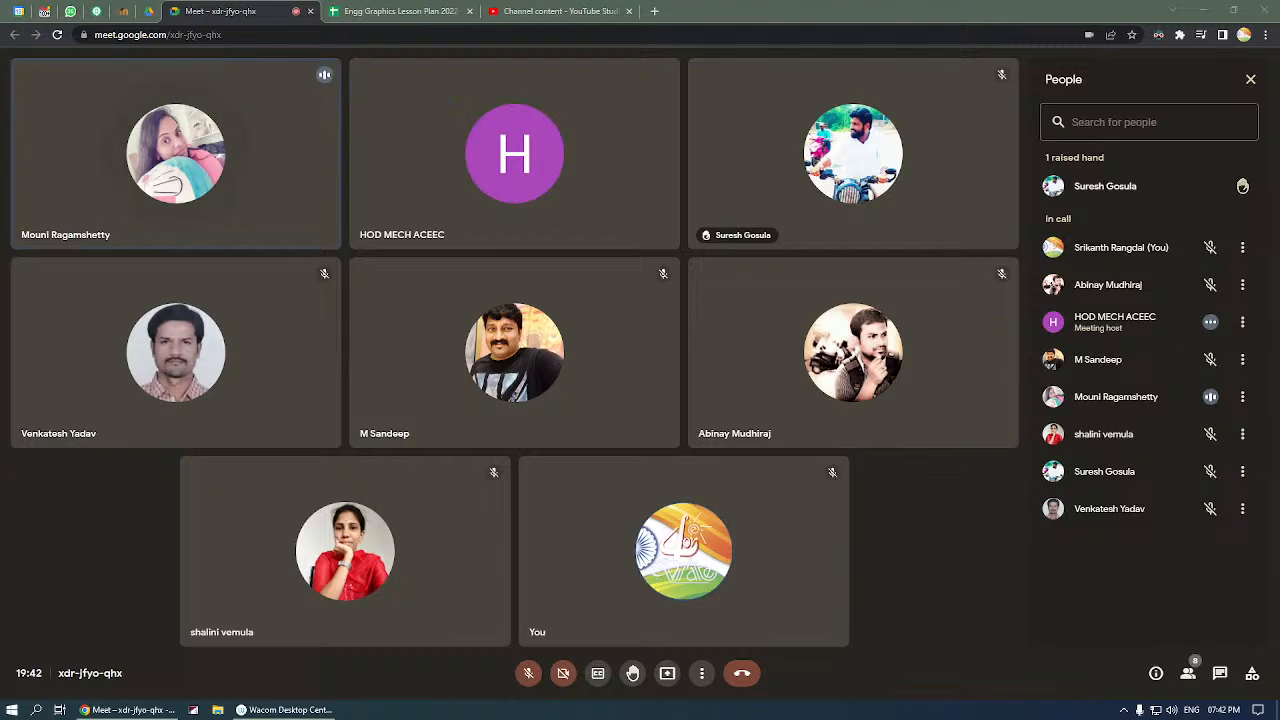
# Close the Engg Graphics Lesson Plan spreadsheet and permanently delete the upcoming private AutoCAD demo live stream from YouTube Studio.
pyautogui.click(400, 12)
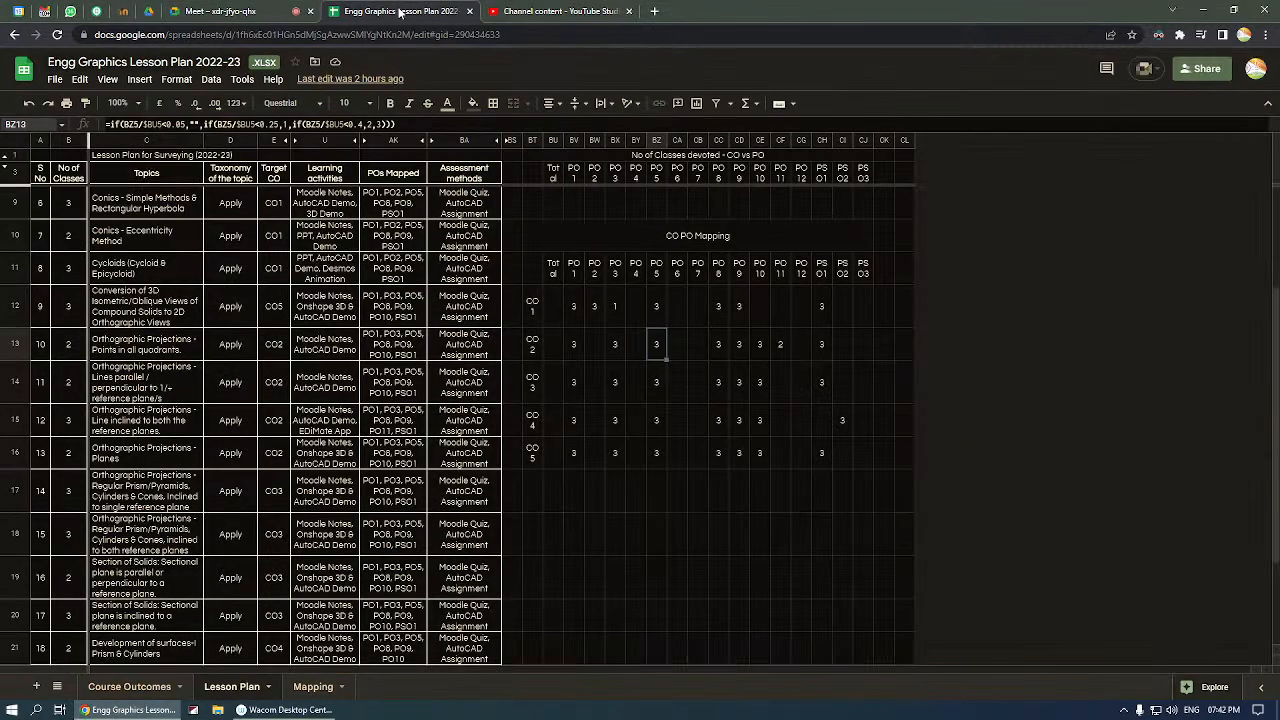
pyautogui.click(469, 12)
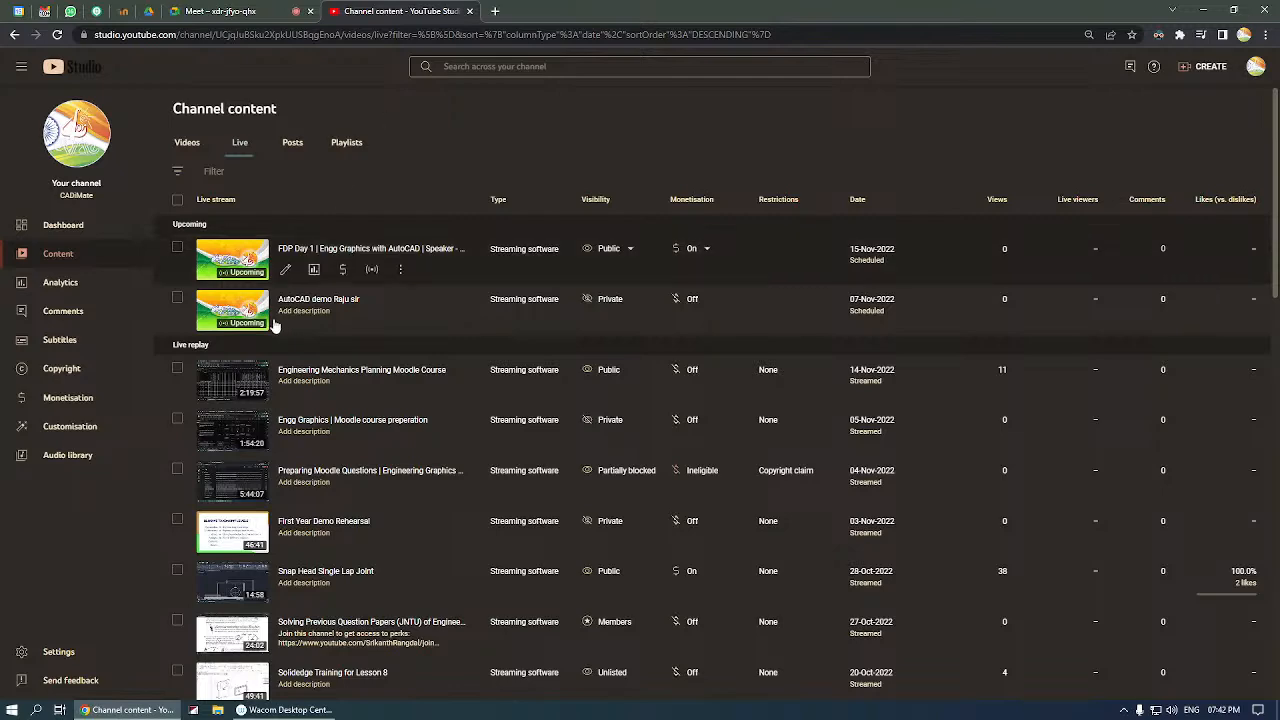
pyautogui.click(396, 321)
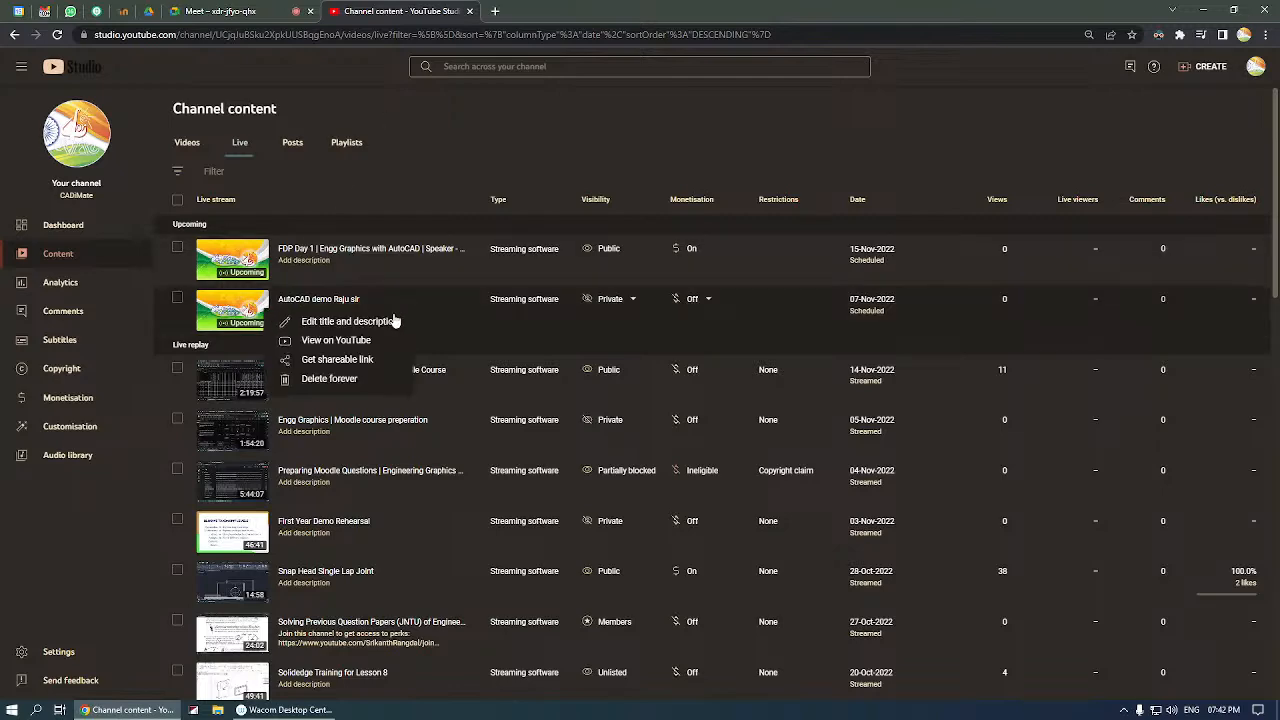
pyautogui.click(374, 380)
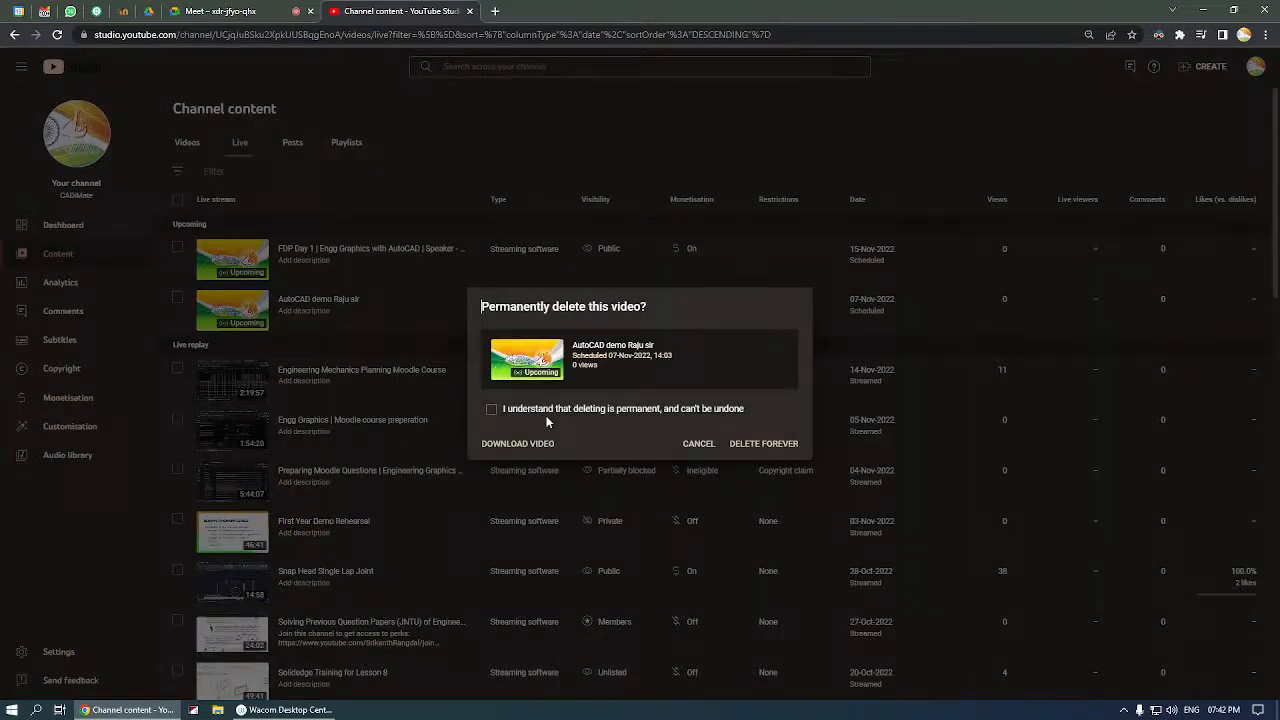
pyautogui.click(490, 412)
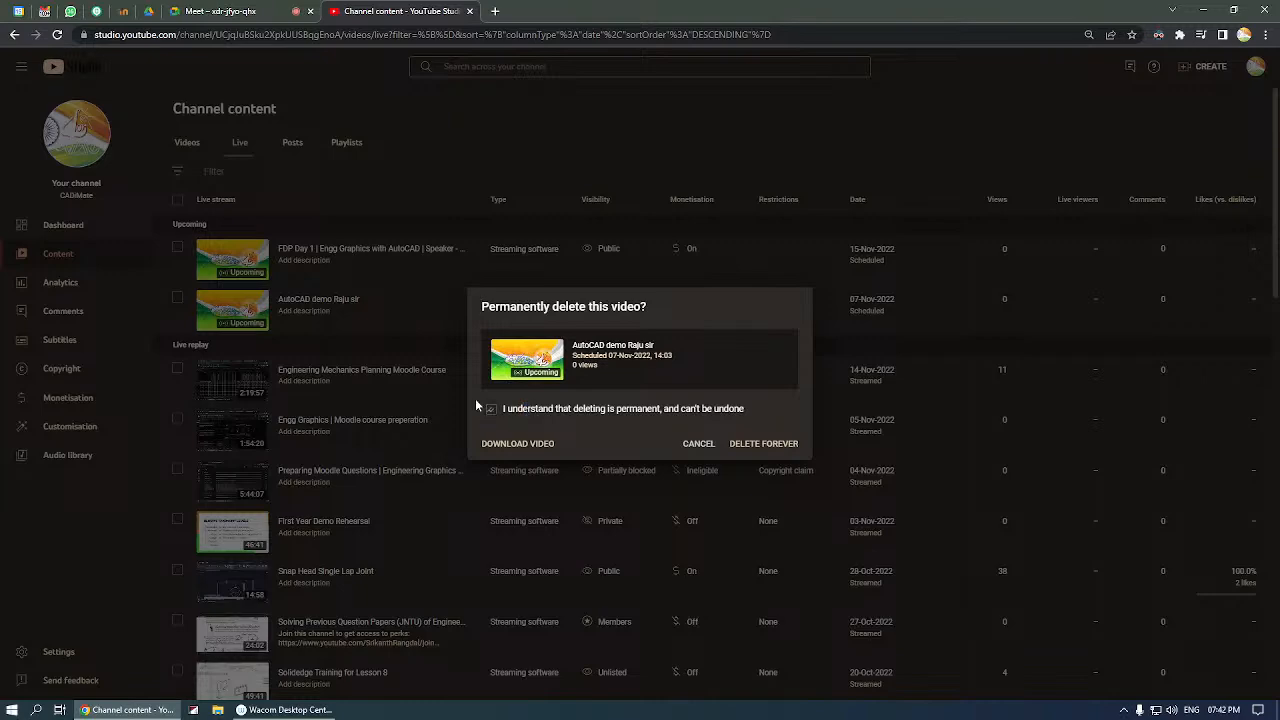
pyautogui.click(764, 444)
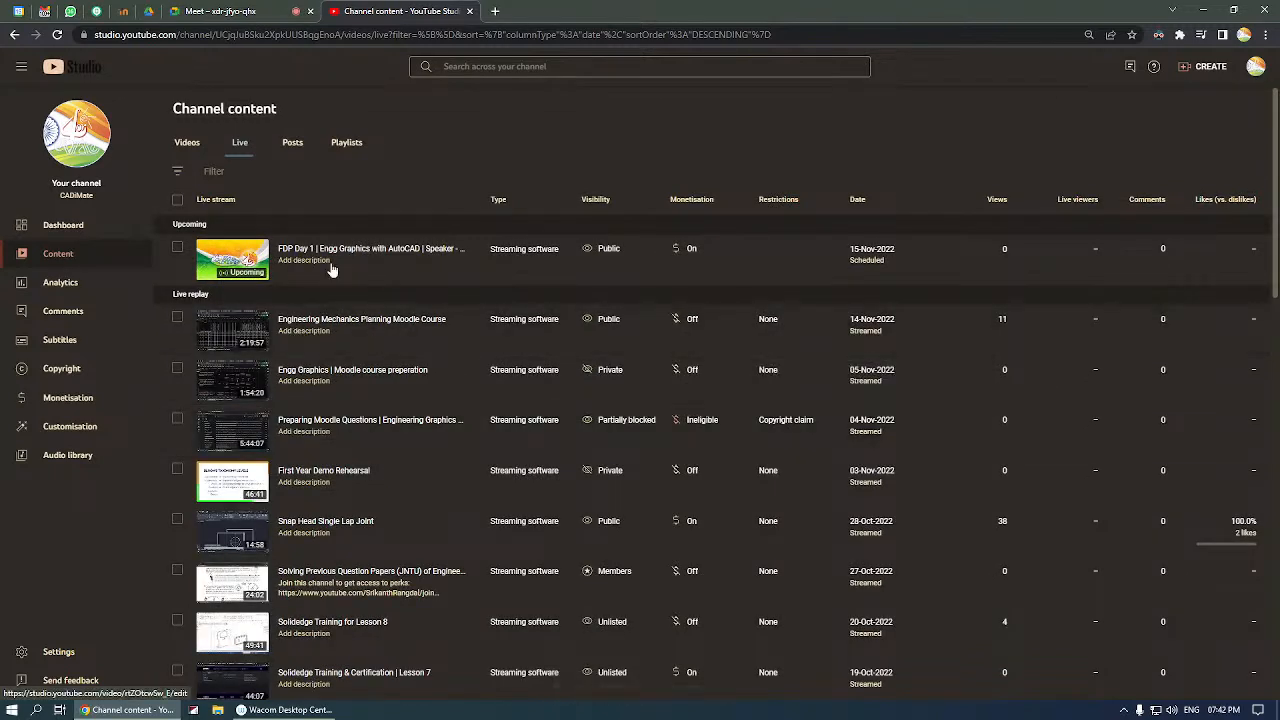
# Open the live control room of the FDP Day 1 stream and review its settings, analytics, viewer activity and stream health.
pyautogui.click(369, 270)
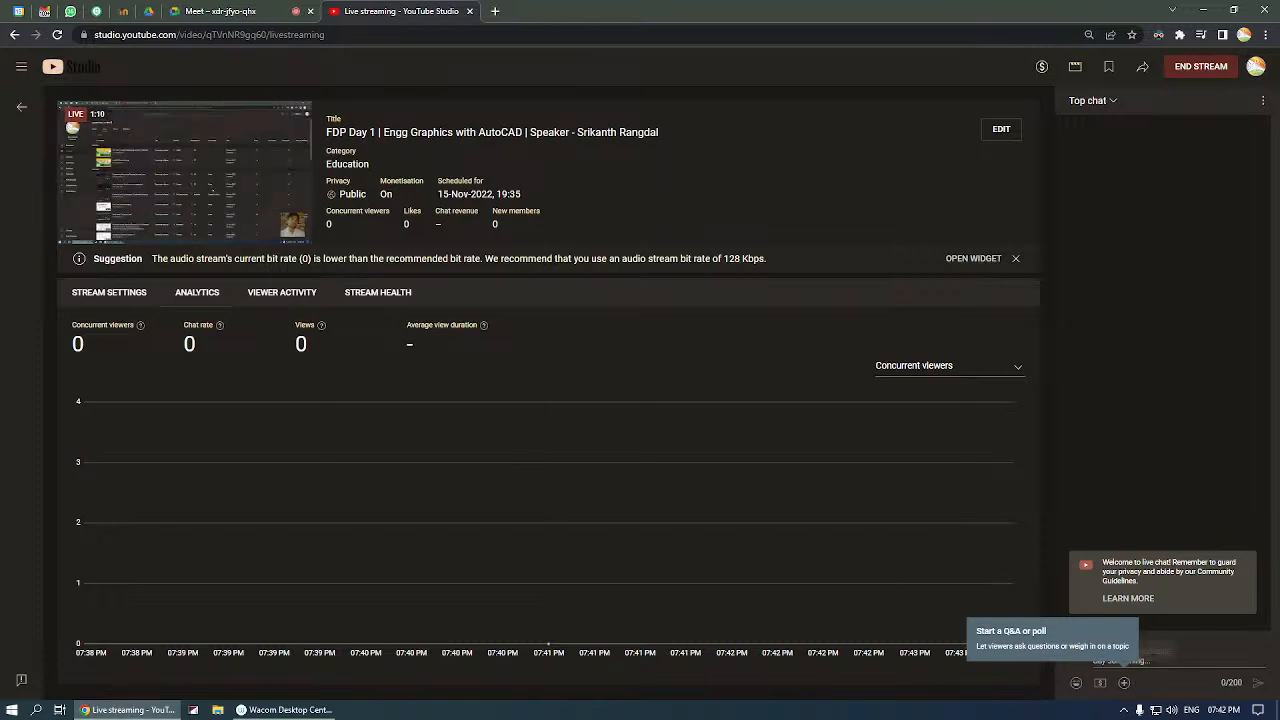
pyautogui.click(1125, 684)
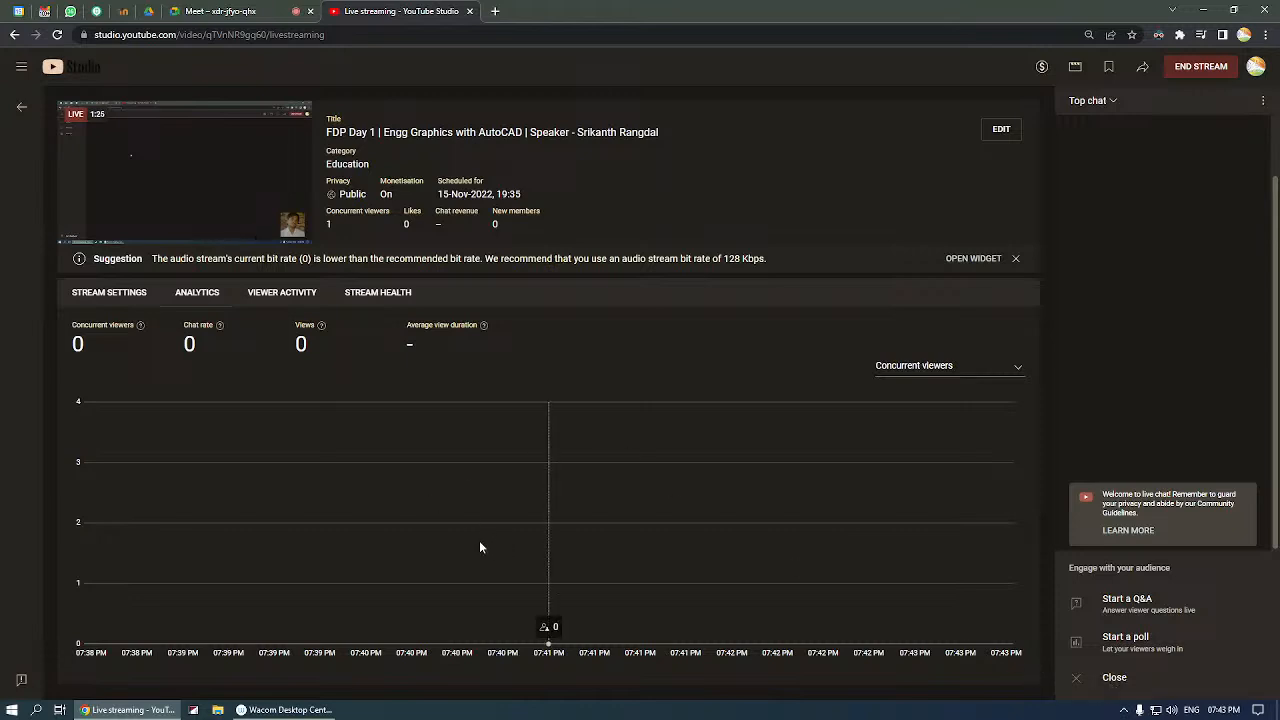
pyautogui.click(128, 295)
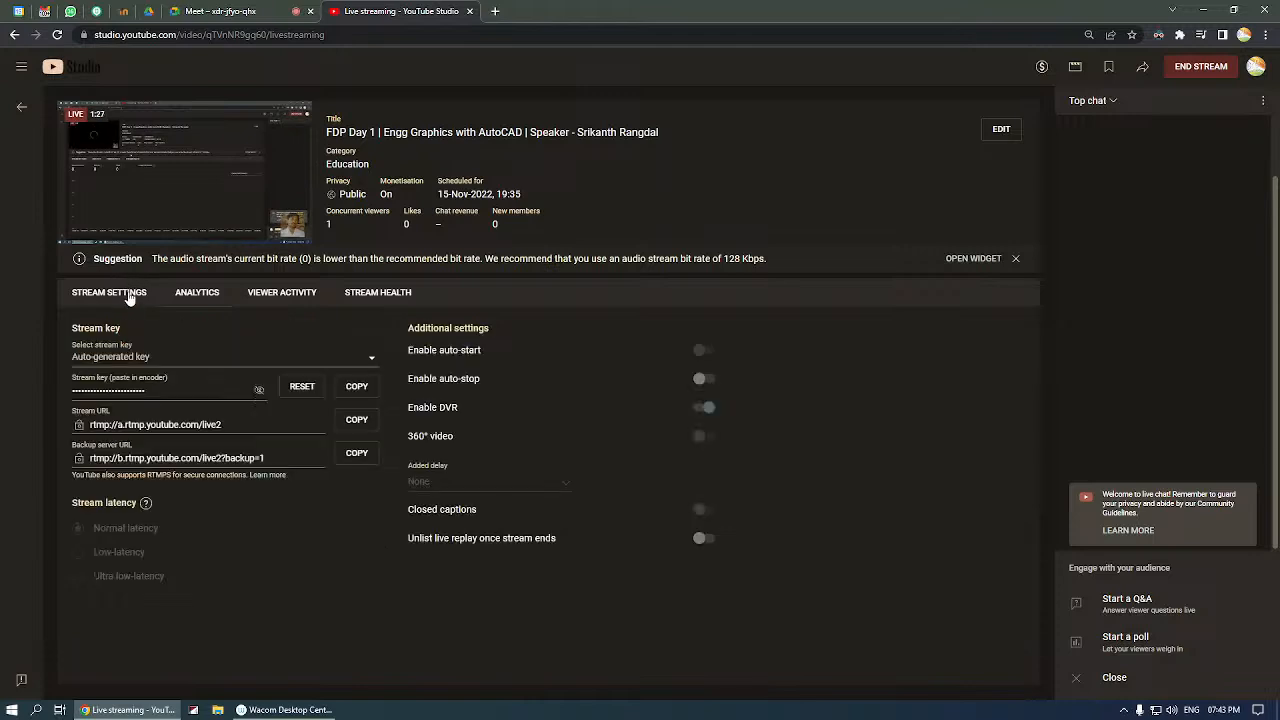
pyautogui.click(212, 296)
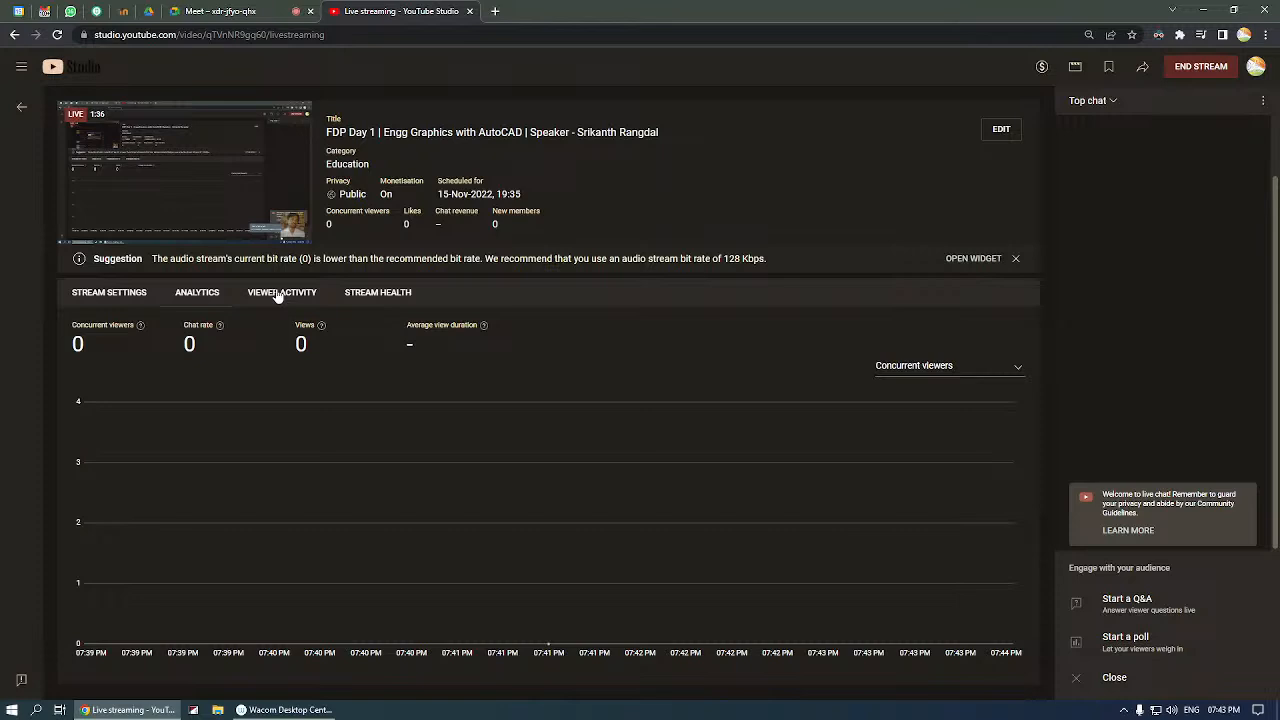
pyautogui.click(394, 292)
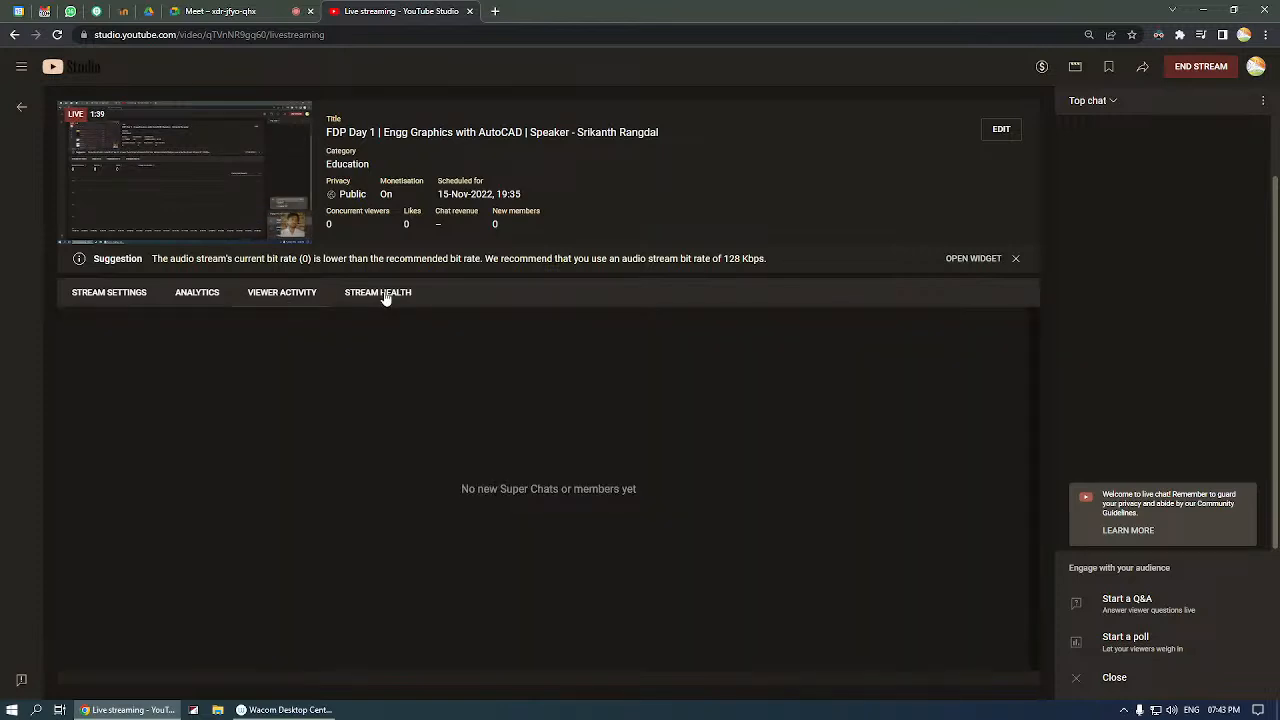
pyautogui.click(385, 296)
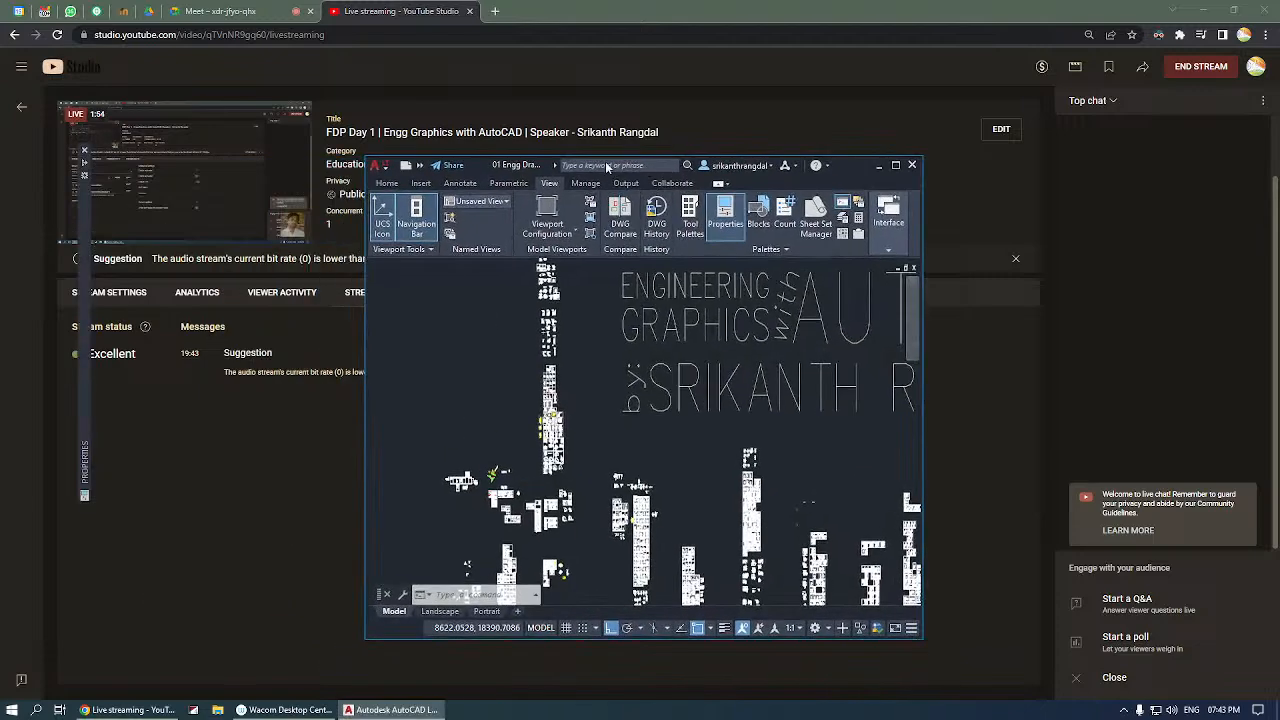
# Switch to AutoCAD by minimizing the browser, maximize its window and zoom the drawing to its extents.
pyautogui.click(1209, 10)
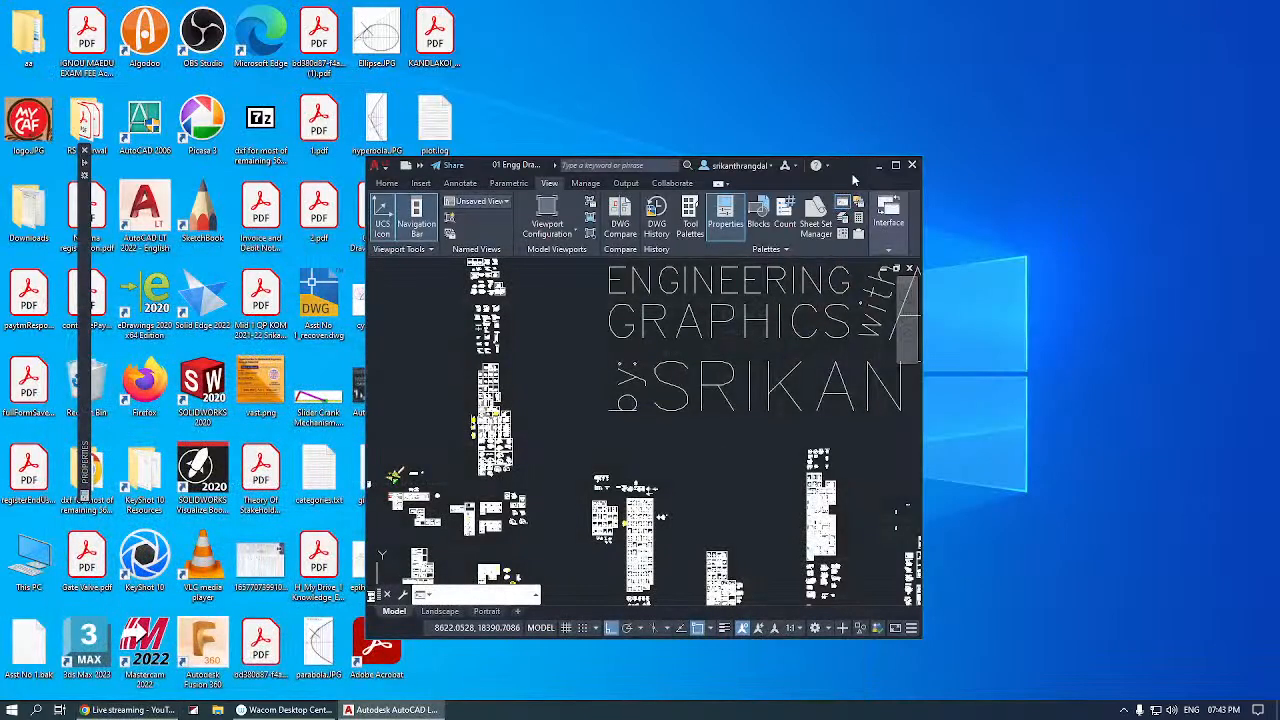
pyautogui.click(895, 166)
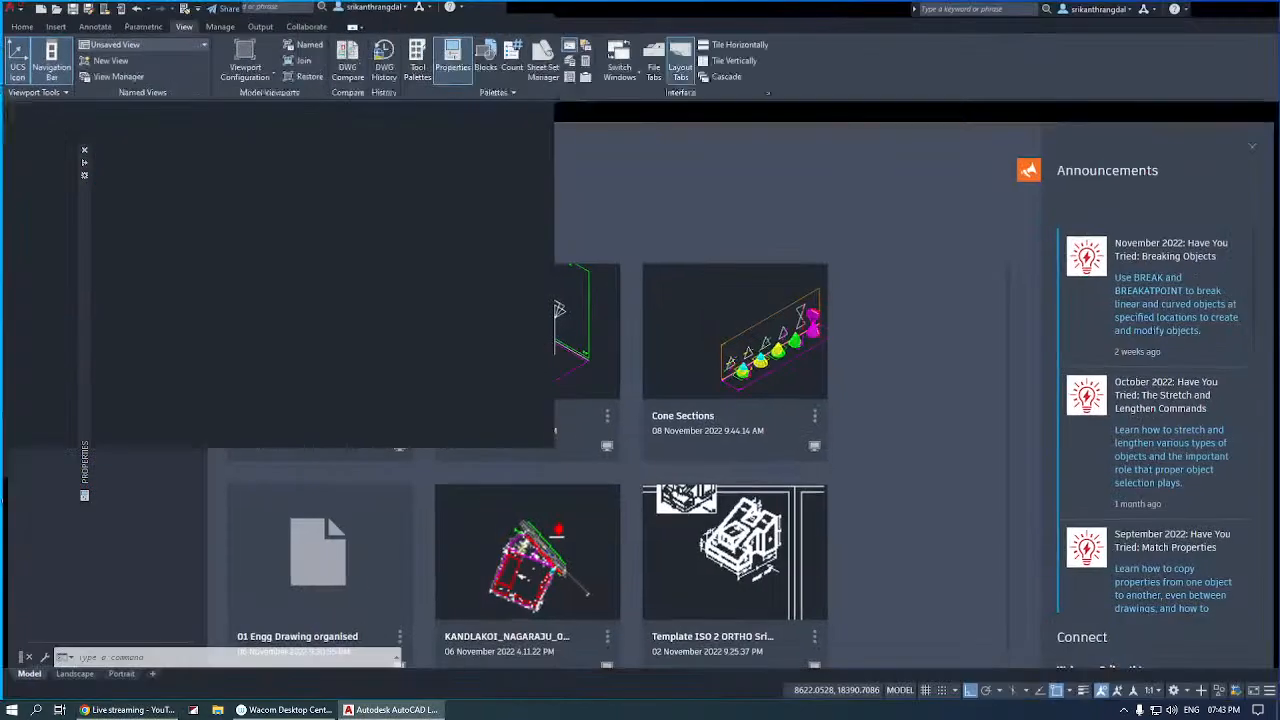
pyautogui.click(540, 194)
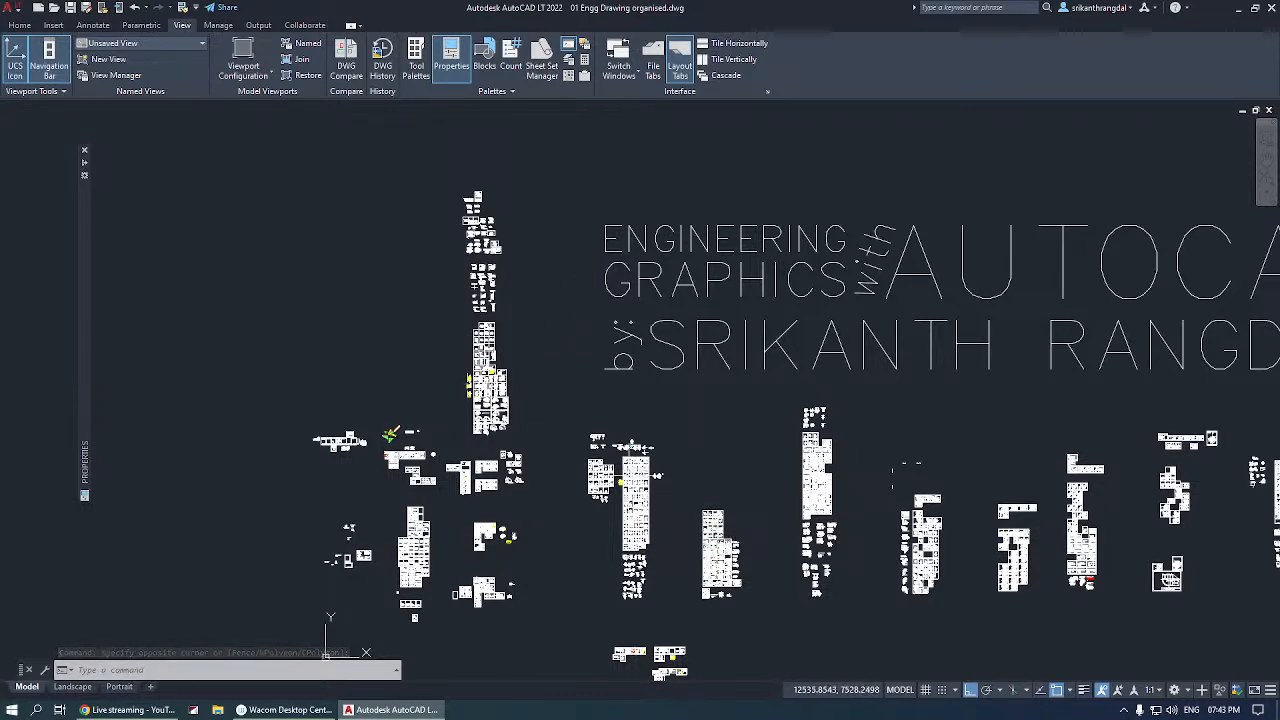
pyautogui.write('z')
pyautogui.press('Return')
pyautogui.write('e')
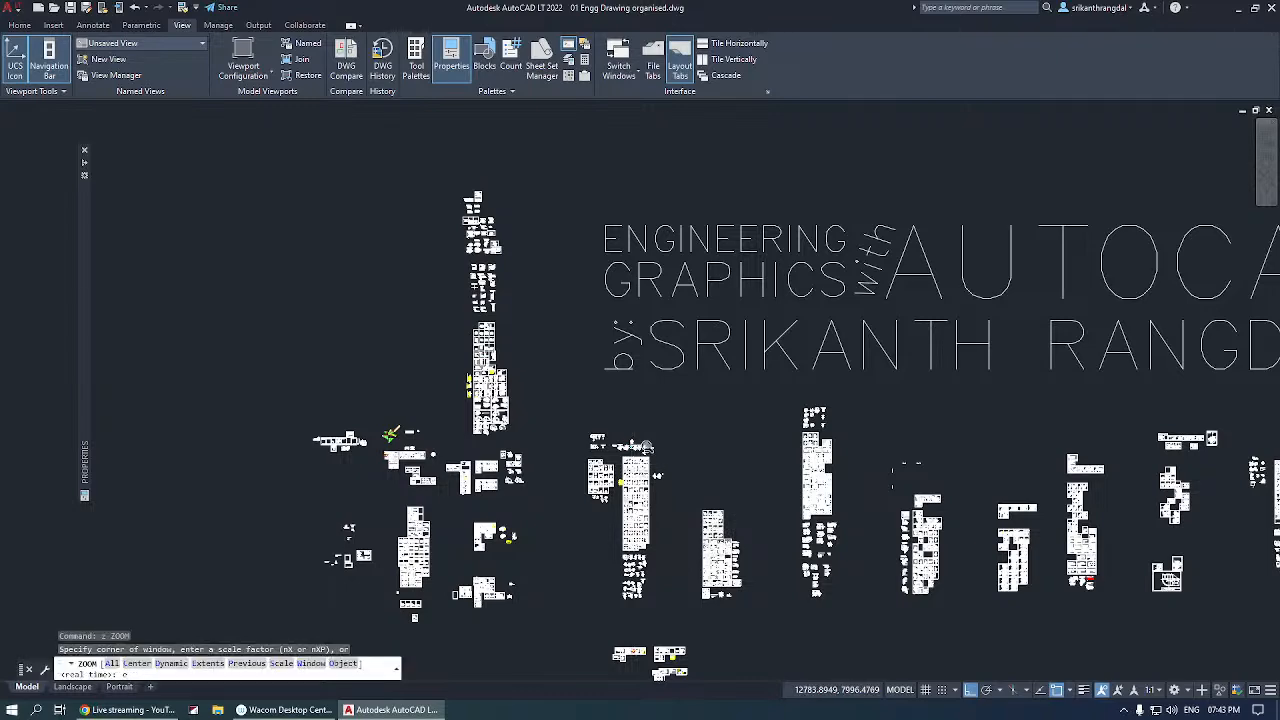
pyautogui.press('Return')
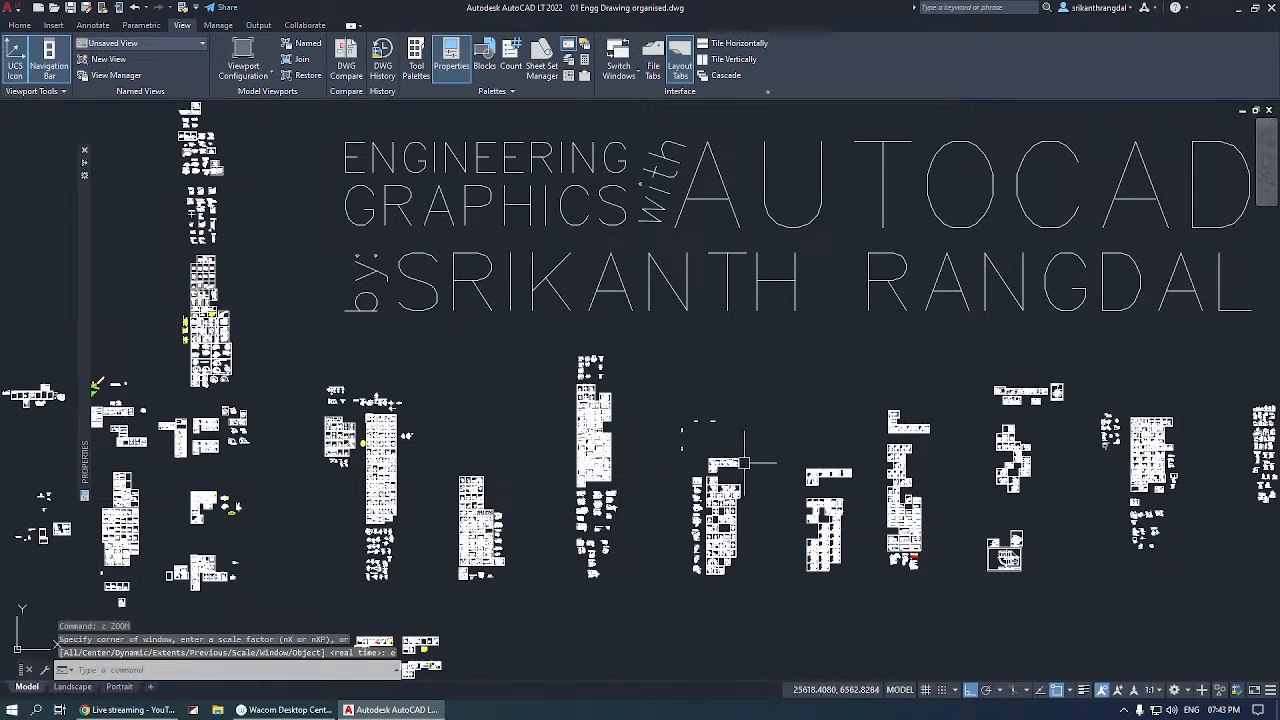
# Turn on lineweight display and move the collapsed Properties palette closer to the edge of the drawing area.
pyautogui.click(1083, 690)
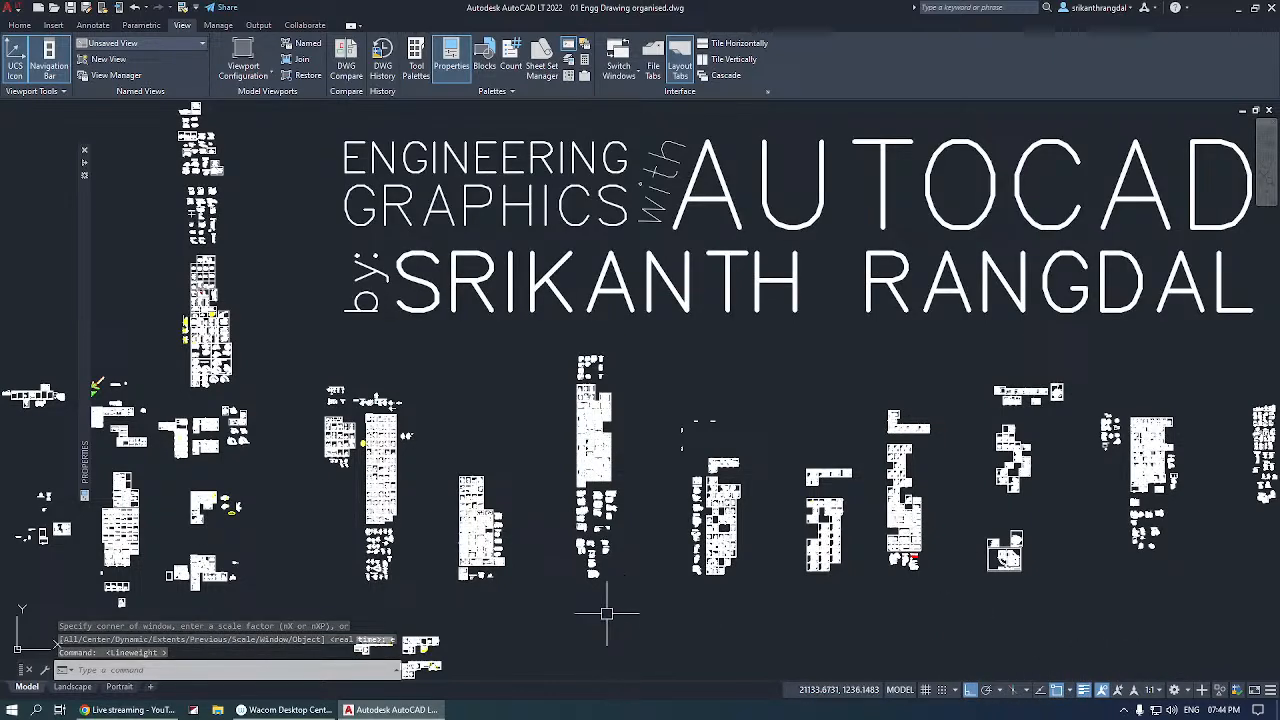
pyautogui.moveTo(84, 276)
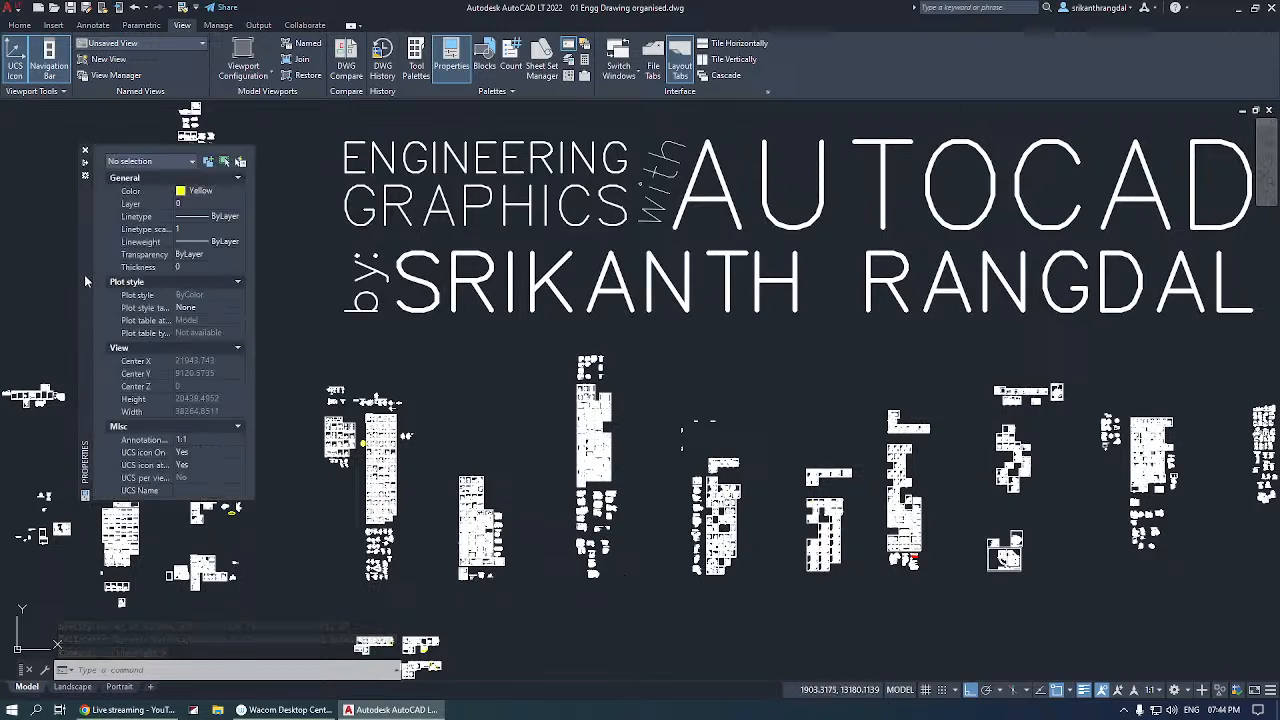
pyautogui.moveTo(84, 276); pyautogui.dragTo(32, 279)
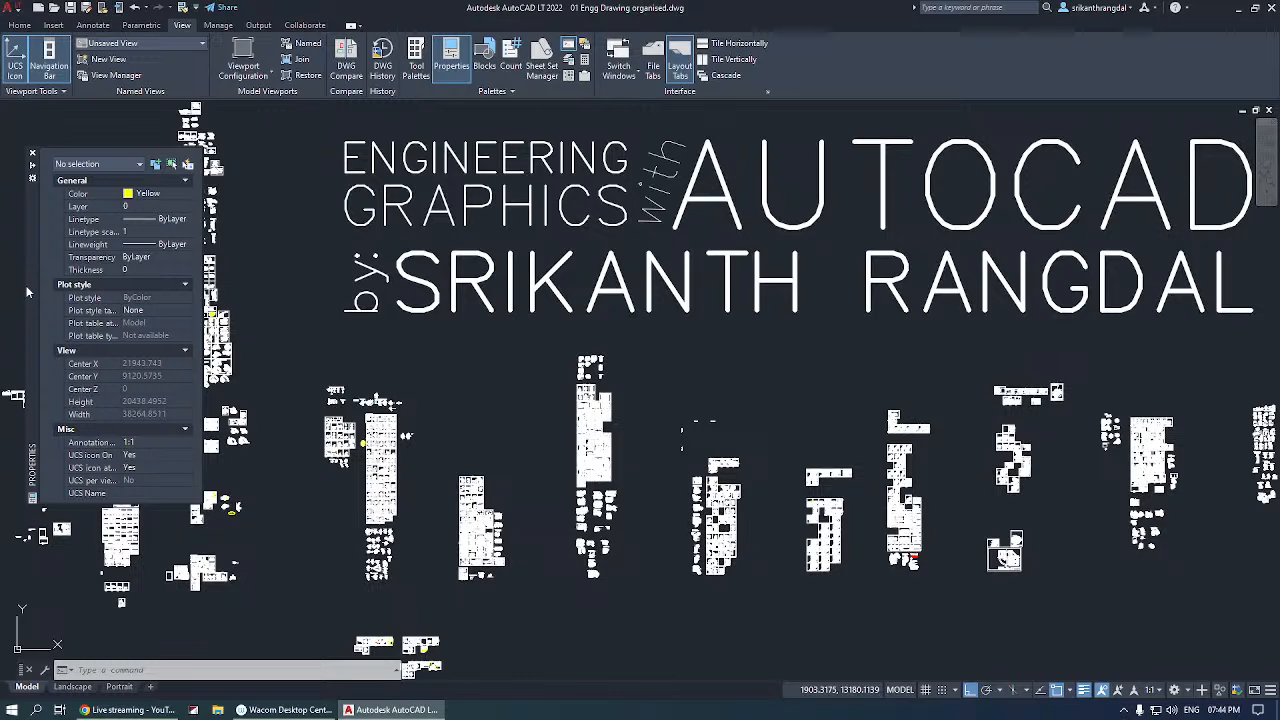
# Switch to the browser to check the live stream's status, and open the Google Meet call.
pyautogui.click(136, 712)
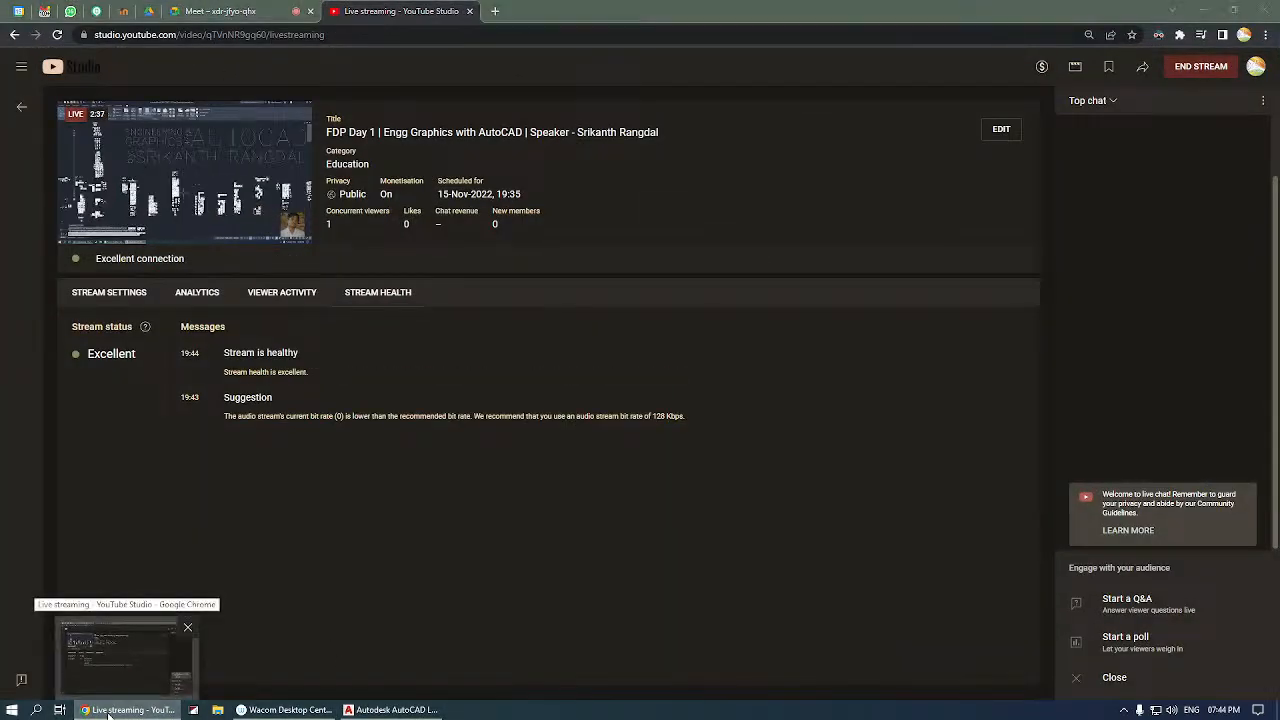
pyautogui.click(108, 712)
pyautogui.click(108, 712)
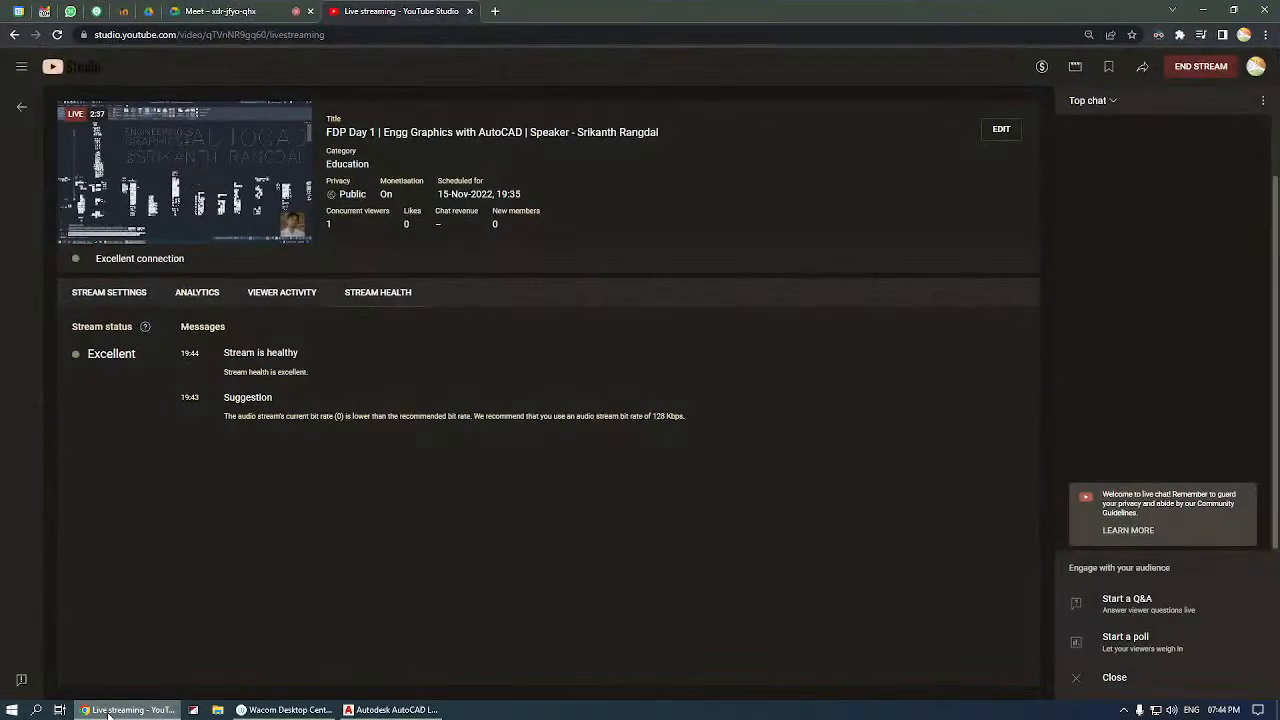
pyautogui.click(251, 16)
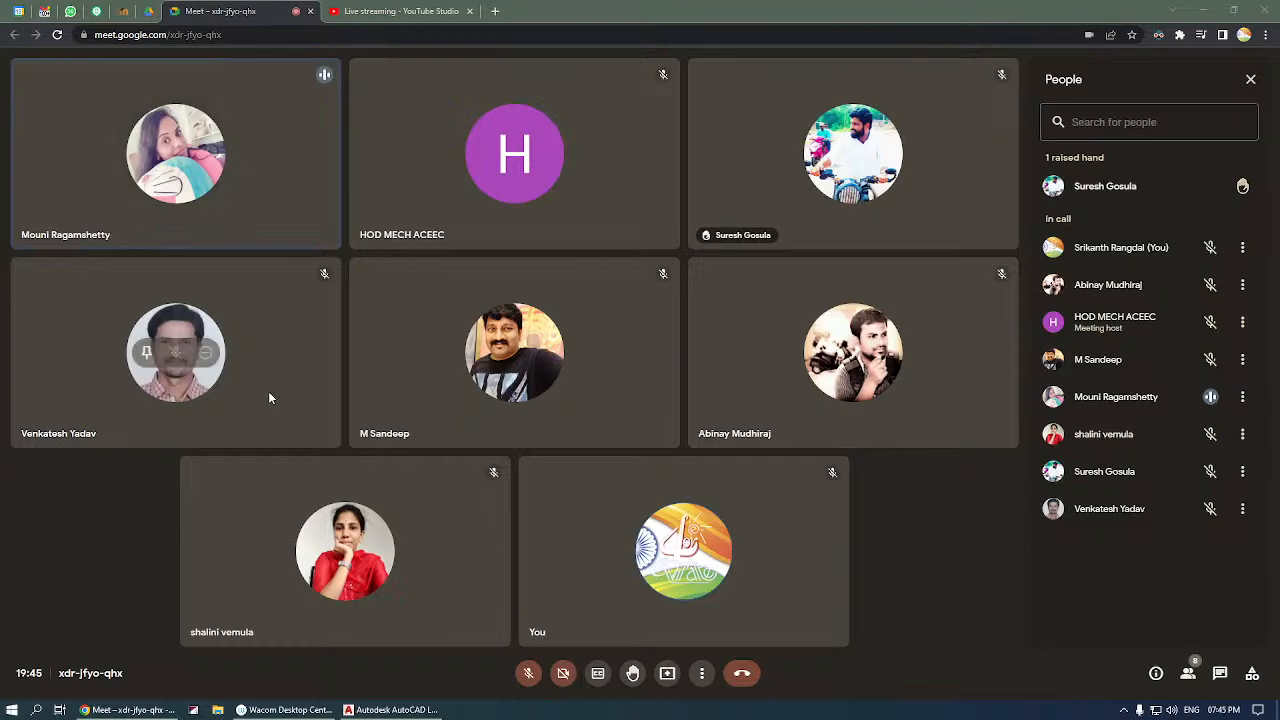
# Switch to AutoCAD and toggle the Properties palette off and back on.
pyautogui.click(376, 710)
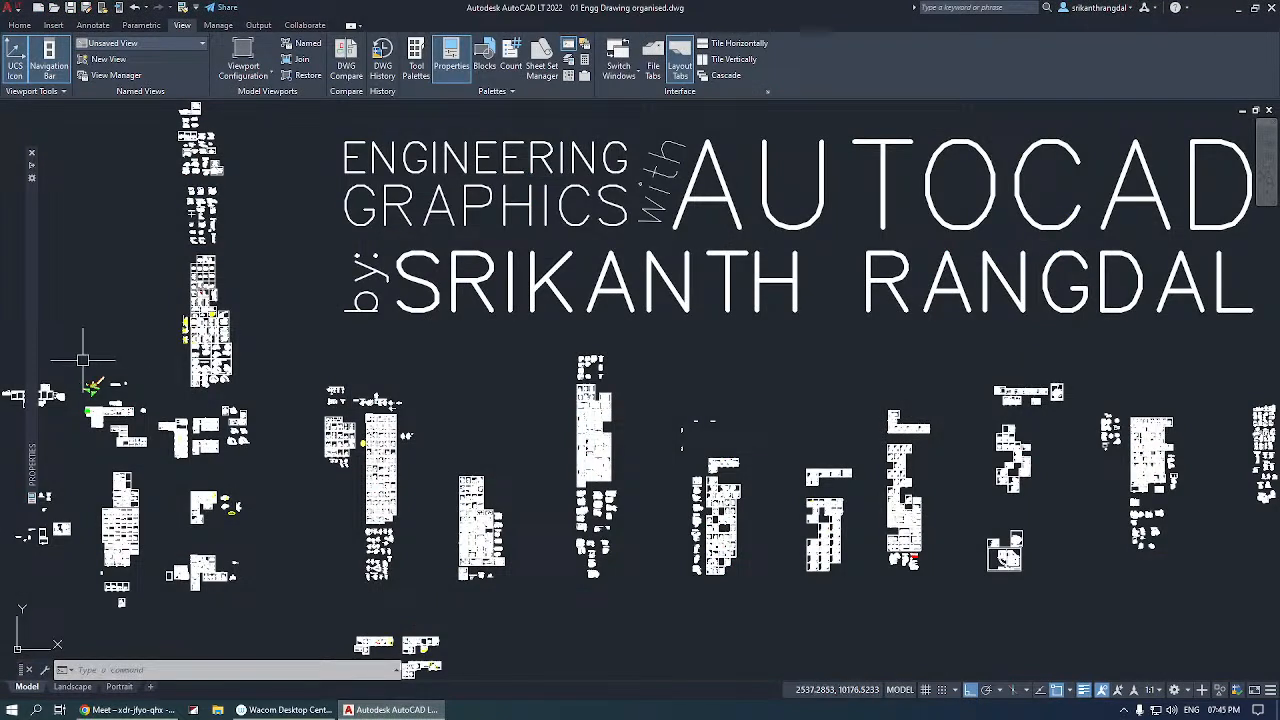
pyautogui.hotkey('ctrl', '1')
pyautogui.hotkey('ctrl', '1')
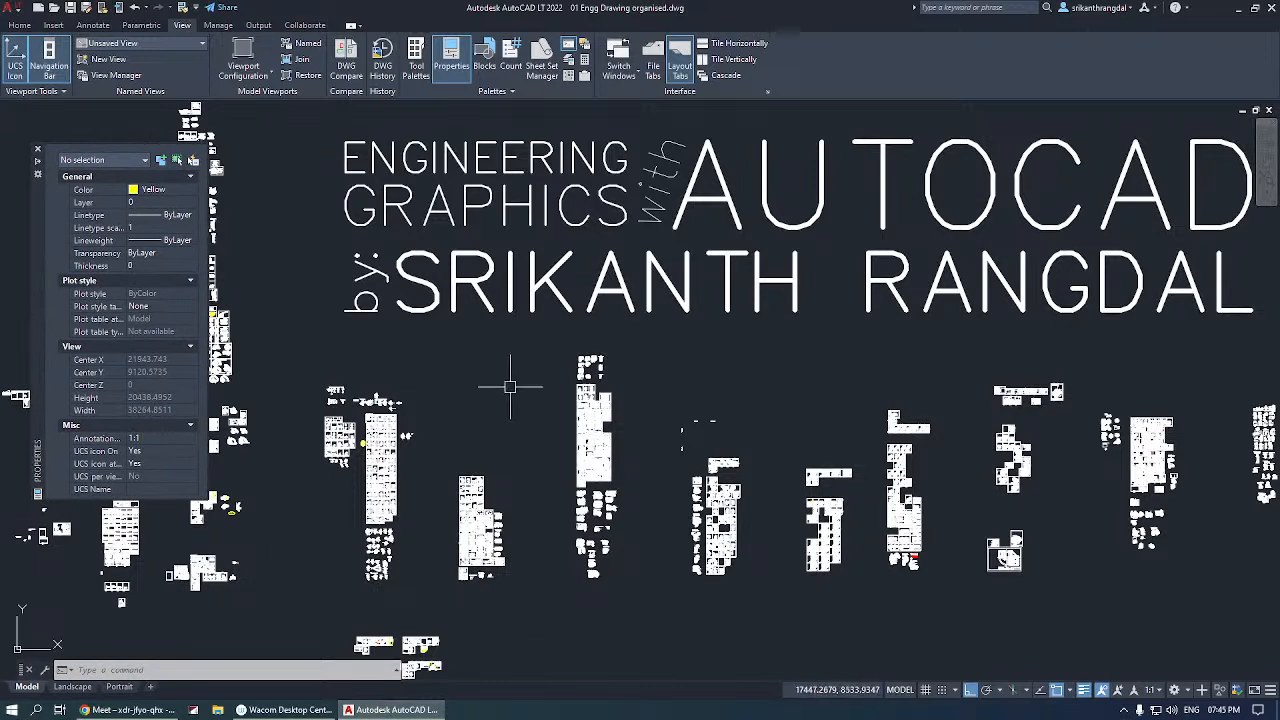
pyautogui.click(556, 455)
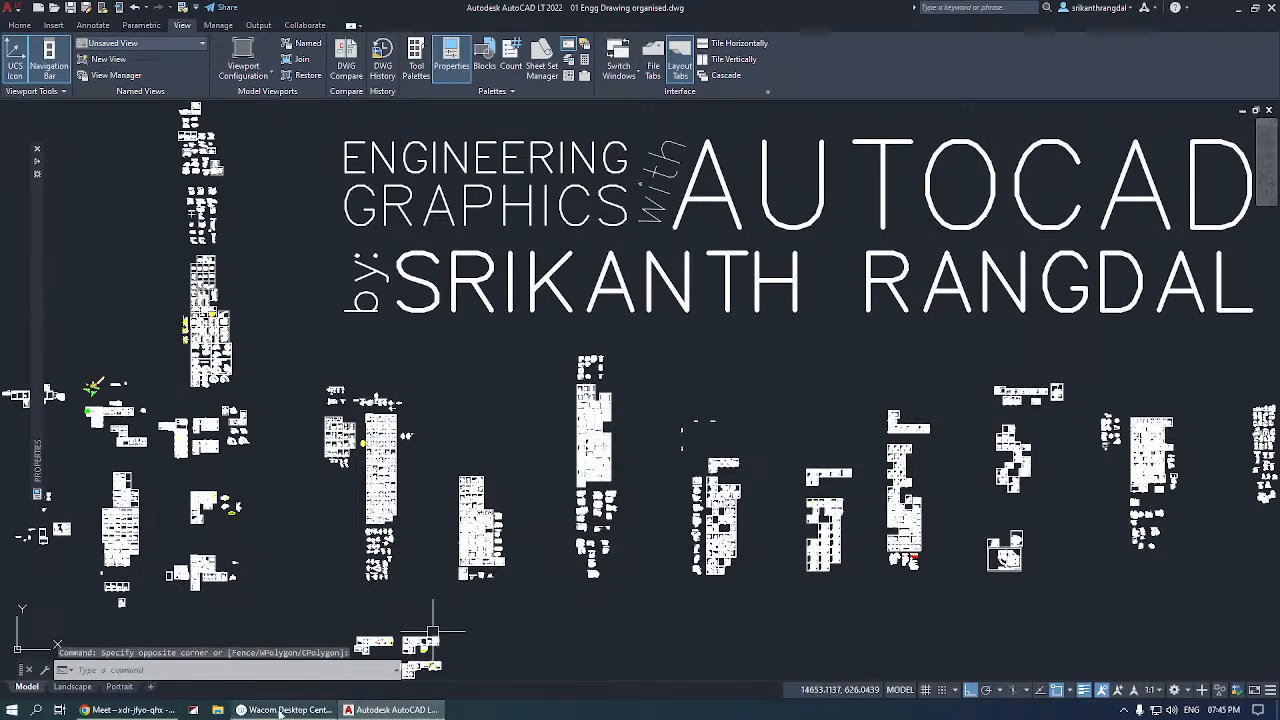
# Switch to the Google Meet call and unmute the microphone.
pyautogui.click(128, 710)
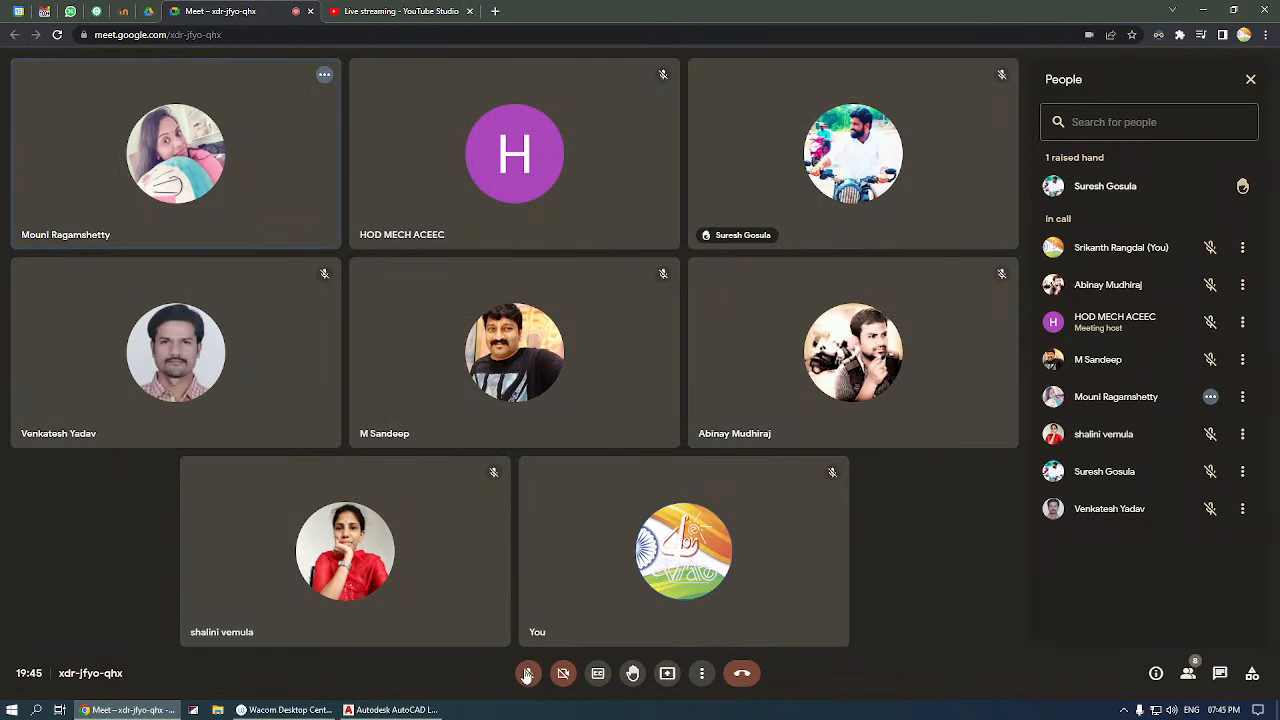
pyautogui.hotkey('ctrl', 'd')
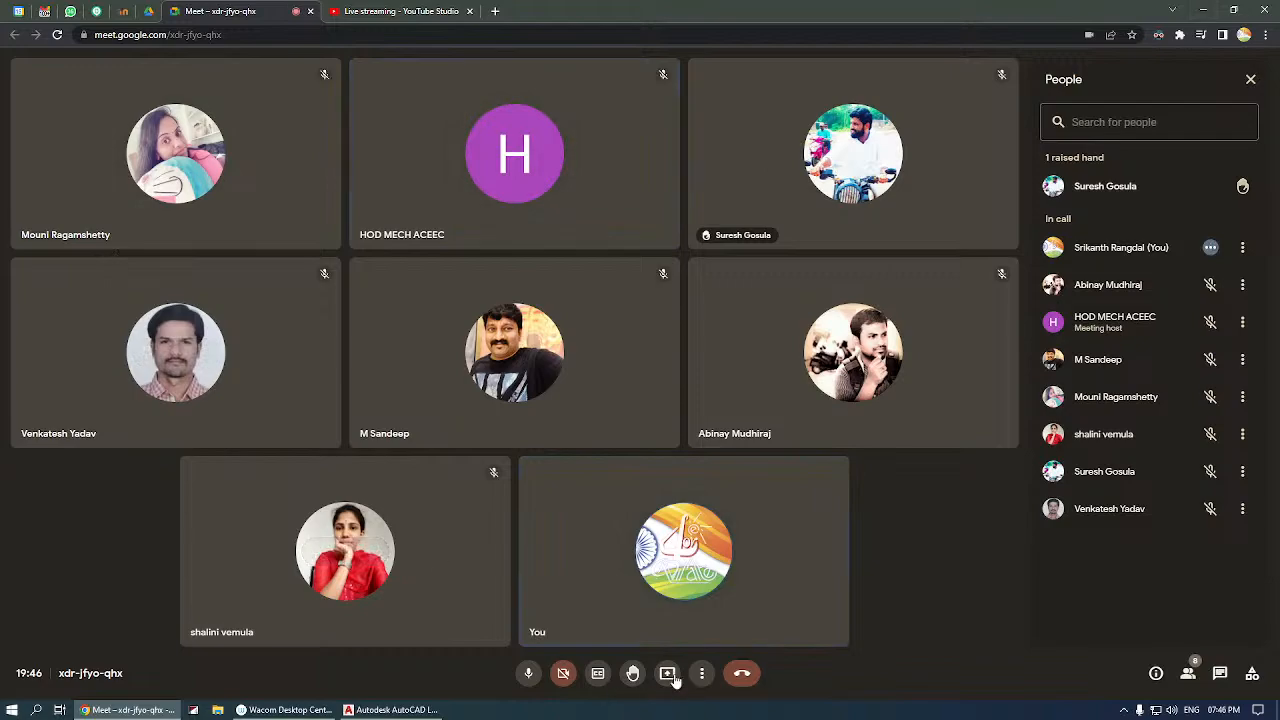
pyautogui.click(410, 709)
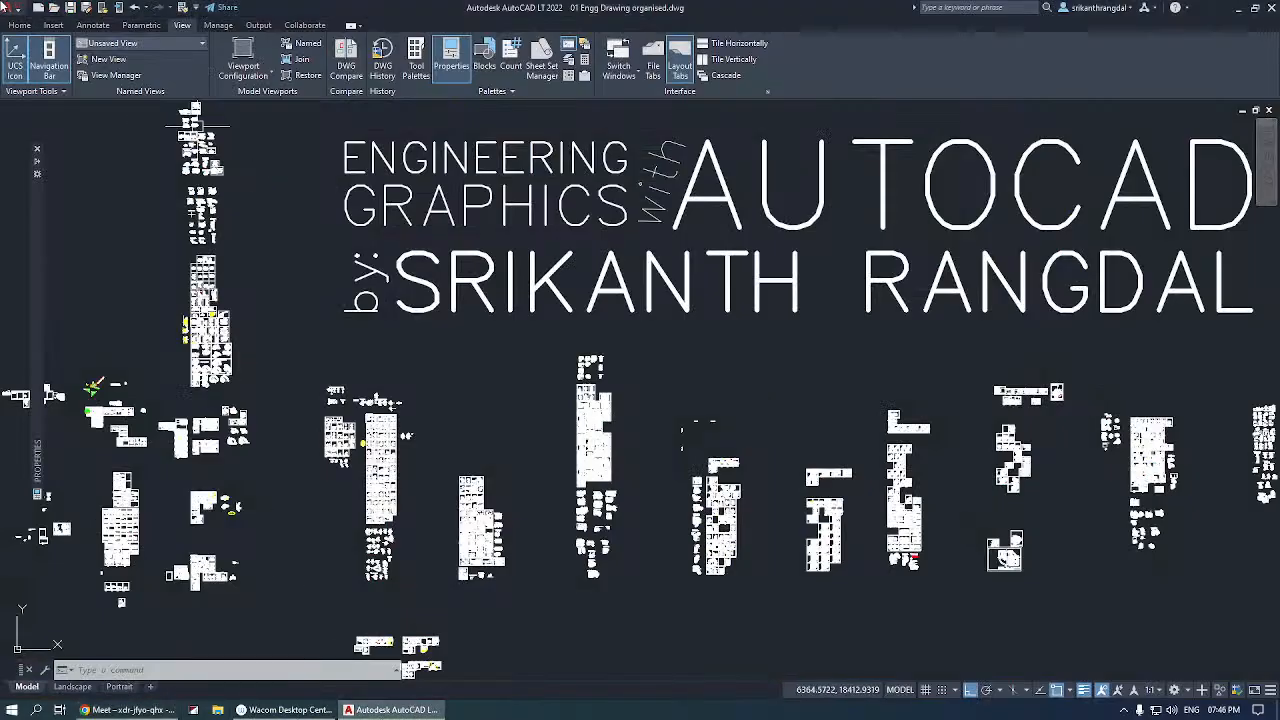
pyautogui.click(125, 709)
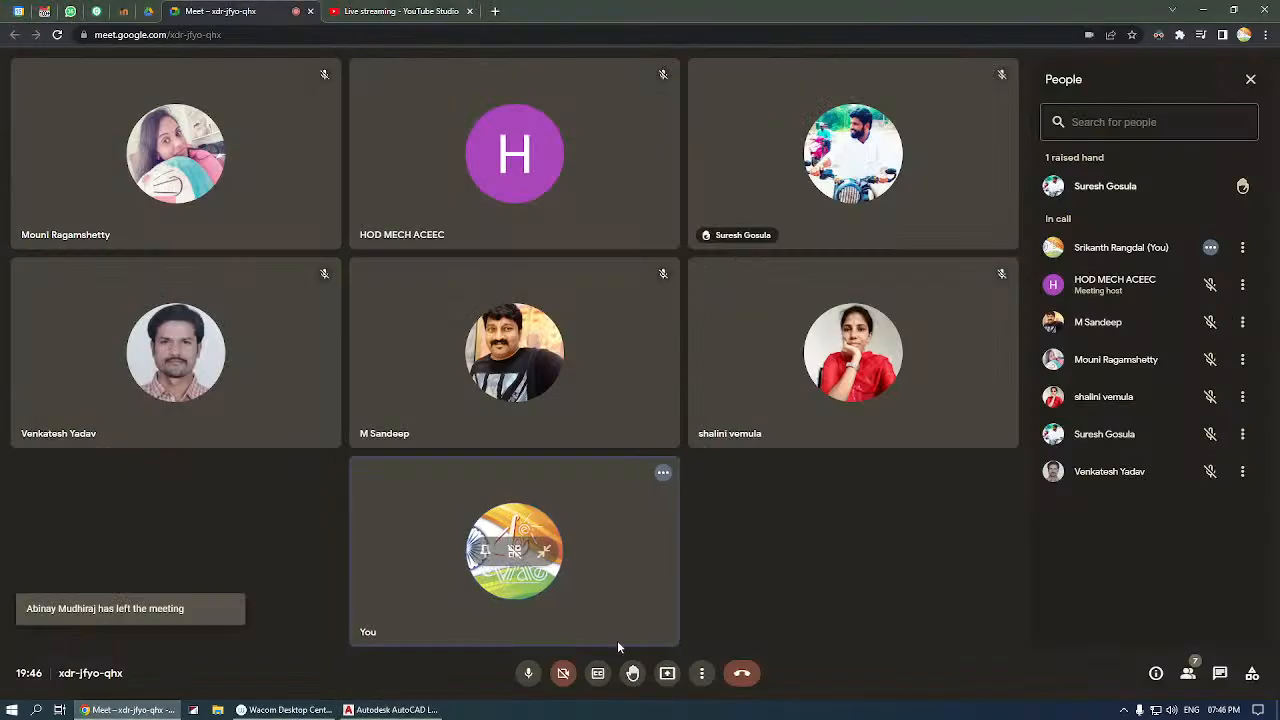
# Present the entire Screen 1 in the Google Meet call and switch to the AutoCAD drawing.
pyautogui.click(667, 674)
pyautogui.click(730, 577)
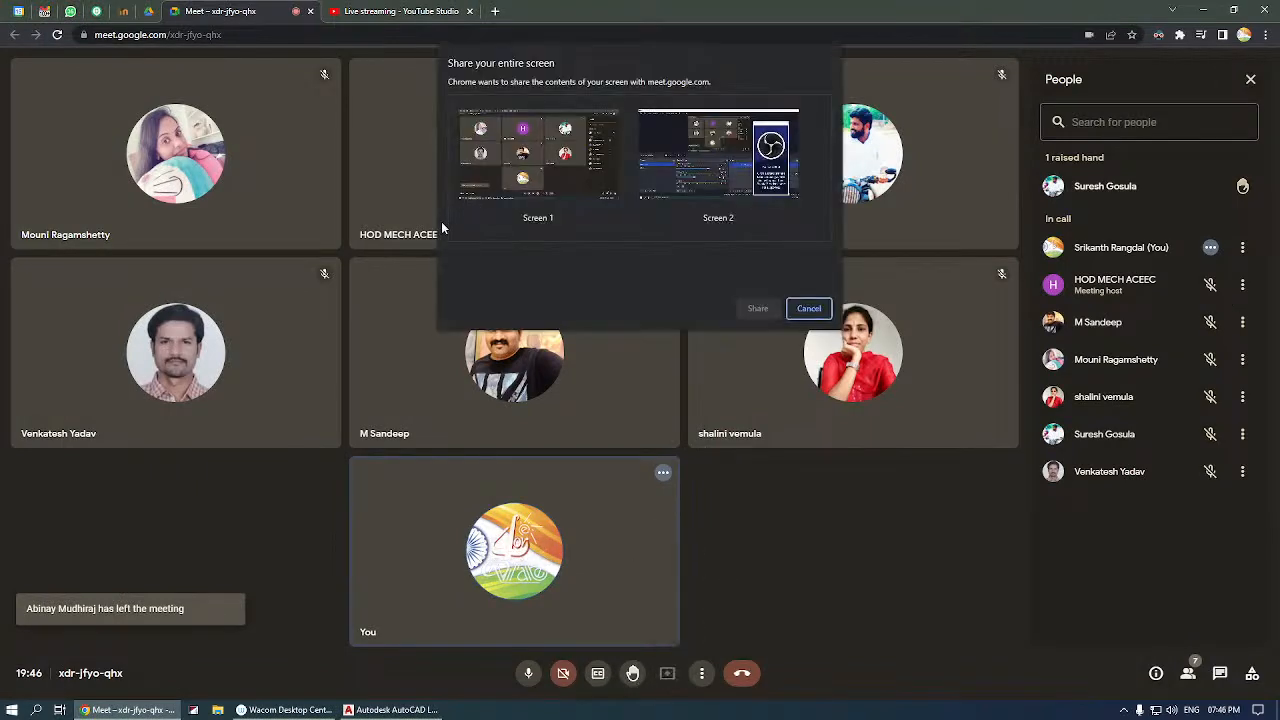
pyautogui.click(560, 162)
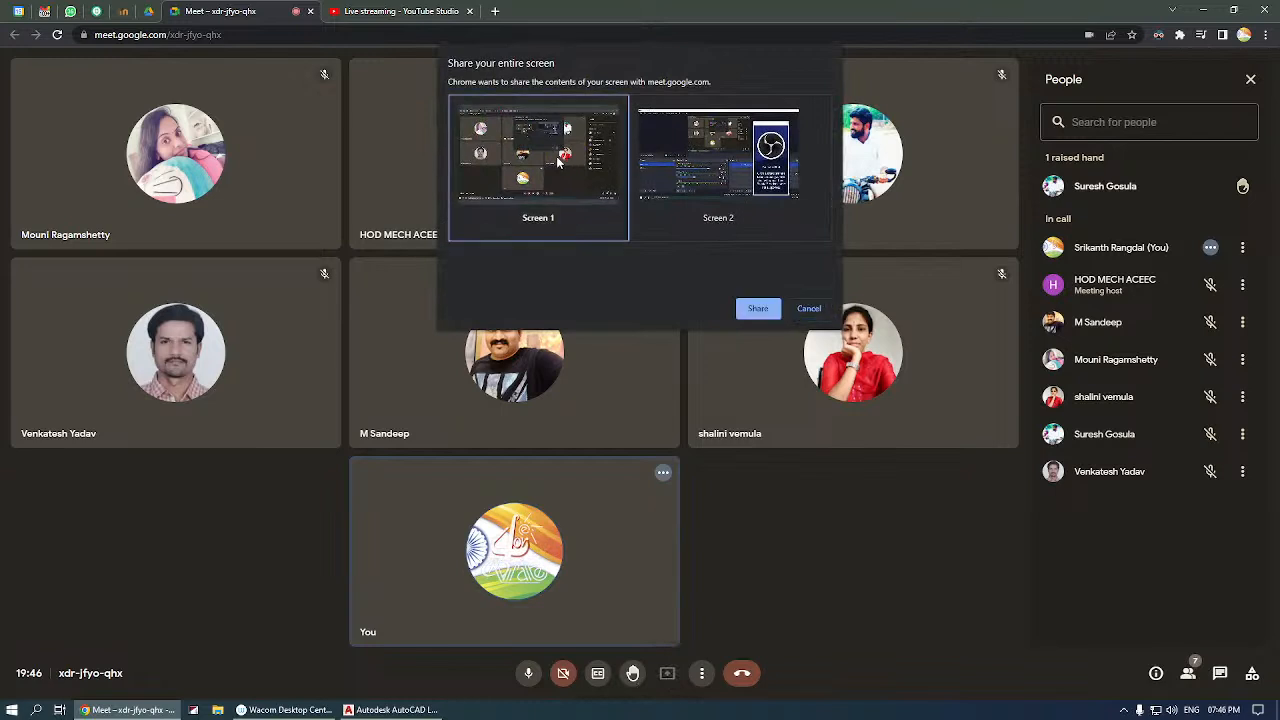
pyautogui.click(758, 309)
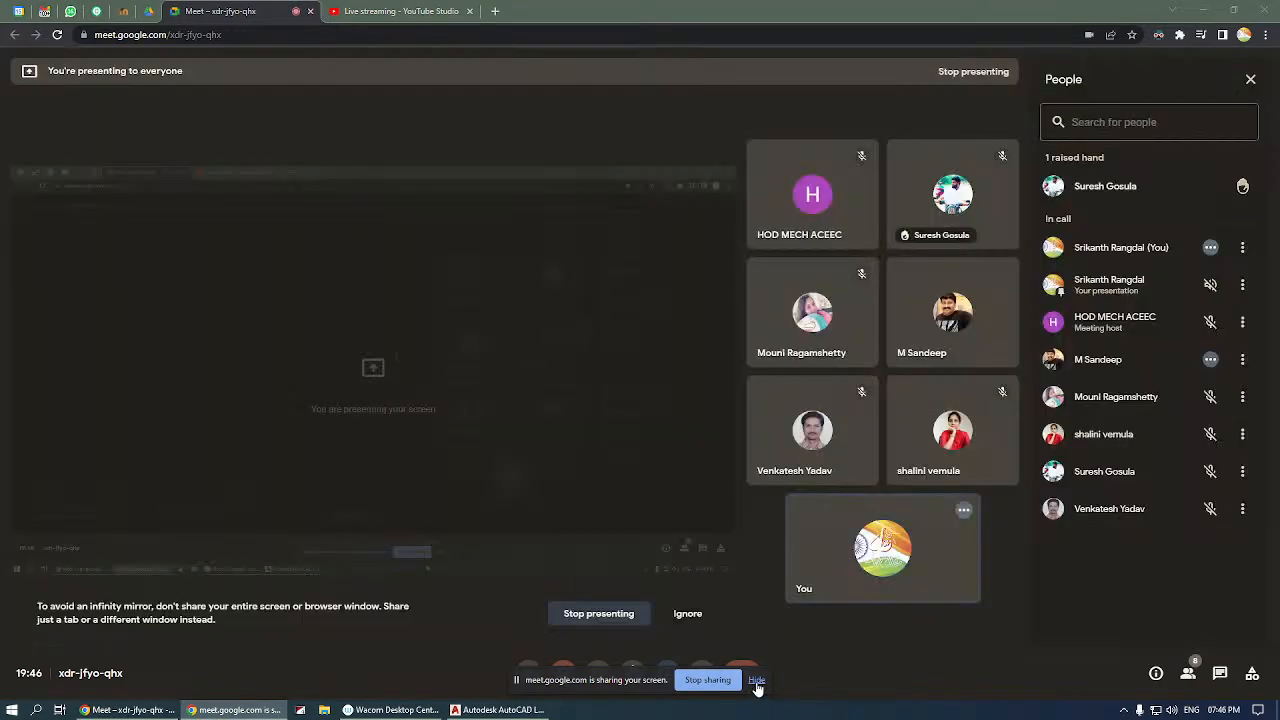
pyautogui.click(497, 709)
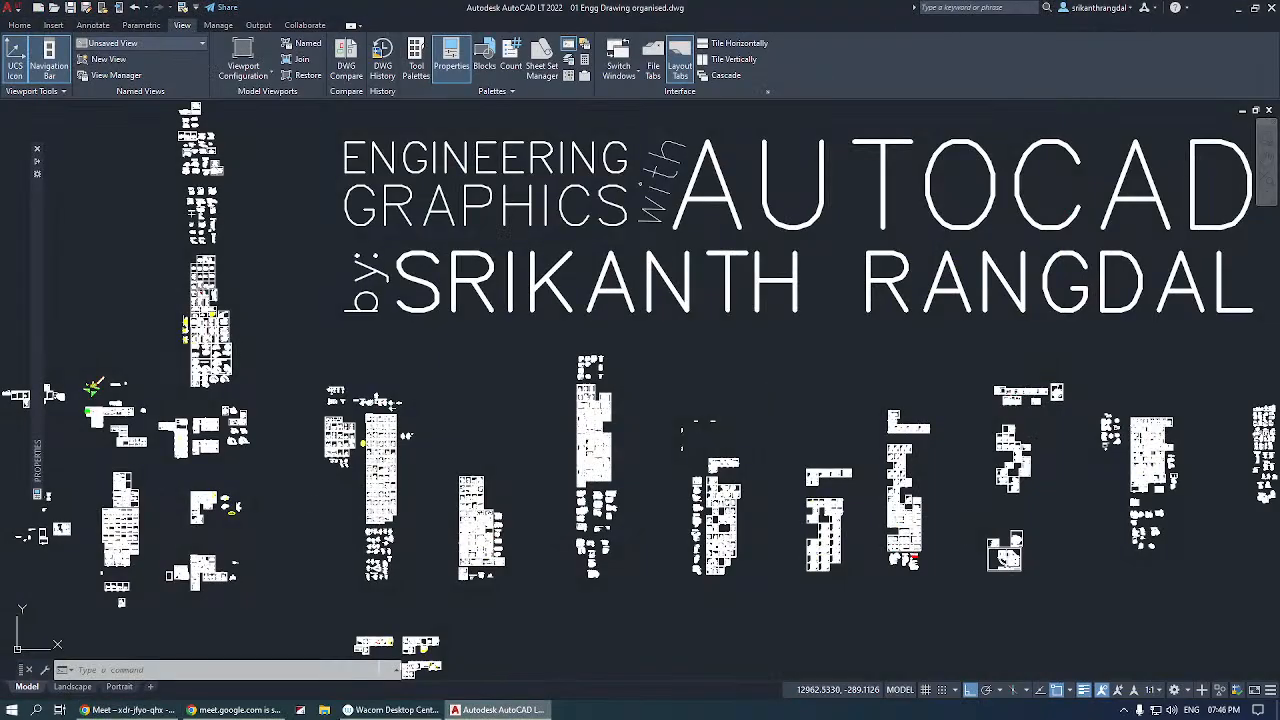
pyautogui.click(757, 350)
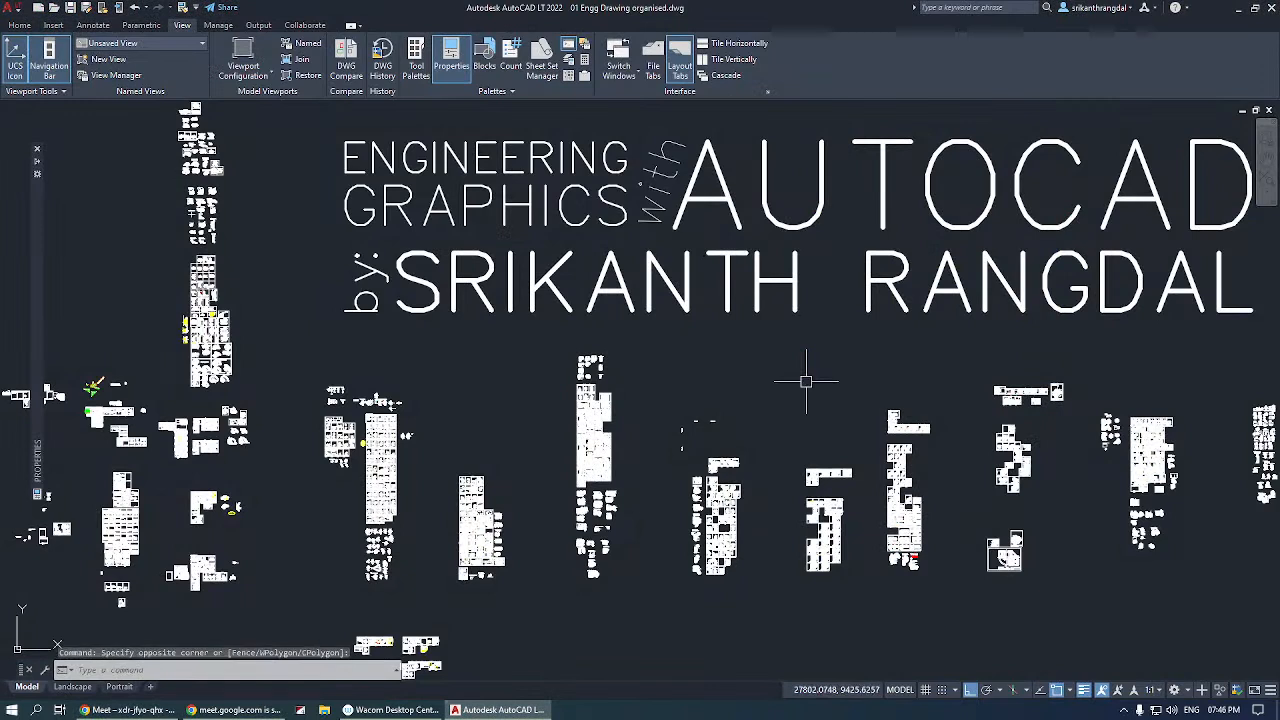
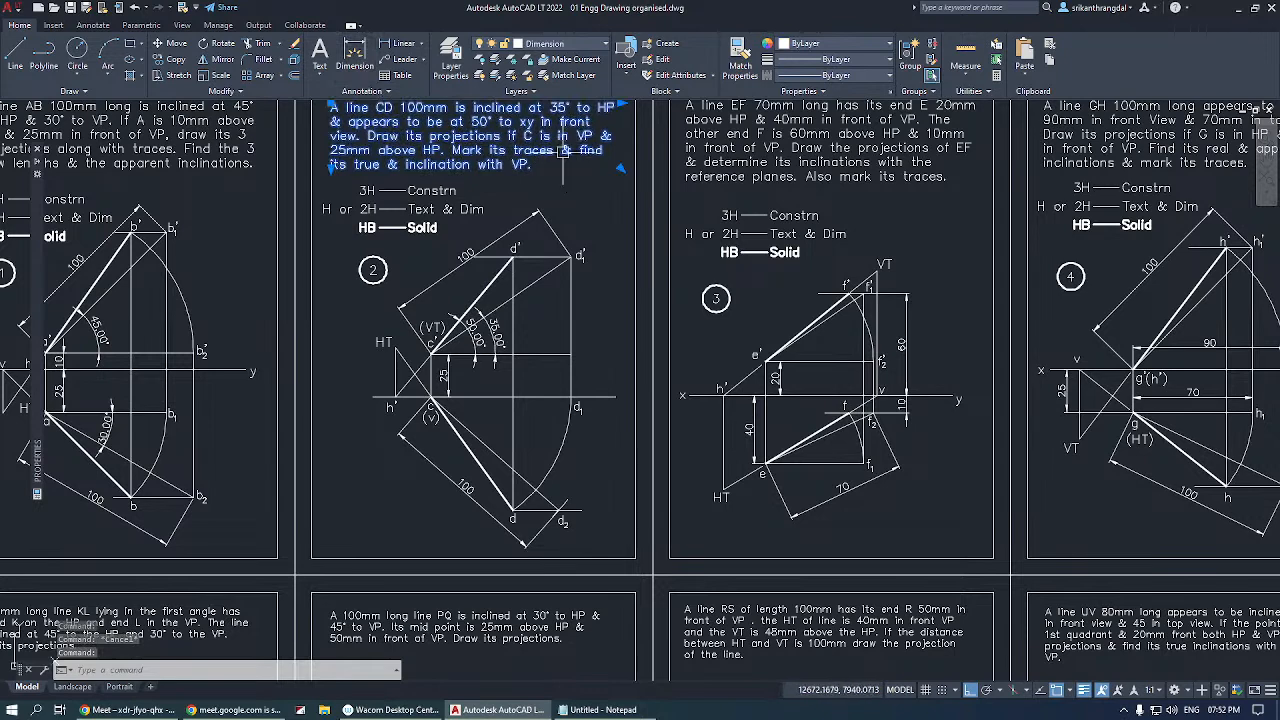
# Clear the selection and review the list of available dimension types.
pyautogui.press('Escape')
pyautogui.click(319, 84)
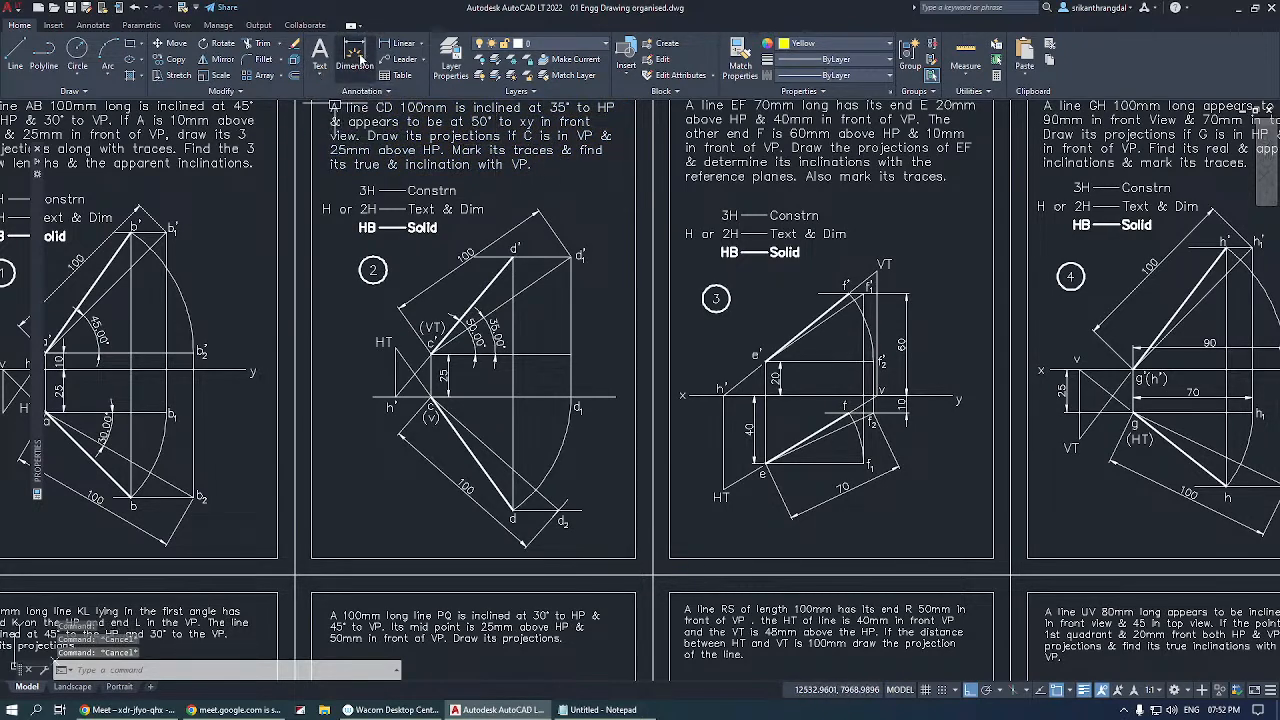
pyautogui.click(422, 45)
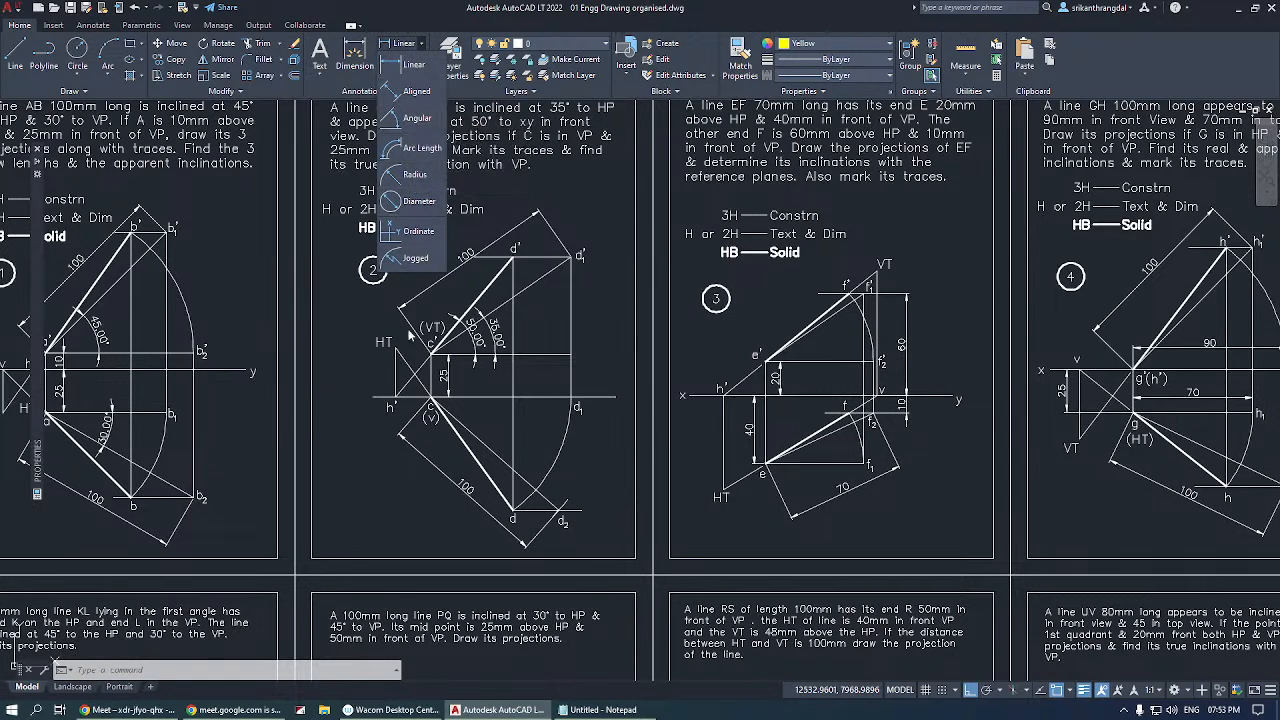
pyautogui.click(514, 146)
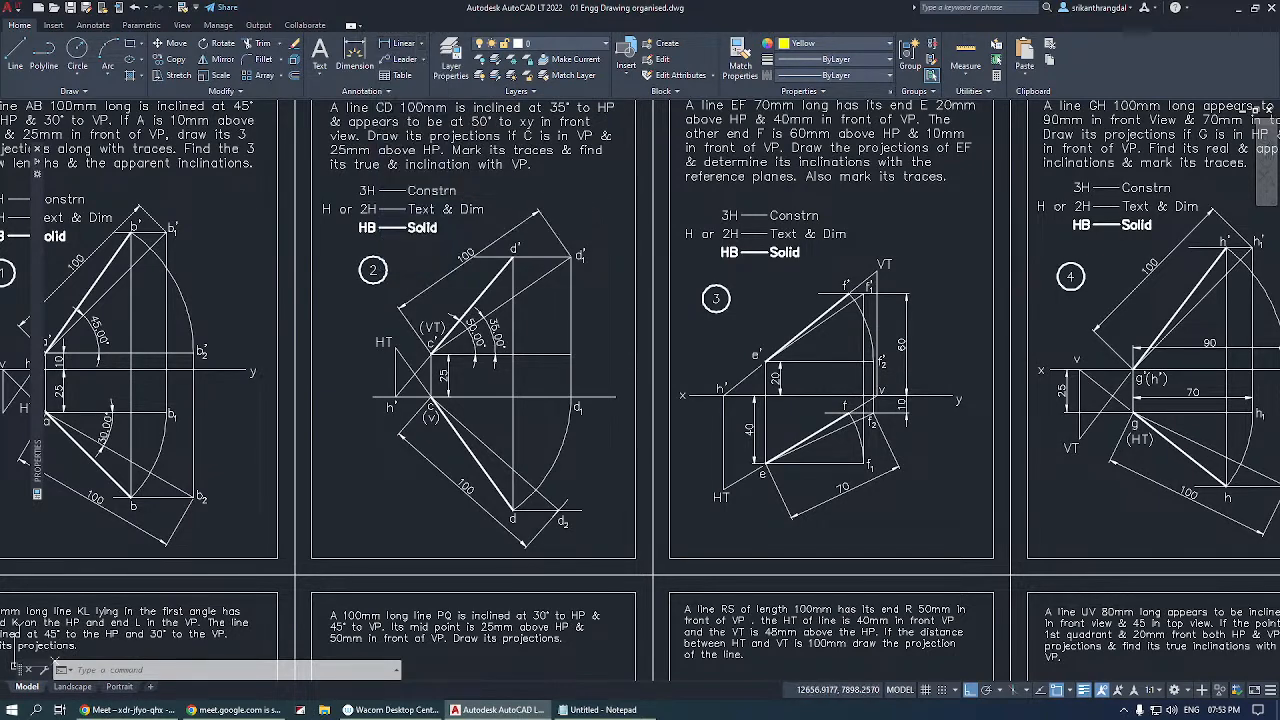
pyautogui.click(475, 298)
pyautogui.press('Escape')
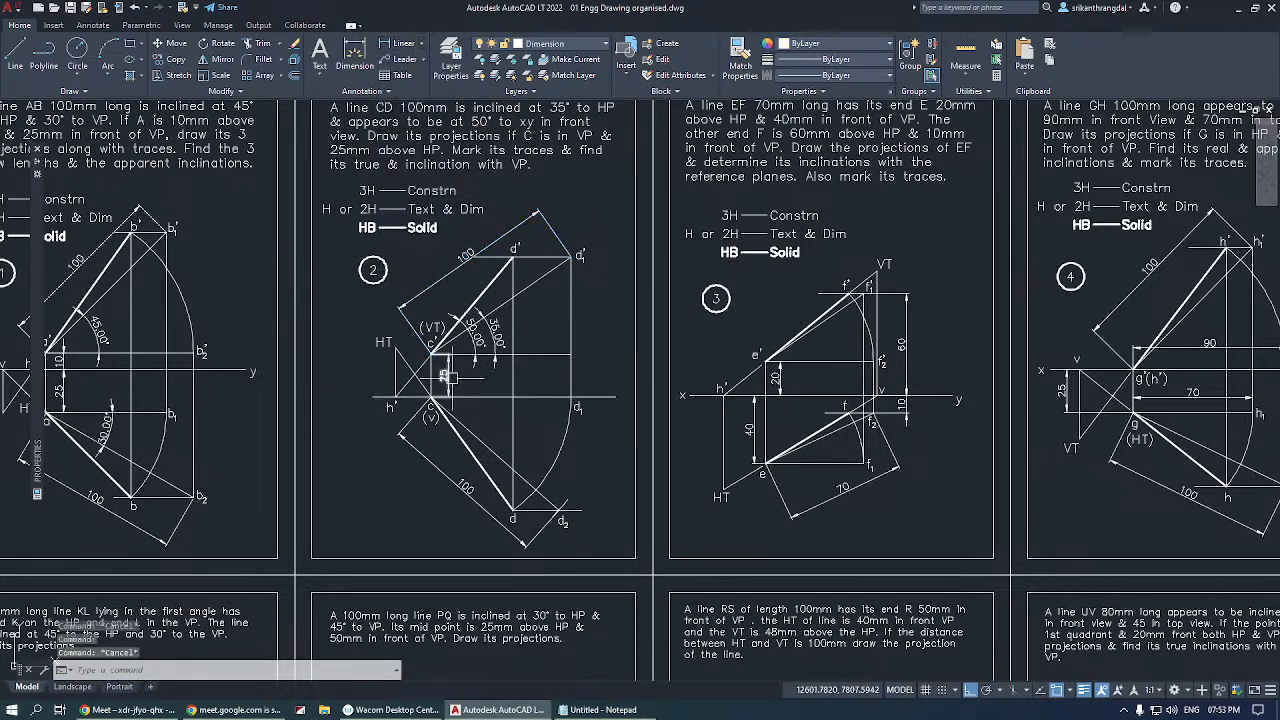
# Stretch the upper extension-line origin of the 25 mm dimension in figure 2 to the vertical projector through d', and undo the stretch.
pyautogui.click(446, 376)
pyautogui.scroll(2, 447, 375)
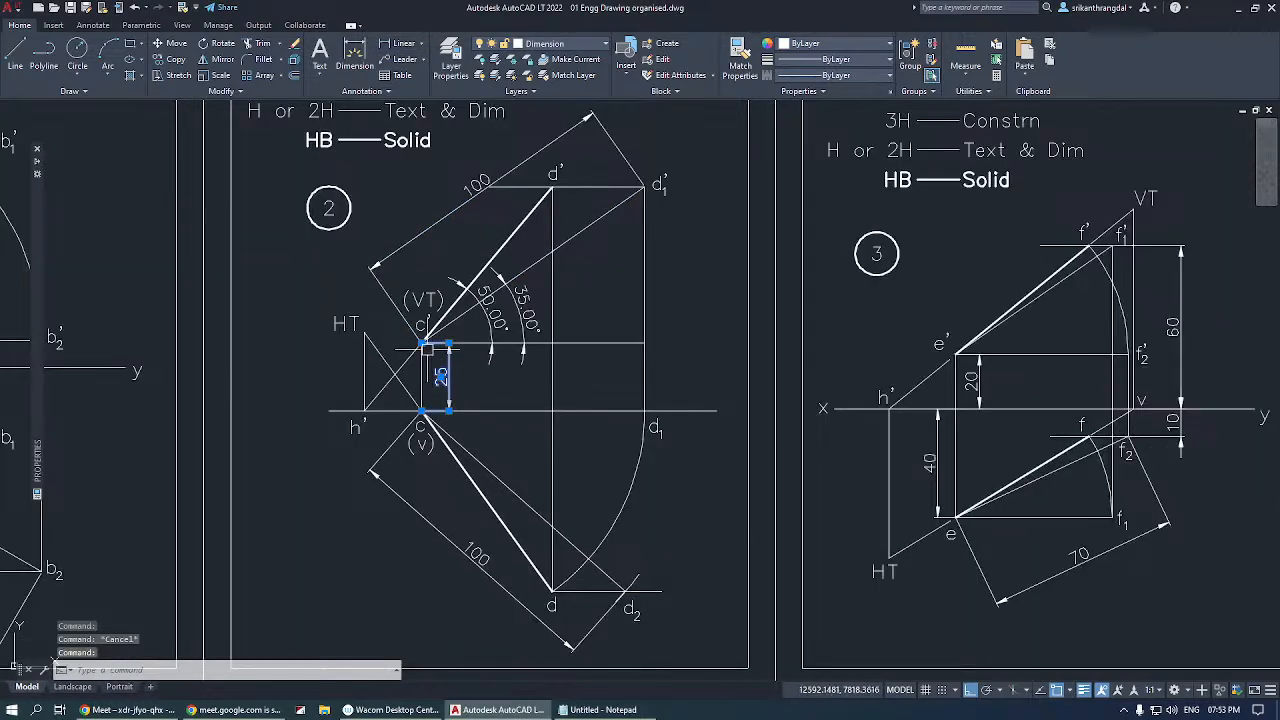
pyautogui.click(432, 355)
pyautogui.click(553, 343)
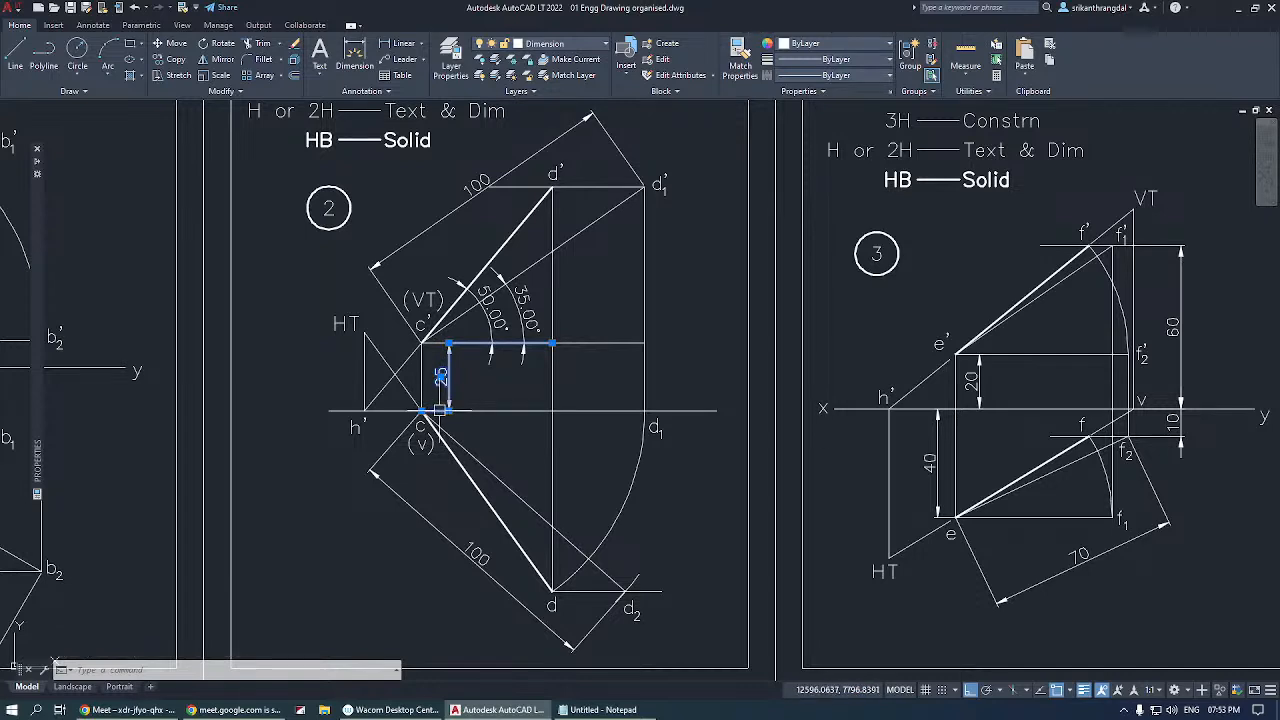
pyautogui.hotkey('ctrl', 'z')
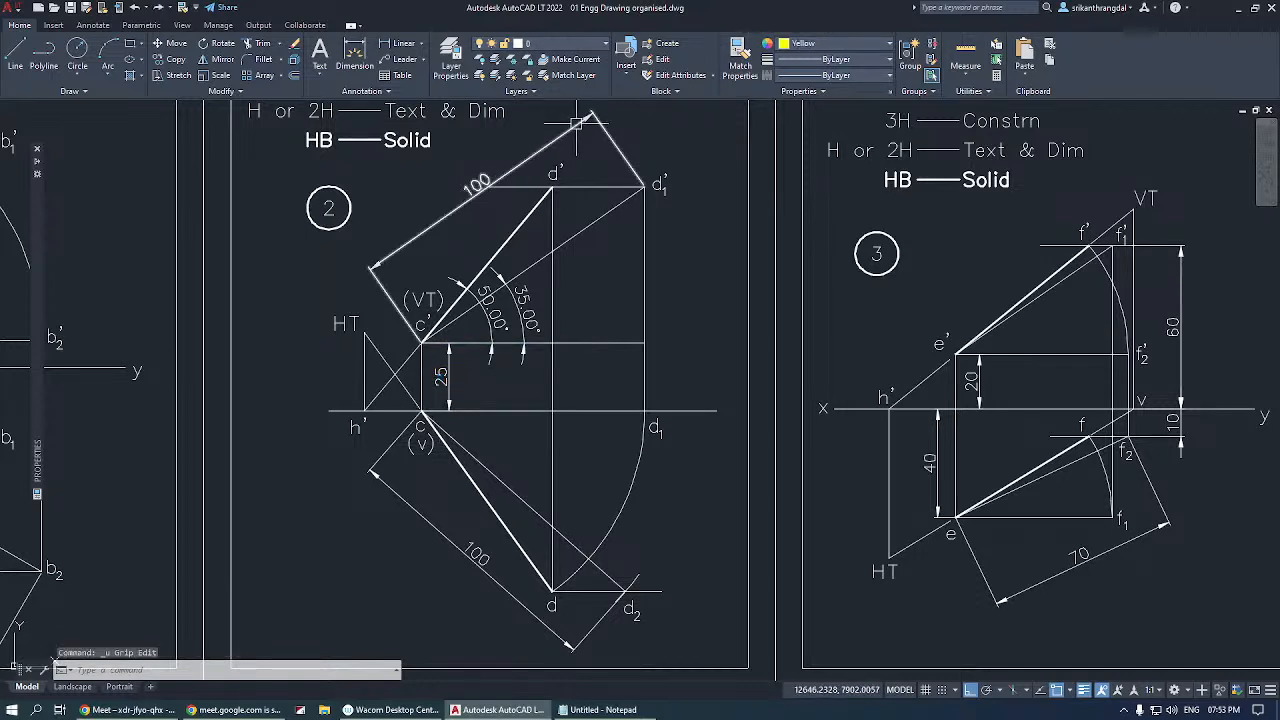
# Examine the upper 100 mm aligned dimension and the 35° and 50° angular dimensions in figure 2, and review the dimension types.
pyautogui.click(577, 122)
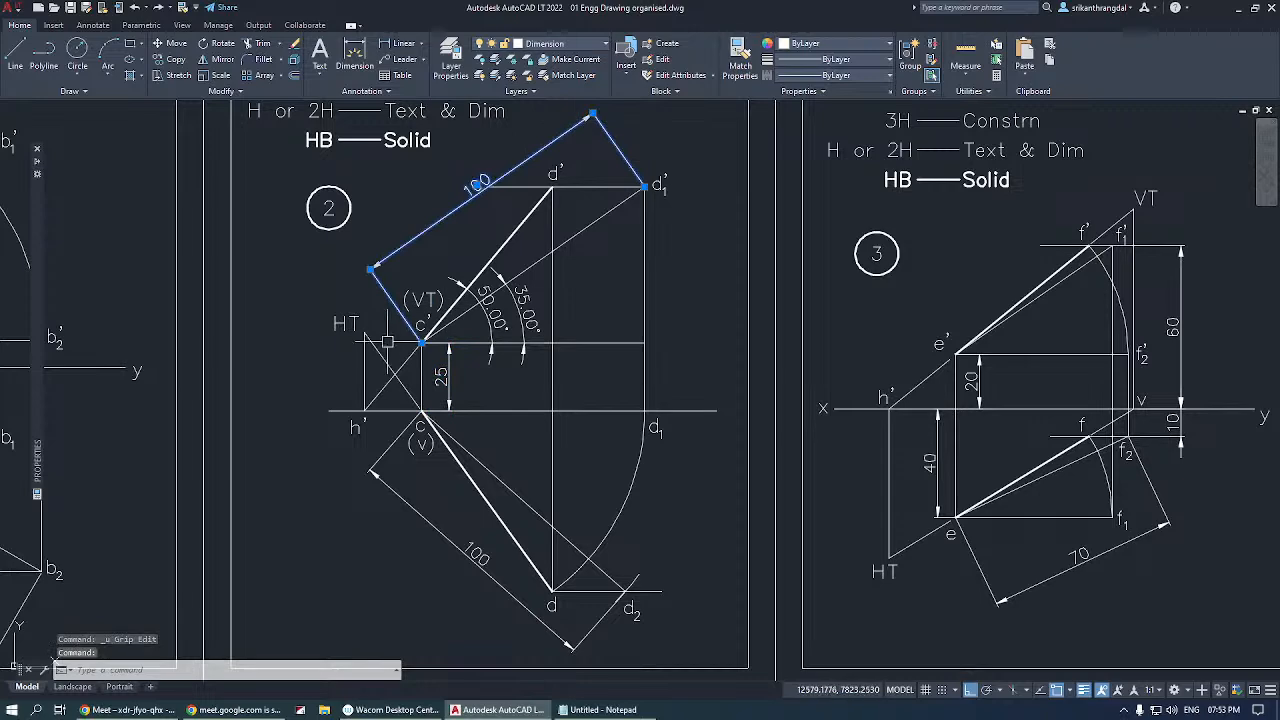
pyautogui.moveTo(690, 284); pyautogui.dragTo(648, 316, button='middle')
pyautogui.press('Escape')
pyautogui.click(424, 43)
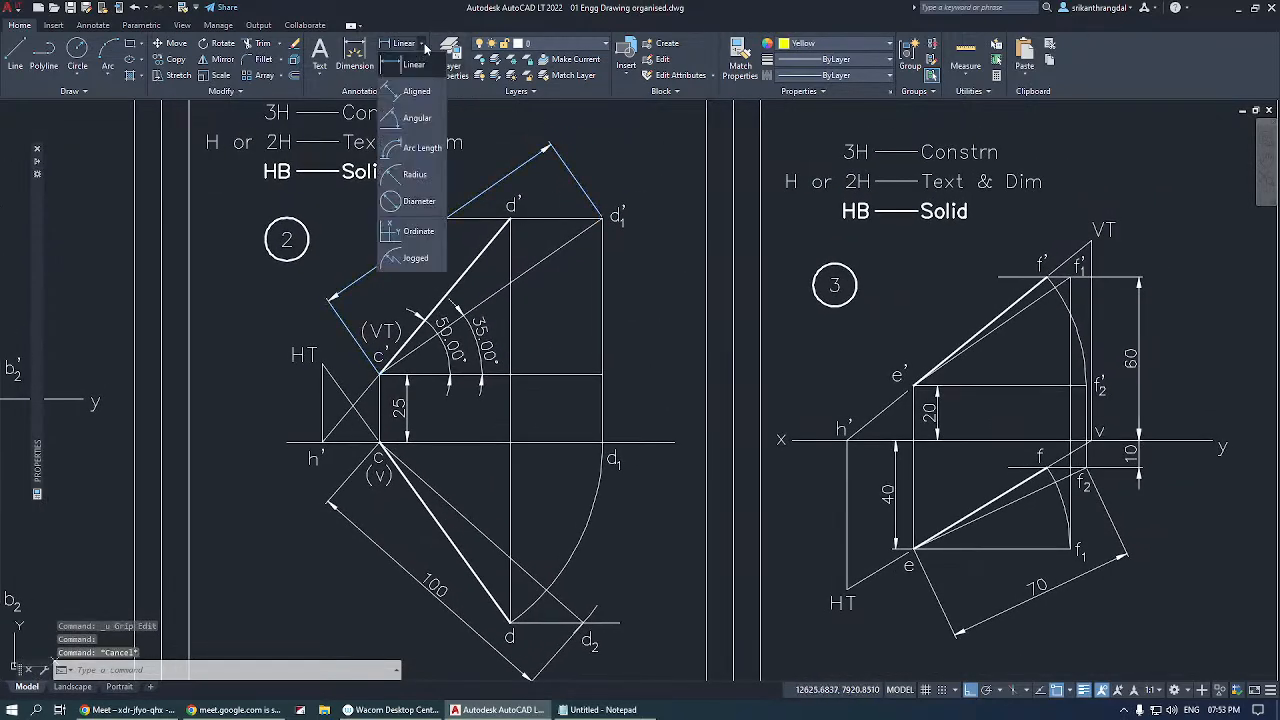
pyautogui.click(477, 323)
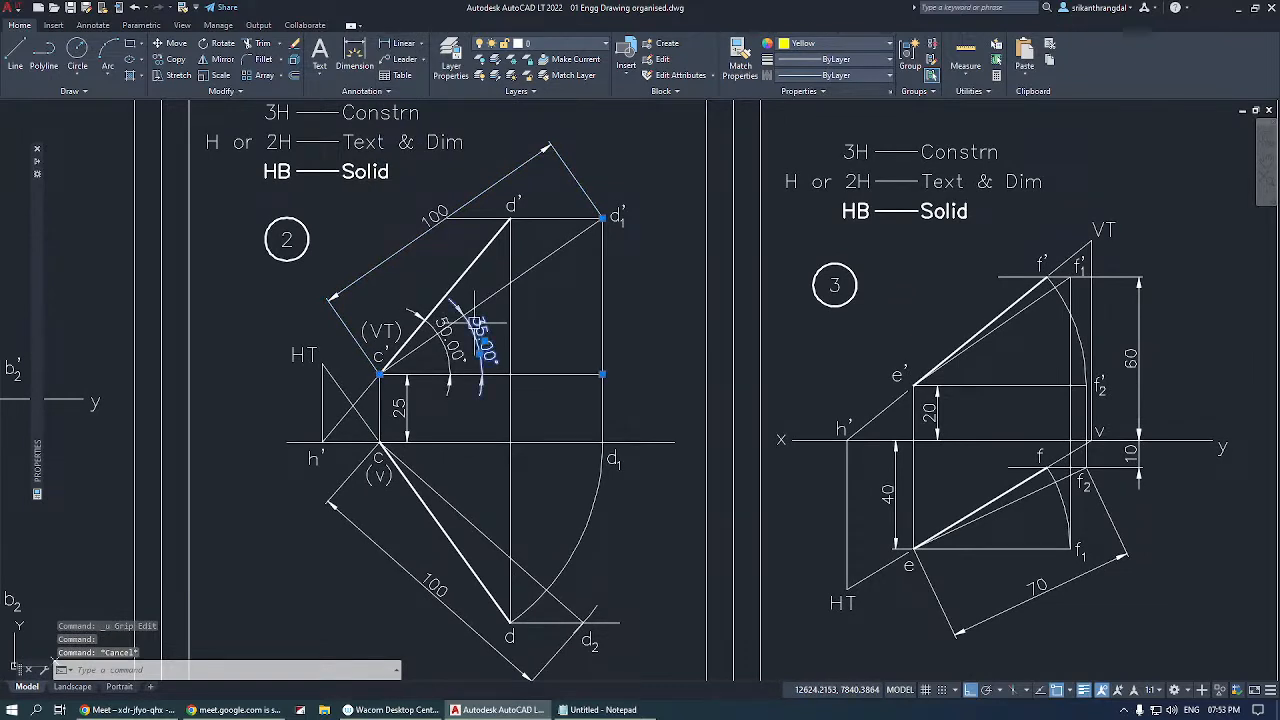
pyautogui.click(444, 325)
pyautogui.press('Escape')
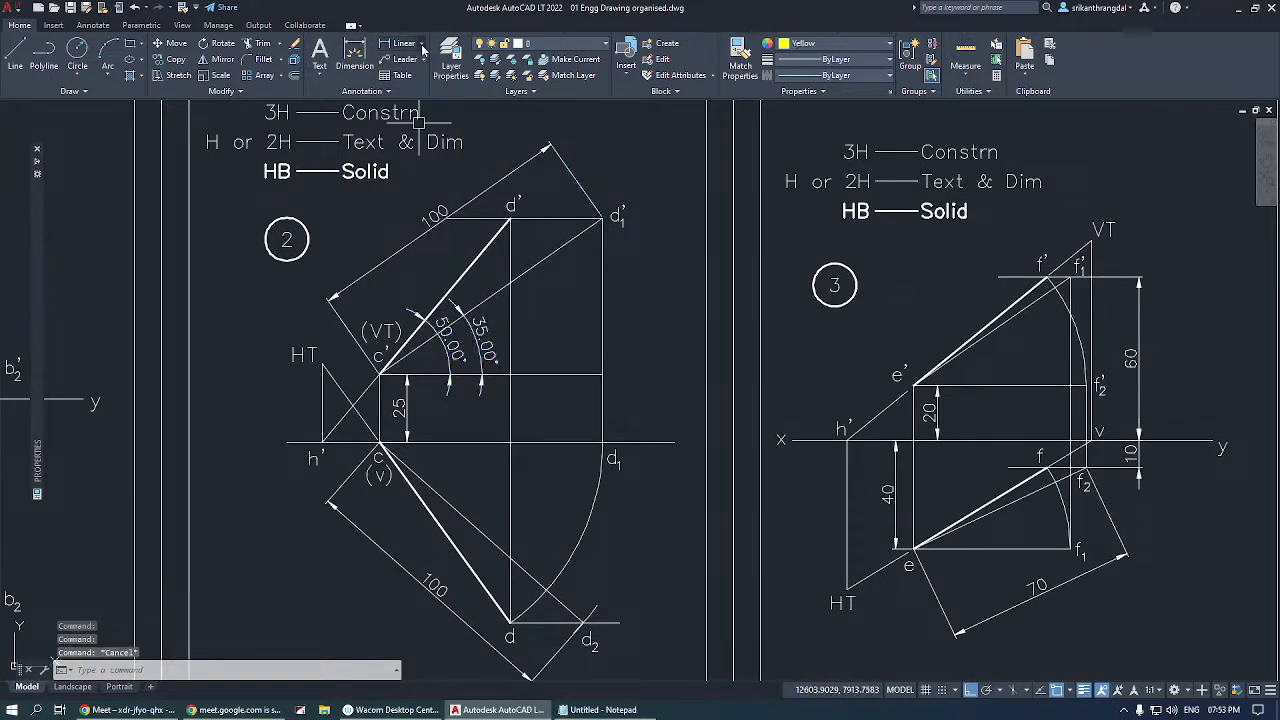
pyautogui.click(421, 44)
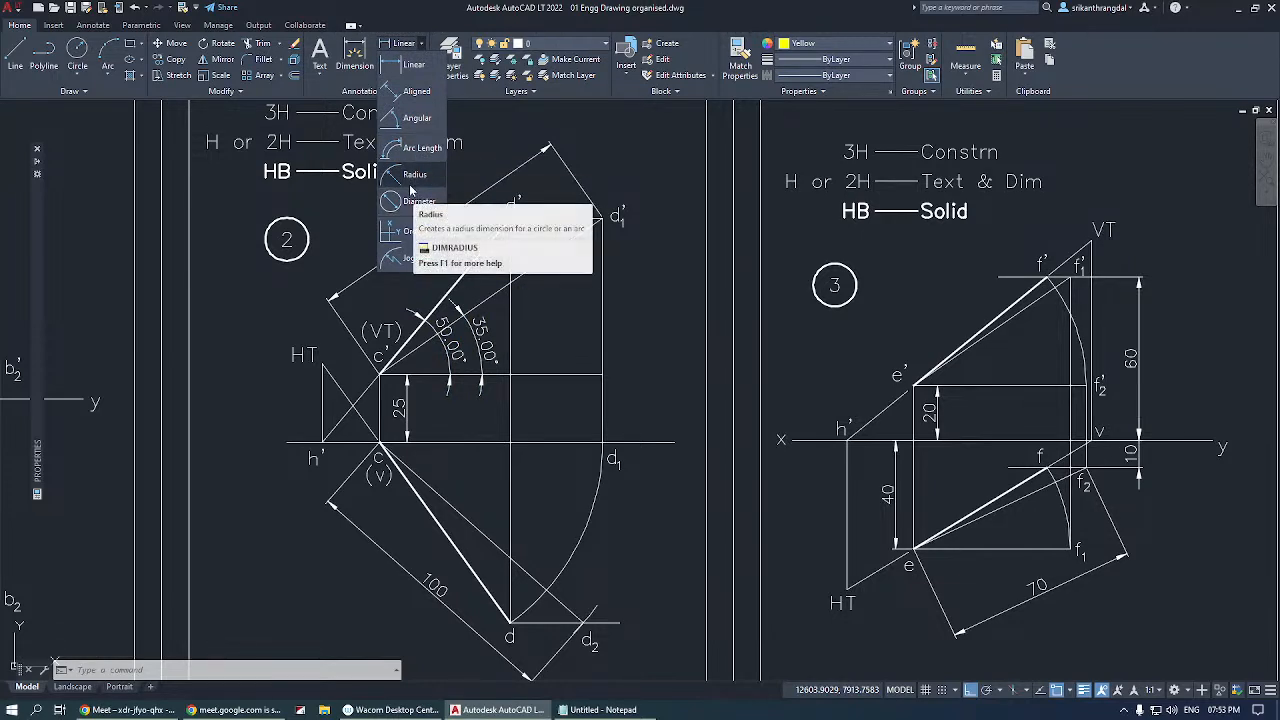
pyautogui.click(664, 365)
pyautogui.press('Escape')
pyautogui.press('Escape')
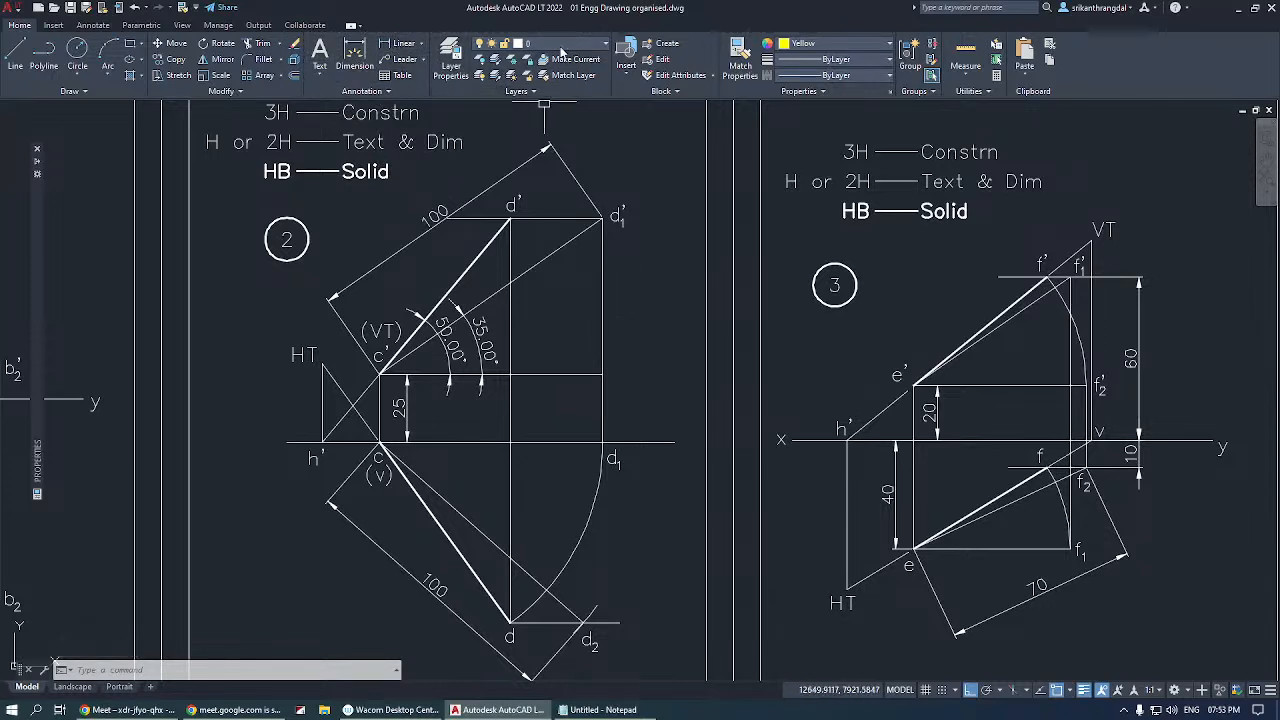
# Review the drawing's layers and check which layers hold line c'd' and the upper 100 mm dimension in figure 2.
pyautogui.click(561, 45)
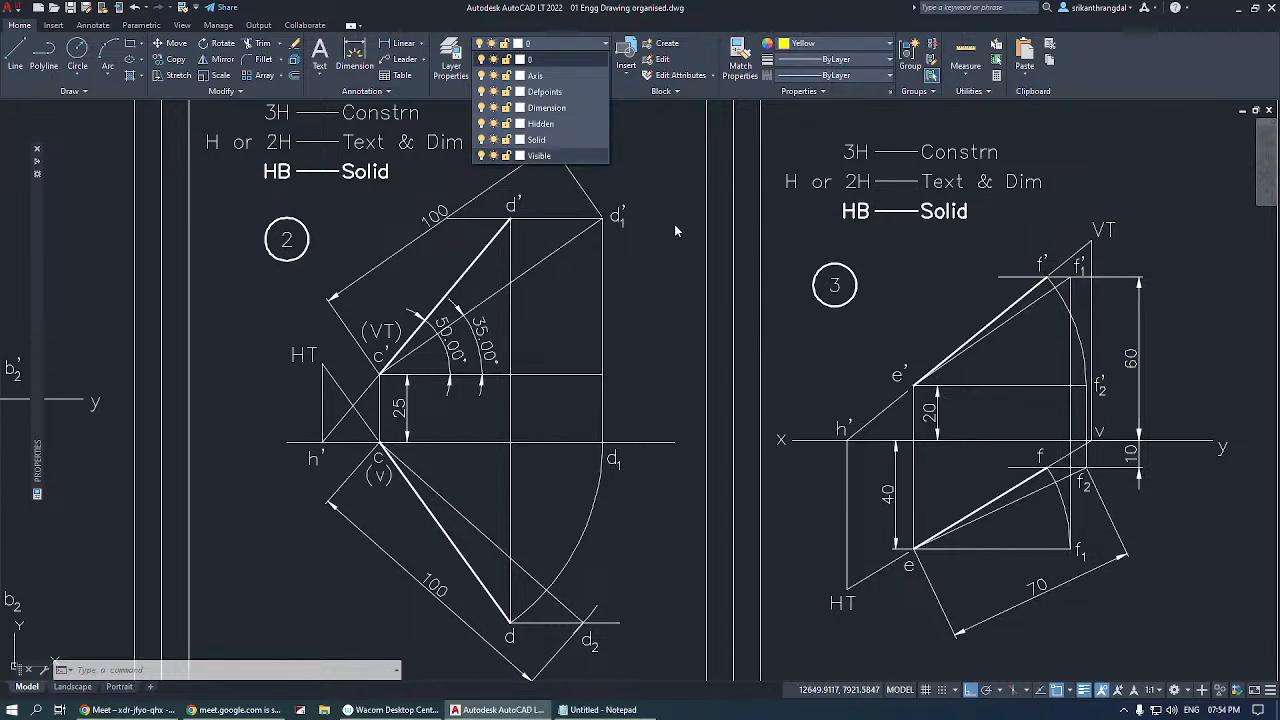
pyautogui.click(650, 170)
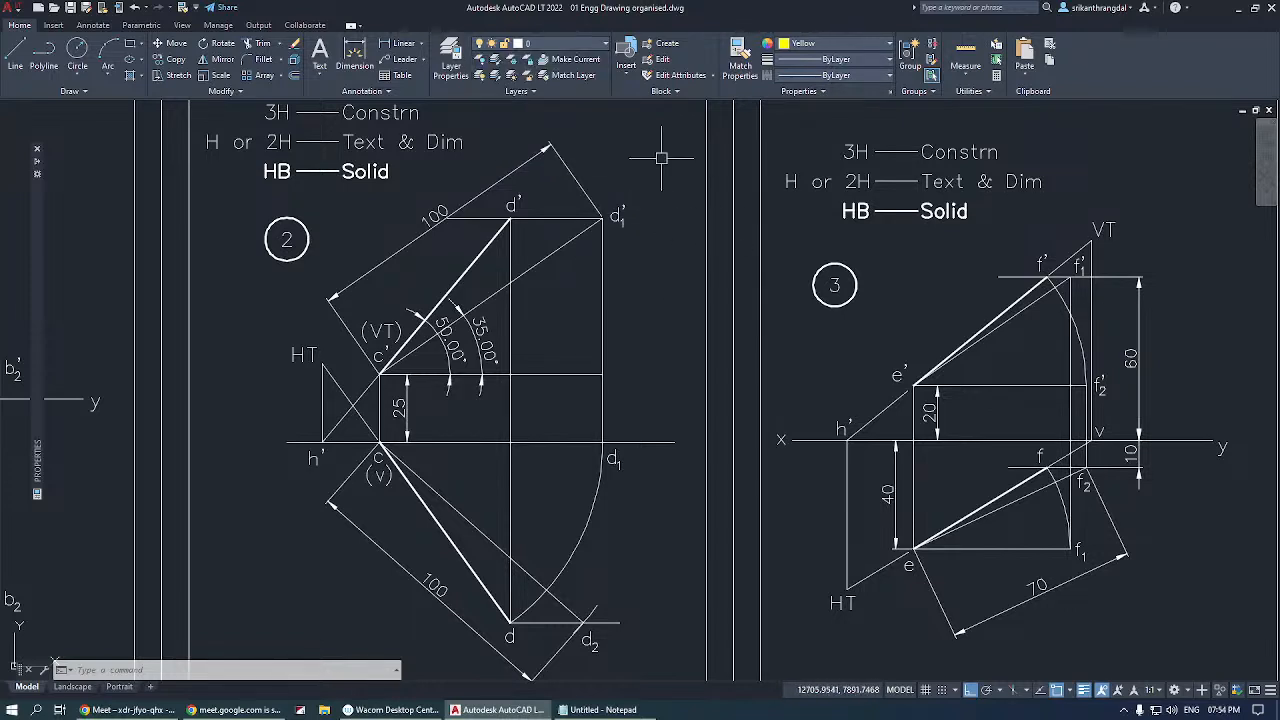
pyautogui.click(468, 268)
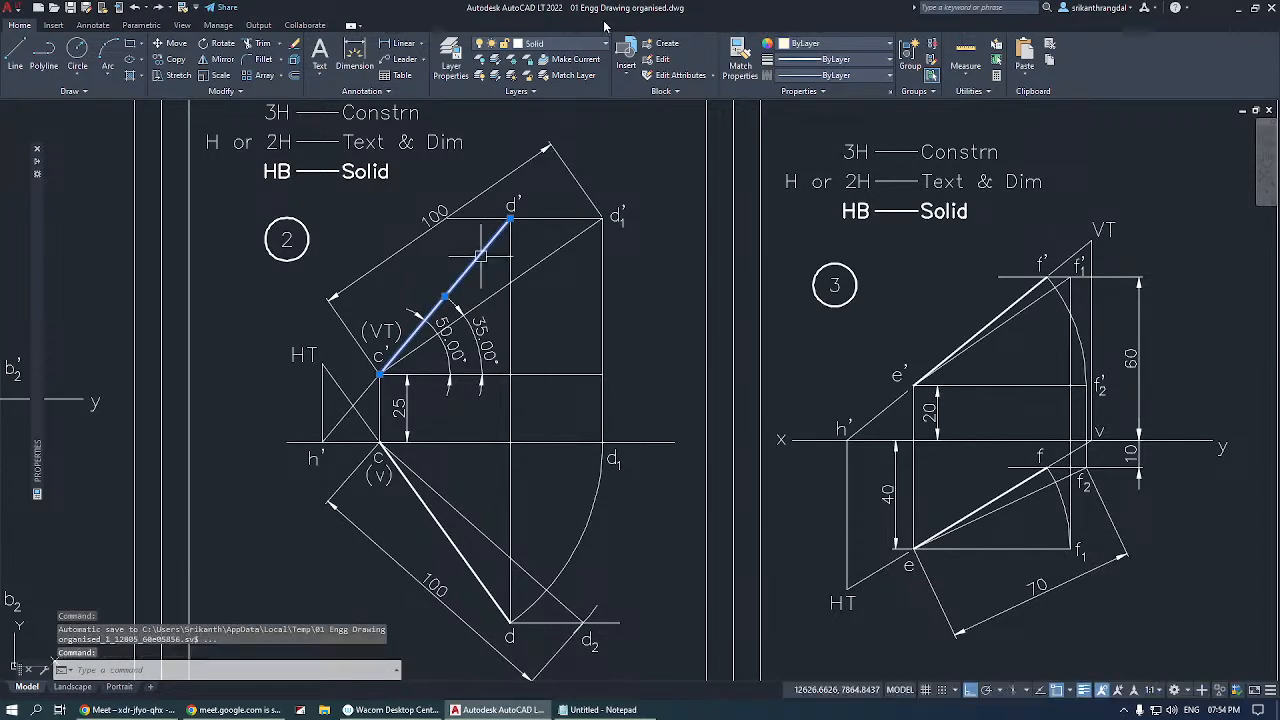
pyautogui.click(556, 45)
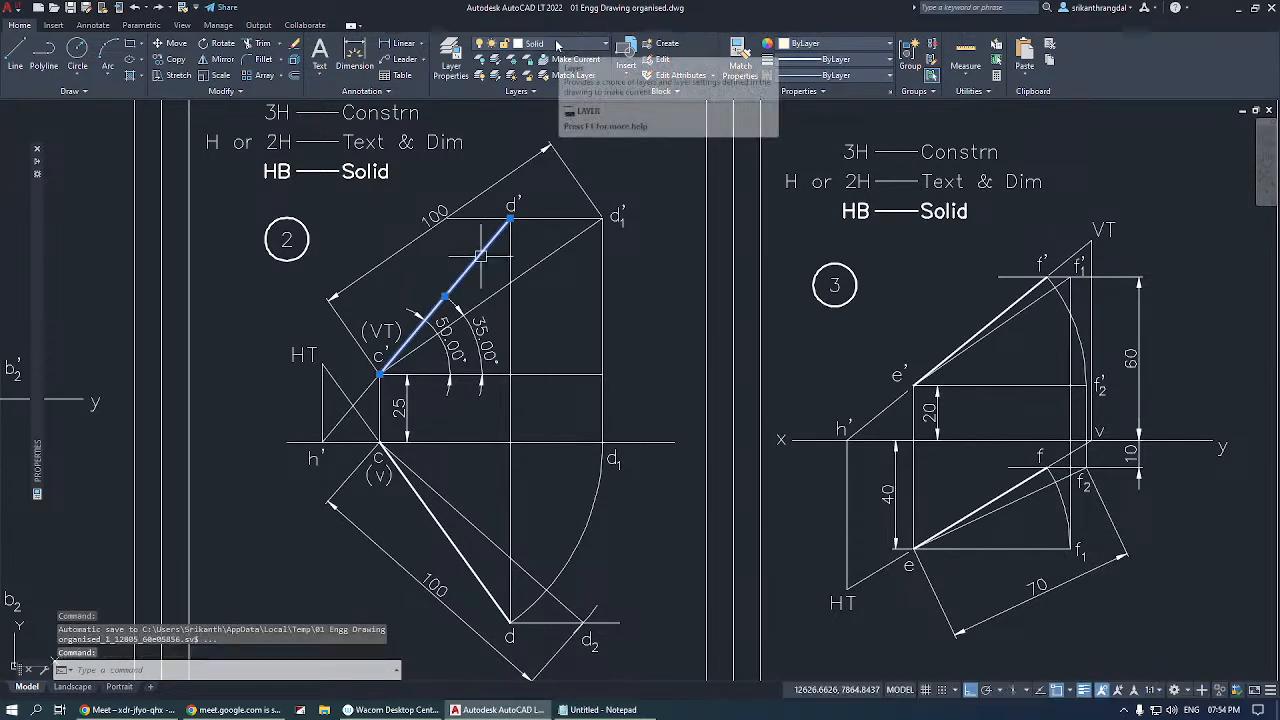
pyautogui.press('Escape')
pyautogui.click(548, 148)
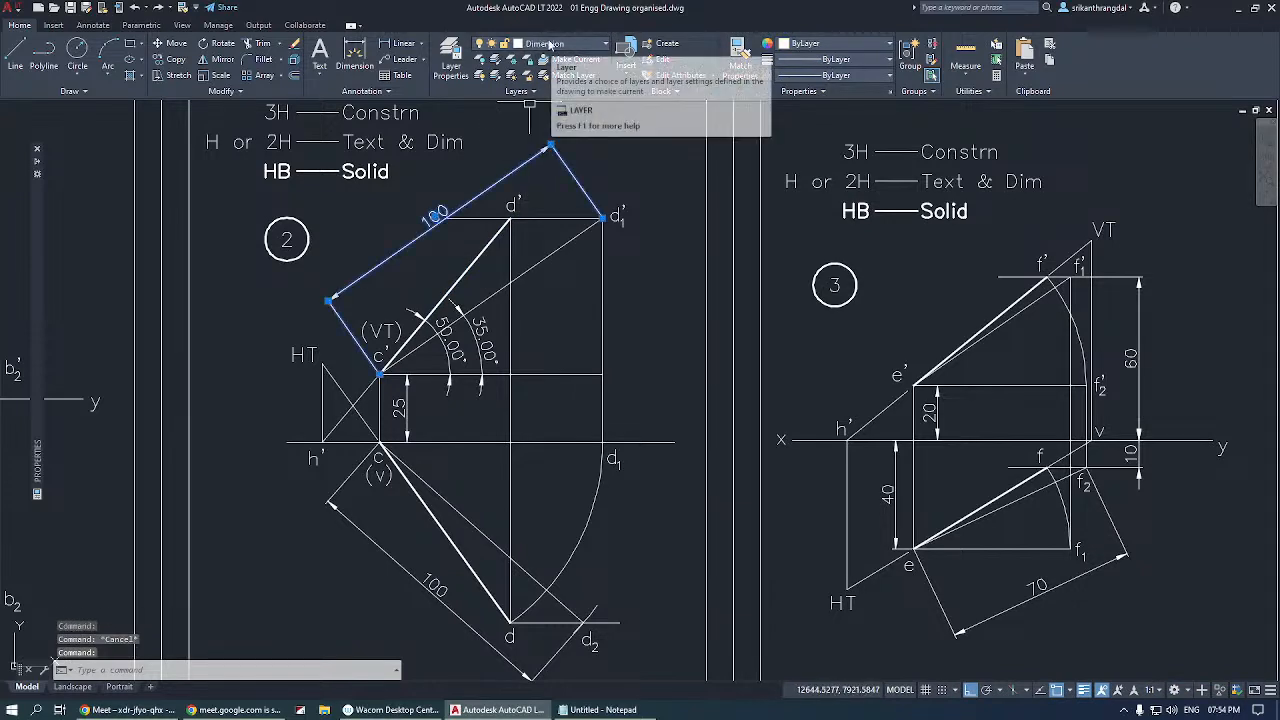
pyautogui.press('Escape')
# Zoom to the drawing's extents and open the Layer Properties Manager.
pyautogui.write('z')
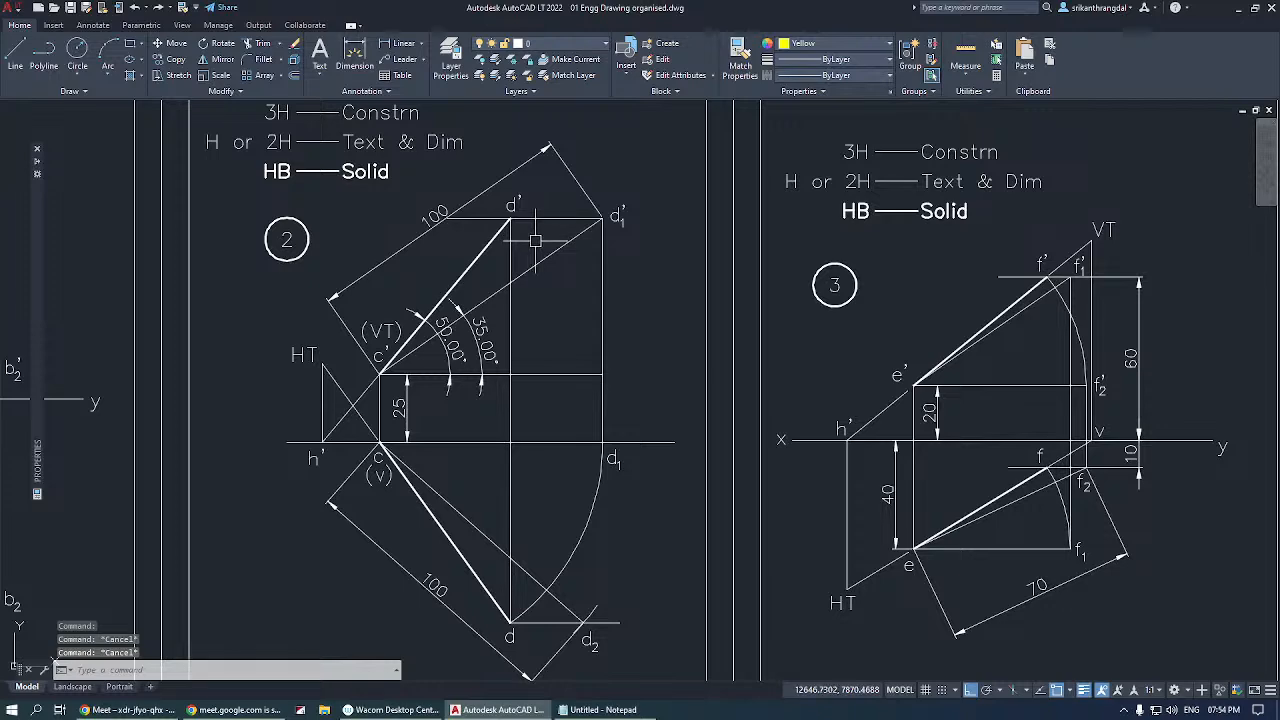
pyautogui.press('Return')
pyautogui.write('e')
pyautogui.press('Return')
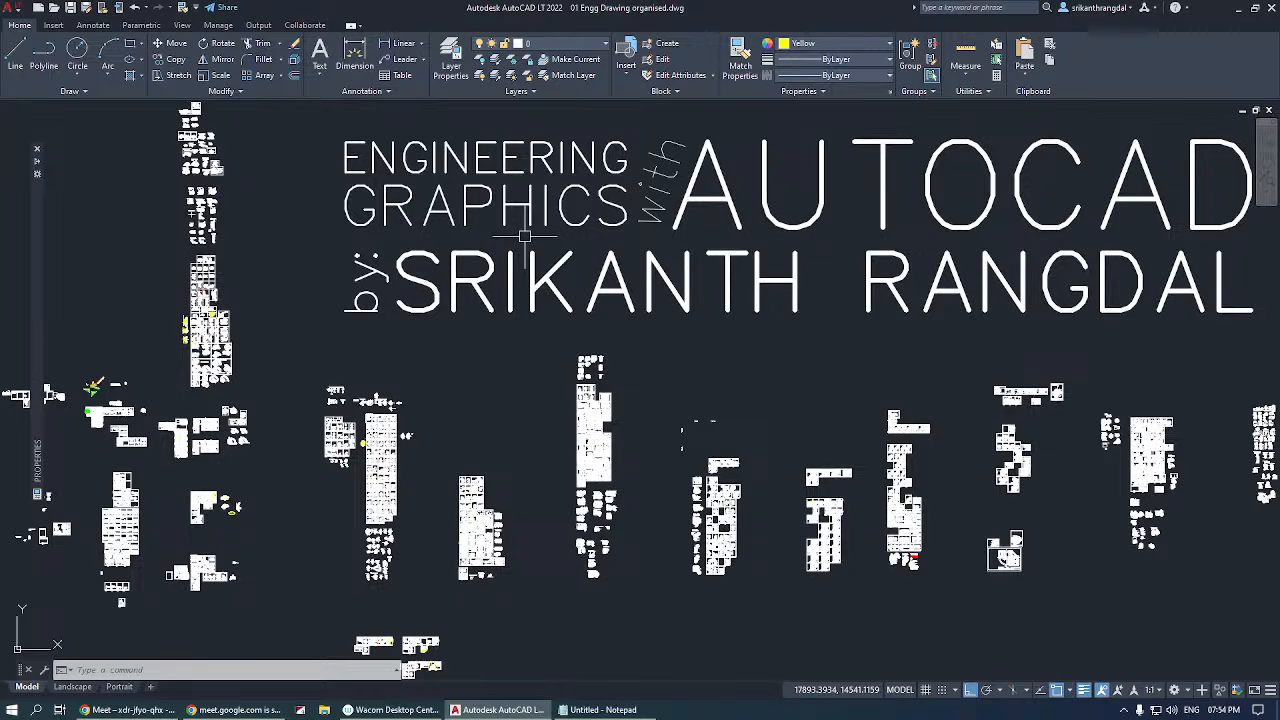
pyautogui.write('la')
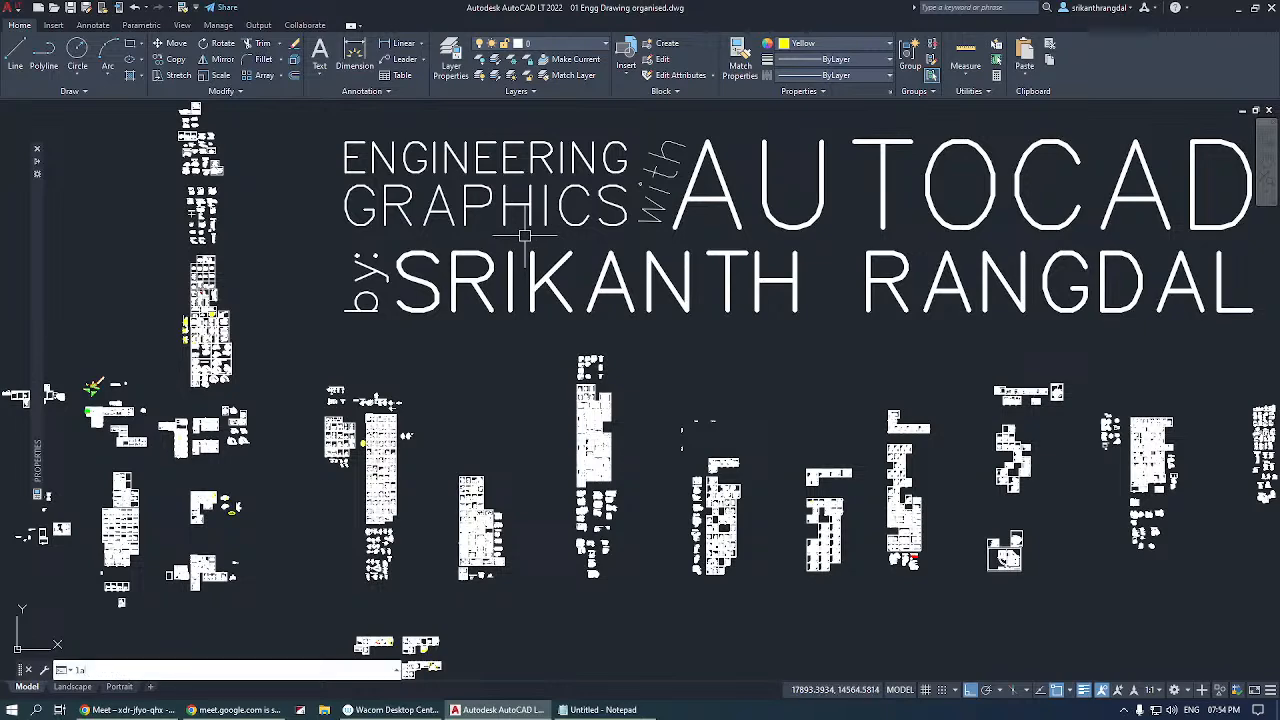
pyautogui.press('Return')
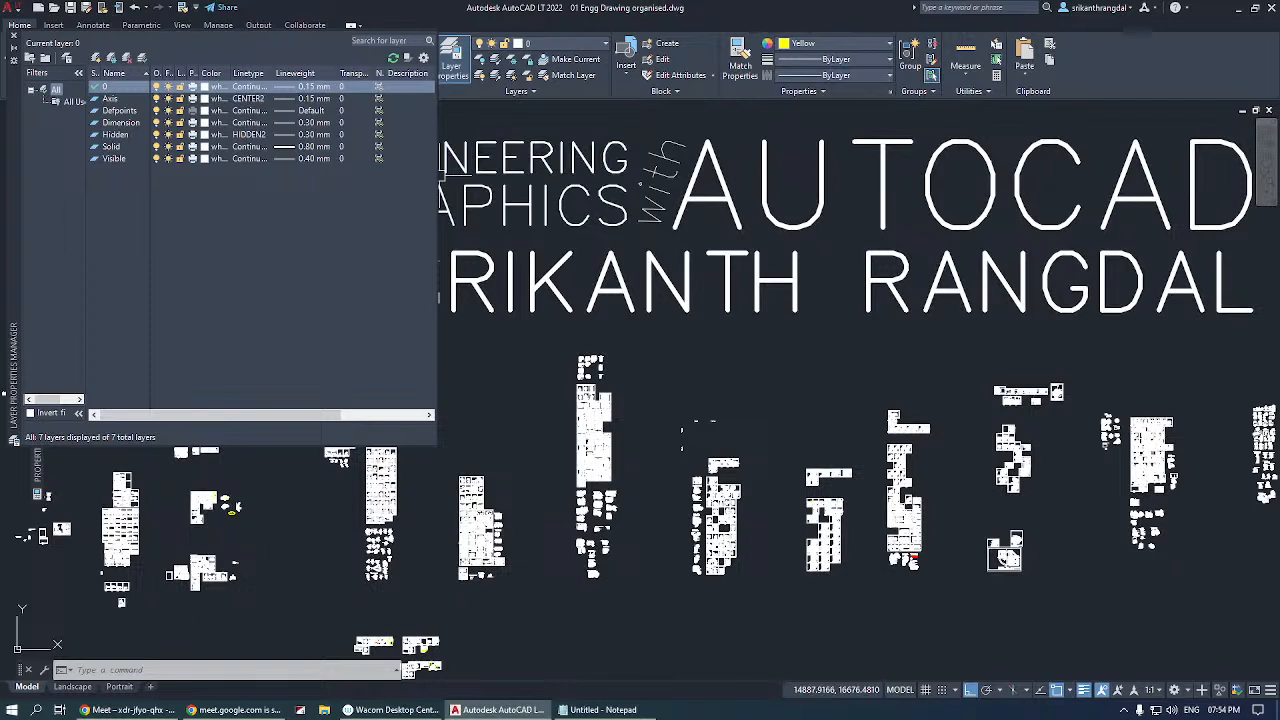
# Widen the Layer Properties Manager and its name, color, linetype and lineweight columns to read the layer settings, and close it.
pyautogui.moveTo(437, 200); pyautogui.dragTo(770, 197)
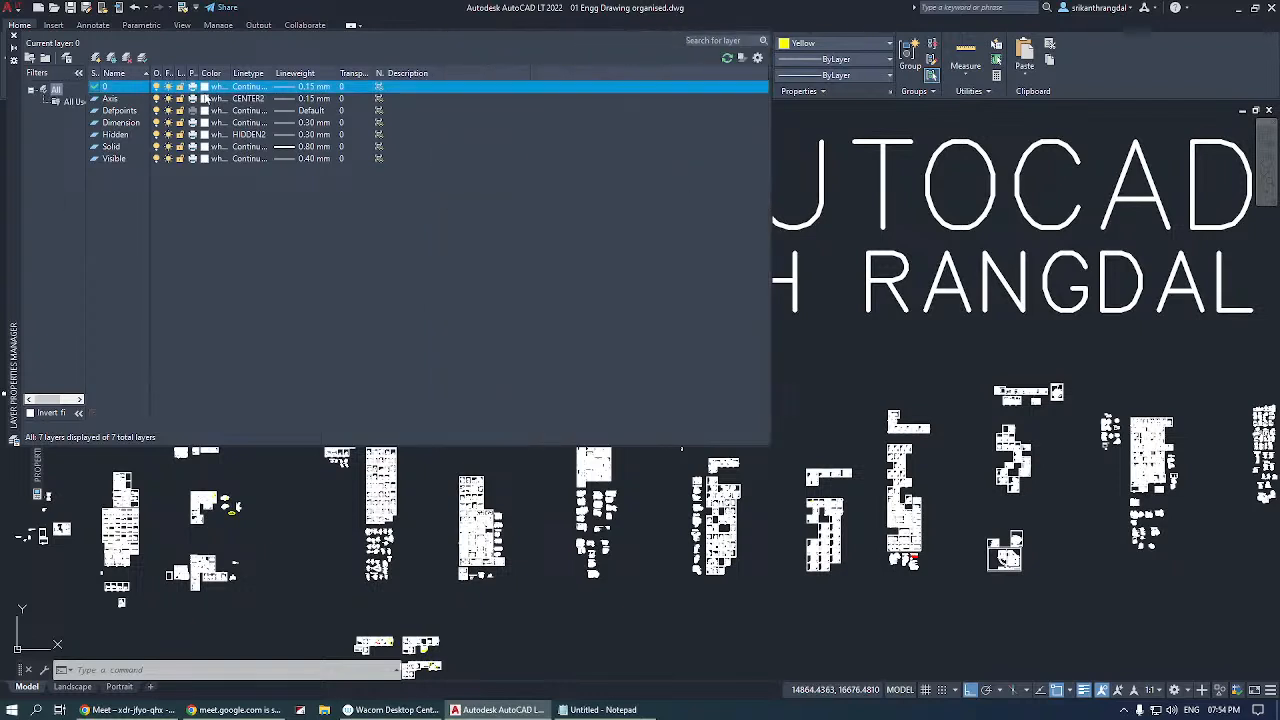
pyautogui.moveTo(229, 71); pyautogui.dragTo(269, 73)
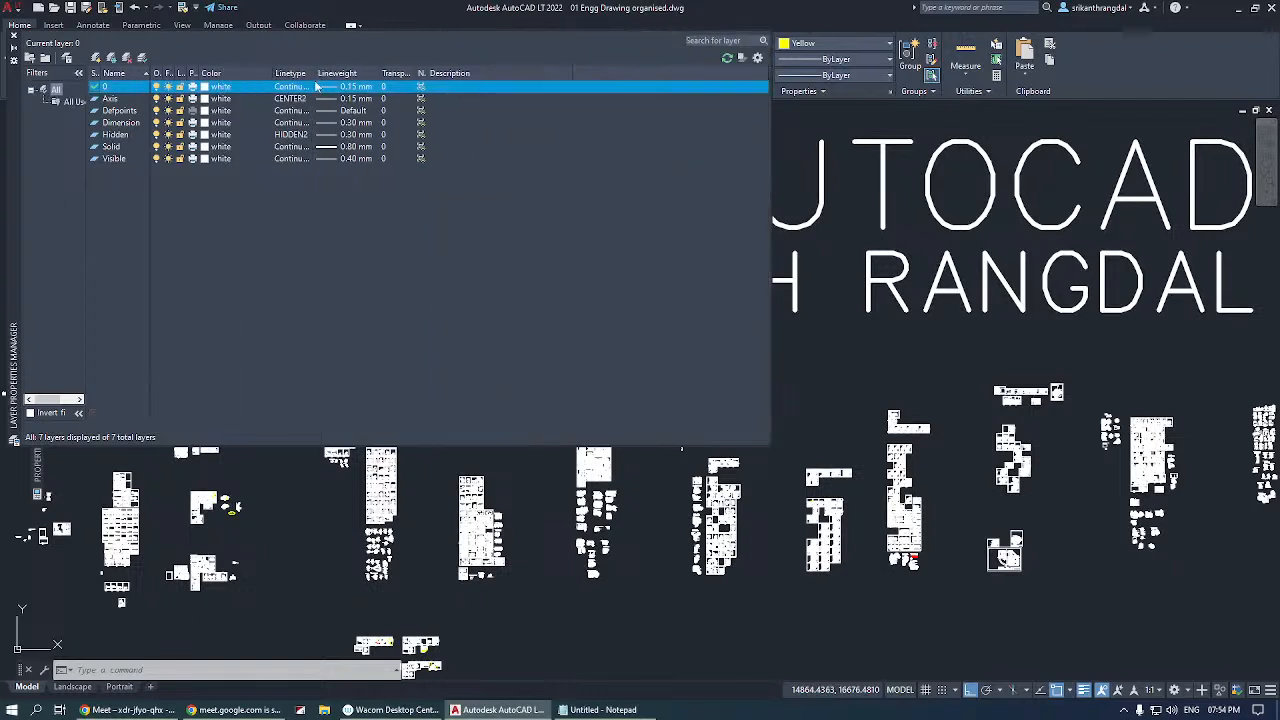
pyautogui.doubleClick(316, 73)
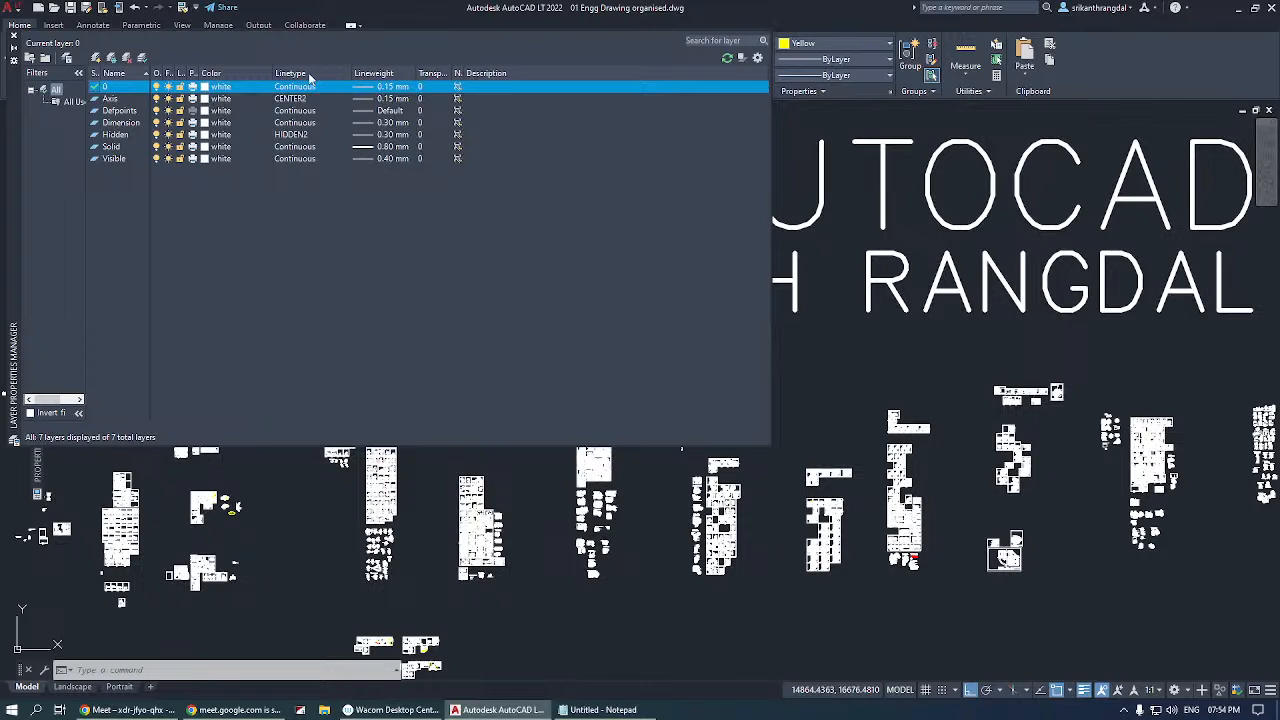
pyautogui.doubleClick(435, 72)
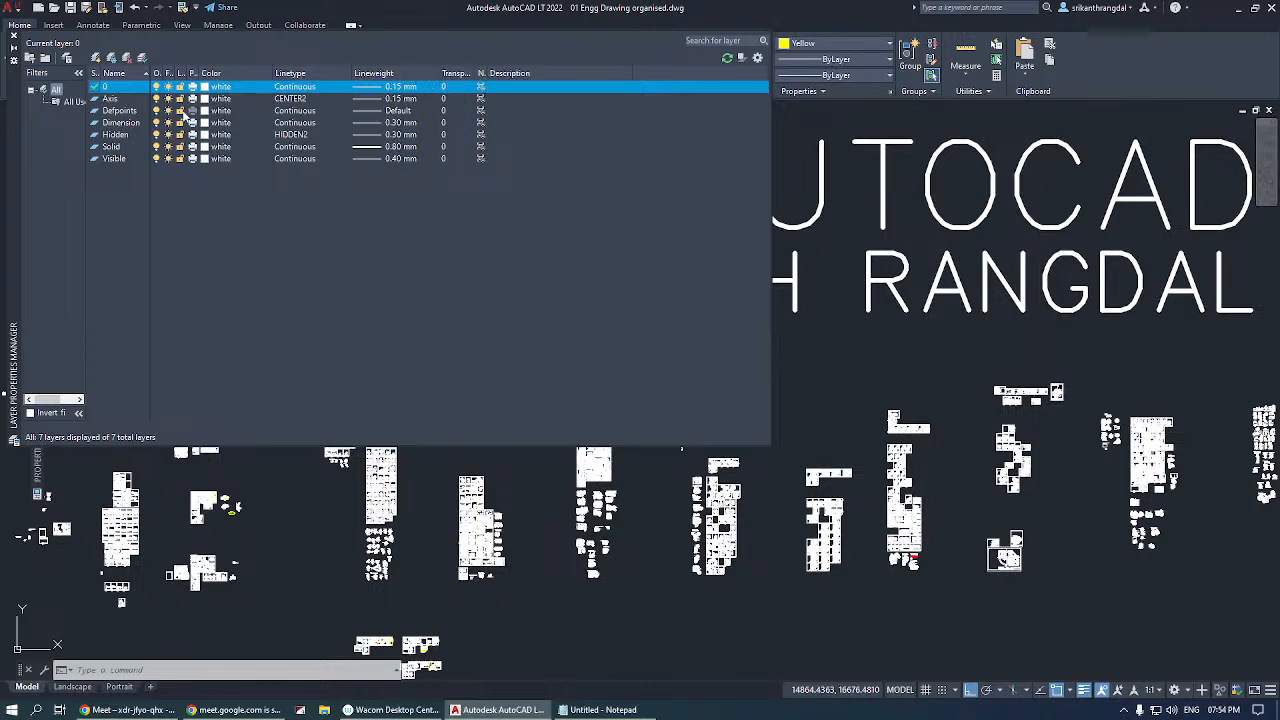
pyautogui.moveTo(153, 73); pyautogui.dragTo(173, 74)
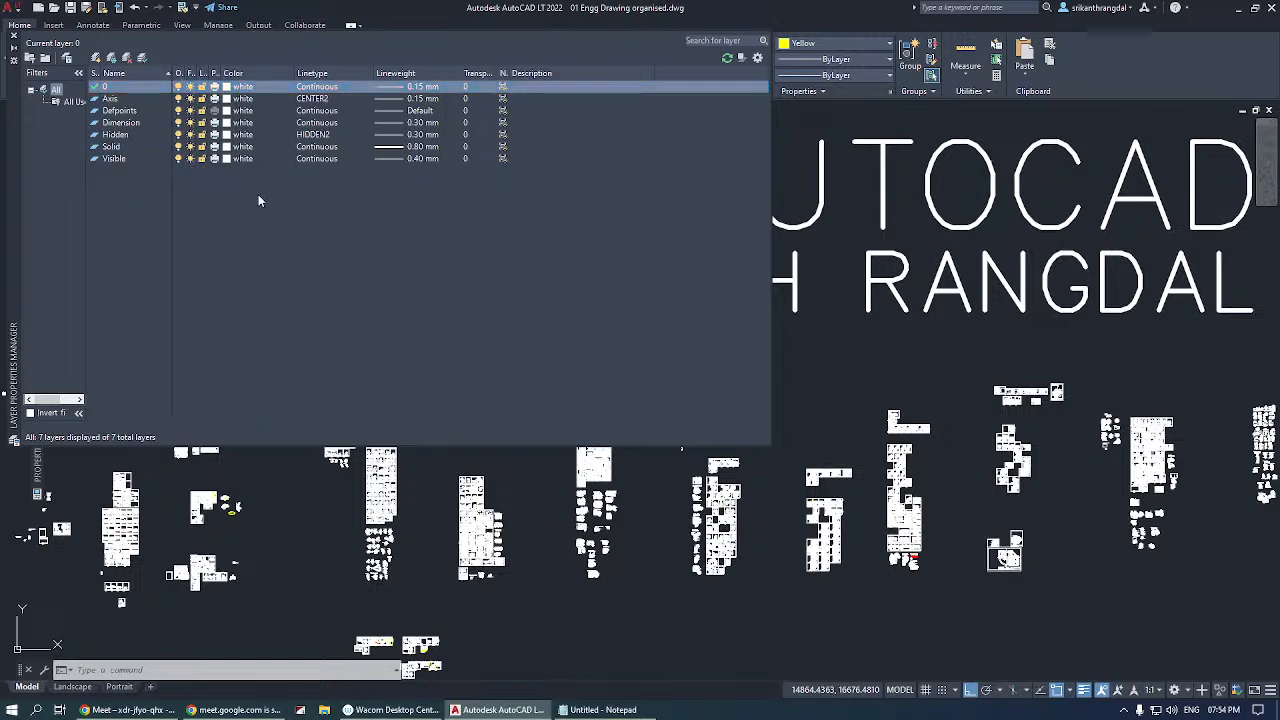
pyautogui.click(14, 37)
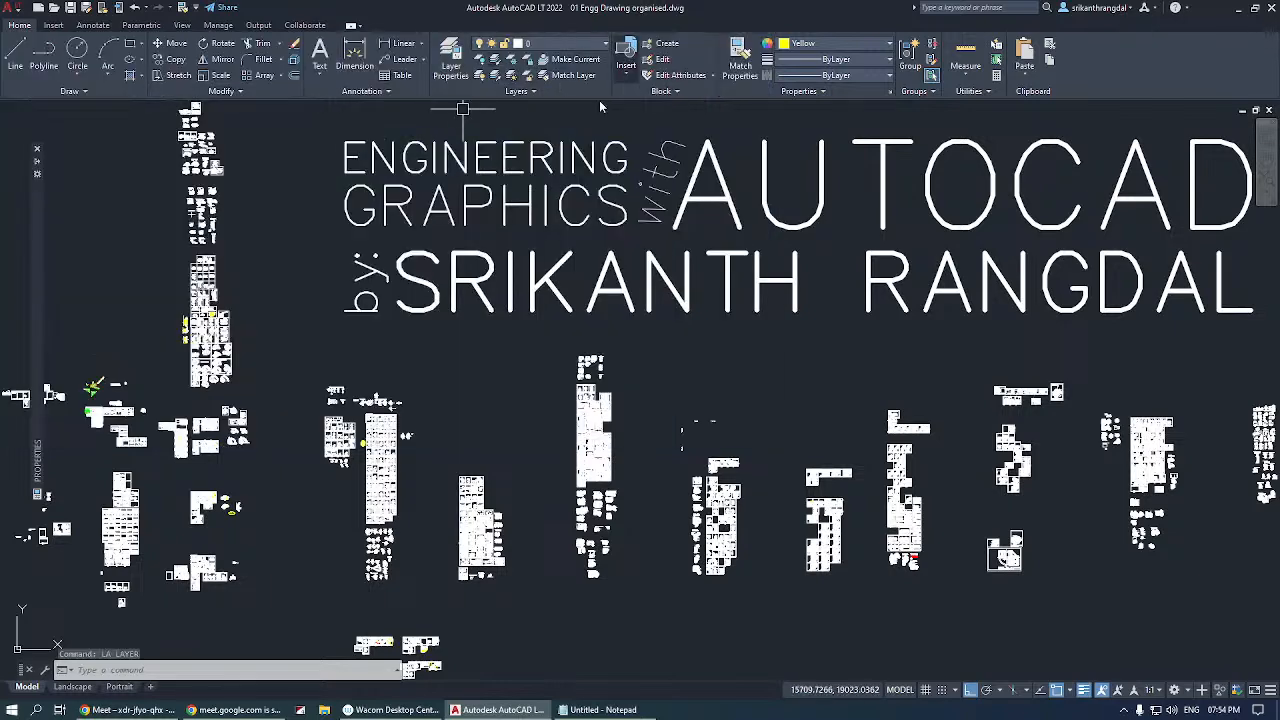
pyautogui.press('Escape')
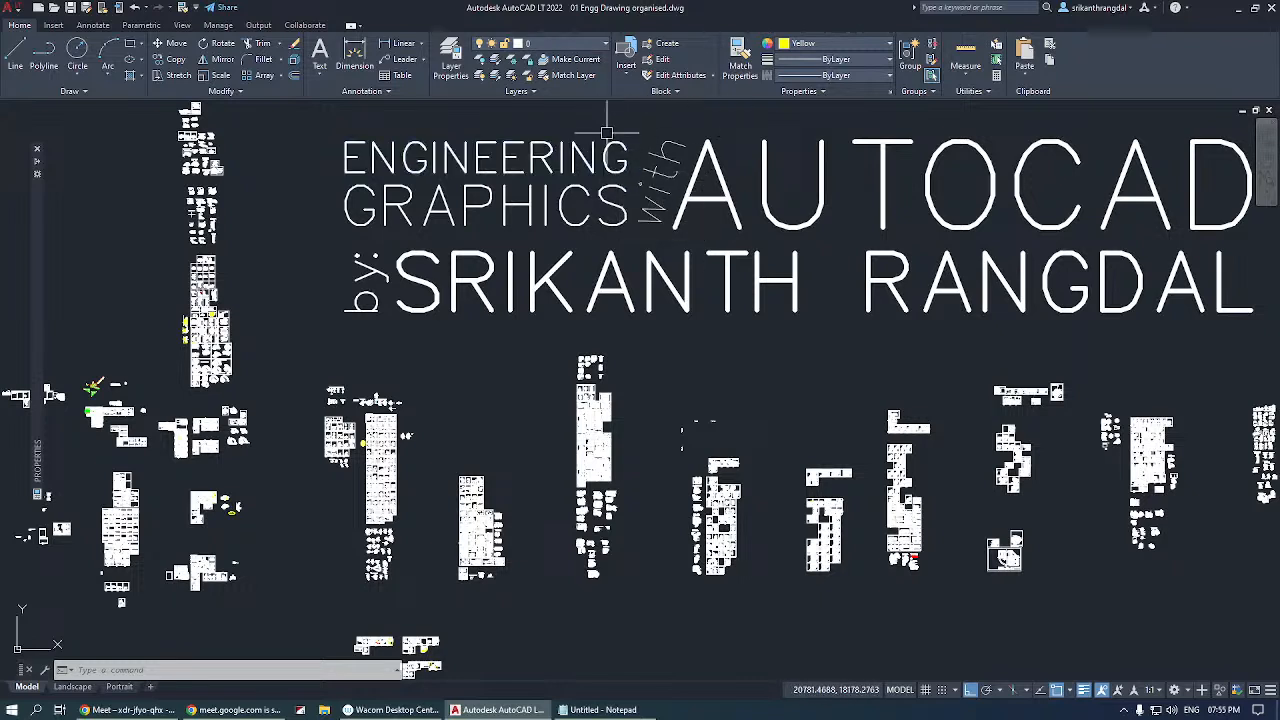
pyautogui.press('Escape')
pyautogui.press('Escape')
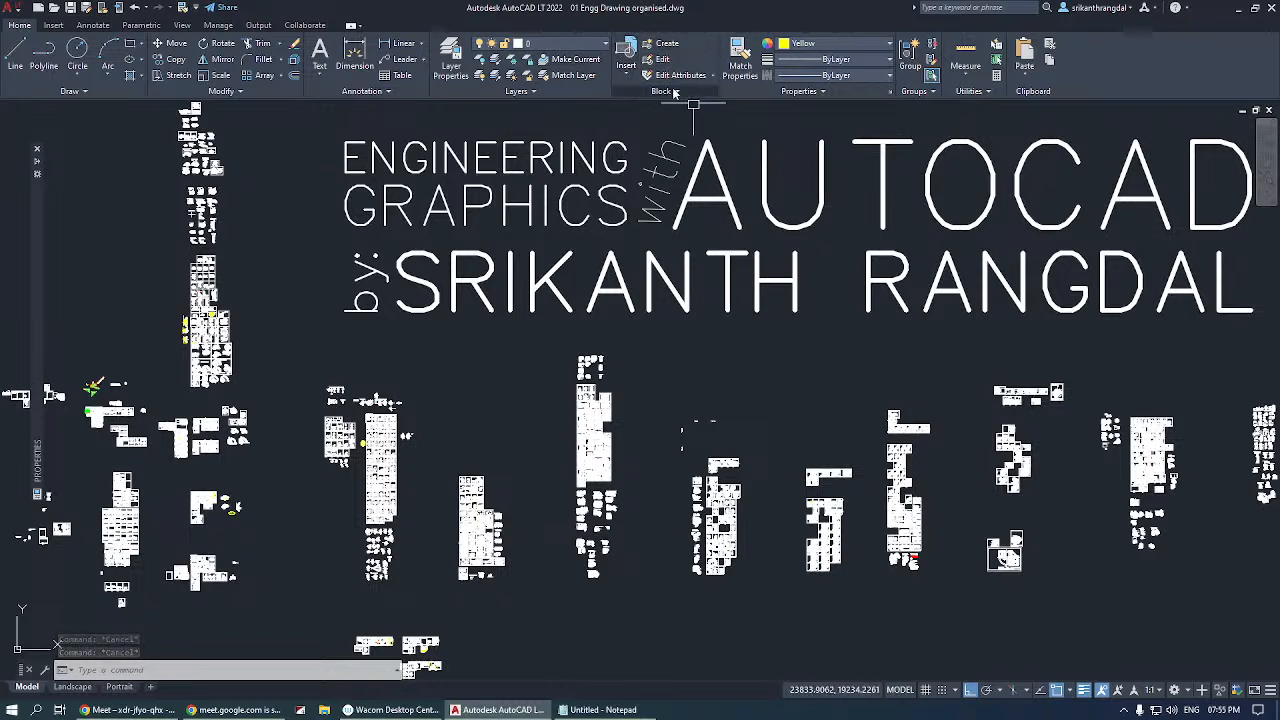
pyautogui.press('Escape')
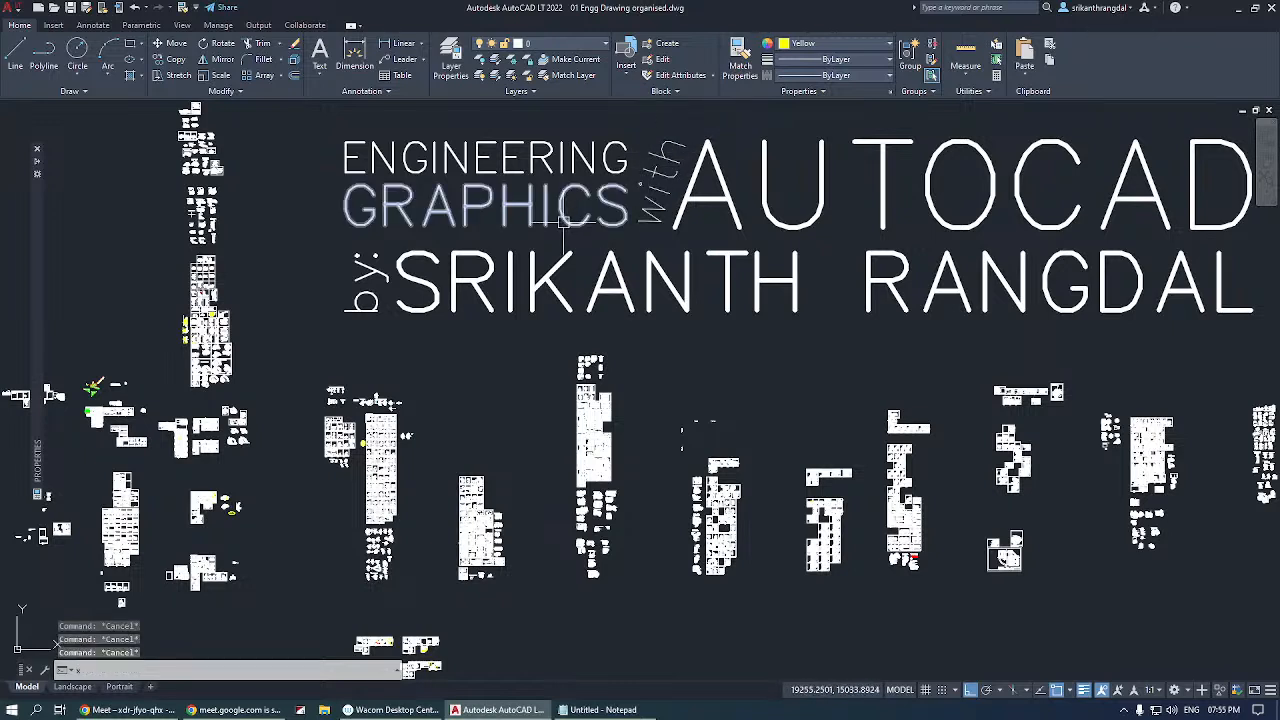
# Zoom in with windows on the drawing instruments: the compass, drafter, protractor, scale and set squares.
pyautogui.write('z')
pyautogui.press('Return')
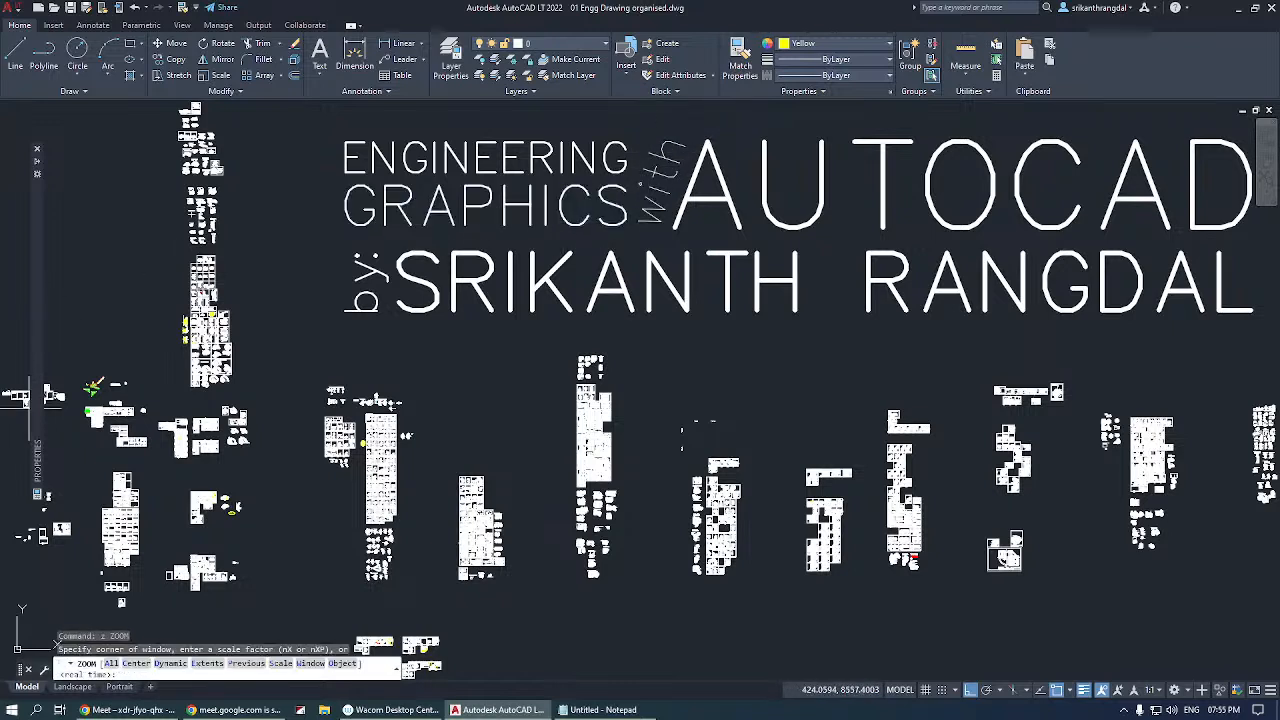
pyautogui.click(76, 368)
pyautogui.click(144, 442)
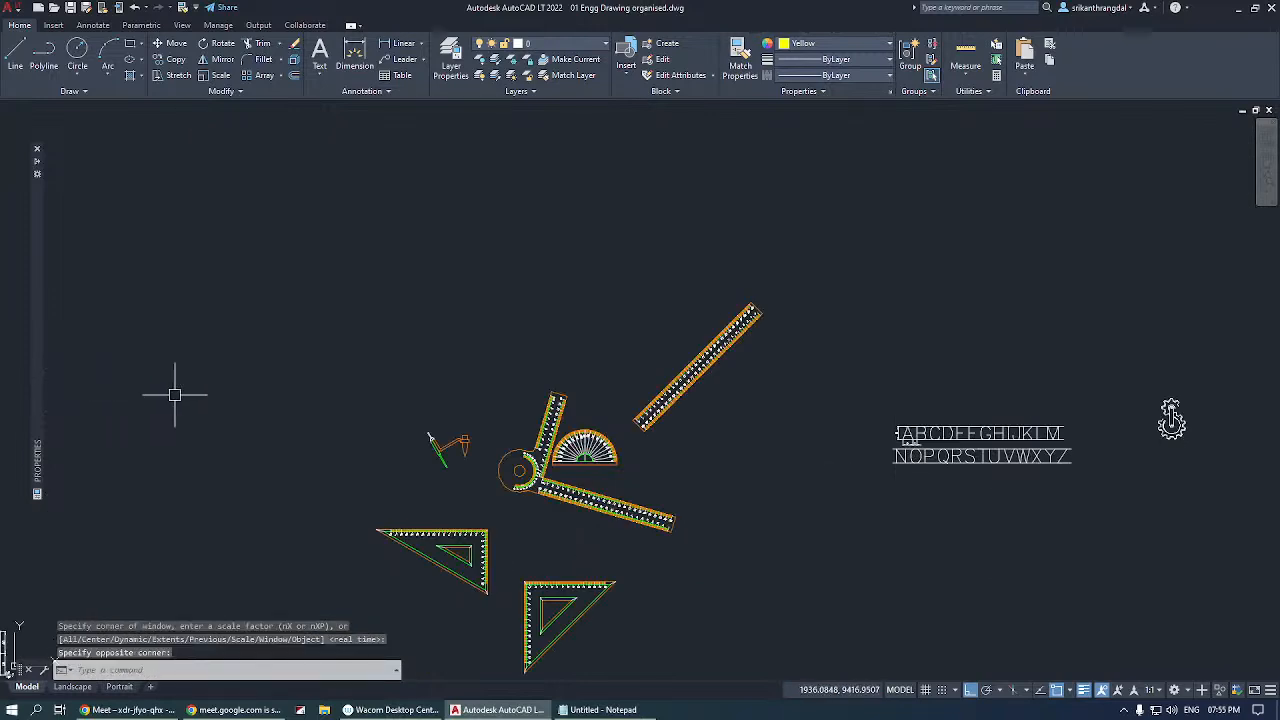
pyautogui.press('Return')
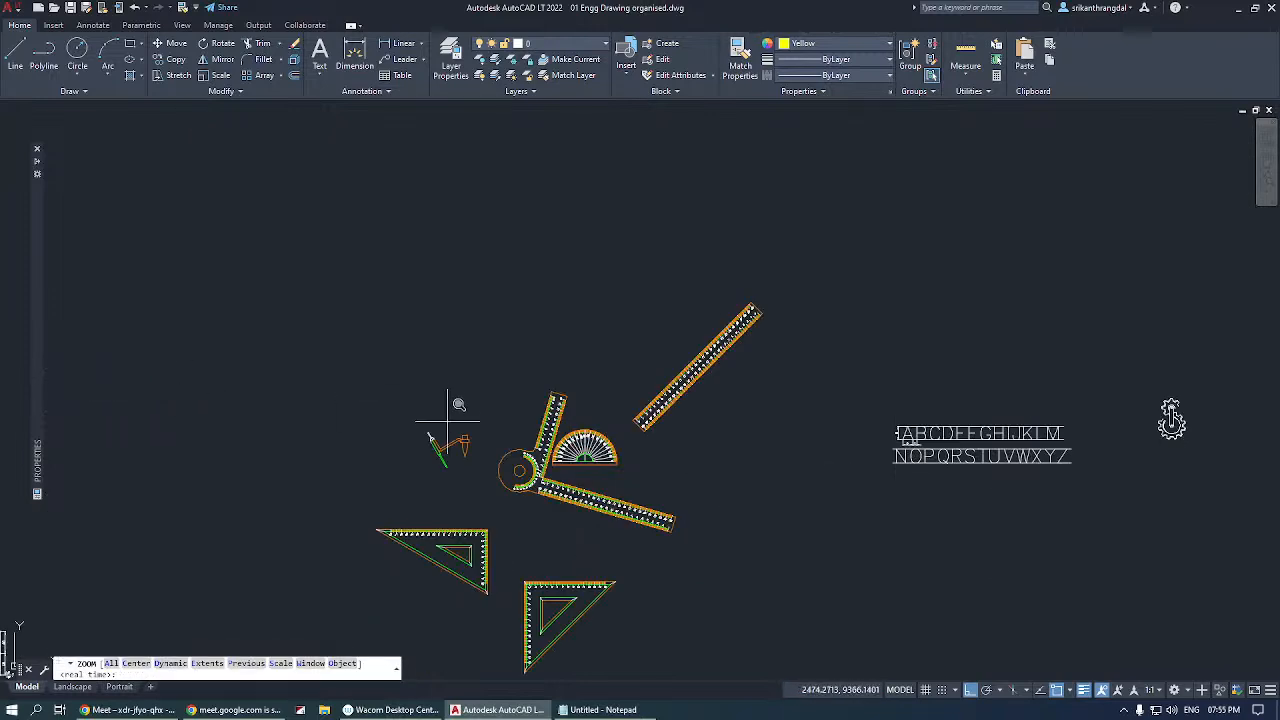
pyautogui.click(375, 392)
pyautogui.click(731, 630)
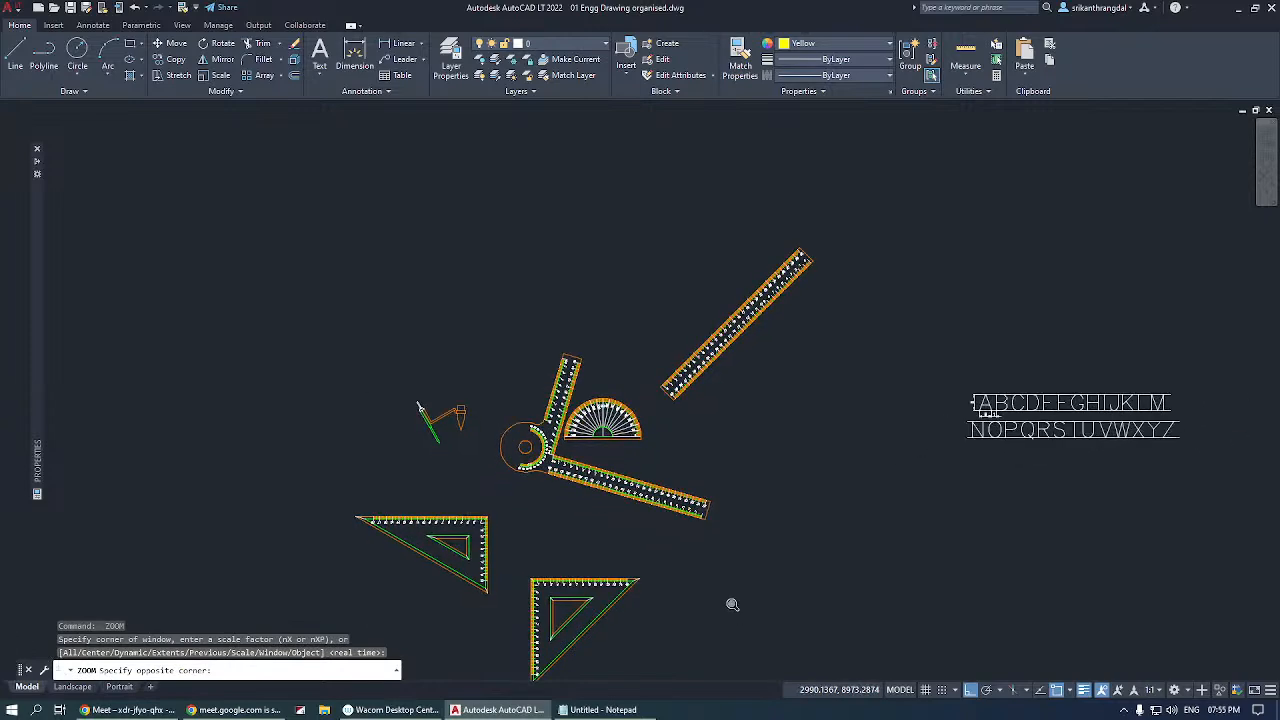
# Move the drafter block straight down, turn Ortho off, and rotate the drafter counterclockwise so its long arm slopes upward.
pyautogui.click(668, 352)
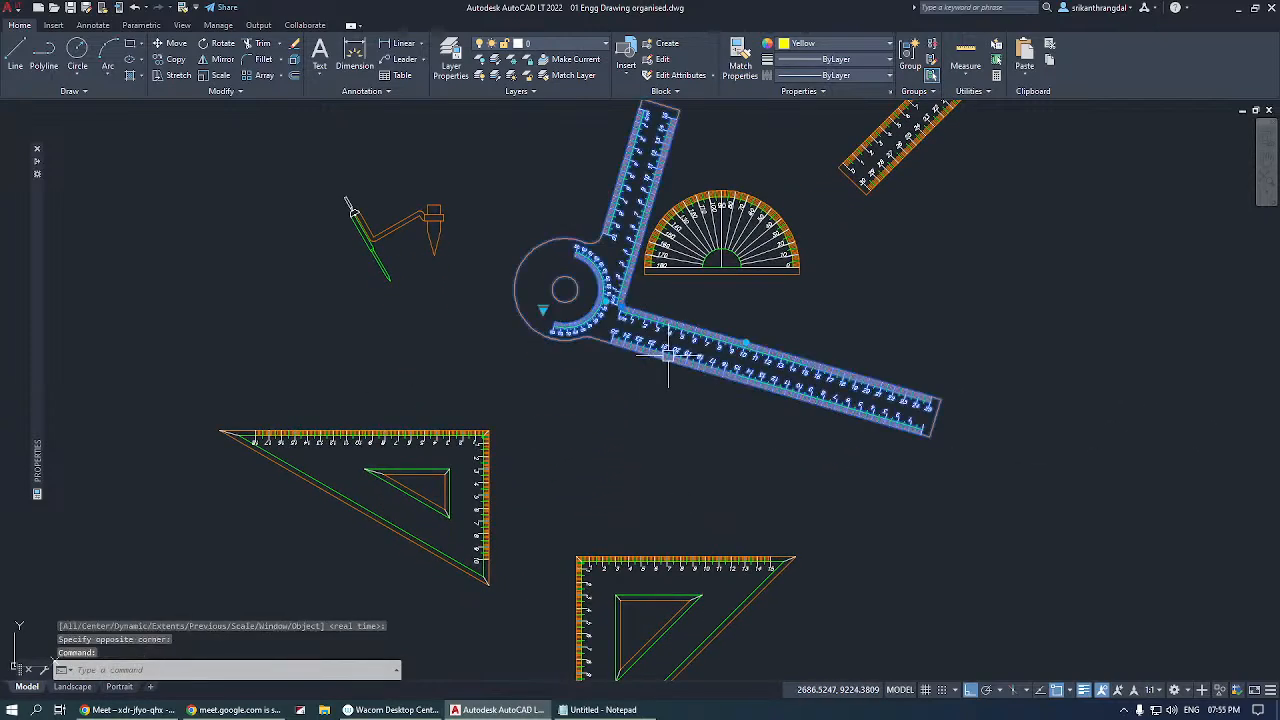
pyautogui.click(621, 306)
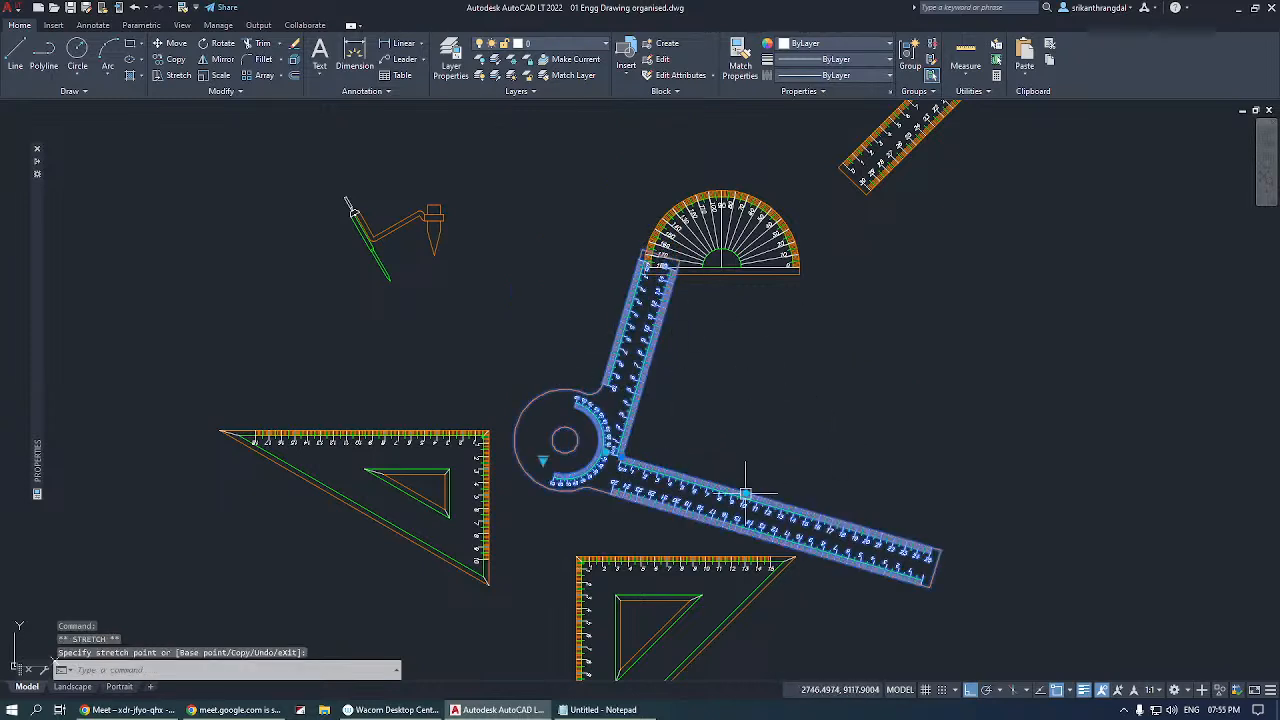
pyautogui.click(968, 690)
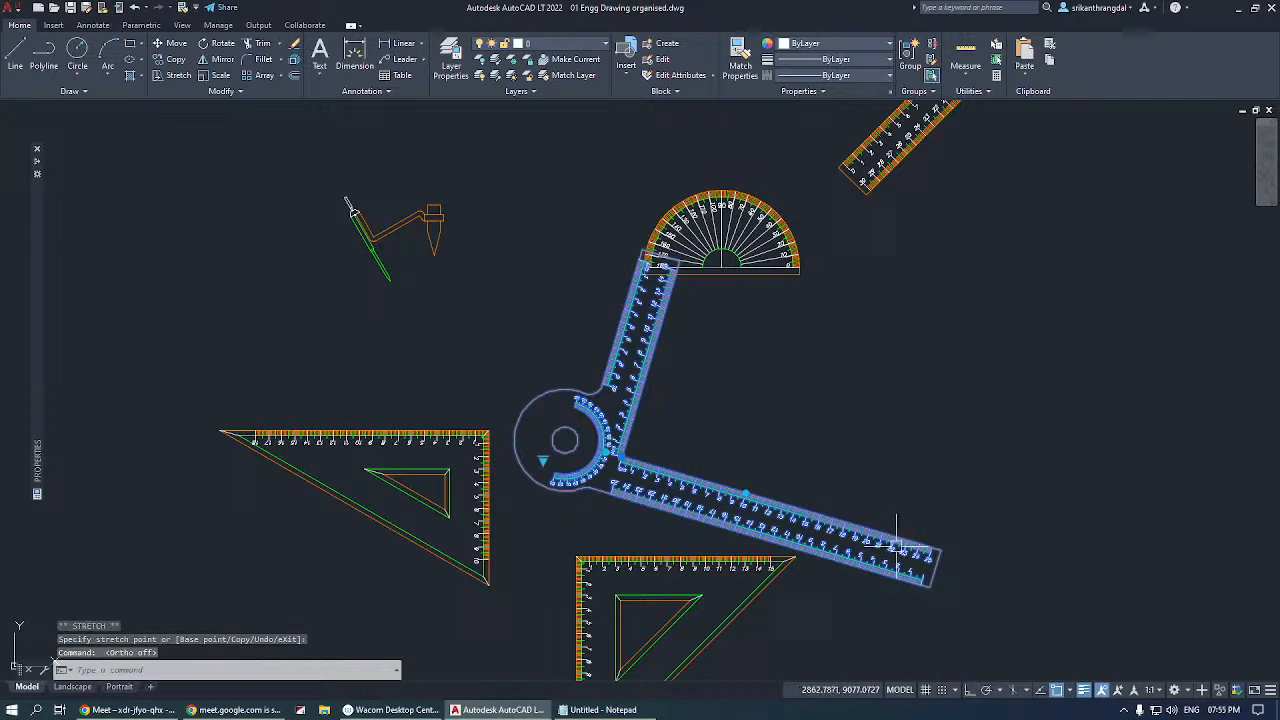
pyautogui.click(745, 493)
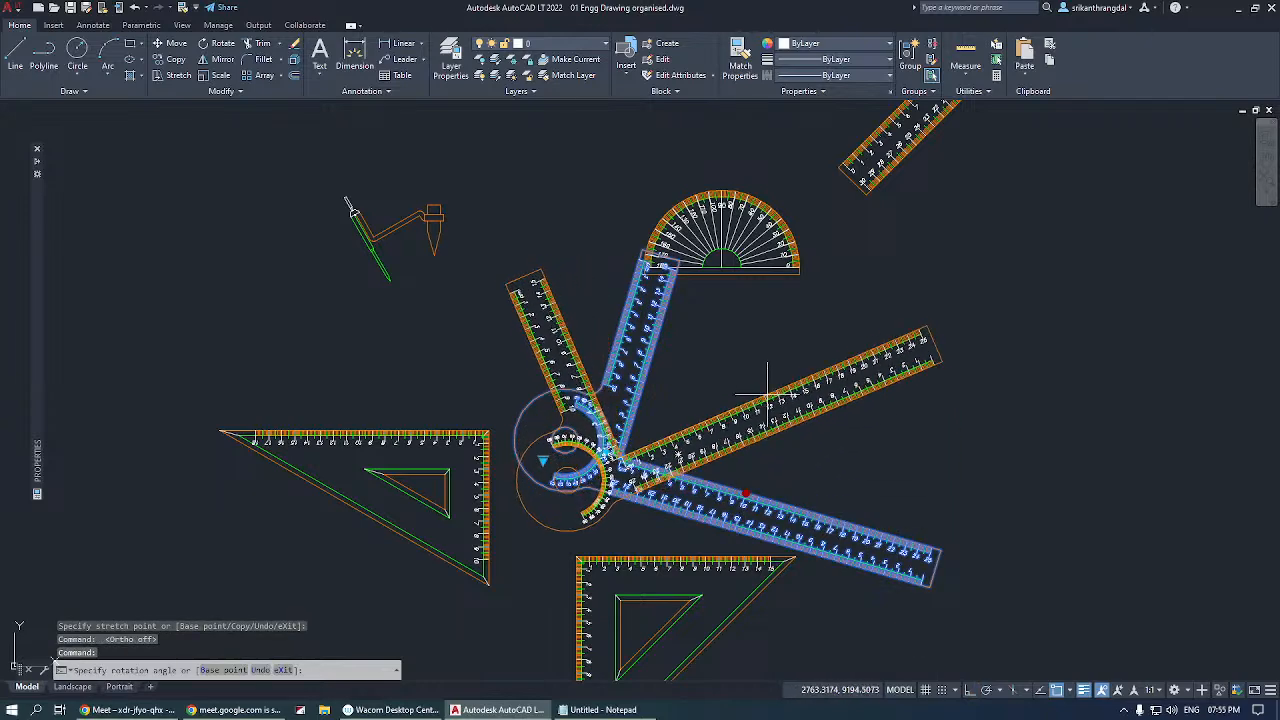
pyautogui.click(764, 388)
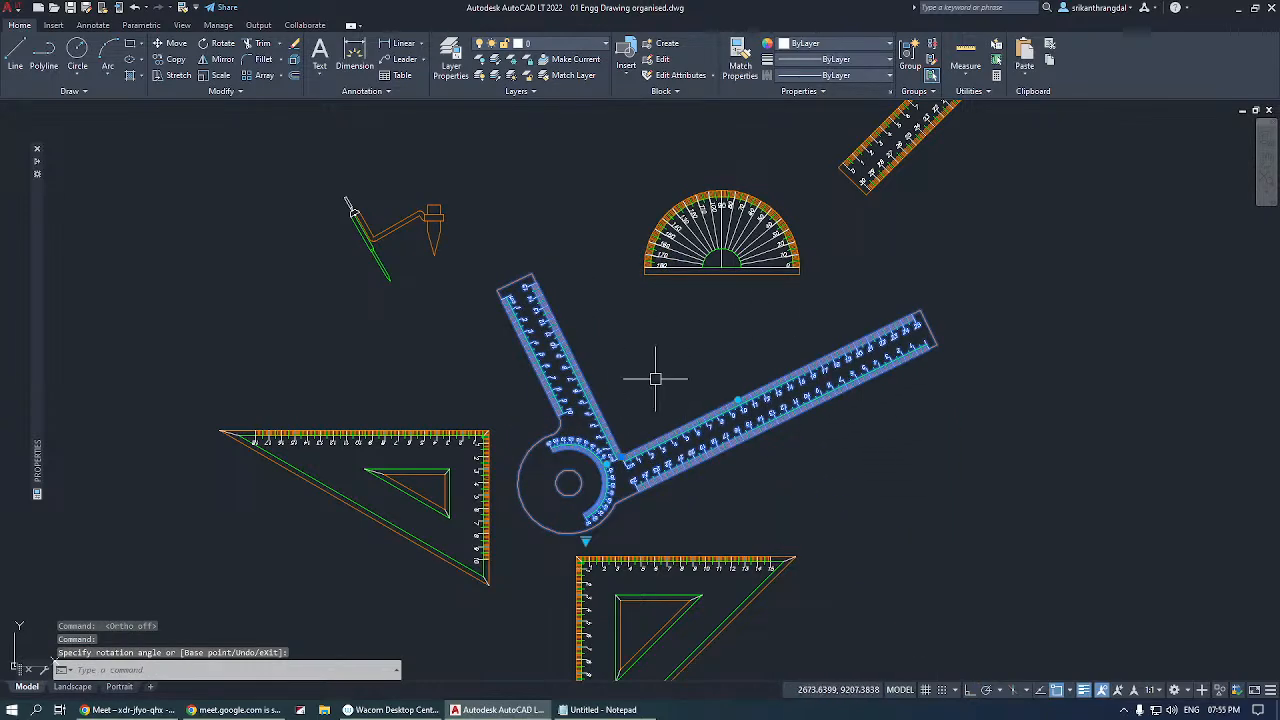
pyautogui.press('Escape')
# Examine the protractor's degree graduations and its inner semicircle up close.
pyautogui.click(728, 258)
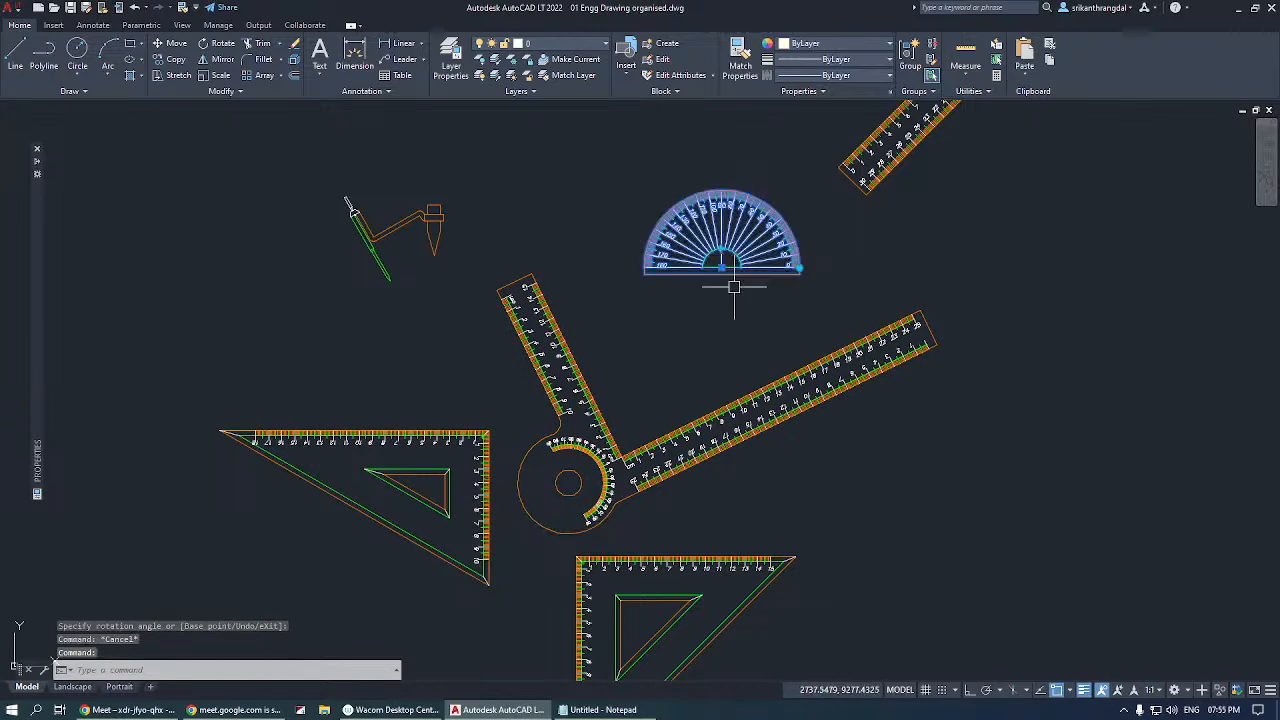
pyautogui.scroll(6, 735, 196)
pyautogui.scroll(-3, 795, 180)
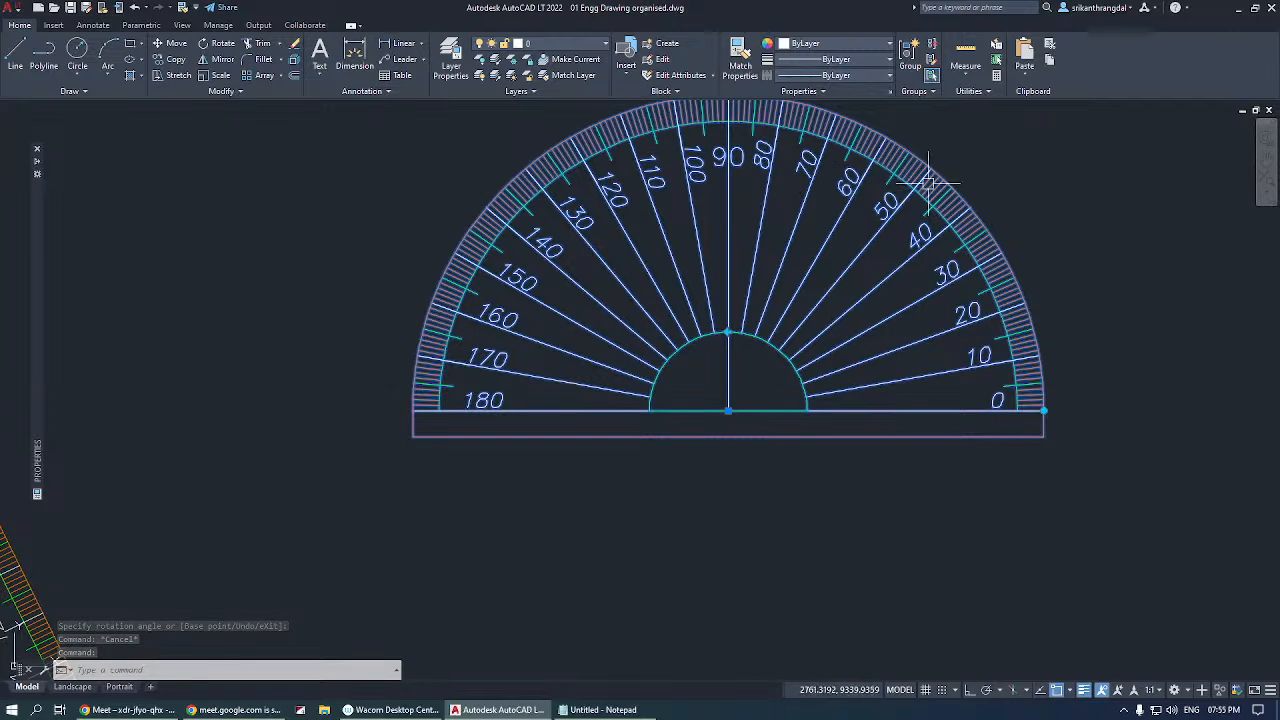
pyautogui.scroll(4, 779, 368)
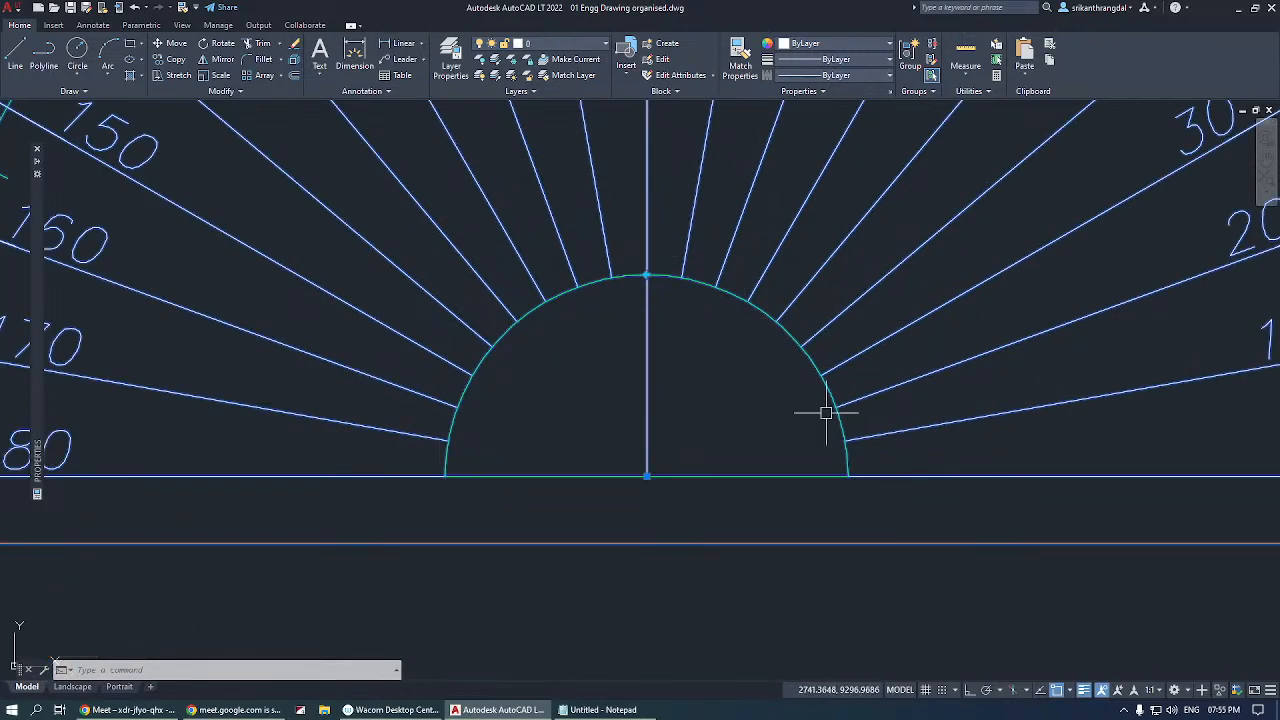
pyautogui.scroll(-8, 693, 349)
pyautogui.press('Escape')
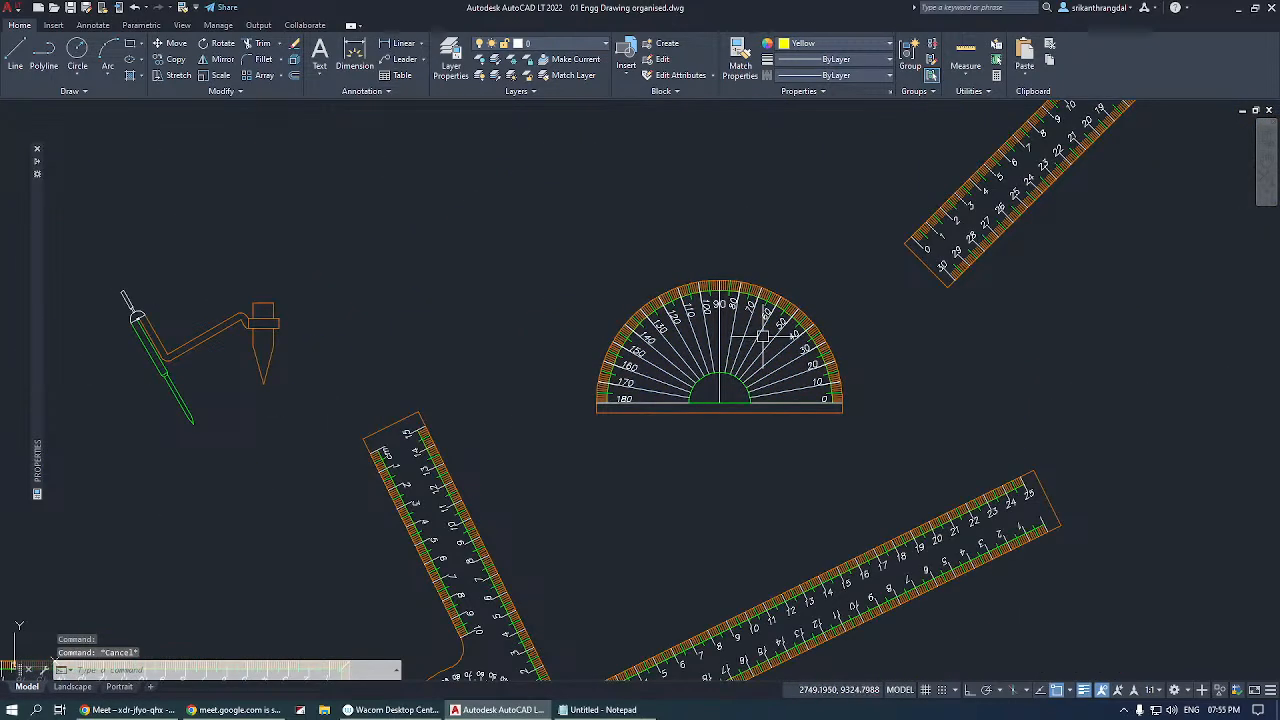
# Move the protractor by its centre grip into the space between the compass and the scale, nearer the compass.
pyautogui.click(768, 342)
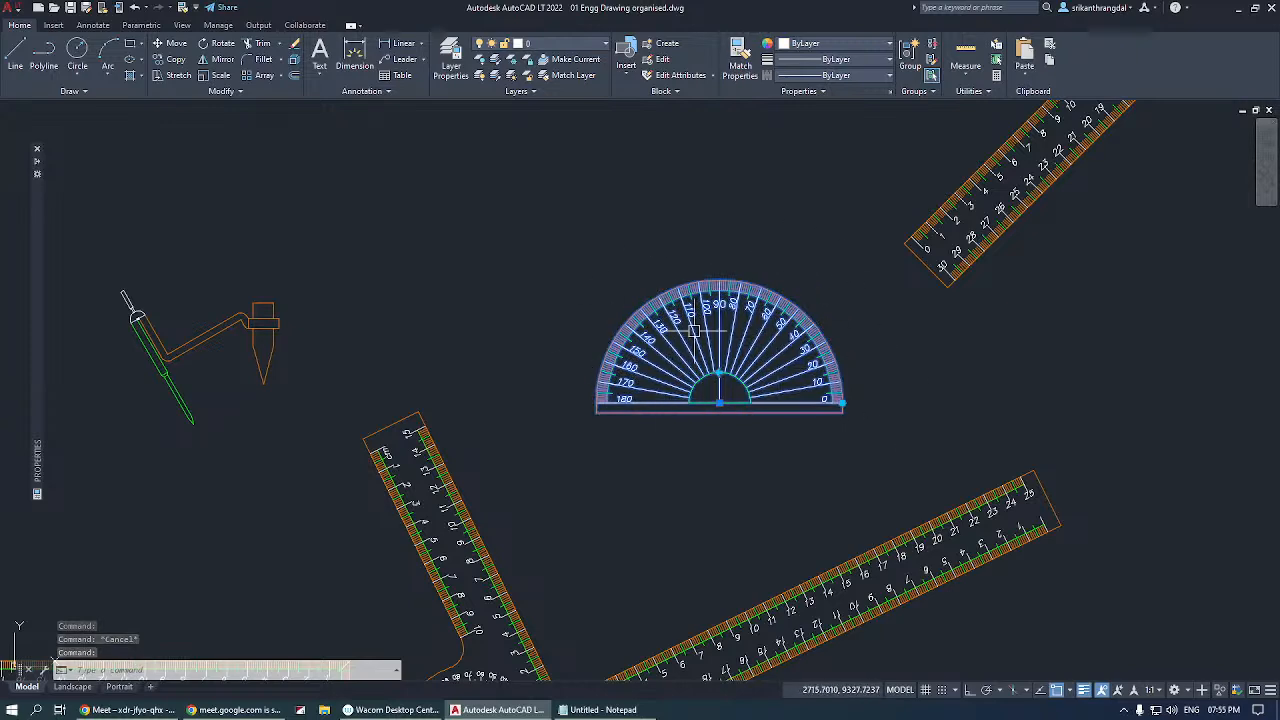
pyautogui.click(720, 403)
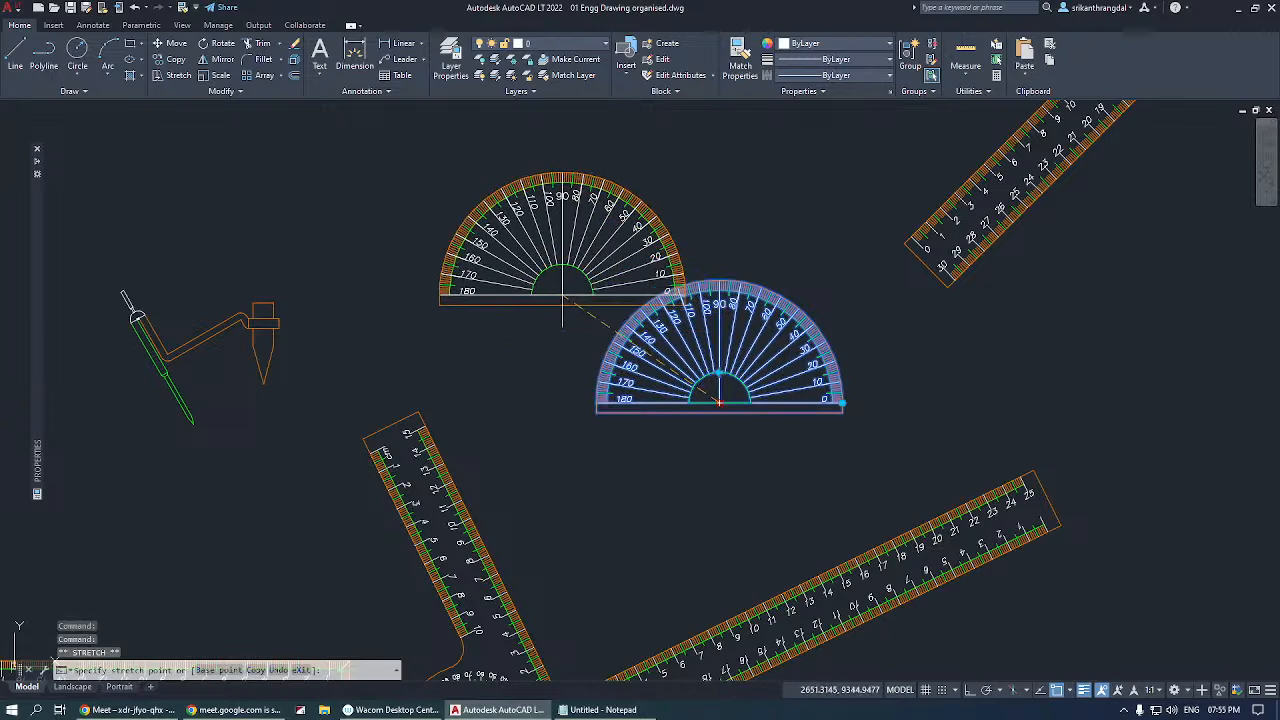
pyautogui.click(505, 282)
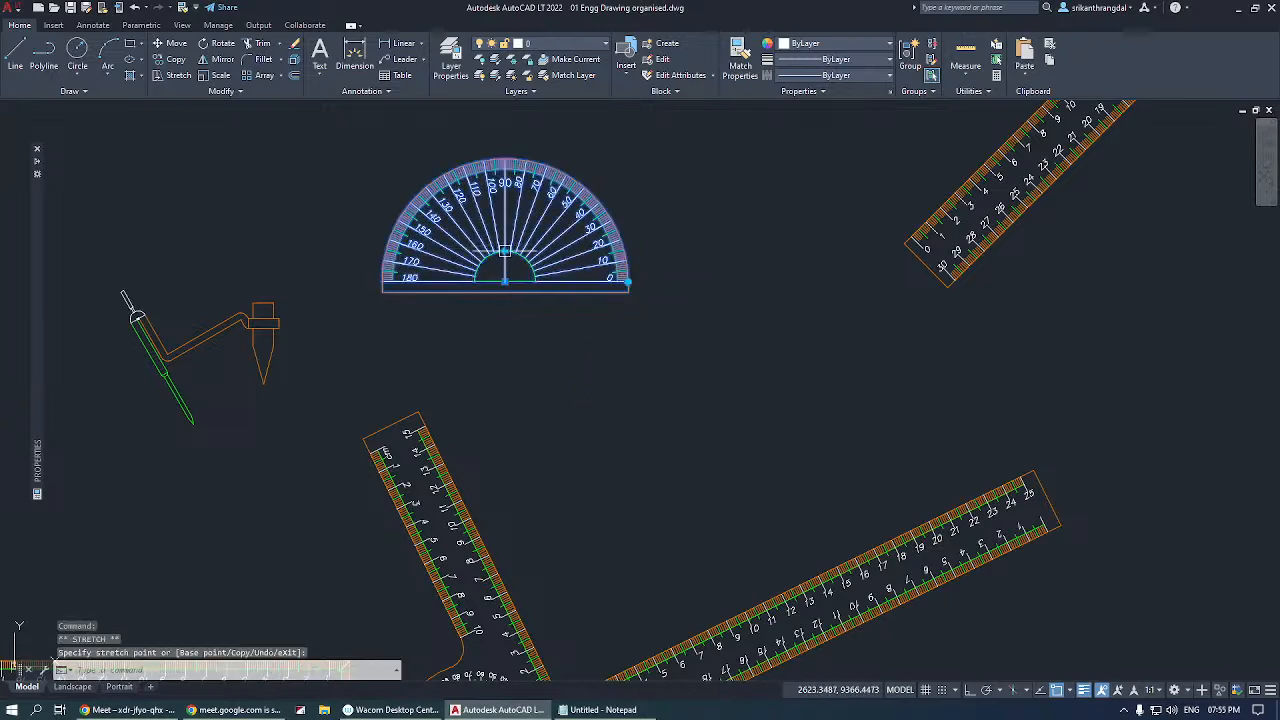
# Flip the protractor's graduations to start from the opposite side and rotate it so its arc faces down and its straight edge slopes.
pyautogui.click(505, 251)
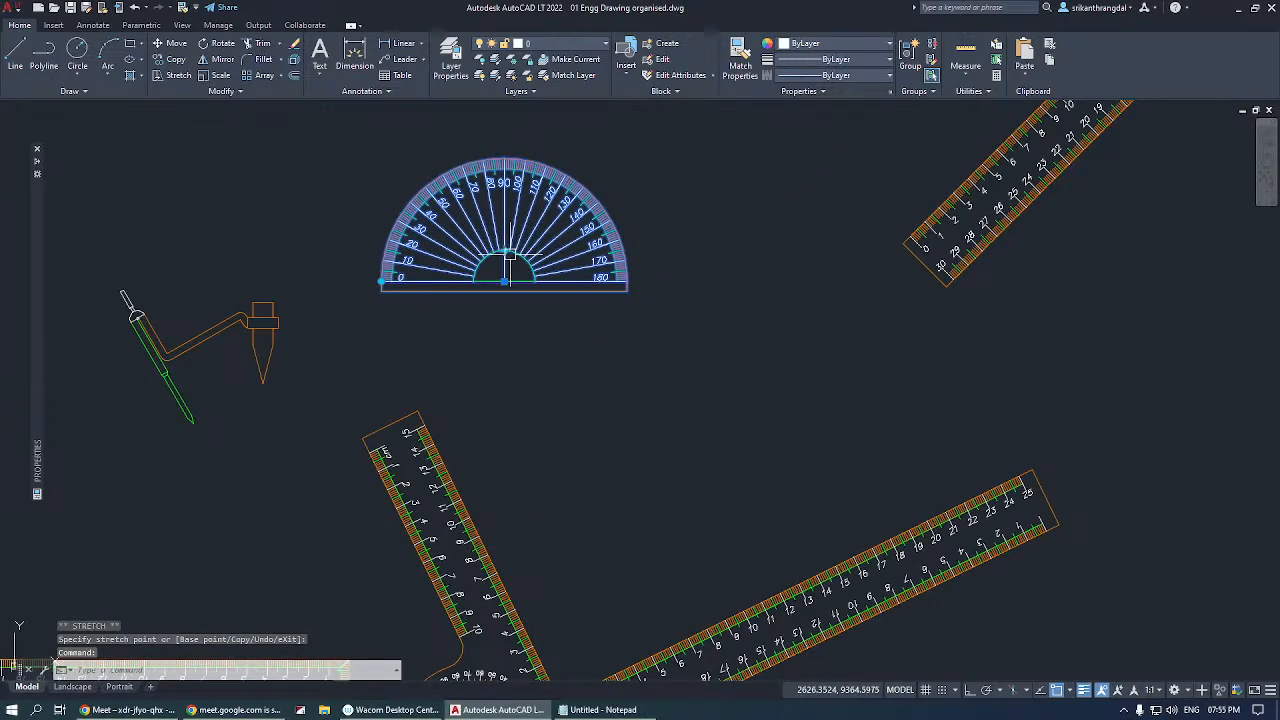
pyautogui.click(504, 252)
pyautogui.click(503, 252)
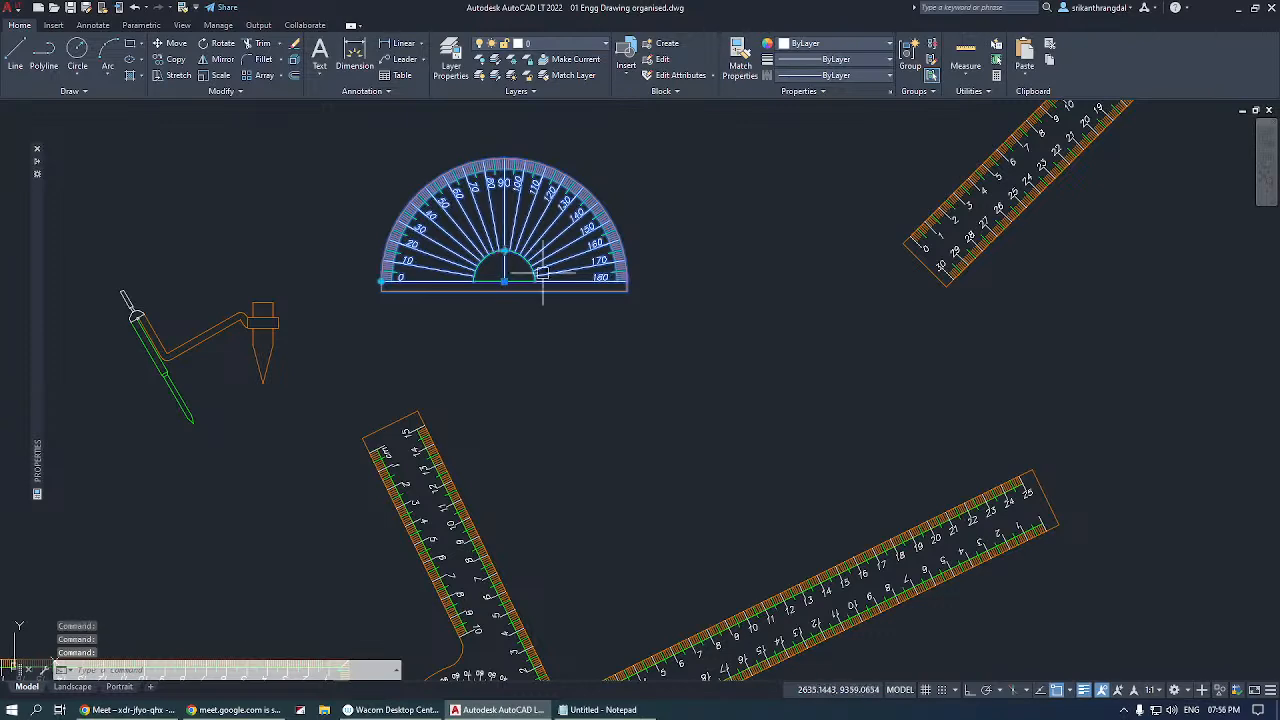
pyautogui.click(381, 281)
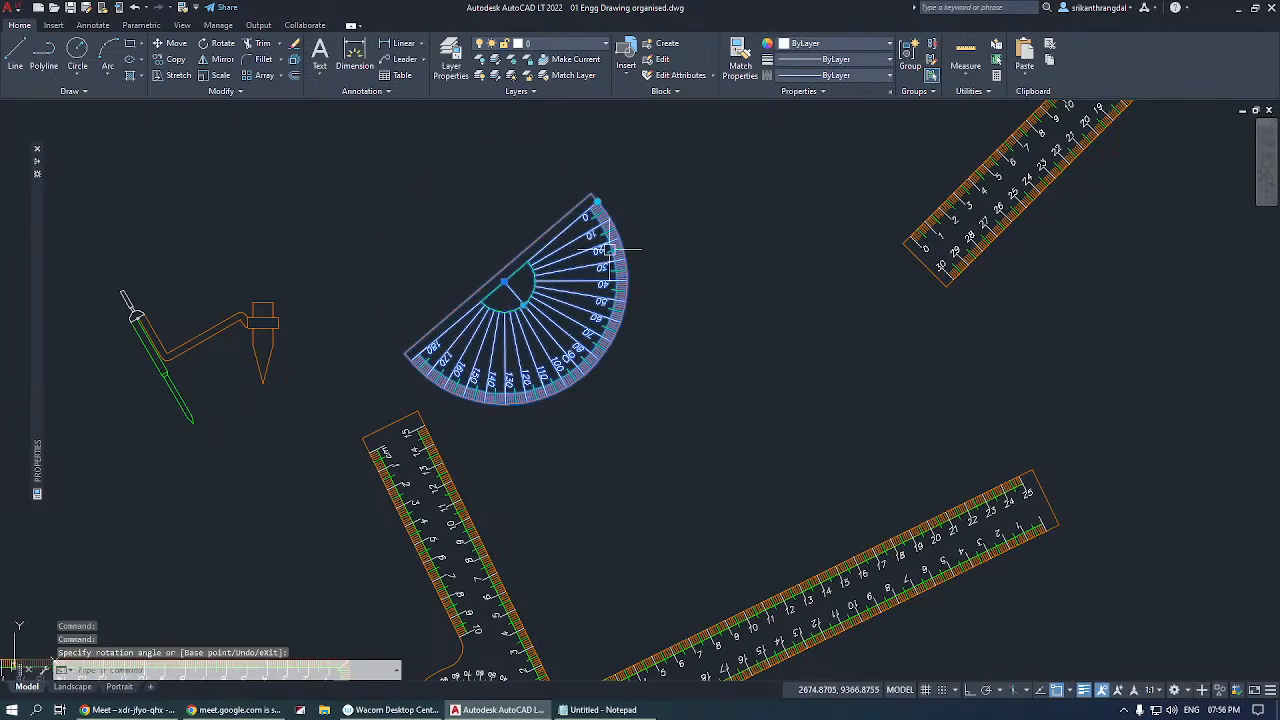
pyautogui.press('Escape')
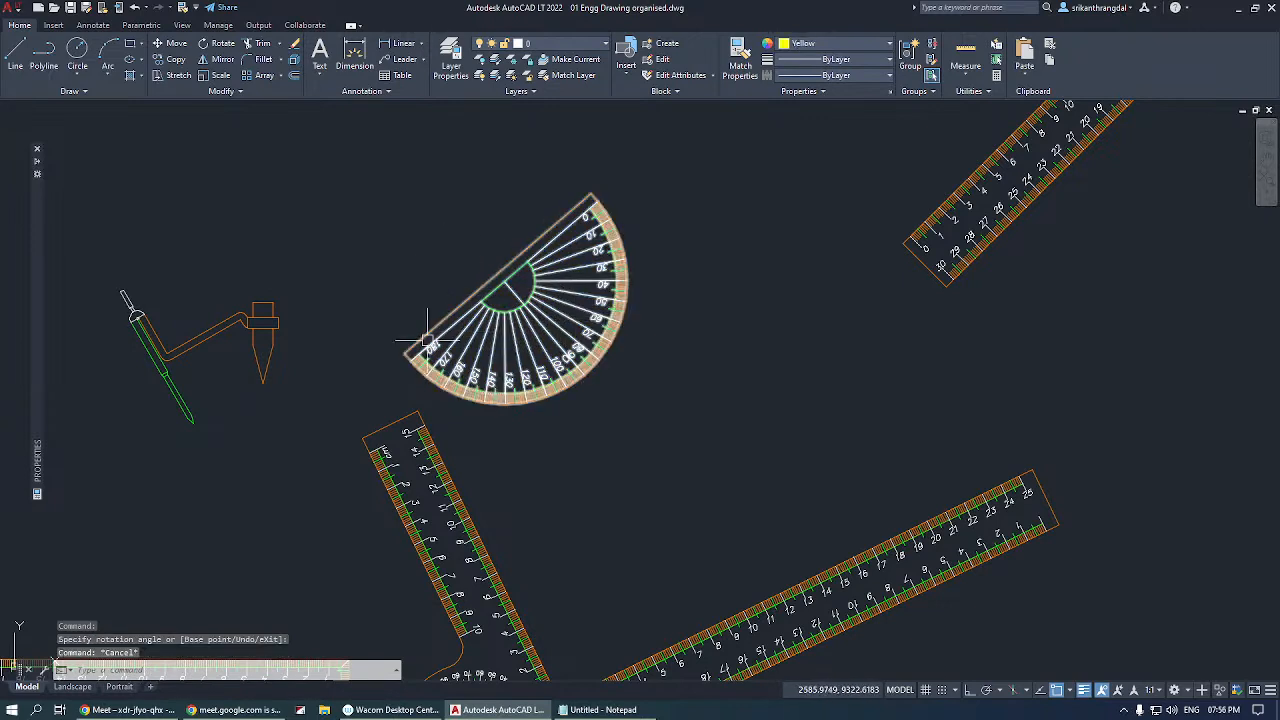
# Move the compass between the protractor and the scale, then open its pencil leg wider and rotate it about the needle point.
pyautogui.click(239, 322)
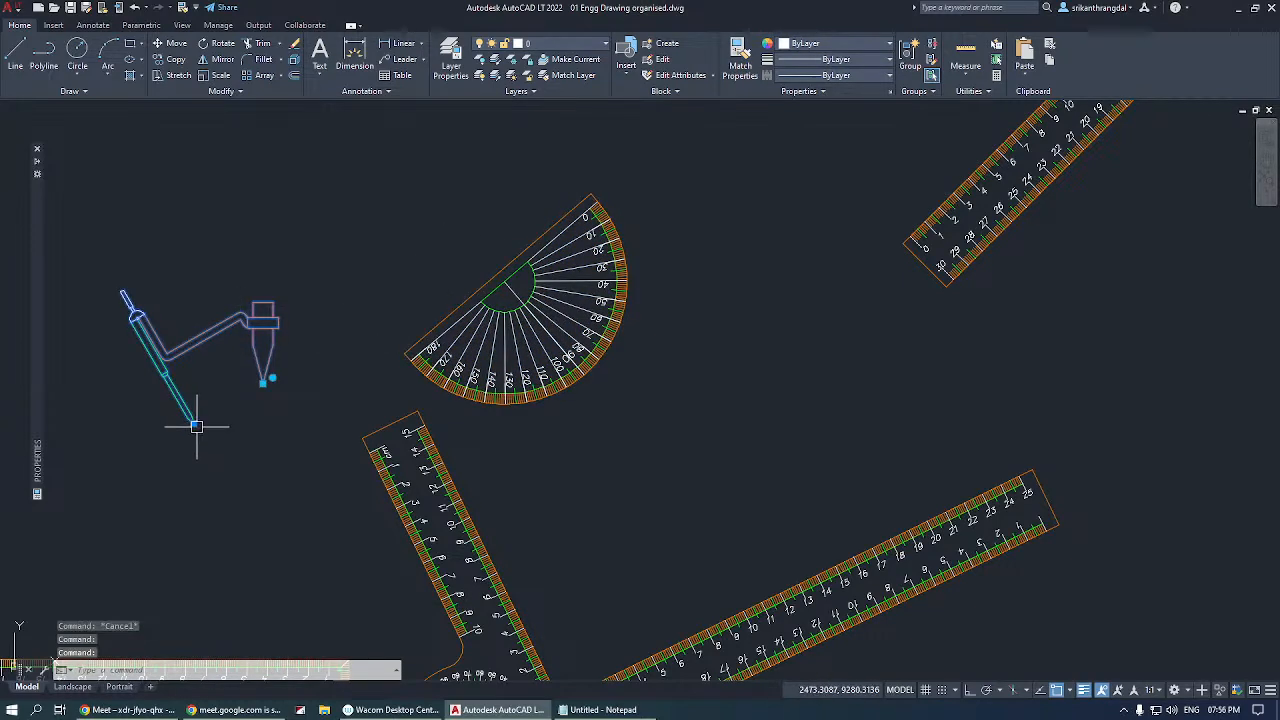
pyautogui.click(193, 423)
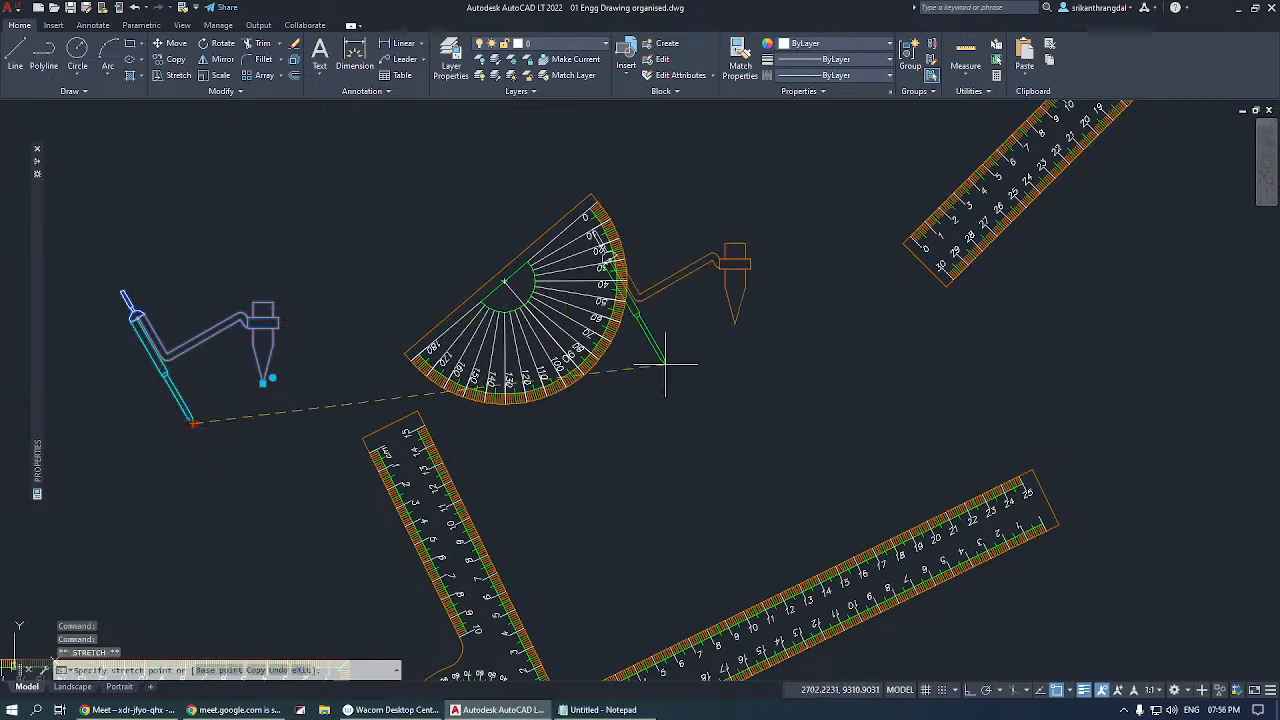
pyautogui.click(803, 320)
pyautogui.click(803, 320)
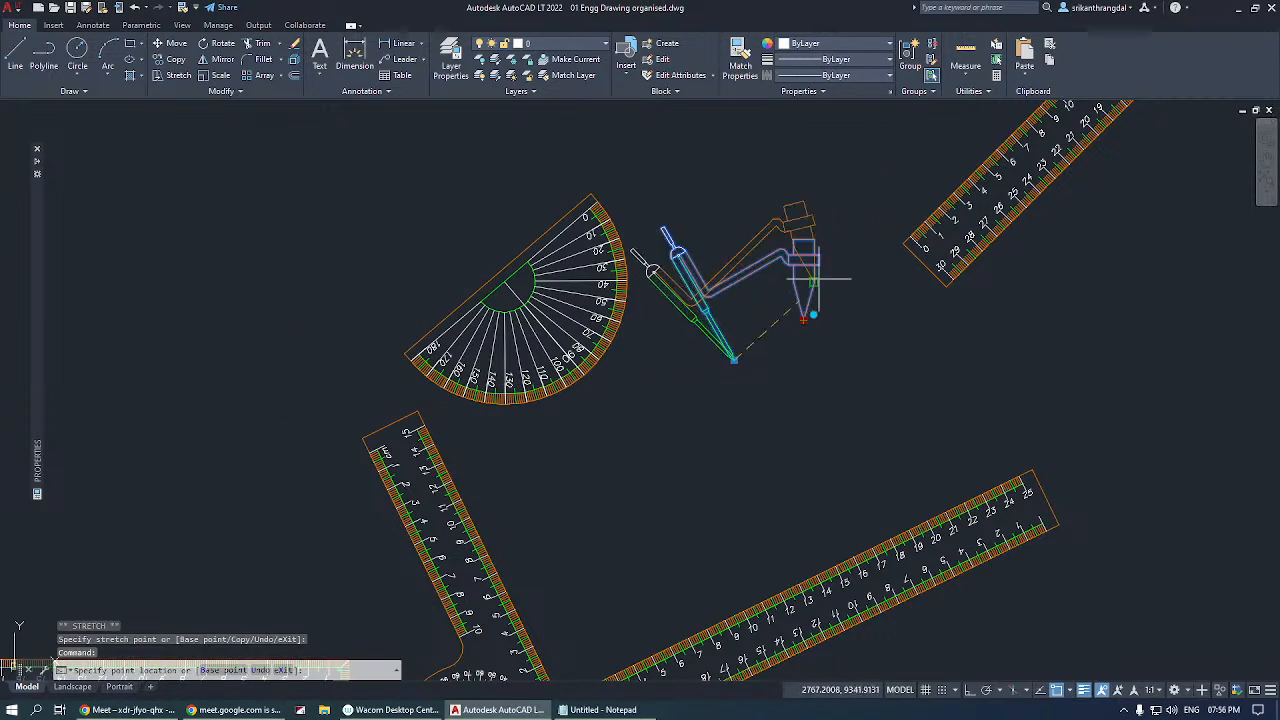
pyautogui.click(849, 246)
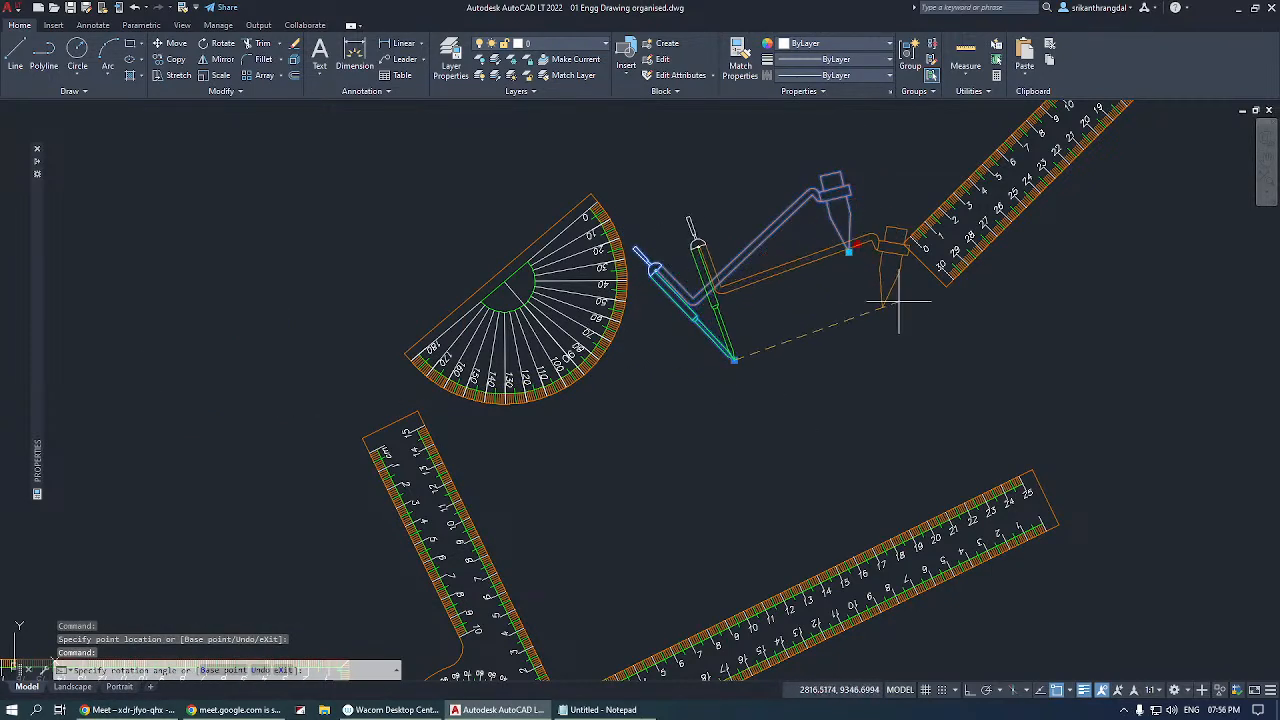
pyautogui.press('space')
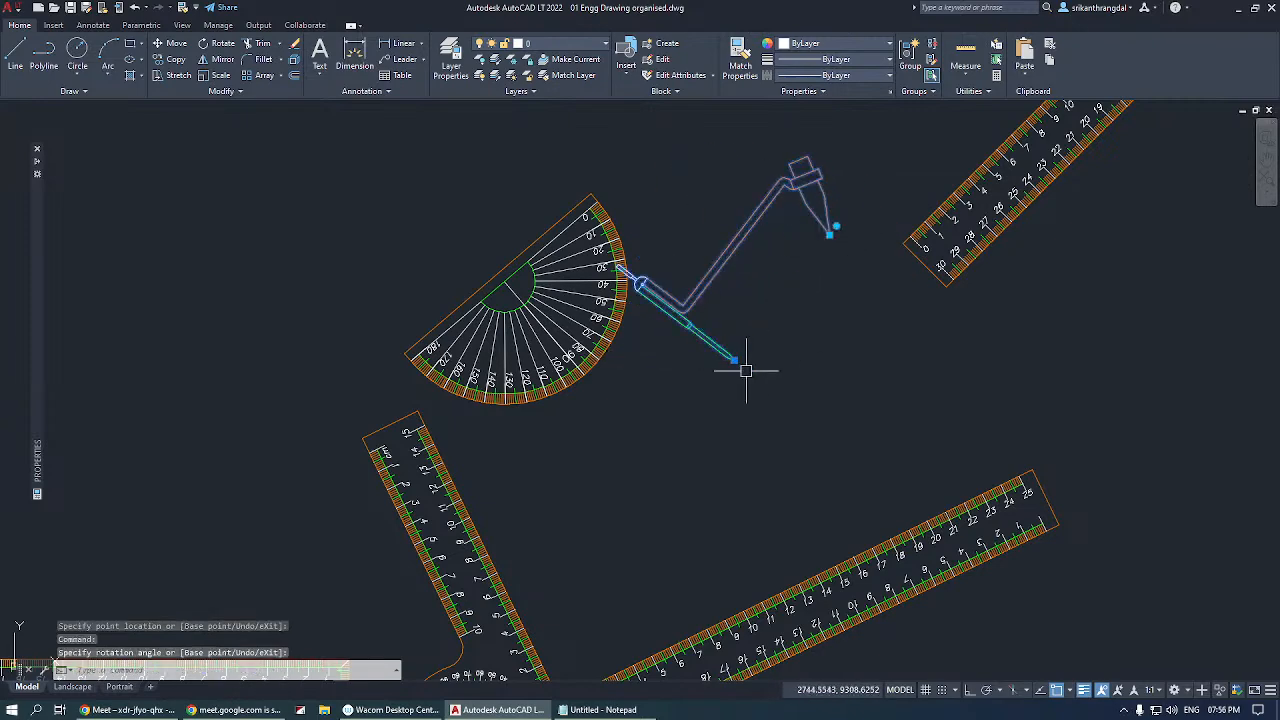
# Place the compass needle on the scale's 0 mark and open the pencil leg to the 10 mark.
pyautogui.click(734, 360)
pyautogui.click(734, 360)
pyautogui.scroll(4, 915, 240)
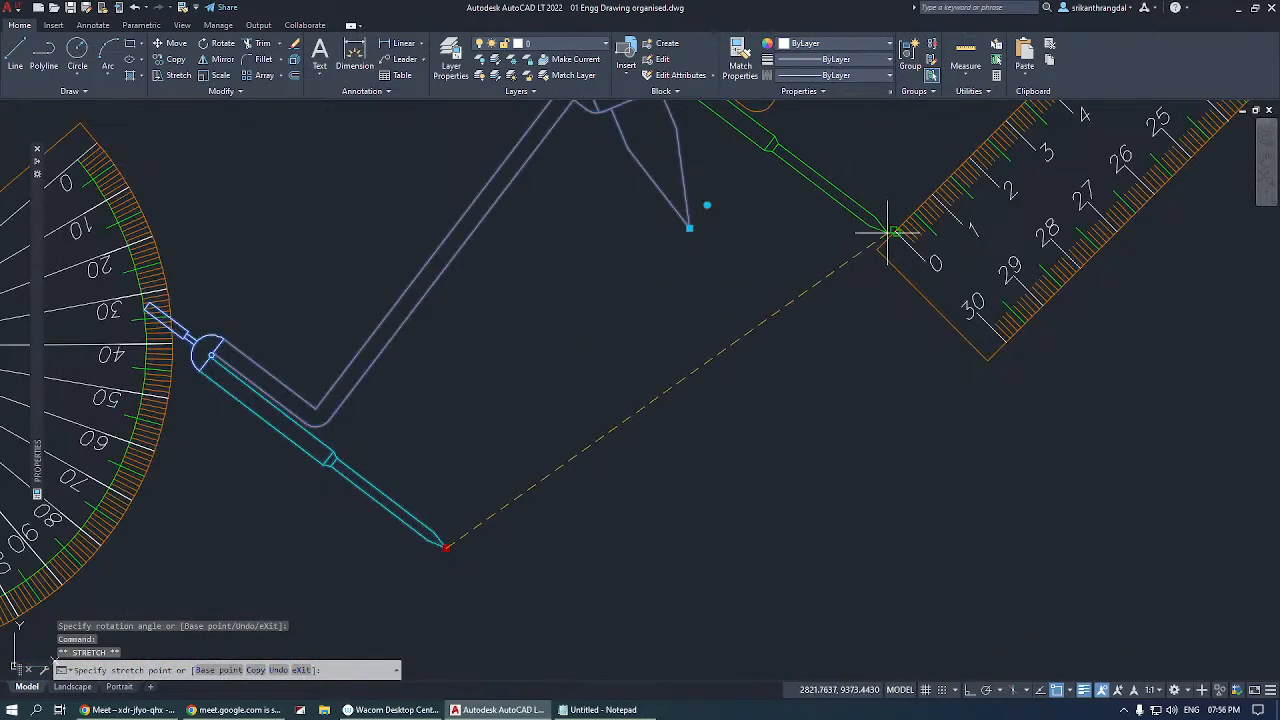
pyautogui.scroll(-6, 714, 363)
pyautogui.scroll(8, 807, 256)
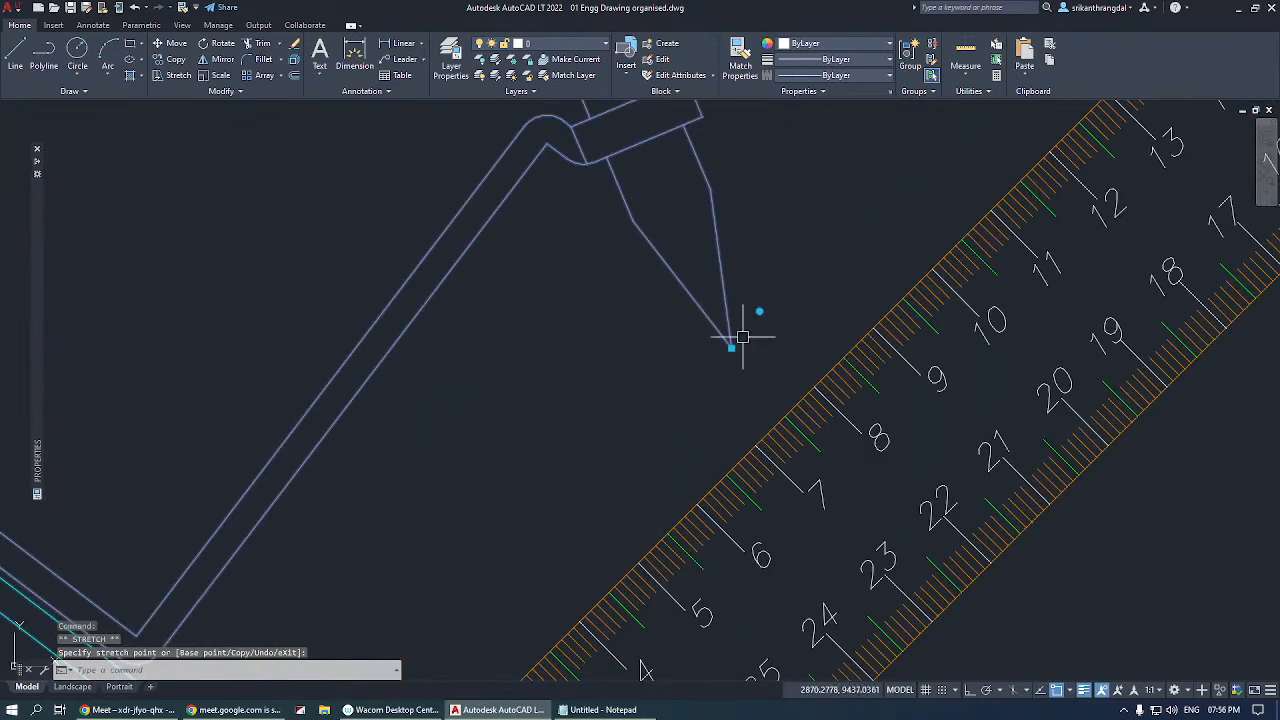
pyautogui.click(731, 347)
pyautogui.click(927, 277)
pyautogui.scroll(-5, 935, 222)
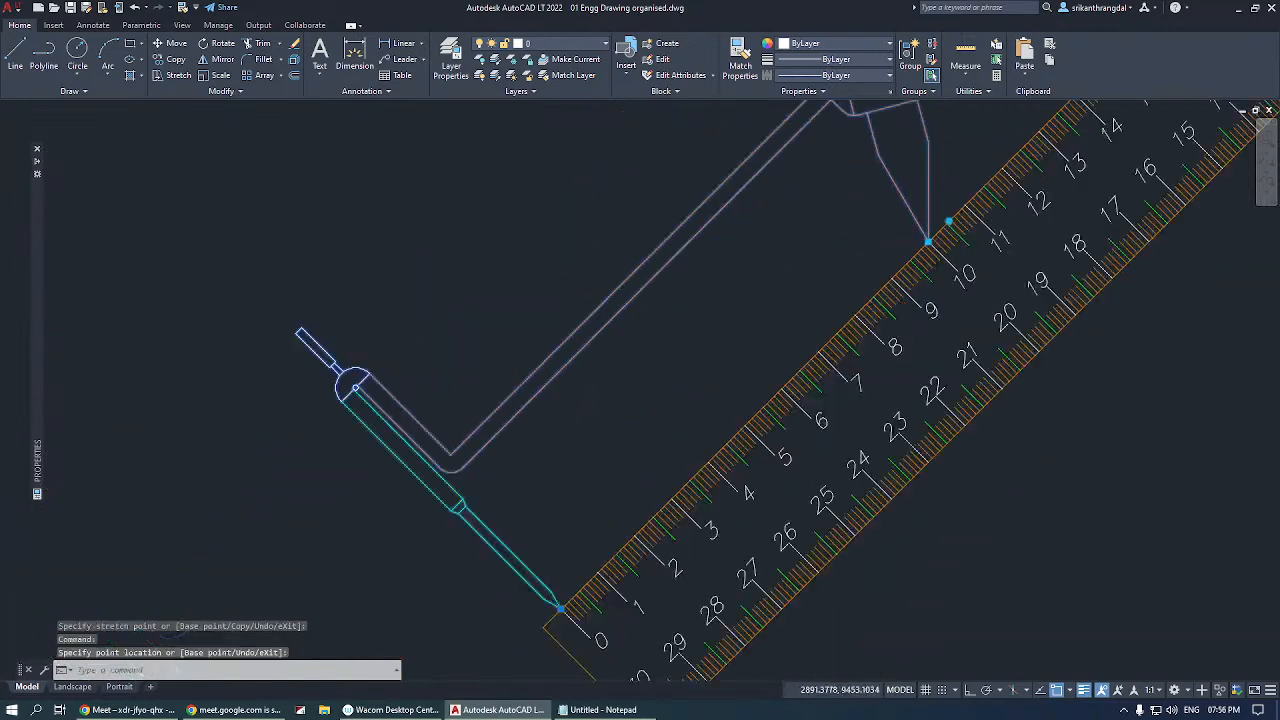
# Move the opened compass from the scale to the empty area above the A to Z lettering sample.
pyautogui.scroll(4, 945, 210)
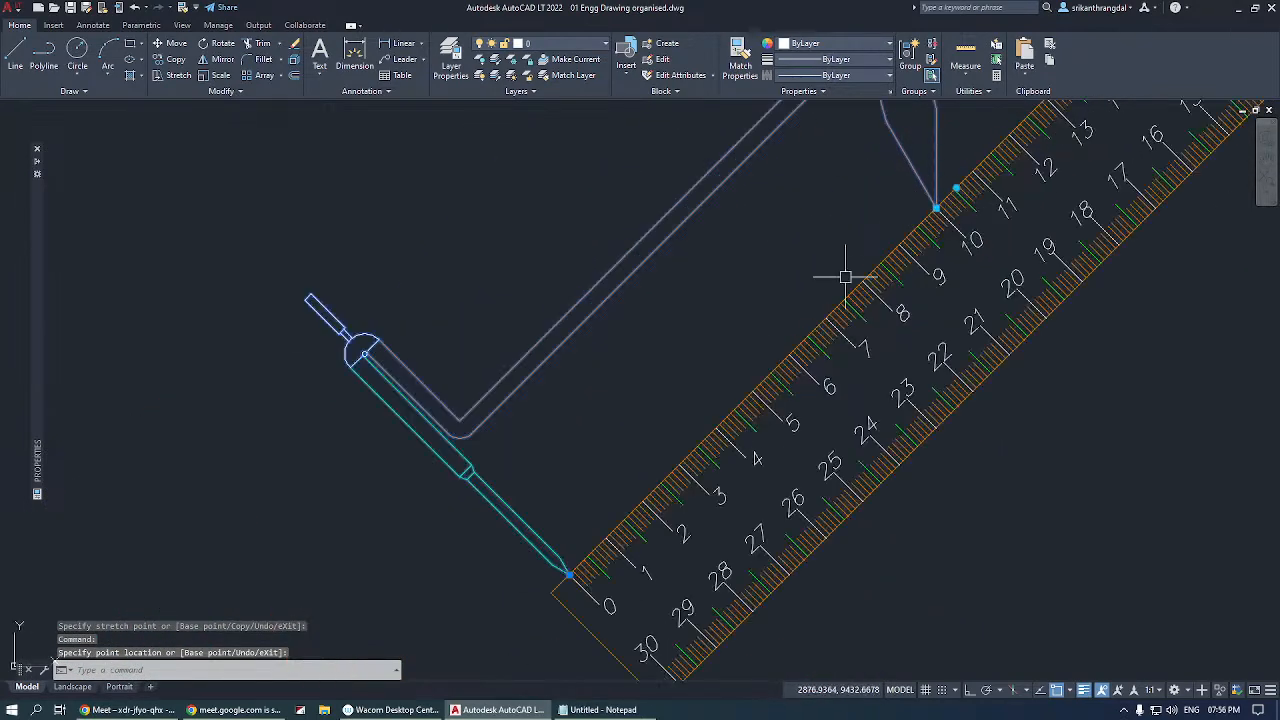
pyautogui.click(568, 574)
pyautogui.scroll(-6, 537, 380)
pyautogui.scroll(4, 792, 383)
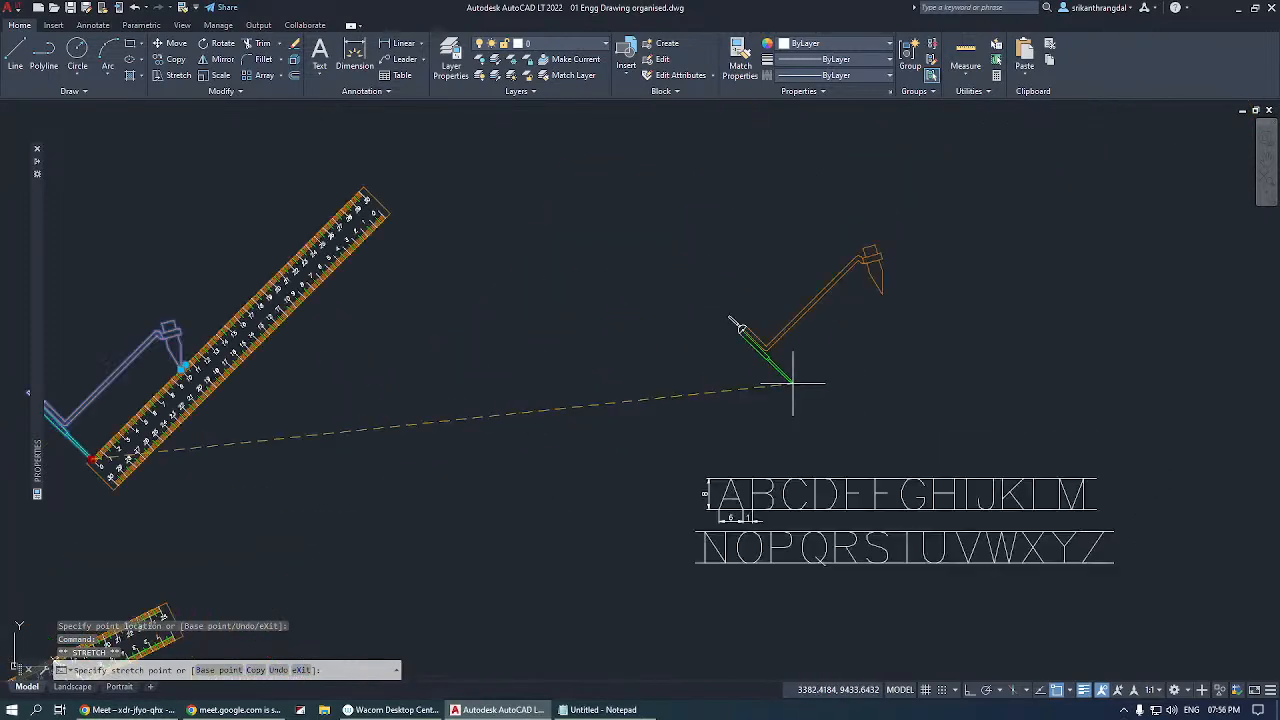
pyautogui.scroll(2, 792, 383)
pyautogui.press('Escape')
# Draw a circle centred on the compass needle point and passing through the pencil tip.
pyautogui.write('c')
pyautogui.press('Return')
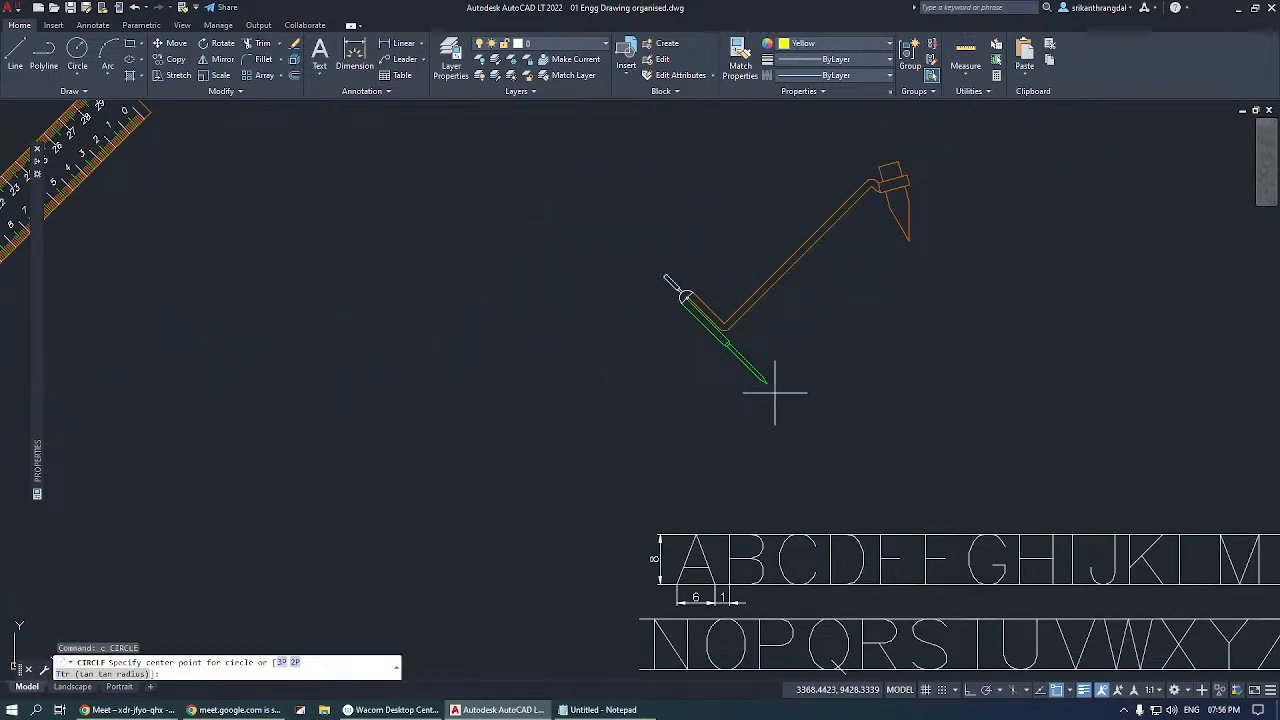
pyautogui.click(767, 381)
pyautogui.click(908, 239)
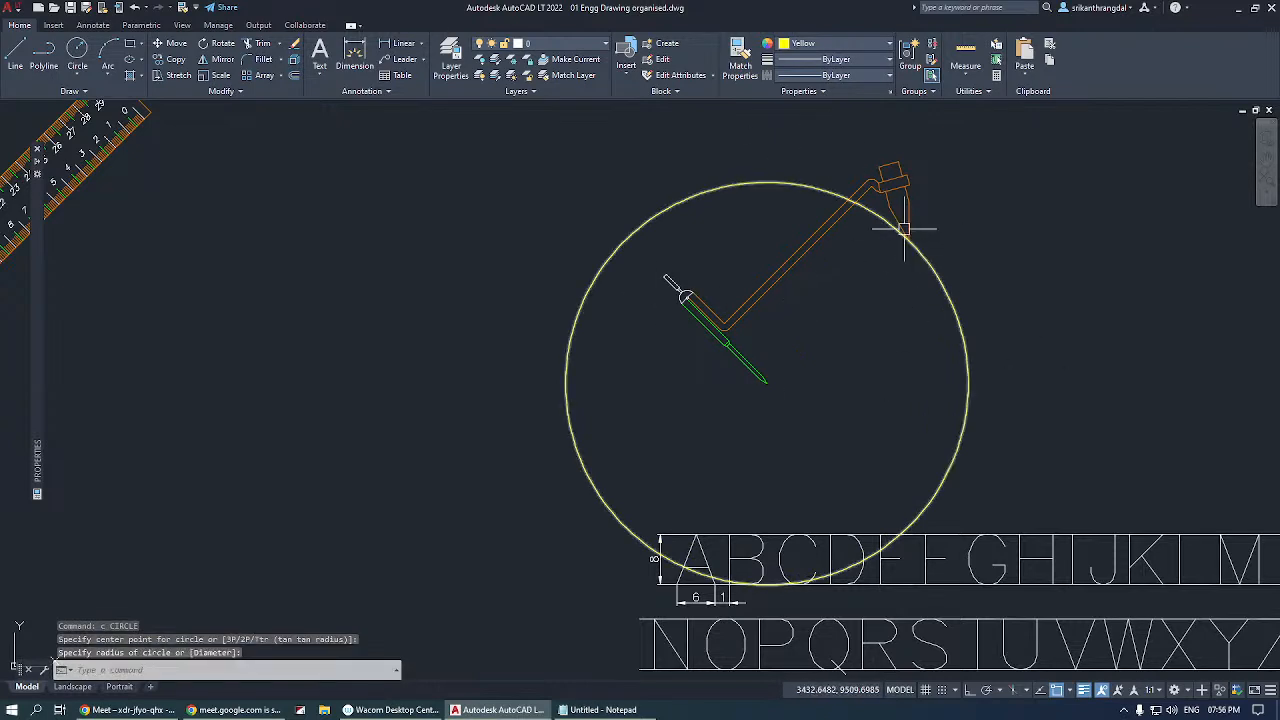
# Erase the circle drawn around the compass.
pyautogui.click(941, 200)
pyautogui.click(966, 286)
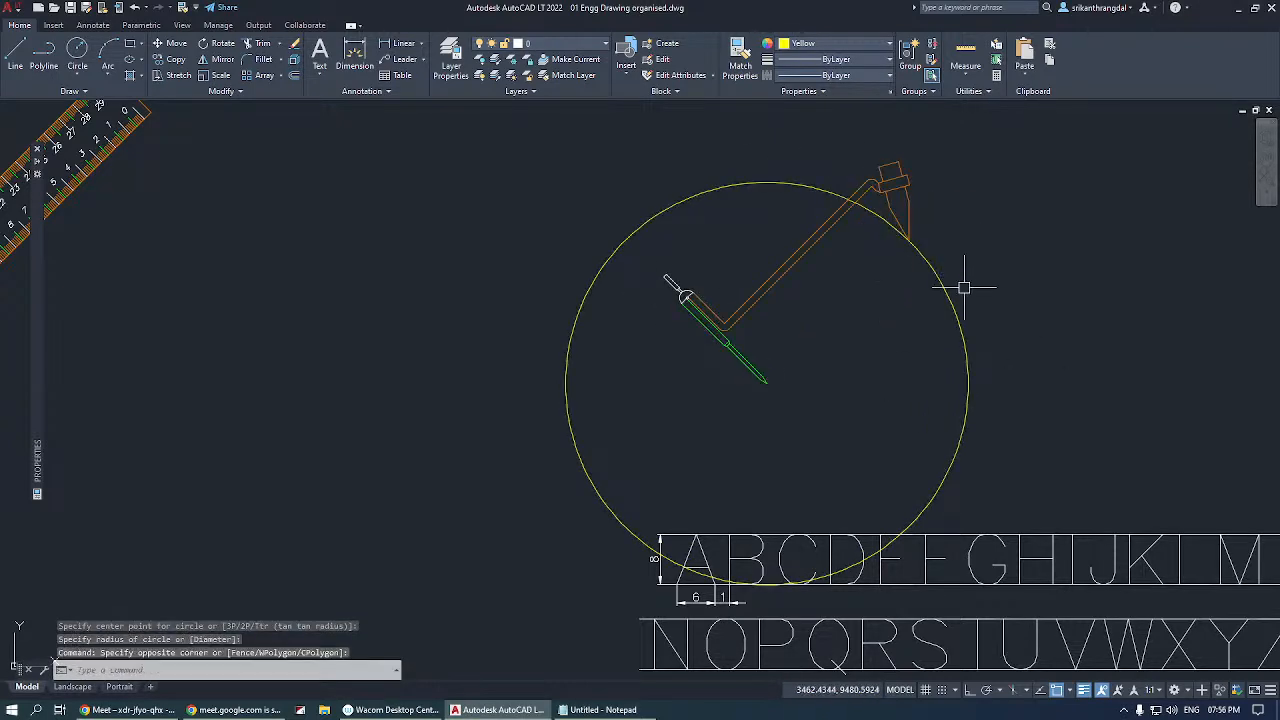
pyautogui.click(963, 286)
pyautogui.click(887, 338)
pyautogui.write('e')
pyautogui.press('Return')
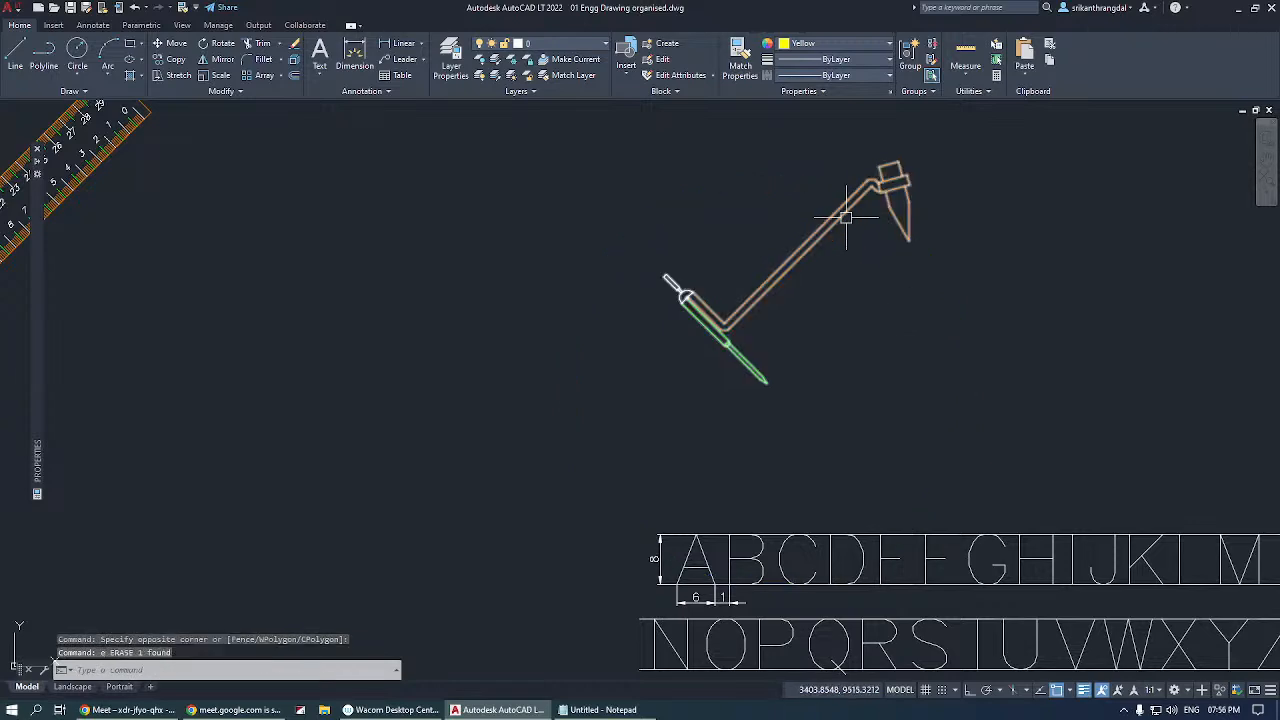
pyautogui.click(855, 198)
pyautogui.scroll(-5, 841, 256)
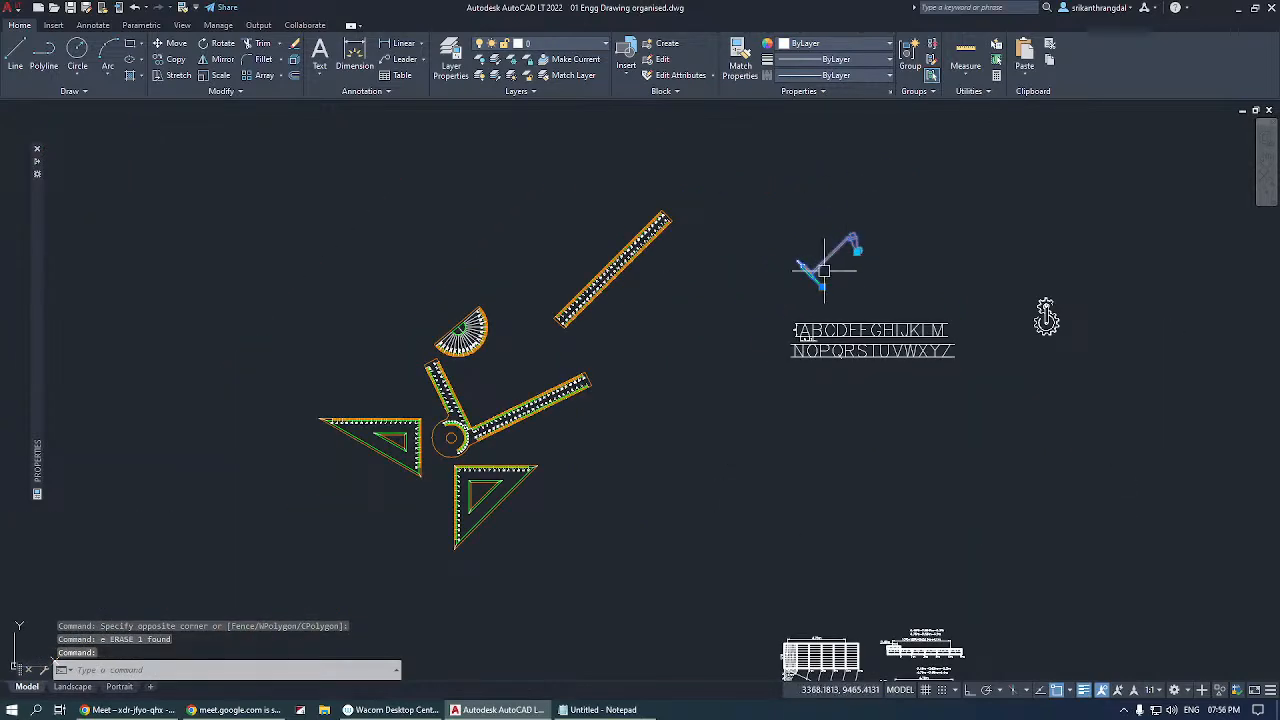
pyautogui.press('Escape')
pyautogui.press('Escape')
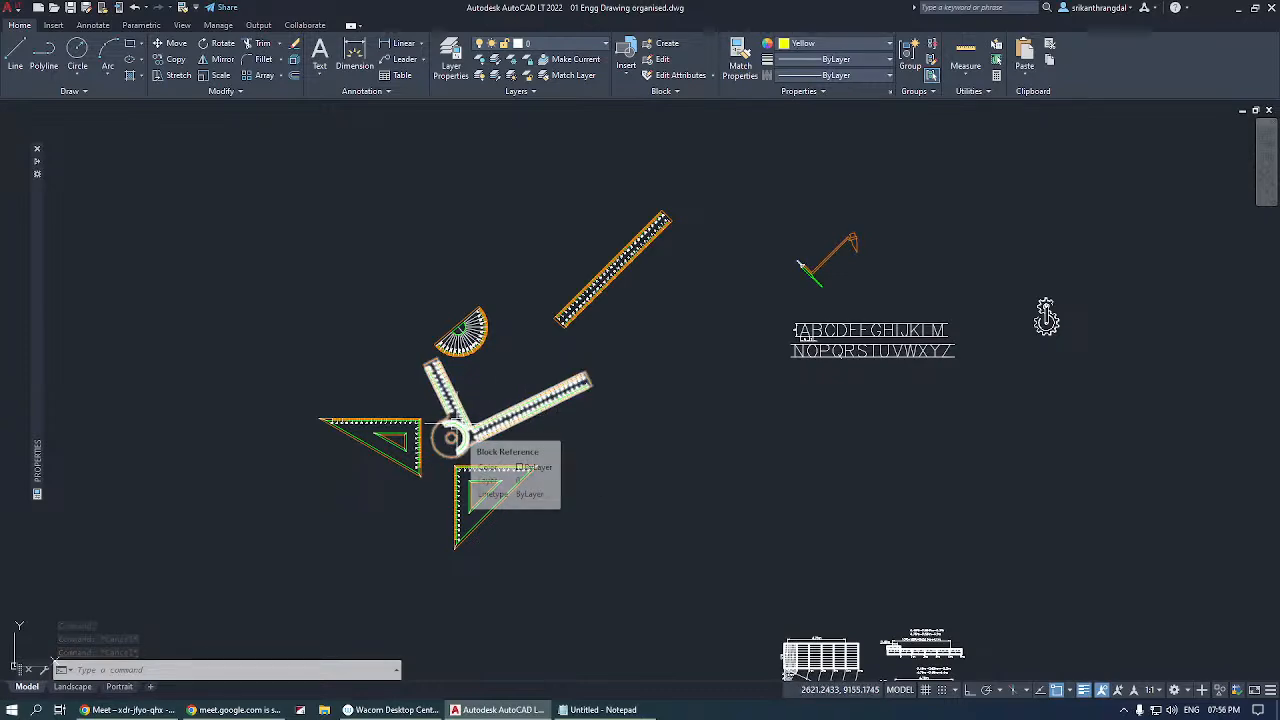
# Rotate the protractor block until its straight base lies roughly horizontal with the arc facing upward.
pyautogui.scroll(4, 455, 428)
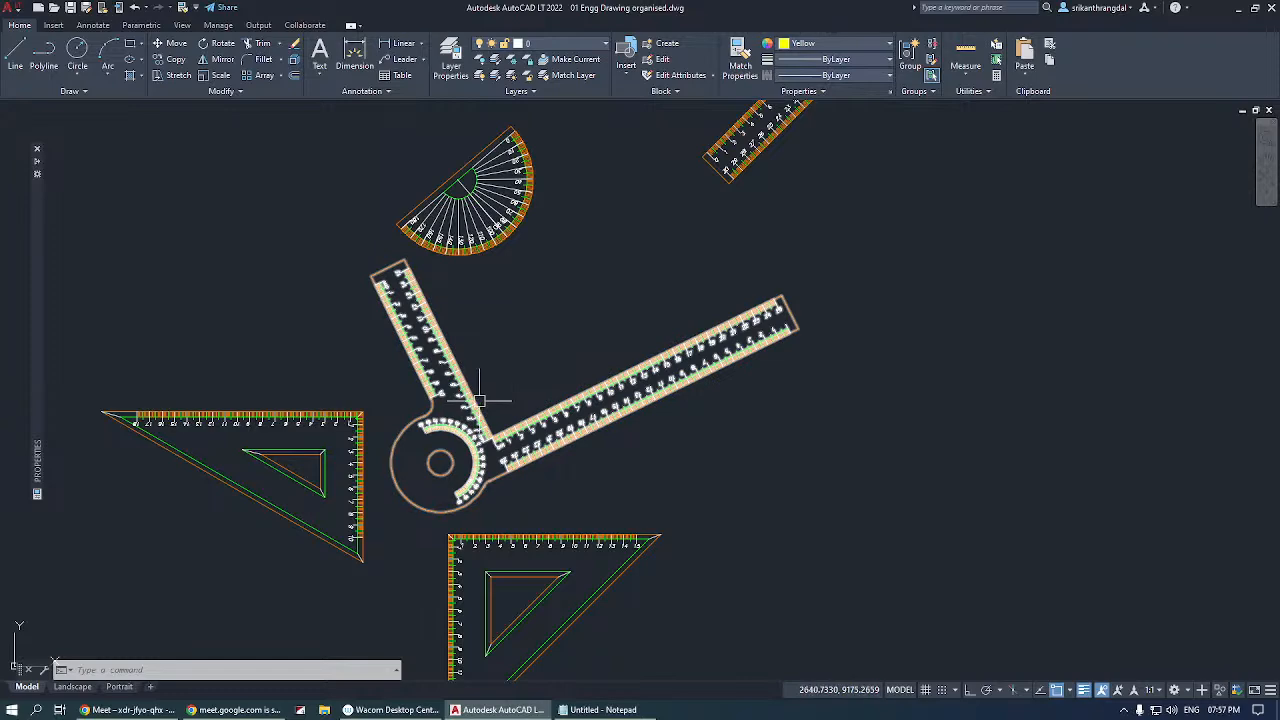
pyautogui.click(458, 177)
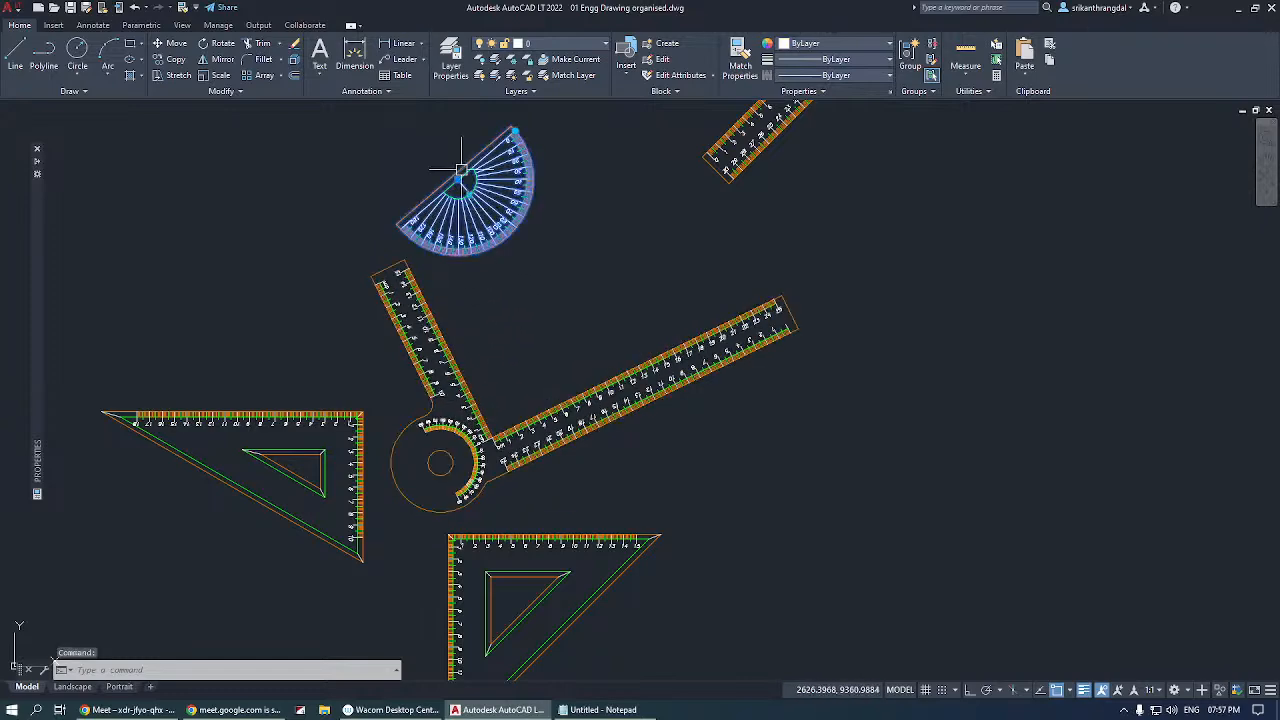
pyautogui.click(515, 131)
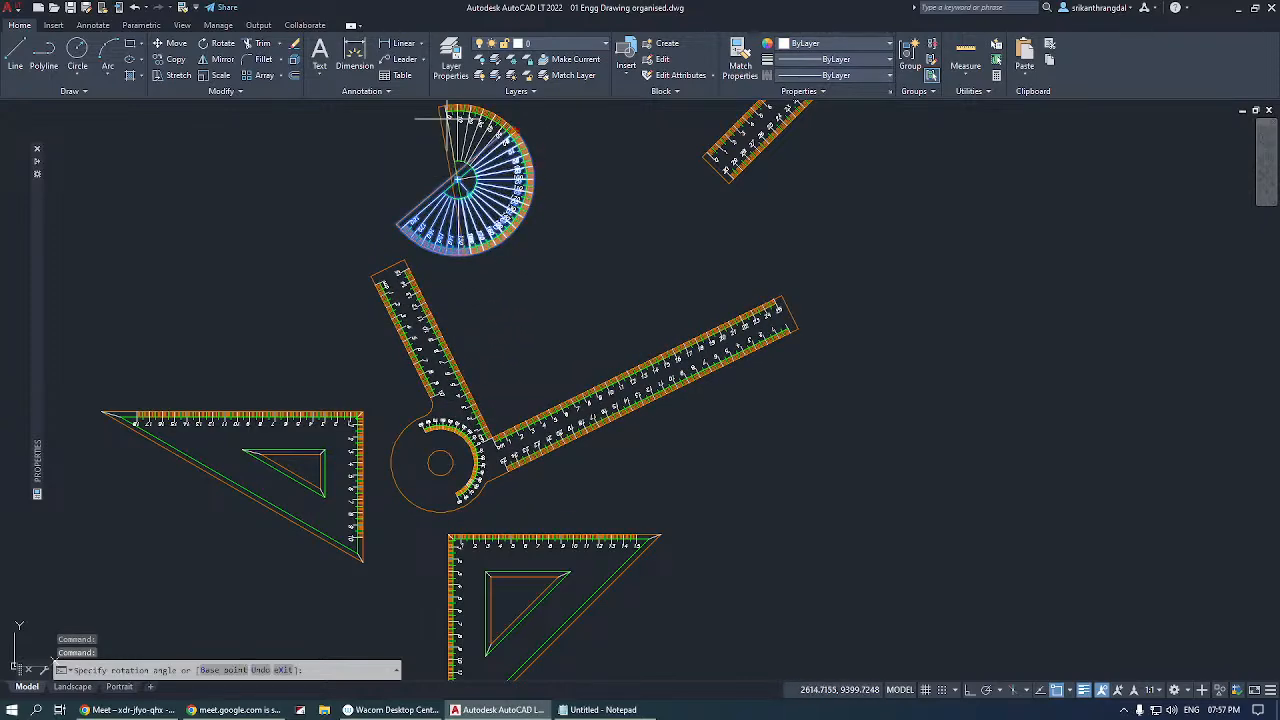
pyautogui.click(352, 176)
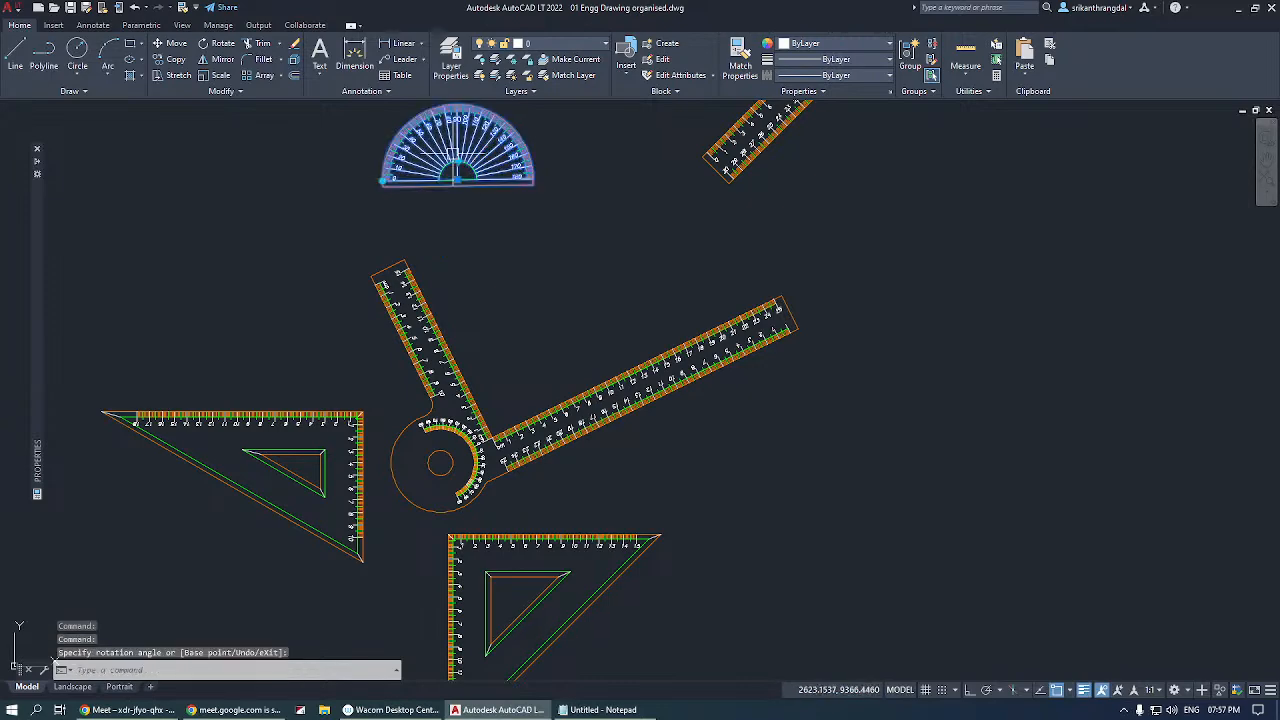
# Flip the protractor so its degree numbering starts from the opposite end, flip it back and deselect it.
pyautogui.scroll(2, 455, 158)
pyautogui.scroll(2, 459, 178)
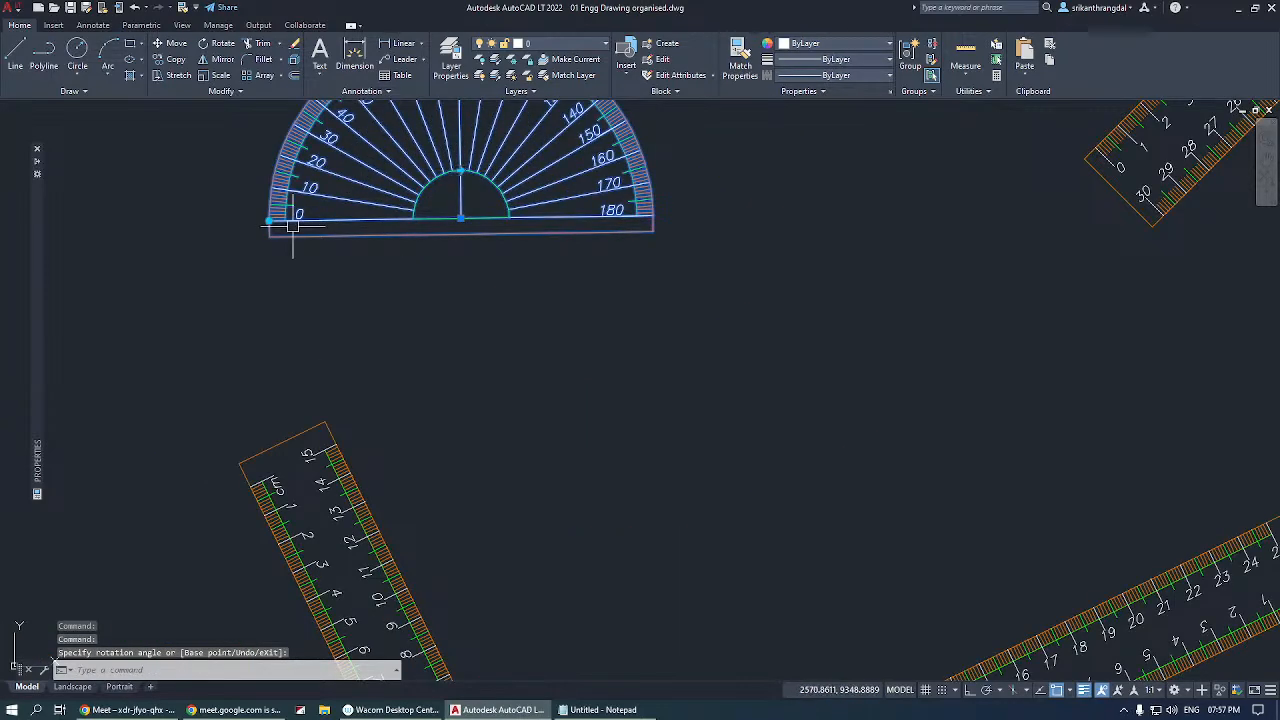
pyautogui.click(460, 170)
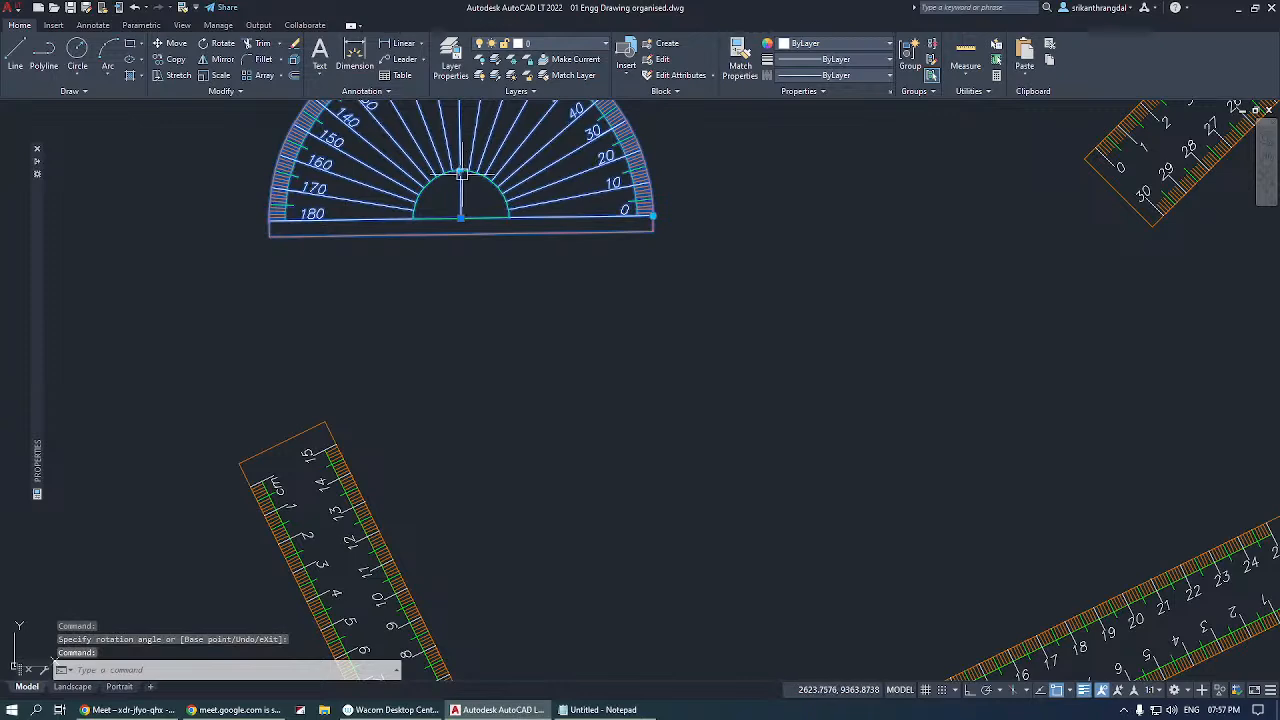
pyautogui.scroll(-4, 458, 200)
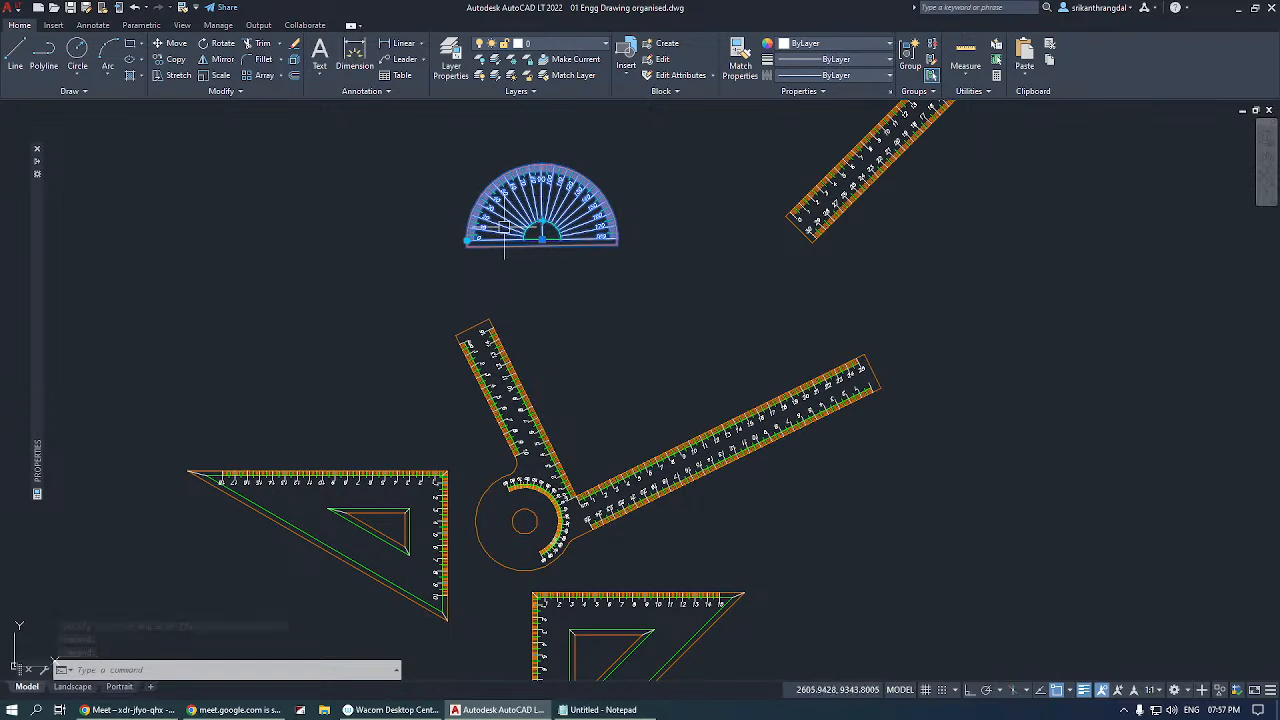
pyautogui.press('Escape')
pyautogui.press('Escape')
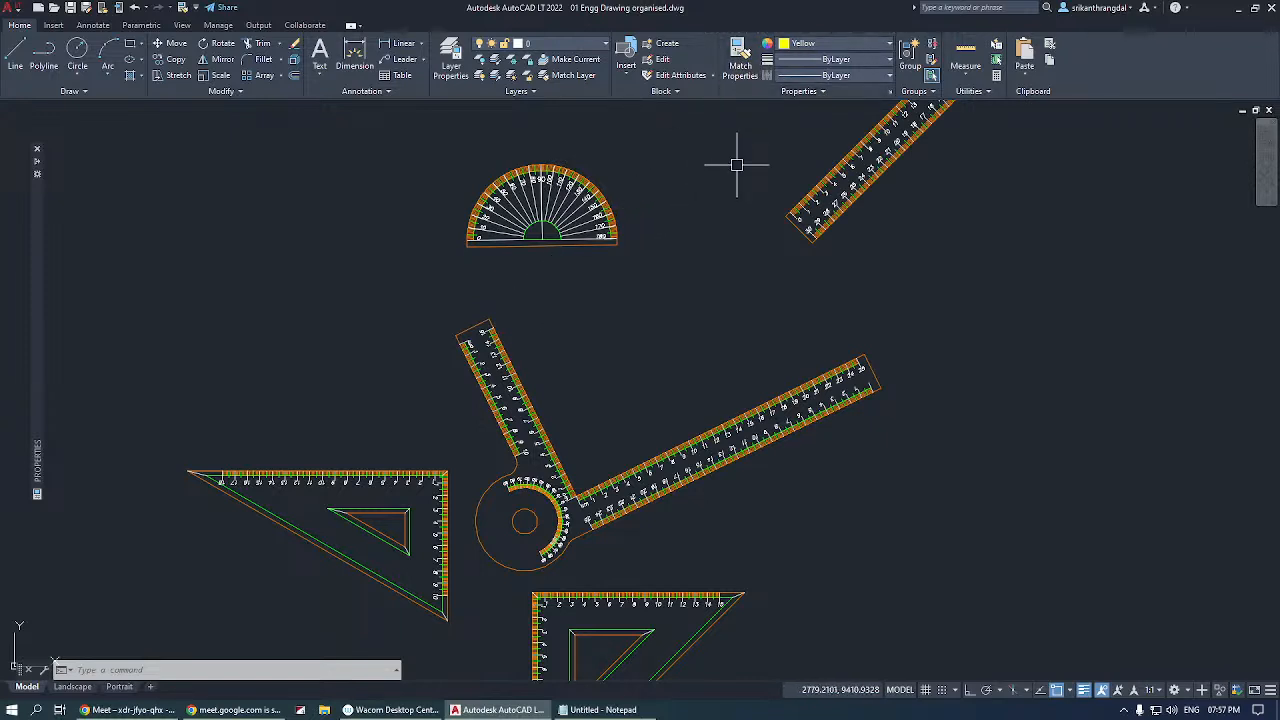
# Move the diagonal scale's 3m division line above the scale and colour it orange (242,103,34).
pyautogui.scroll(-6, 478, 320)
pyautogui.scroll(10, 738, 530)
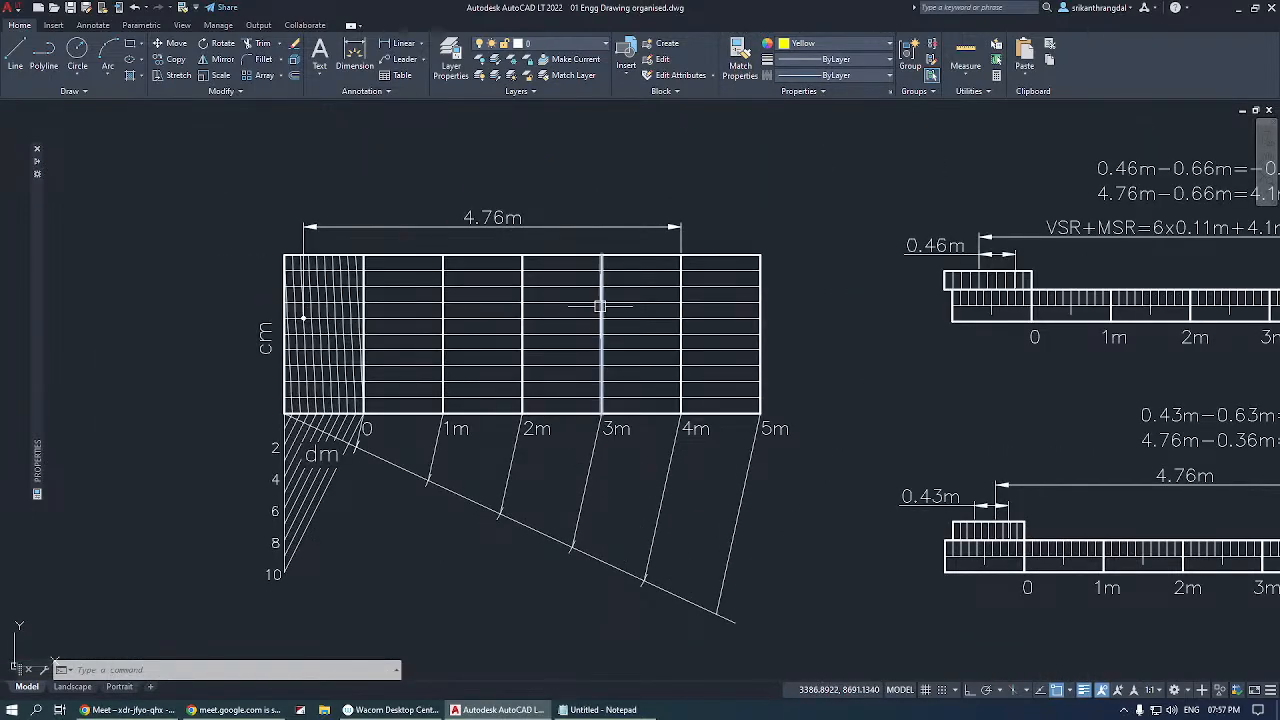
pyautogui.click(601, 305)
pyautogui.click(601, 333)
pyautogui.click(743, 170)
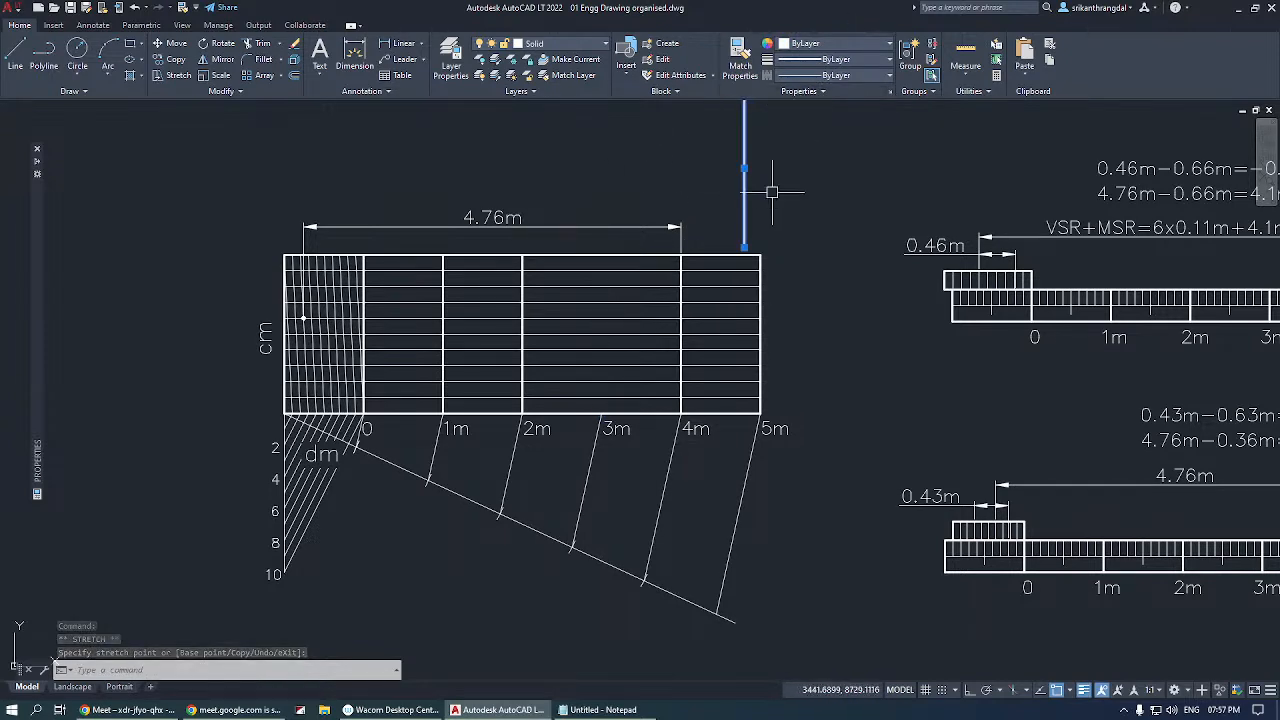
pyautogui.click(822, 45)
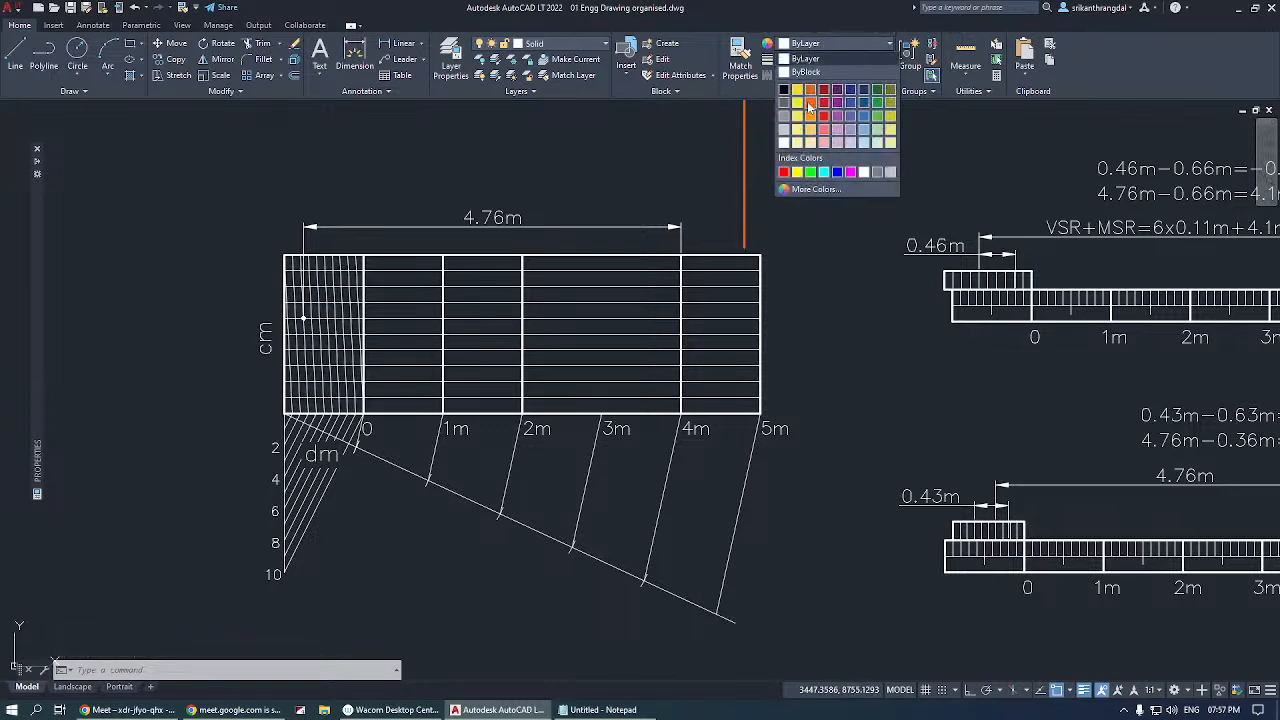
pyautogui.click(810, 90)
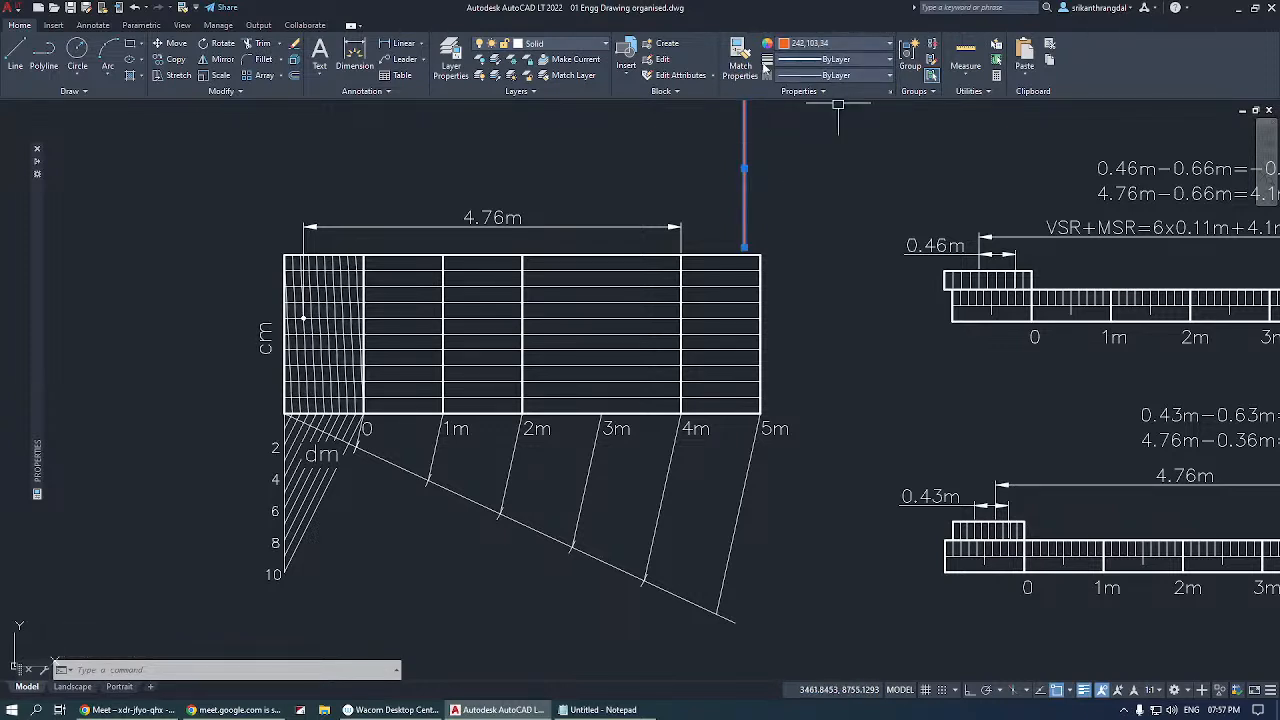
# Look through the available lineweights and linetypes for the moved orange line.
pyautogui.click(822, 75)
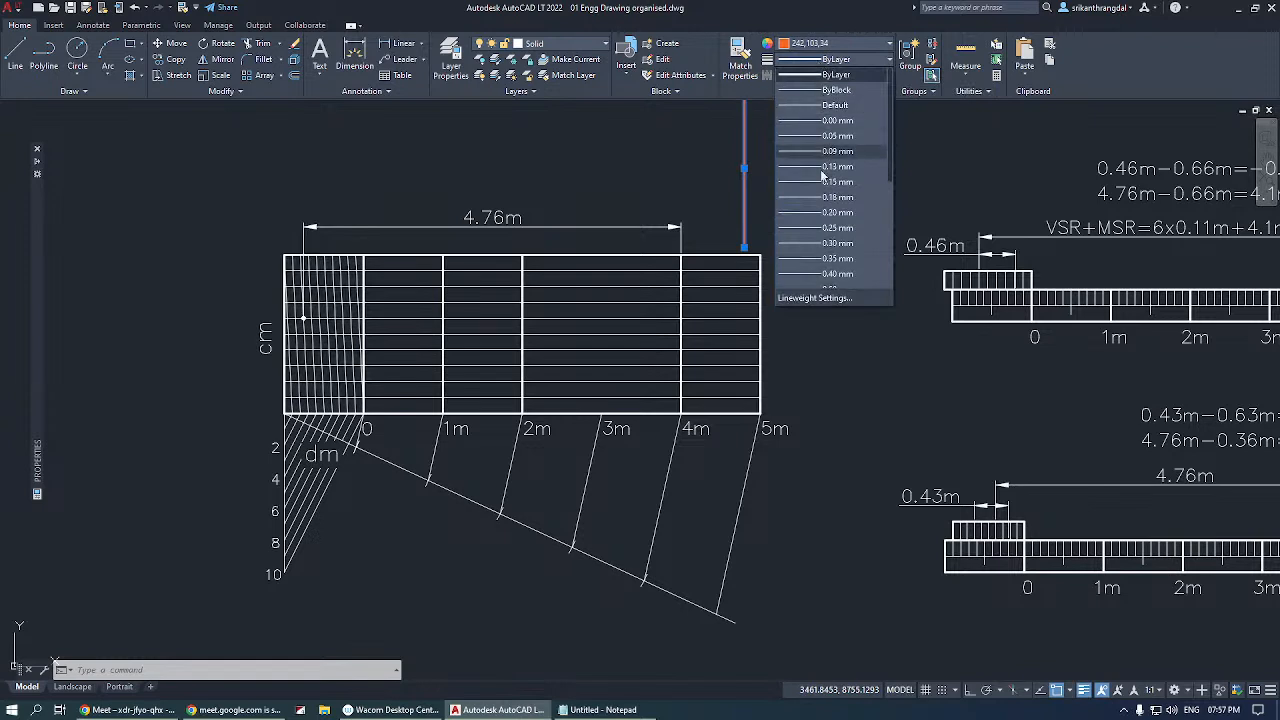
pyautogui.scroll(-4, 822, 180)
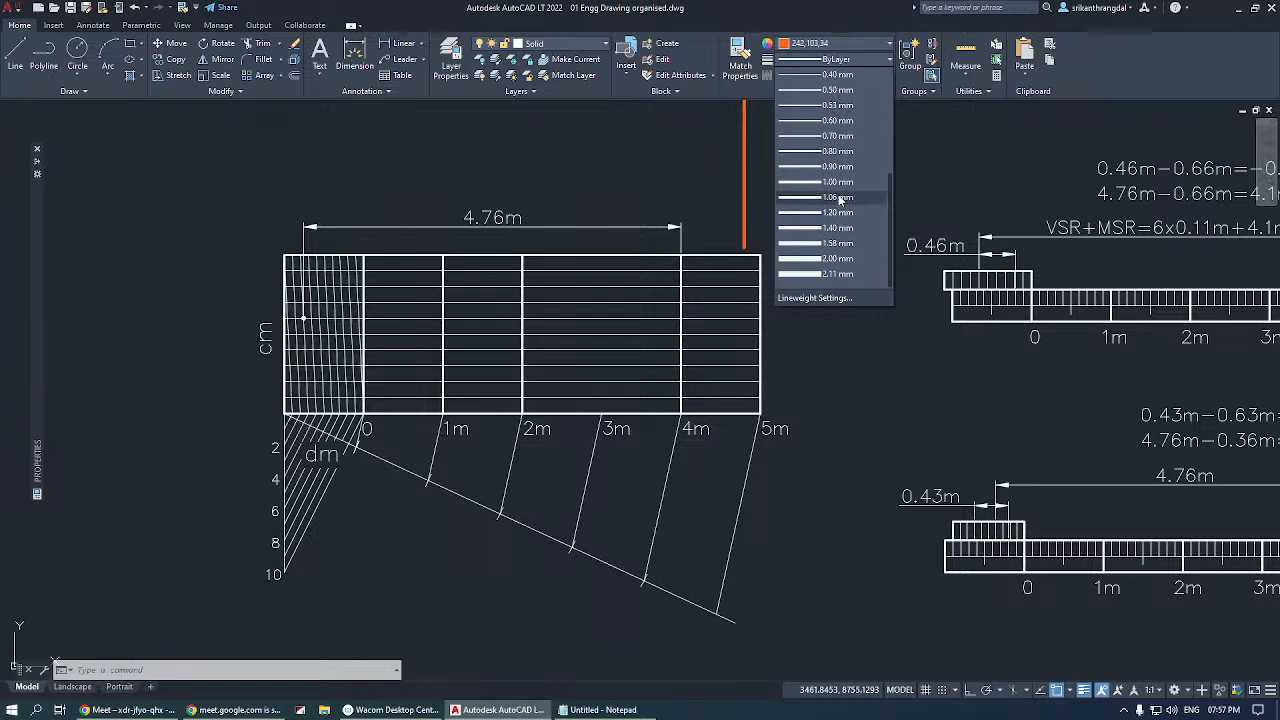
pyautogui.click(898, 124)
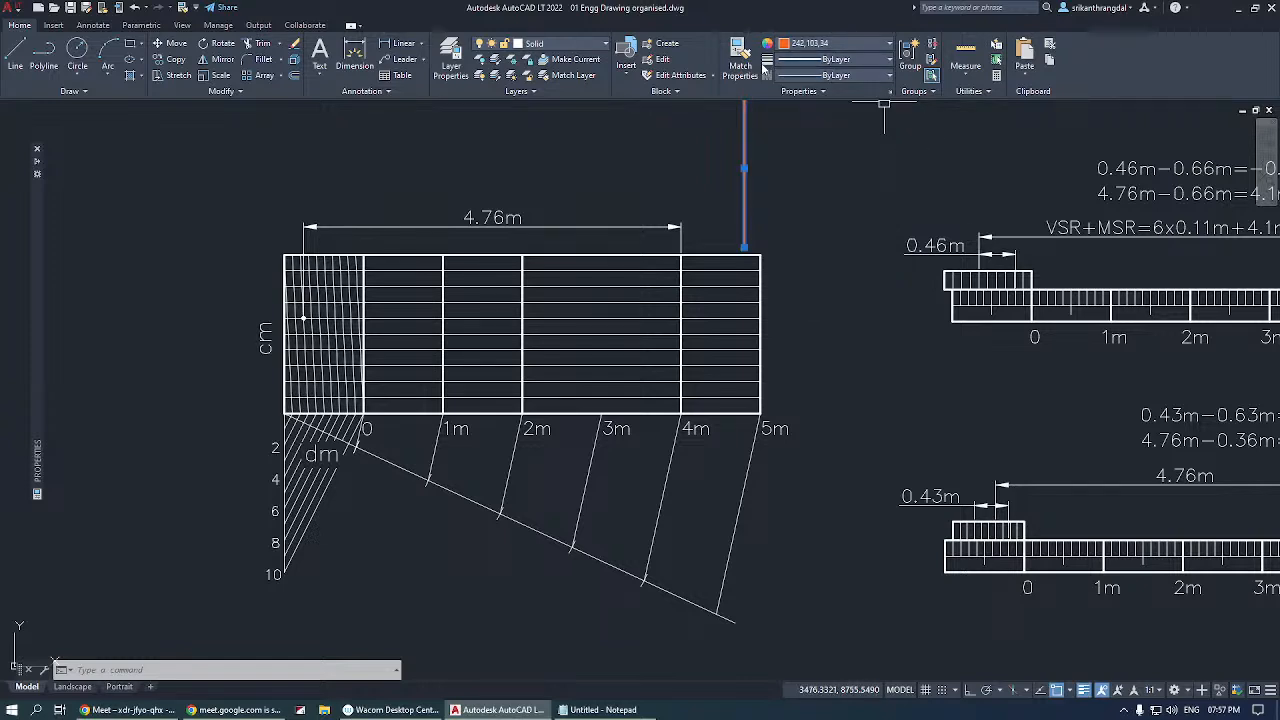
pyautogui.click(832, 76)
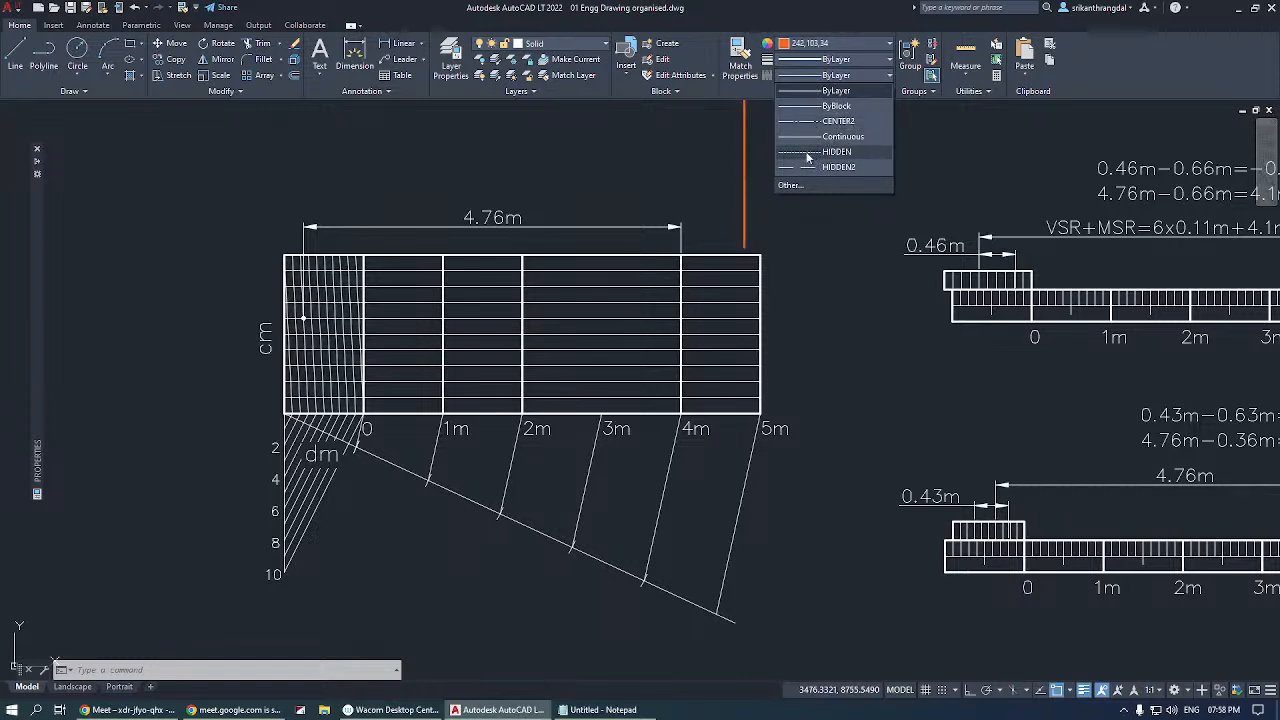
pyautogui.press('Escape')
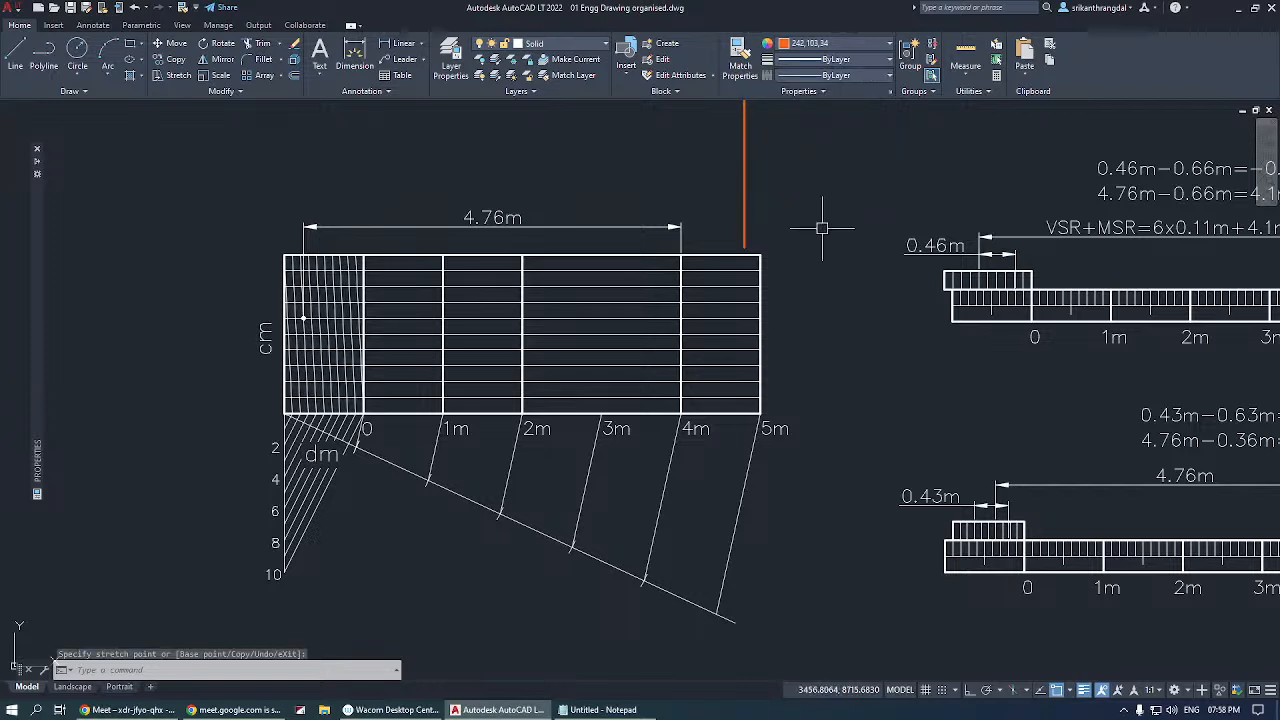
# Undo the colour change and the move of the 3m division line.
pyautogui.press('Escape')
pyautogui.write('u')
pyautogui.press('Return')
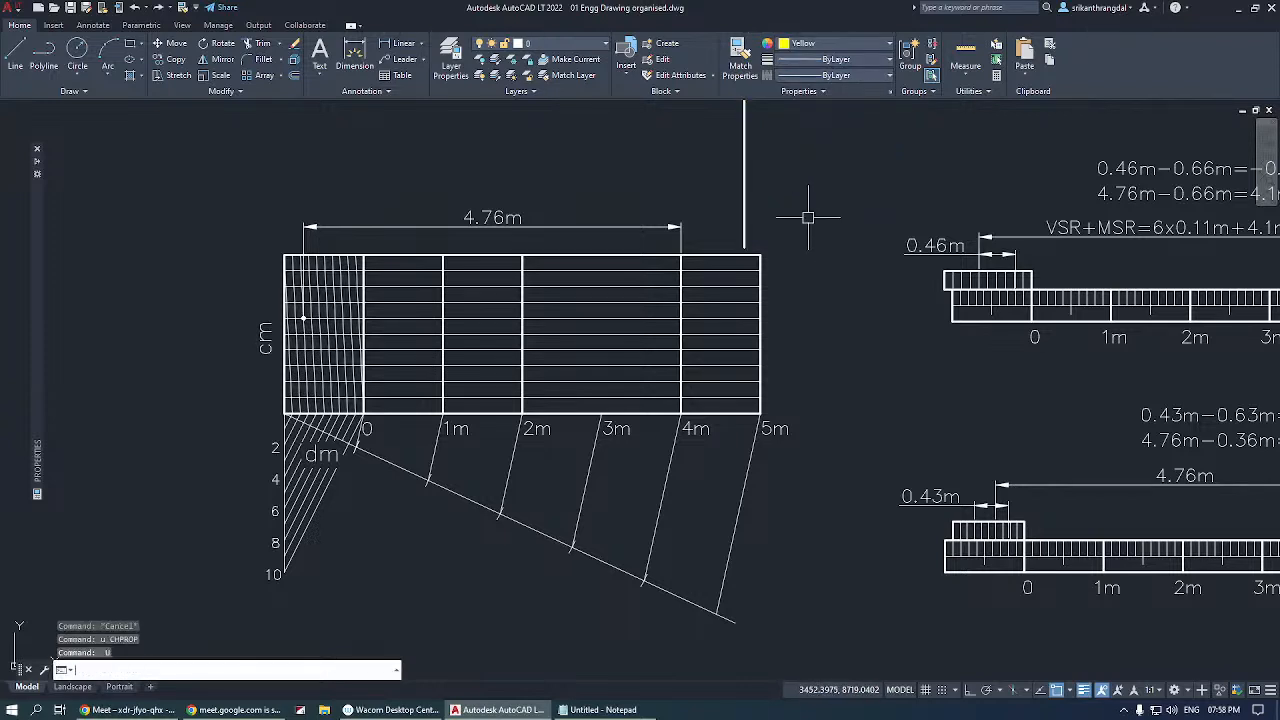
pyautogui.press('Return')
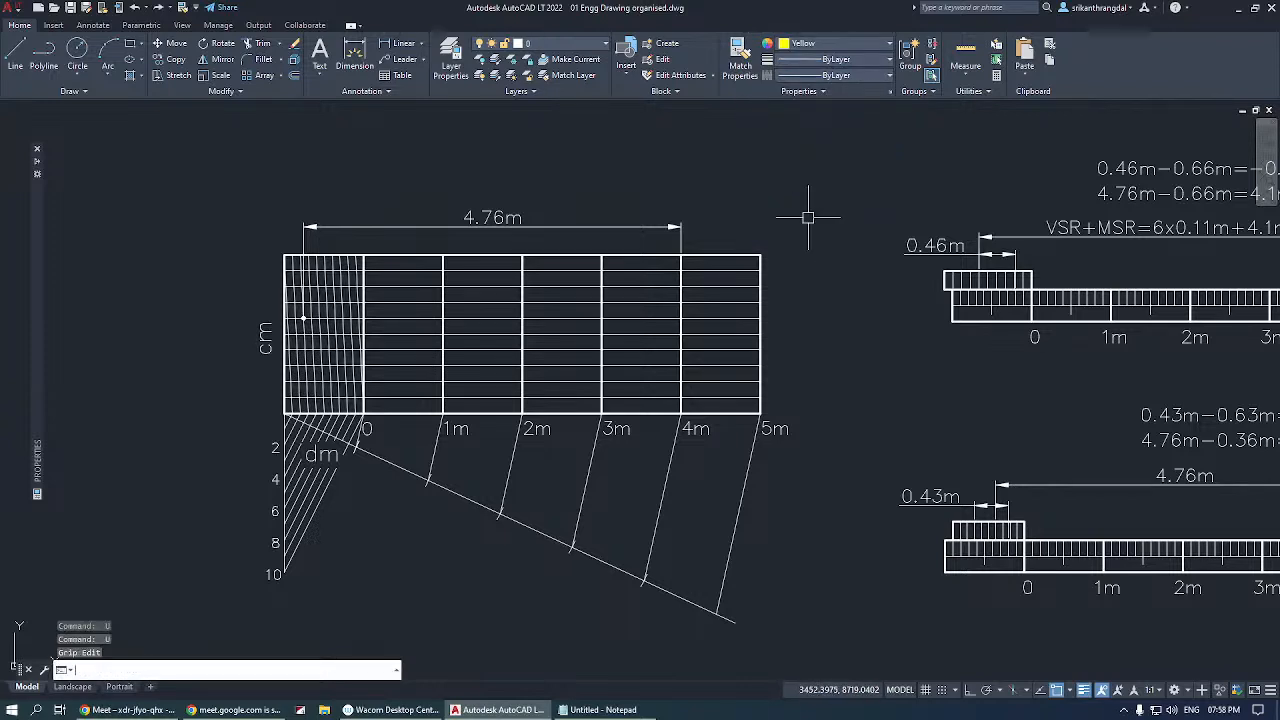
# Examine the object property controls, including the transparency setting and the Match Properties command.
pyautogui.click(826, 80)
pyautogui.click(830, 53)
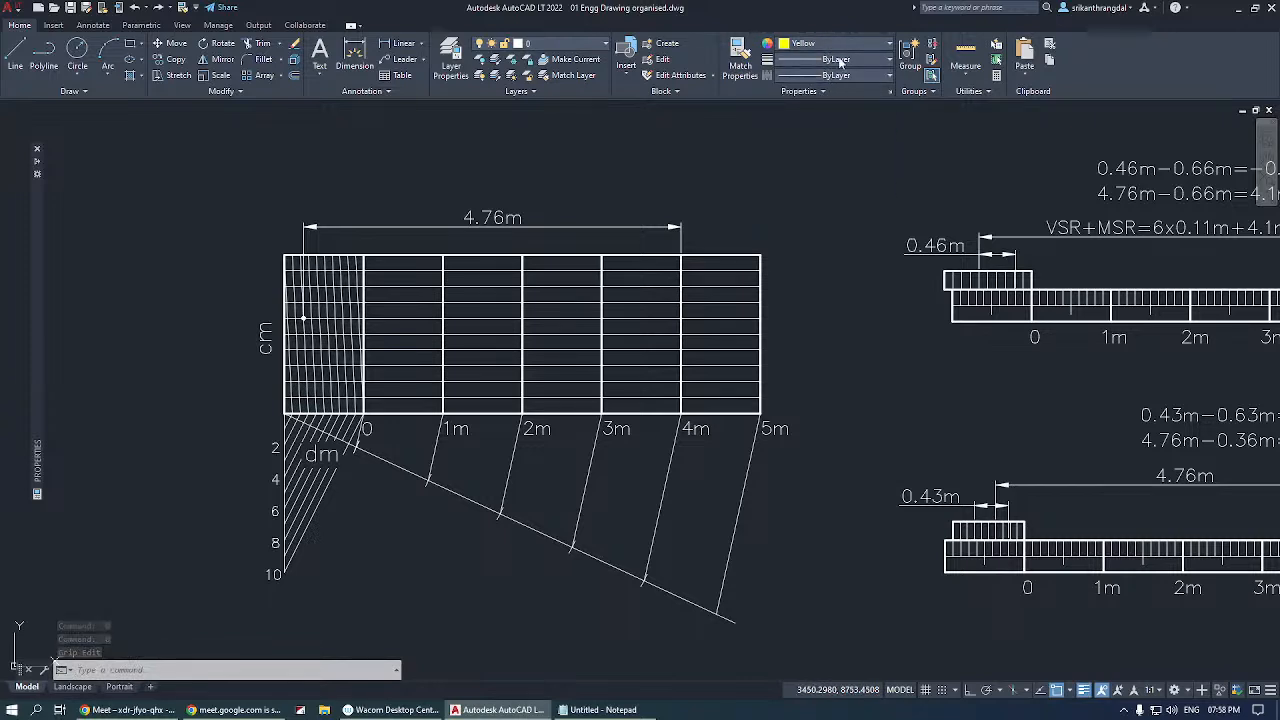
pyautogui.click(815, 91)
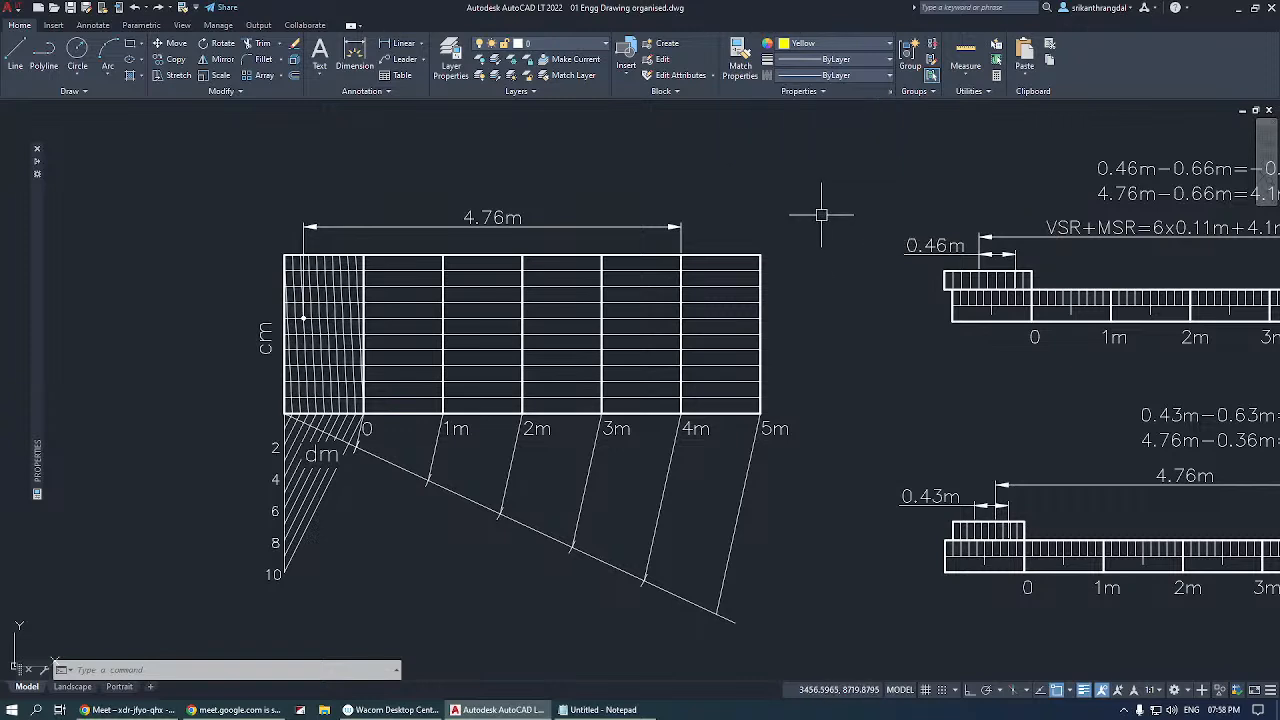
pyautogui.click(815, 93)
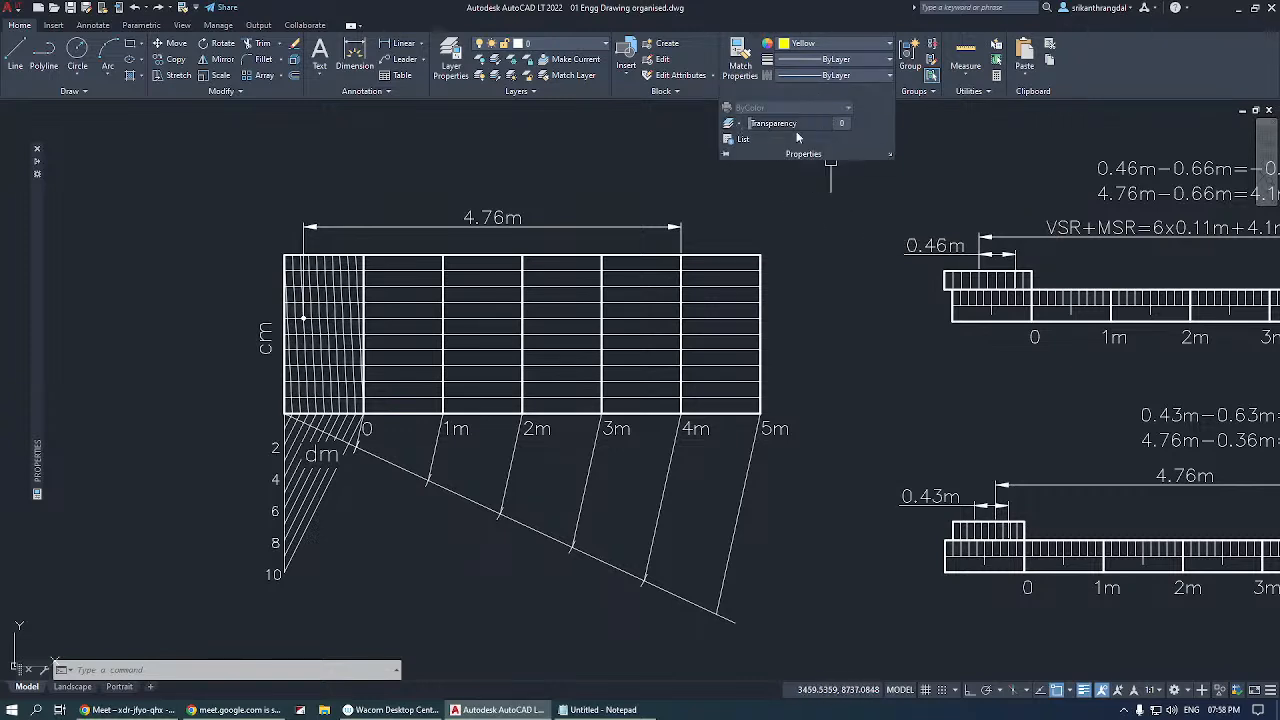
pyautogui.click(742, 68)
pyautogui.press('Escape')
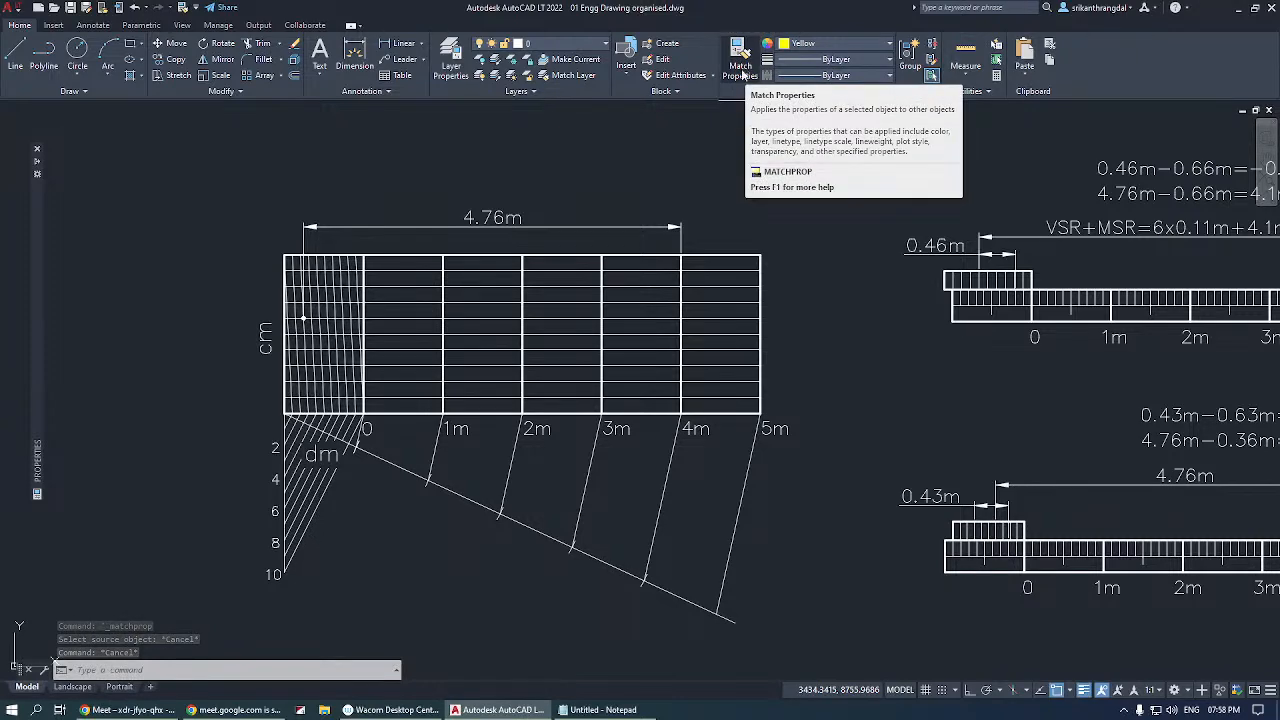
pyautogui.click(760, 176)
pyautogui.scroll(-6, 780, 205)
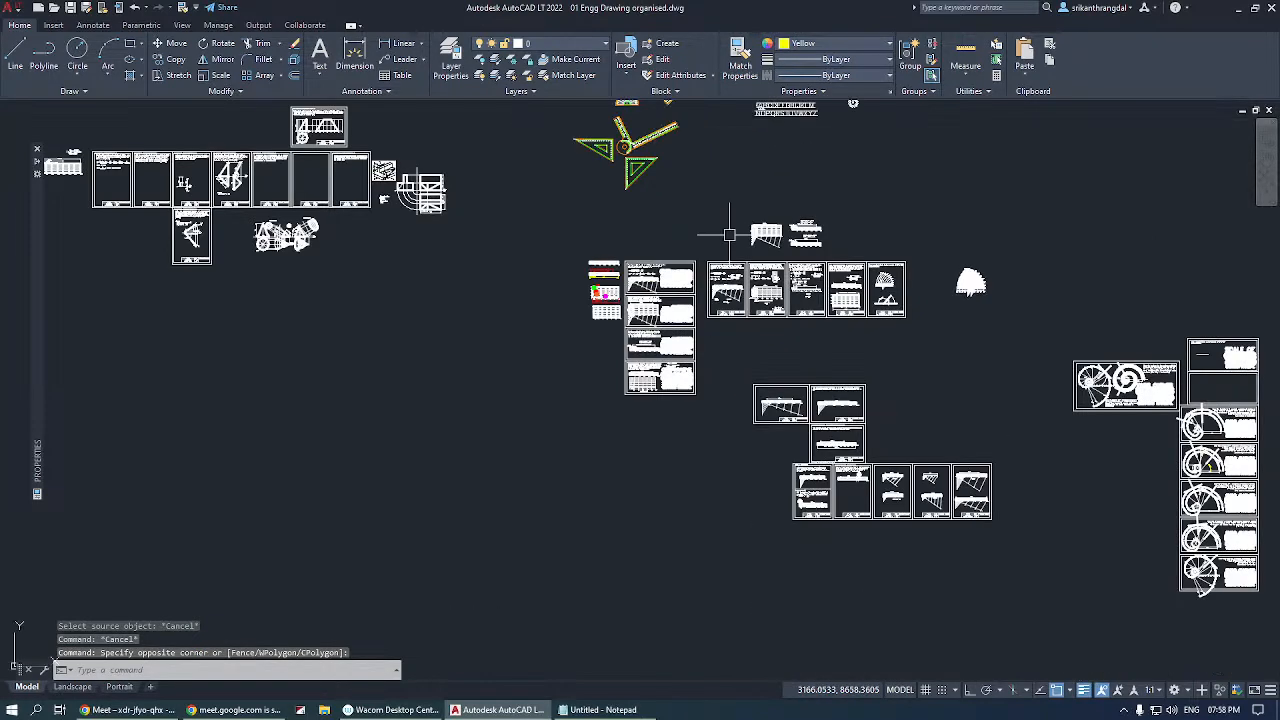
pyautogui.scroll(5, 747, 218)
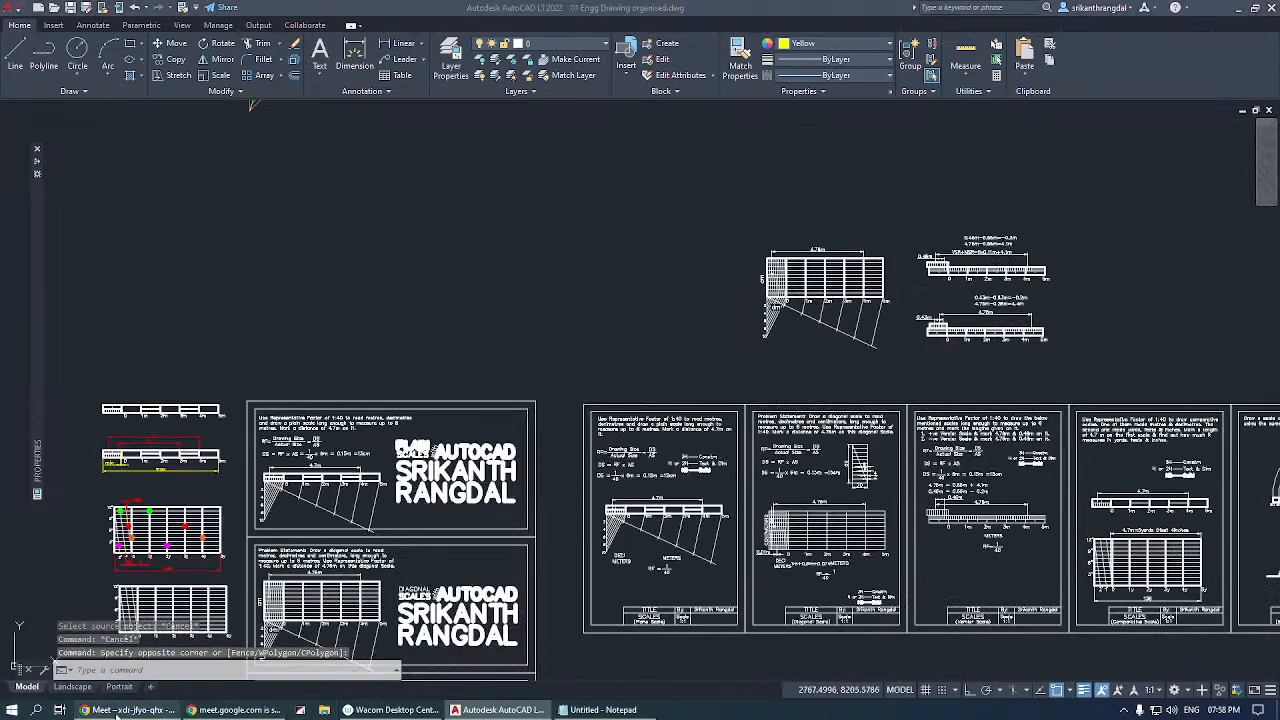
pyautogui.click(128, 710)
pyautogui.click(495, 11)
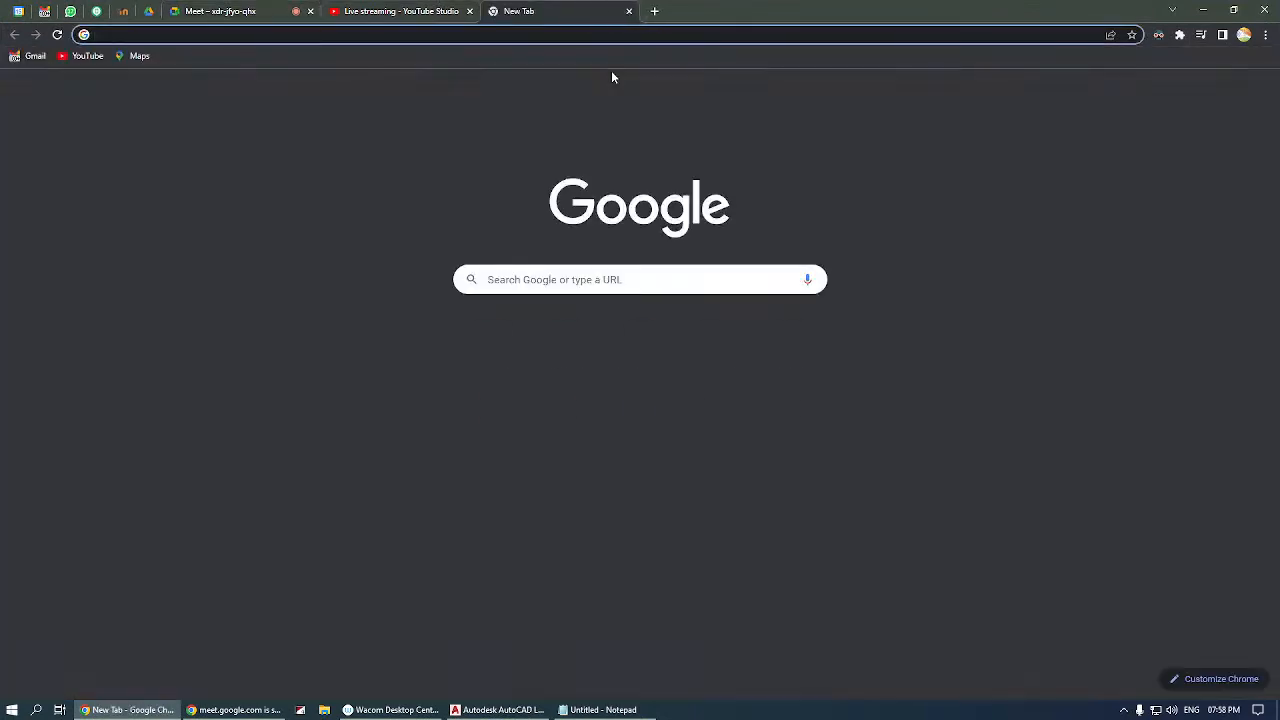
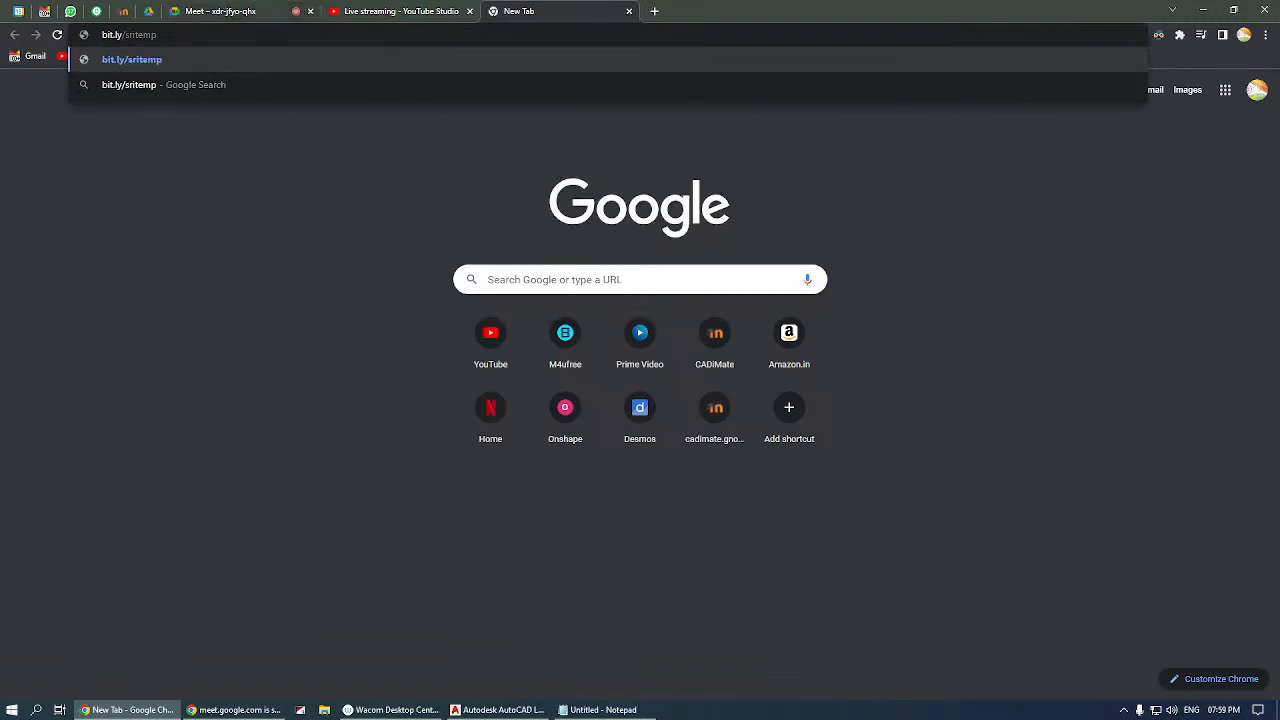
pyautogui.press('Return')
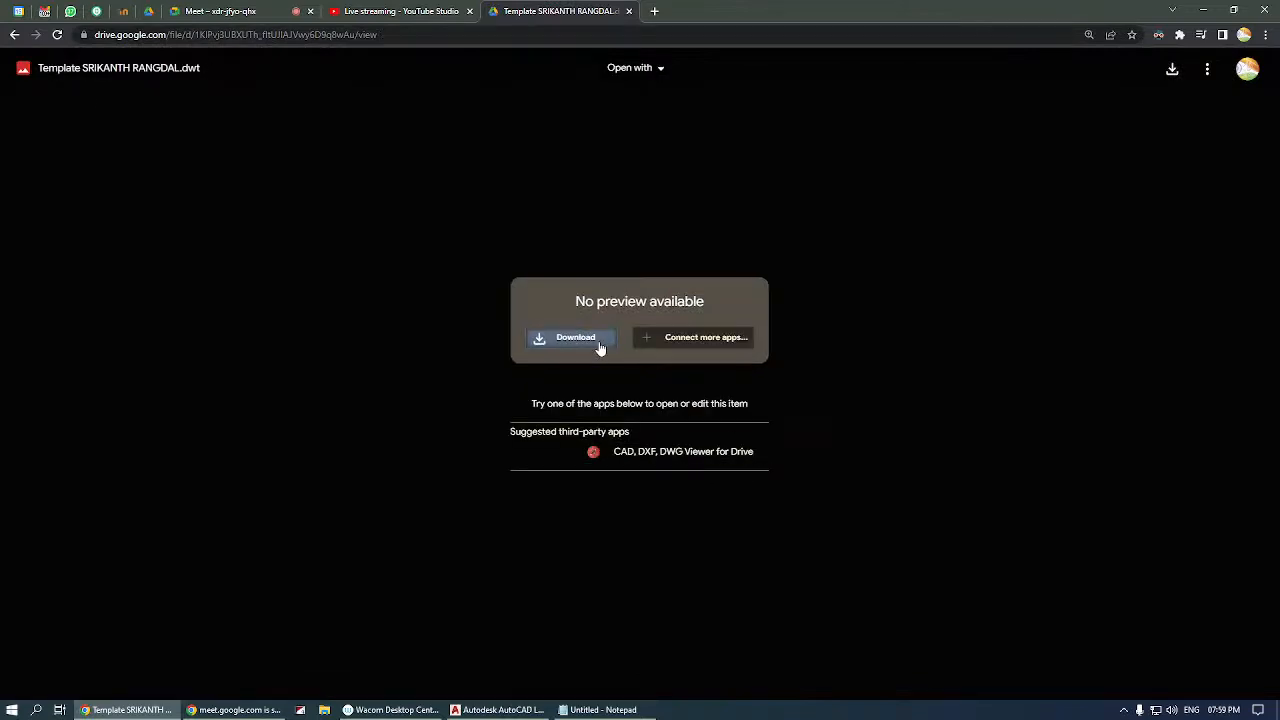
# Download the template drawing from Google Drive and open the downloaded file in AutoCAD.
pyautogui.click(575, 338)
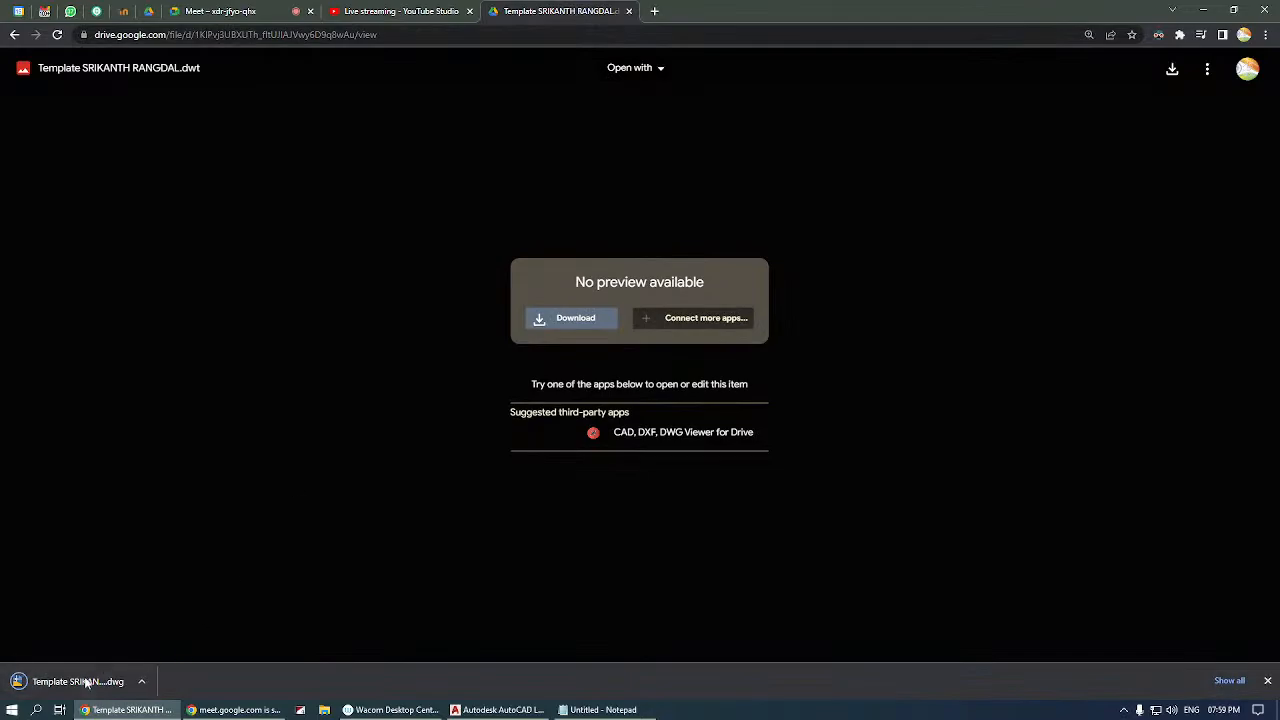
pyautogui.click(86, 681)
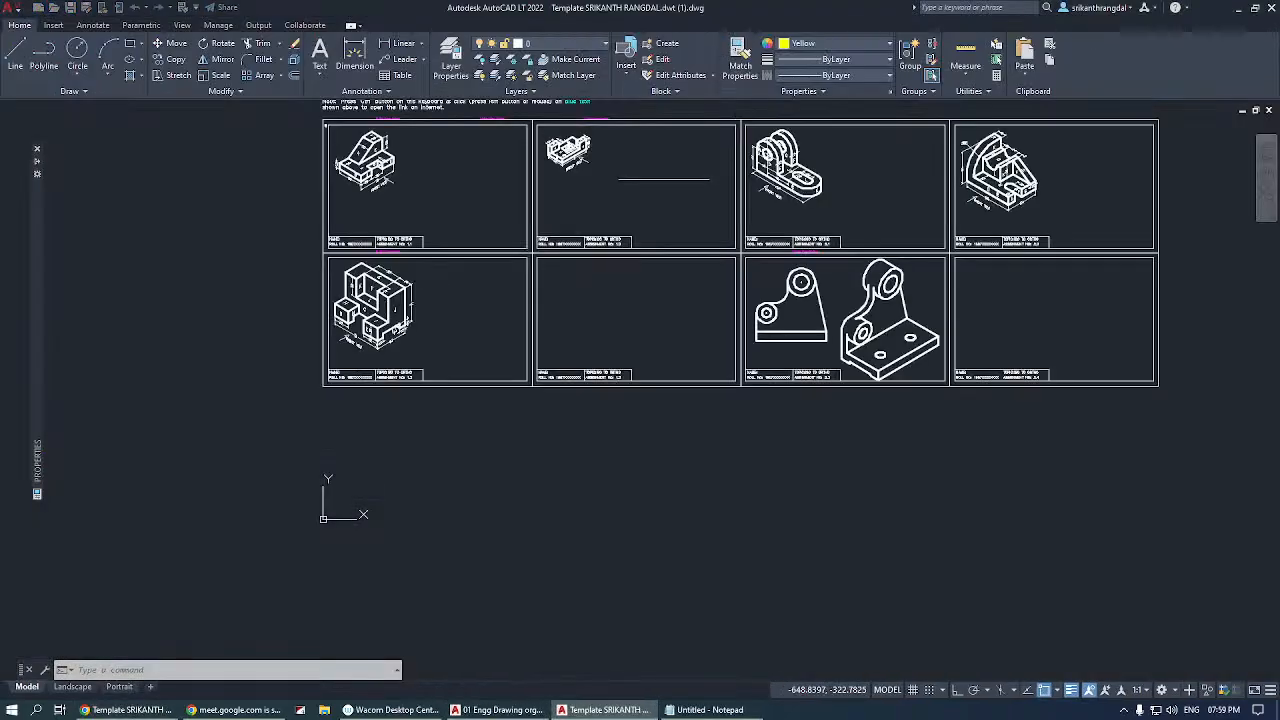
pyautogui.click(792, 253)
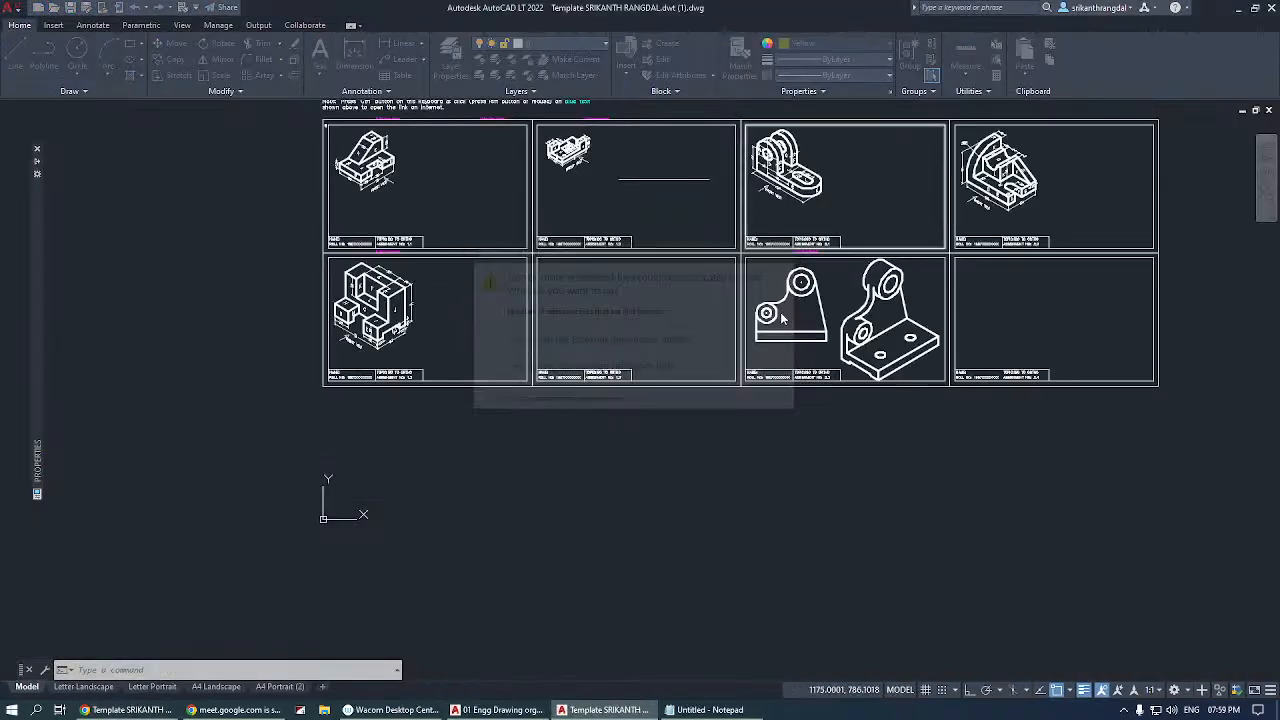
# Zoom in on the template's INSTRUCTIONS text and the neighbouring LEGEND to read them.
pyautogui.scroll(-2, 634, 480)
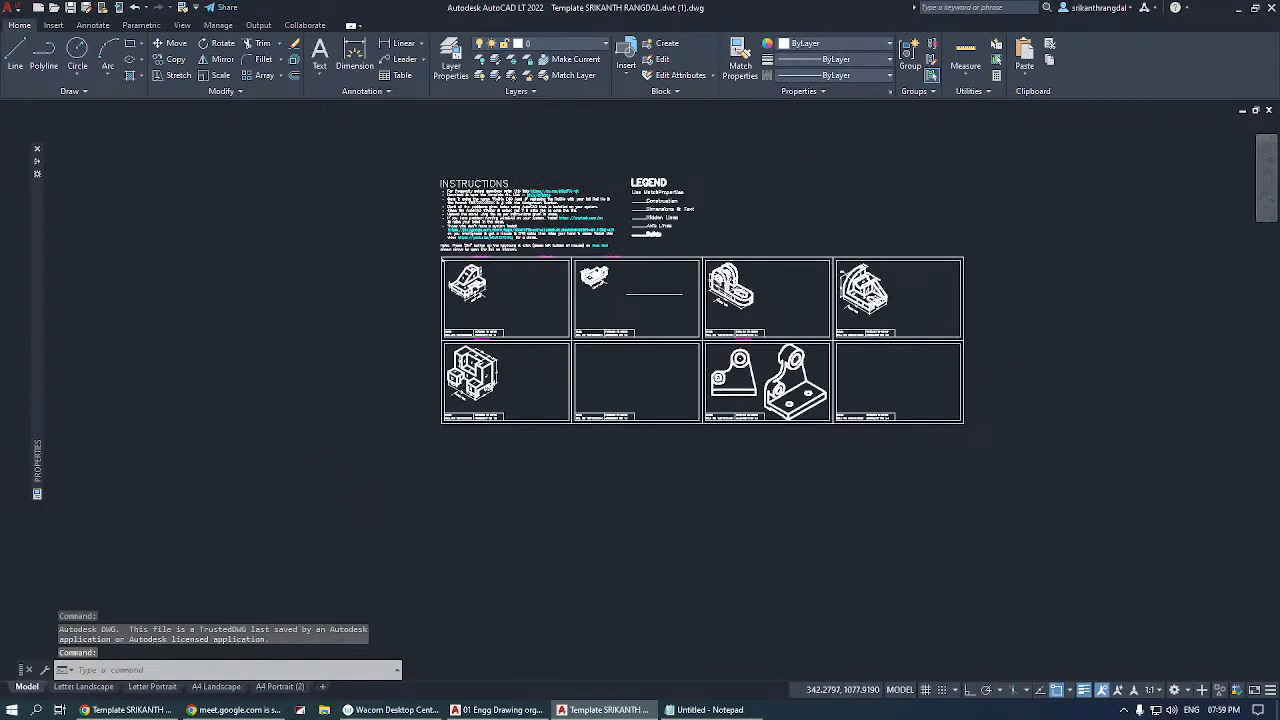
pyautogui.scroll(2, 550, 171)
pyautogui.write('z')
pyautogui.press('Return')
pyautogui.click(374, 181)
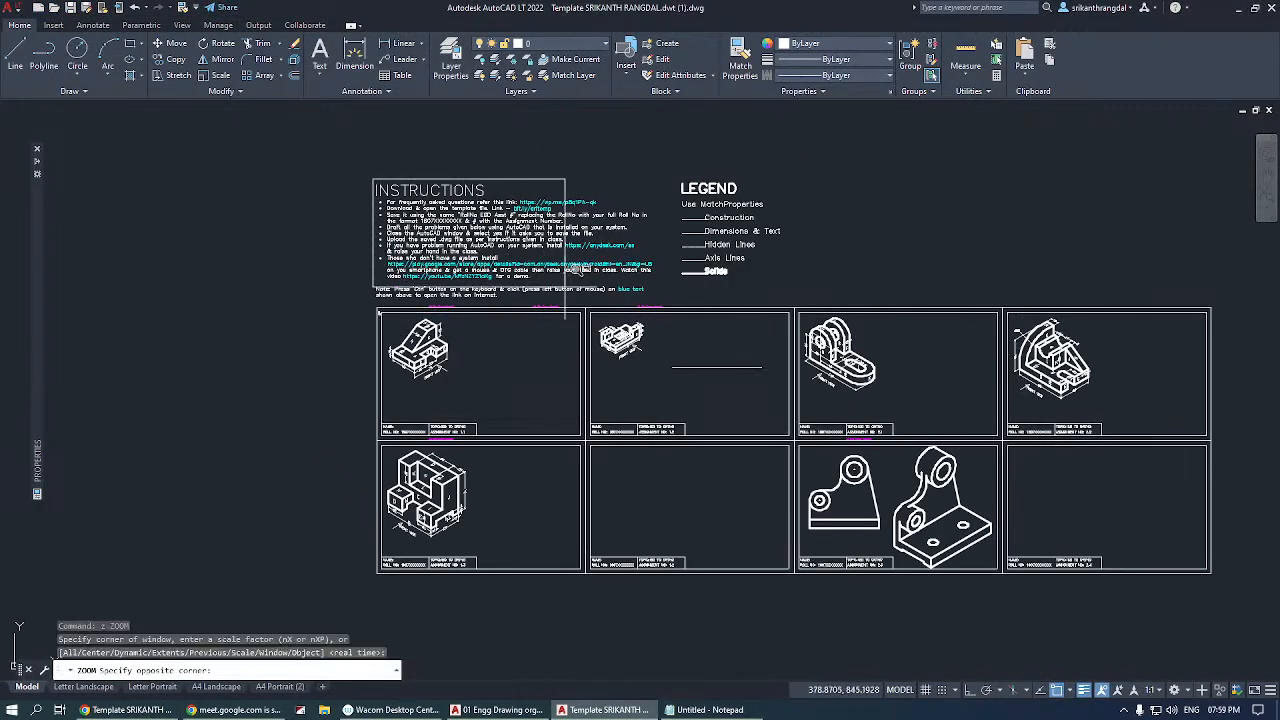
pyautogui.click(665, 288)
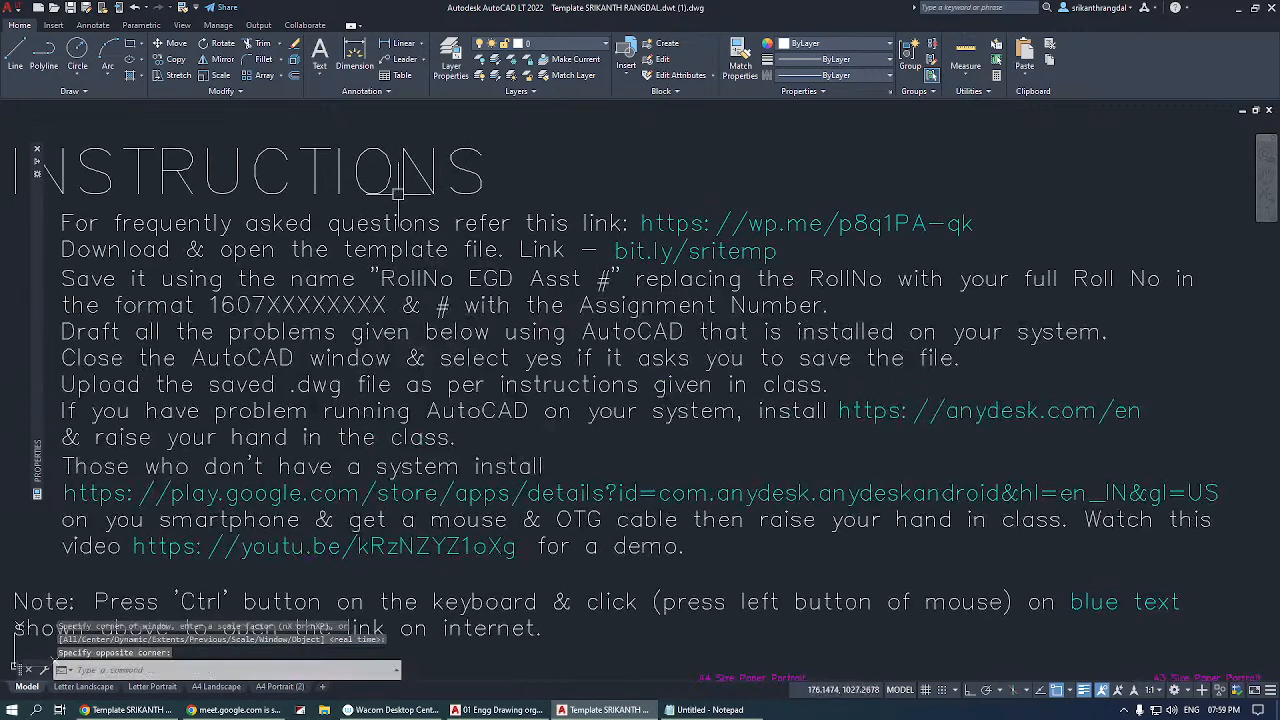
pyautogui.scroll(-2, 397, 178)
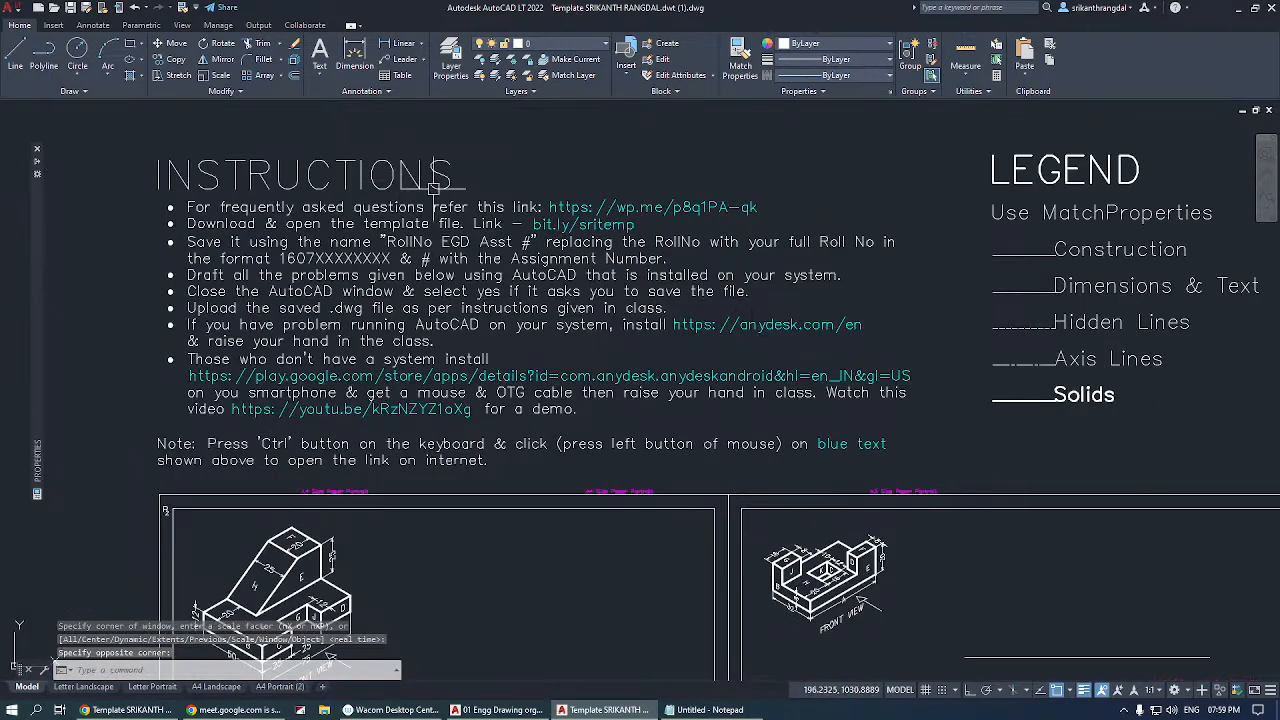
# Examine the INSTRUCTIONS text and its blue web links at different zoom levels.
pyautogui.scroll(2, 558, 236)
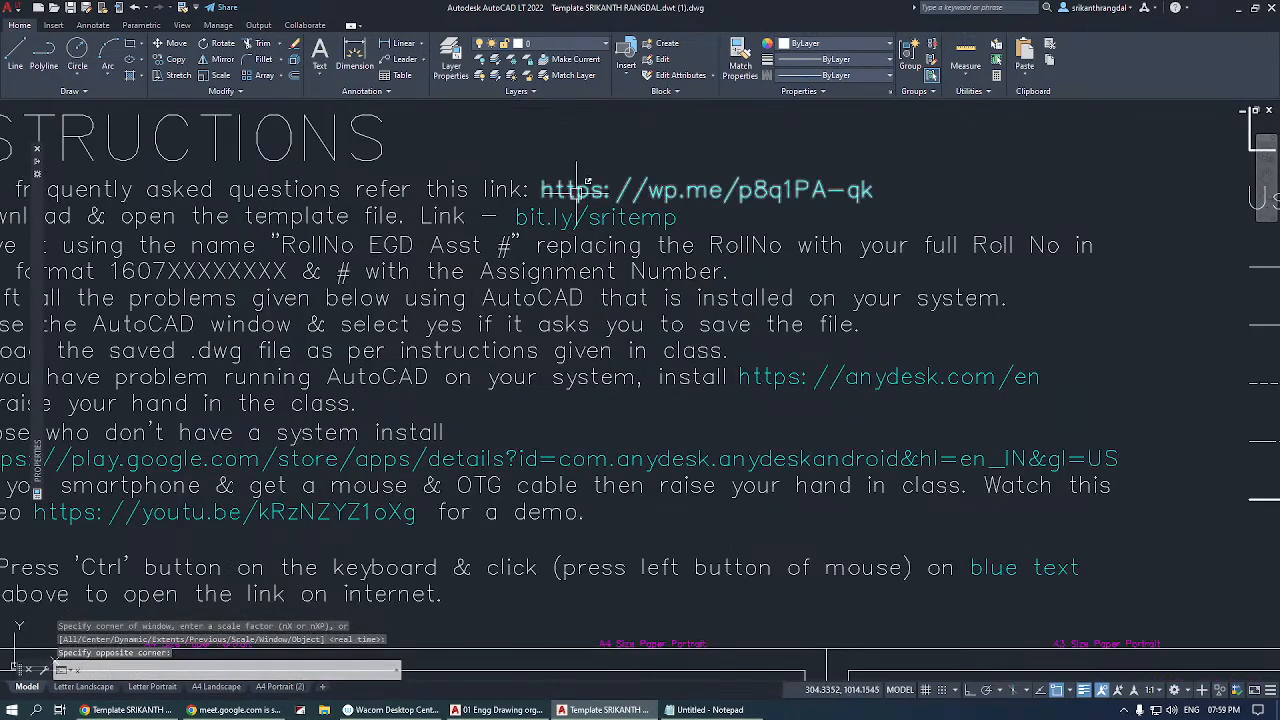
pyautogui.press('Escape')
pyautogui.press('Escape')
pyautogui.write('z')
pyautogui.press('Return')
pyautogui.press('Return')
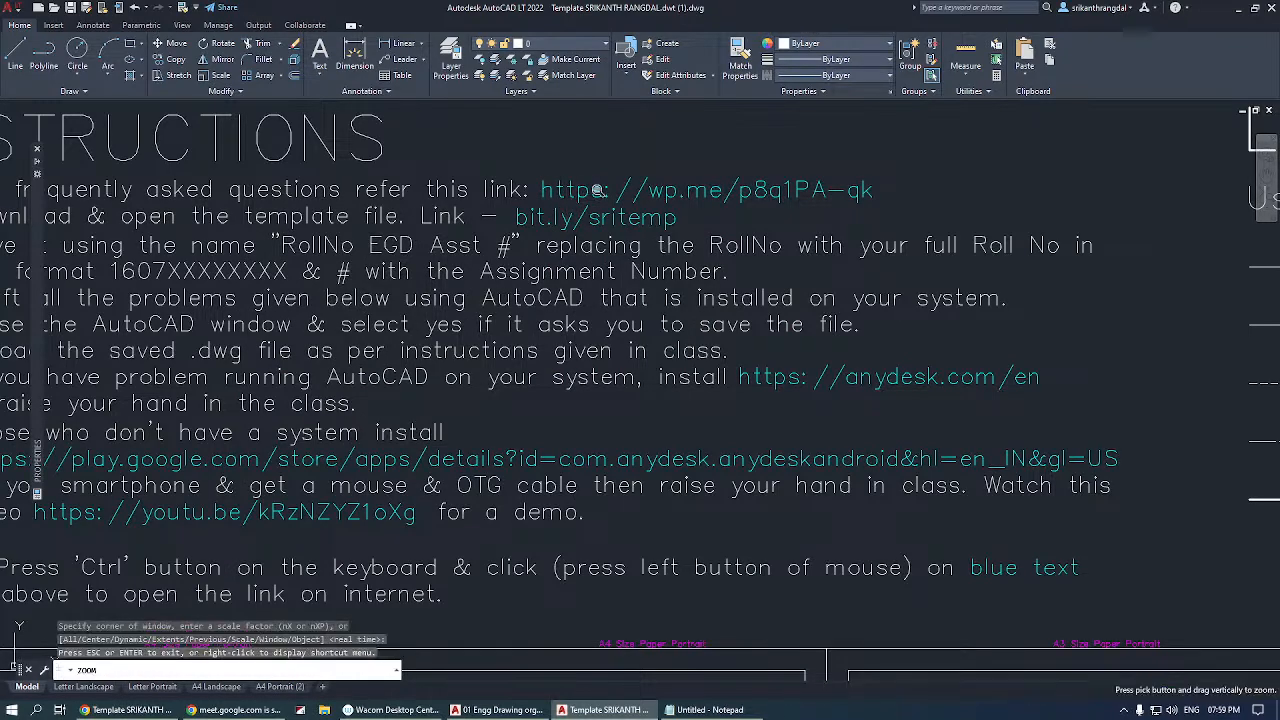
pyautogui.moveTo(597, 191)
pyautogui.mouseDown()
pyautogui.moveTo(598, 243)
pyautogui.moveTo(568, 276)
pyautogui.mouseUp()
pyautogui.press('Escape')
pyautogui.write('z')
pyautogui.press('Return')
pyautogui.press('Return')
pyautogui.press('Escape')
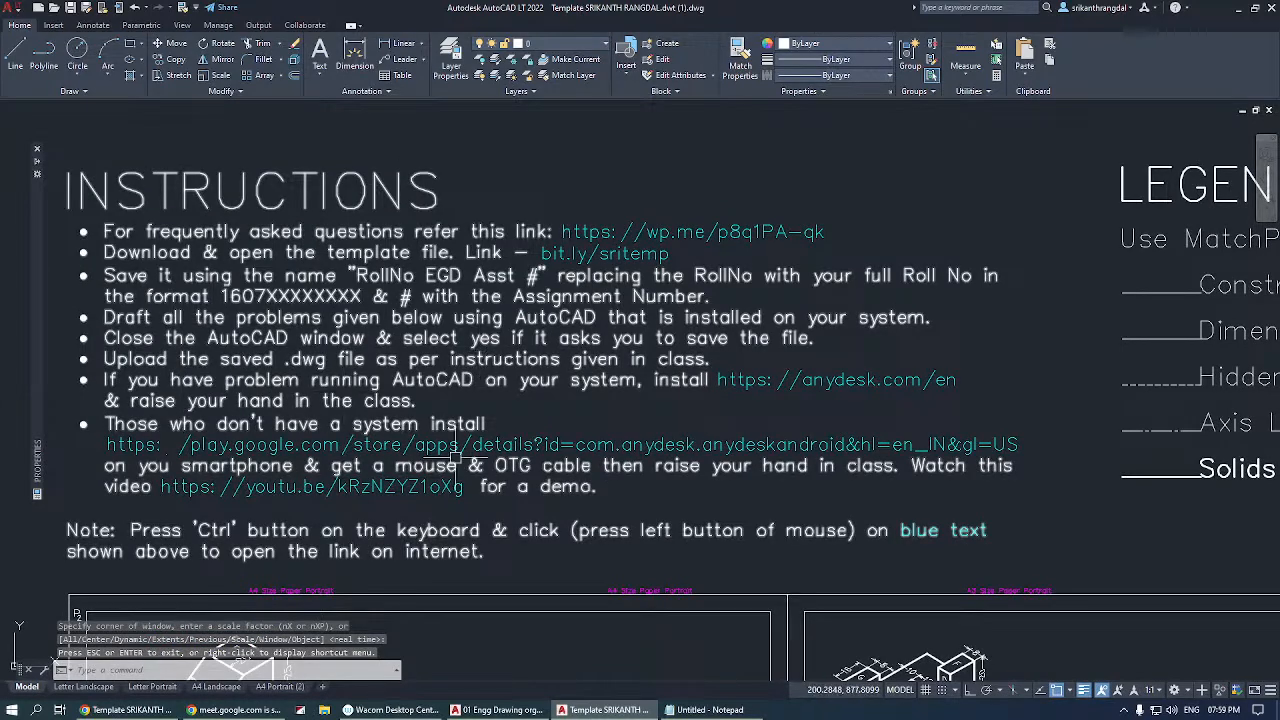
pyautogui.press('Escape')
# Open the instructions' AnyDesk Google Play link to check it, close the page and return to the maximized template drawing.
pyautogui.click(585, 444)
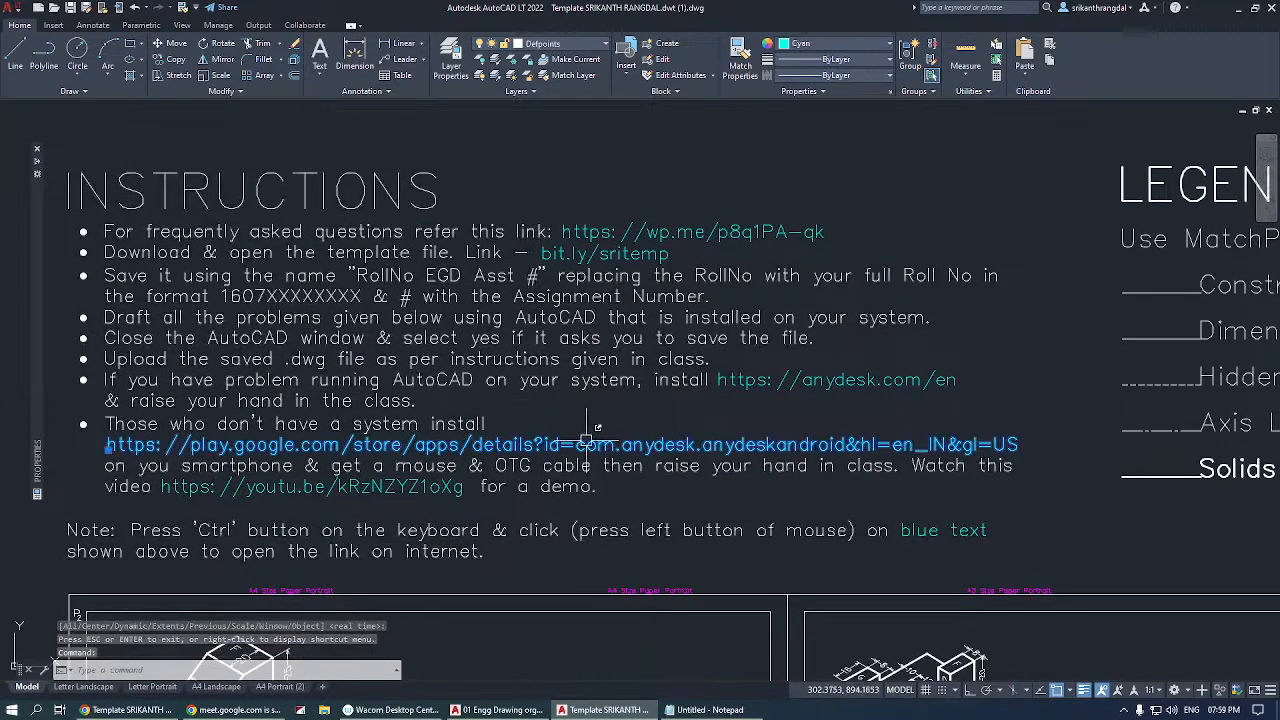
pyautogui.keyDown('ctrl'); pyautogui.click(590, 440); pyautogui.keyUp('ctrl')
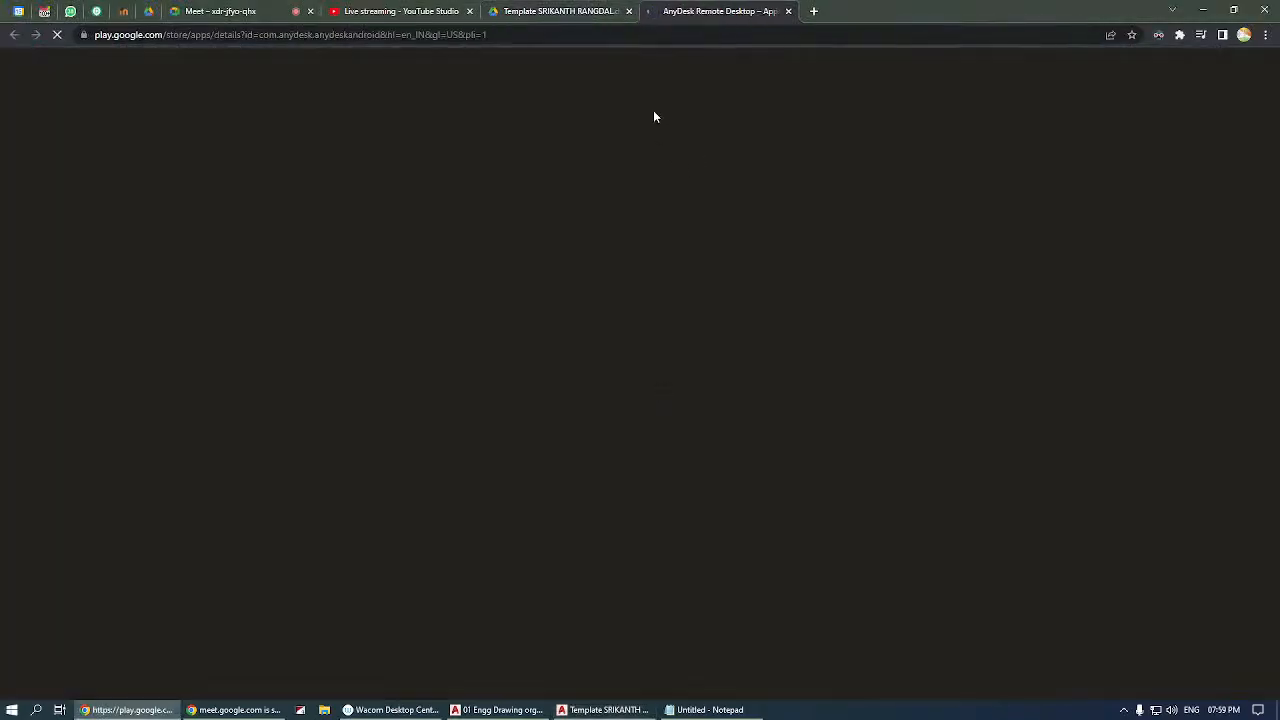
pyautogui.click(789, 11)
pyautogui.click(1203, 9)
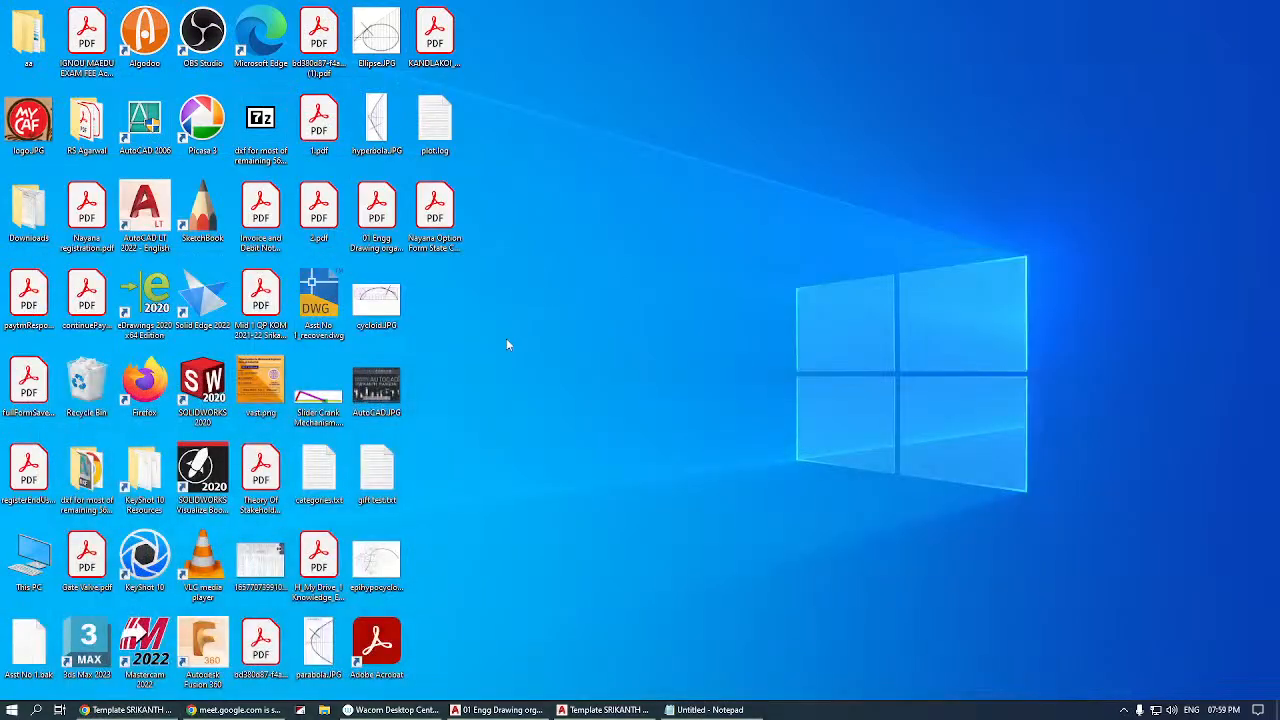
pyautogui.click(605, 710)
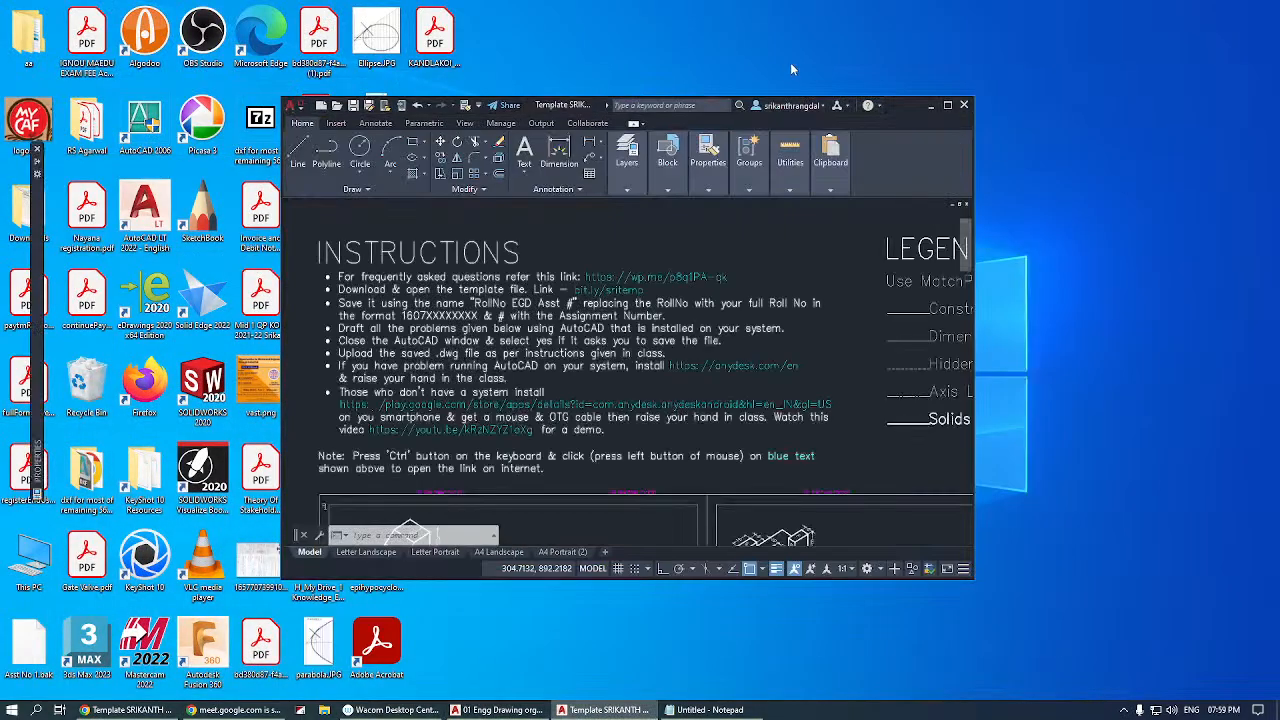
pyautogui.click(946, 106)
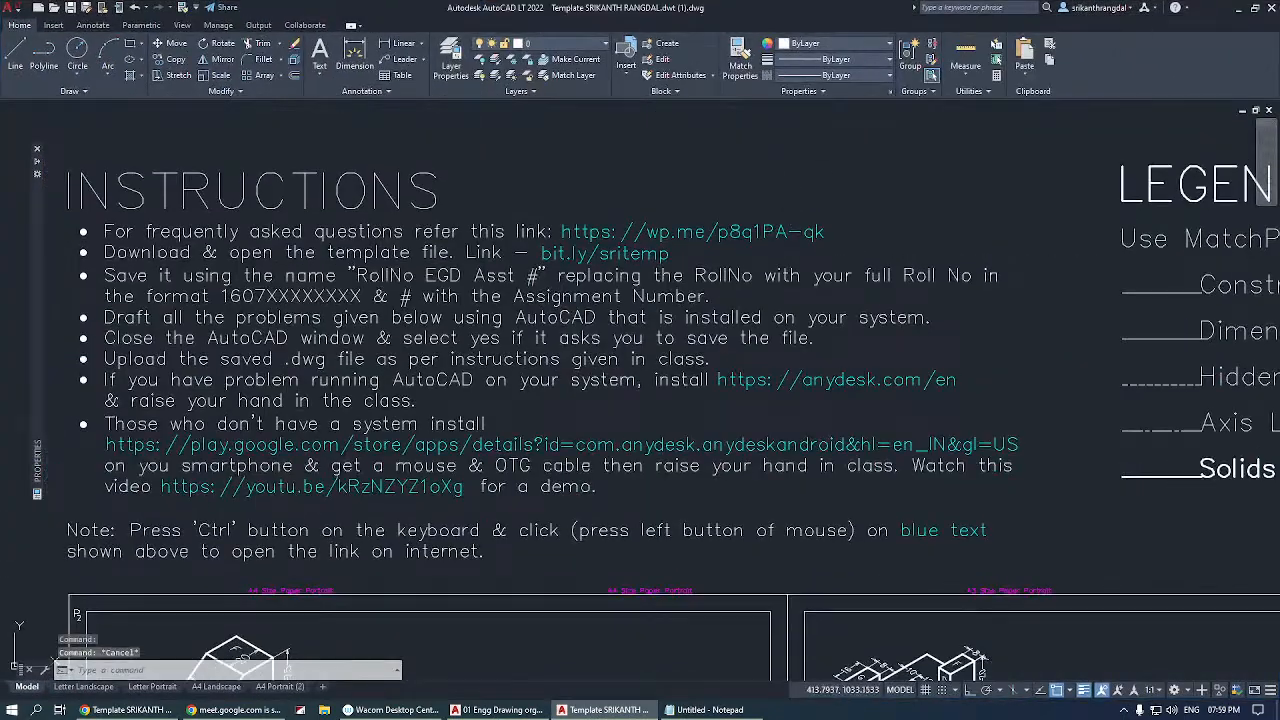
# Examine the LEGEND's line samples for construction, dimensions and text, hidden lines, axis lines and solids.
pyautogui.moveTo(1121, 287); pyautogui.dragTo(567, 253, button='middle')
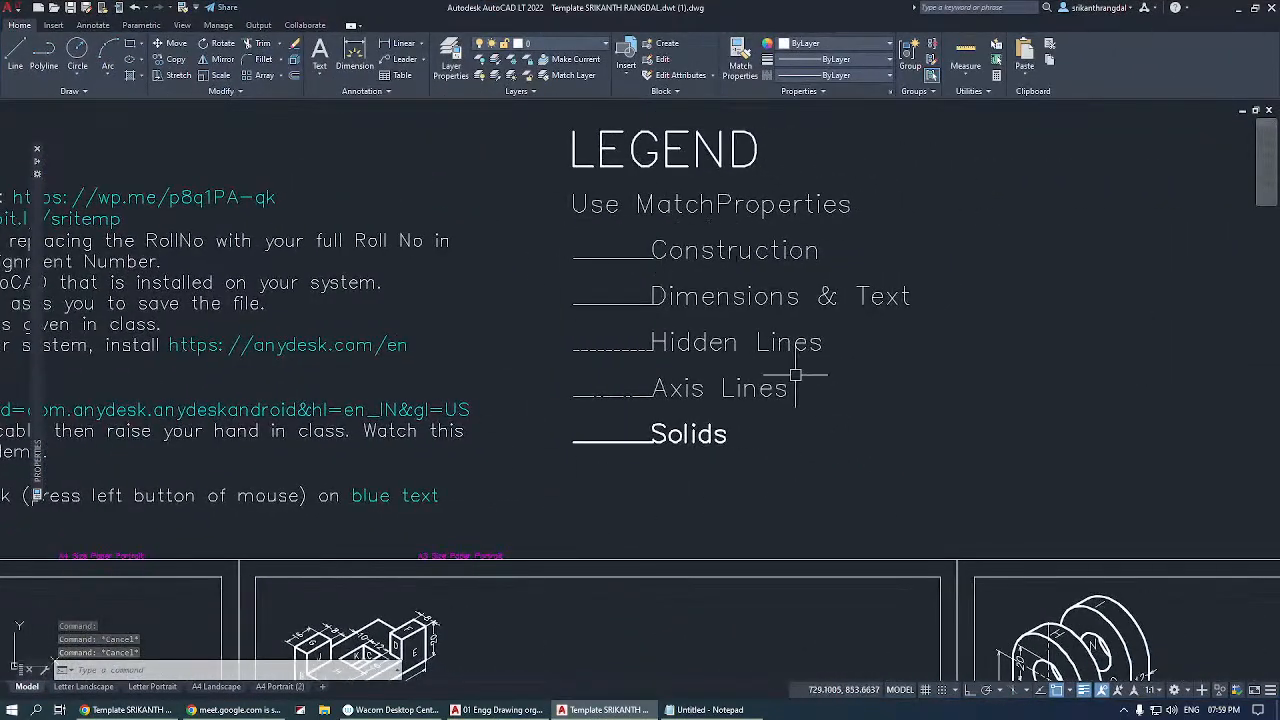
pyautogui.click(709, 254)
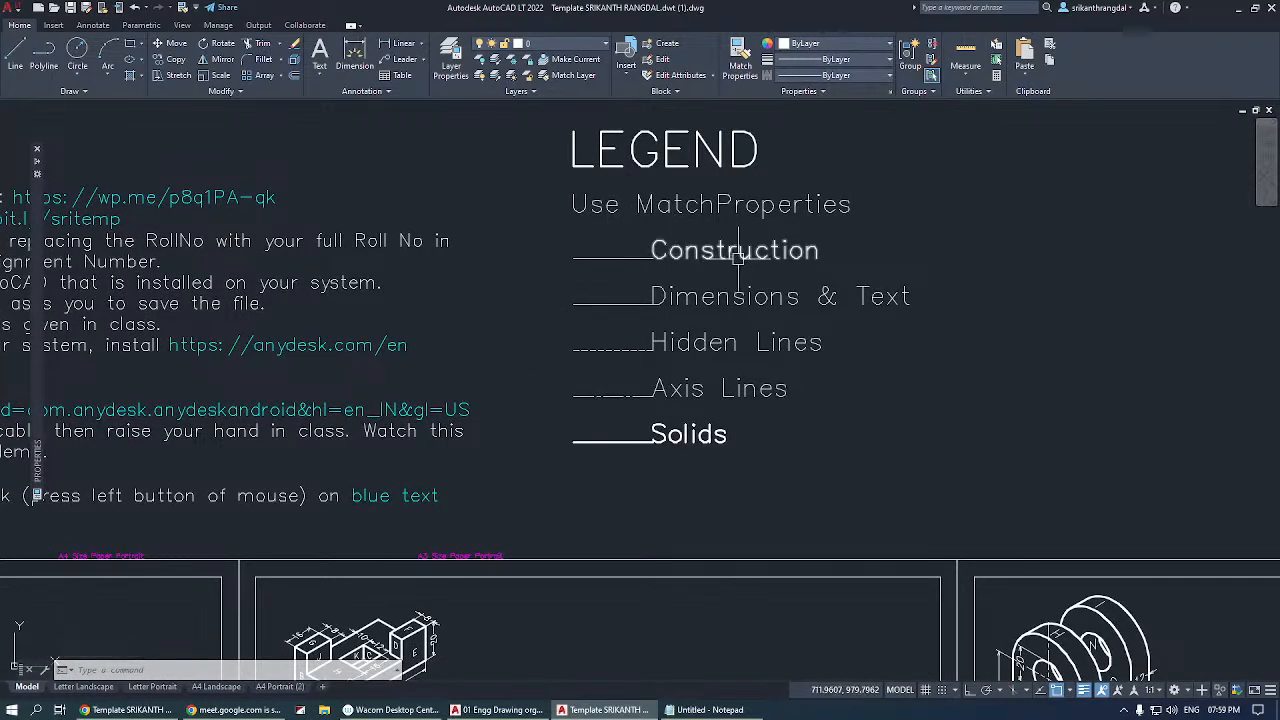
pyautogui.scroll(4, 617, 403)
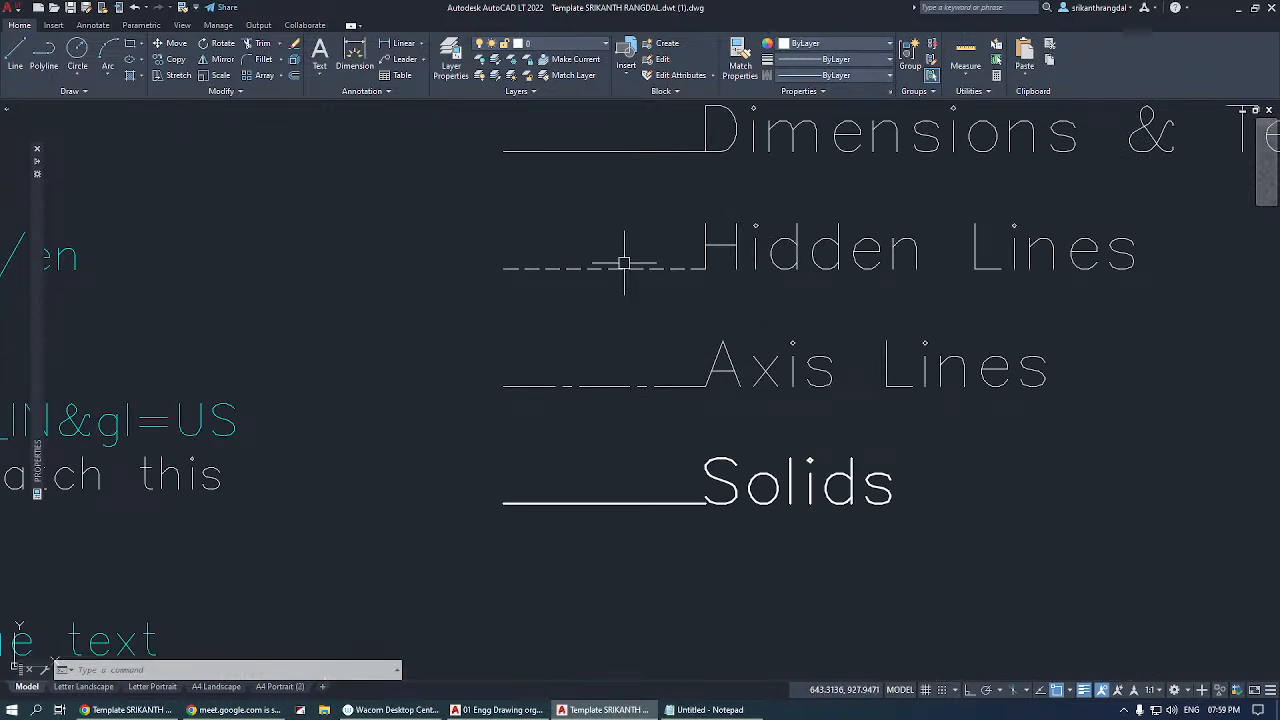
pyautogui.scroll(-2, 573, 388)
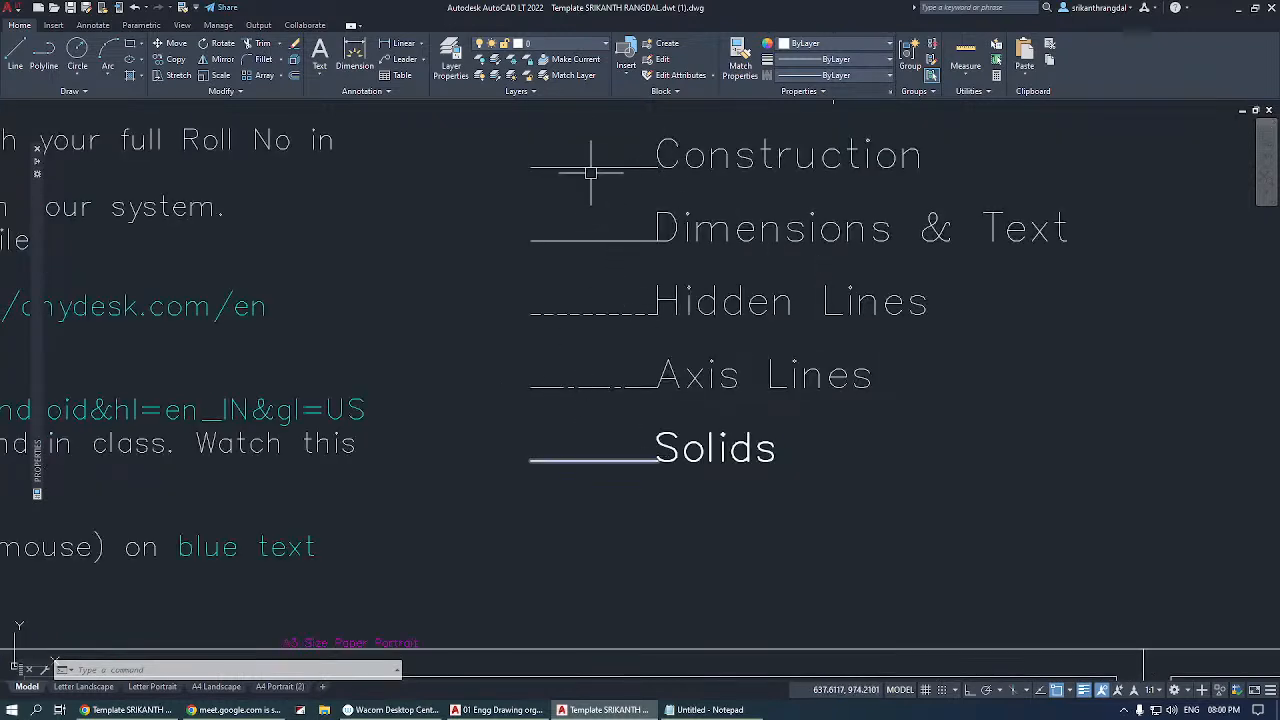
pyautogui.click(600, 124)
pyautogui.click(543, 240)
pyautogui.press('Escape')
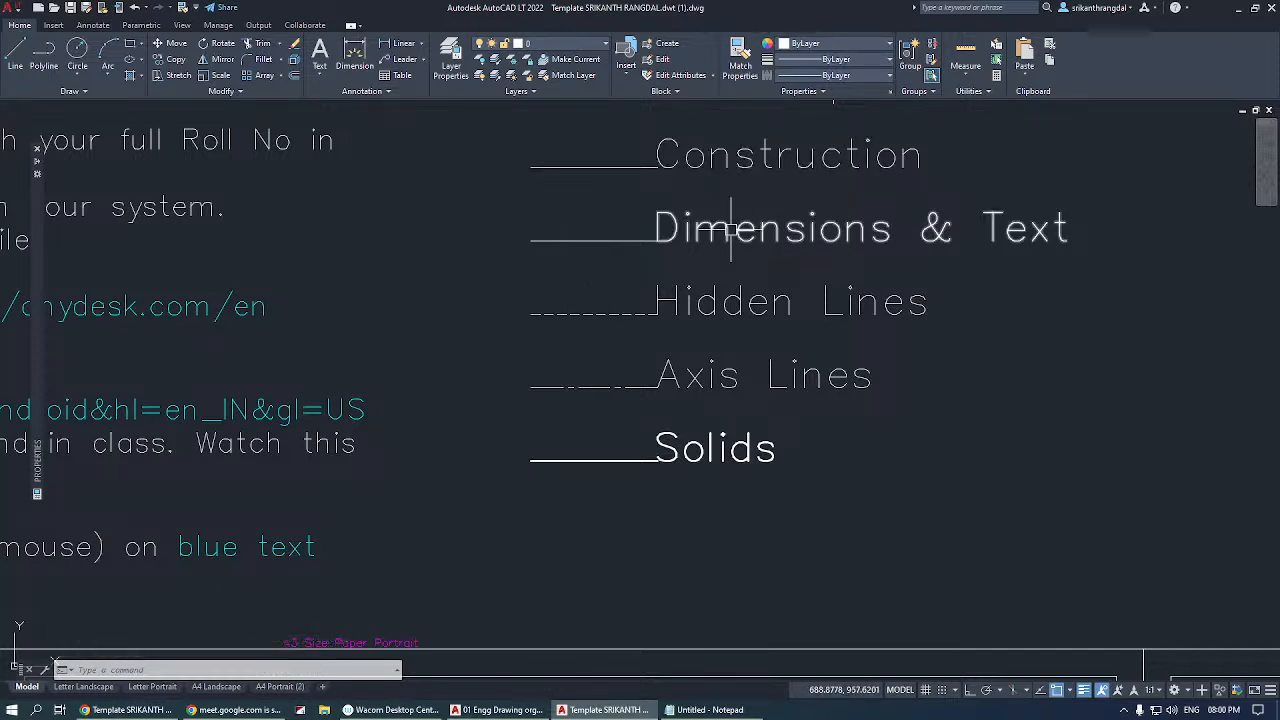
pyautogui.moveTo(731, 229)
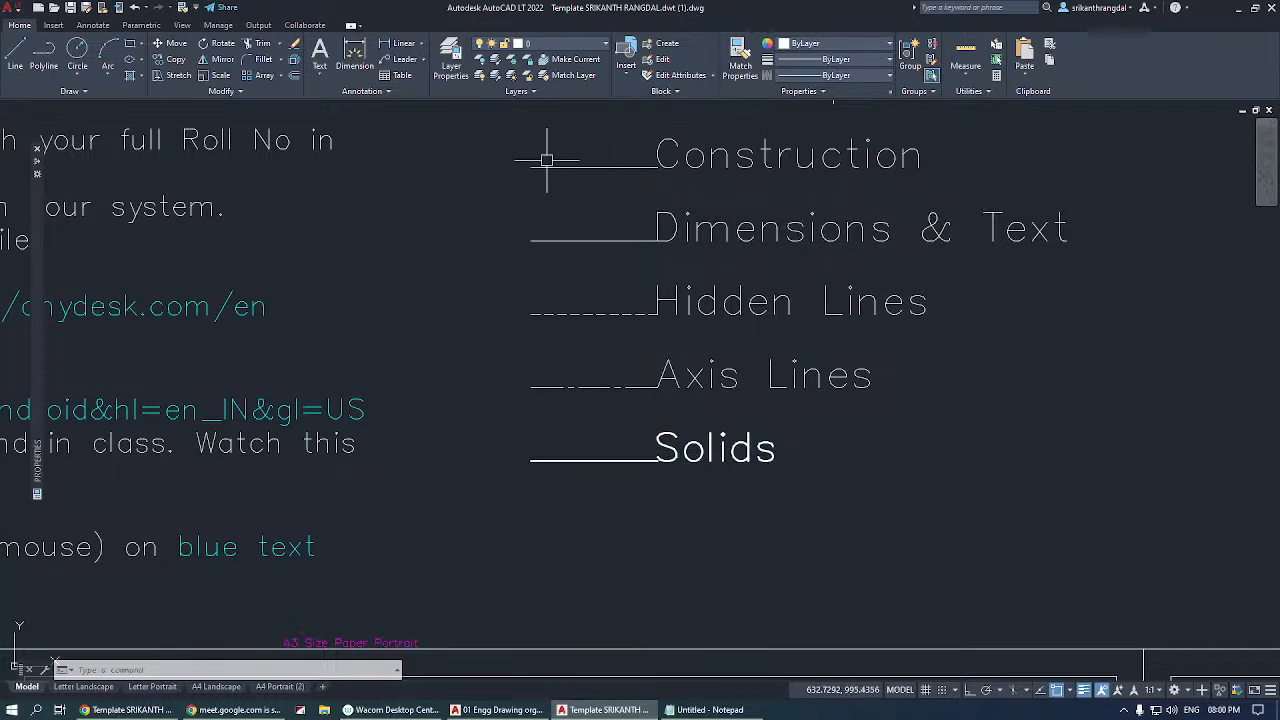
# Draw a wide rectangle beside the isometric view on the assignment 1.2 sheet, above the horizontal line.
pyautogui.scroll(-4, 862, 170)
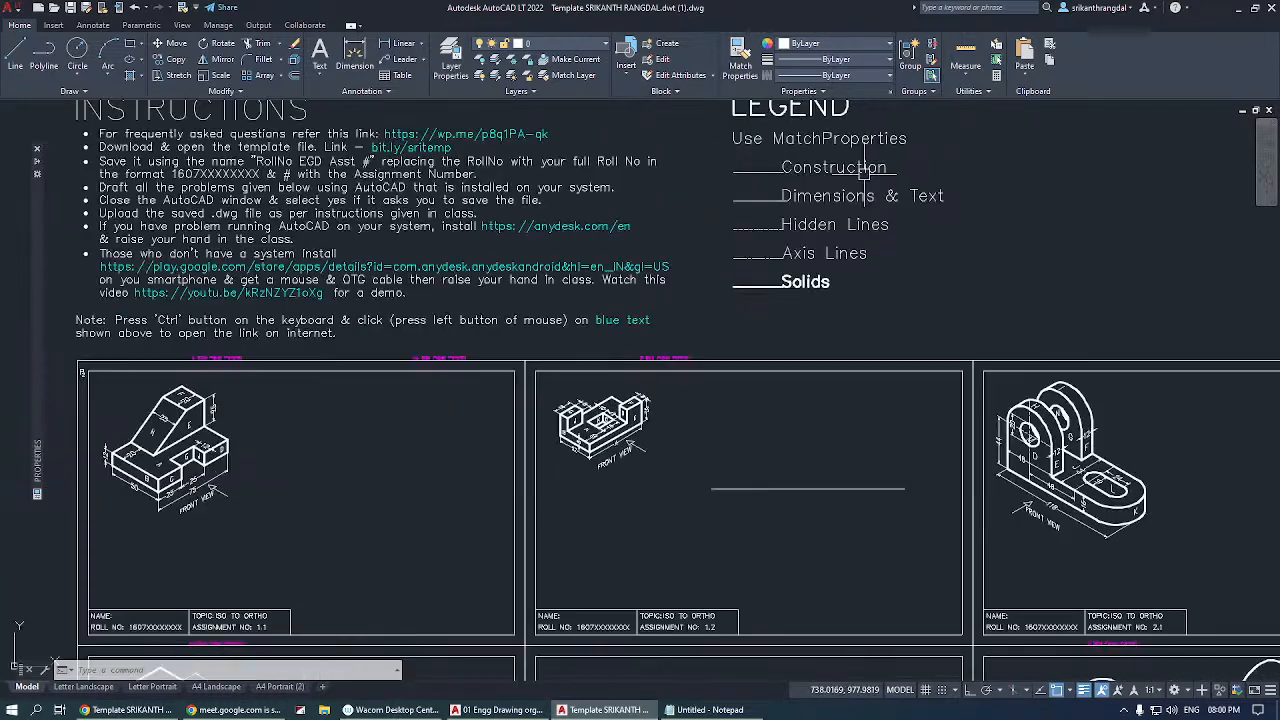
pyautogui.scroll(2, 660, 435)
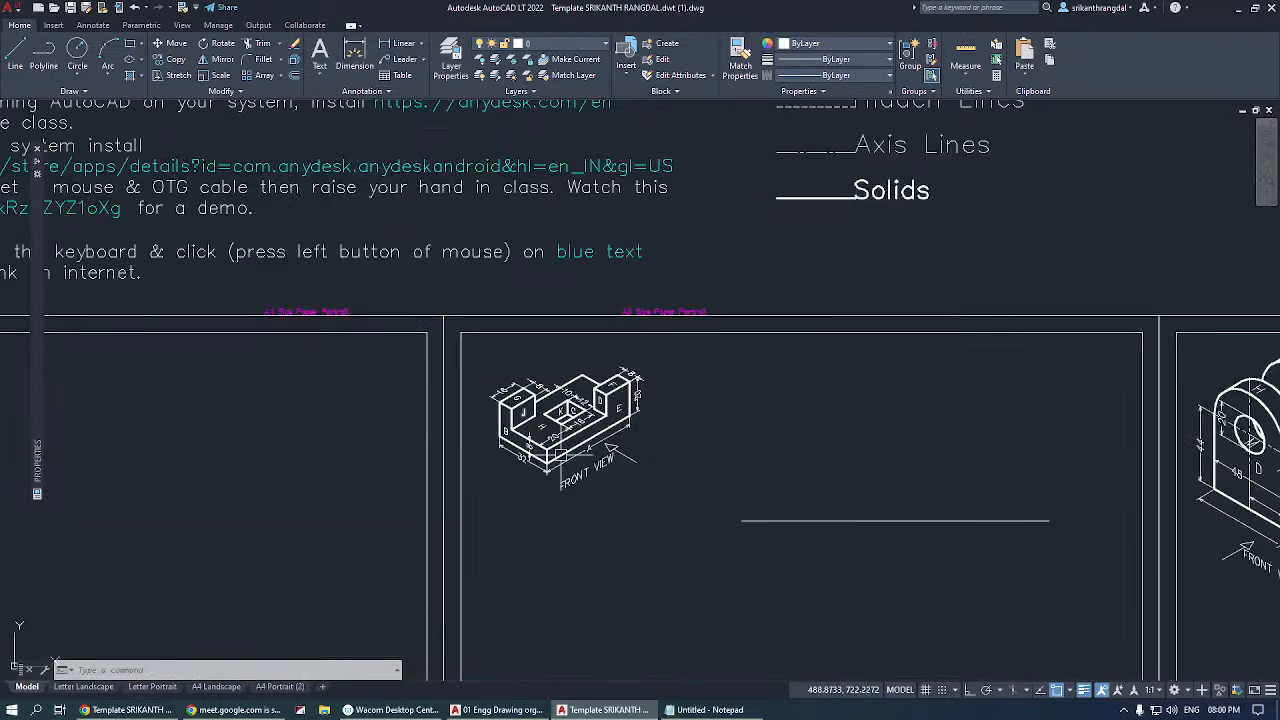
pyautogui.scroll(2, 722, 477)
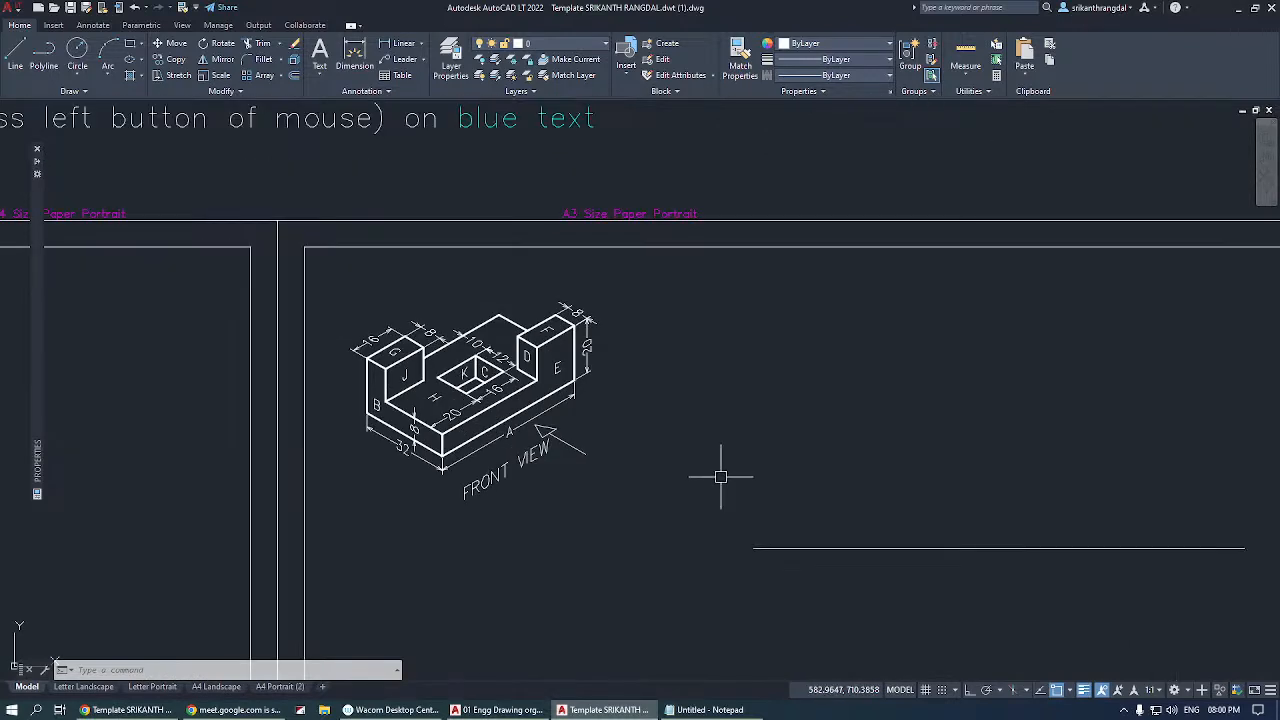
pyautogui.write('rec')
pyautogui.press('Return')
pyautogui.click(827, 337)
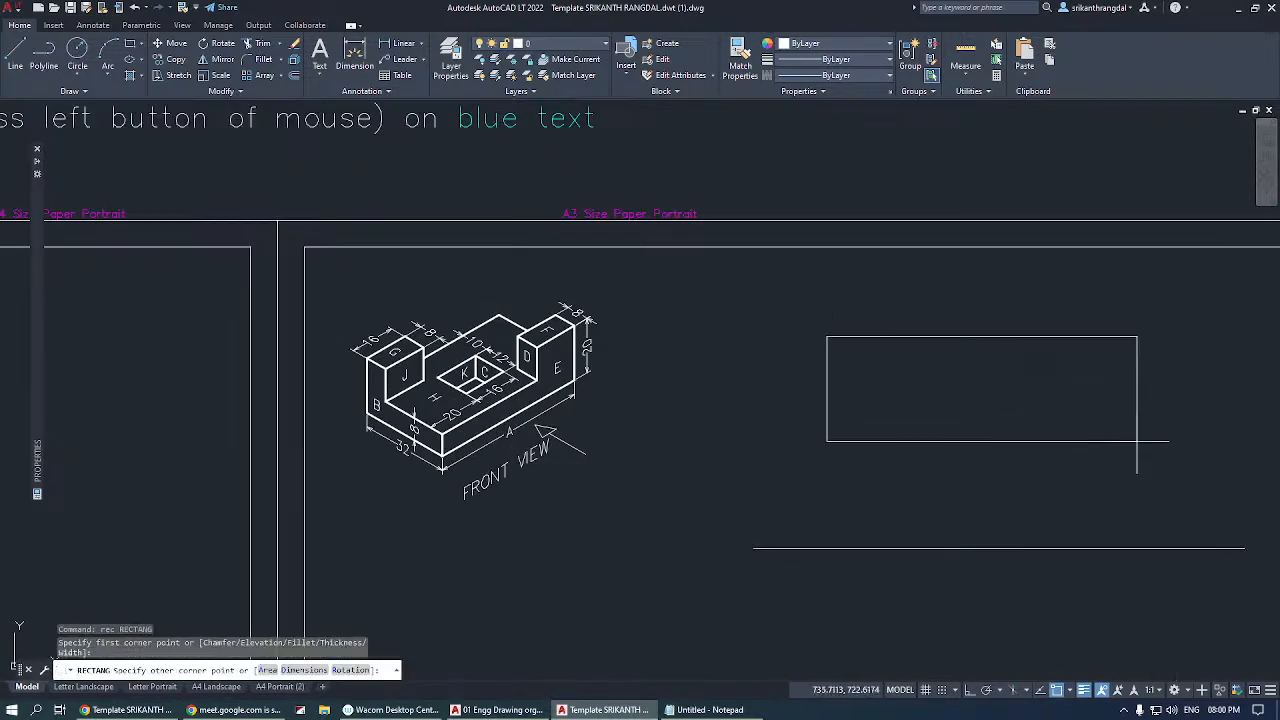
pyautogui.click(1137, 441)
# Turn on Ortho and draw two vertical lines crossing the rectangle, each extending past its upper and lower edges.
pyautogui.write('l')
pyautogui.press('Return')
pyautogui.click(1061, 321)
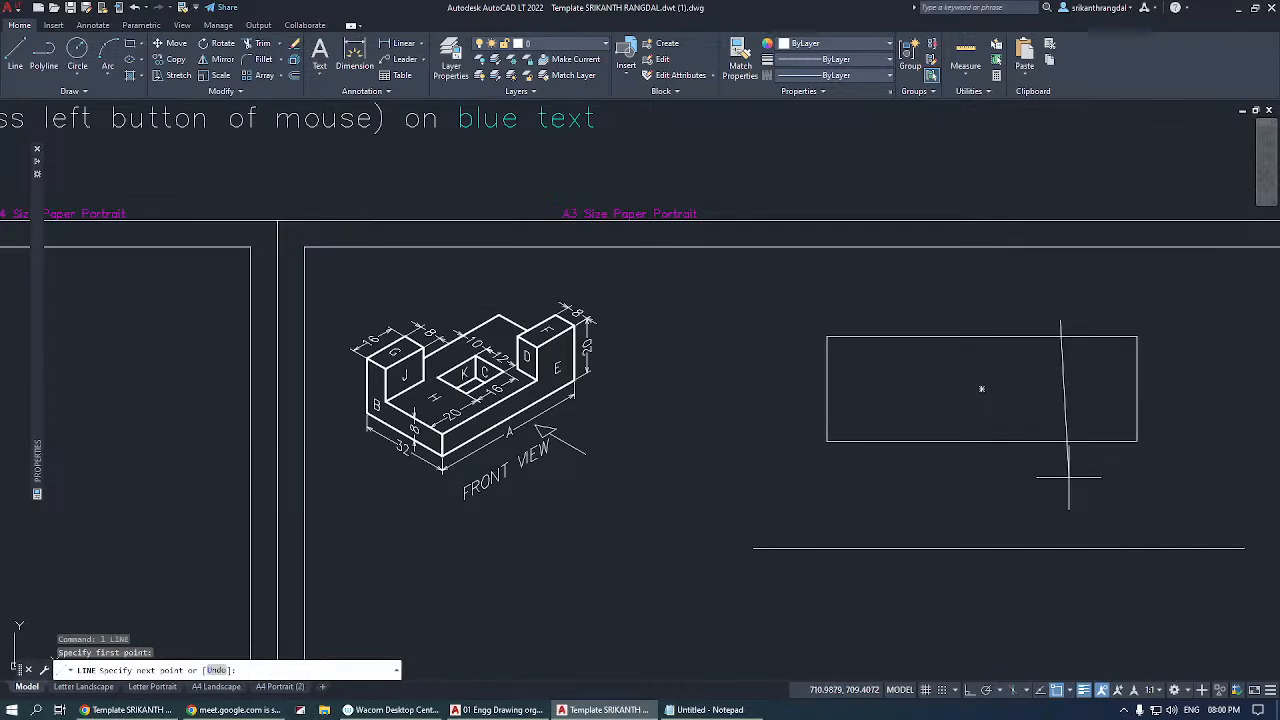
pyautogui.click(969, 689)
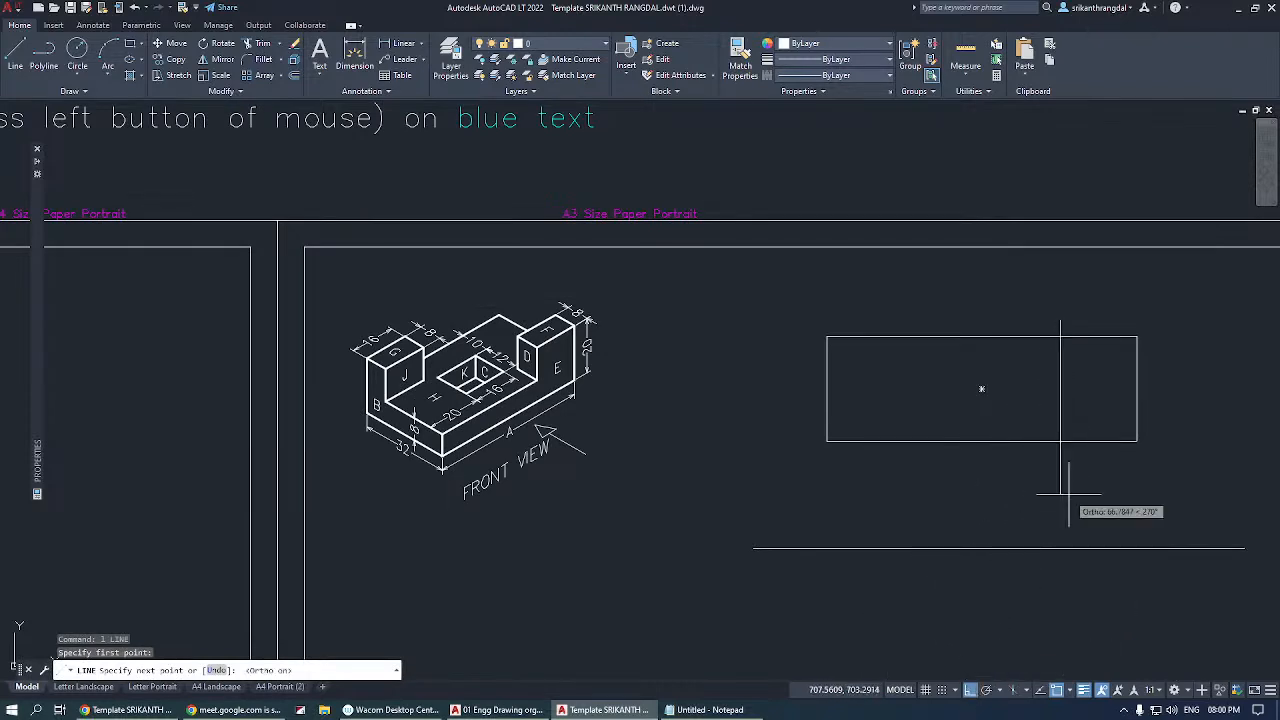
pyautogui.click(1061, 453)
pyautogui.press('Return')
pyautogui.press('Return')
pyautogui.click(902, 478)
pyautogui.click(902, 303)
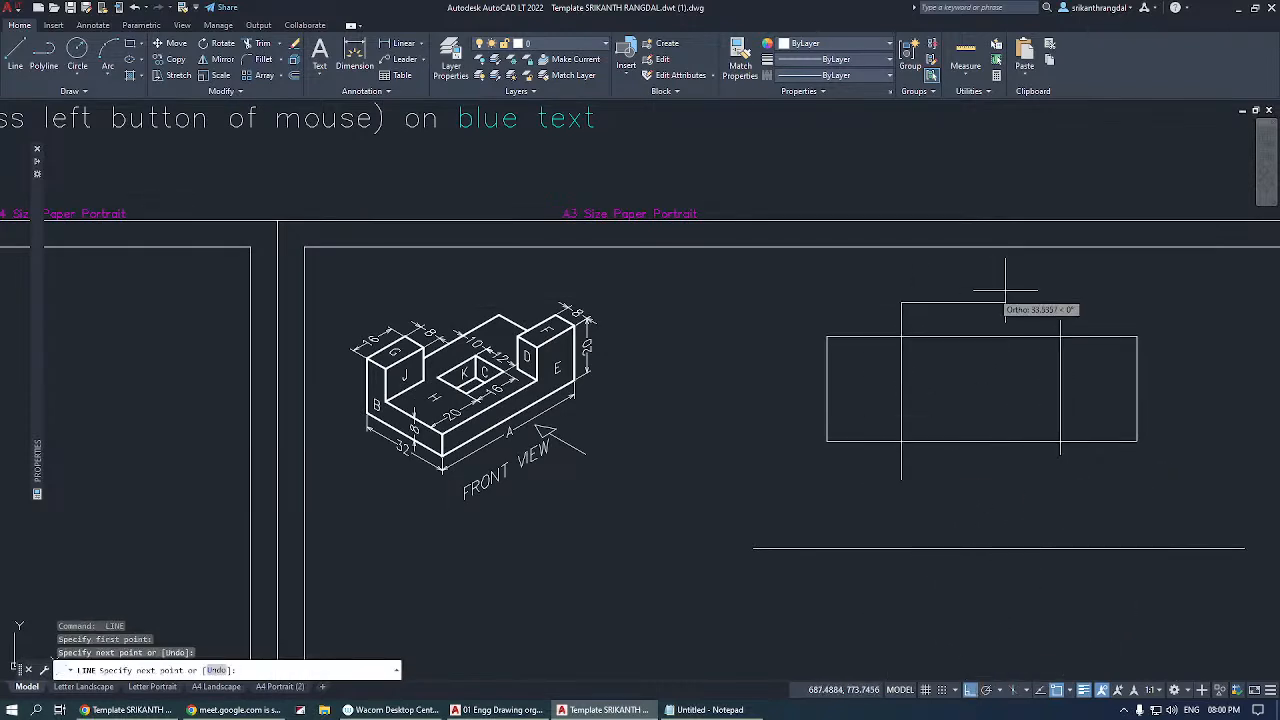
pyautogui.press('Return')
# Trim the ends of both vertical lines that project beyond the rectangle.
pyautogui.write('tr')
pyautogui.press('Return')
pyautogui.click(1100, 281)
pyautogui.click(845, 328)
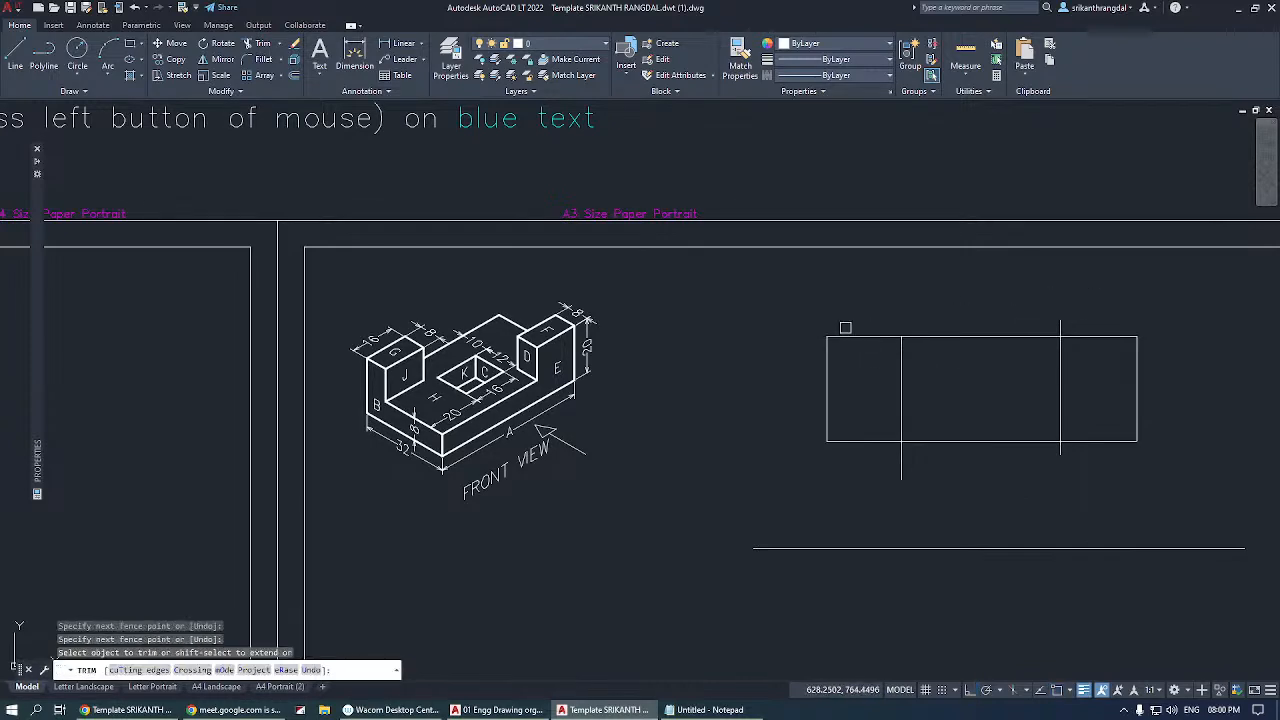
pyautogui.click(1064, 323)
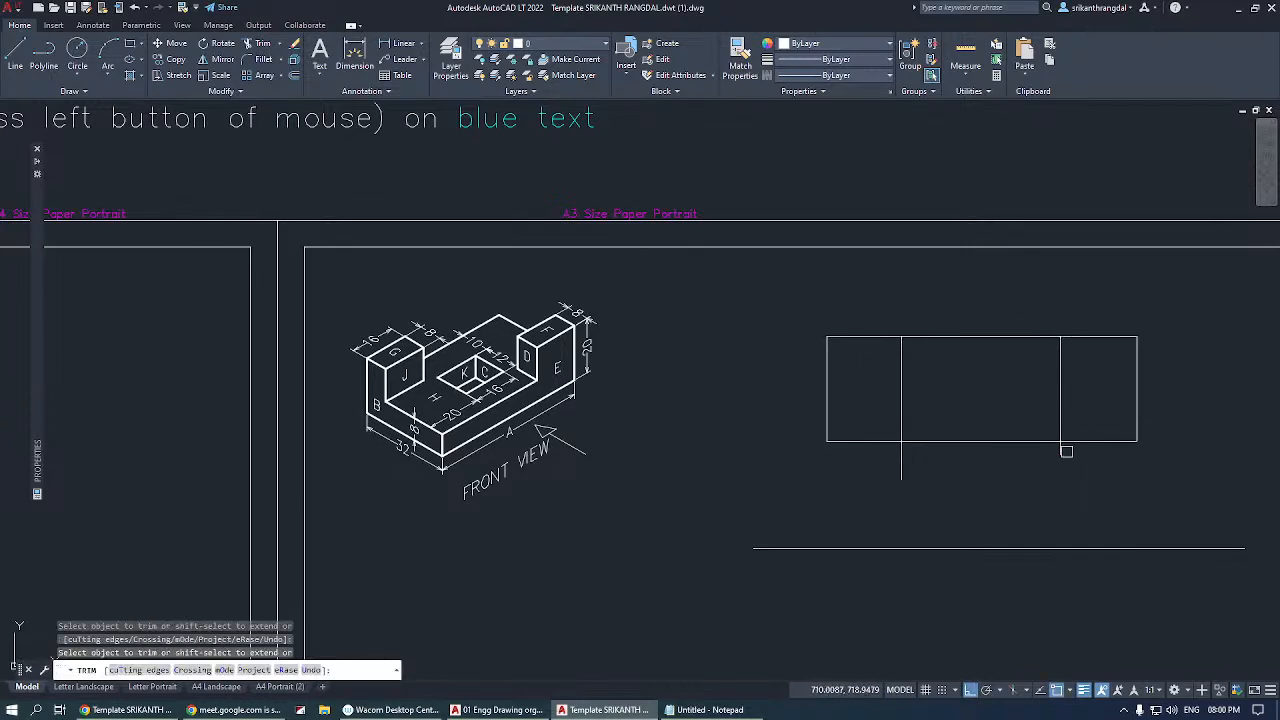
pyautogui.click(903, 461)
pyautogui.press('Return')
# Match the properties of the LEGEND's Solids line onto the rectangle and its two inner vertical lines.
pyautogui.scroll(-2, 647, 499)
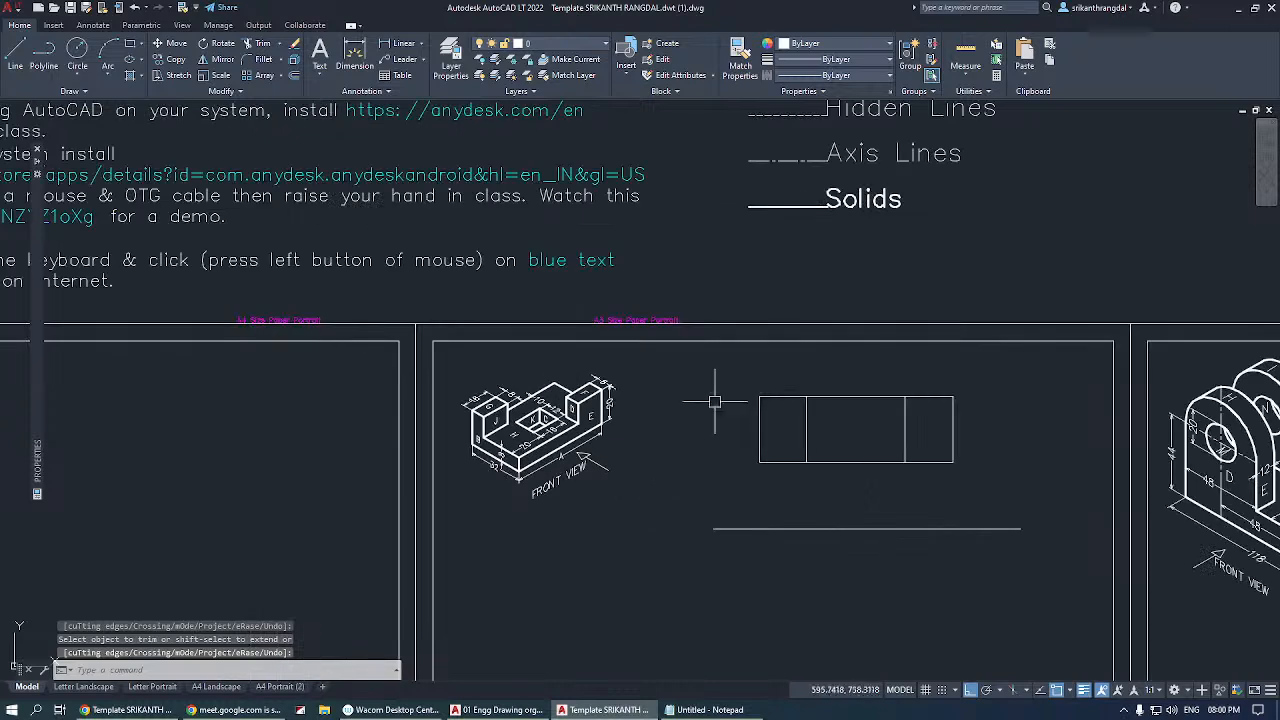
pyautogui.click(847, 430)
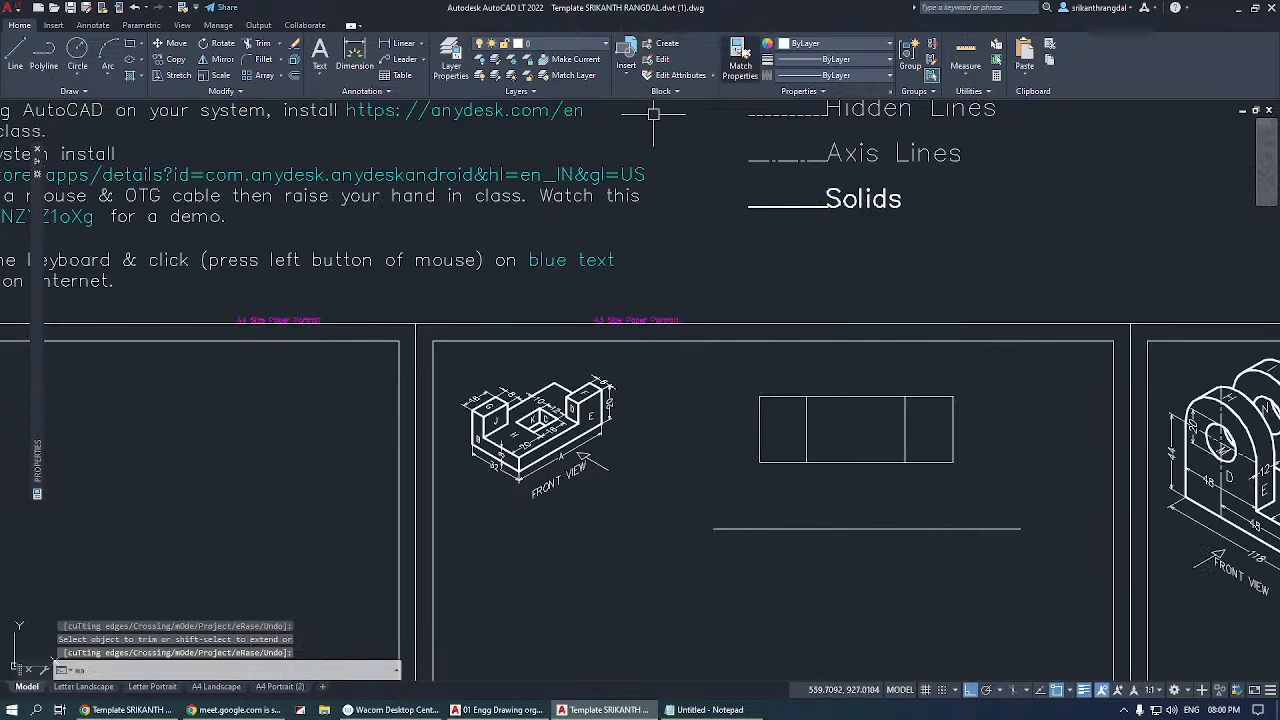
pyautogui.click(742, 52)
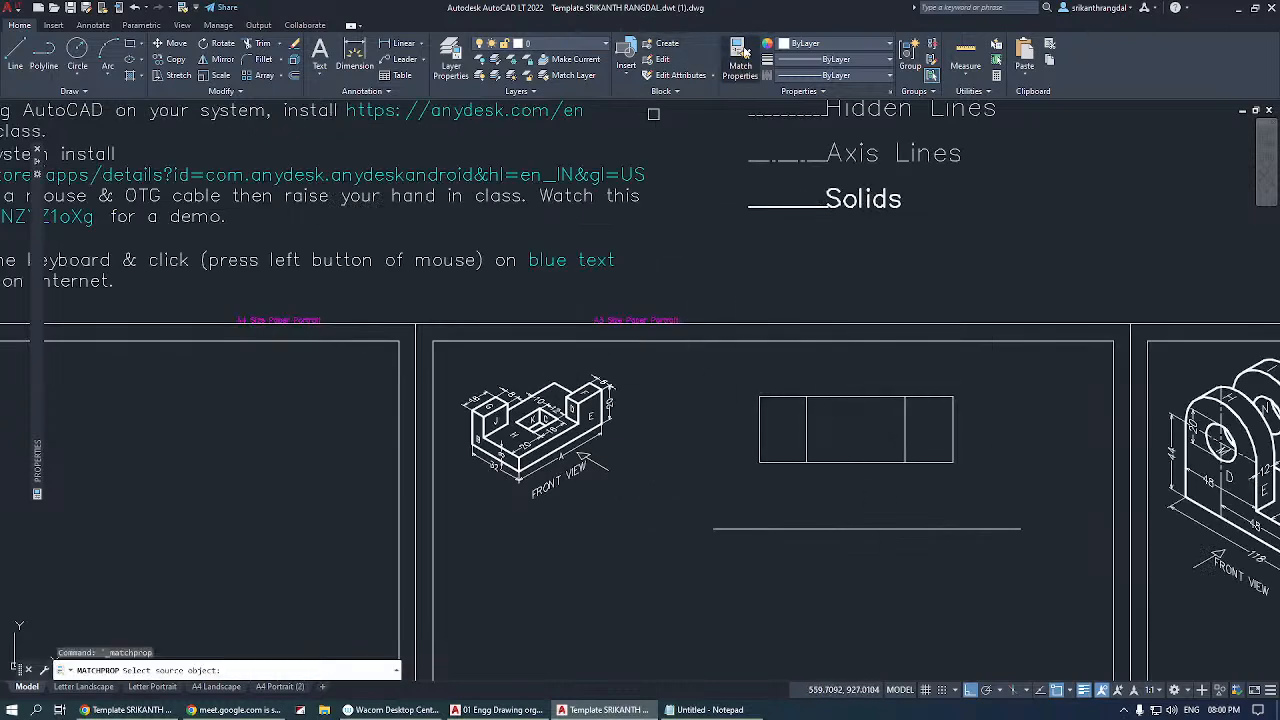
pyautogui.click(770, 206)
pyautogui.click(735, 375)
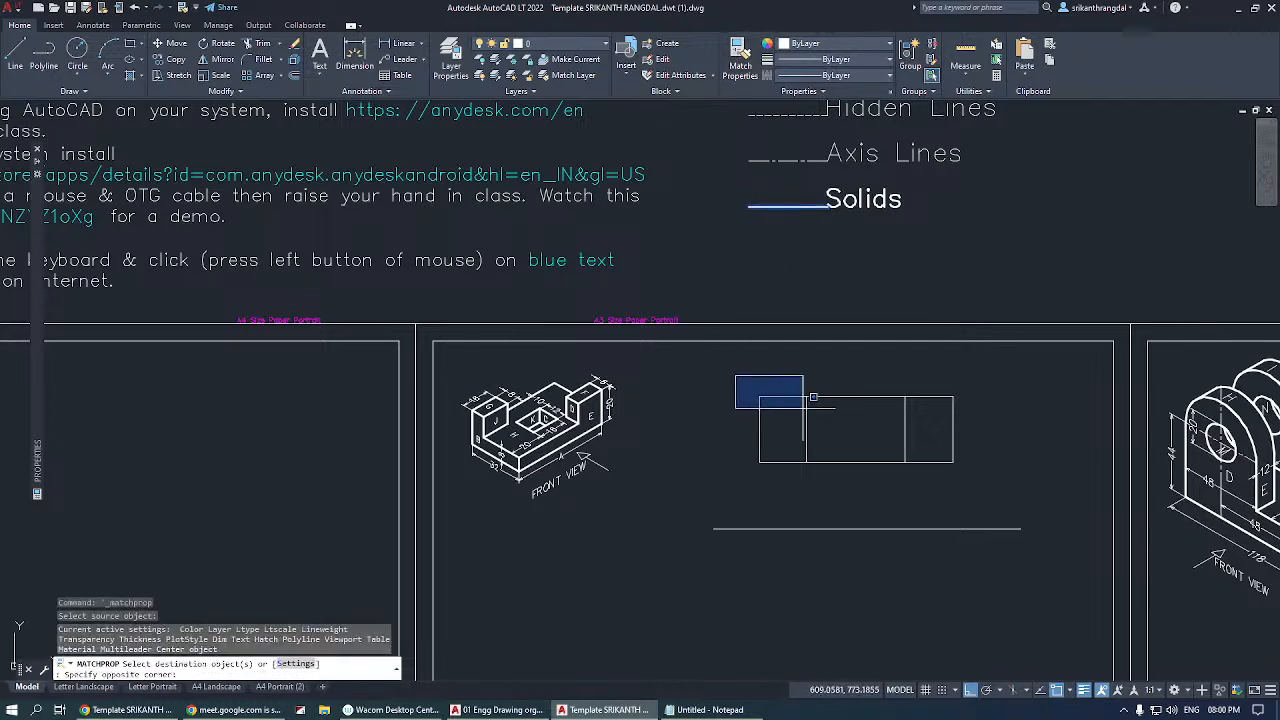
pyautogui.click(1026, 524)
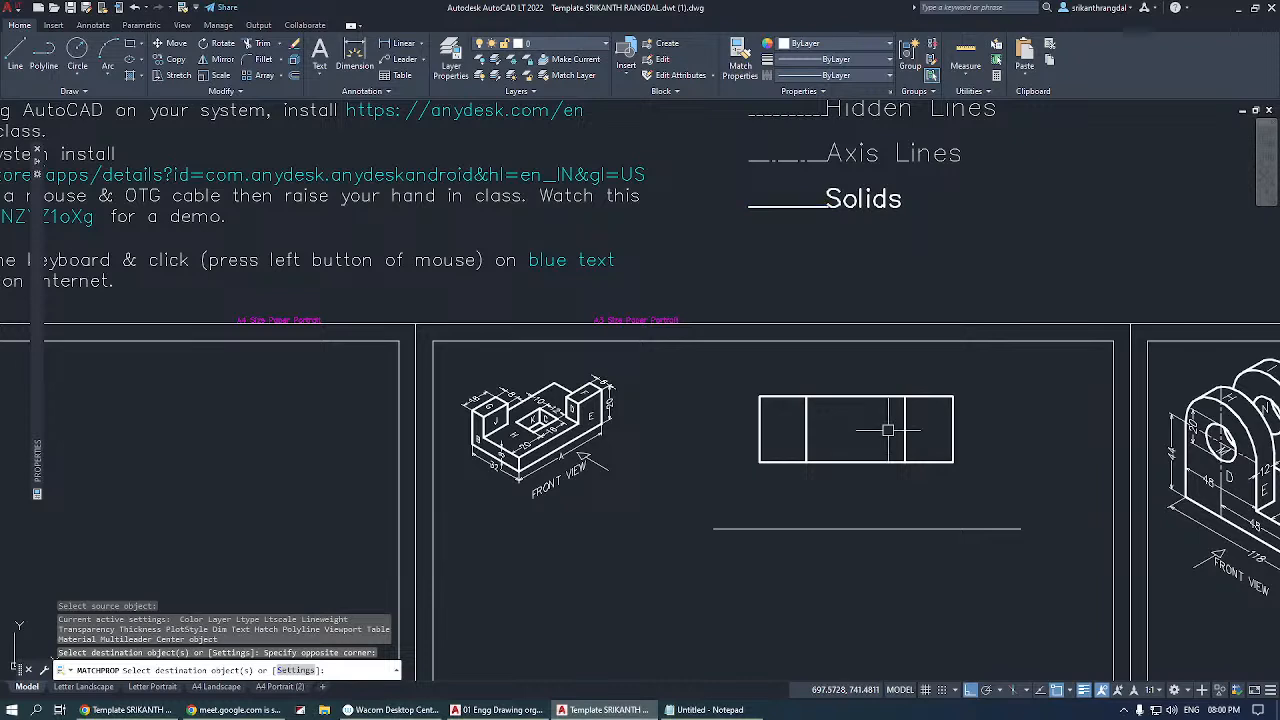
pyautogui.press('Return')
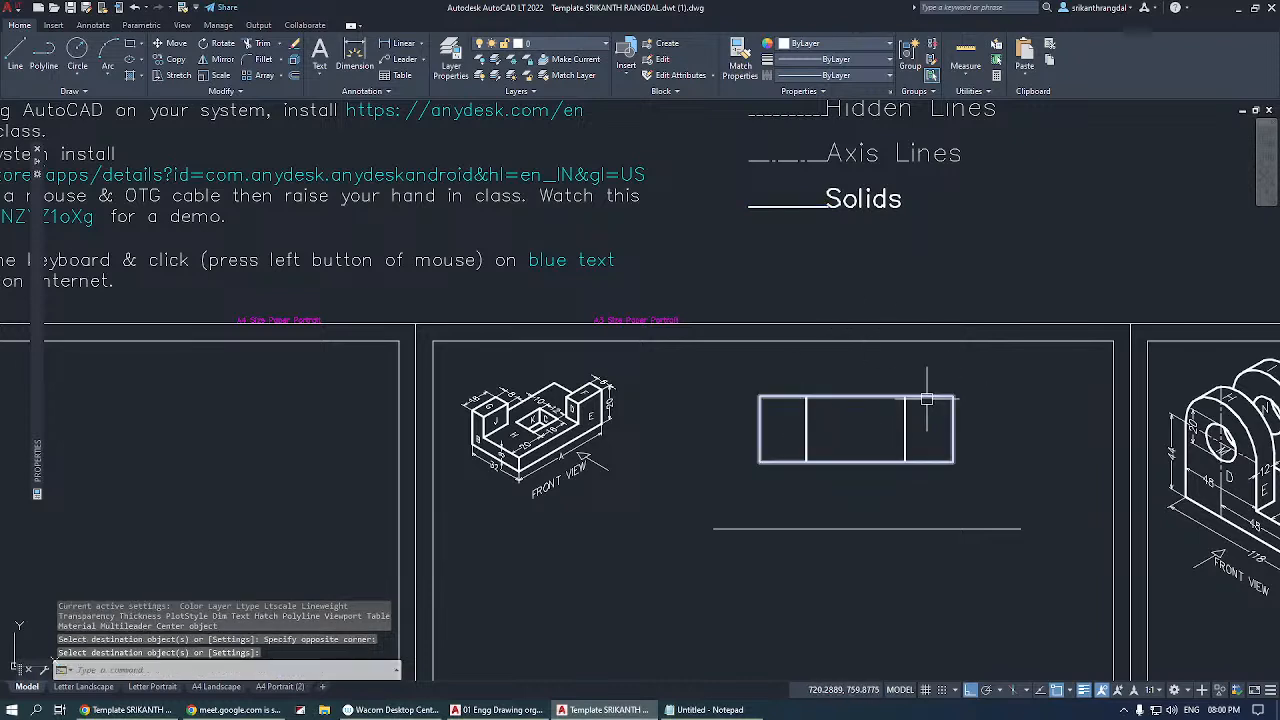
# Draw a vertical centre line from the rectangle's top midpoint to below its lower edge, and stretch its upper end above the rectangle.
pyautogui.write('l')
pyautogui.press('Return')
pyautogui.click(856, 396)
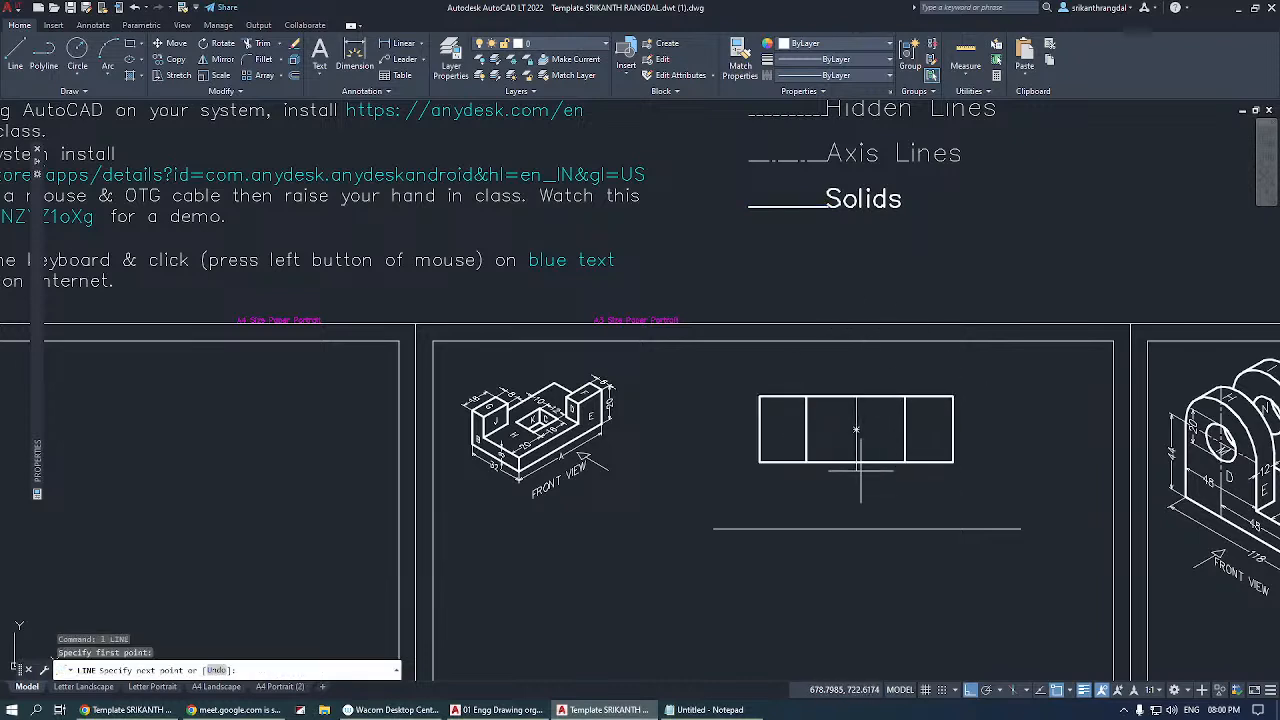
pyautogui.click(855, 481)
pyautogui.press('Return')
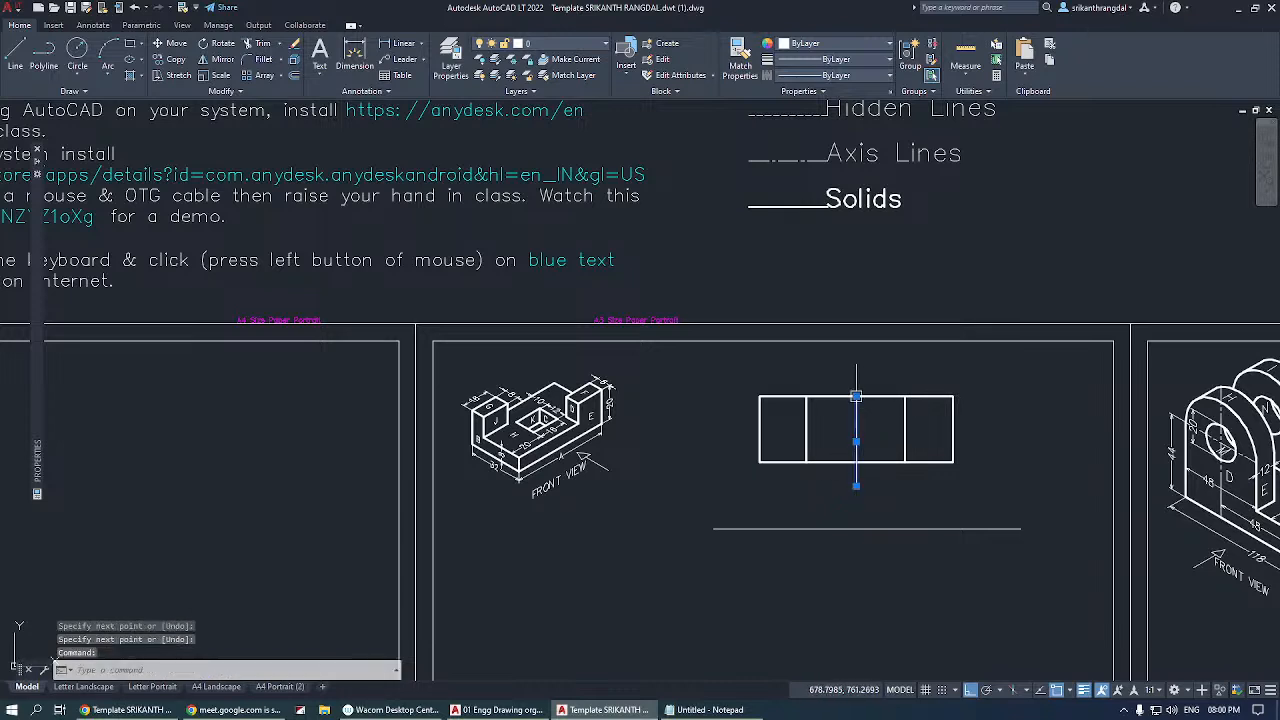
pyautogui.click(856, 396)
pyautogui.press('Escape')
pyautogui.press('Escape')
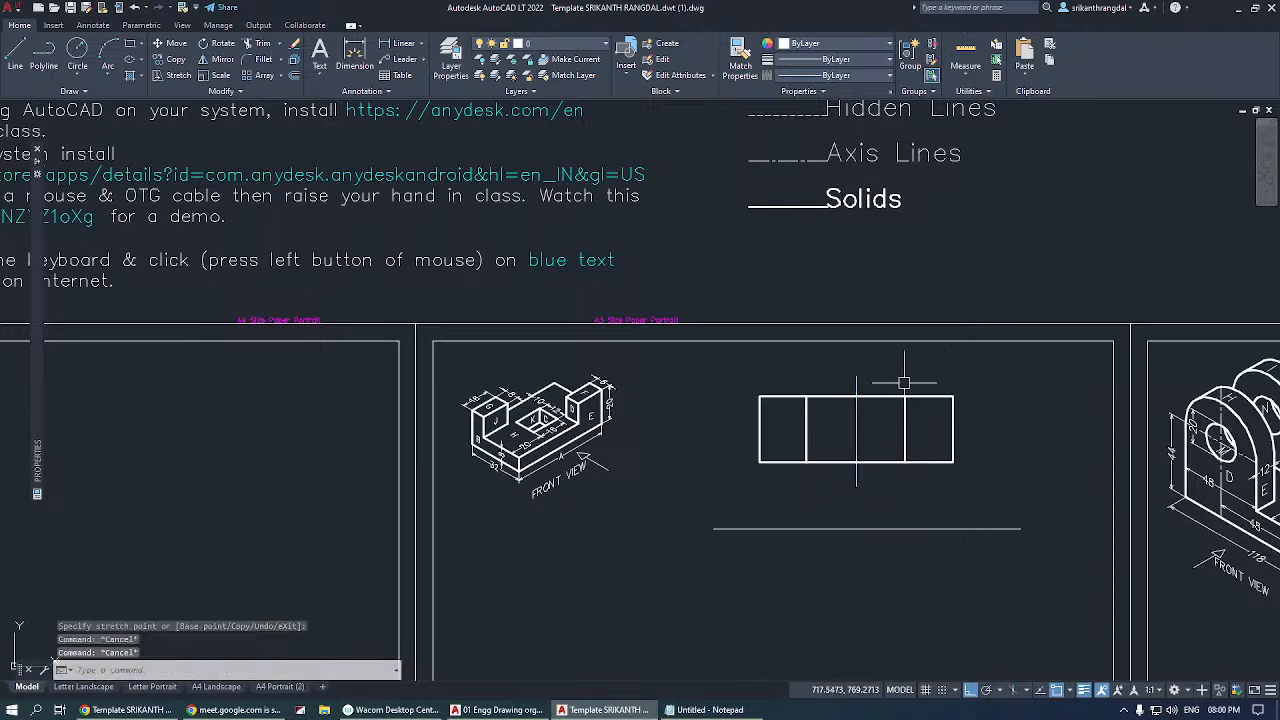
# Match the properties of the LEGEND's Axis Lines sample onto the rectangle's vertical centre line.
pyautogui.click(740, 58)
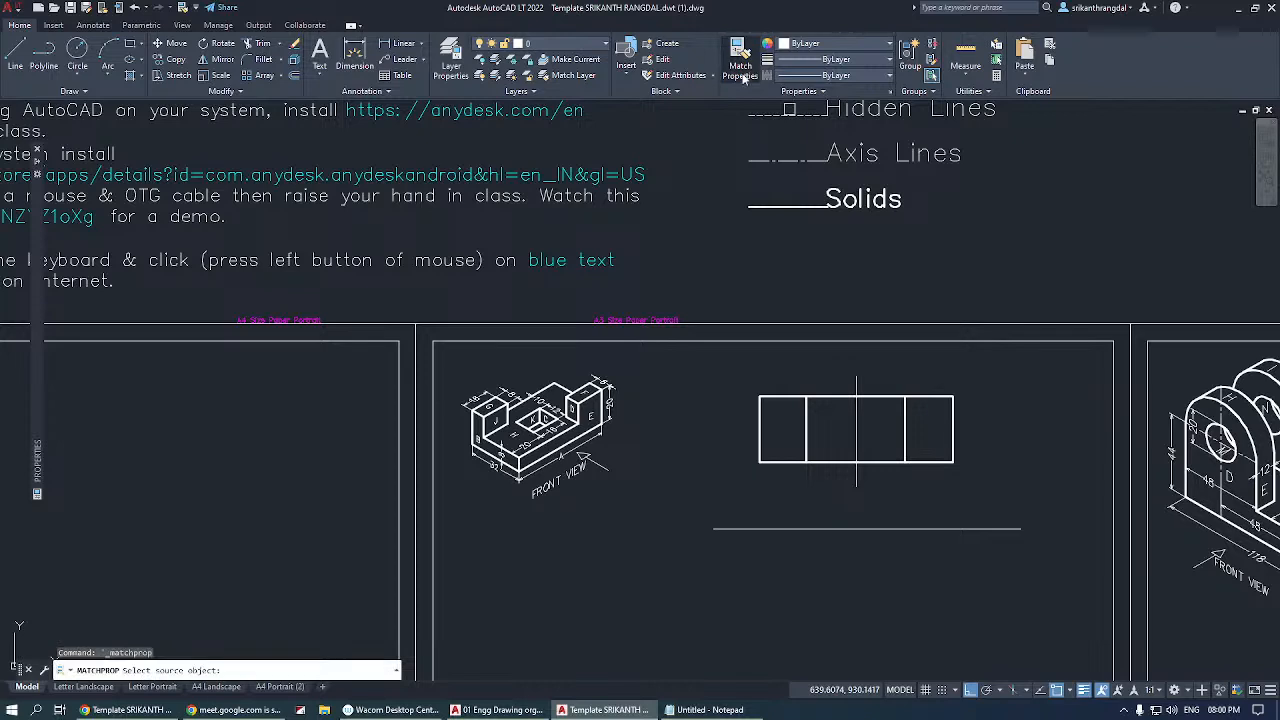
pyautogui.click(790, 157)
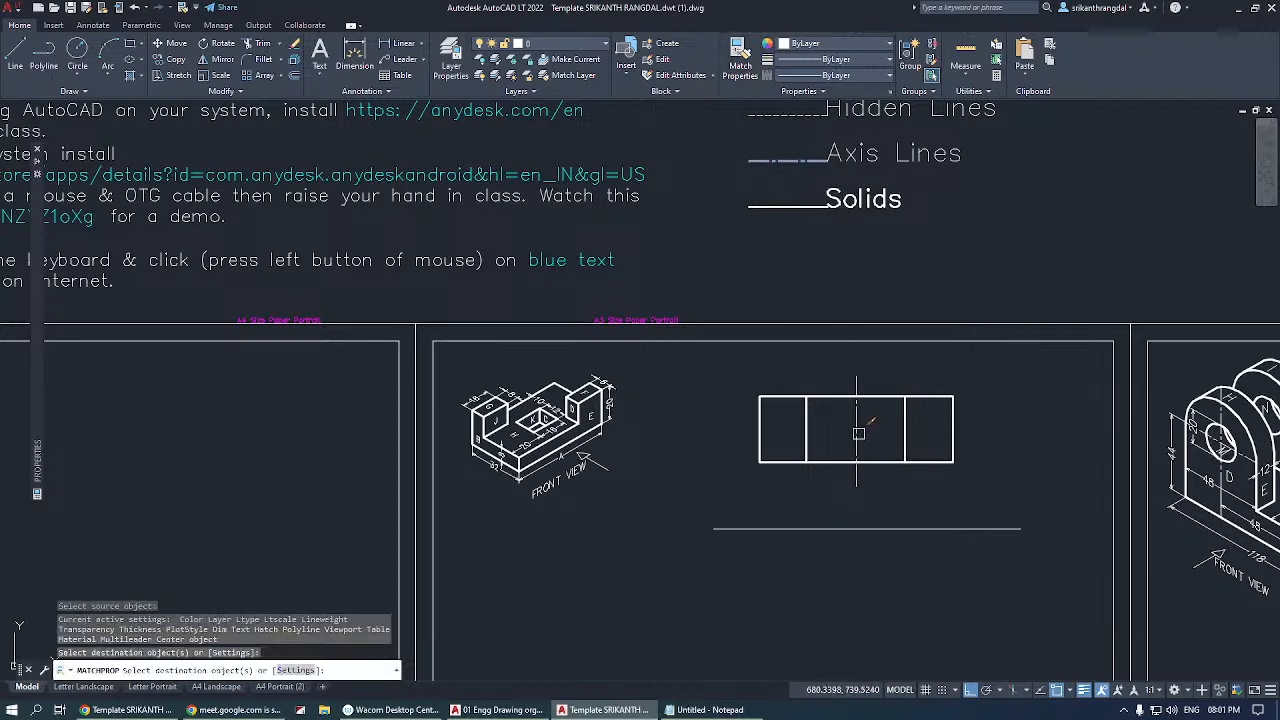
pyautogui.click(958, 398)
pyautogui.press('Return')
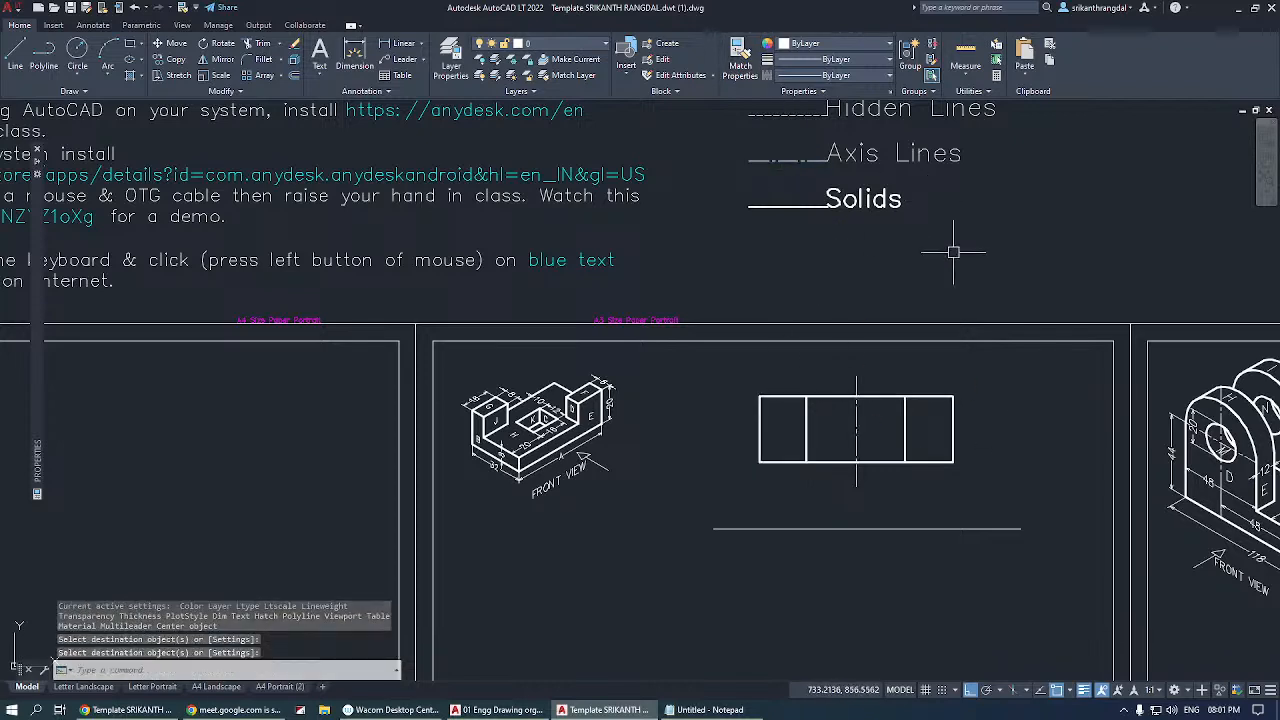
# Compare the sample rectangle's solid and centre lines with the line samples in the LEGEND.
pyautogui.click(822, 160)
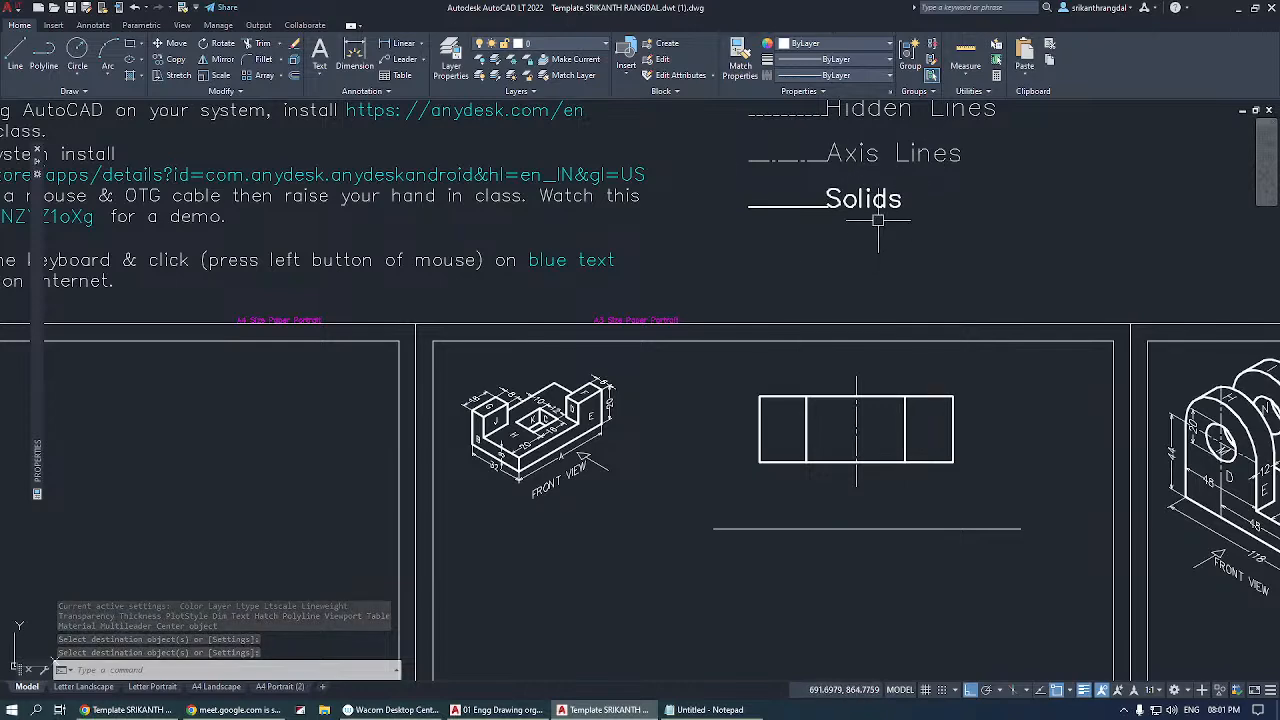
pyautogui.scroll(-3, 880, 235)
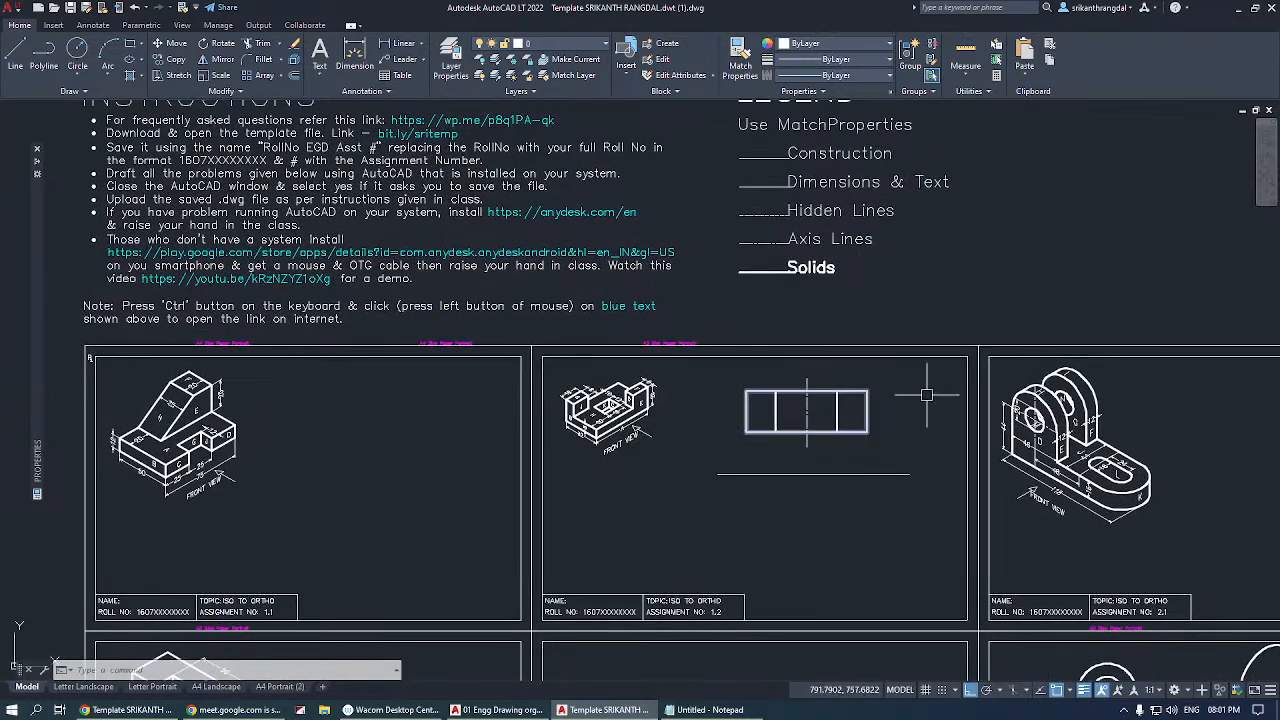
pyautogui.scroll(4, 837, 473)
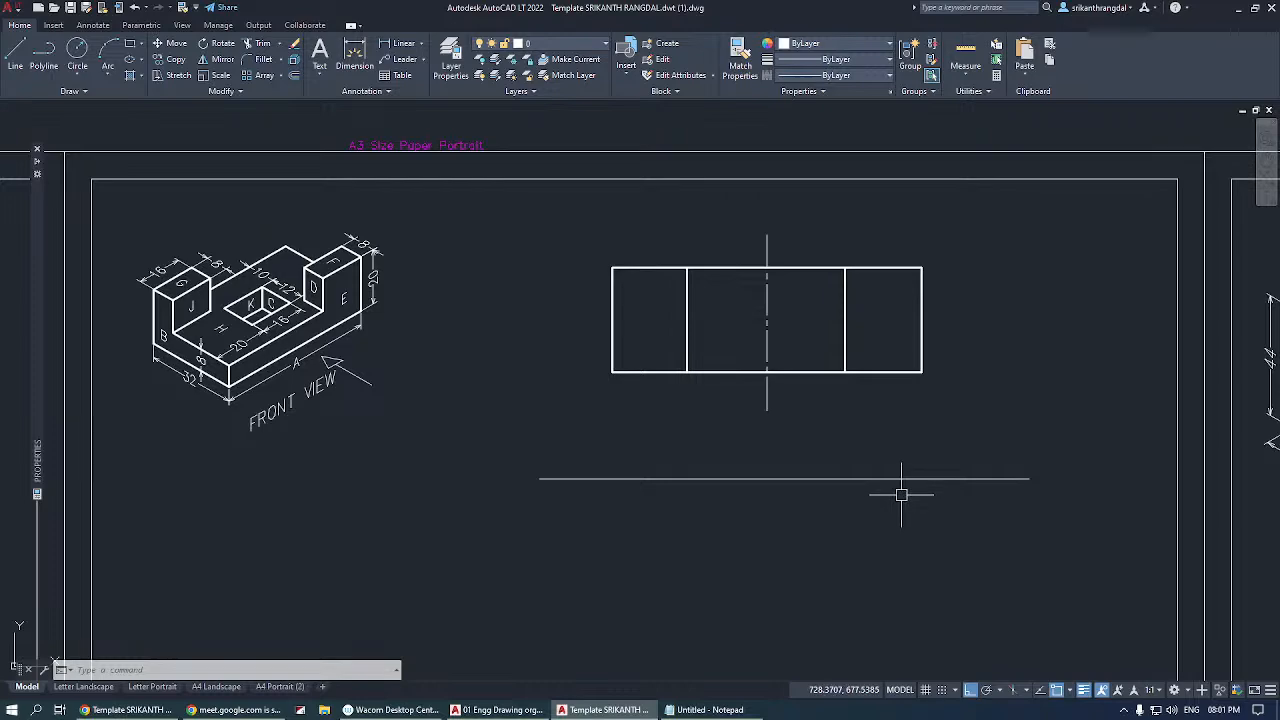
pyautogui.scroll(-2, 897, 502)
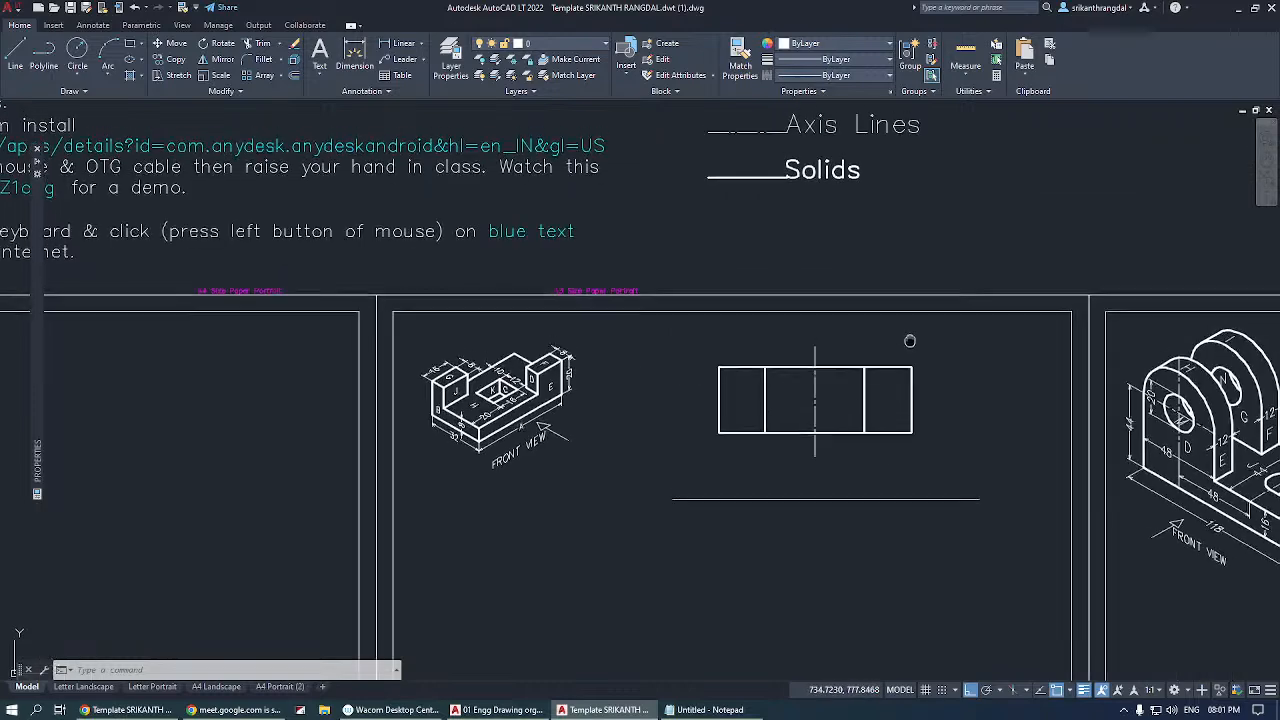
pyautogui.moveTo(906, 337); pyautogui.dragTo(857, 429, button='middle')
pyautogui.scroll(-2, 808, 429)
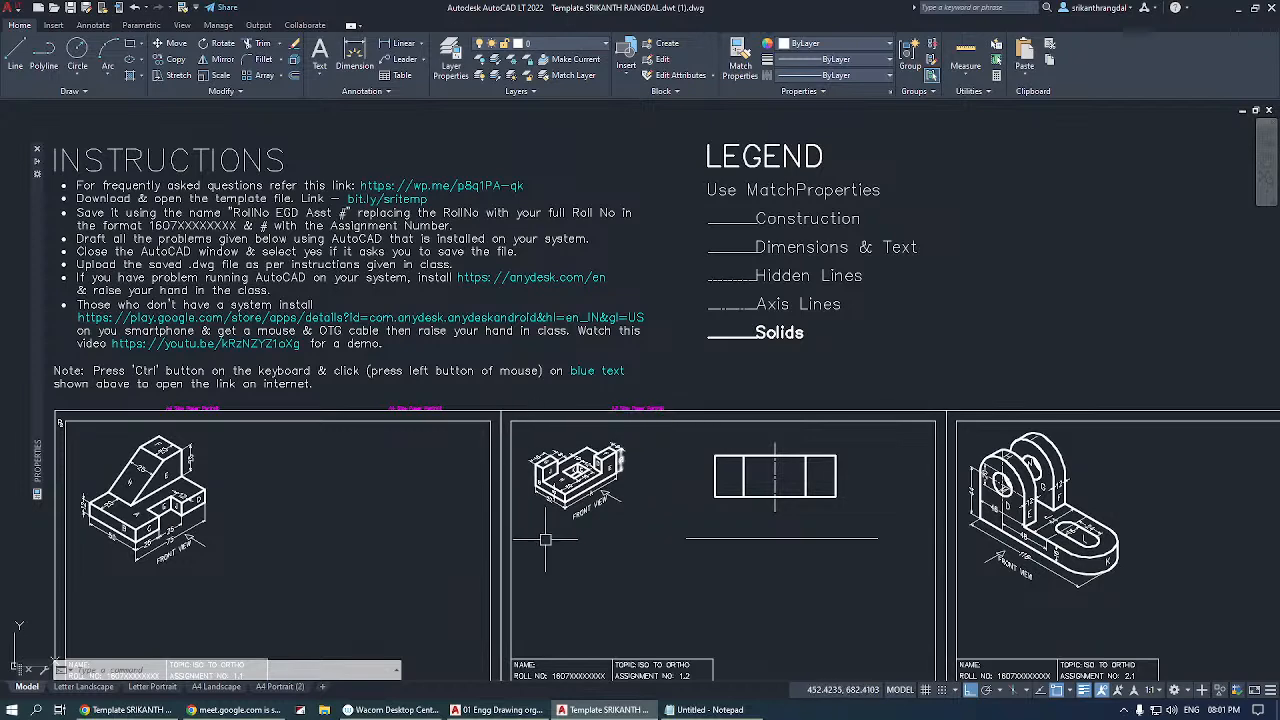
# Check which layers the template provides and review its drawing units settings without changing them.
pyautogui.click(550, 43)
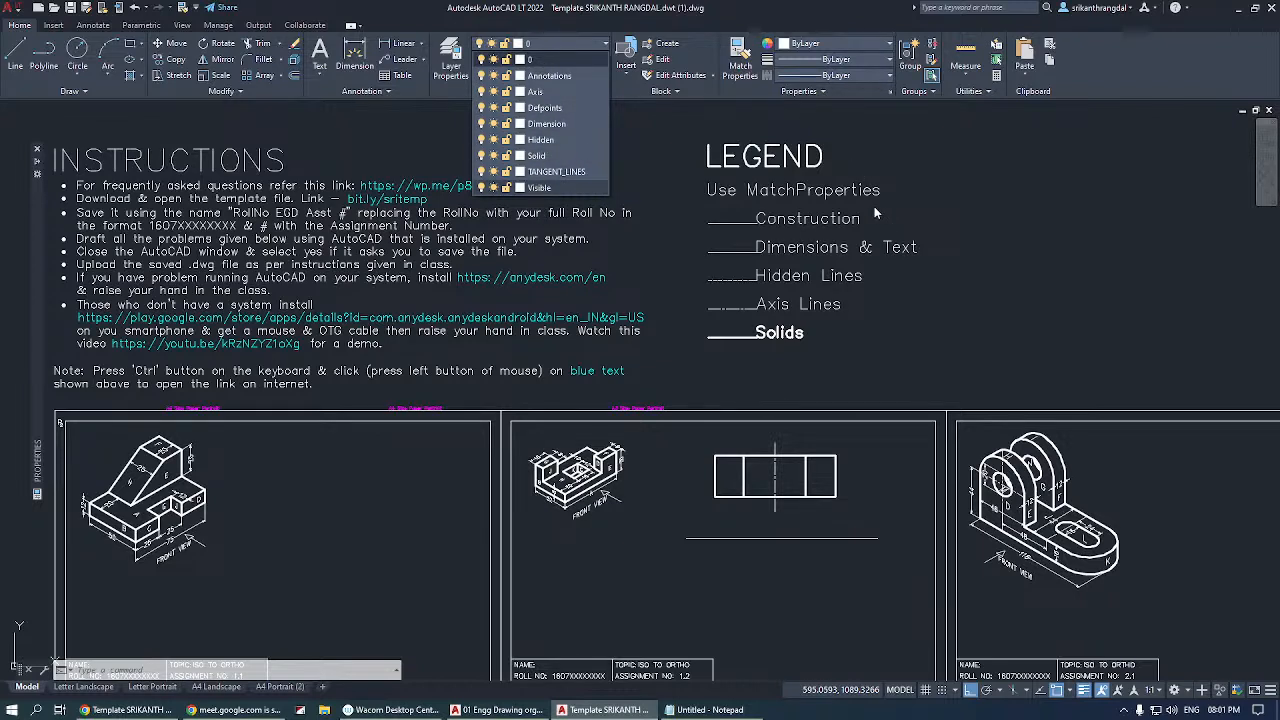
pyautogui.click(1033, 226)
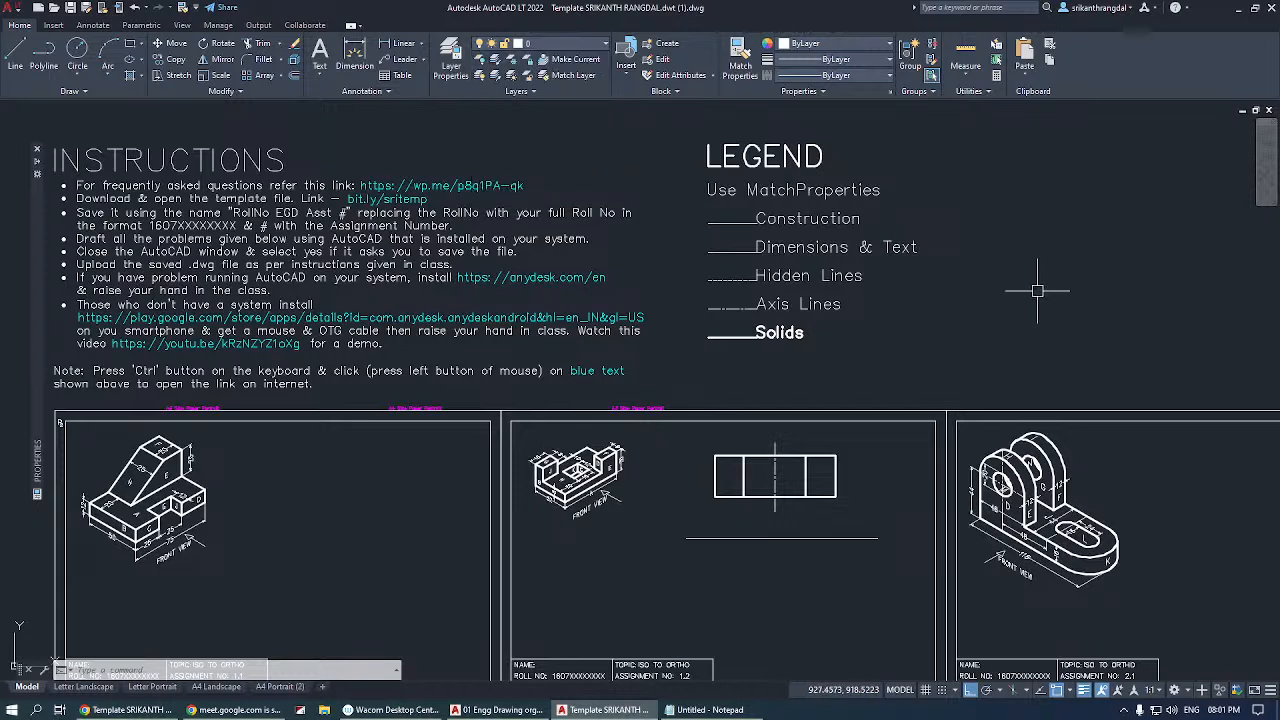
pyautogui.press('Return')
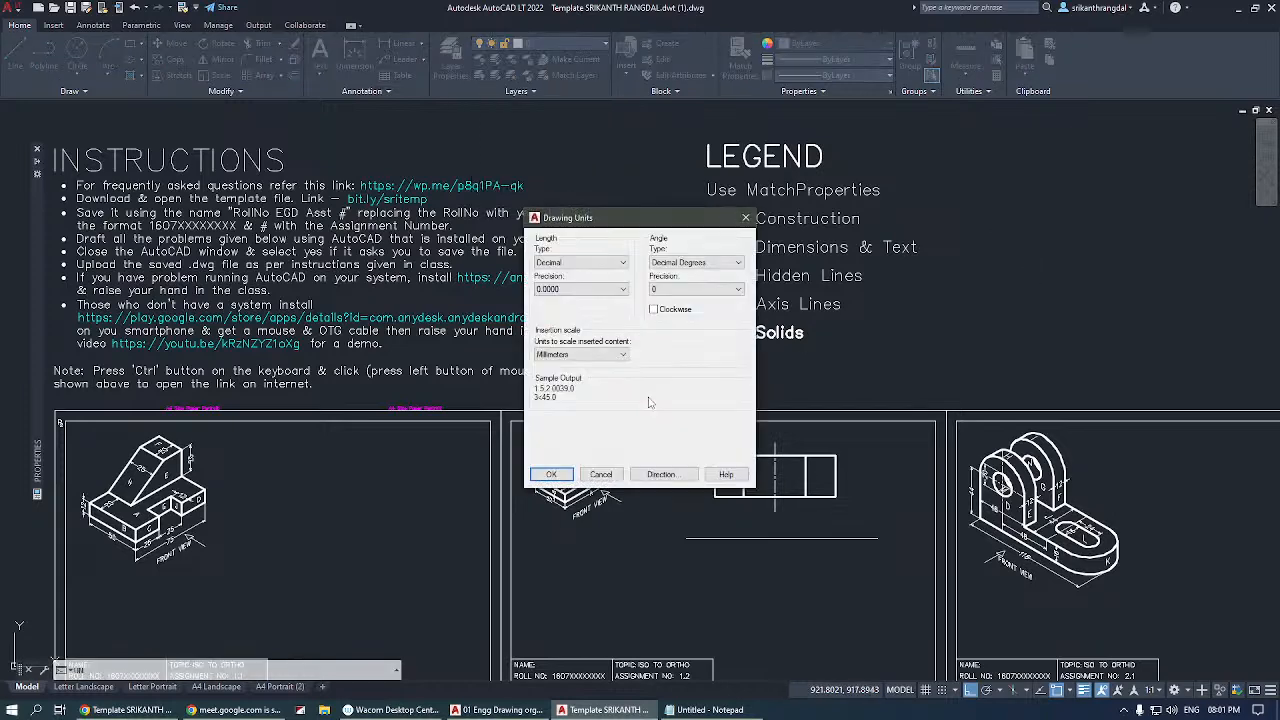
pyautogui.press('Return')
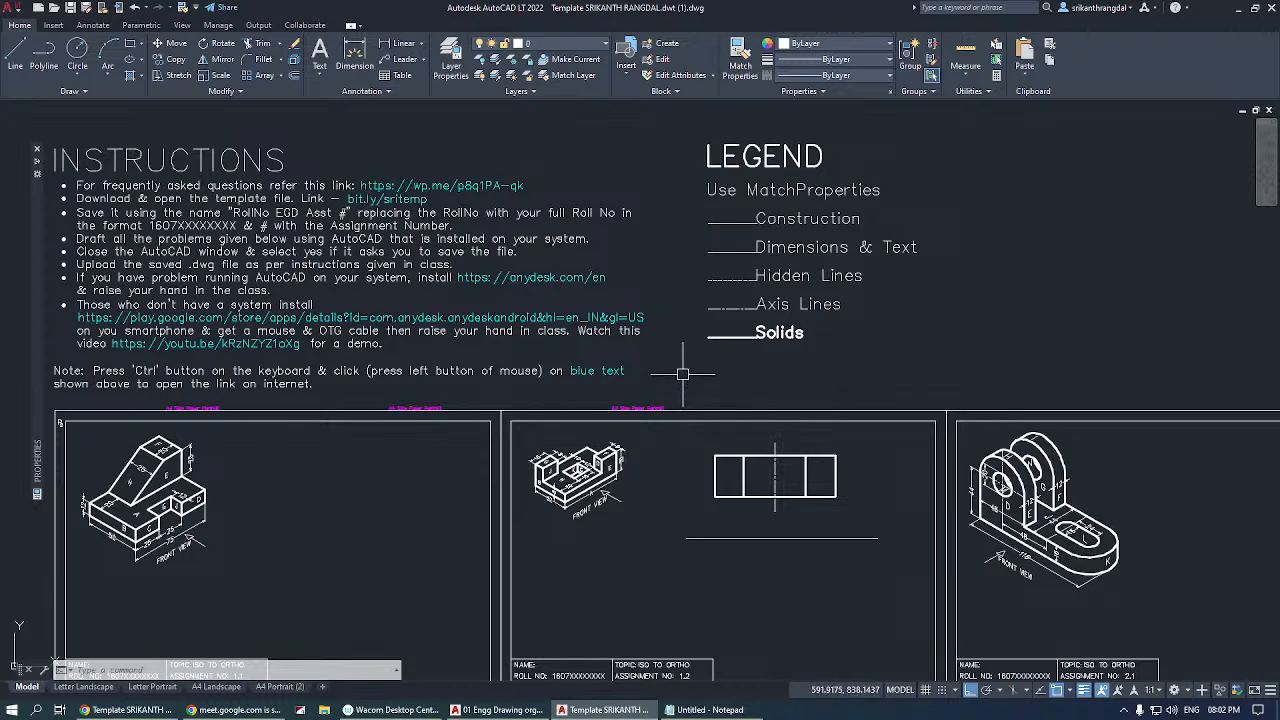
# Switch to the drawing 01 Engg Drawing organised.dwg and set the current object colour to ByLayer.
pyautogui.moveTo(387, 625); pyautogui.dragTo(409, 563, button='middle')
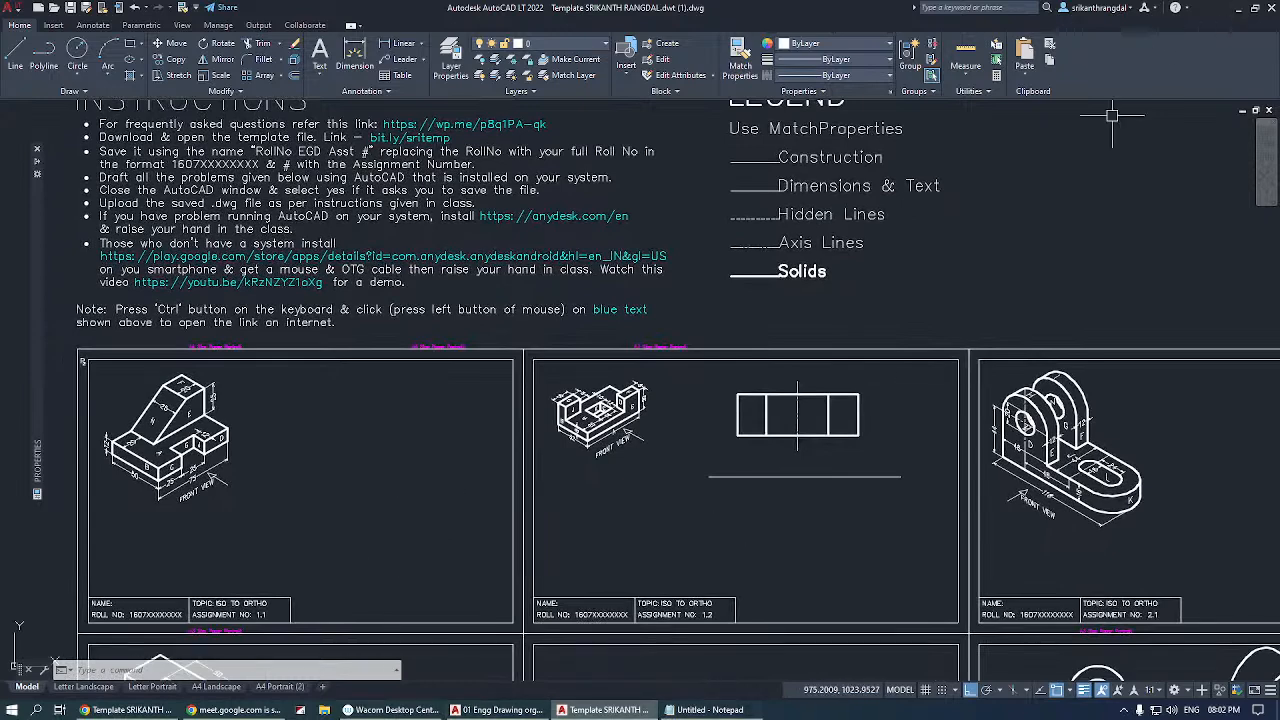
pyautogui.click(497, 710)
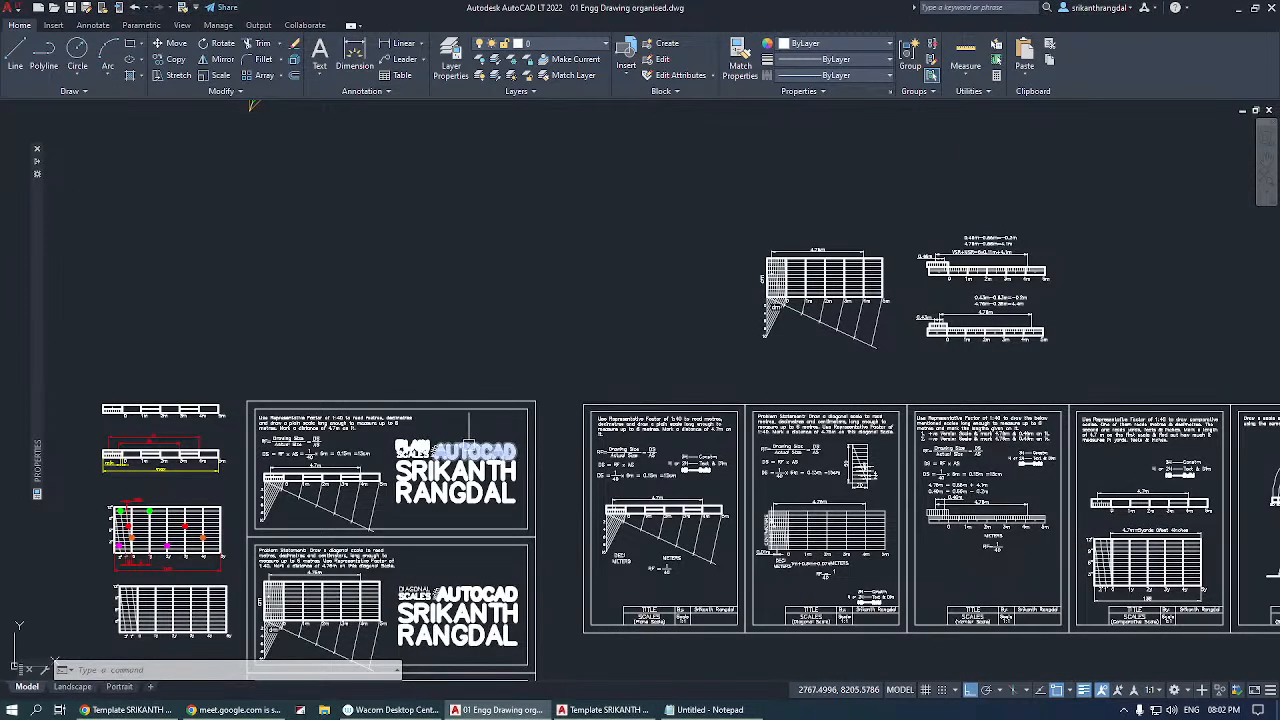
pyautogui.moveTo(771, 366); pyautogui.dragTo(613, 446, button='middle')
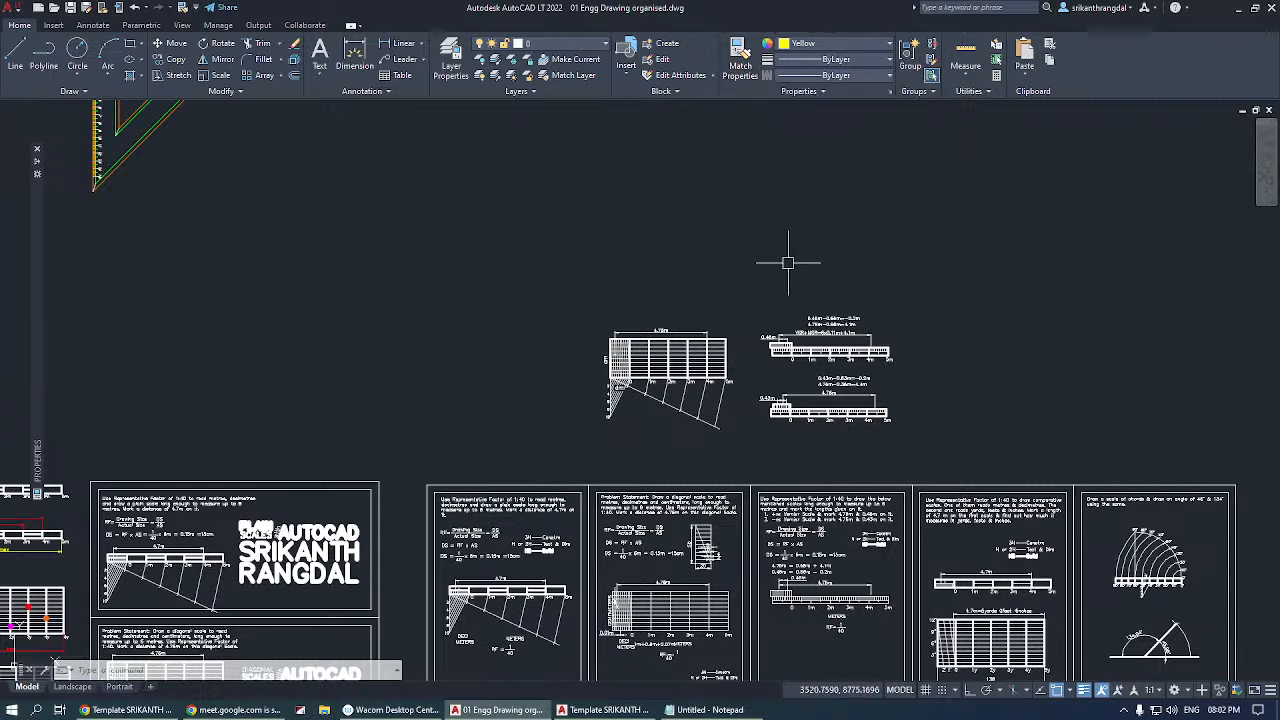
pyautogui.click(810, 44)
pyautogui.click(812, 60)
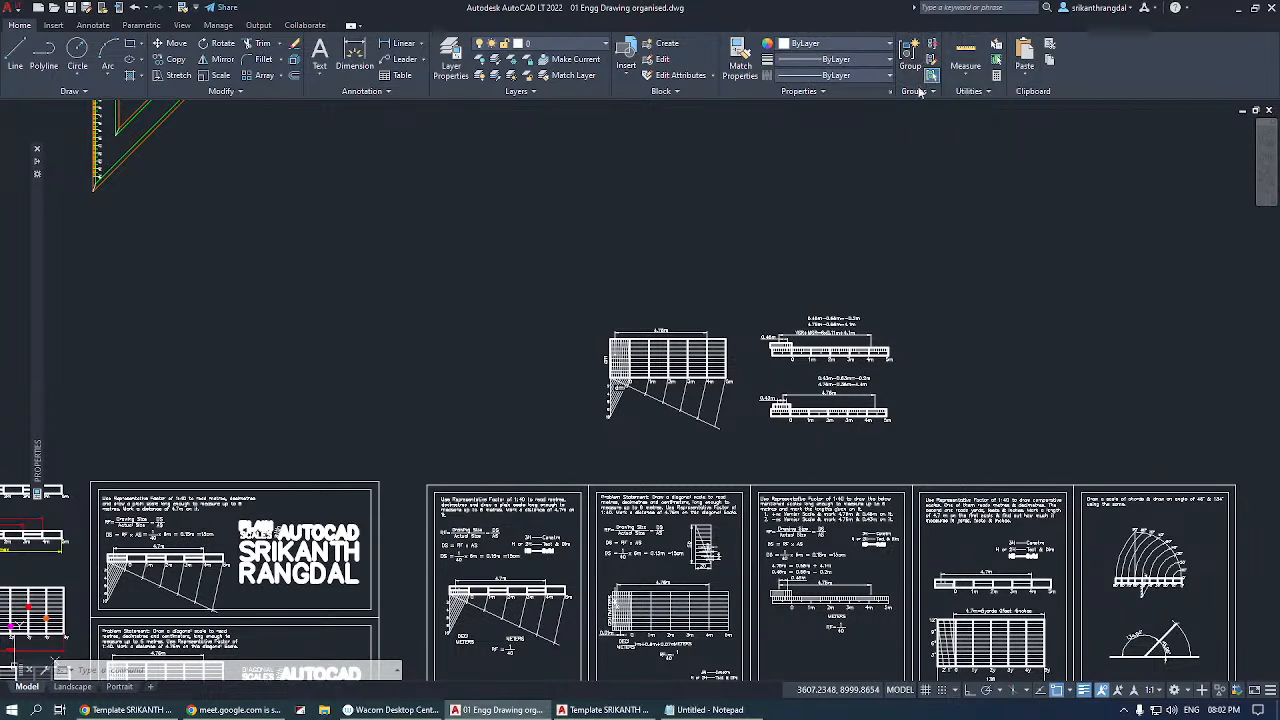
# Group all the lines of the standalone diagonal scale's grid, above the problem sheets, into one object.
pyautogui.scroll(4, 663, 415)
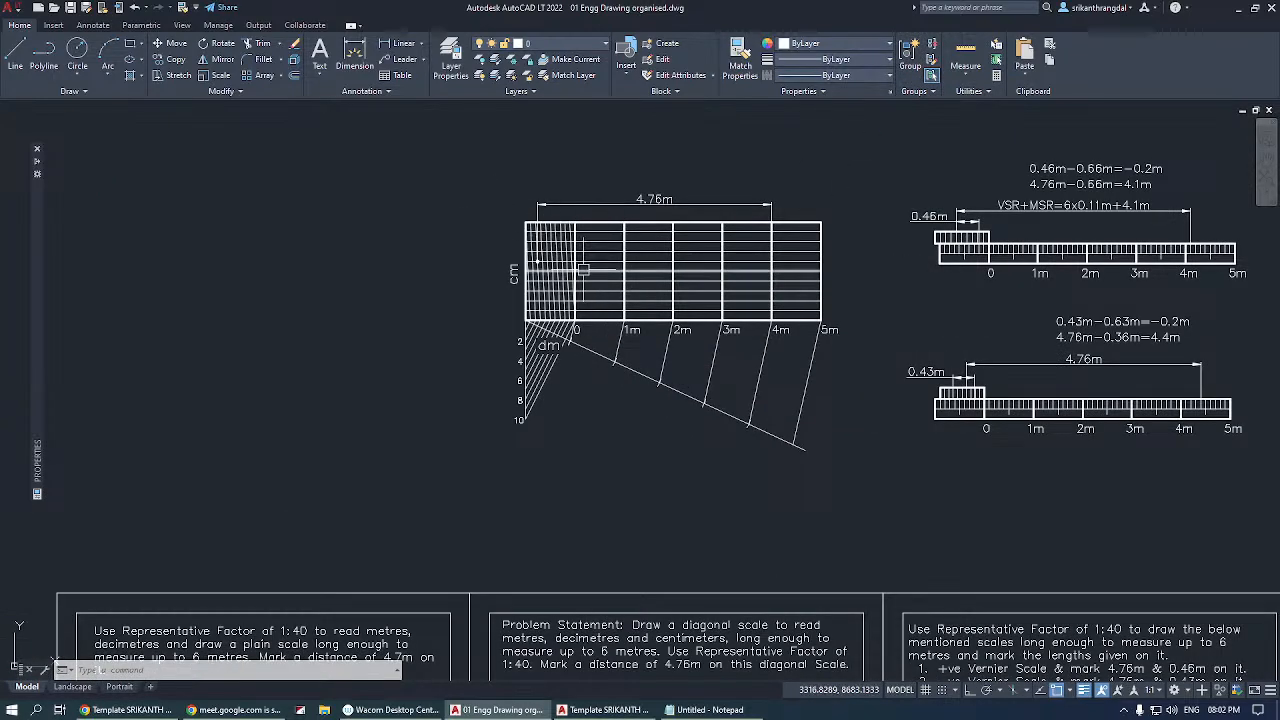
pyautogui.scroll(2, 591, 274)
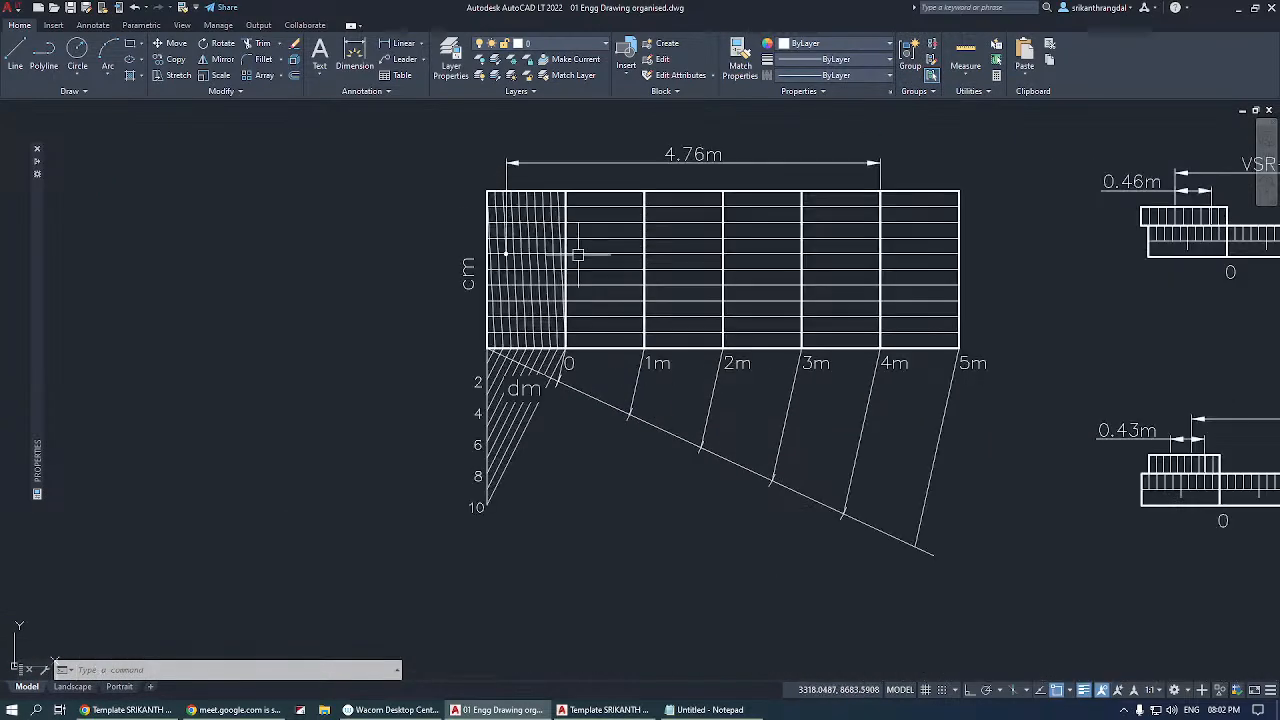
pyautogui.click(644, 225)
pyautogui.click(479, 179)
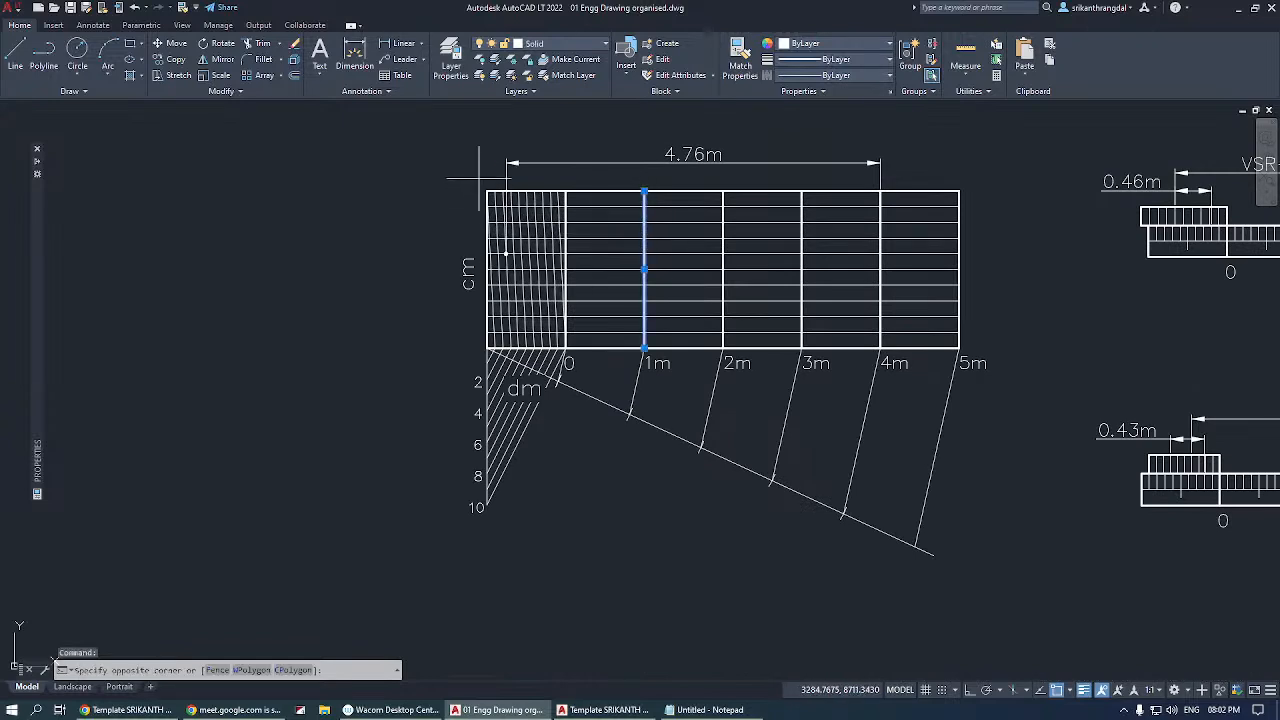
pyautogui.click(983, 347)
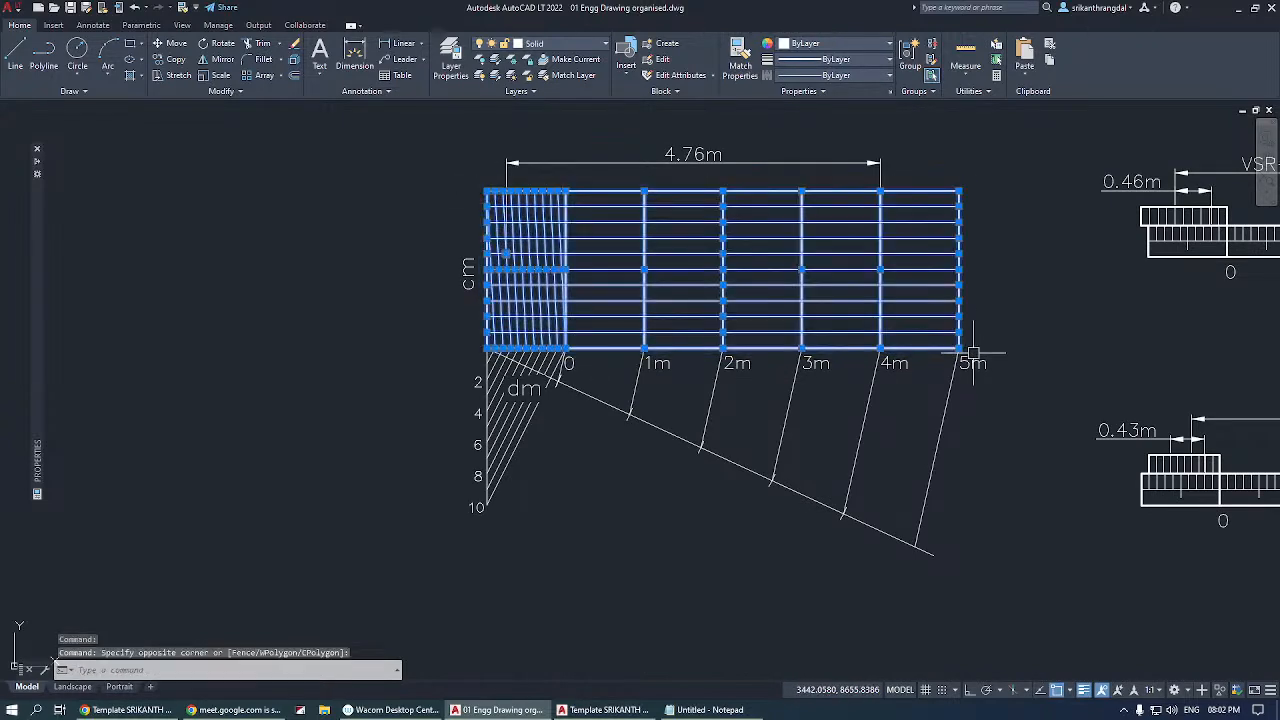
pyautogui.scroll(-2, 350, 387)
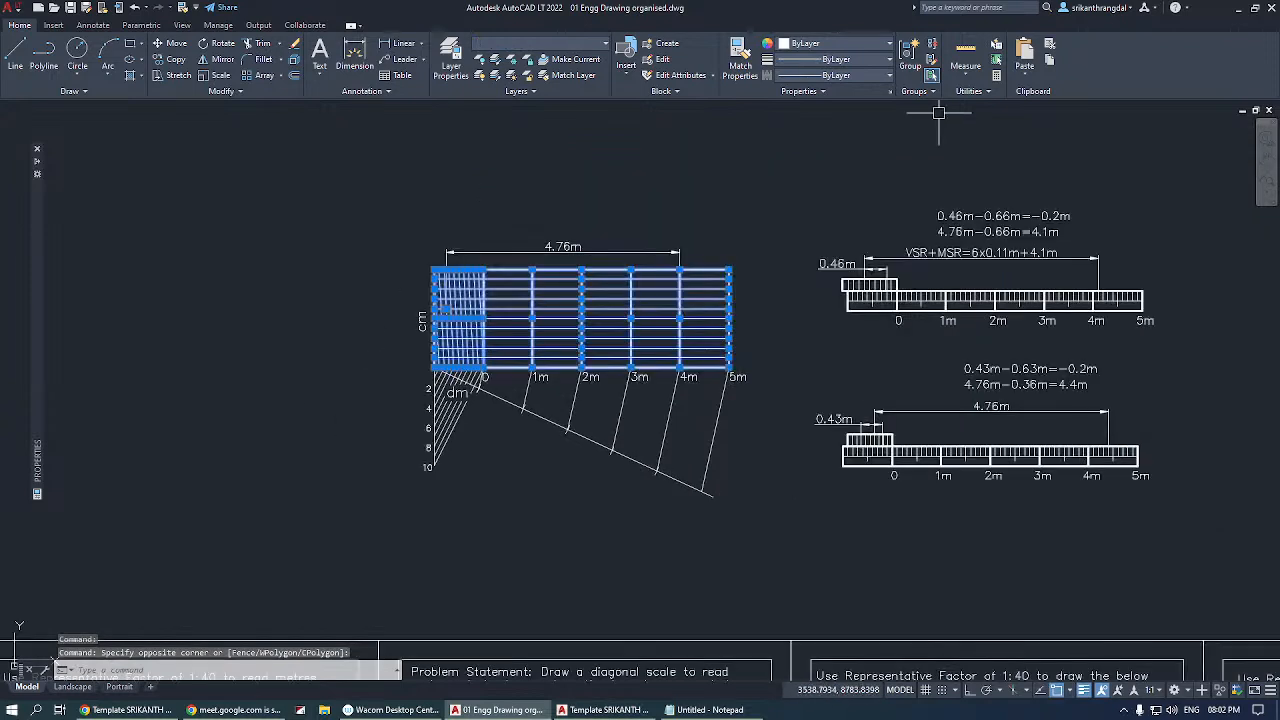
pyautogui.click(911, 58)
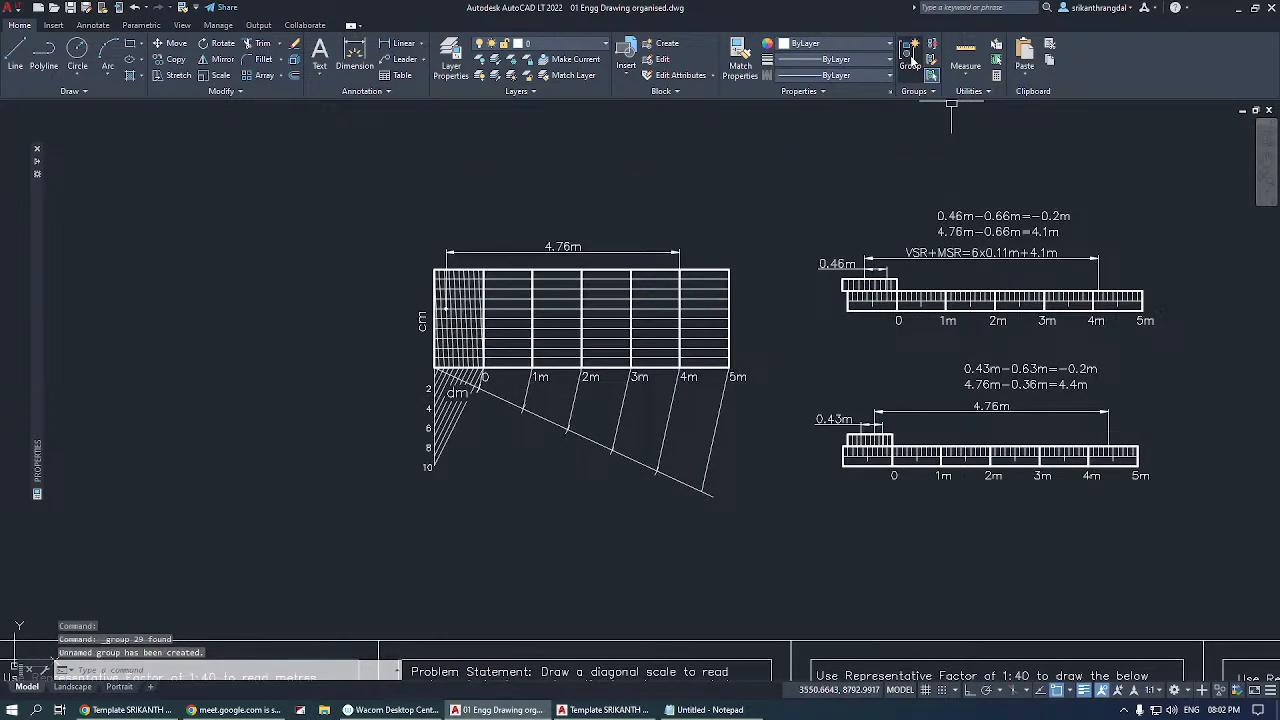
# Compare selecting the grouped diagonal scale grid with selecting a single ungrouped line of the upper vernier scale, and clear the selection.
pyautogui.click(550, 331)
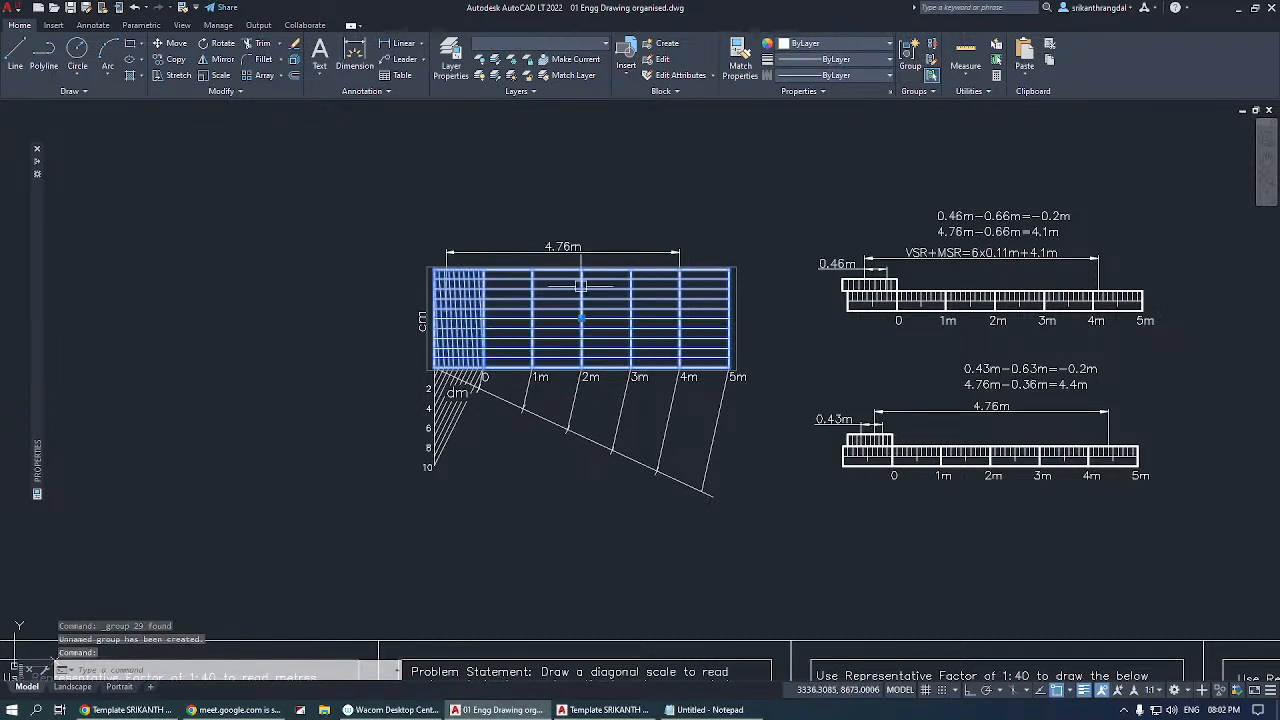
pyautogui.scroll(4, 969, 301)
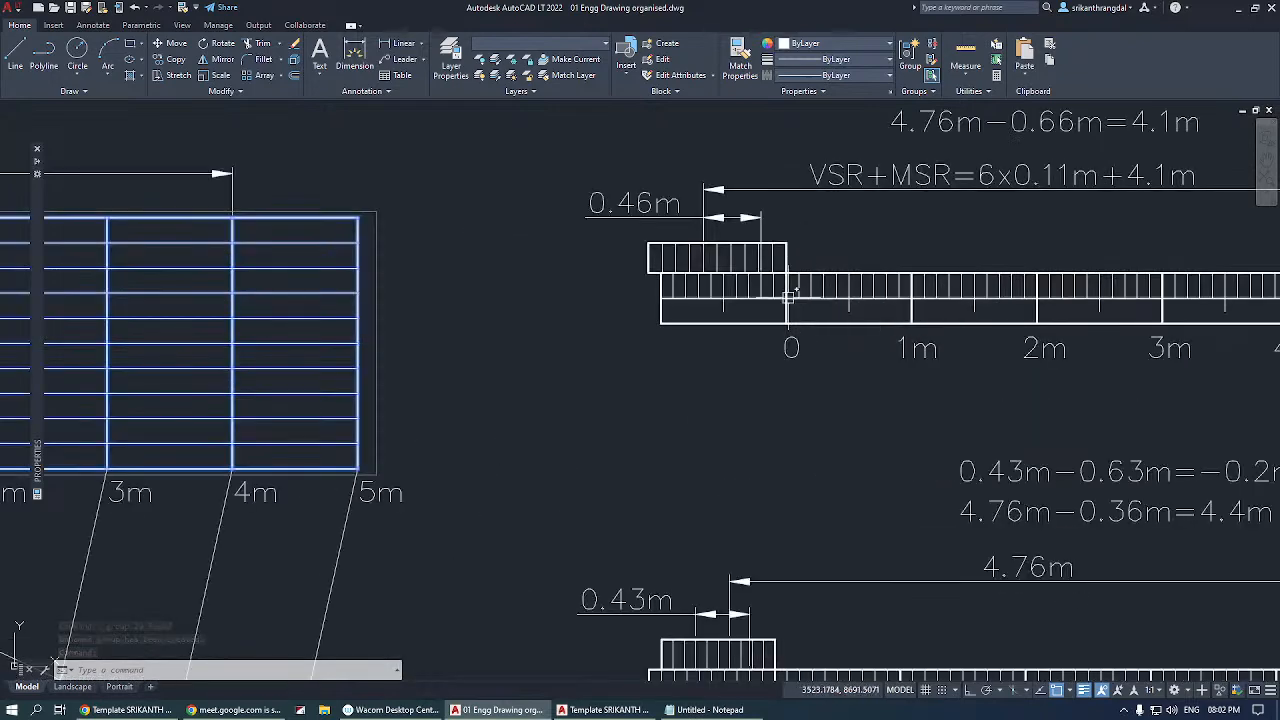
pyautogui.click(793, 298)
pyautogui.click(819, 288)
pyautogui.click(814, 304)
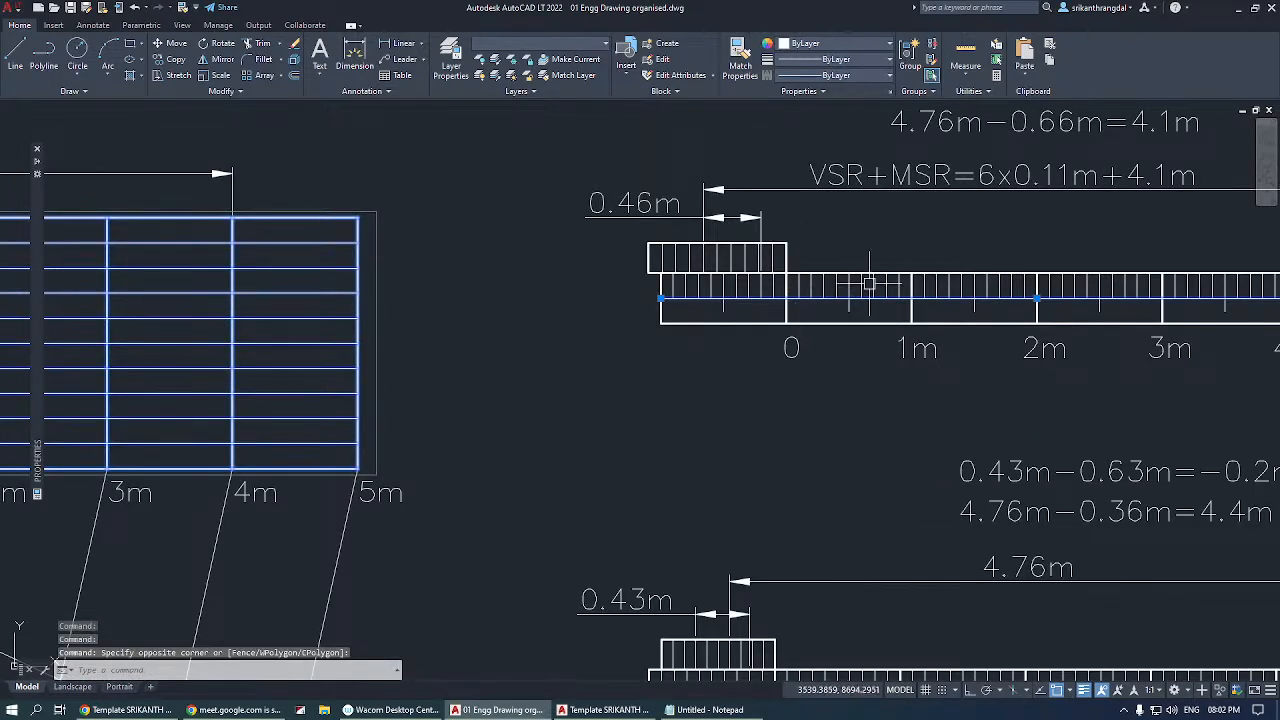
pyautogui.scroll(-2, 457, 346)
pyautogui.press('Escape')
pyautogui.press('Escape')
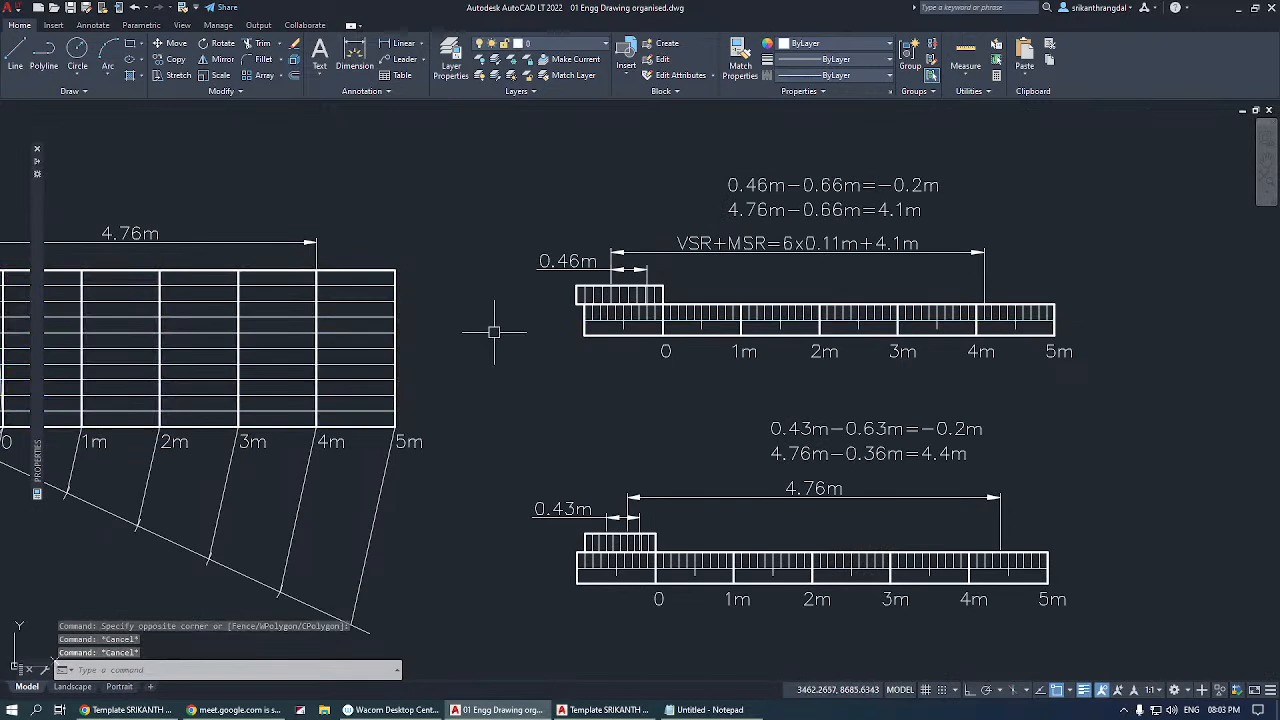
# Show that the diagonal scale's grid group is selected as a single object, and clear the selection.
pyautogui.click(334, 289)
pyautogui.scroll(-3, 371, 250)
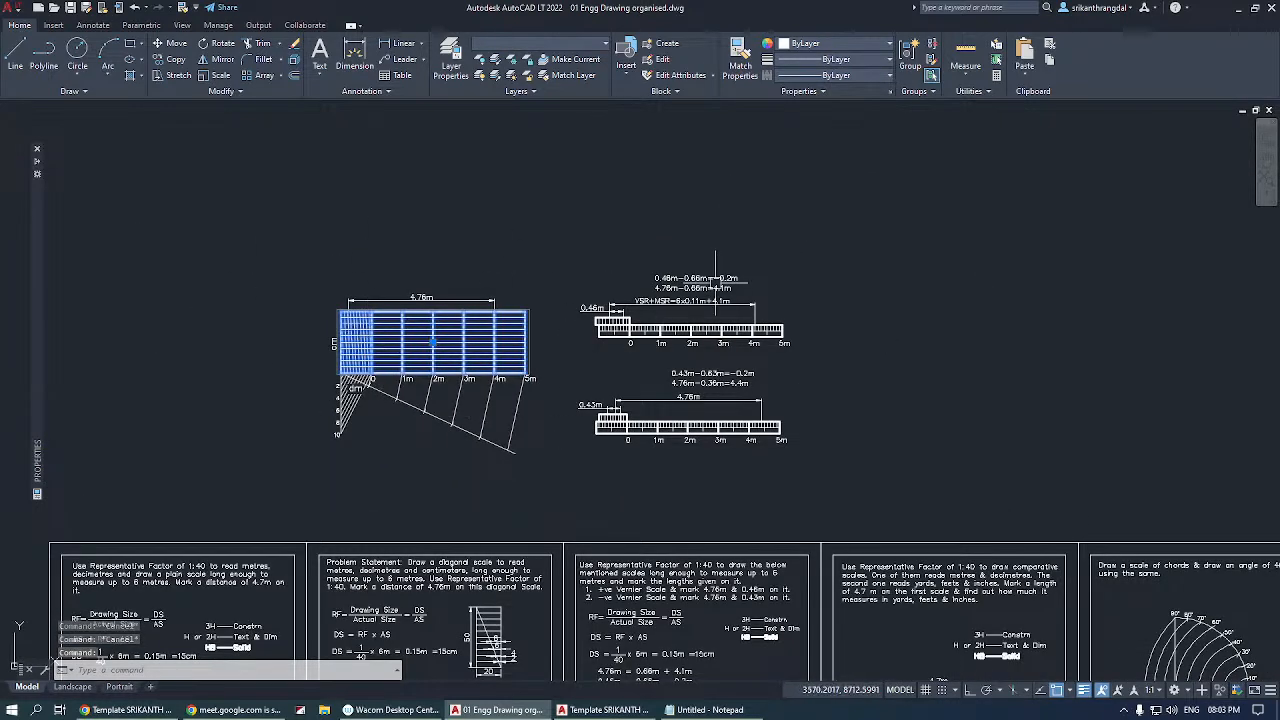
pyautogui.press('Escape')
pyautogui.press('Escape')
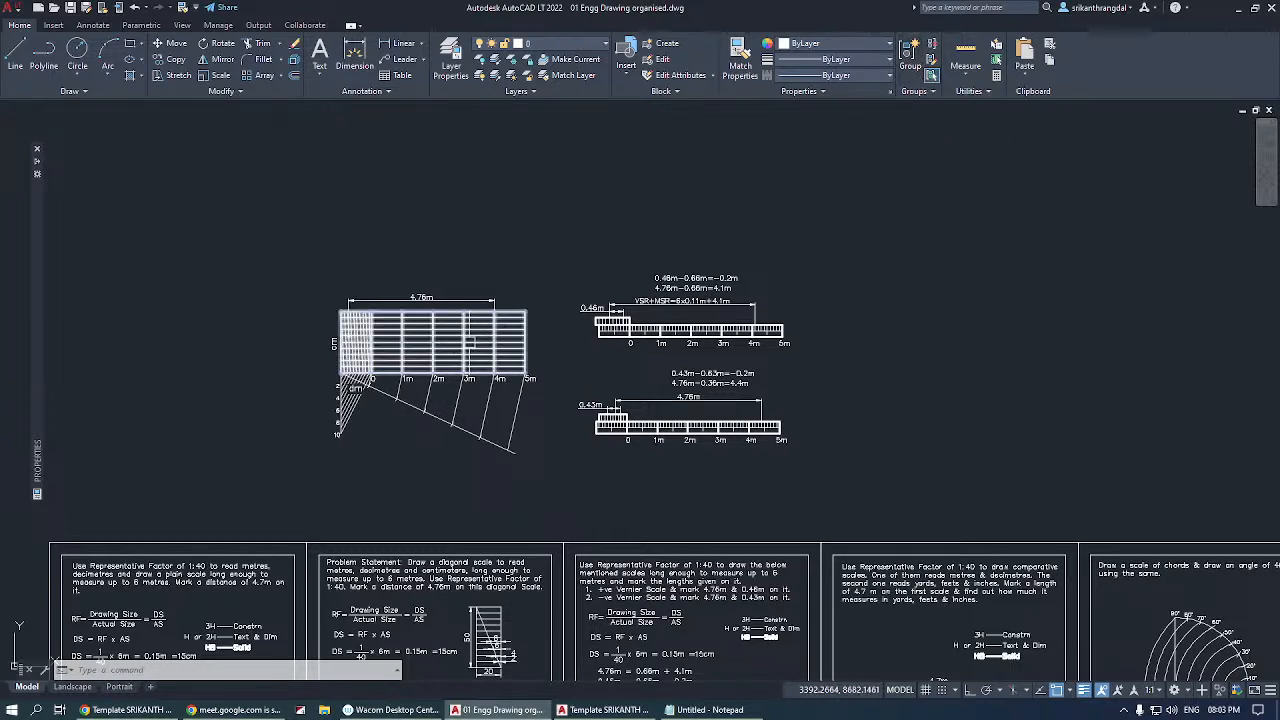
pyautogui.click(468, 340)
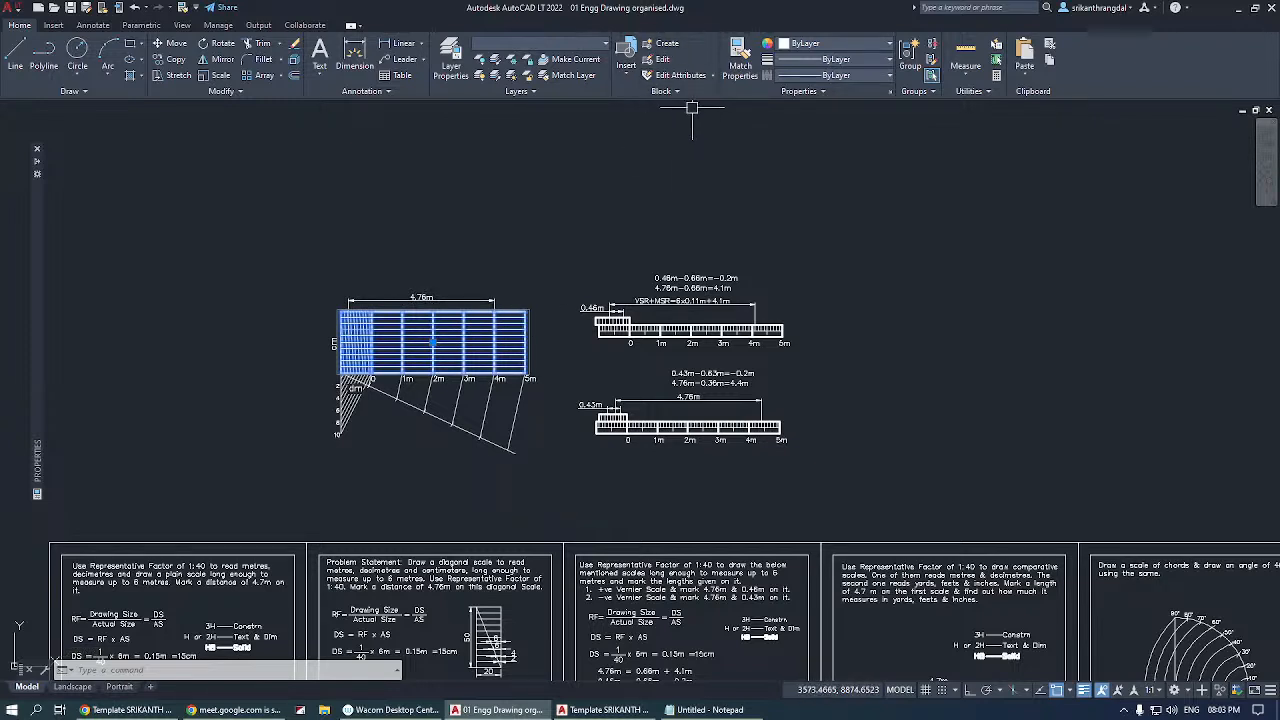
pyautogui.press('Escape')
pyautogui.press('Escape')
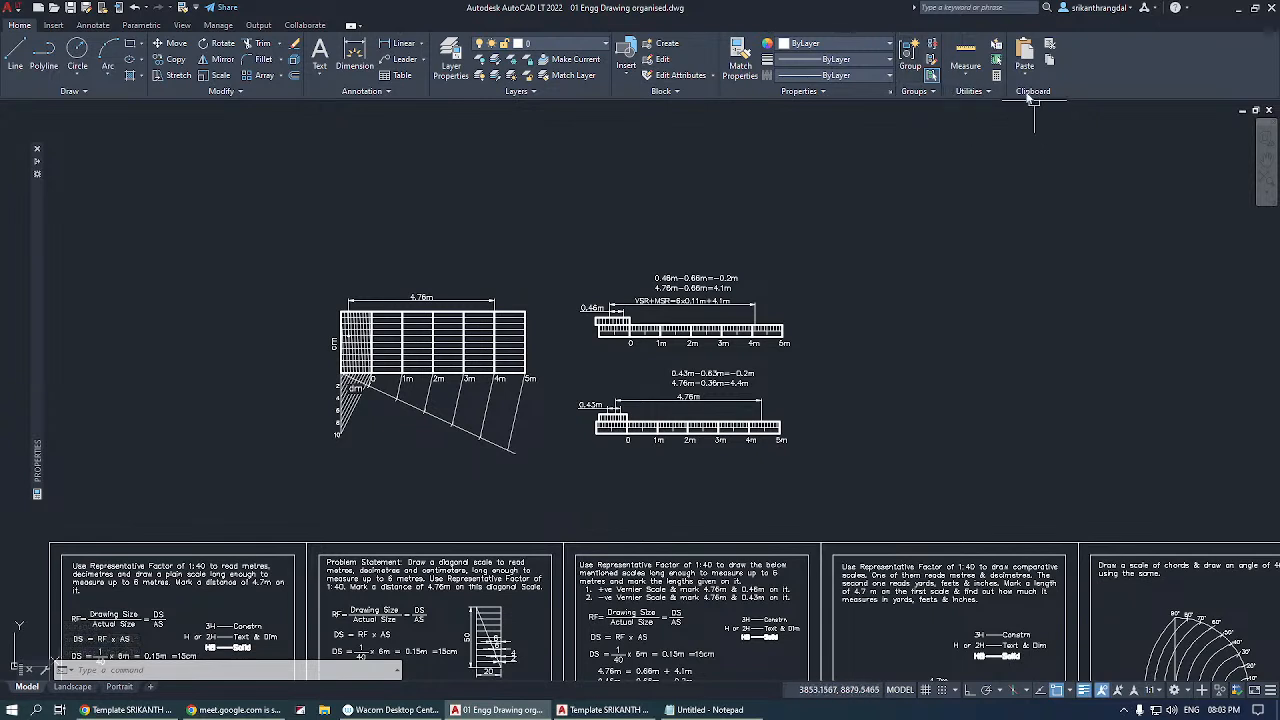
# Review the available Measure options without starting a measurement.
pyautogui.click(975, 82)
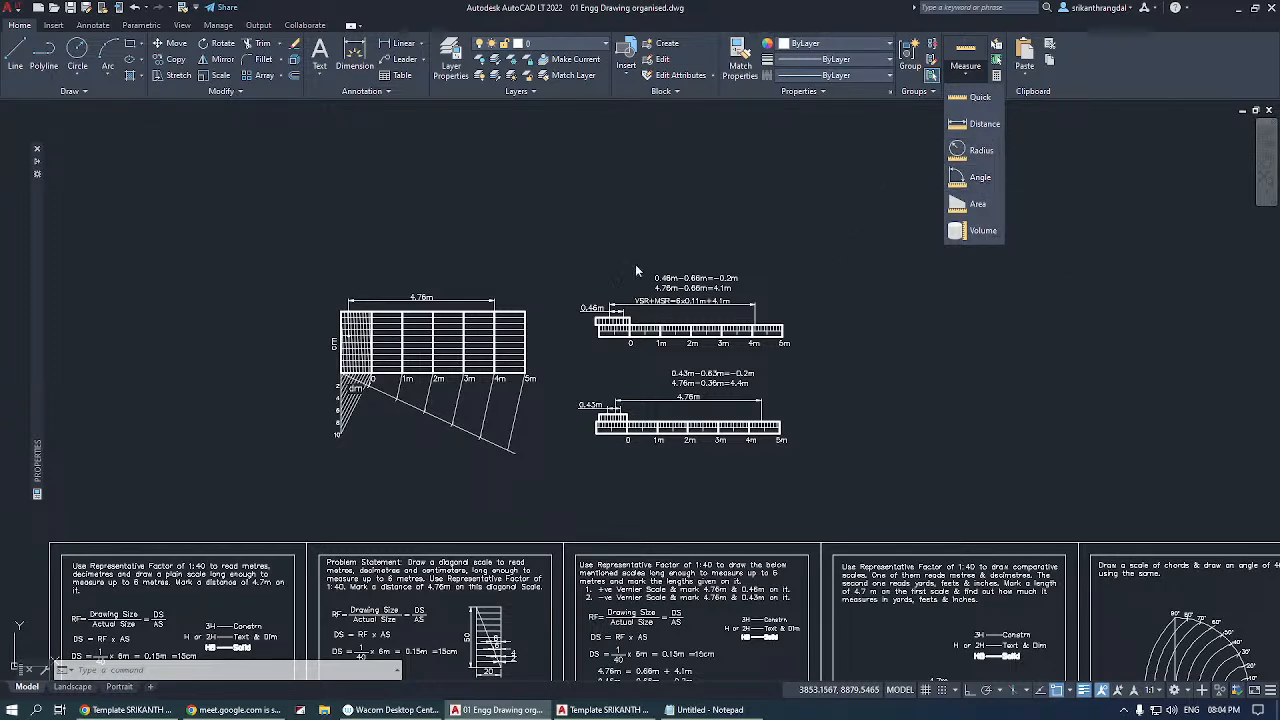
pyautogui.press('Escape')
pyautogui.press('Escape')
# Add a horizontal linear dimension above the 4.76m dimension, from the top of the 3m division line to a point in the dm subdivisions.
pyautogui.scroll(5, 330, 352)
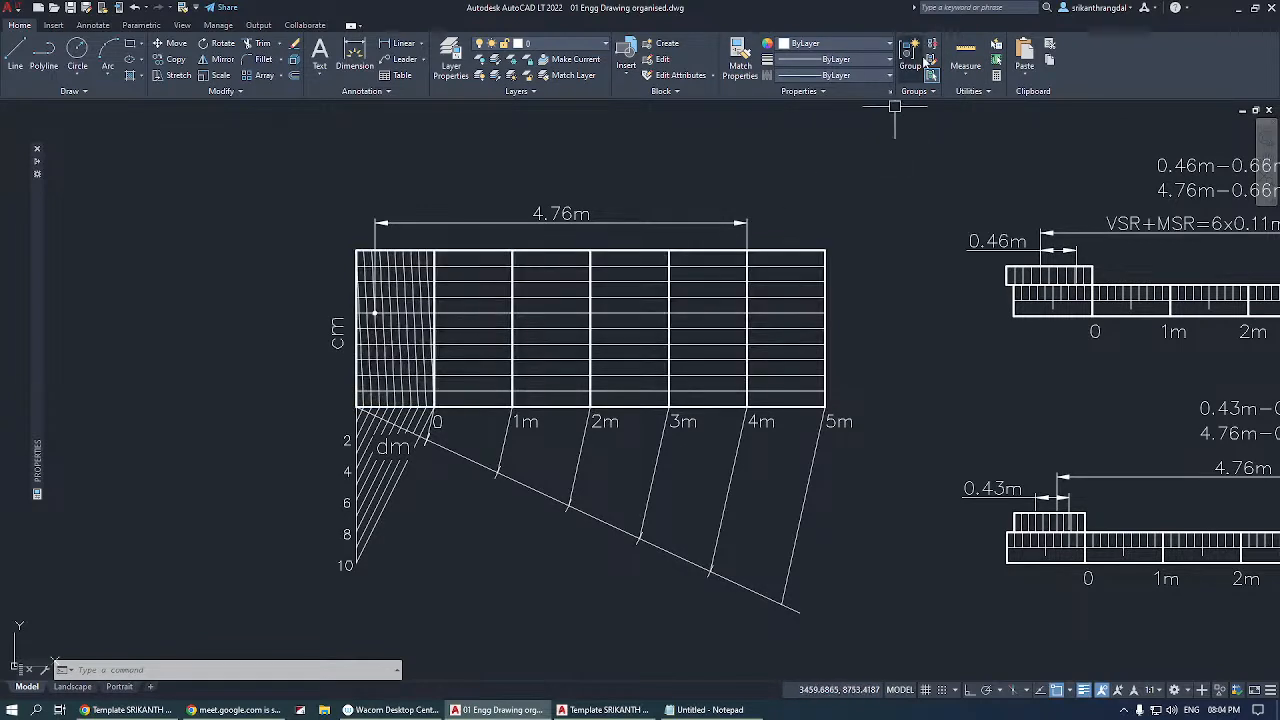
pyautogui.click(400, 43)
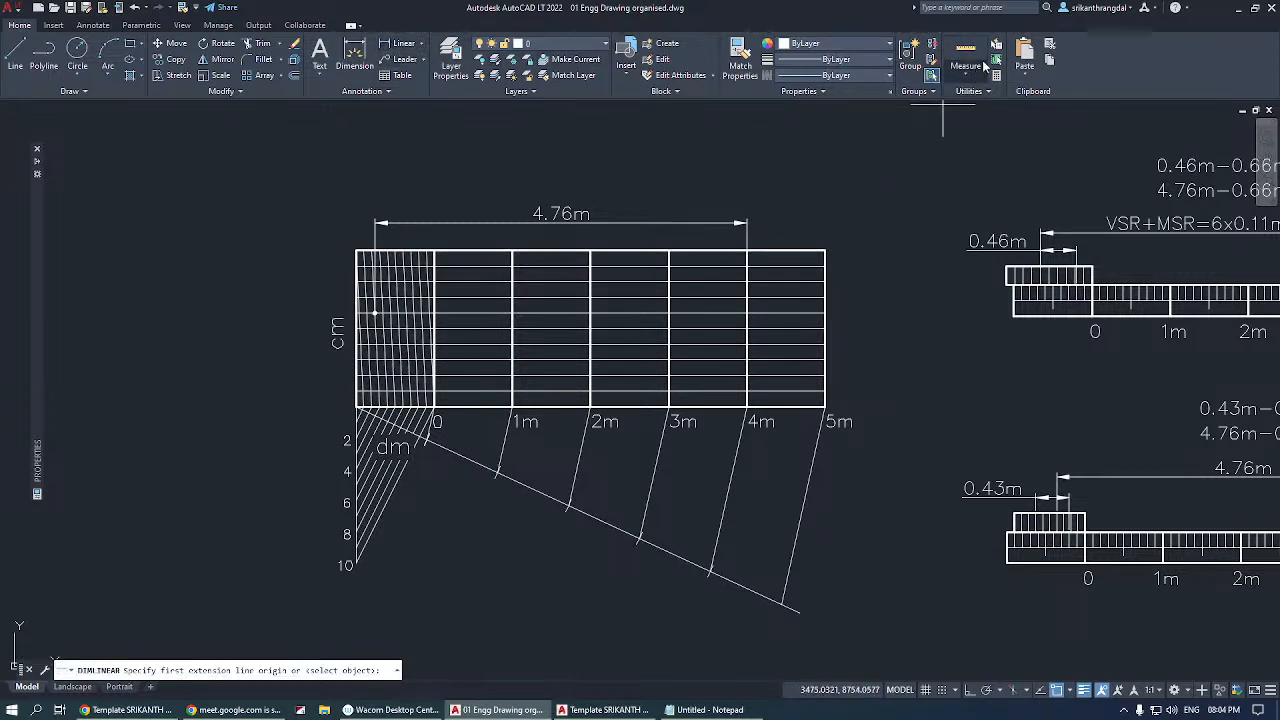
pyautogui.click(668, 250)
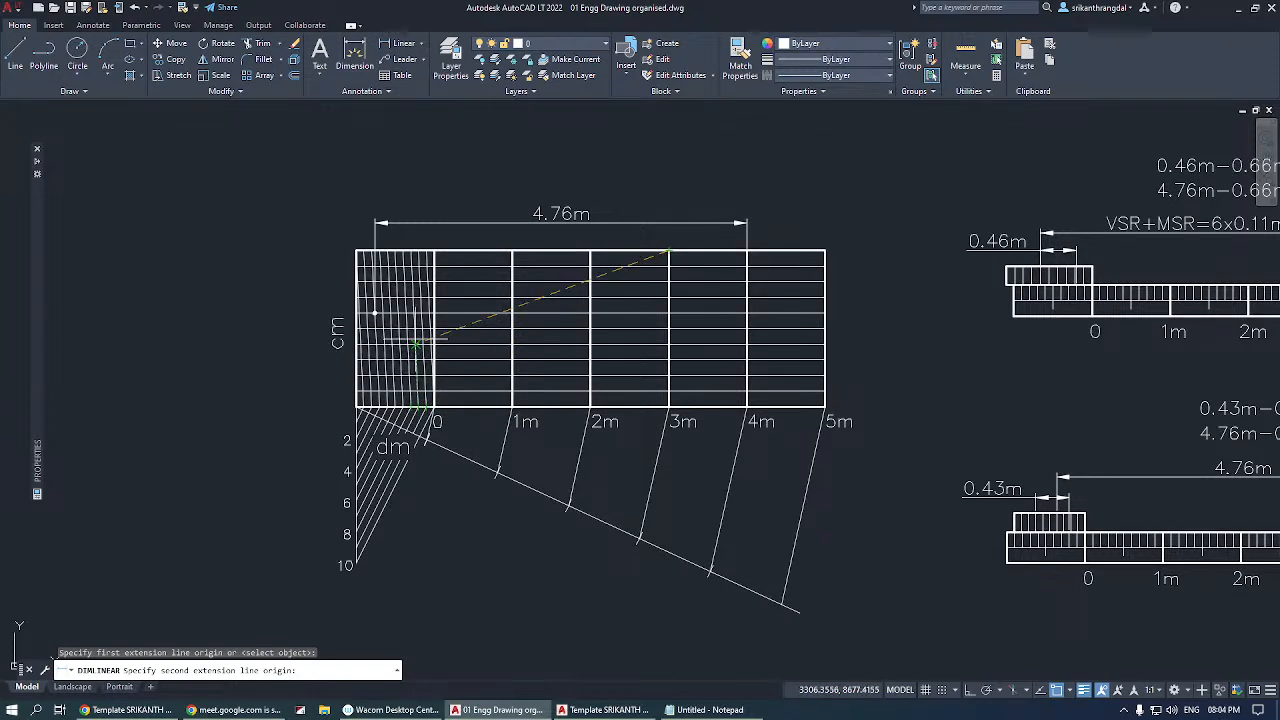
pyautogui.click(414, 328)
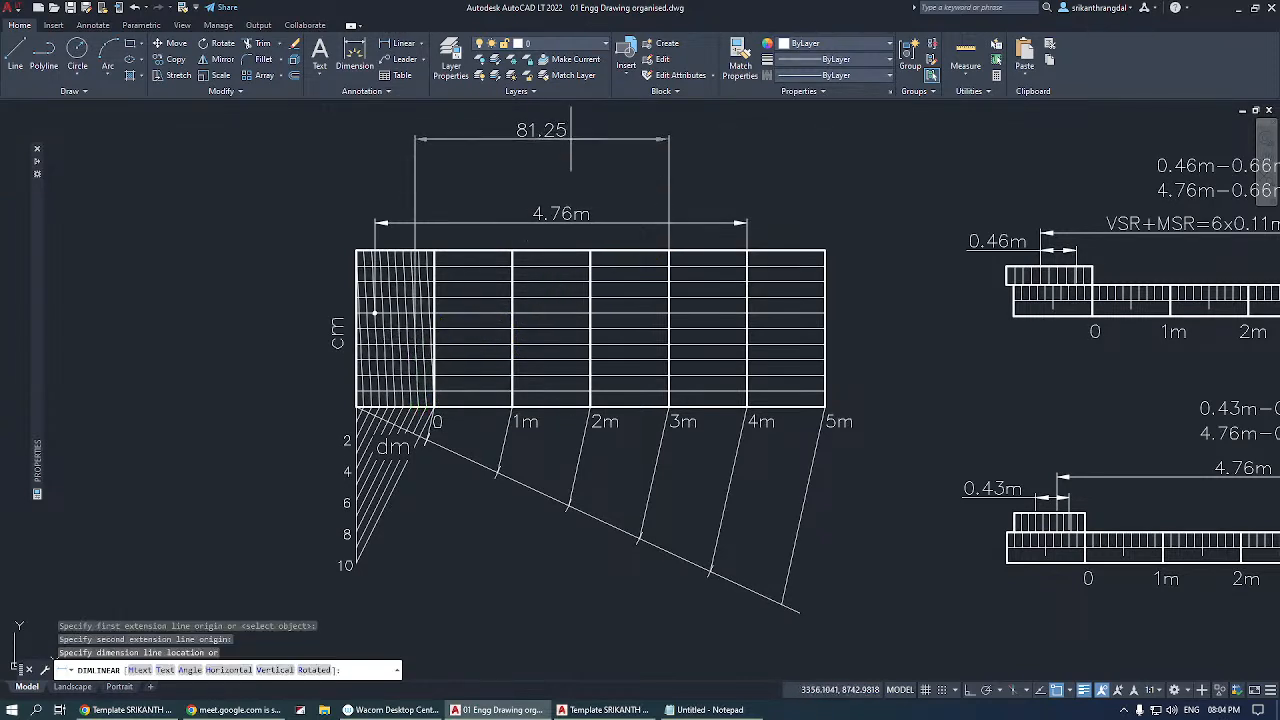
pyautogui.click(541, 172)
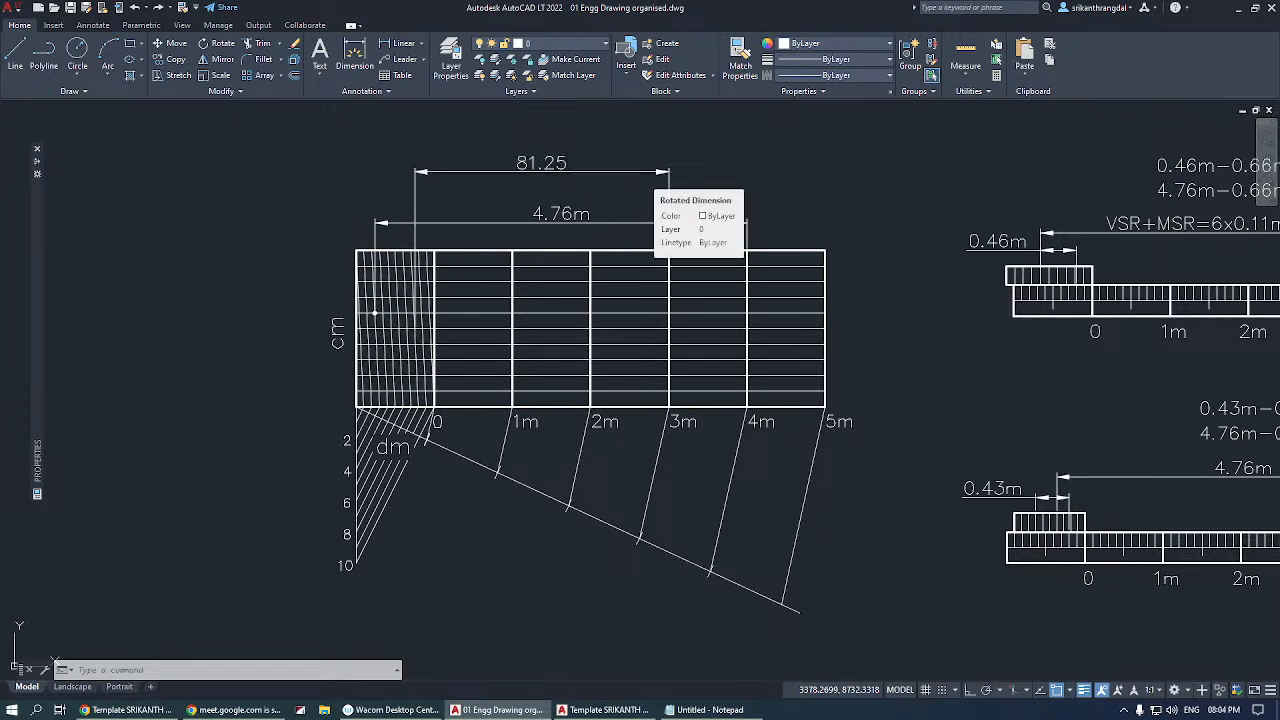
# Erase the linear dimension just placed above the diagonal scale's 4.76m dimension.
pyautogui.click(662, 172)
pyautogui.press('Delete')
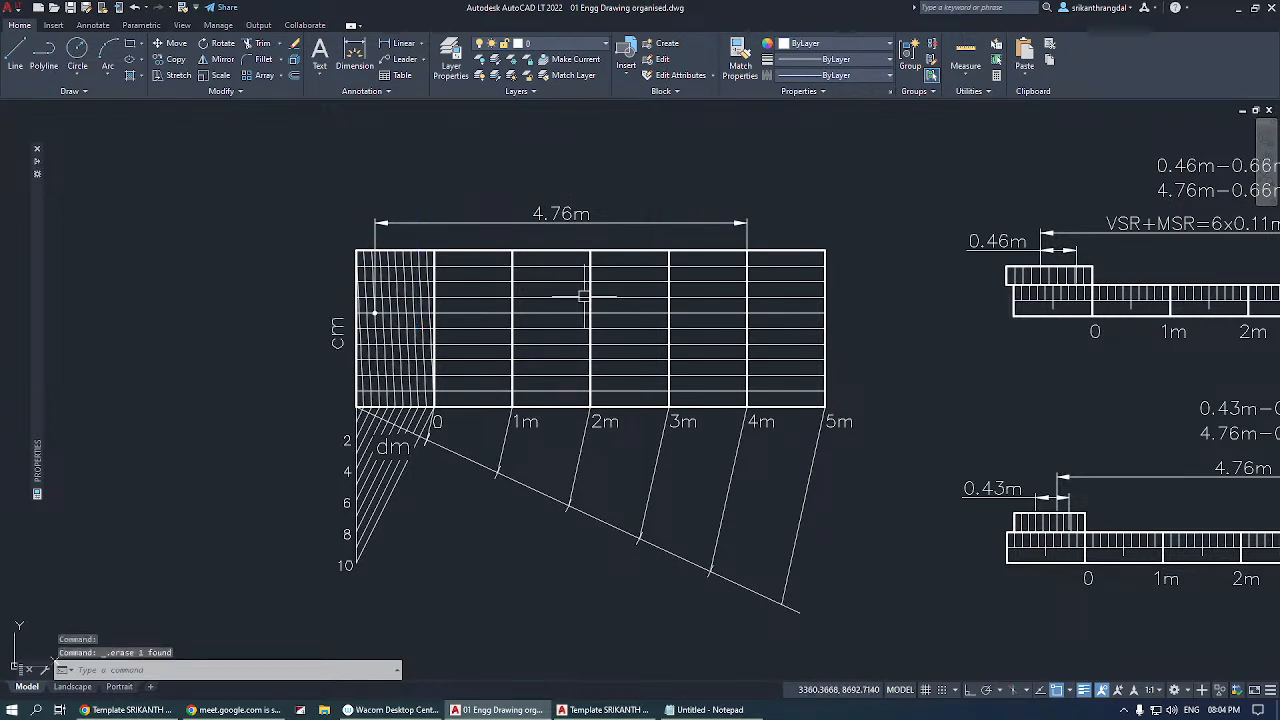
pyautogui.scroll(-5, 584, 296)
pyautogui.scroll(-2, 420, 540)
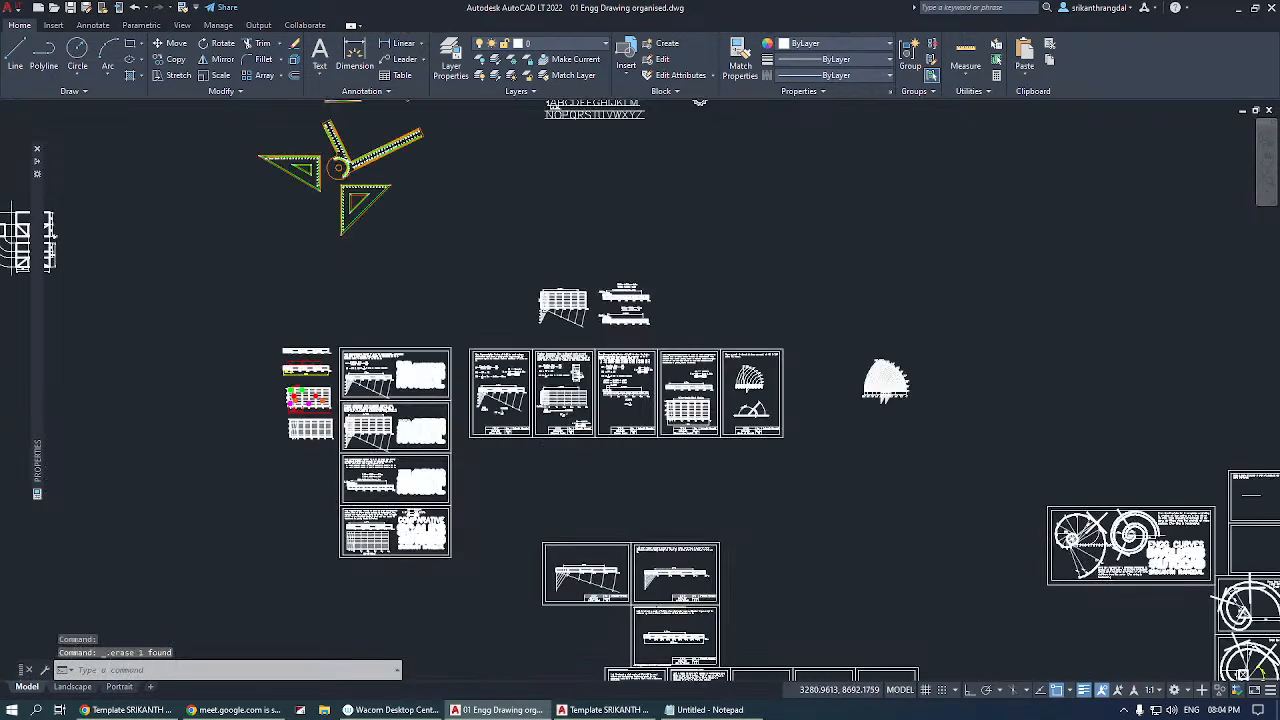
# Browse the overall drawing and the line projection sheets, and show the list of available Measure options.
pyautogui.scroll(-3, 634, 169)
pyautogui.scroll(-3, 492, 380)
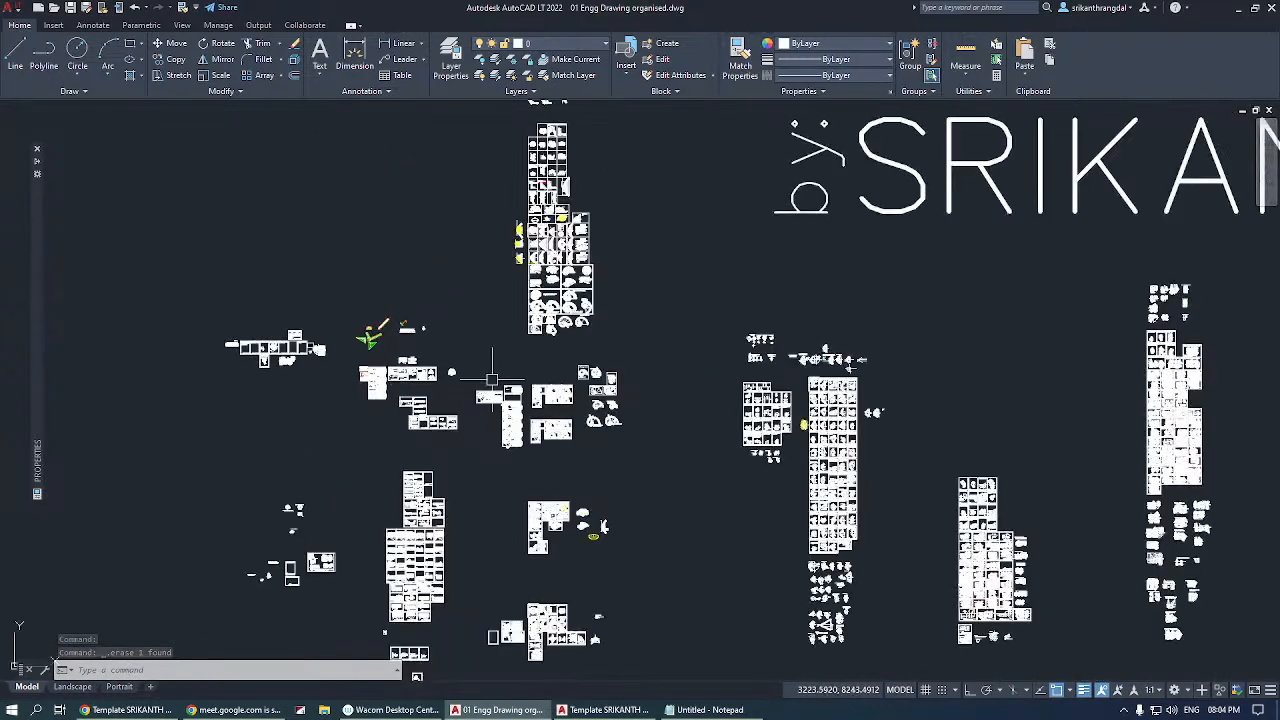
pyautogui.scroll(10, 828, 395)
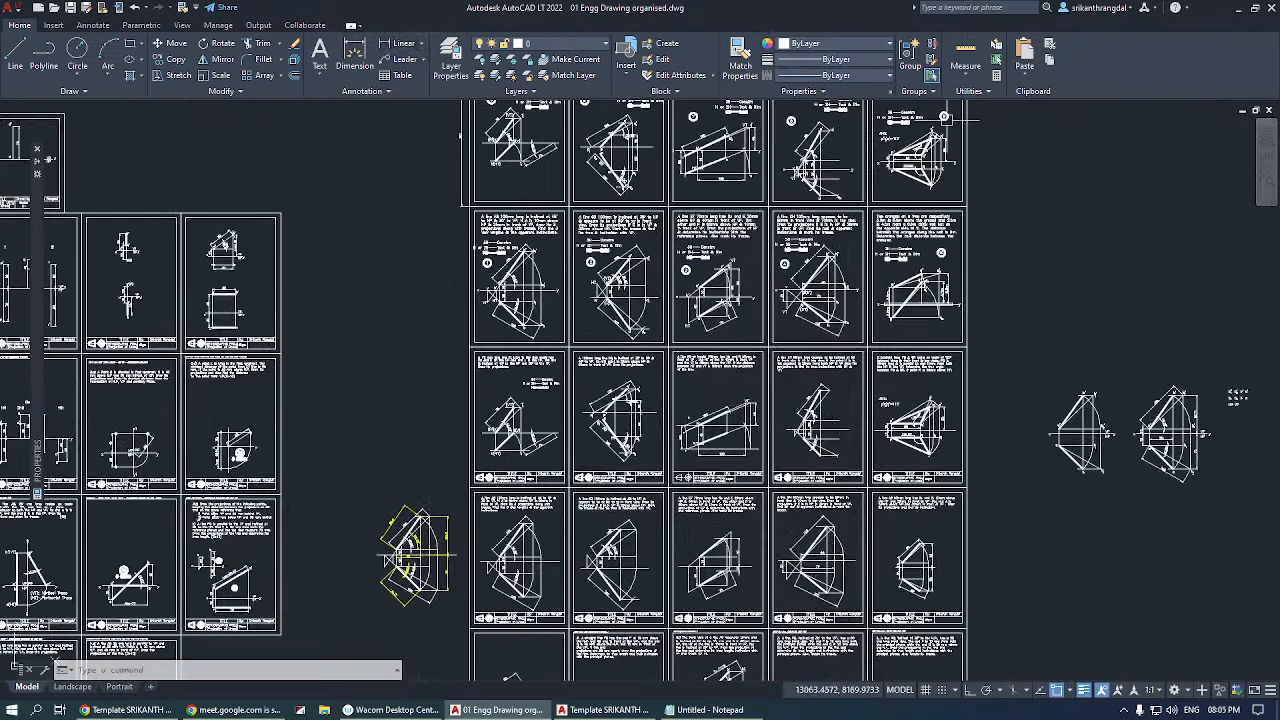
pyautogui.click(965, 65)
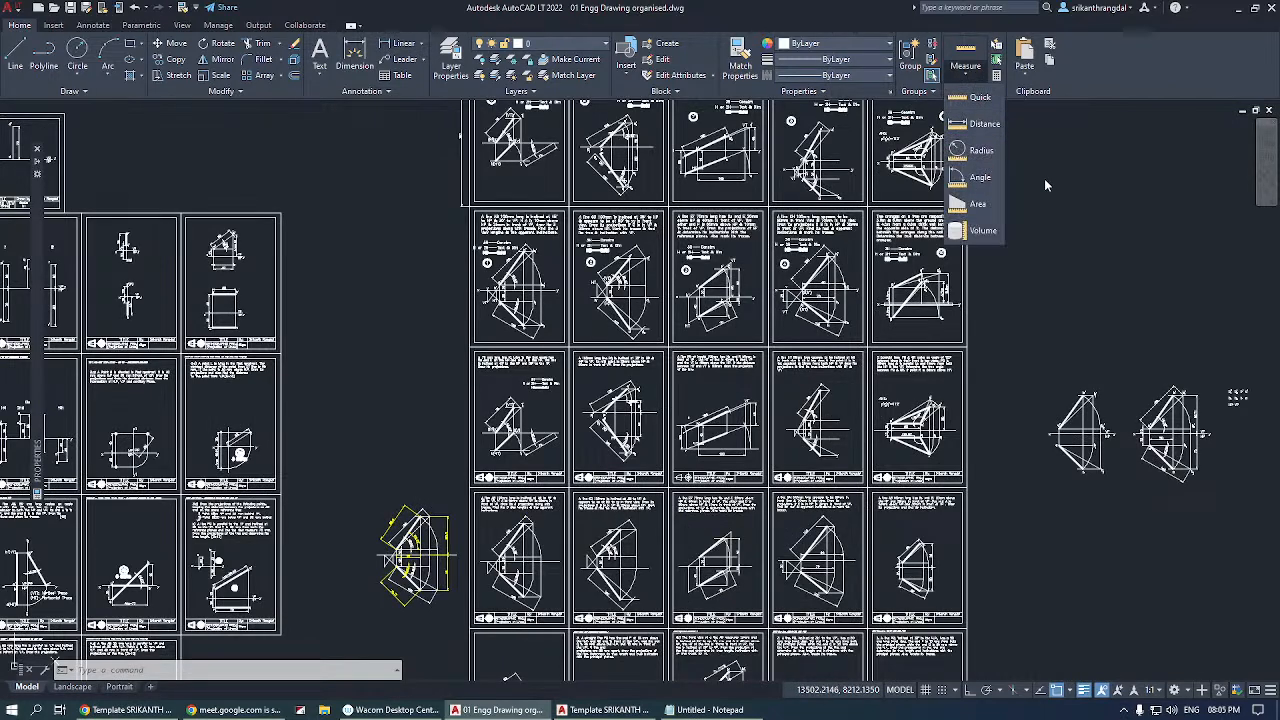
pyautogui.click(965, 65)
pyautogui.scroll(-6, 230, 290)
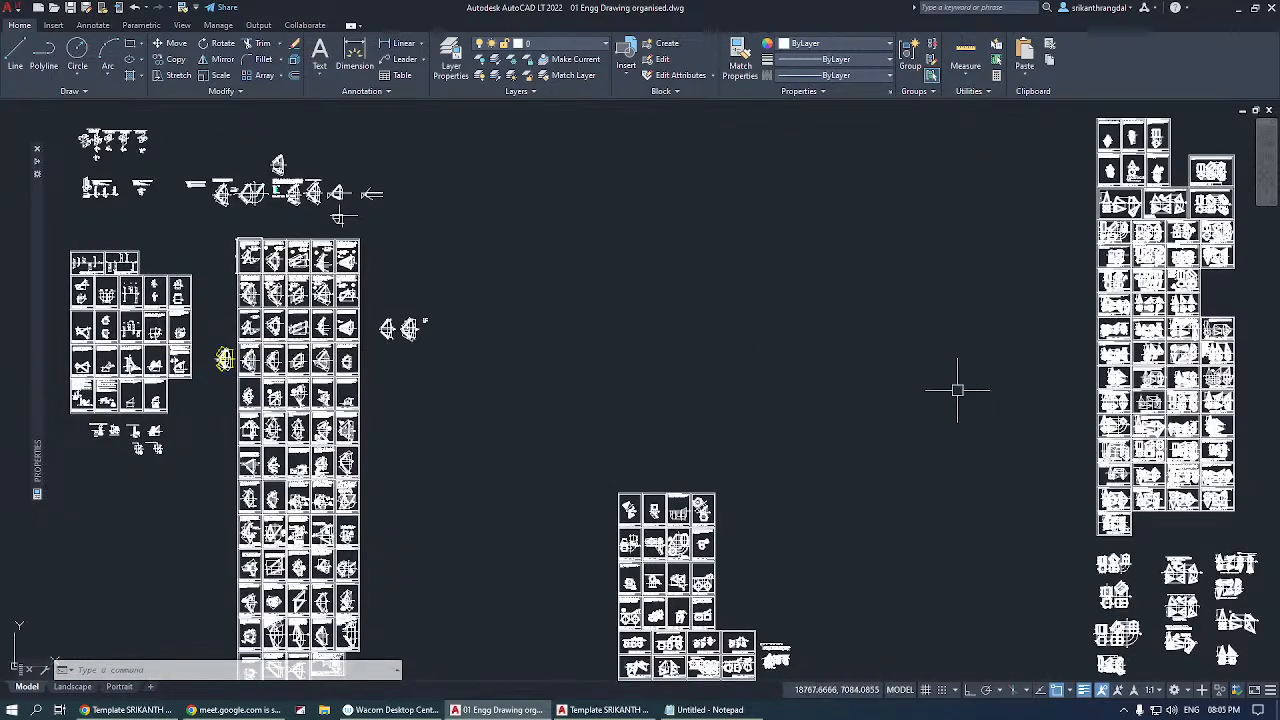
# Inspect the plane projection sheets and select edge bc of the 50 mm square's top view, clearing the selection again.
pyautogui.write('z')
pyautogui.press('Return')
pyautogui.click(697, 492)
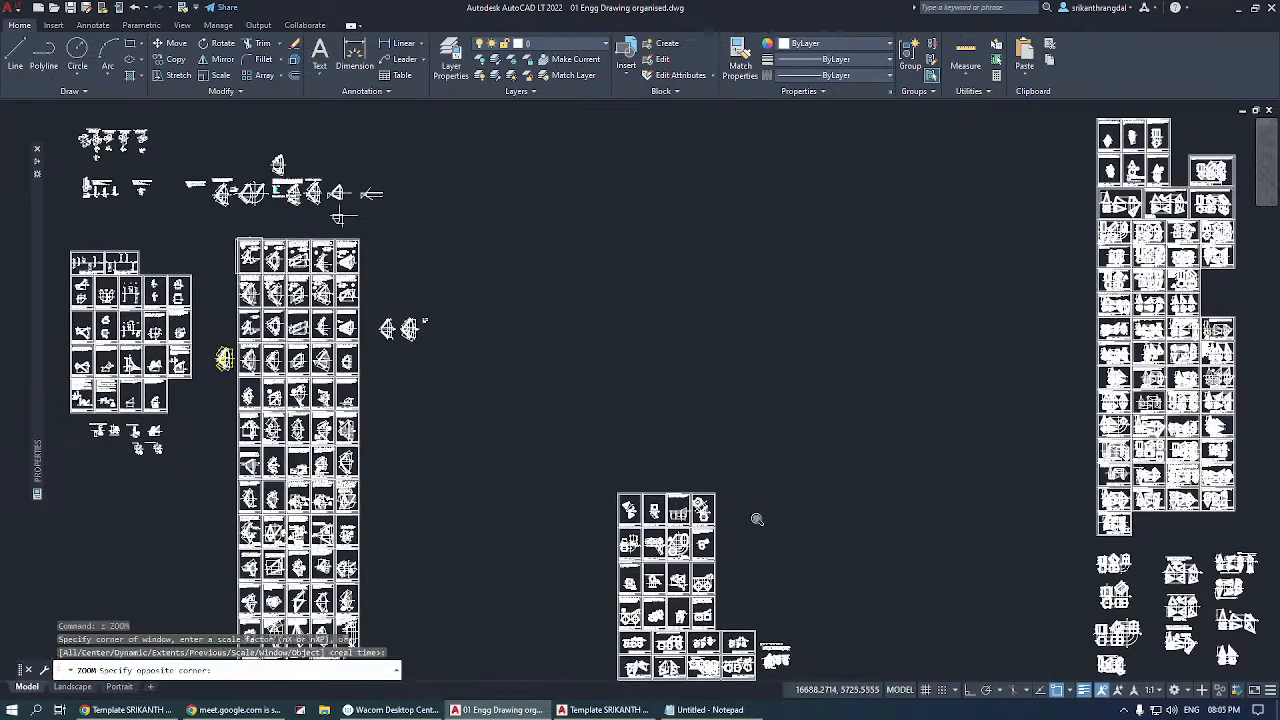
pyautogui.click(720, 538)
pyautogui.scroll(-5, 820, 234)
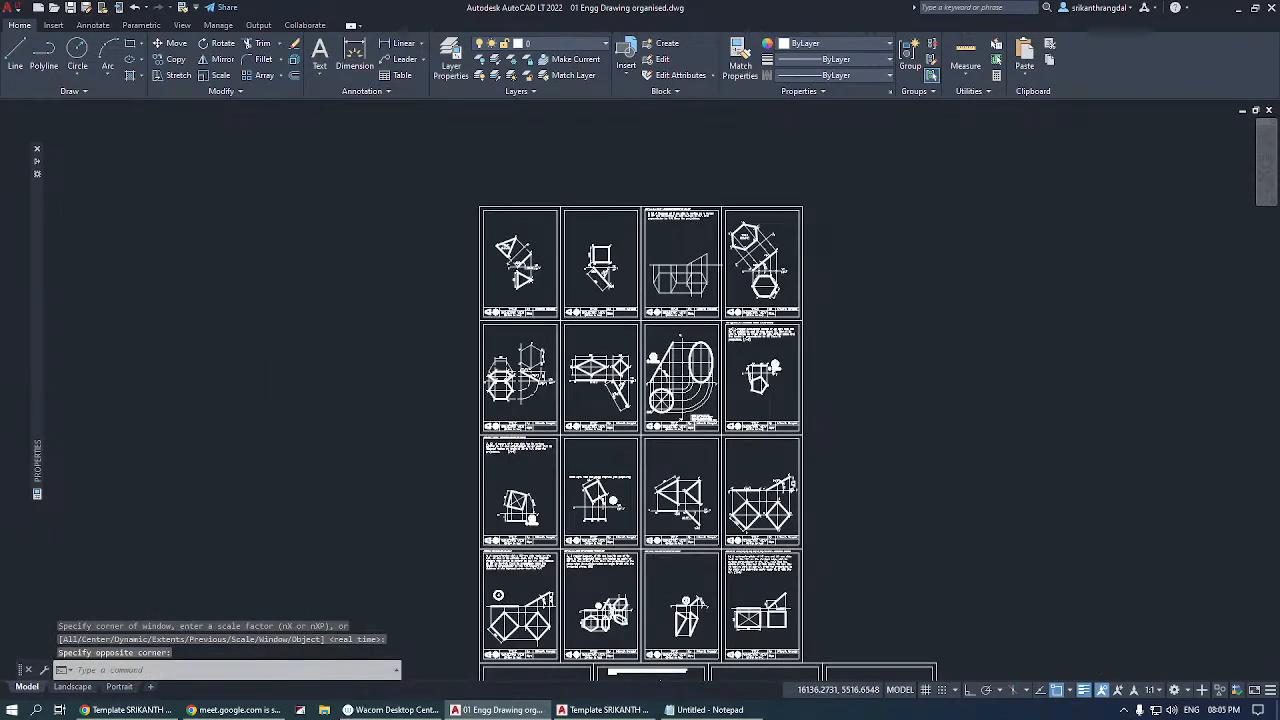
pyautogui.scroll(5, 690, 414)
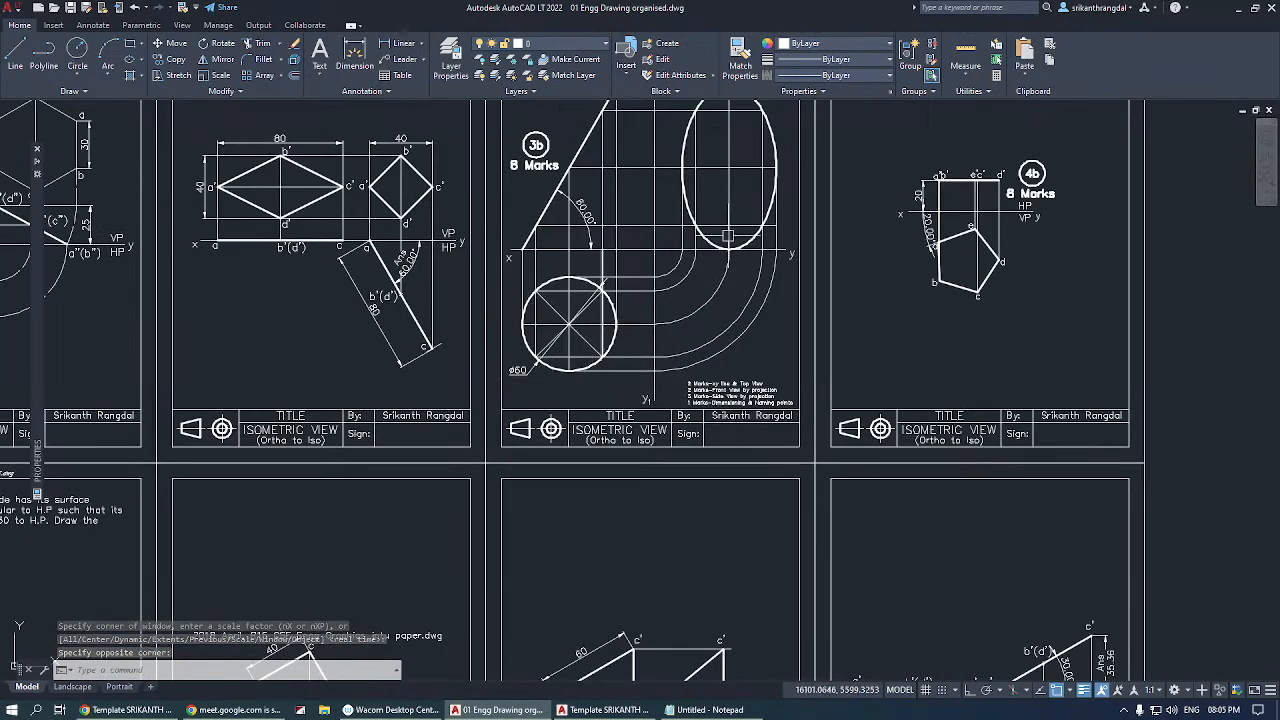
pyautogui.scroll(-5, 729, 236)
pyautogui.scroll(6, 733, 463)
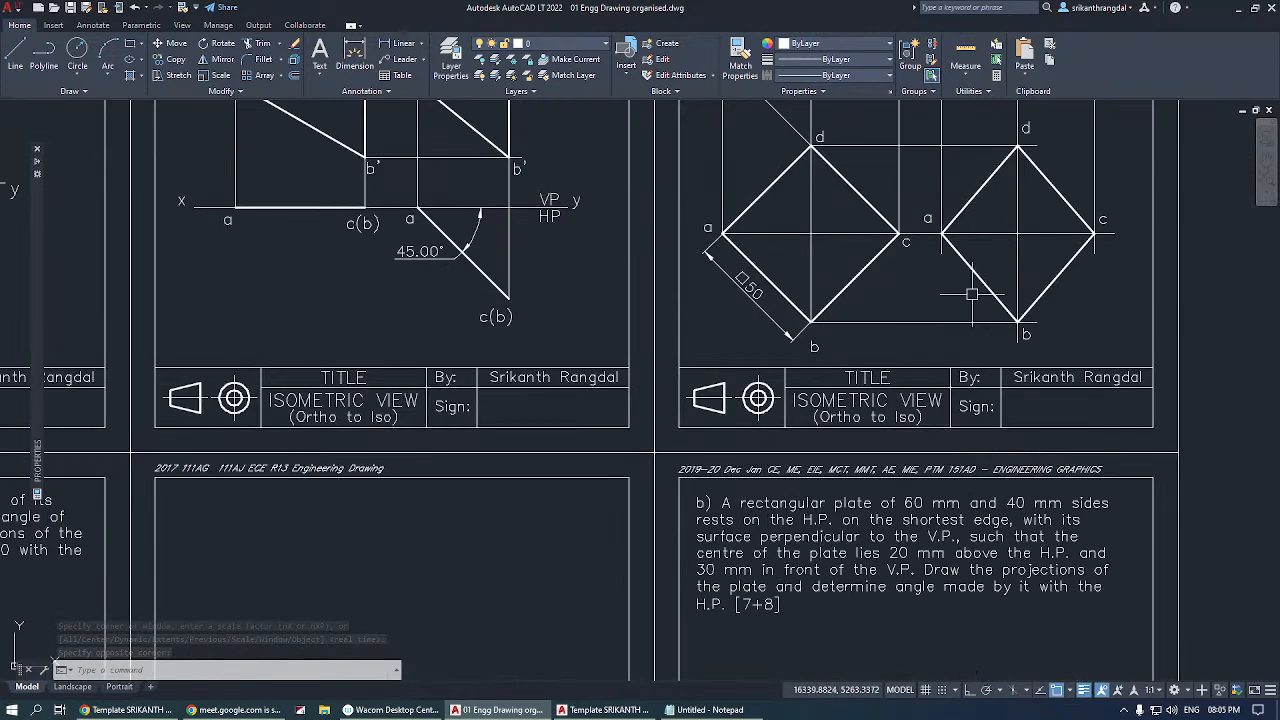
pyautogui.click(855, 279)
pyautogui.scroll(-2, 507, 372)
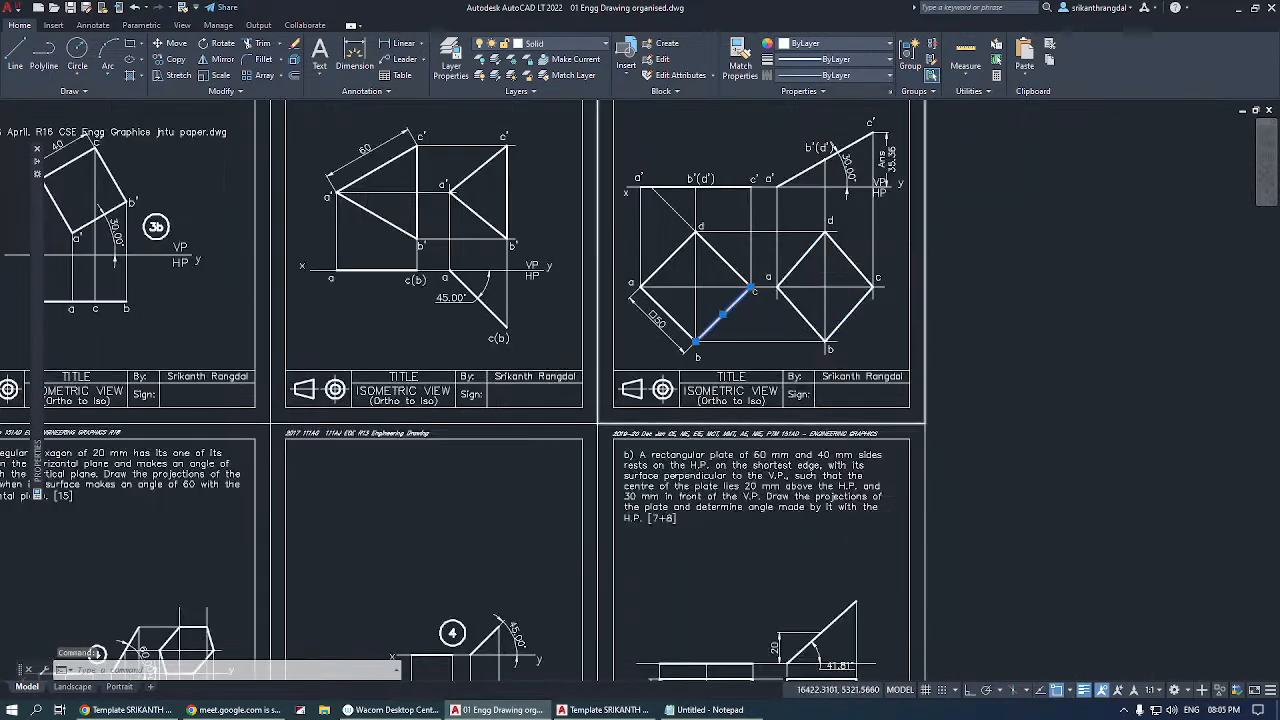
pyautogui.scroll(2, 914, 237)
pyautogui.press('Escape')
pyautogui.press('Escape')
# Select the rhombus abcd beside the 50 mm square to check how it is drawn, and clear the selection.
pyautogui.click(800, 259)
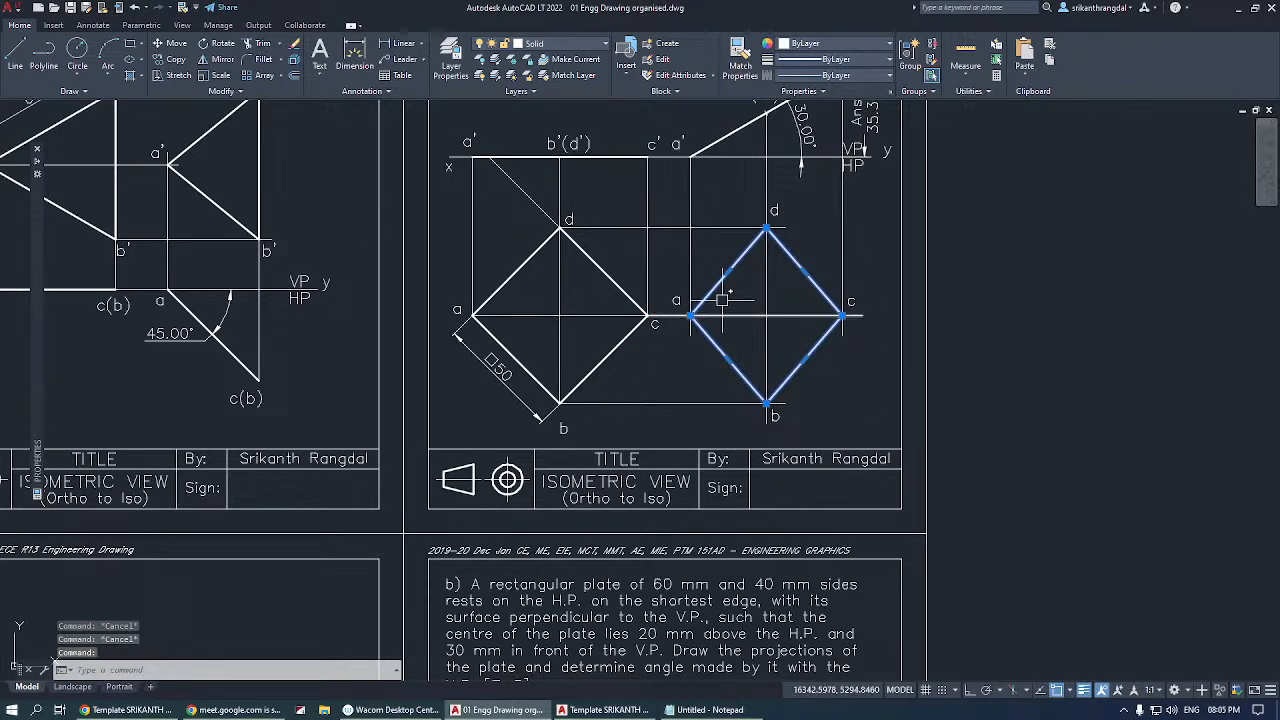
pyautogui.moveTo(749, 268); pyautogui.dragTo(682, 324, button='middle')
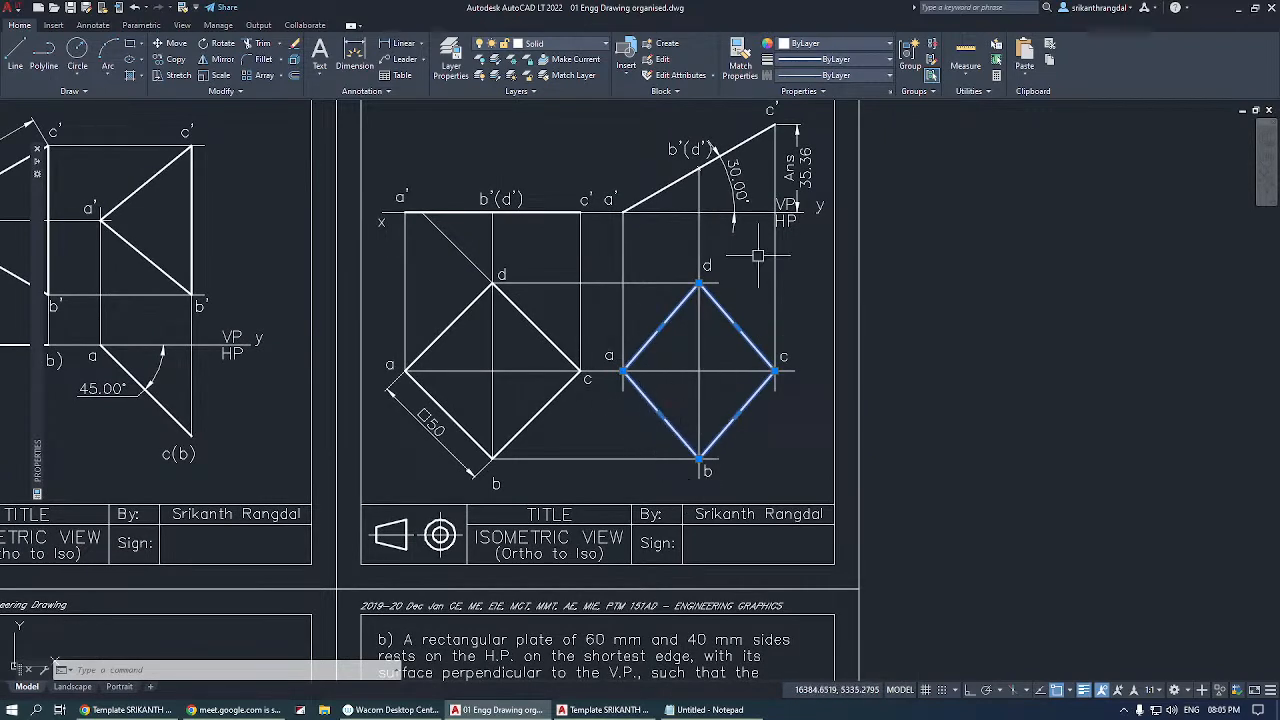
pyautogui.press('Escape')
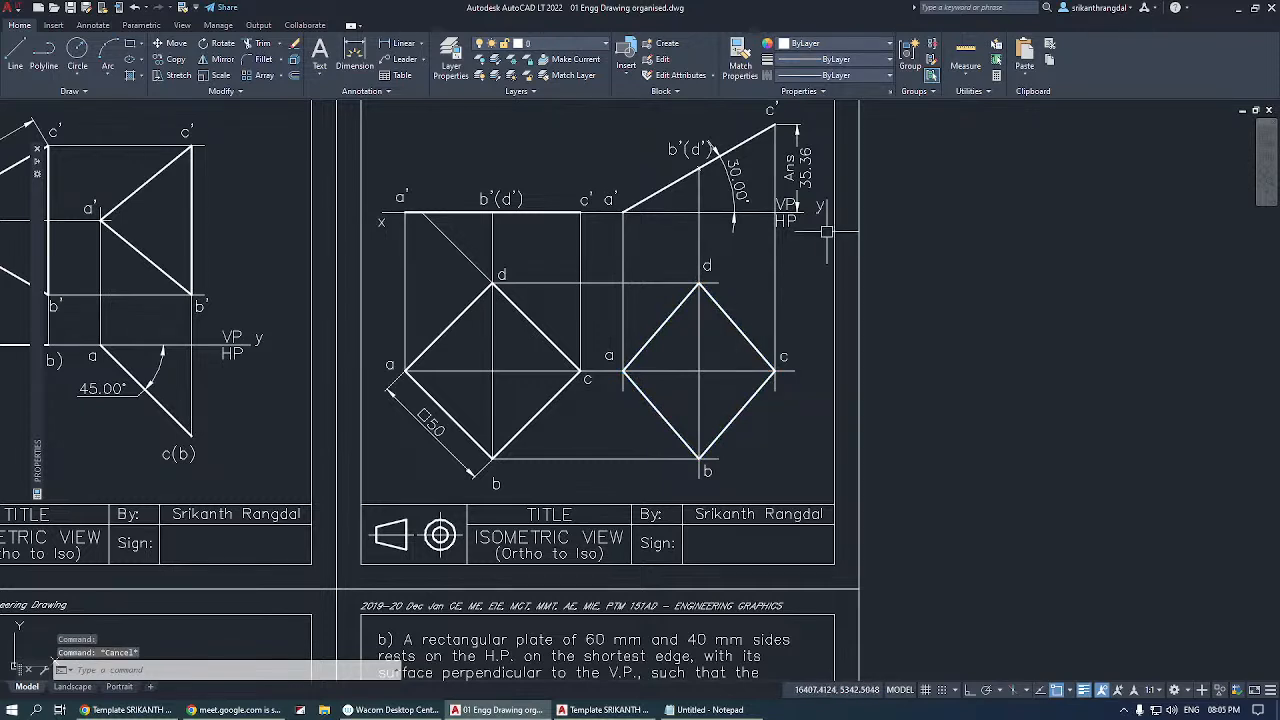
# Measure the area of the rhombus abcd with the Object option, and end the command.
pyautogui.click(962, 70)
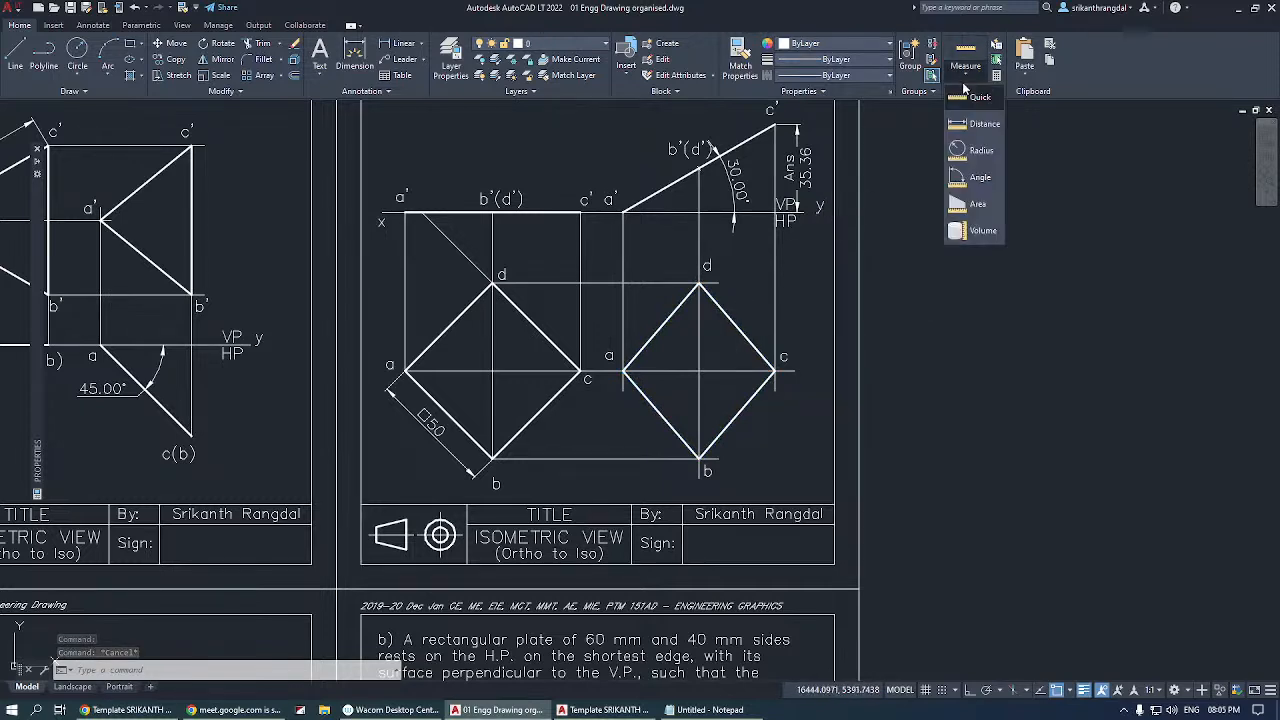
pyautogui.click(969, 207)
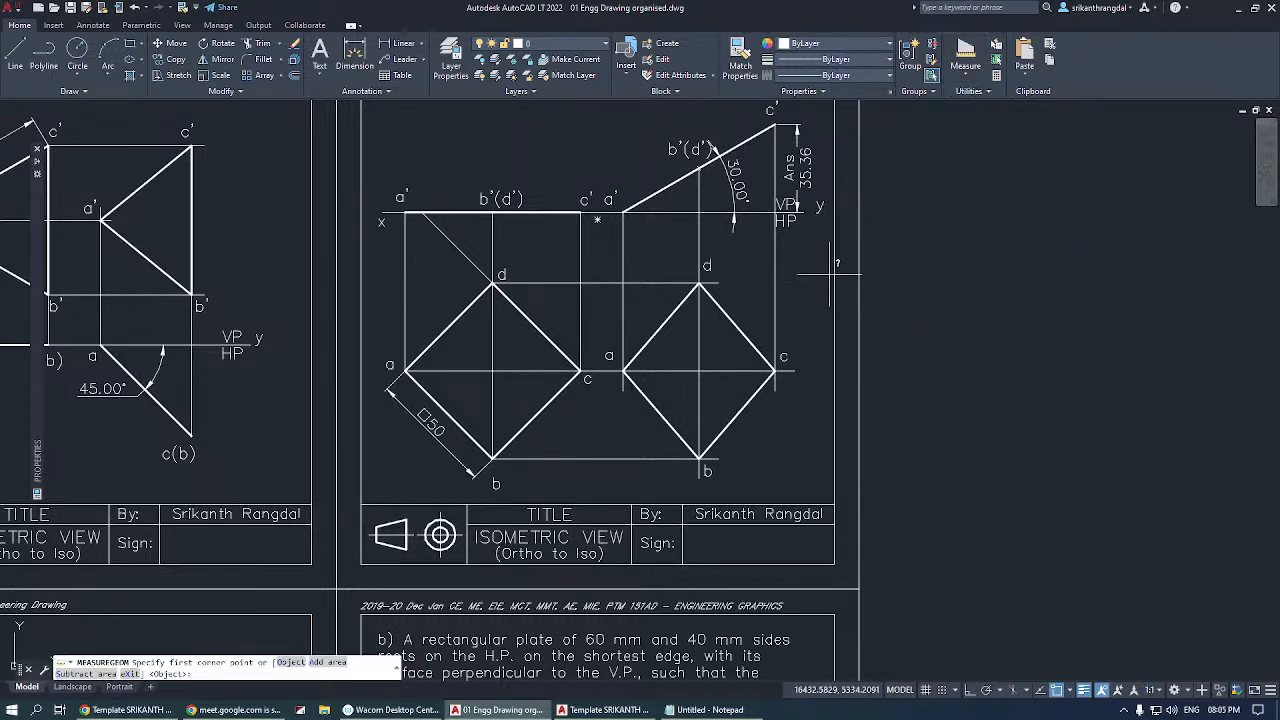
pyautogui.press('Return')
pyautogui.click(737, 327)
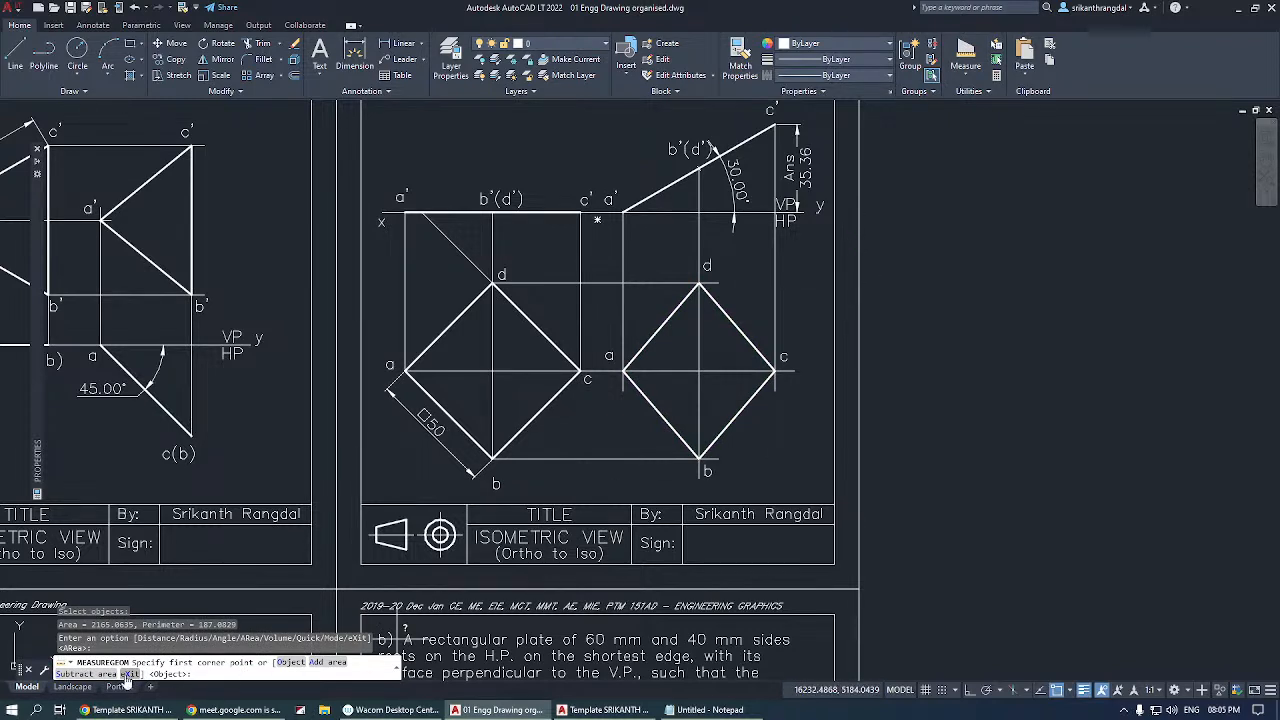
pyautogui.press('Escape')
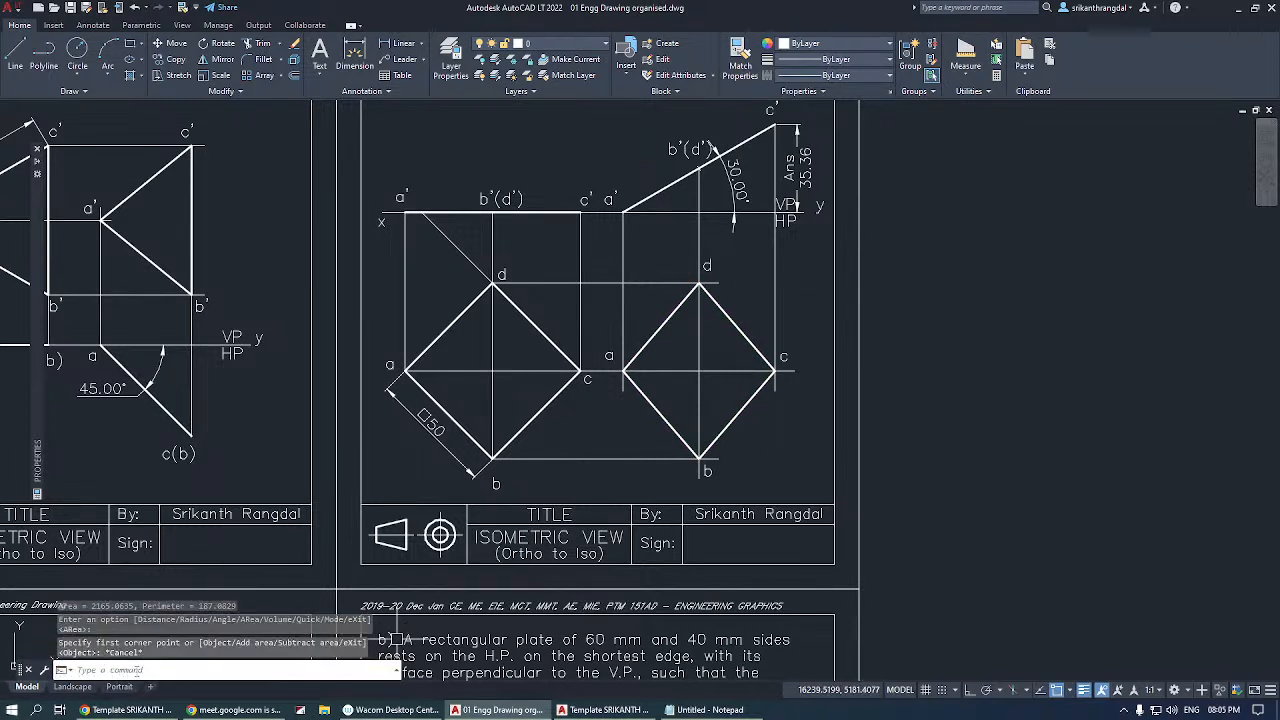
# Show the command history, highlight the measured area value, and shrink and close the history again.
pyautogui.press('F2')
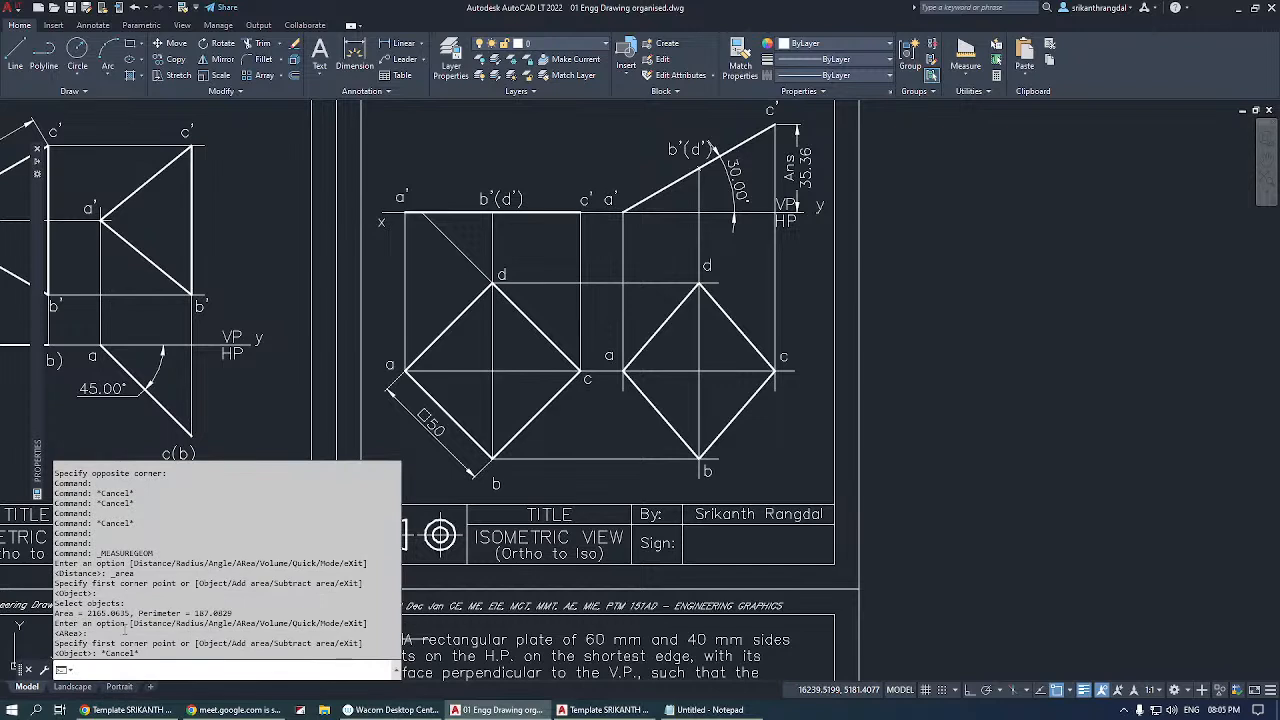
pyautogui.moveTo(87, 613); pyautogui.dragTo(116, 613)
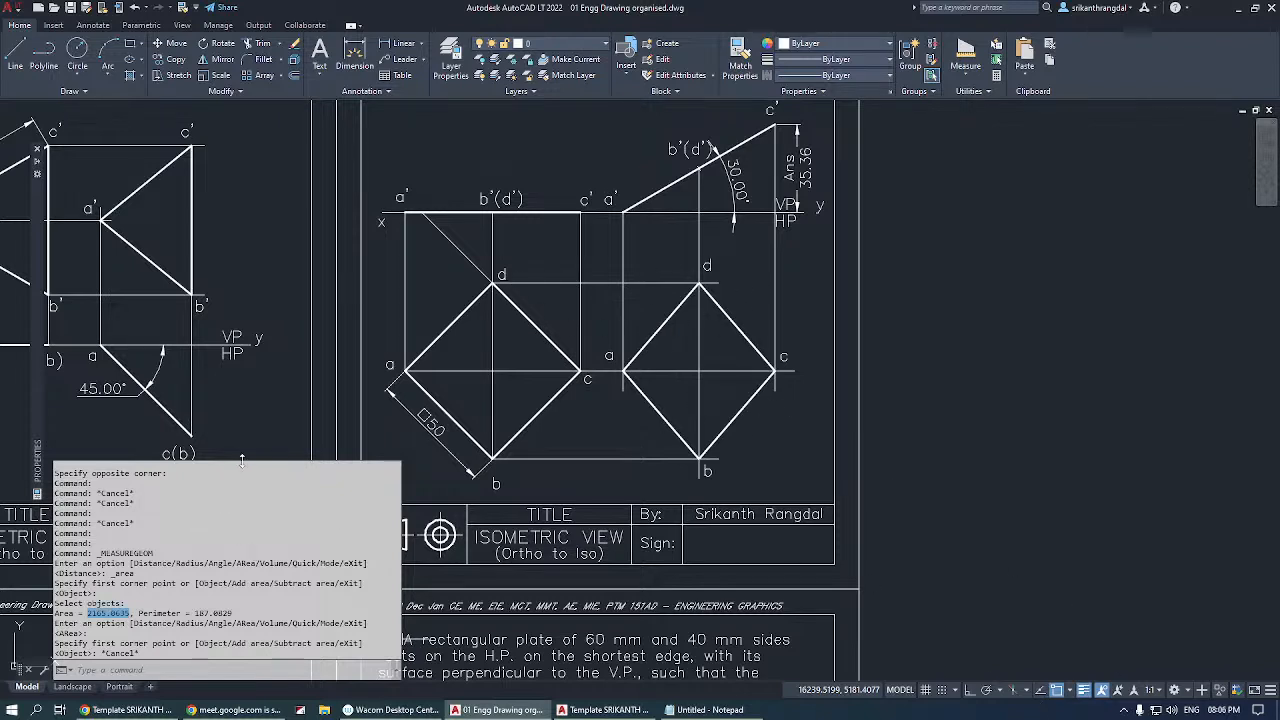
pyautogui.moveTo(241, 458); pyautogui.dragTo(217, 612)
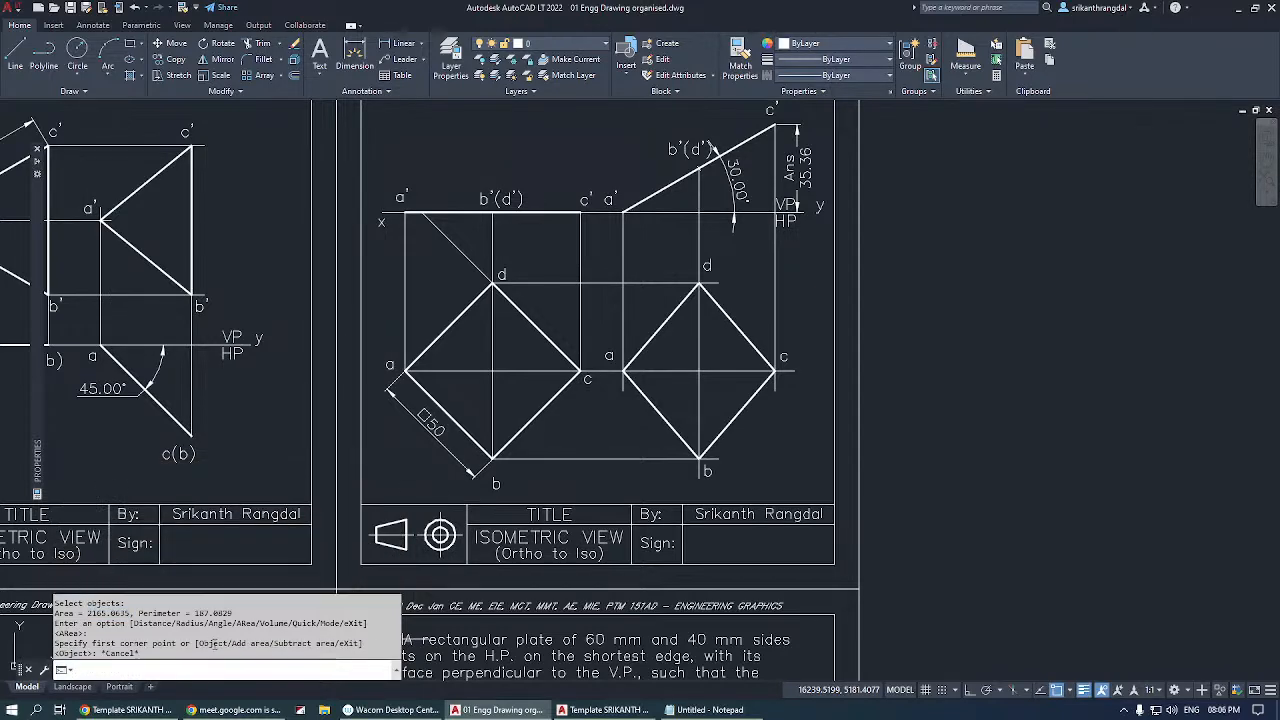
pyautogui.press('Escape')
pyautogui.press('Escape')
pyautogui.press('Escape')
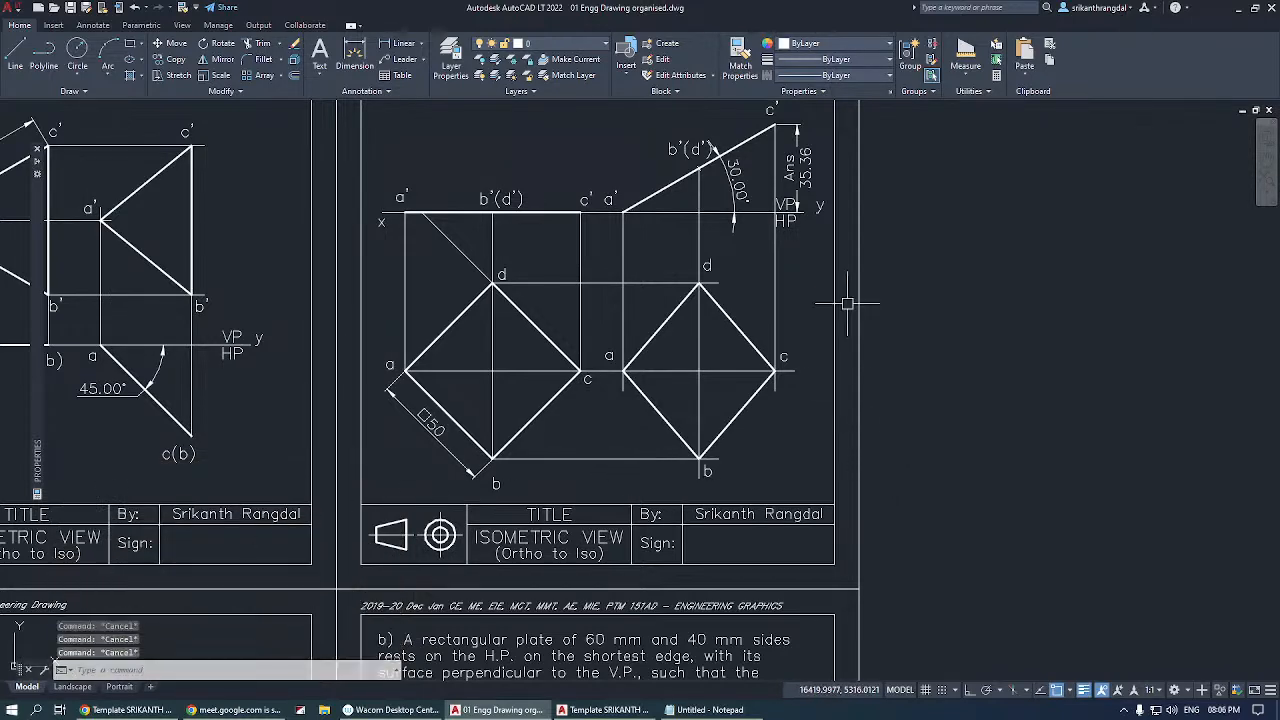
pyautogui.scroll(-2, 634, 403)
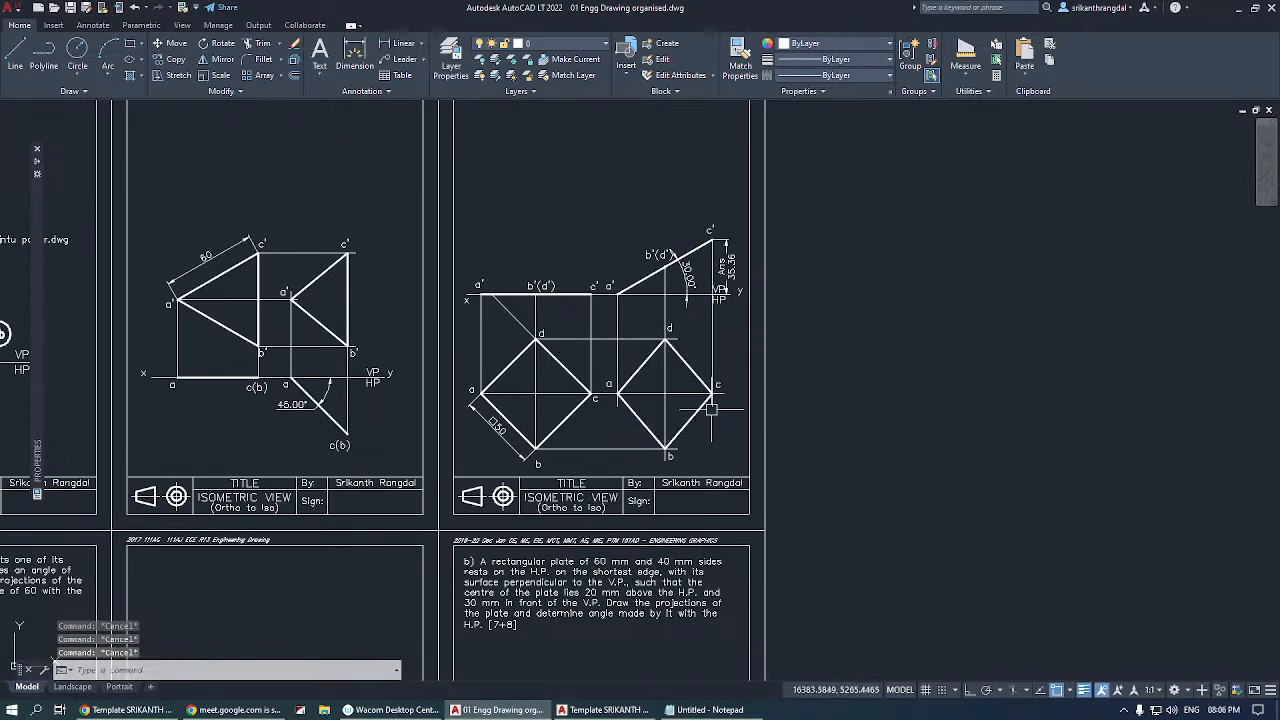
pyautogui.scroll(-5, 815, 437)
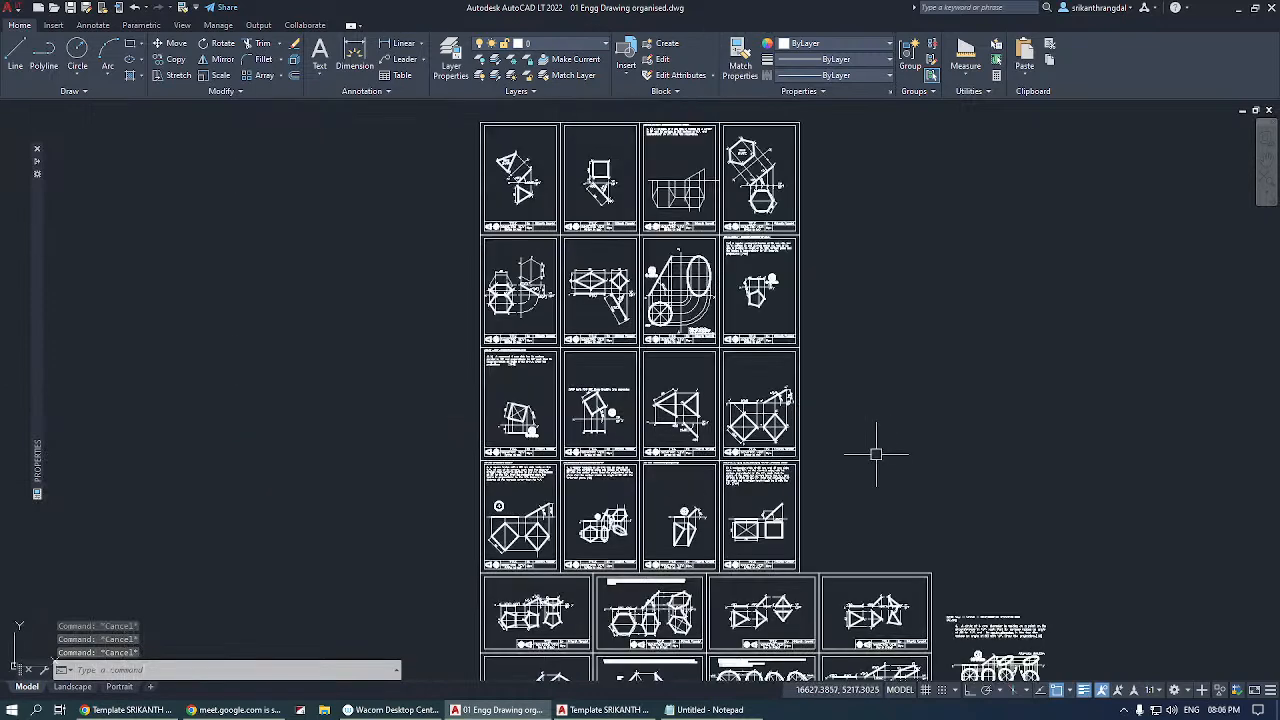
pyautogui.click(966, 74)
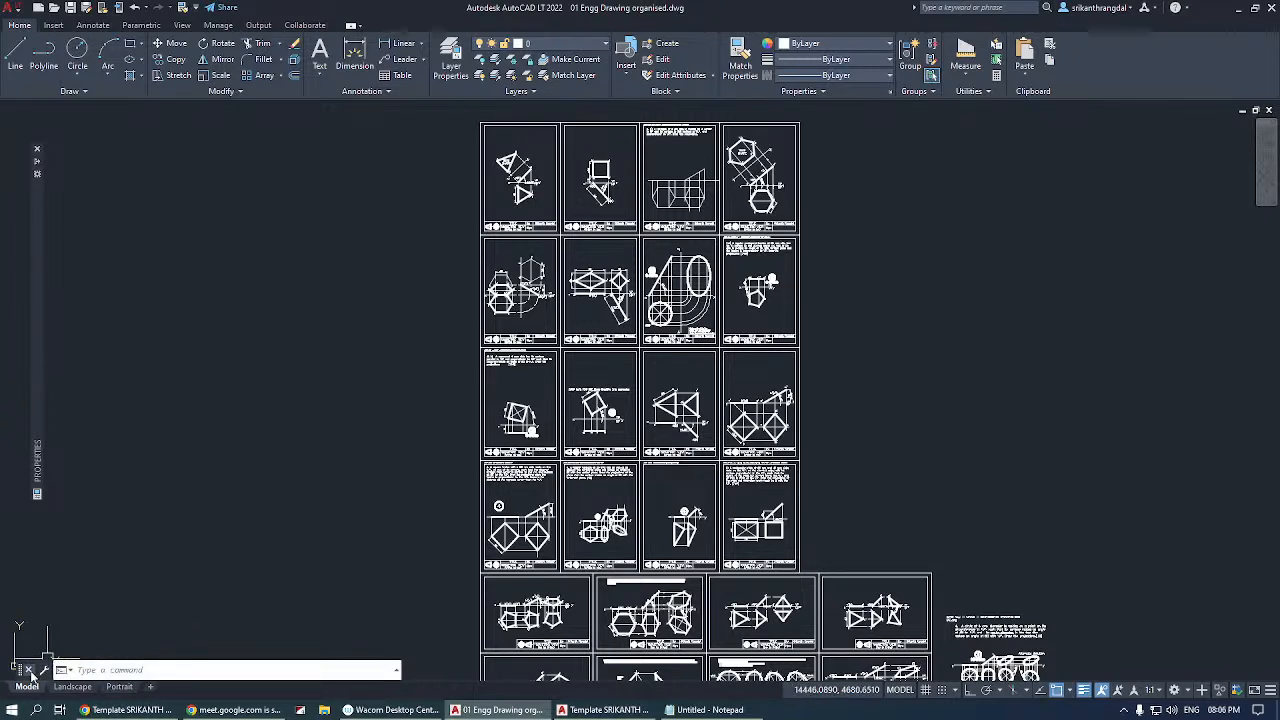
# Move the floating command line up into the empty area beside the plane projection sheets.
pyautogui.moveTo(21, 676); pyautogui.dragTo(146, 458)
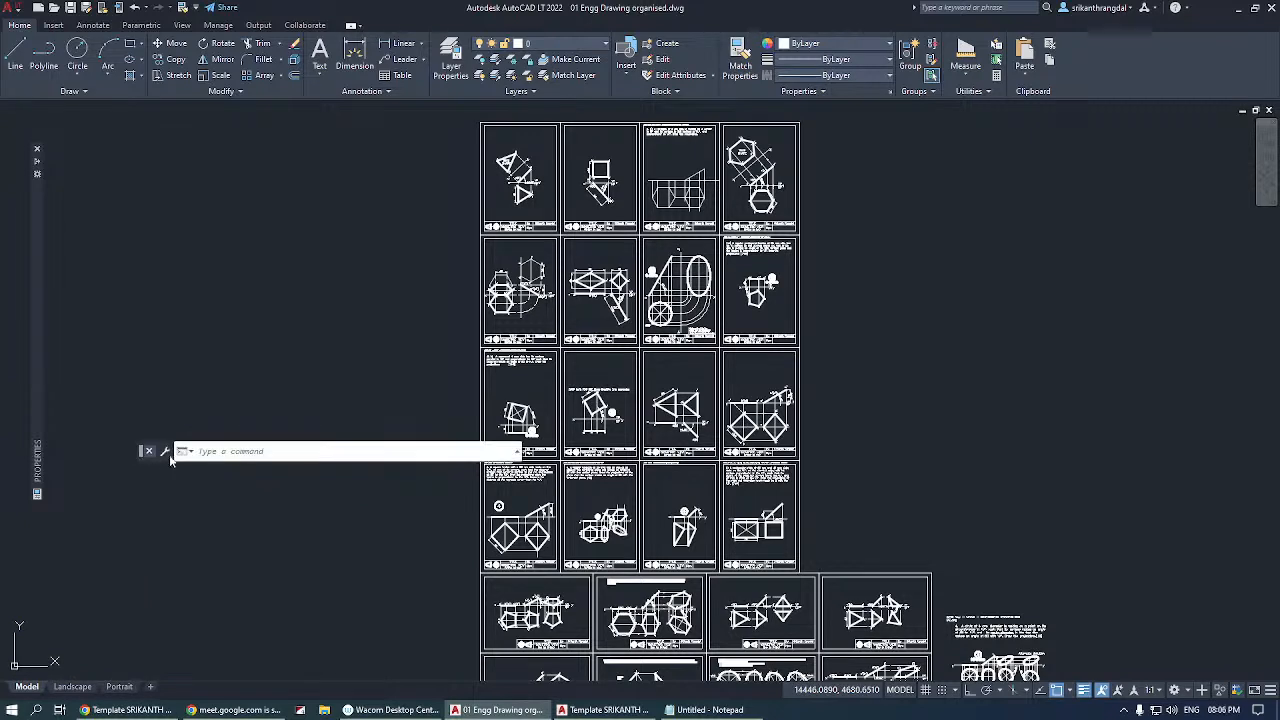
pyautogui.click(255, 452)
pyautogui.moveTo(141, 453); pyautogui.dragTo(114, 484)
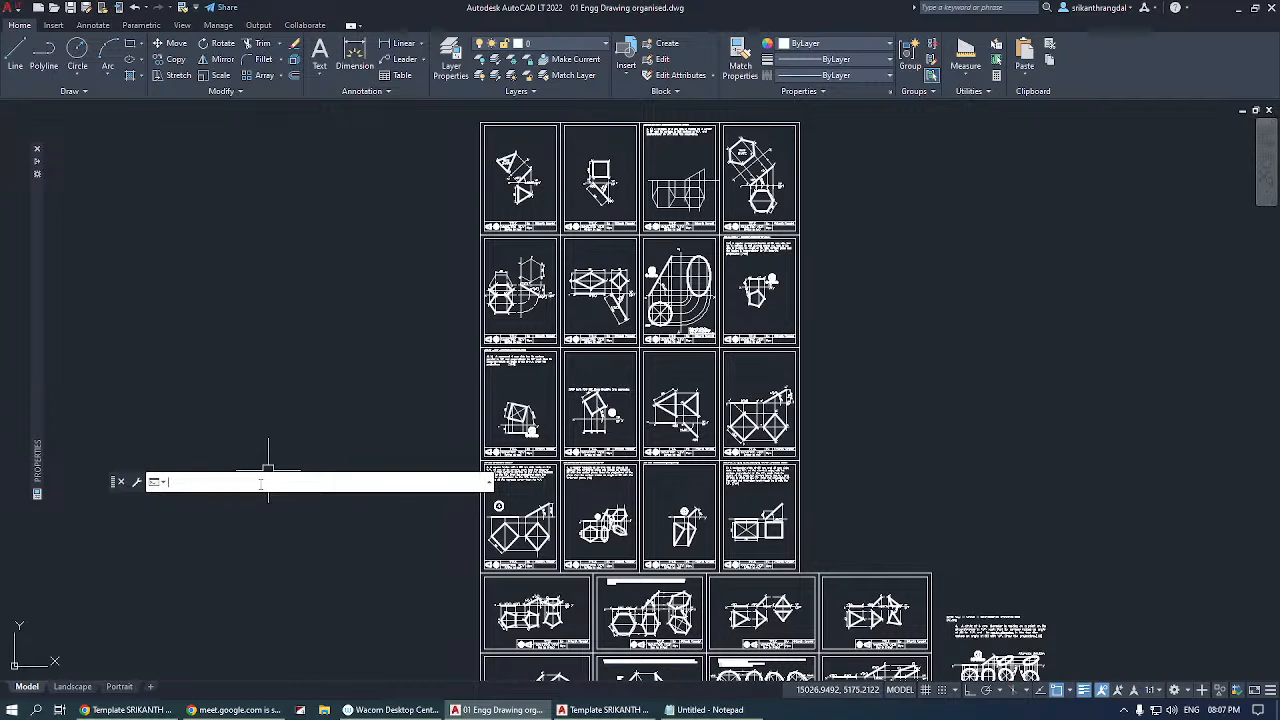
# Open the Windows Command Prompt, place it beside the AutoCAD command line, and make its window narrower.
pyautogui.press('super')
pyautogui.write('cmd')
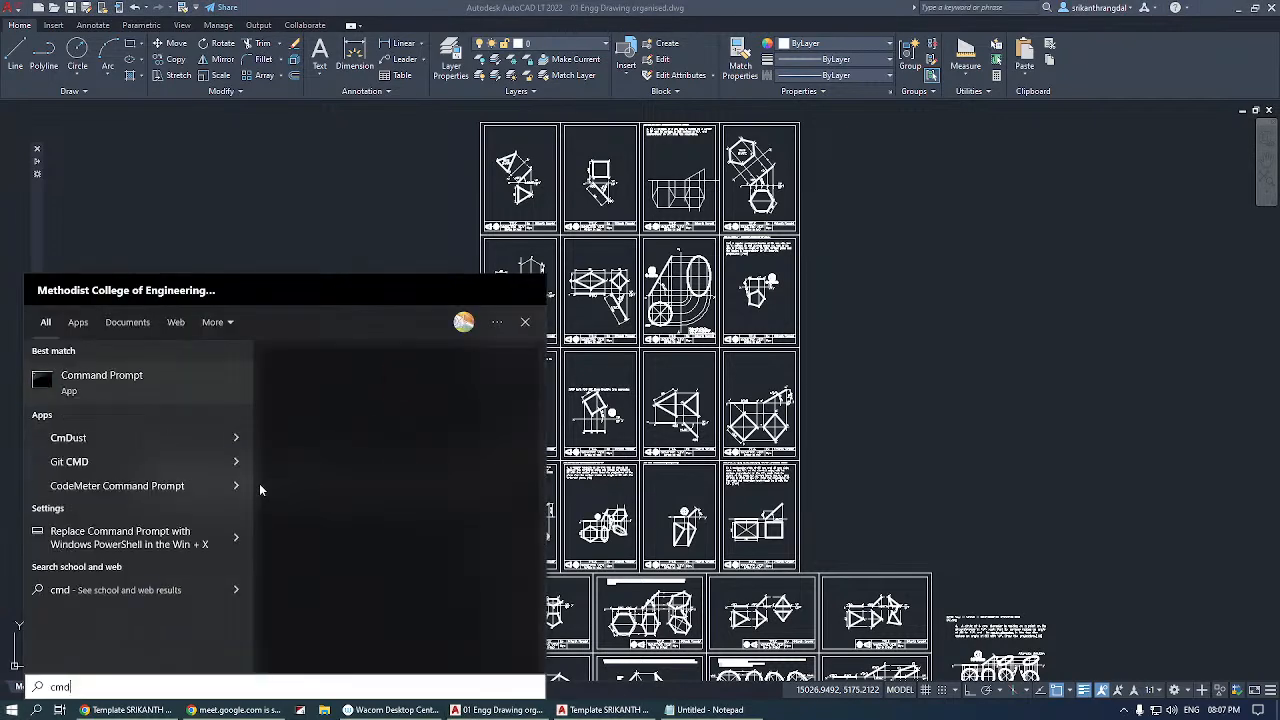
pyautogui.press('Return')
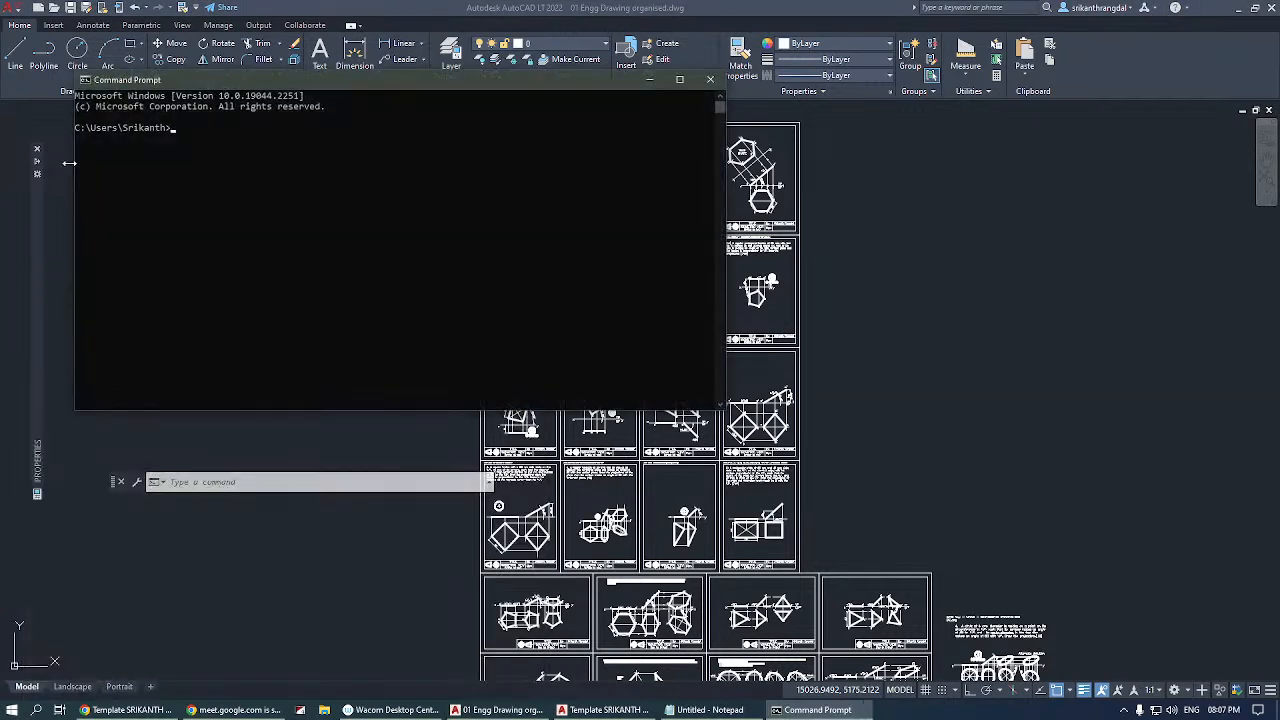
pyautogui.moveTo(332, 88); pyautogui.dragTo(784, 175)
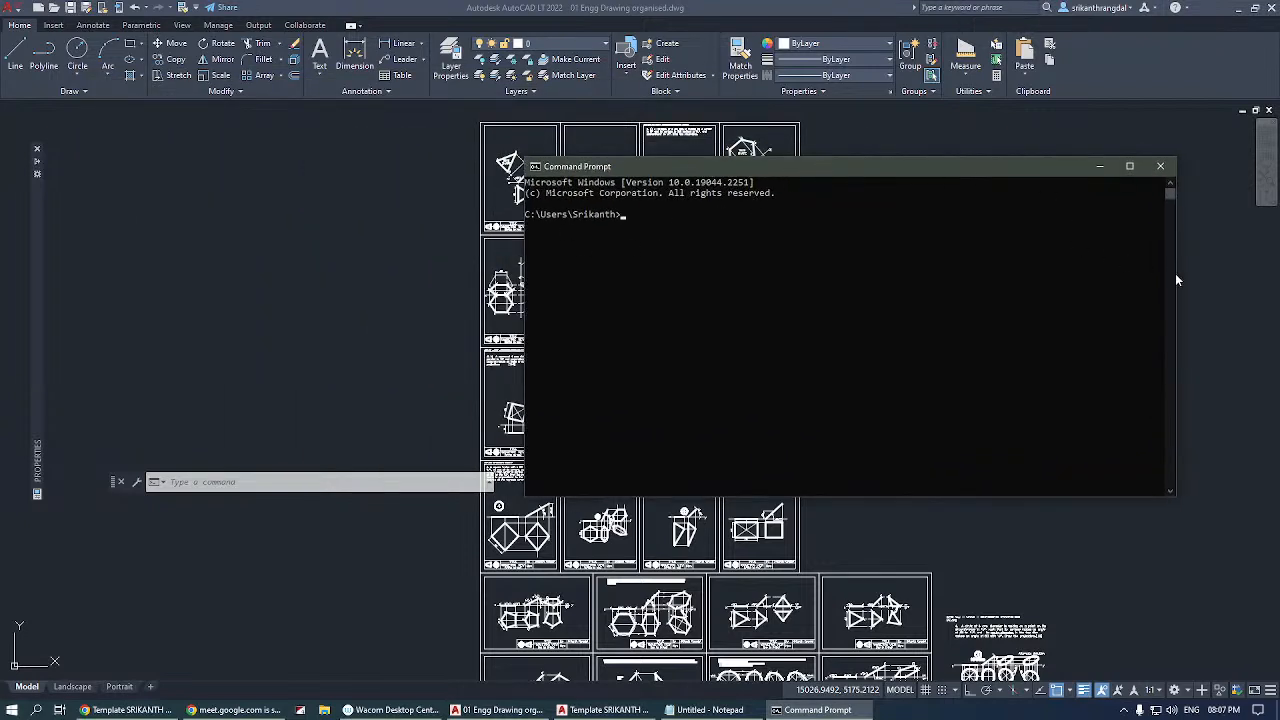
pyautogui.moveTo(1175, 274); pyautogui.dragTo(864, 297)
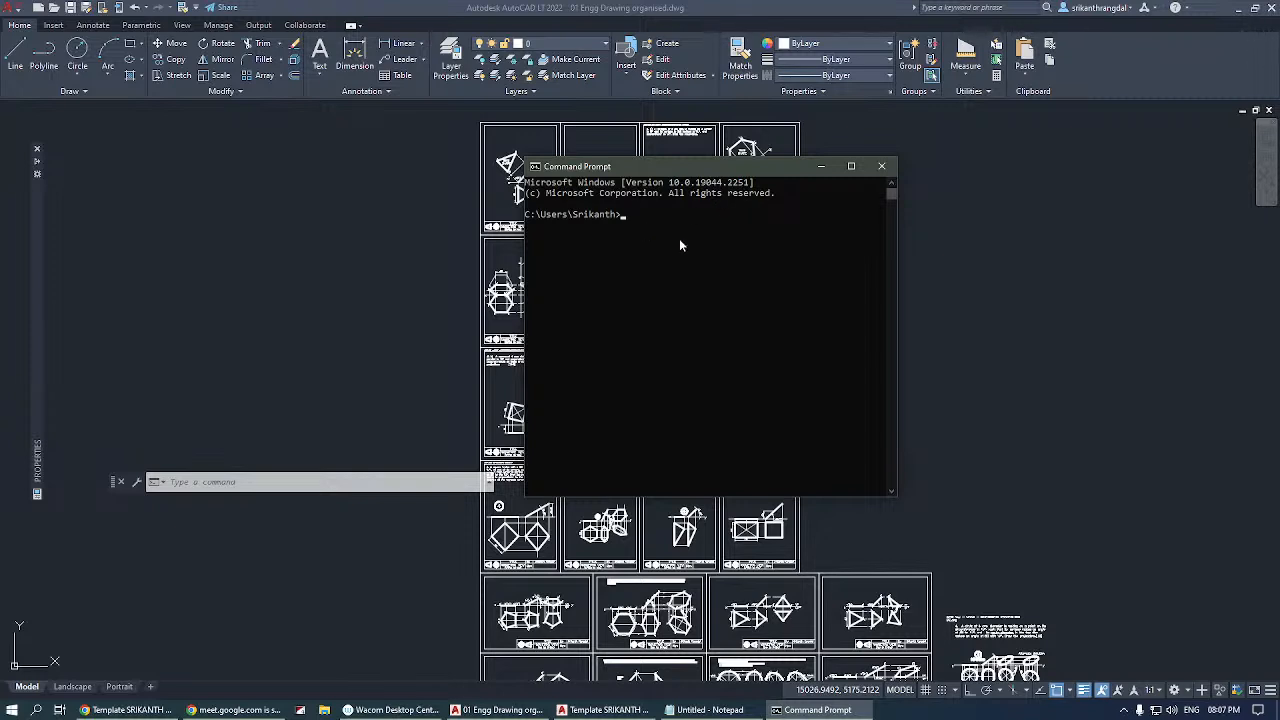
# Go up one folder with cd.. in the Command Prompt and list the folder's contents with dir.
pyautogui.write('cd..')
pyautogui.press('Return')
pyautogui.write('dir')
pyautogui.press('Return')
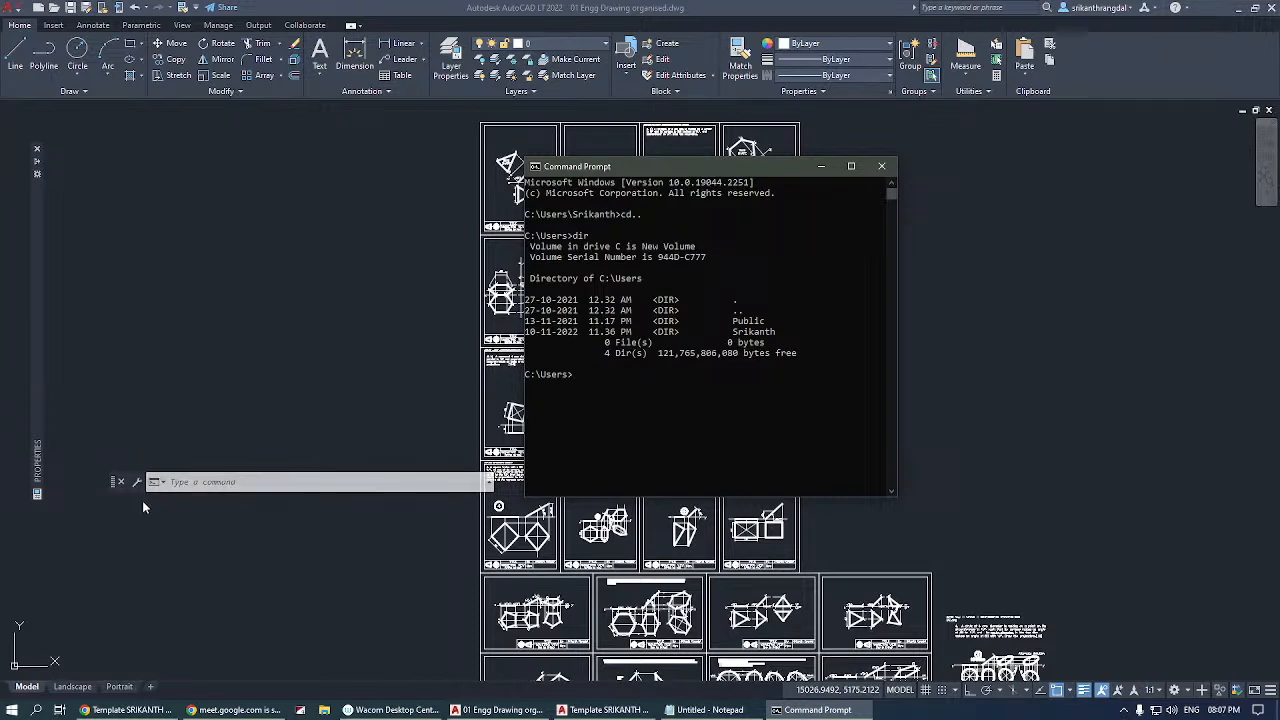
# Return the AutoCAD command line to the lower edge of the drawing area.
pyautogui.moveTo(114, 482); pyautogui.dragTo(111, 667)
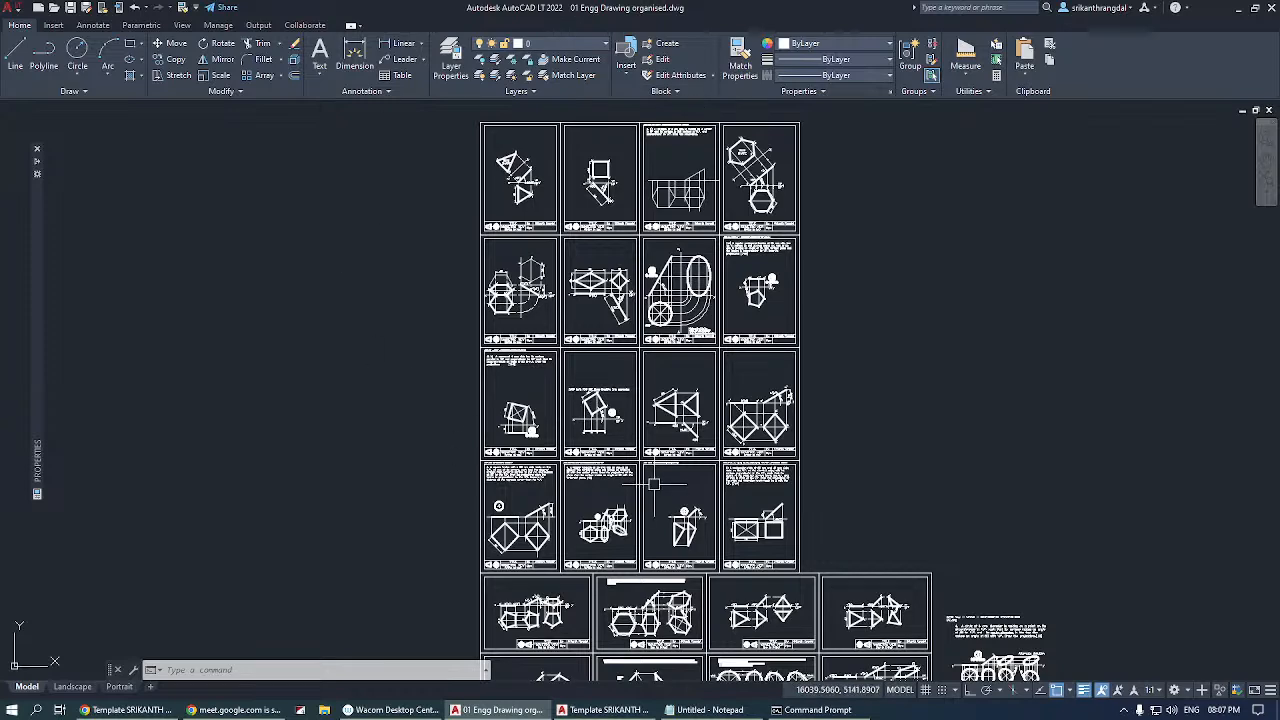
# Restore the AutoCAD window to a smaller size over the desktop to show its compact layout, and maximize it again.
pyautogui.moveTo(607, 9); pyautogui.dragTo(607, 93)
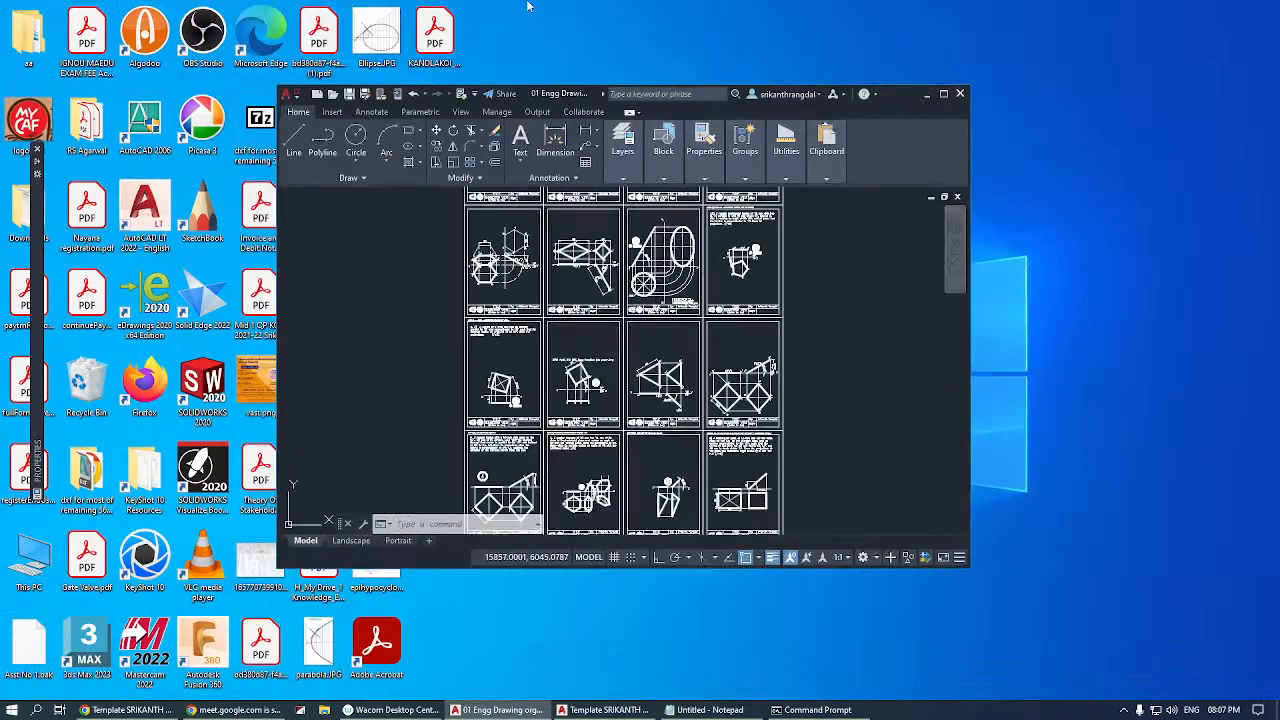
pyautogui.click(843, 264)
pyautogui.click(910, 379)
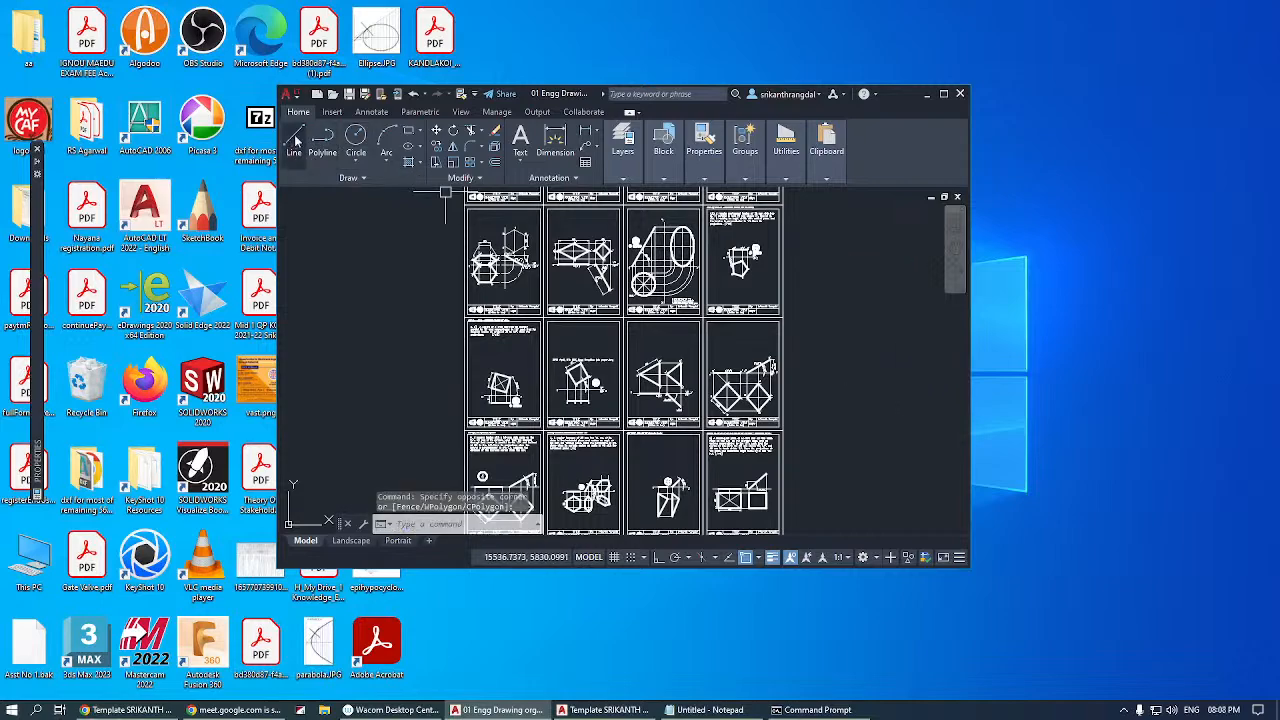
pyautogui.click(945, 93)
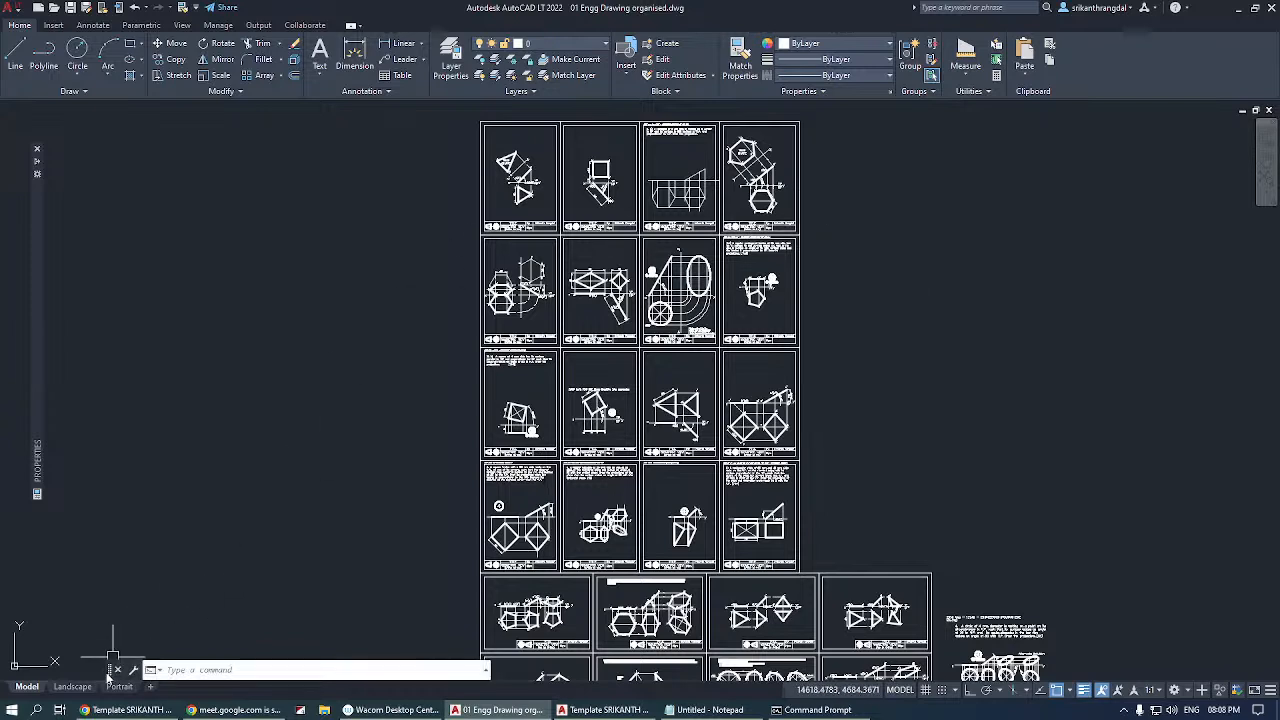
# Move the floating command line up into the drawing area and put it back at the lower edge.
pyautogui.moveTo(110, 672); pyautogui.dragTo(110, 517)
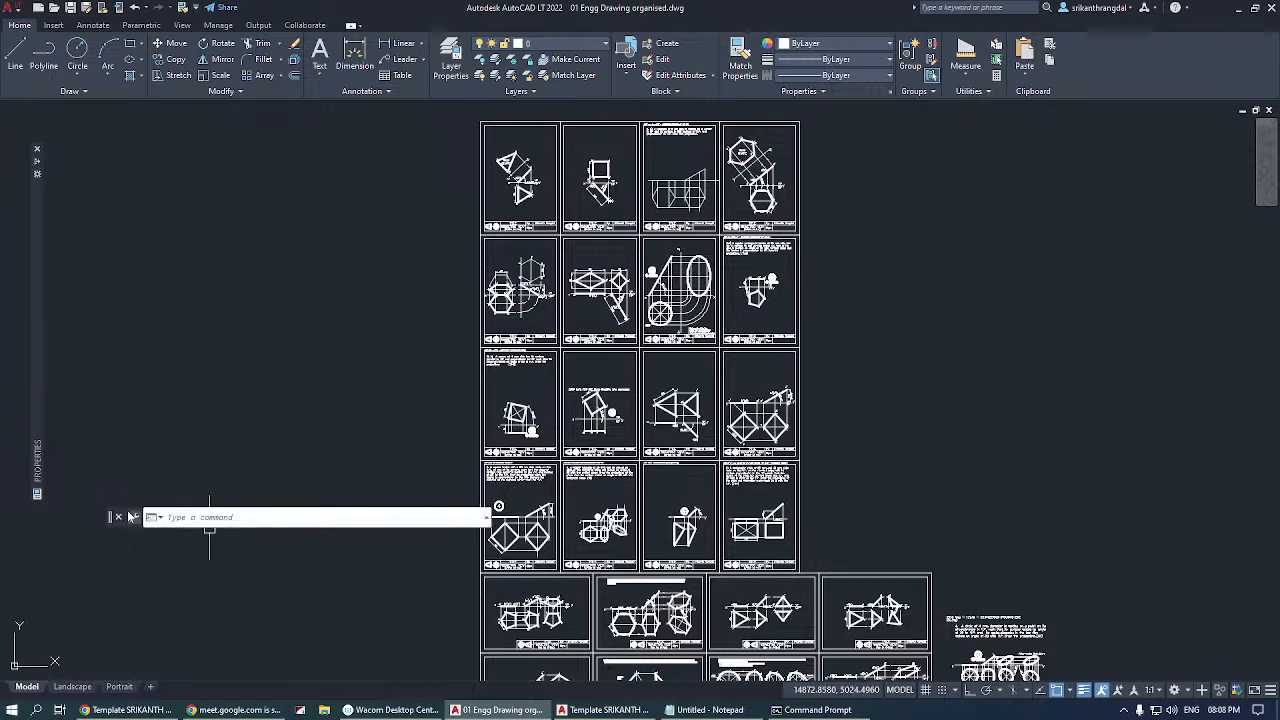
pyautogui.moveTo(112, 517); pyautogui.dragTo(75, 680)
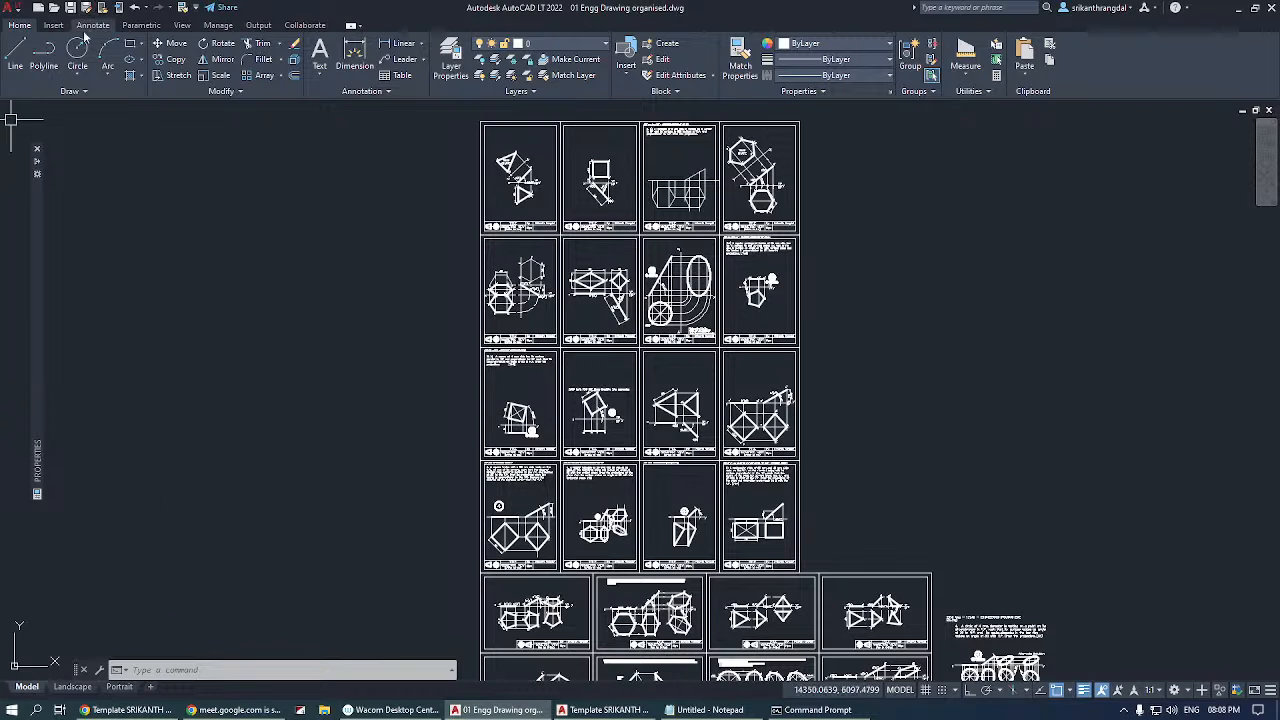
pyautogui.click(53, 25)
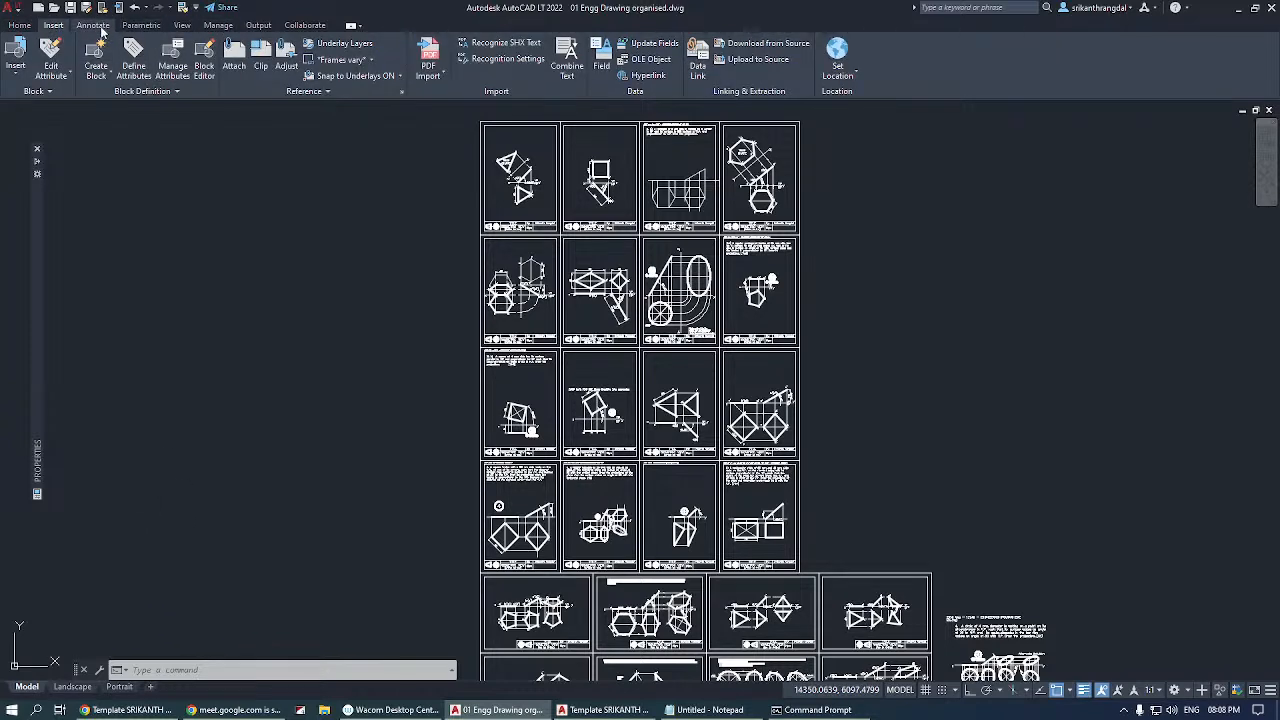
pyautogui.click(93, 26)
pyautogui.click(20, 25)
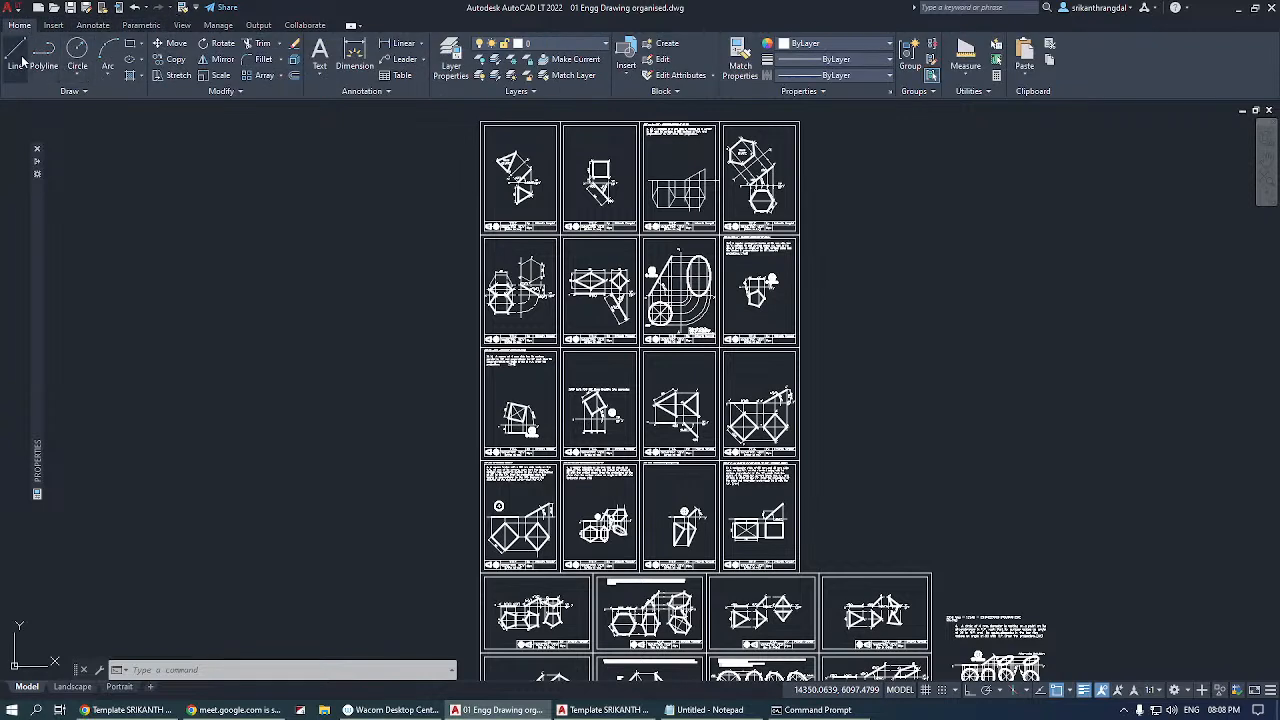
# Move the collapsed Properties palette further into the drawing area.
pyautogui.moveTo(38, 275)
pyautogui.moveTo(40, 272)
pyautogui.mouseDown()
pyautogui.moveTo(384, 271)
pyautogui.moveTo(293, 292)
pyautogui.moveTo(208, 290)
pyautogui.moveTo(739, 290)
pyautogui.moveTo(1044, 324)
pyautogui.moveTo(109, 341)
pyautogui.mouseUp()
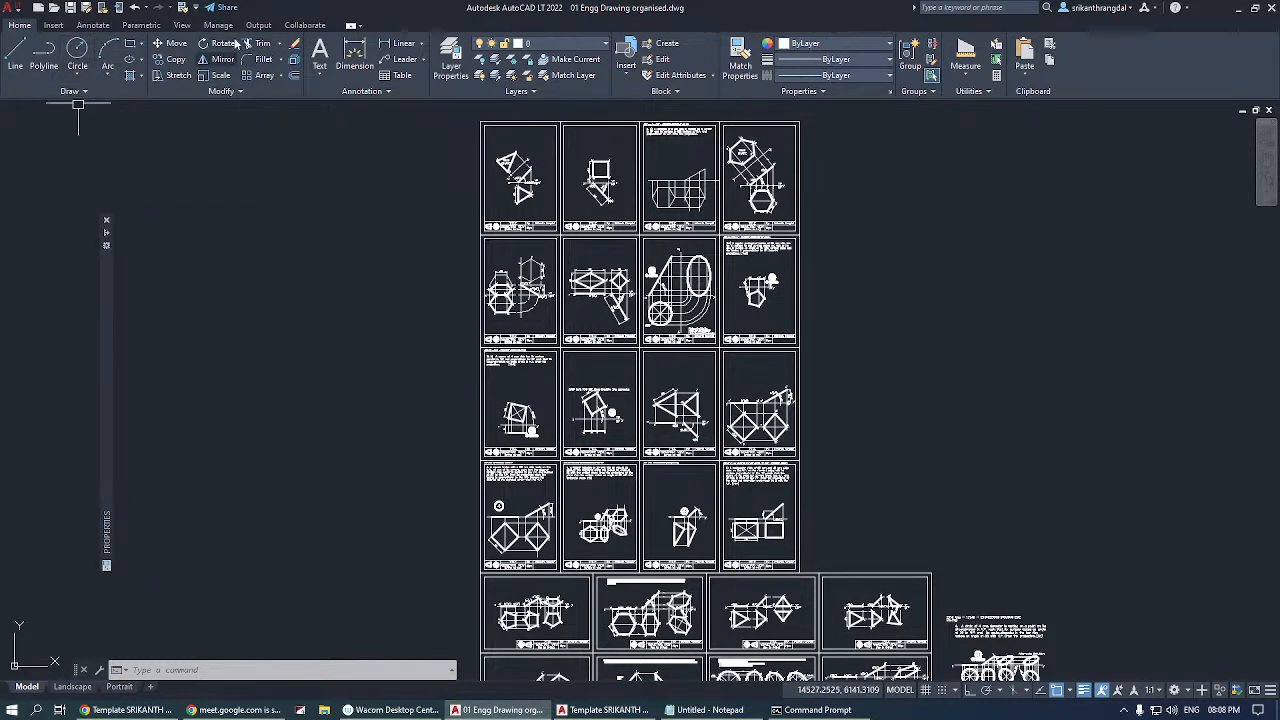
pyautogui.click(53, 25)
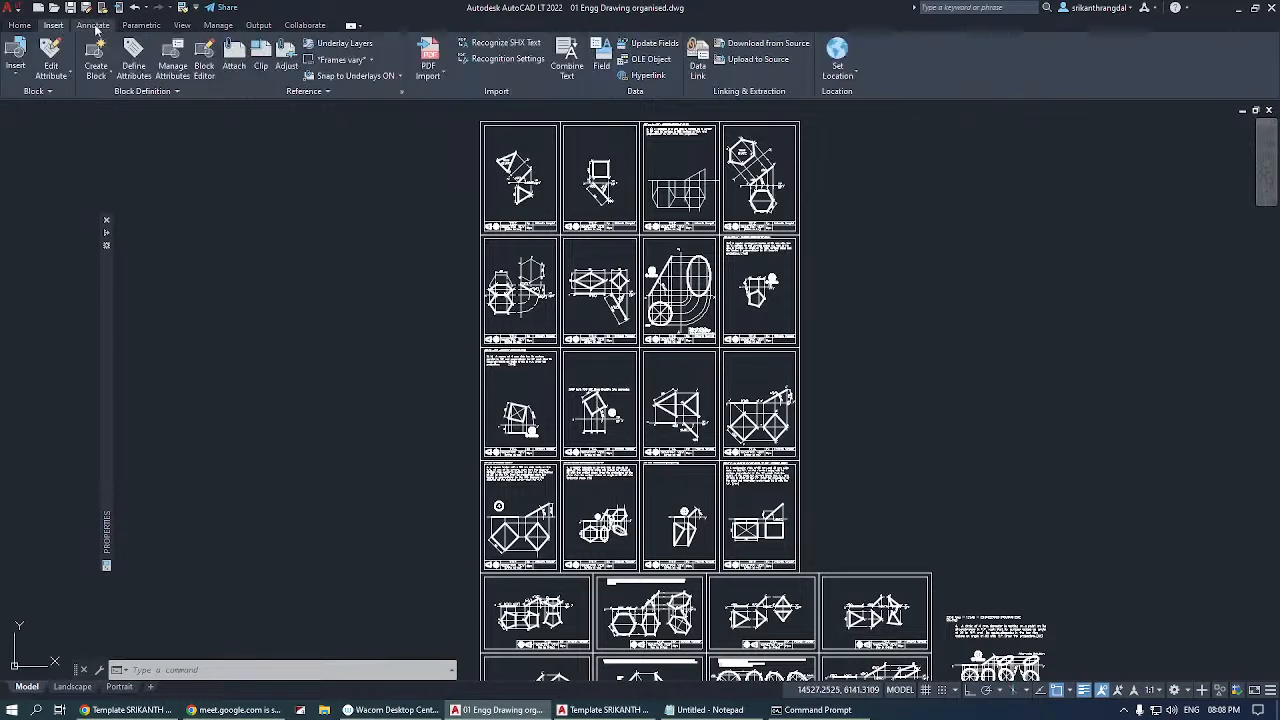
pyautogui.click(94, 25)
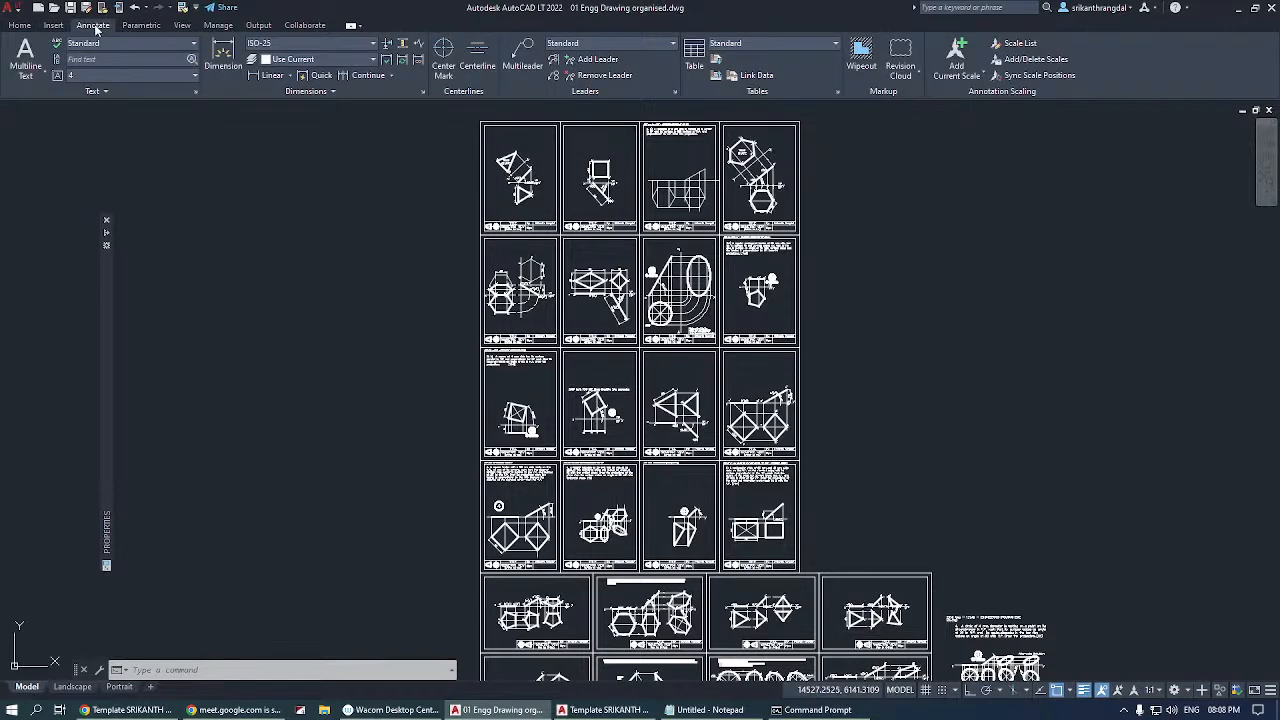
pyautogui.click(53, 25)
pyautogui.click(19, 25)
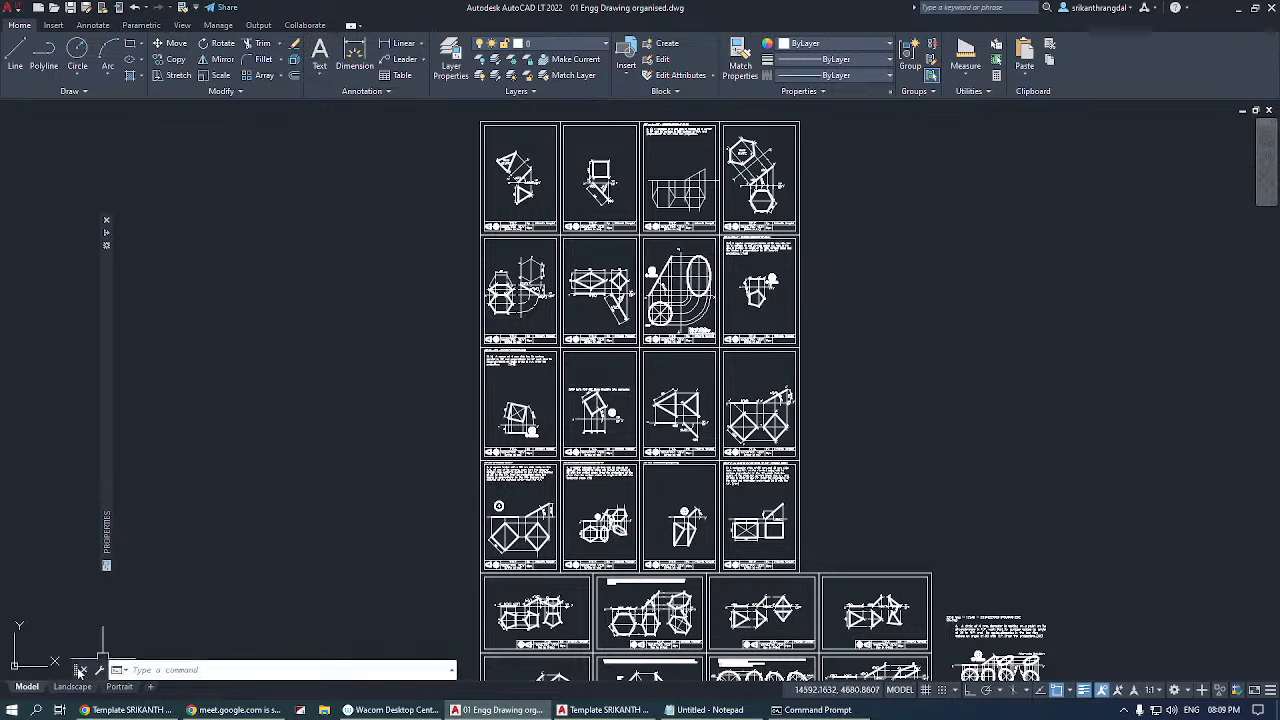
pyautogui.moveTo(76, 669)
pyautogui.mouseDown()
pyautogui.moveTo(93, 624)
pyautogui.moveTo(67, 669)
pyautogui.mouseUp()
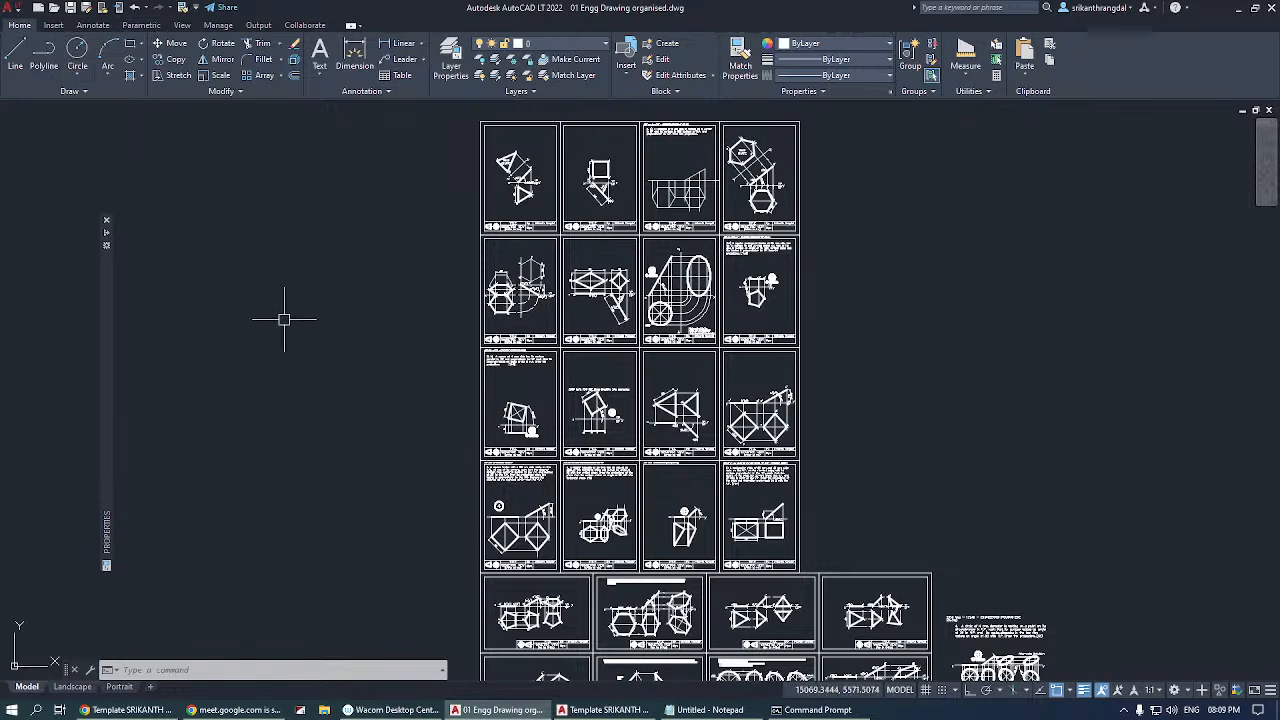
pyautogui.write('l')
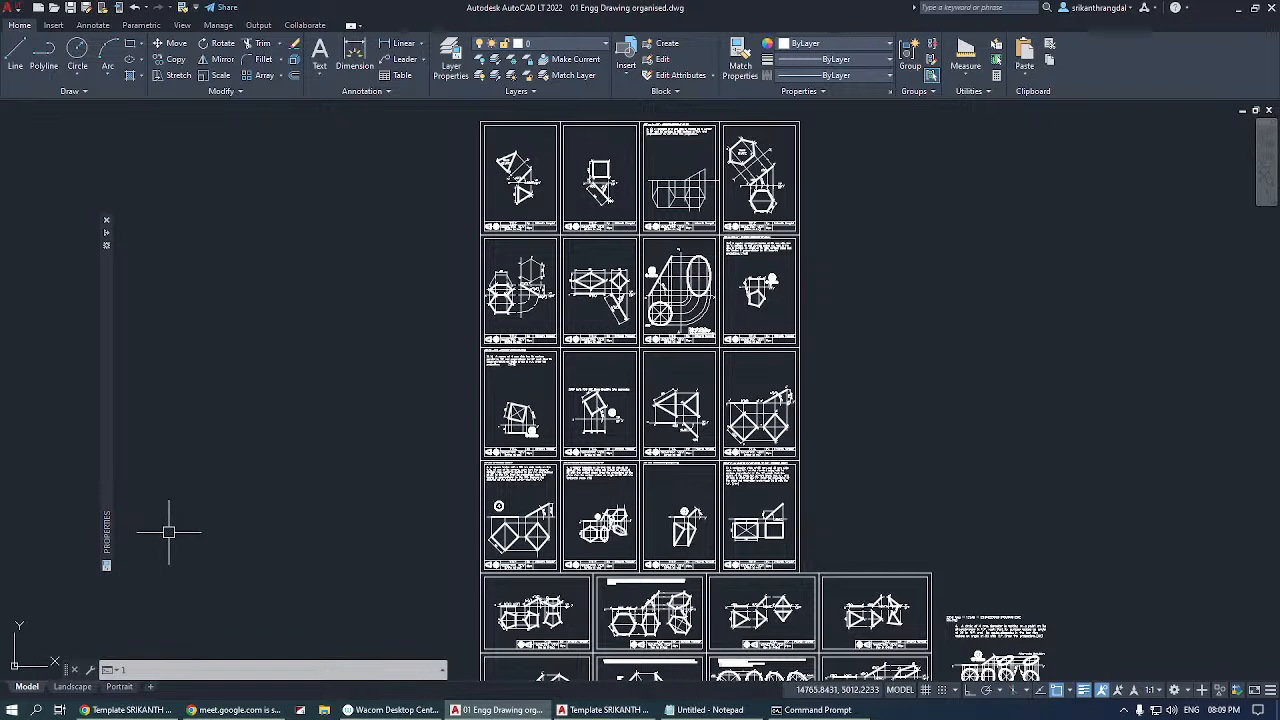
pyautogui.press('Return')
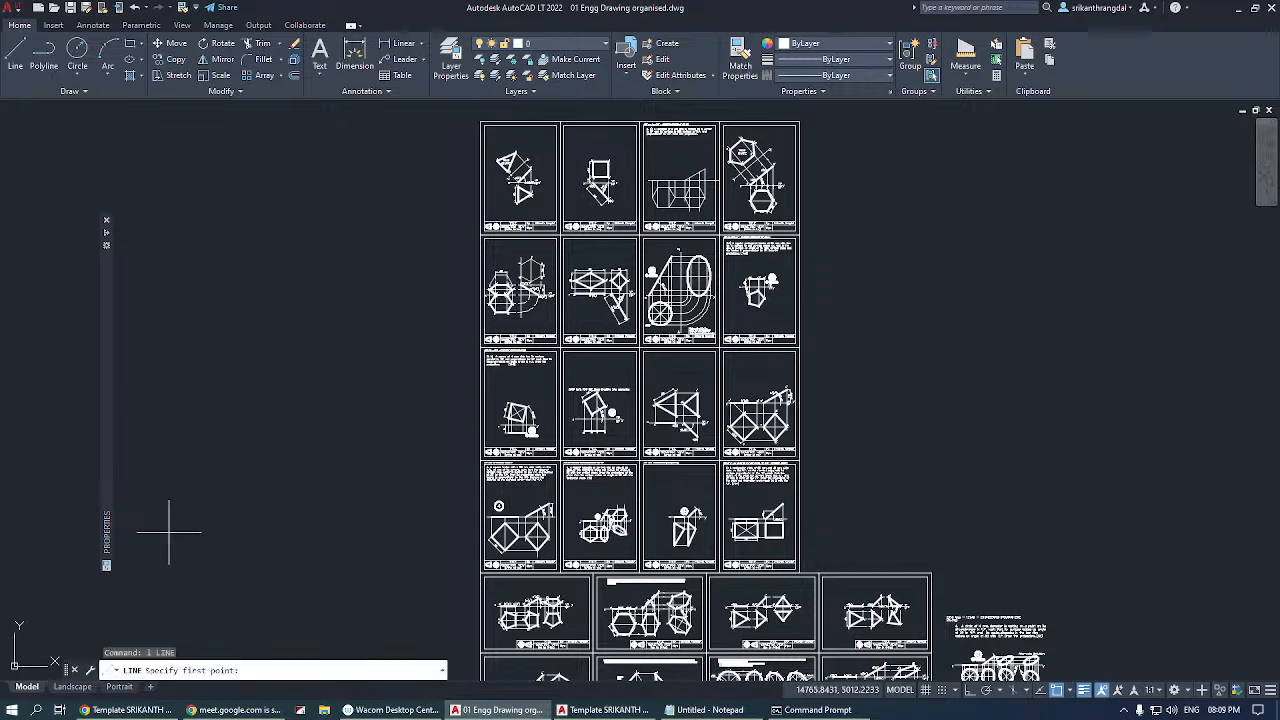
pyautogui.press('Escape')
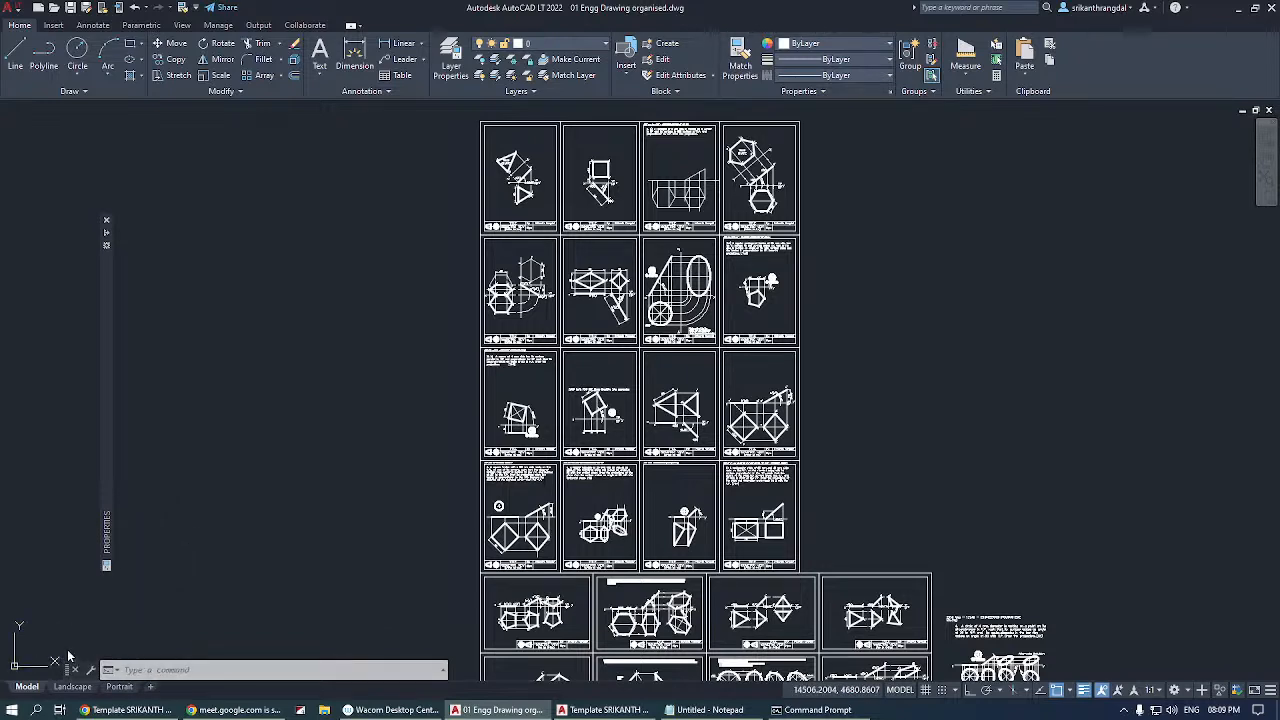
pyautogui.moveTo(68, 668)
pyautogui.mouseDown()
pyautogui.moveTo(73, 637)
pyautogui.moveTo(75, 665)
pyautogui.mouseUp()
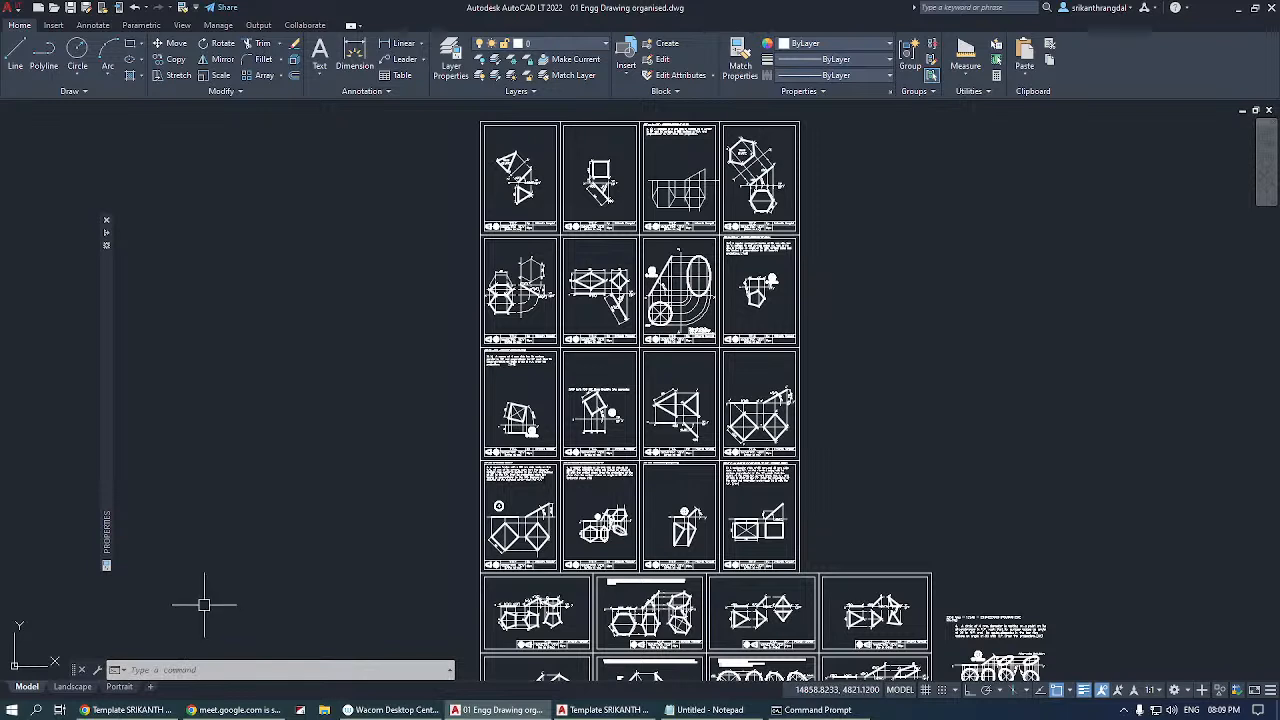
pyautogui.press('Escape')
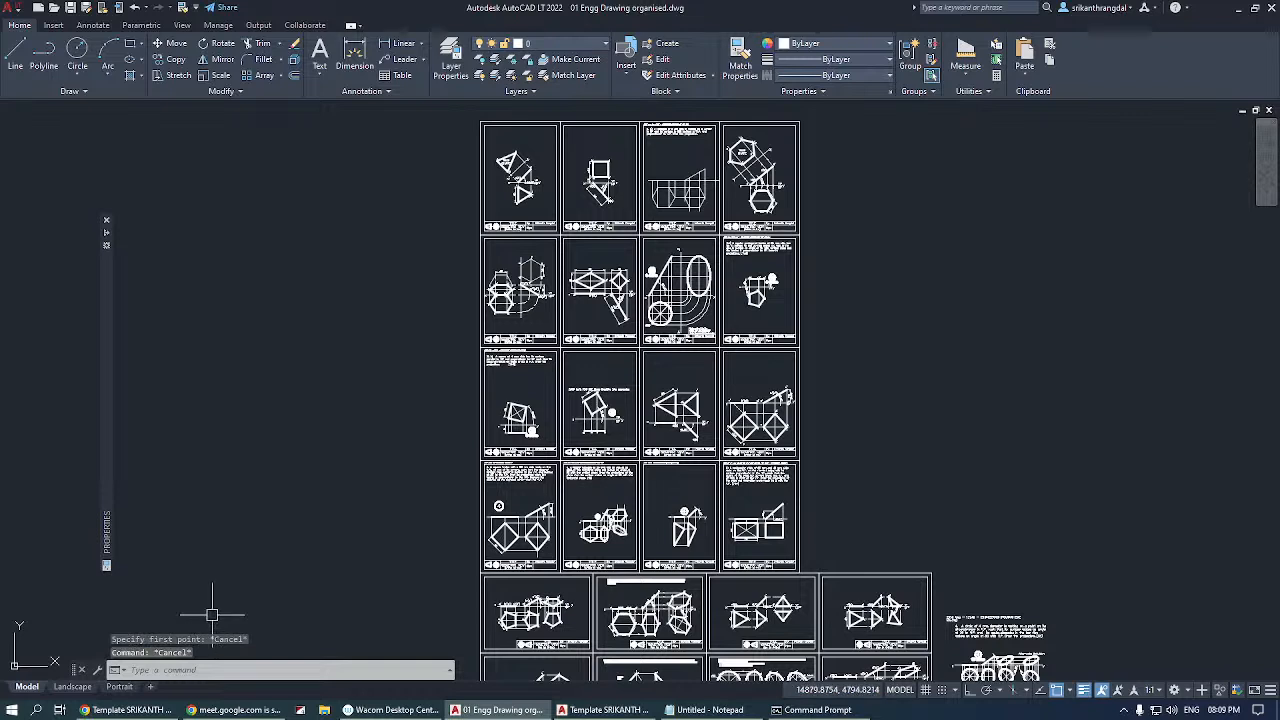
pyautogui.click(15, 60)
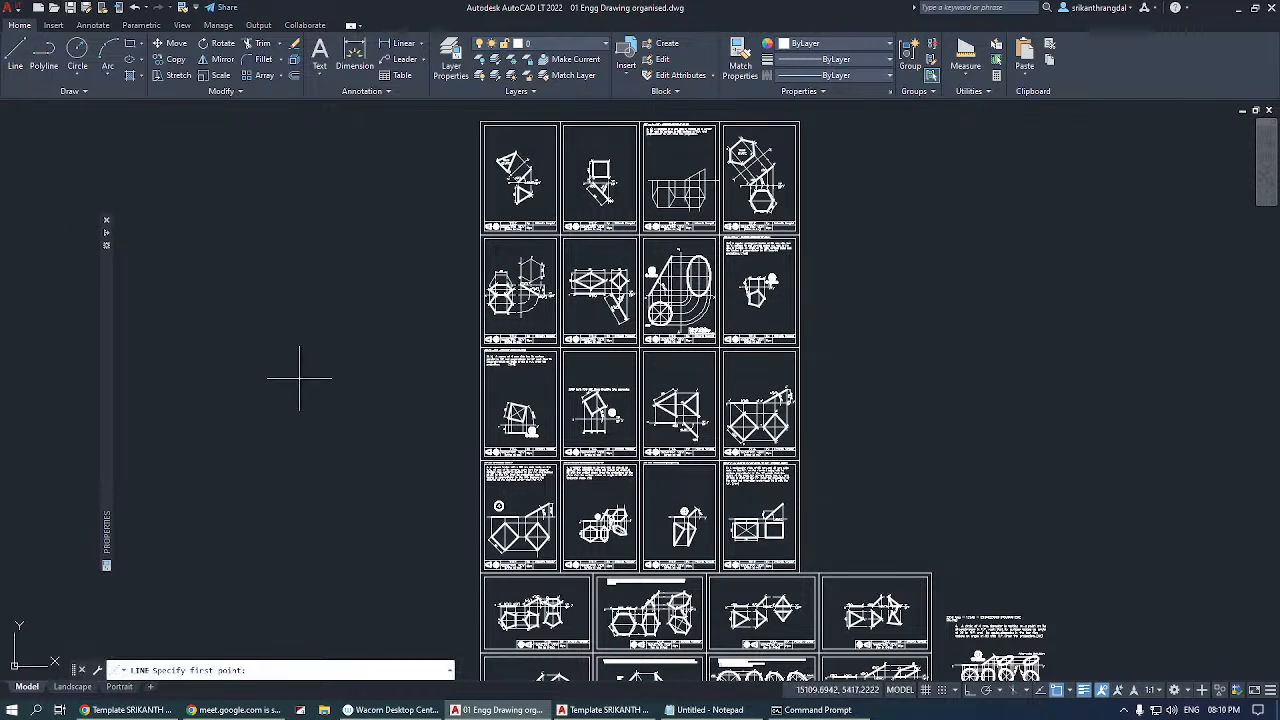
pyautogui.press('Escape')
# Draw a freehand chain of eight connected line segments in the empty area beside the sheets.
pyautogui.write('l')
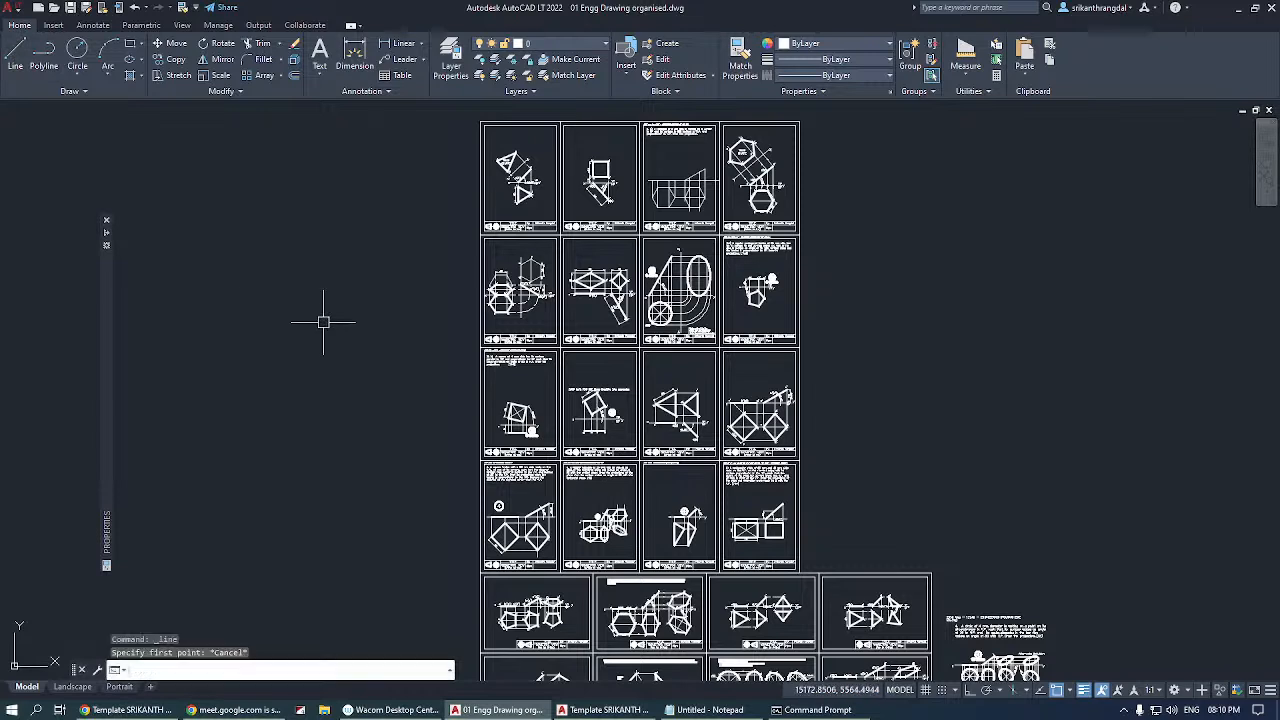
pyautogui.press('Return')
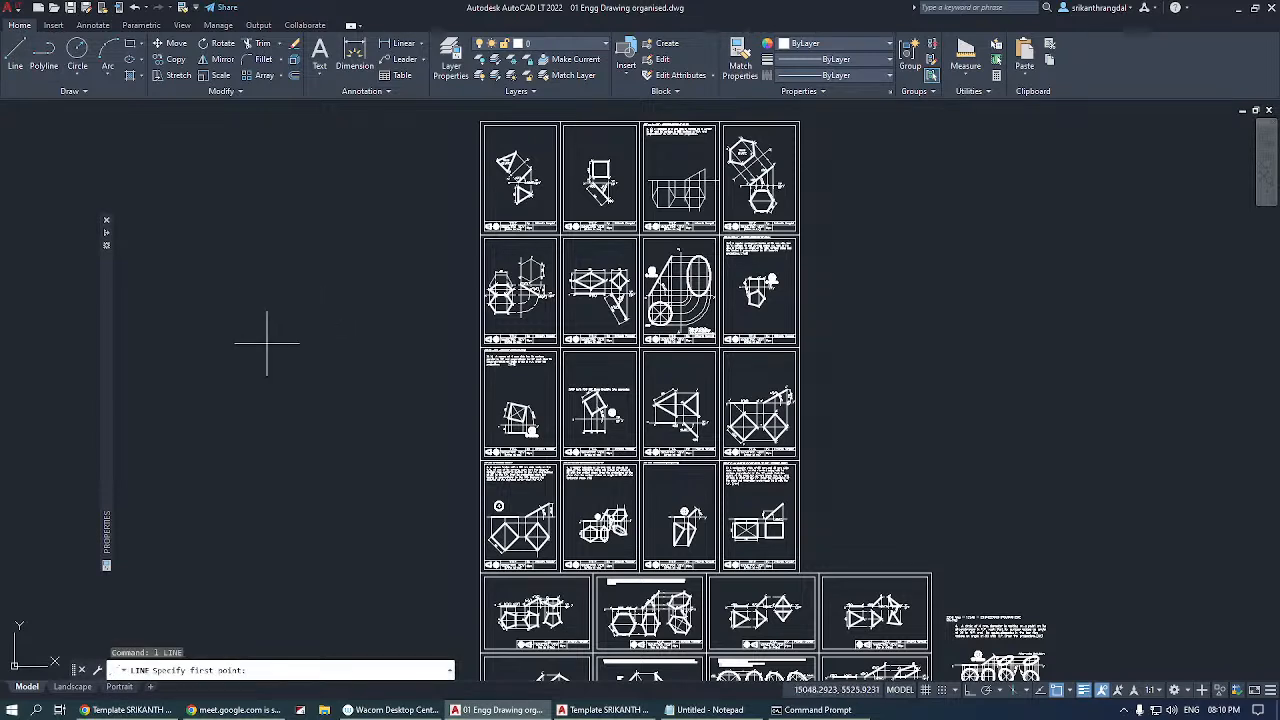
pyautogui.click(215, 358)
pyautogui.click(206, 449)
pyautogui.click(315, 440)
pyautogui.click(335, 359)
pyautogui.click(318, 317)
pyautogui.click(281, 371)
pyautogui.click(315, 440)
pyautogui.click(345, 460)
pyautogui.click(363, 506)
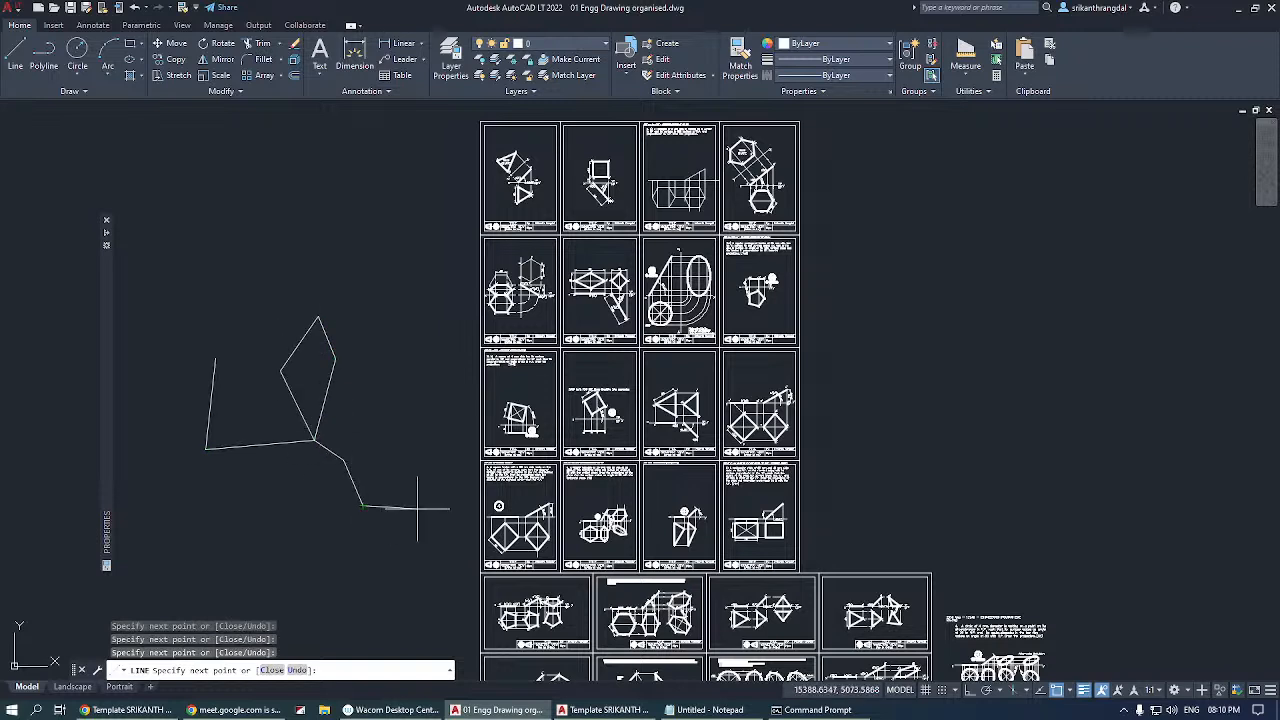
pyautogui.press('Return')
# Draw one large circle over the line chain and two smaller circles below it, the first small one about 93 units in radius.
pyautogui.write('c')
pyautogui.press('Return')
pyautogui.click(264, 404)
pyautogui.click(281, 496)
pyautogui.press('Return')
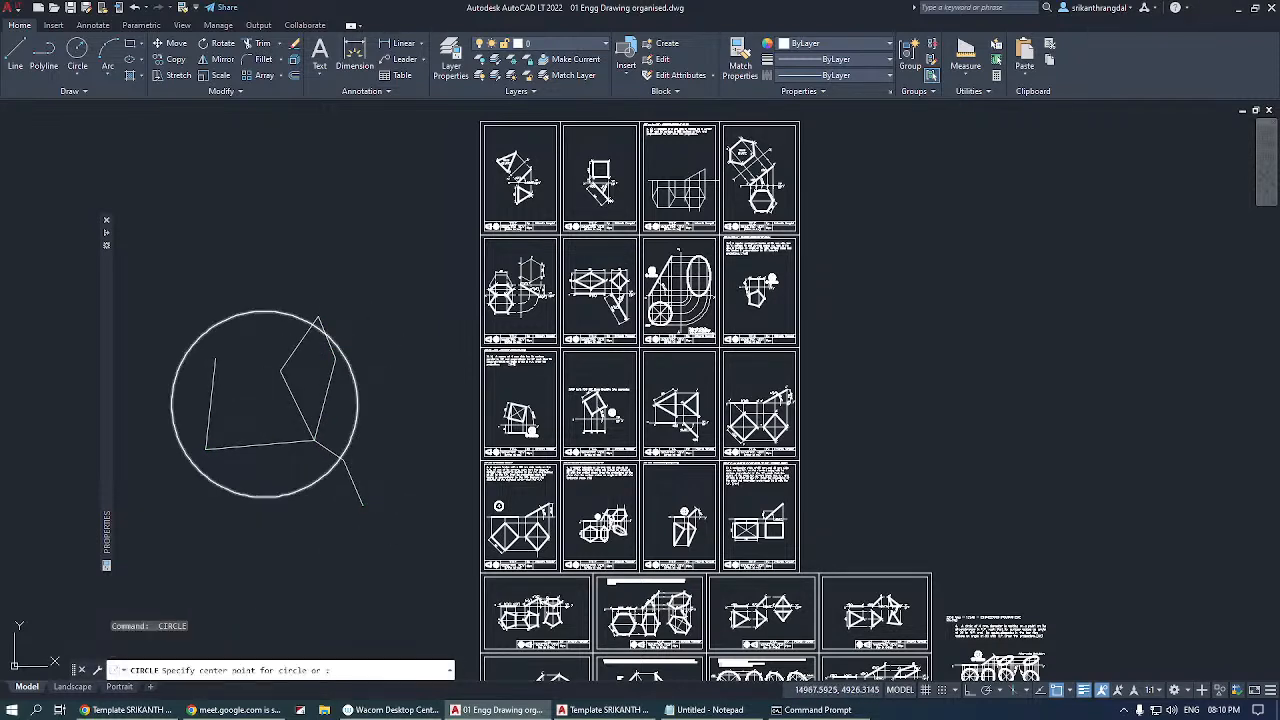
pyautogui.click(246, 550)
pyautogui.click(256, 585)
pyautogui.press('Return')
pyautogui.click(354, 556)
pyautogui.click(359, 579)
# Draw a tilted four-sided polygon, inscribed in a circle, just above the large circle.
pyautogui.write('pol')
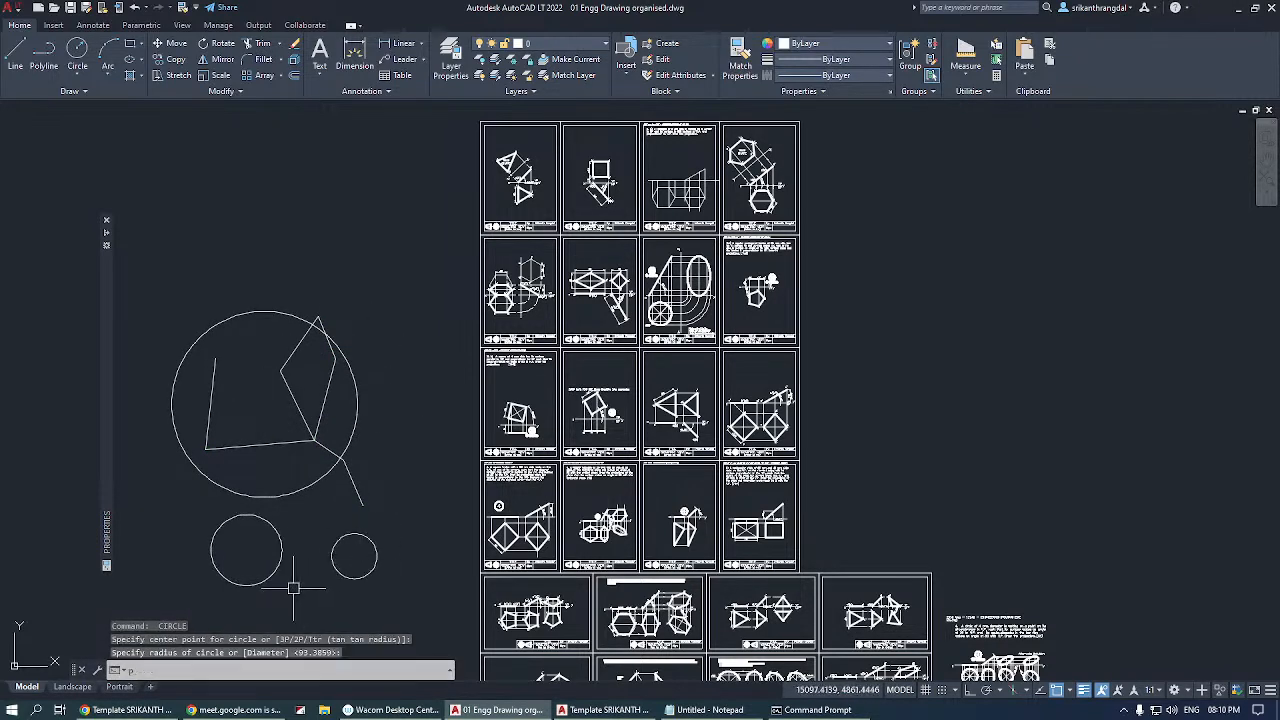
pyautogui.press('Return')
pyautogui.press('Return')
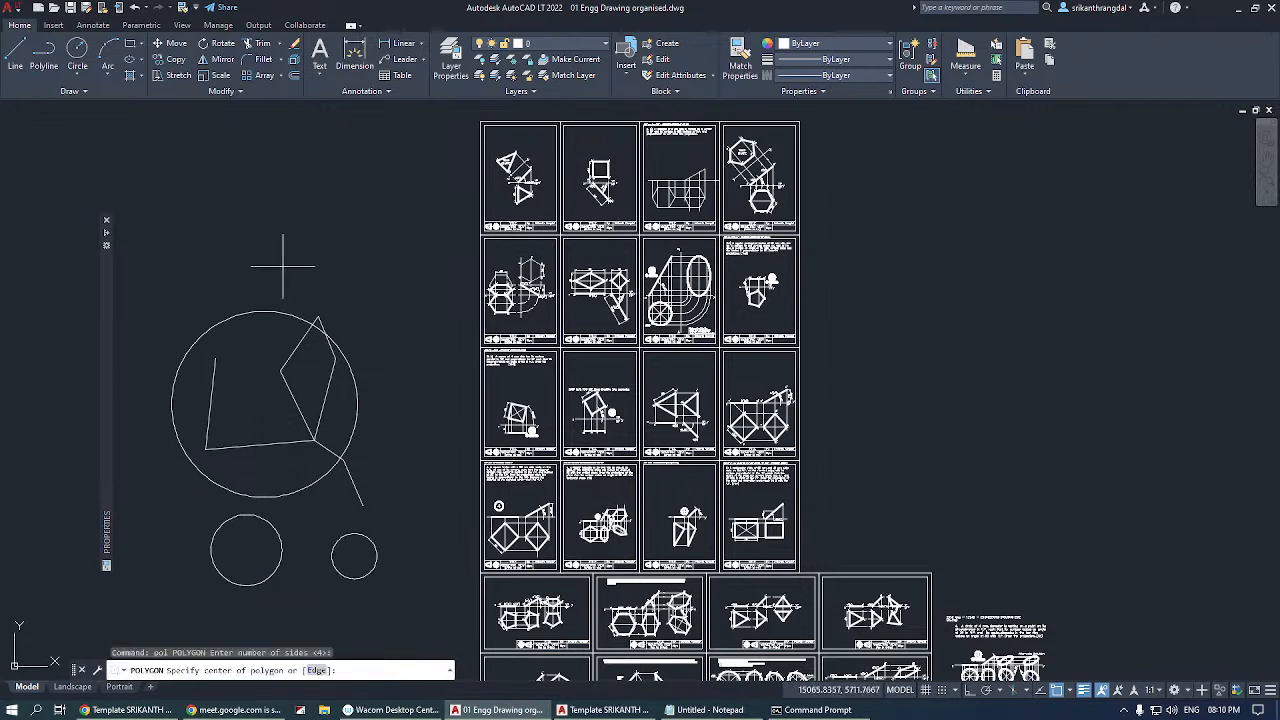
pyautogui.click(283, 265)
pyautogui.press('Return')
pyautogui.click(333, 271)
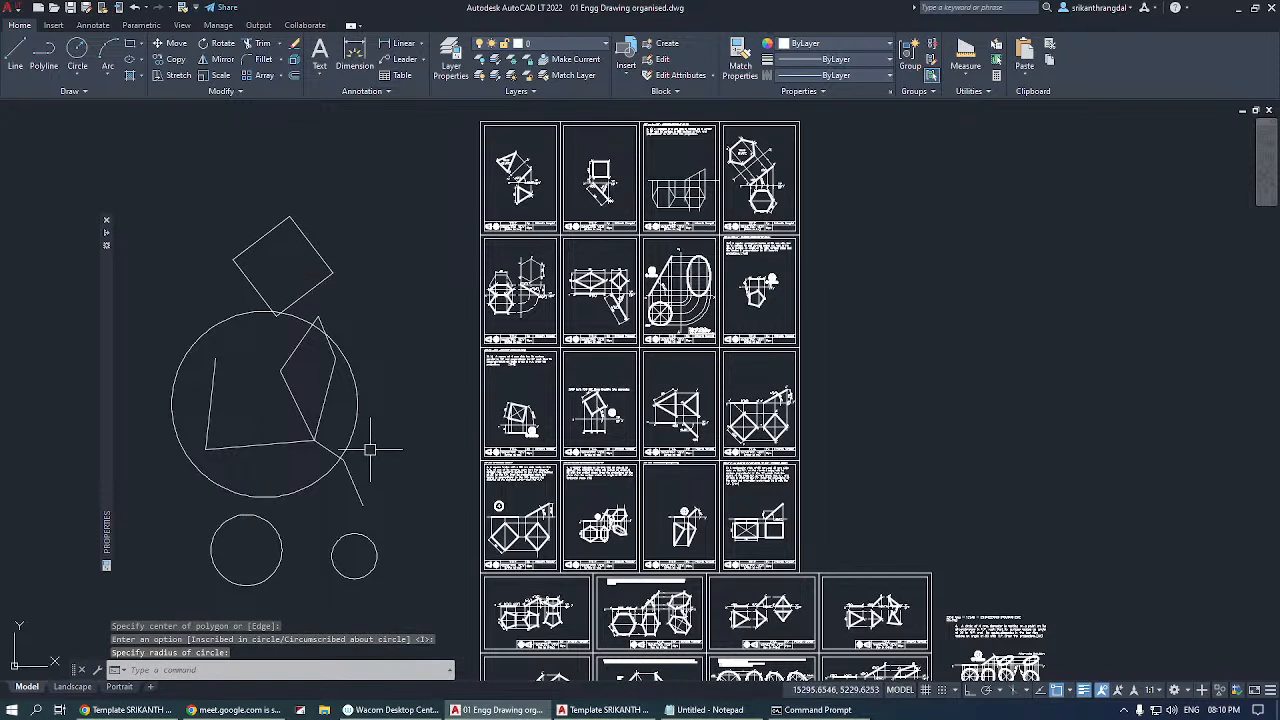
# Move the square, the large circle and the kite-shaped line segments straight up, away from the rest of the line chain.
pyautogui.write('m')
pyautogui.press('Return')
pyautogui.click(393, 266)
pyautogui.click(234, 440)
pyautogui.press('Return')
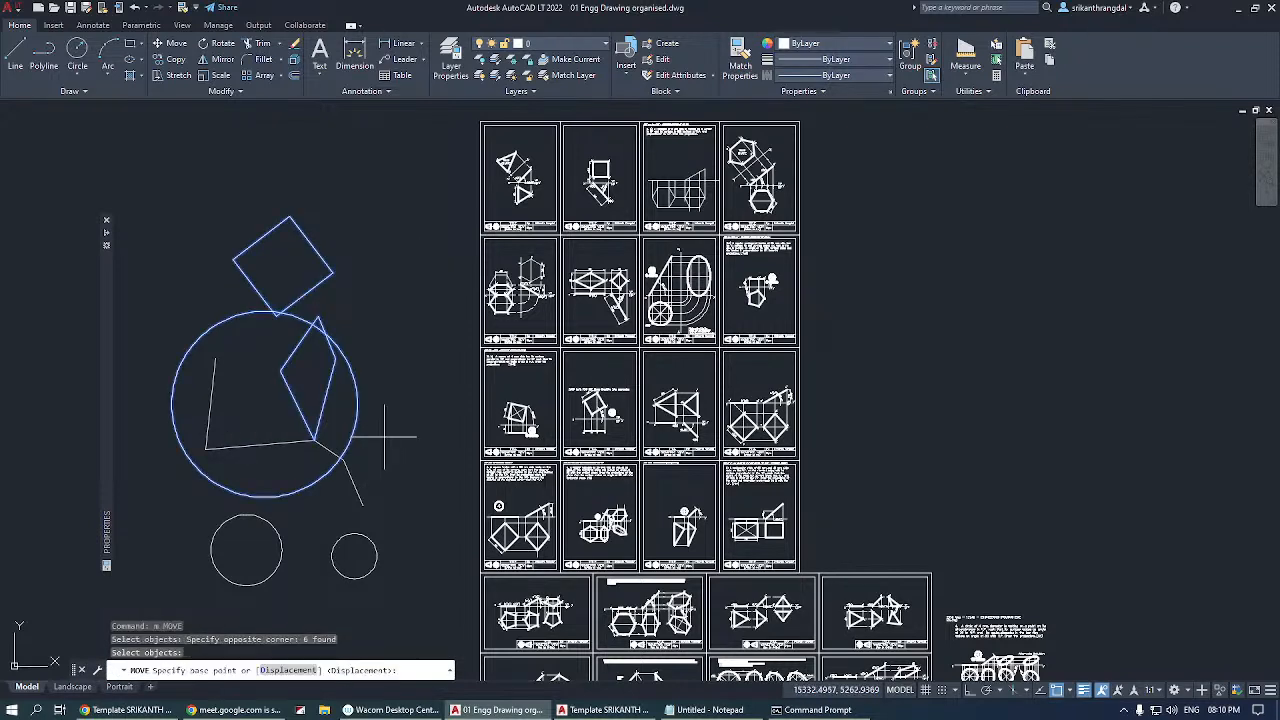
pyautogui.click(384, 436)
pyautogui.click(380, 266)
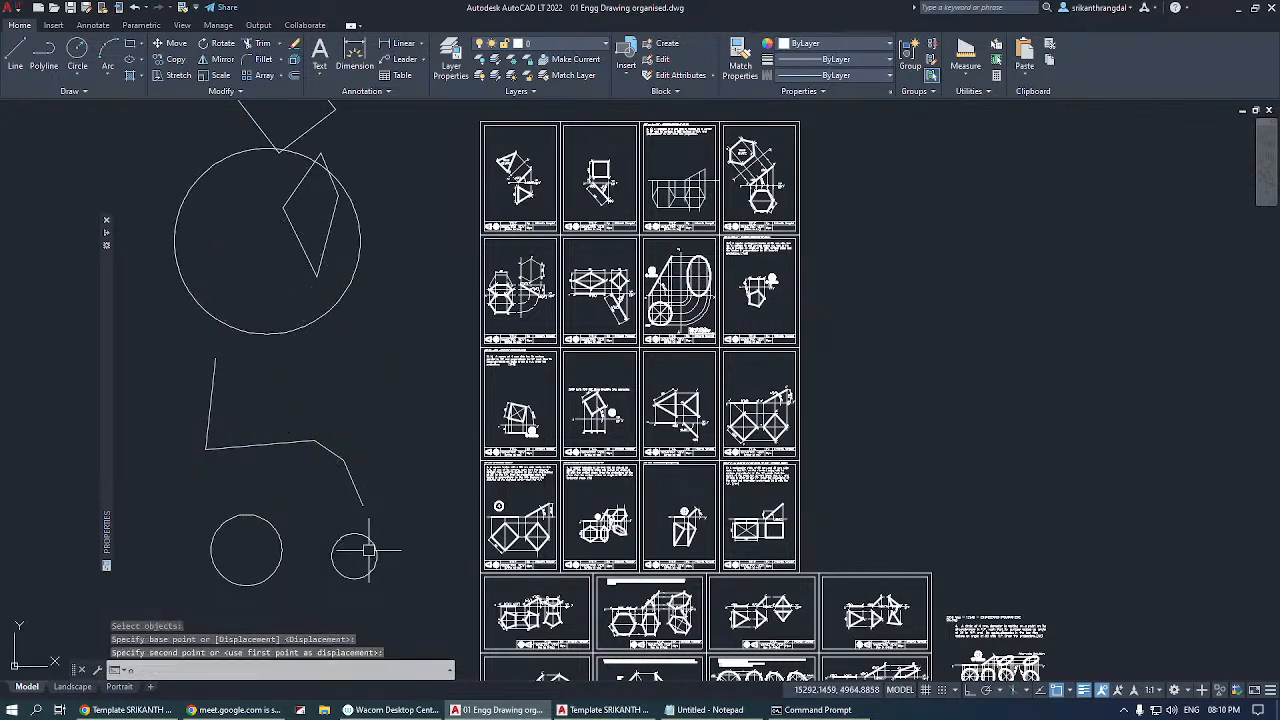
pyautogui.write('o')
pyautogui.press('Return')
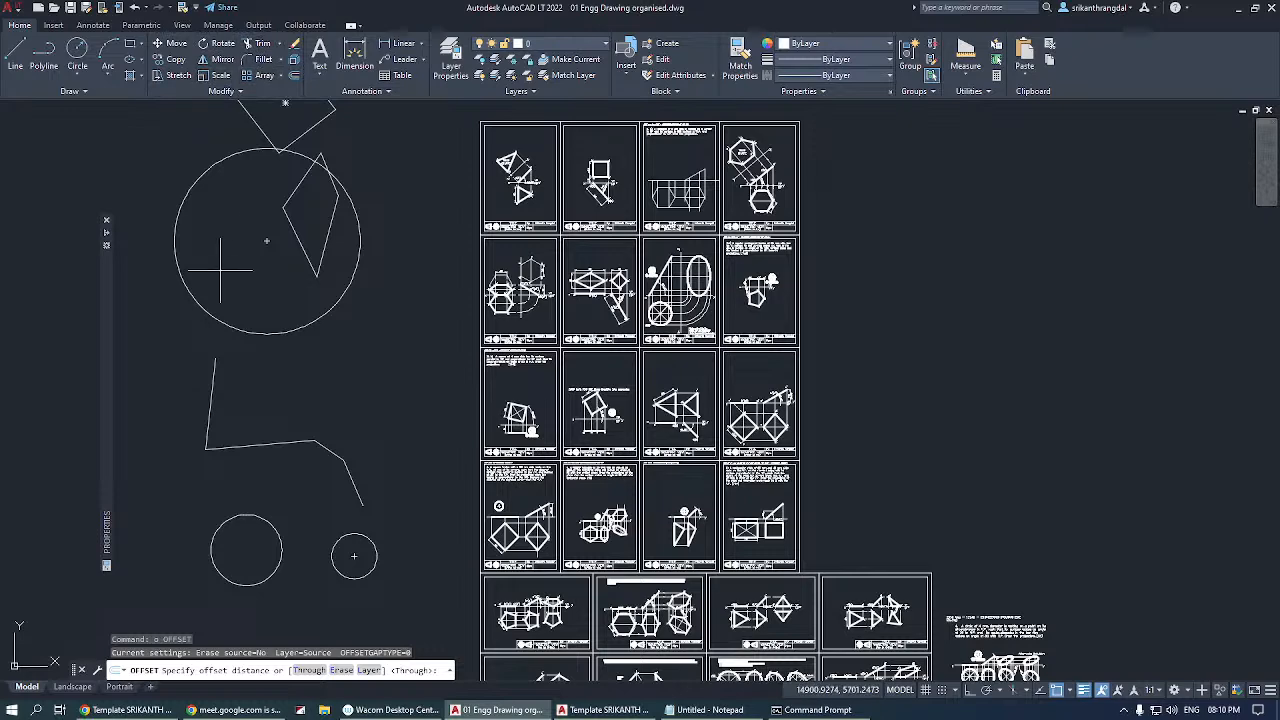
pyautogui.press('Escape')
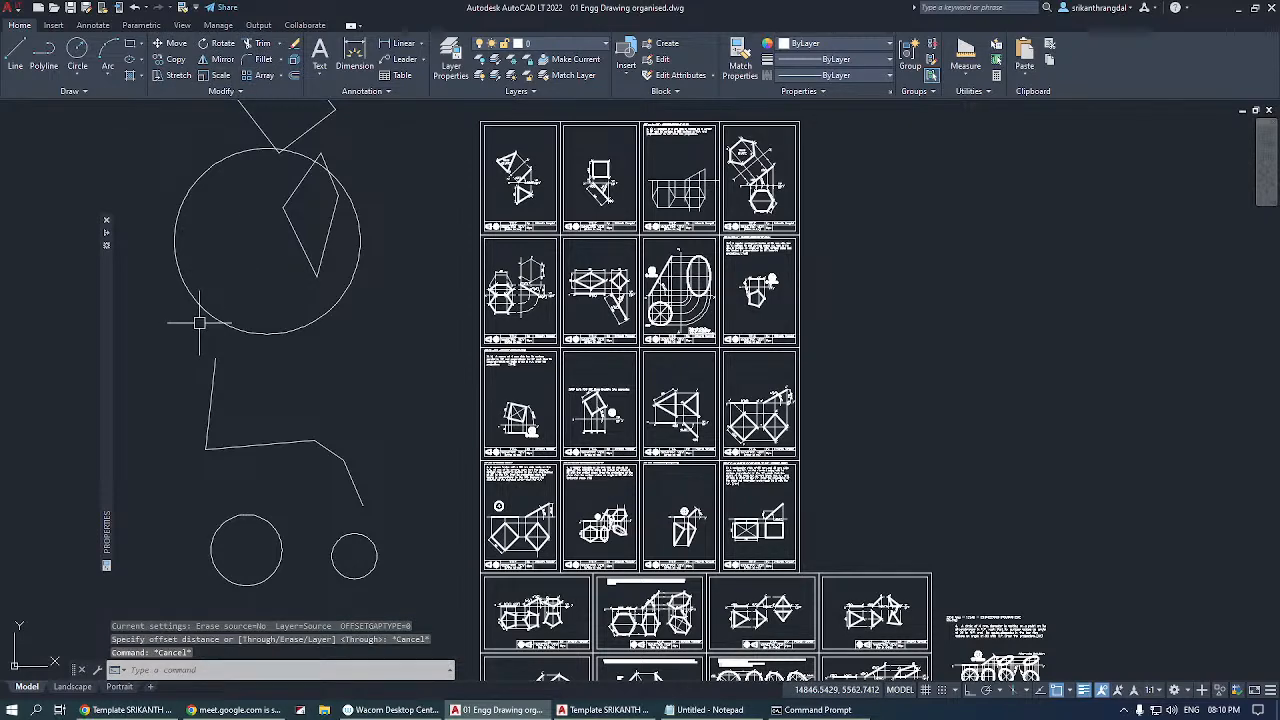
# Erase all the practice lines, circles and the square drawn beside the sheets.
pyautogui.scroll(-2, 354, 319)
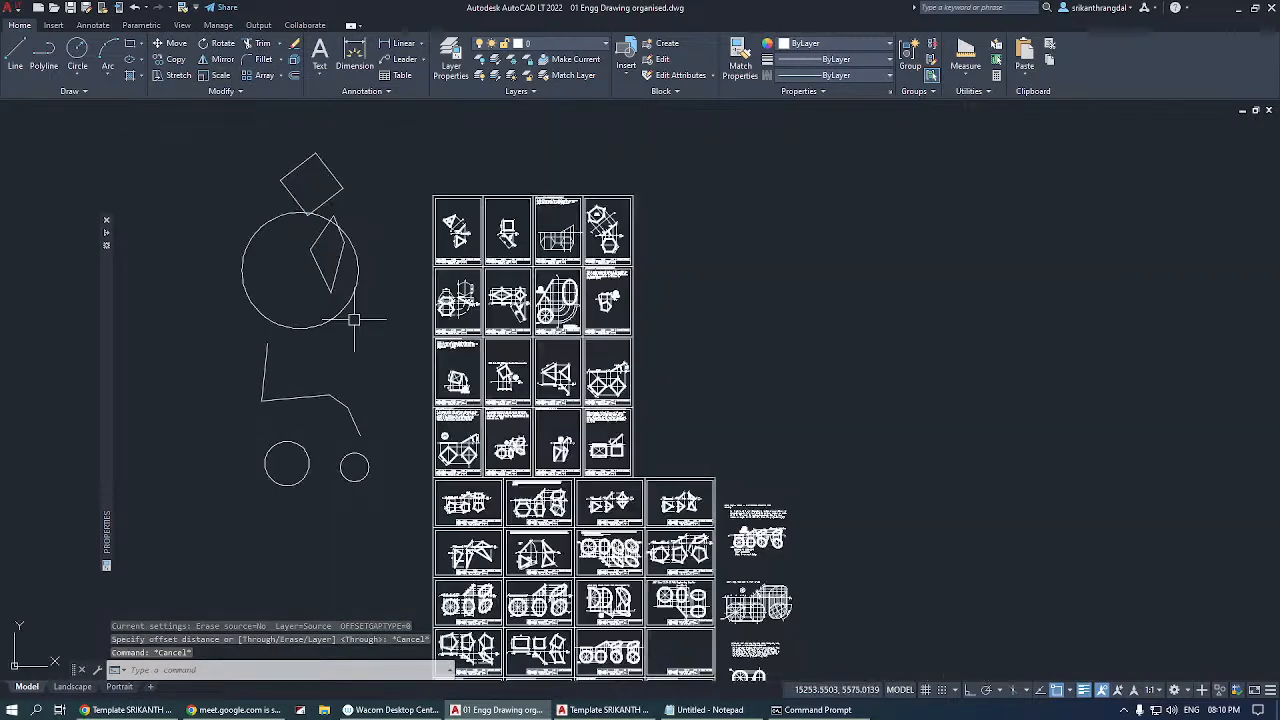
pyautogui.click(397, 132)
pyautogui.click(175, 525)
pyautogui.press('Delete')
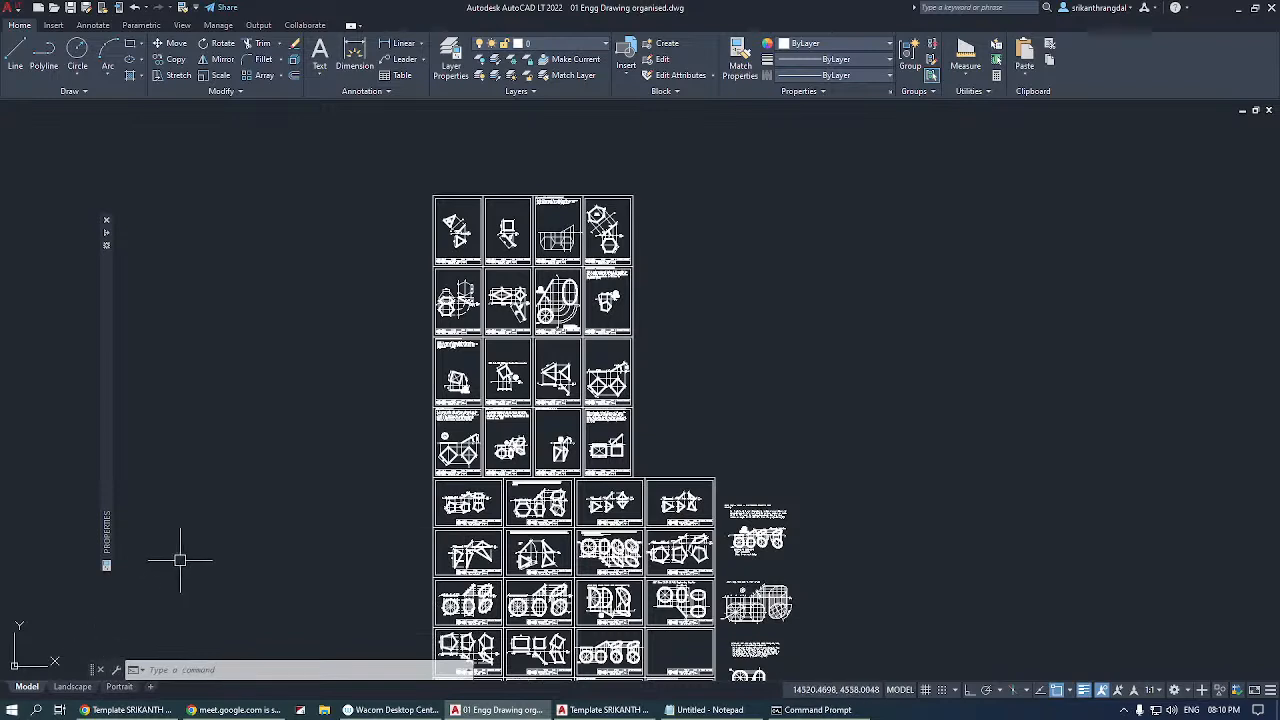
# Move the first sheet of the top row into the empty area beside the grid, using its upper-left corner as base point.
pyautogui.click(403, 43)
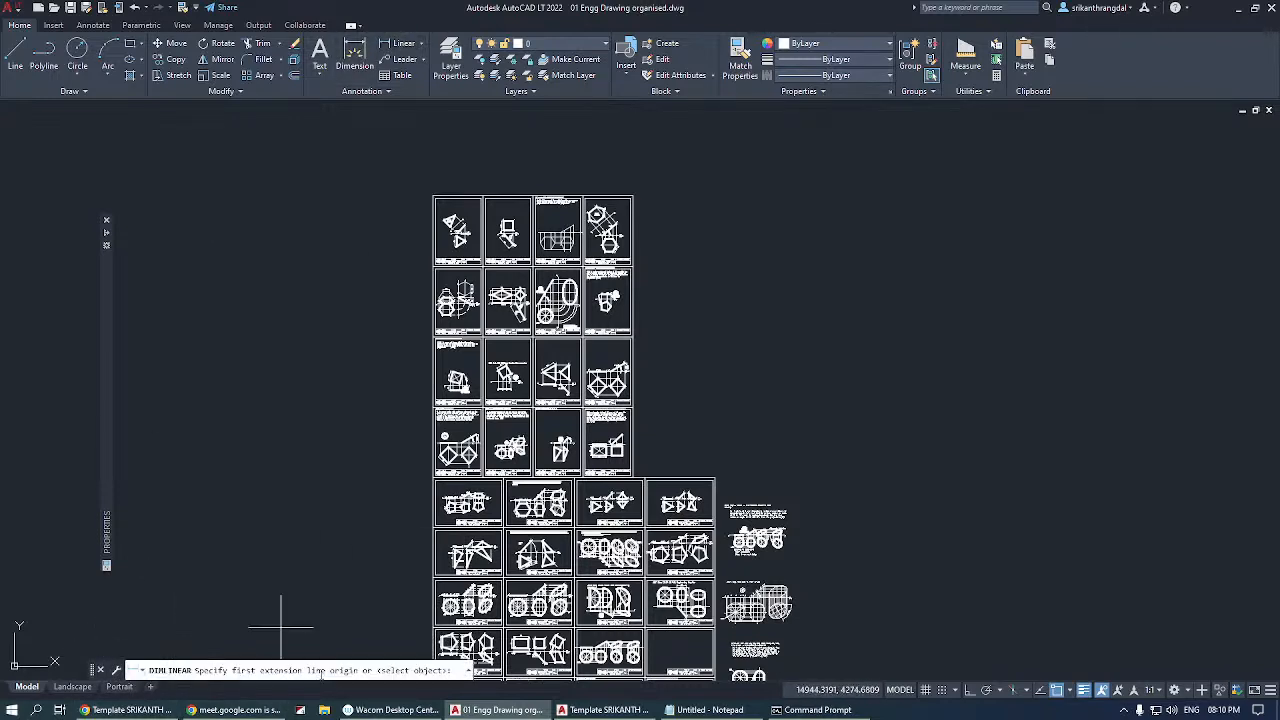
pyautogui.click(175, 43)
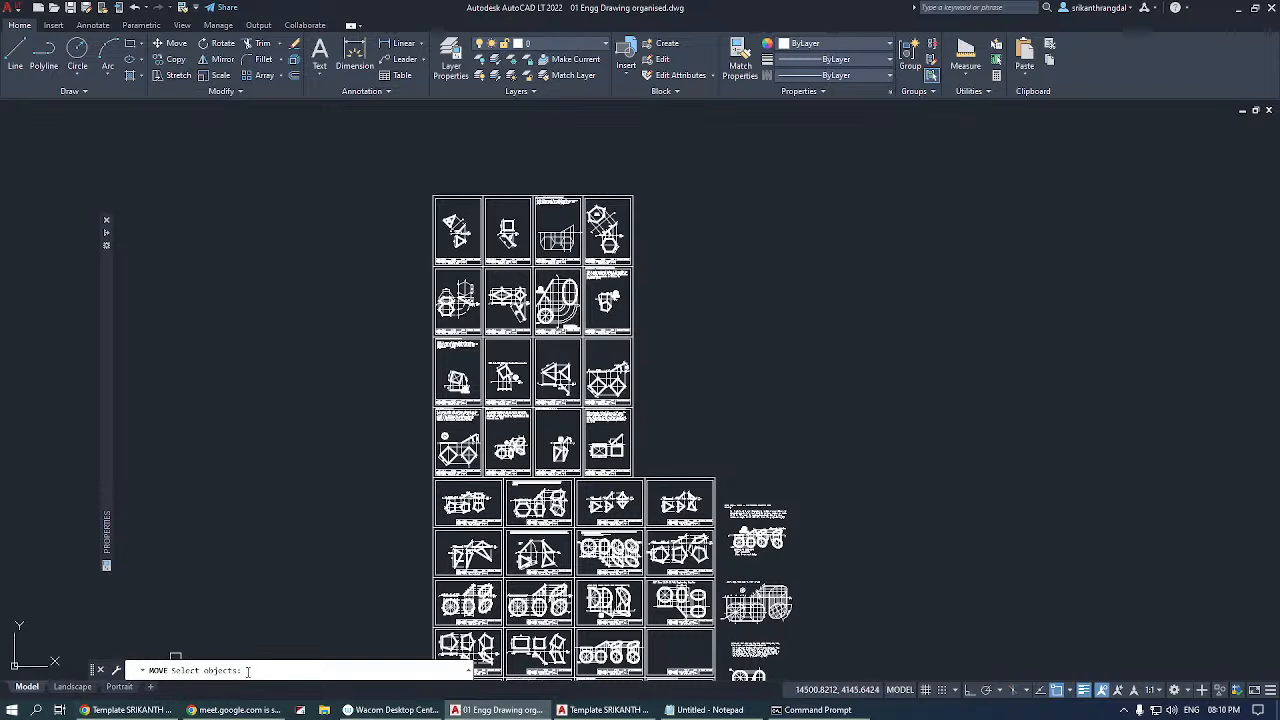
pyautogui.click(411, 158)
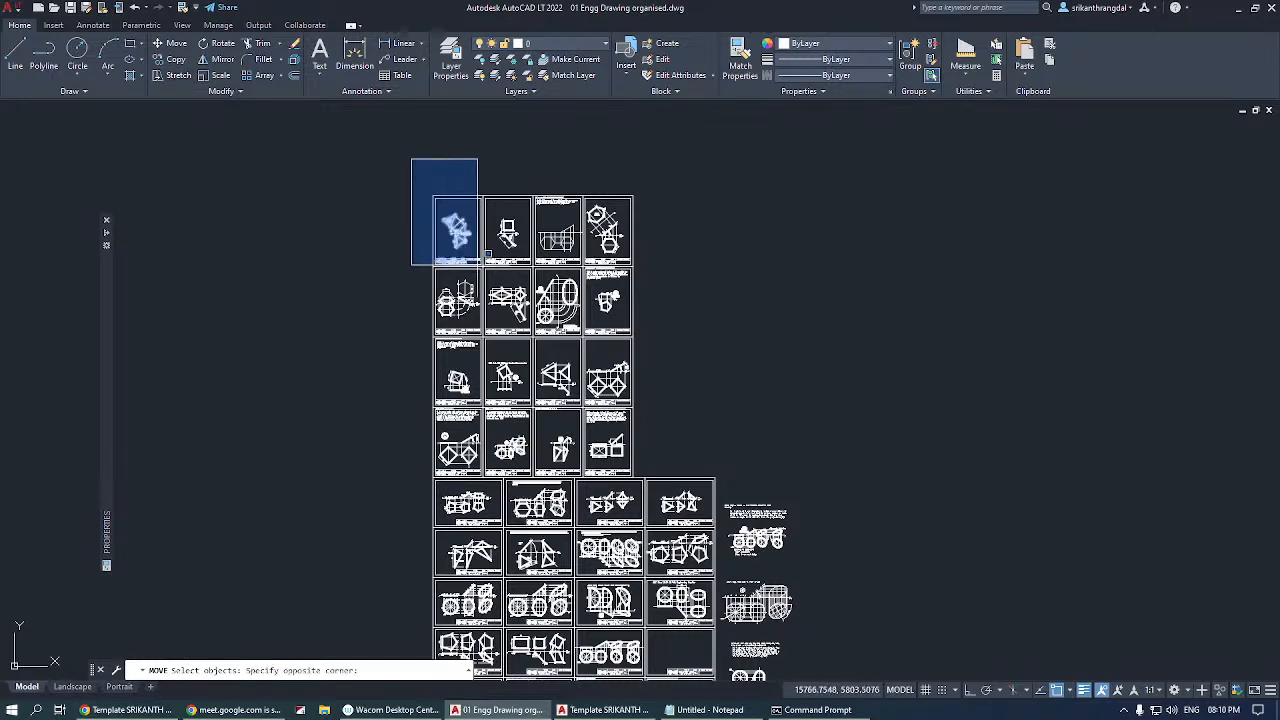
pyautogui.click(477, 265)
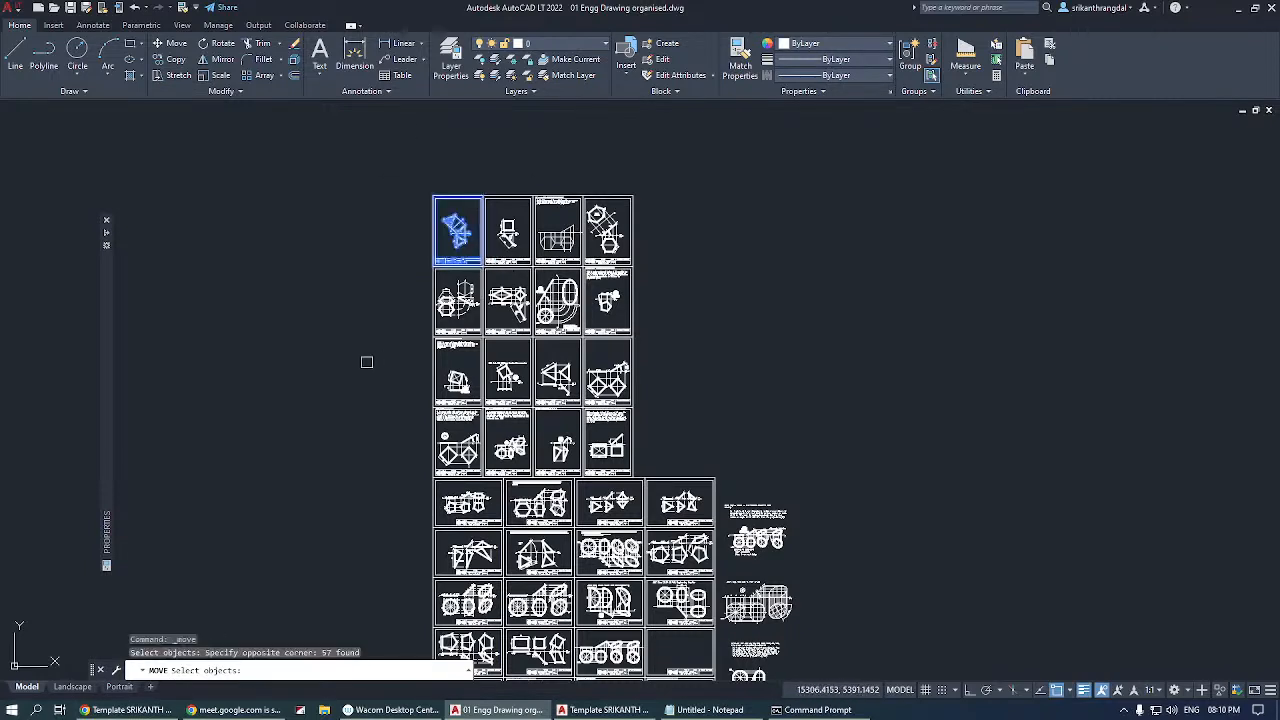
pyautogui.press('Return')
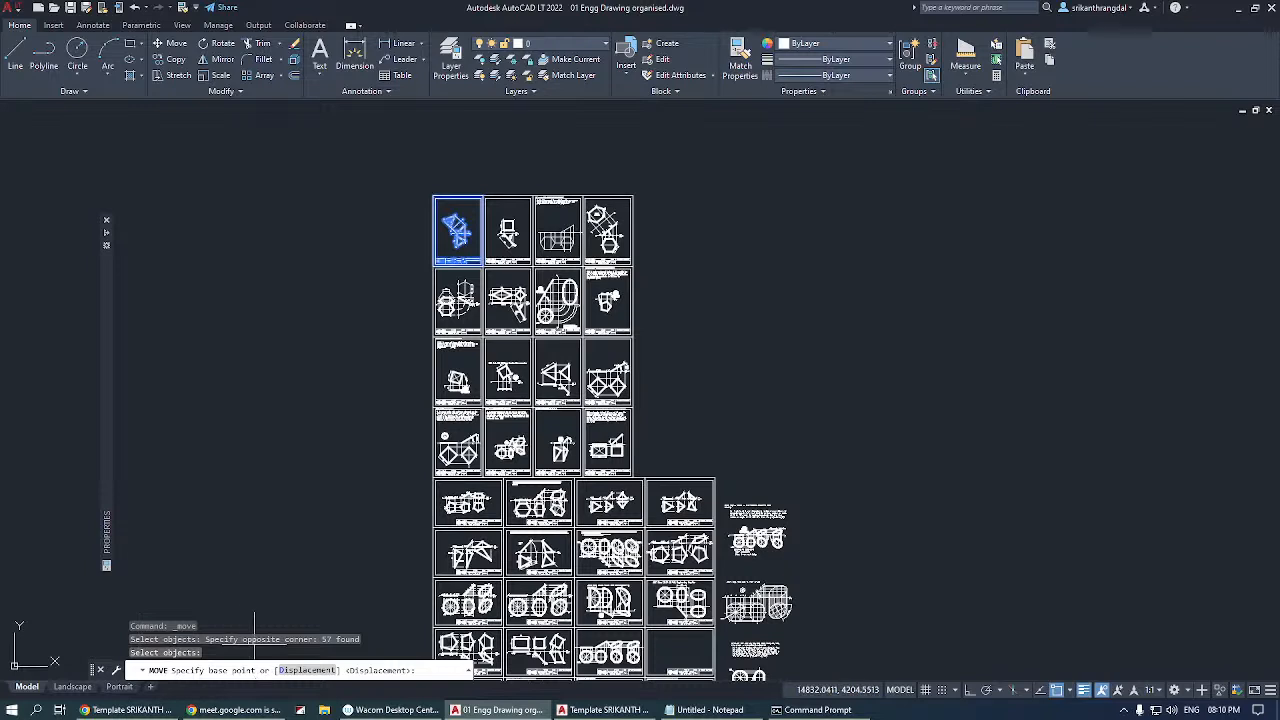
pyautogui.click(433, 196)
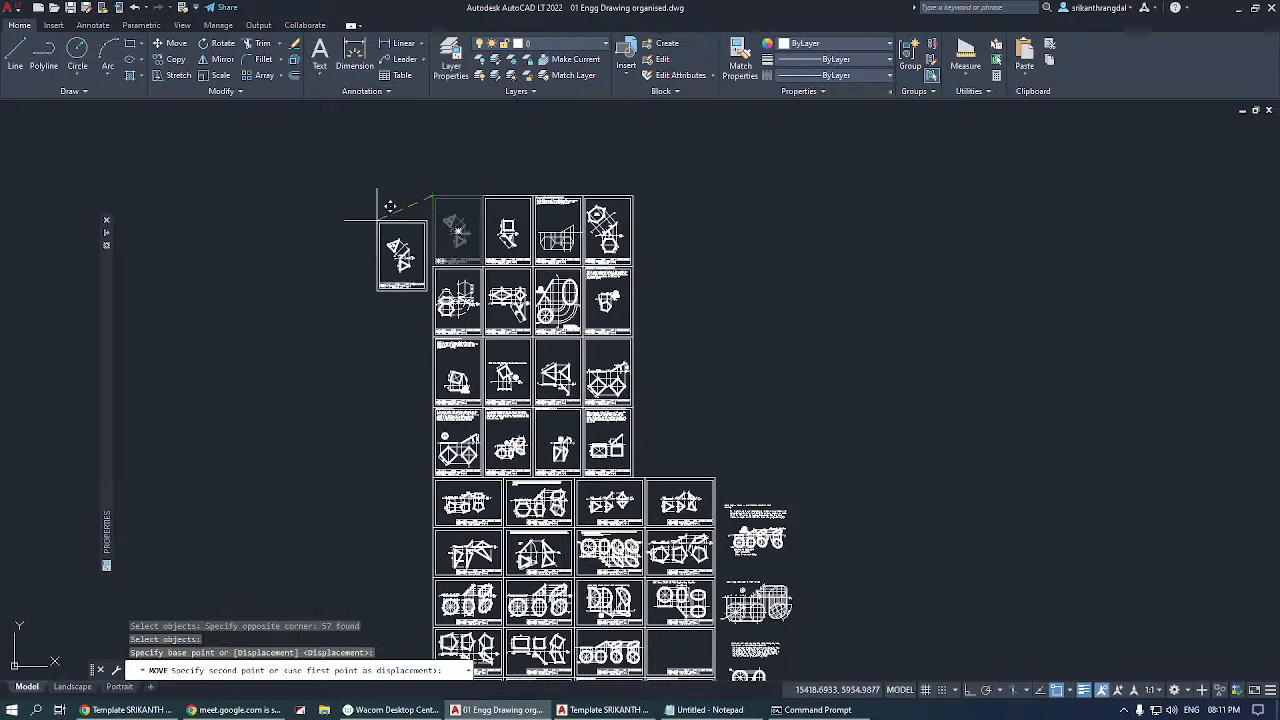
pyautogui.click(351, 211)
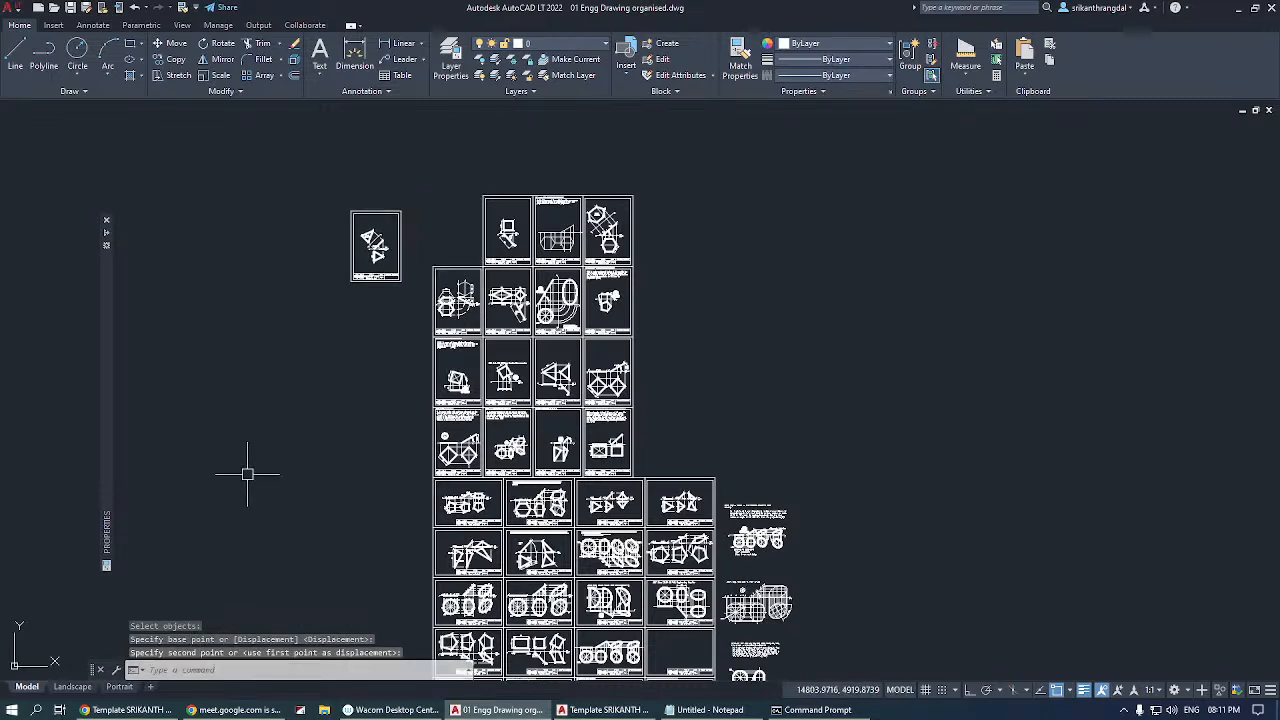
# Undo the last move of the first top-row sheet.
pyautogui.write('u')
pyautogui.press('Return')
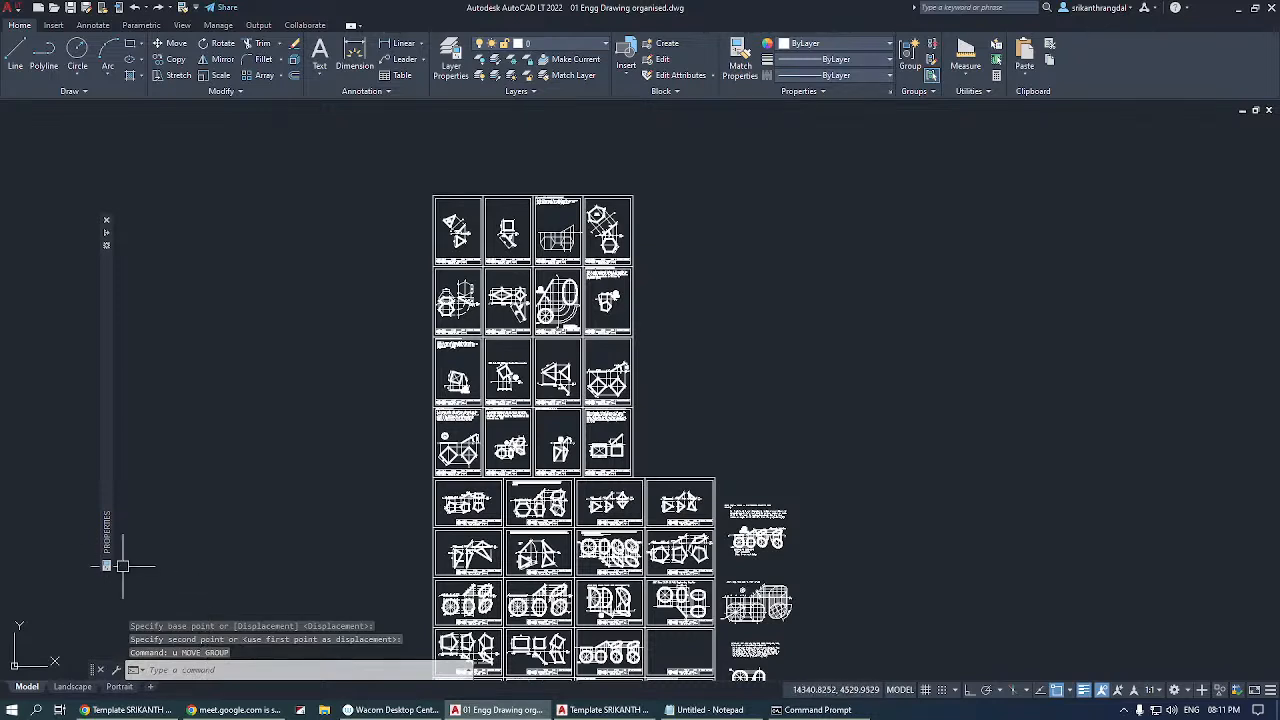
# Shift the floating command line sideways, closer to the edge of the drawing area.
pyautogui.moveTo(90, 669)
pyautogui.mouseDown()
pyautogui.moveTo(78, 624)
pyautogui.moveTo(78, 670)
pyautogui.mouseUp()
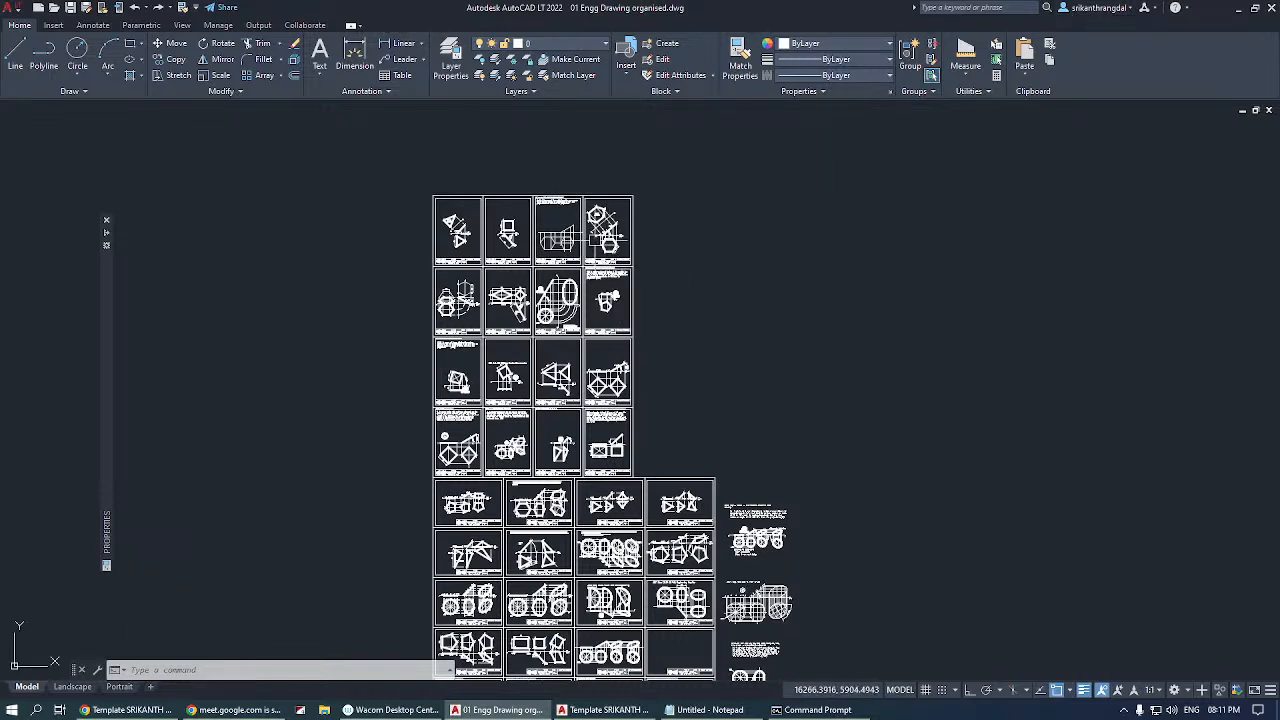
pyautogui.click(877, 386)
pyautogui.click(941, 480)
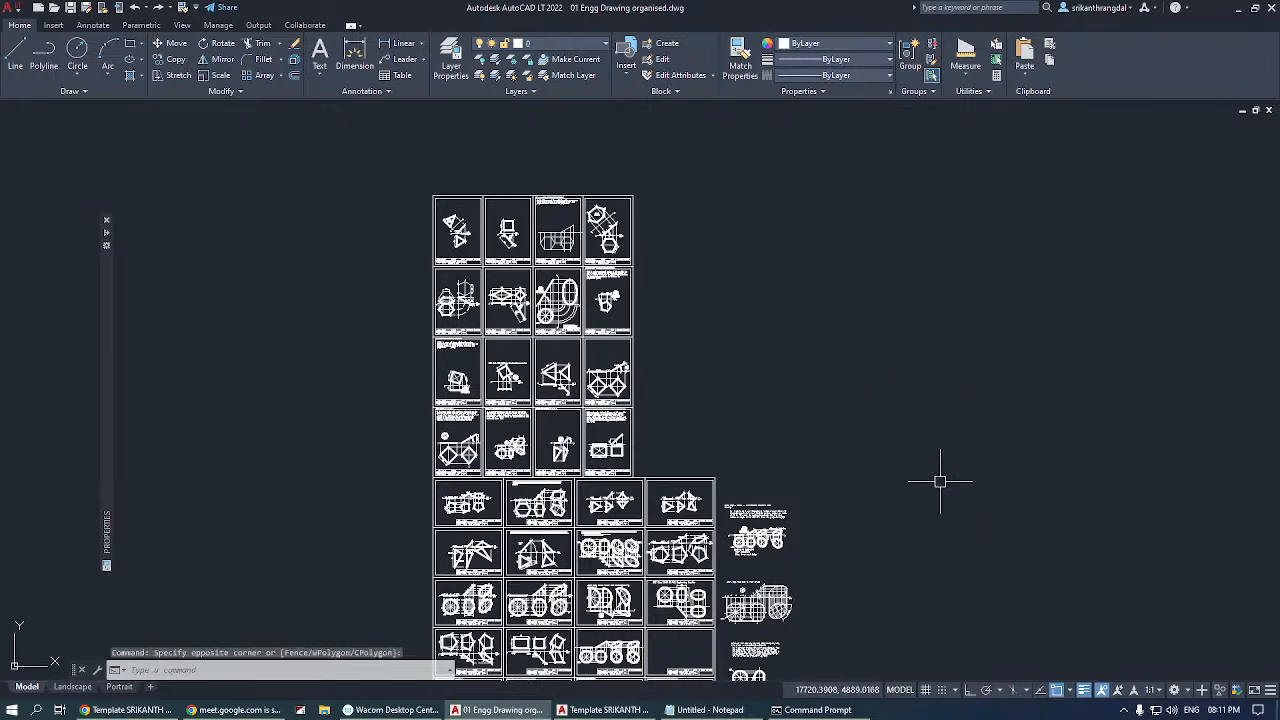
pyautogui.press('Escape')
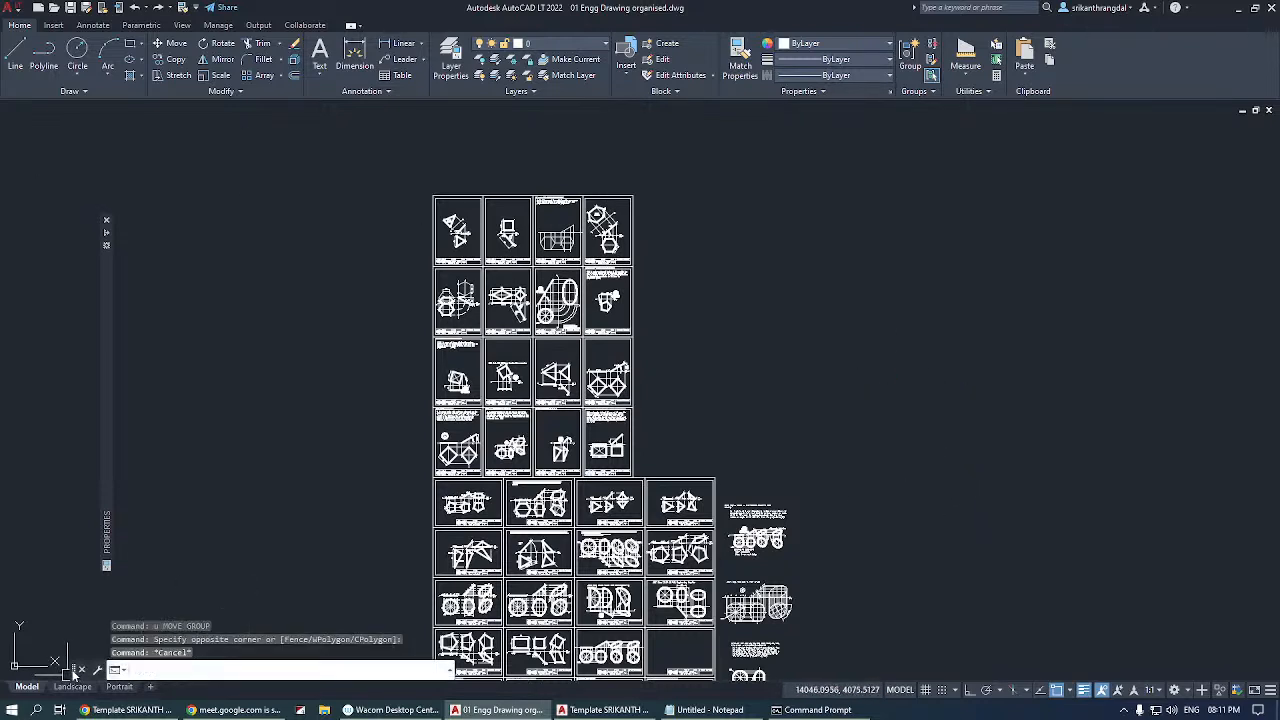
pyautogui.moveTo(74, 670)
pyautogui.mouseDown()
pyautogui.moveTo(51, 609)
pyautogui.moveTo(56, 667)
pyautogui.mouseUp()
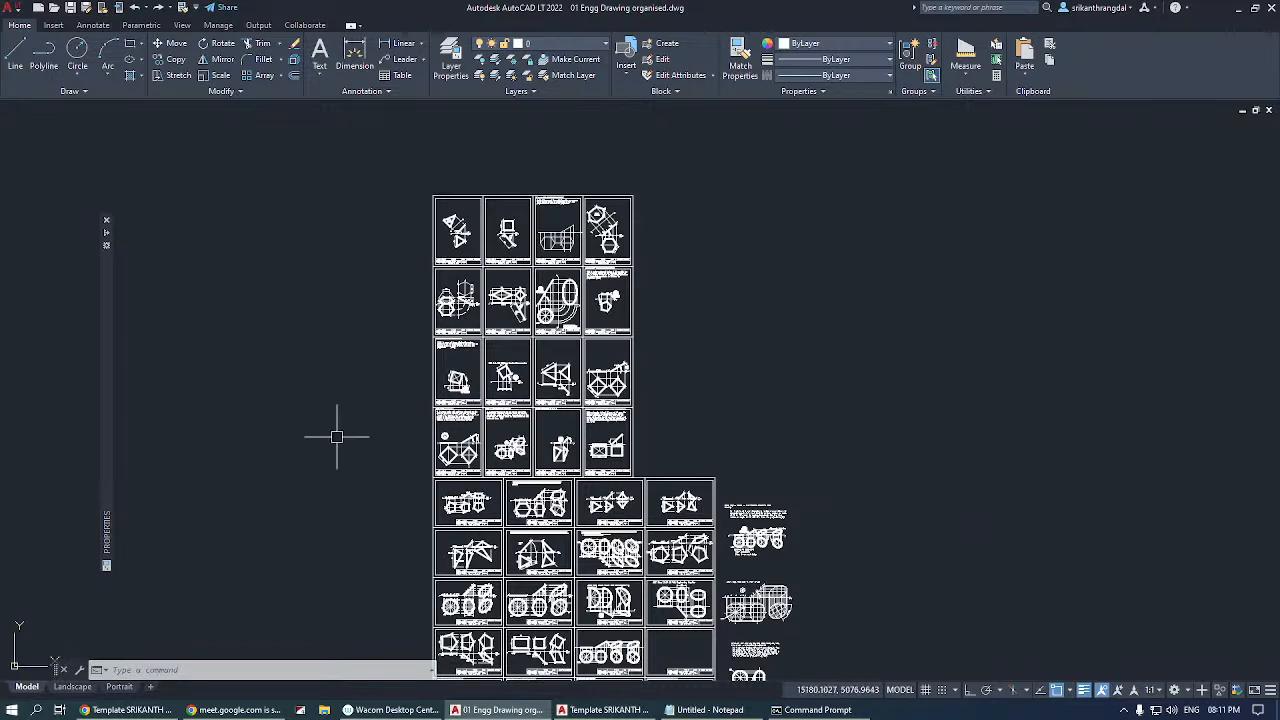
# Start the Line command to read its first prompt in the command line, and cancel it.
pyautogui.write('l')
pyautogui.press('Return')
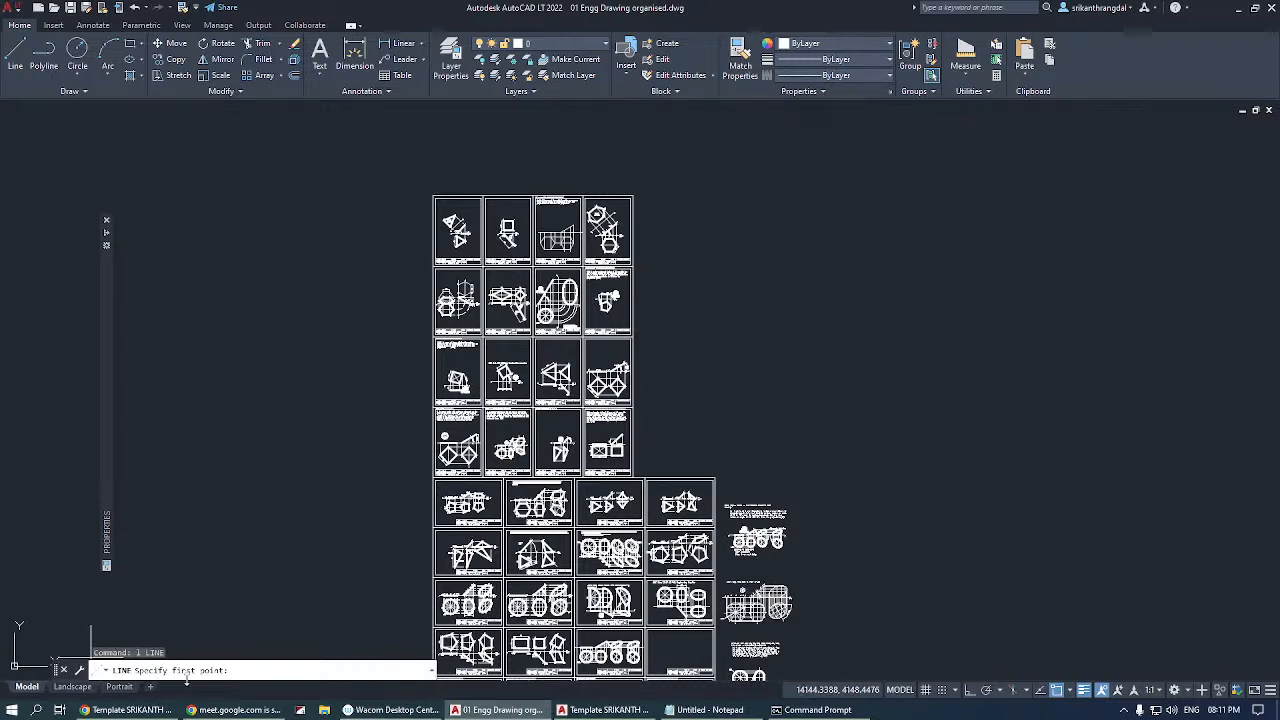
pyautogui.press('Escape')
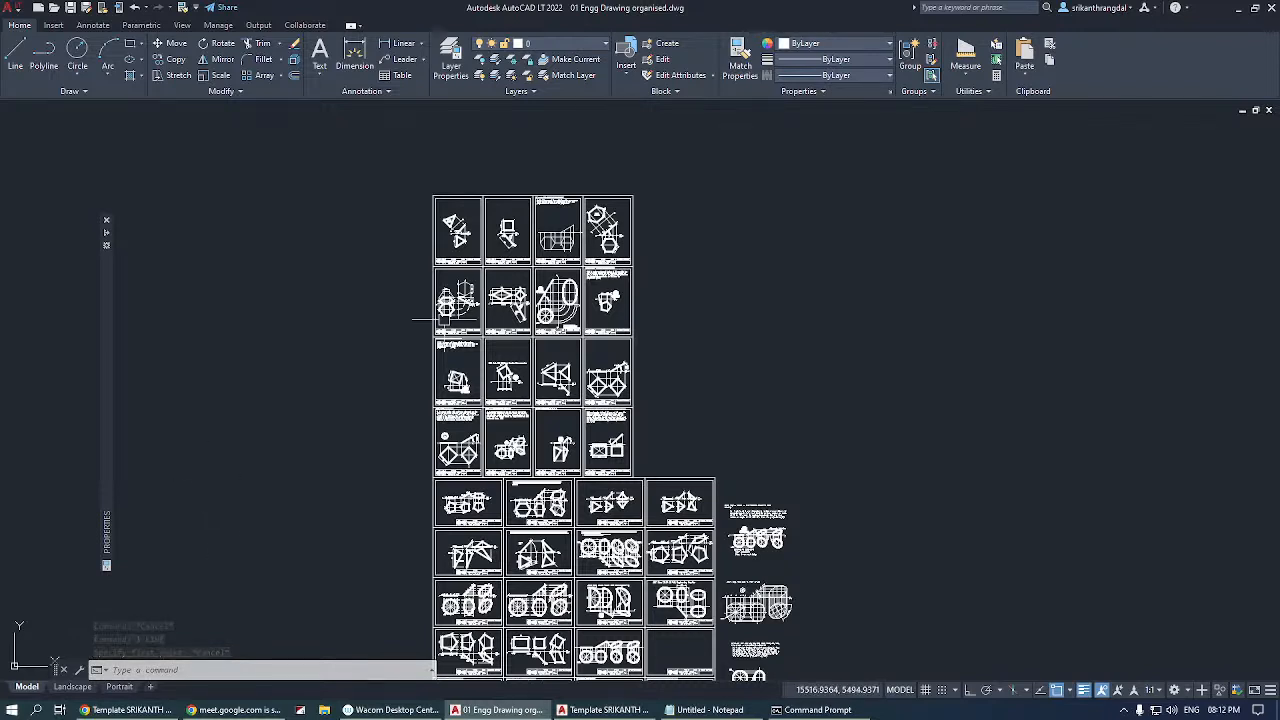
# Look over the program's available help options.
pyautogui.click(1185, 9)
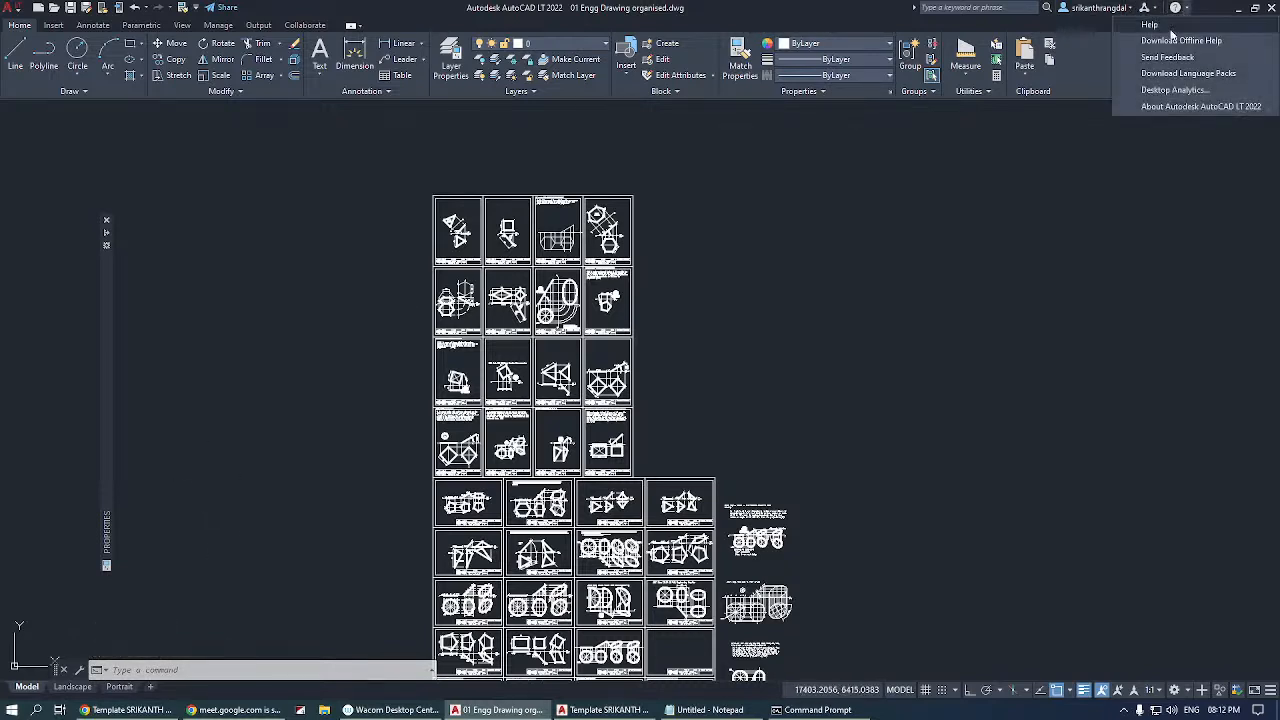
pyautogui.click(923, 327)
pyautogui.press('Escape')
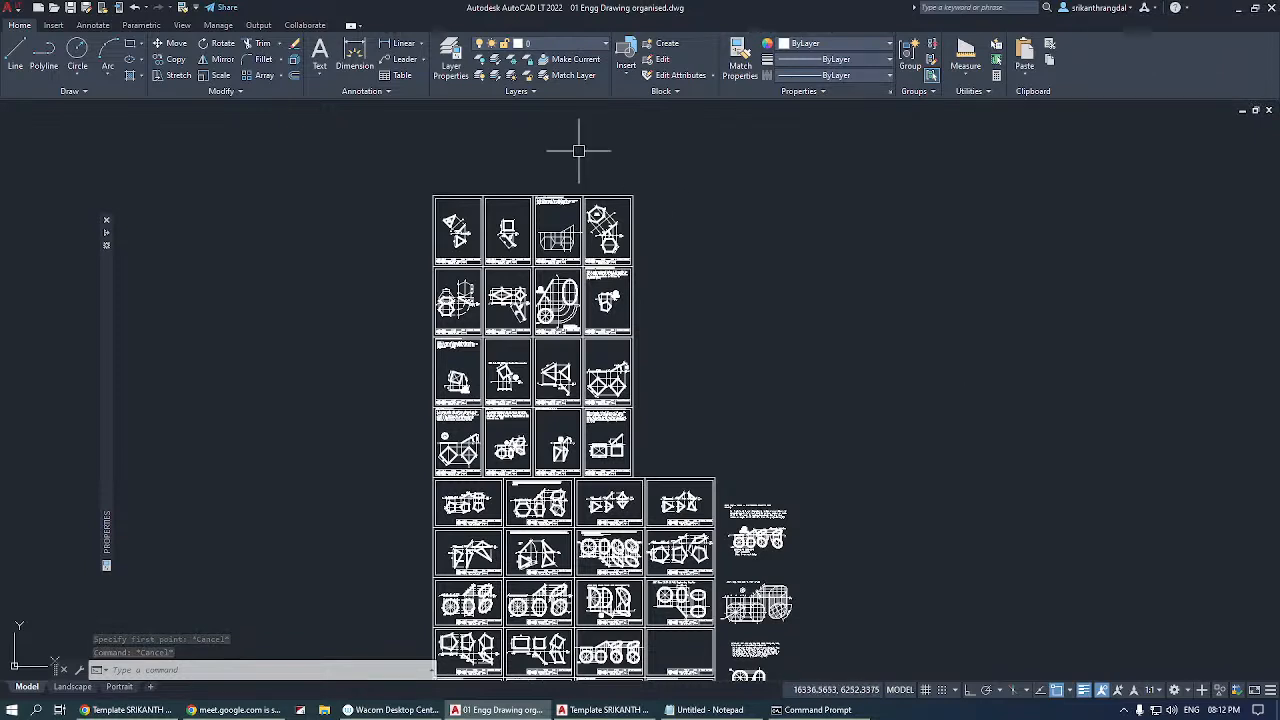
pyautogui.click(294, 78)
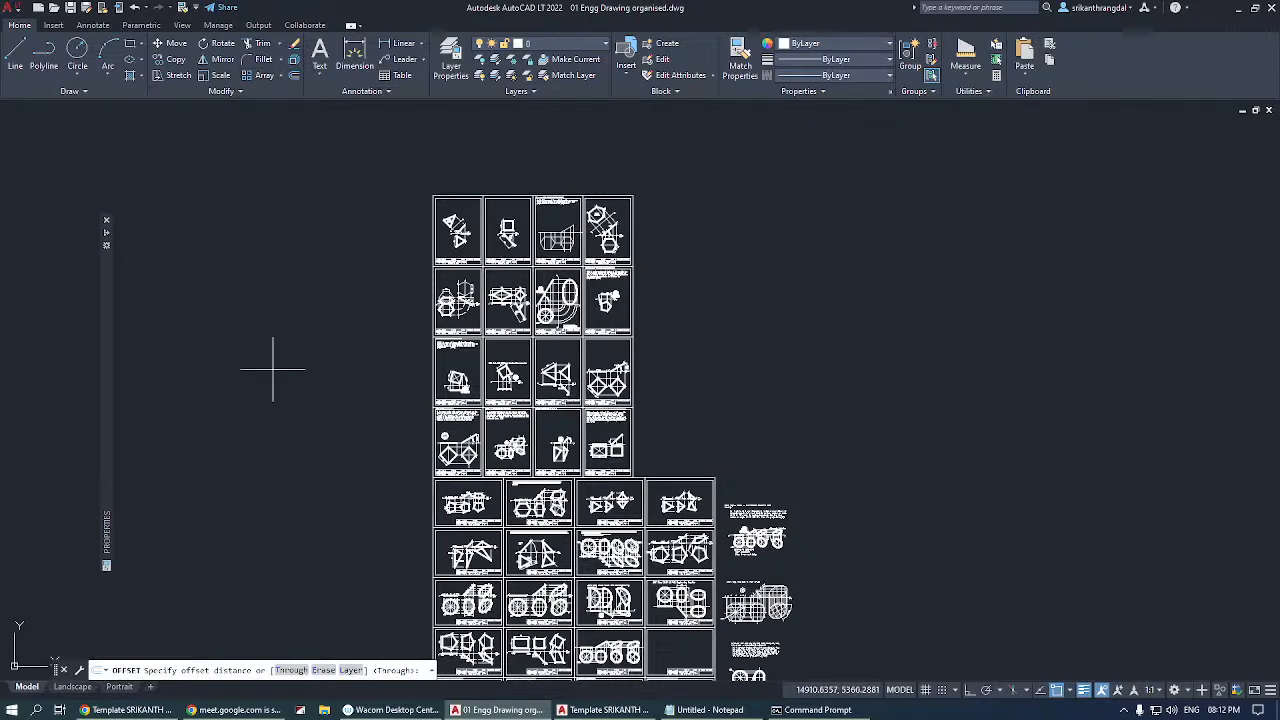
pyautogui.press('F1')
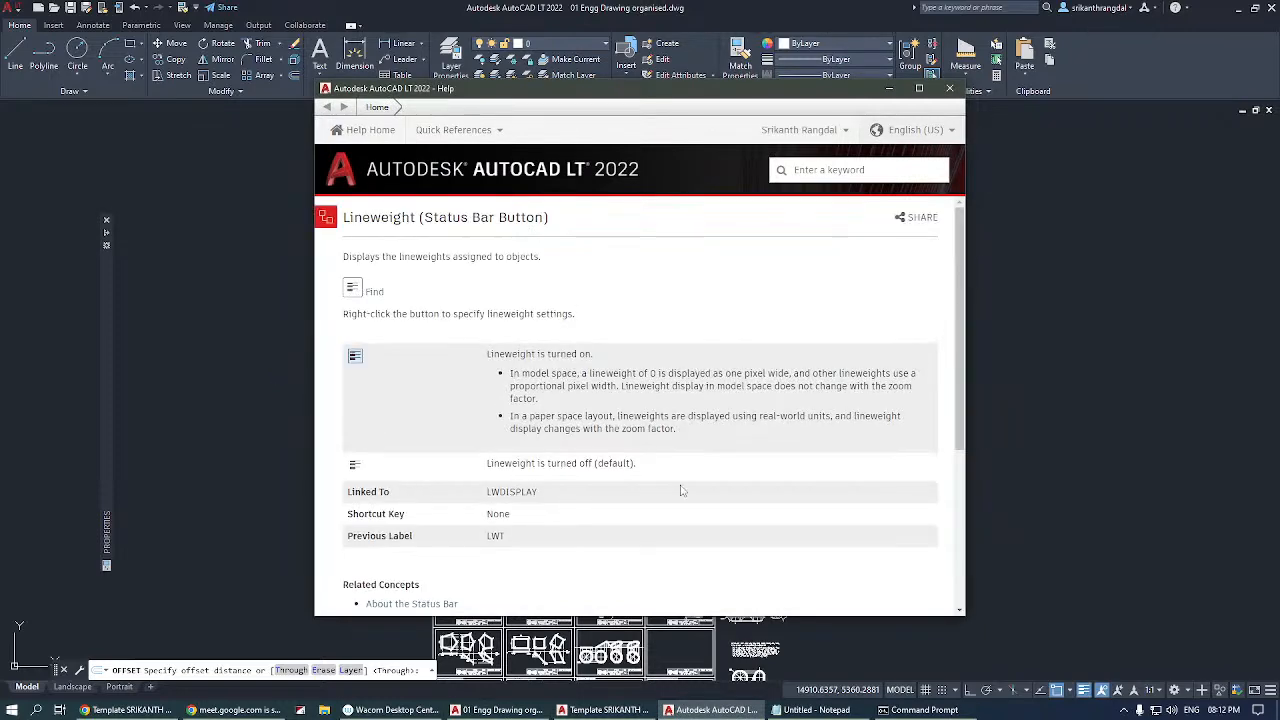
pyautogui.moveTo(962, 306); pyautogui.dragTo(960, 268)
pyautogui.click(950, 89)
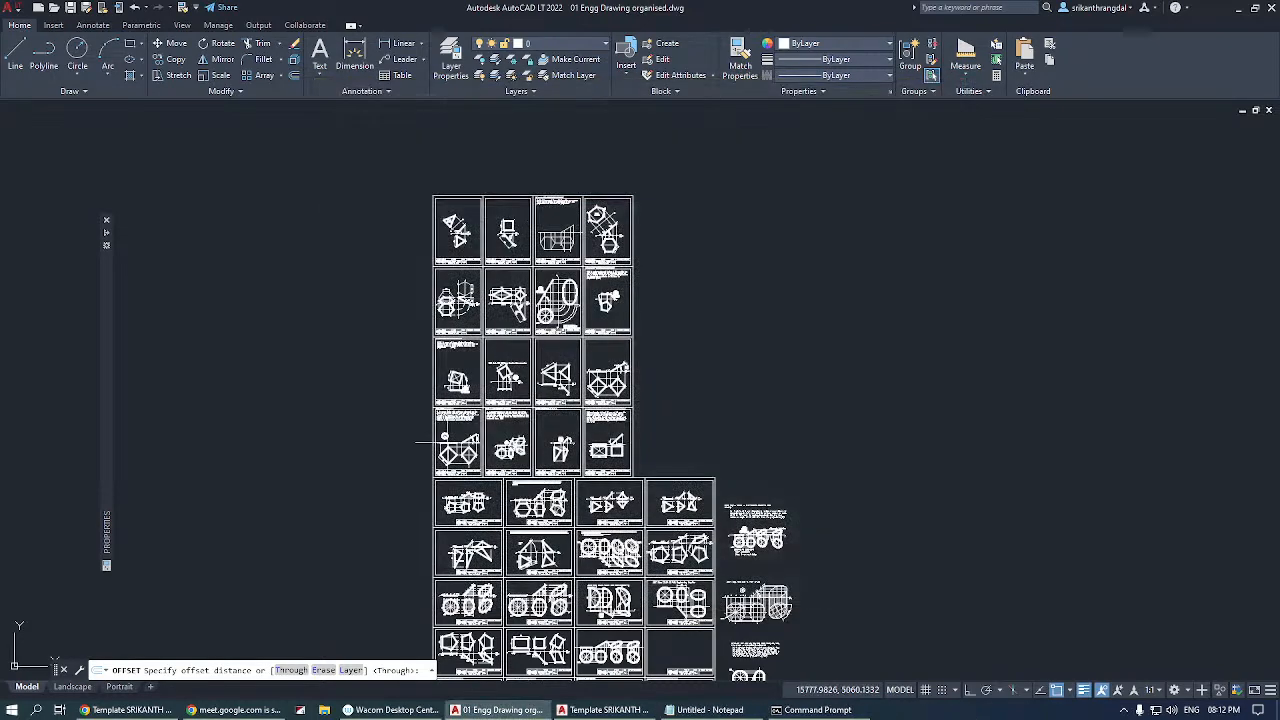
pyautogui.press('Escape')
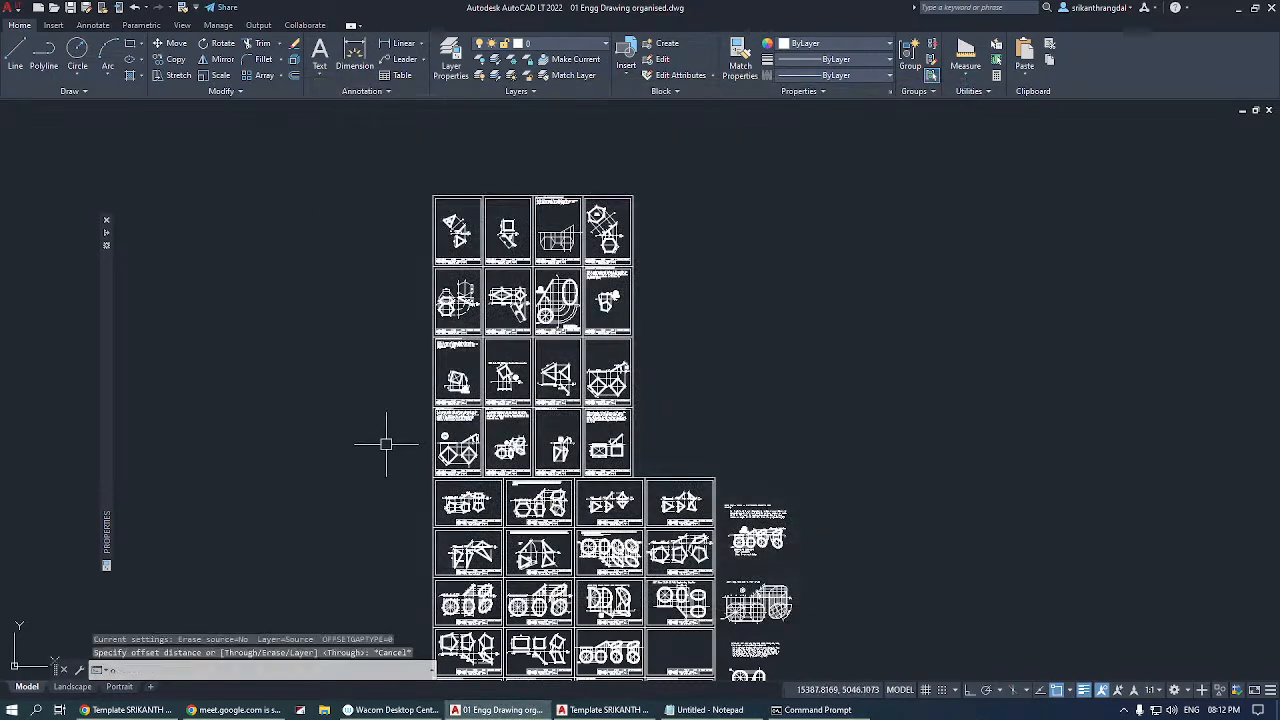
# Open the help page for the active Offset command, read through its description and options, and close it.
pyautogui.write('o')
pyautogui.press('Return')
pyautogui.press('F1')
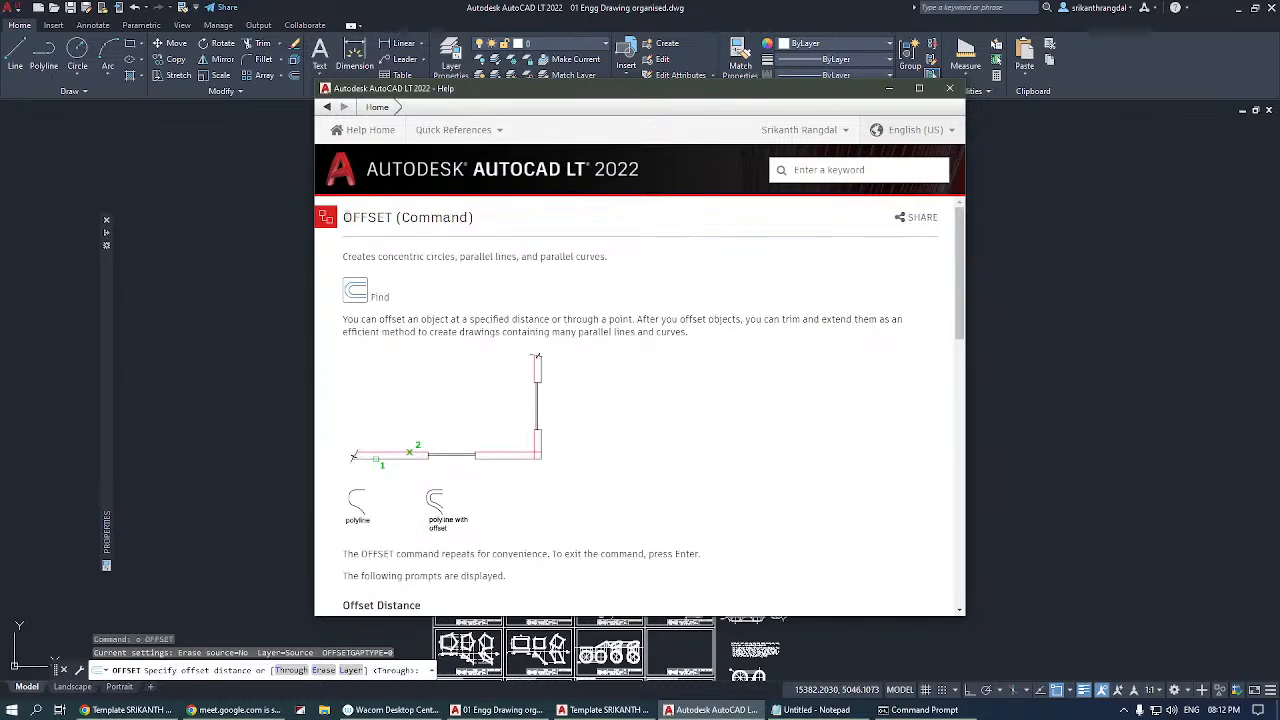
pyautogui.moveTo(343, 217); pyautogui.dragTo(392, 217)
pyautogui.scroll(-10, 466, 286)
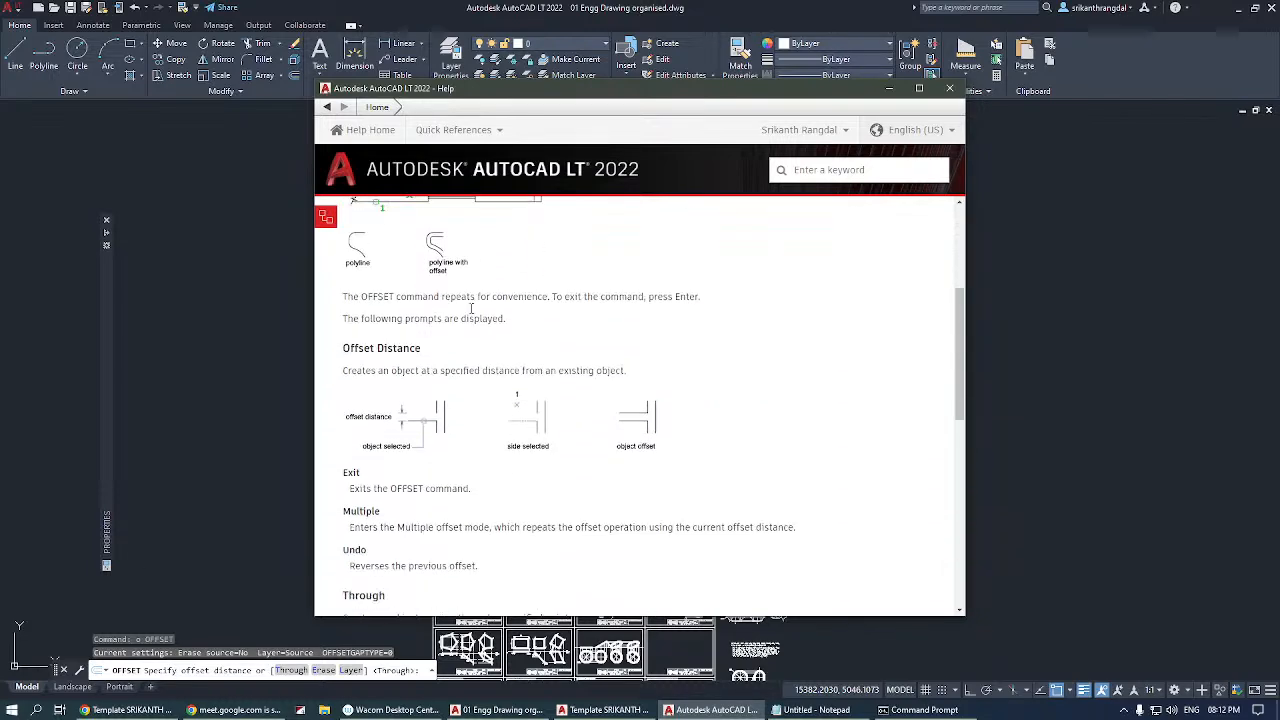
pyautogui.scroll(8, 473, 336)
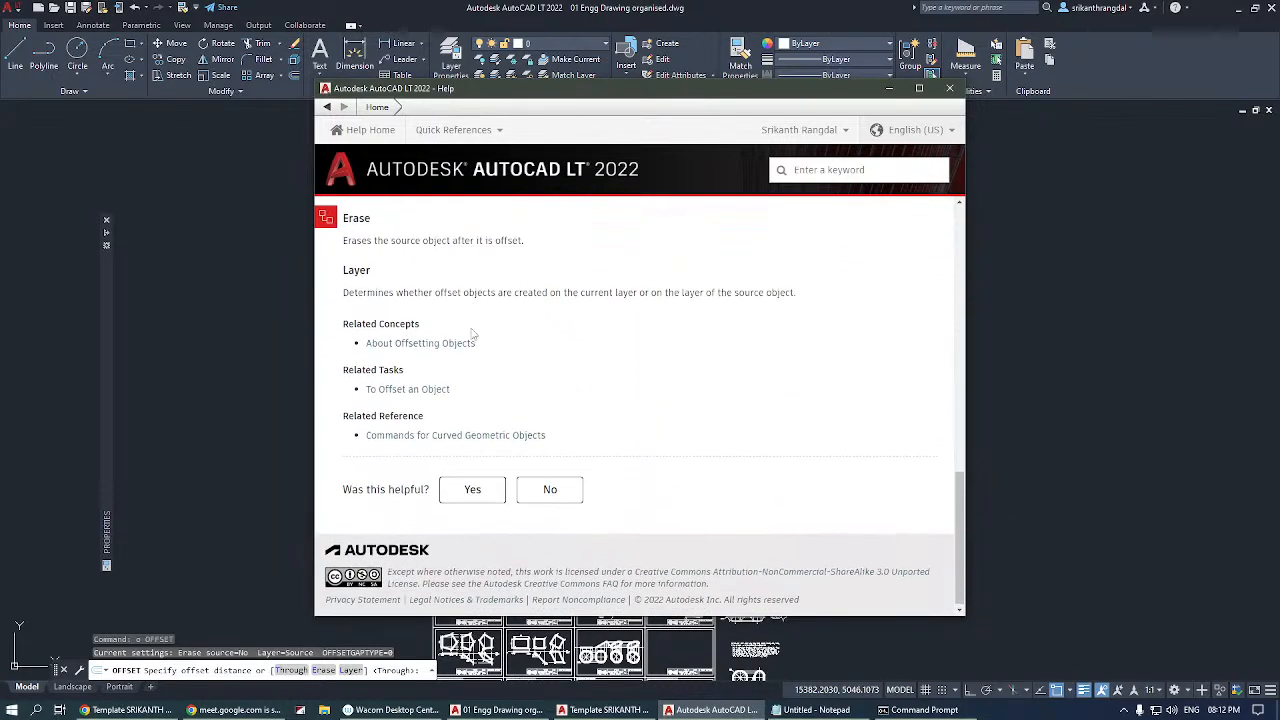
pyautogui.scroll(5, 473, 336)
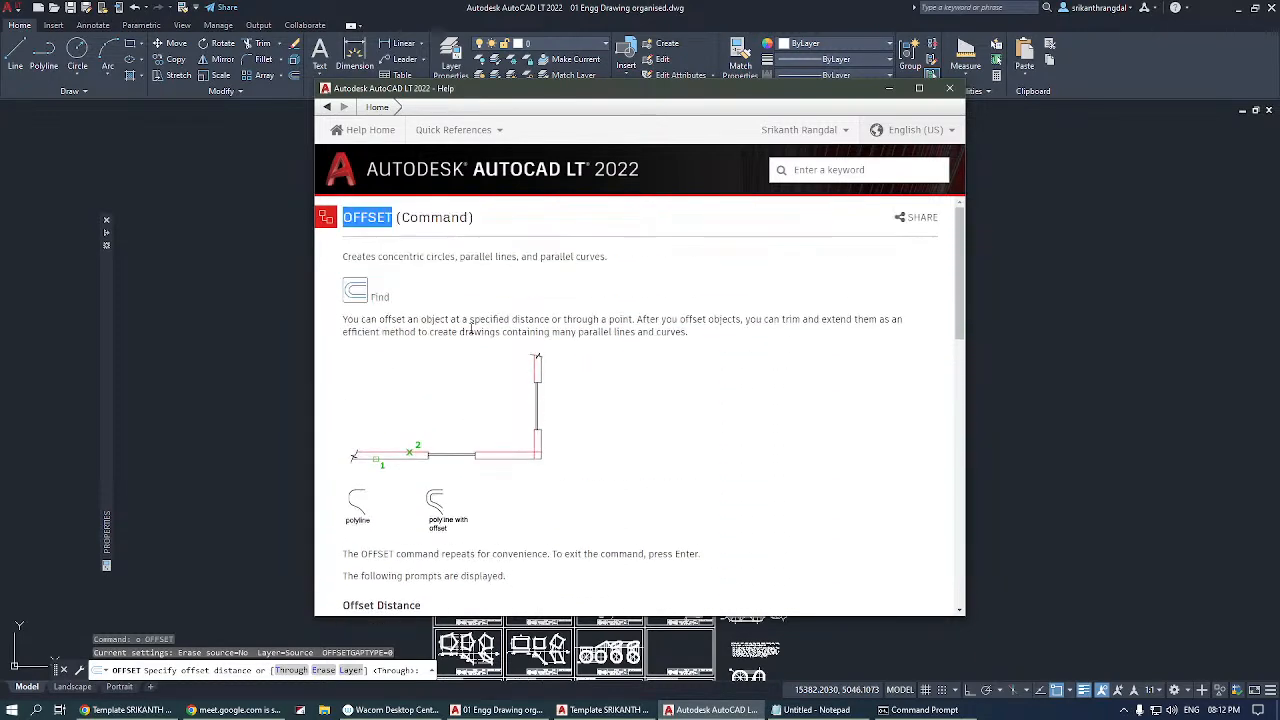
pyautogui.click(949, 88)
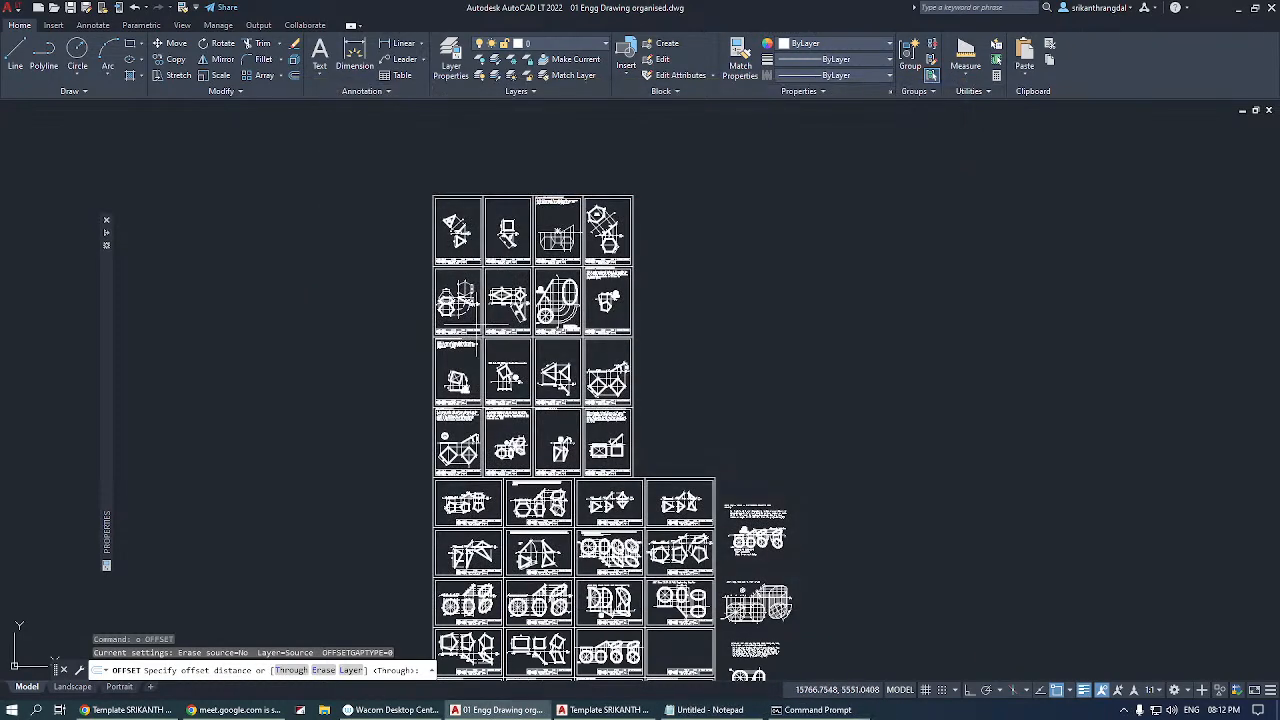
pyautogui.press('Escape')
# Read the help page for the Line command from within the running command, and leave both.
pyautogui.write('l')
pyautogui.press('Return')
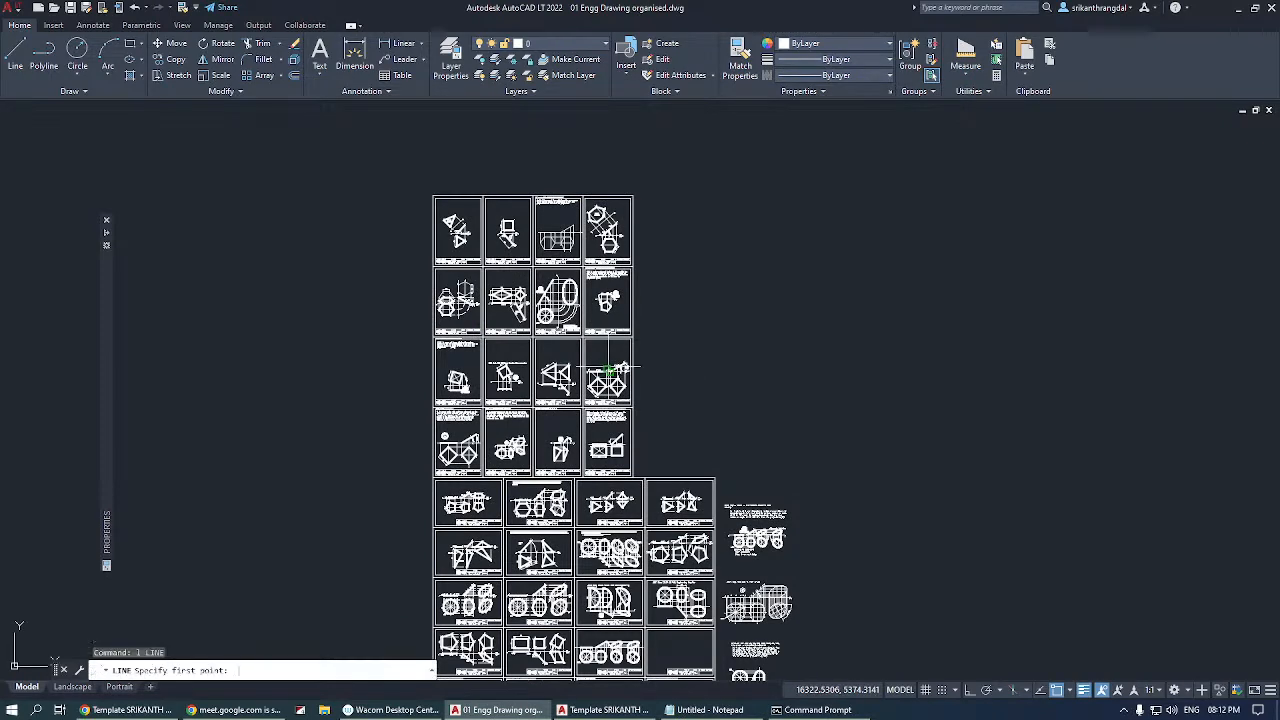
pyautogui.press('F1')
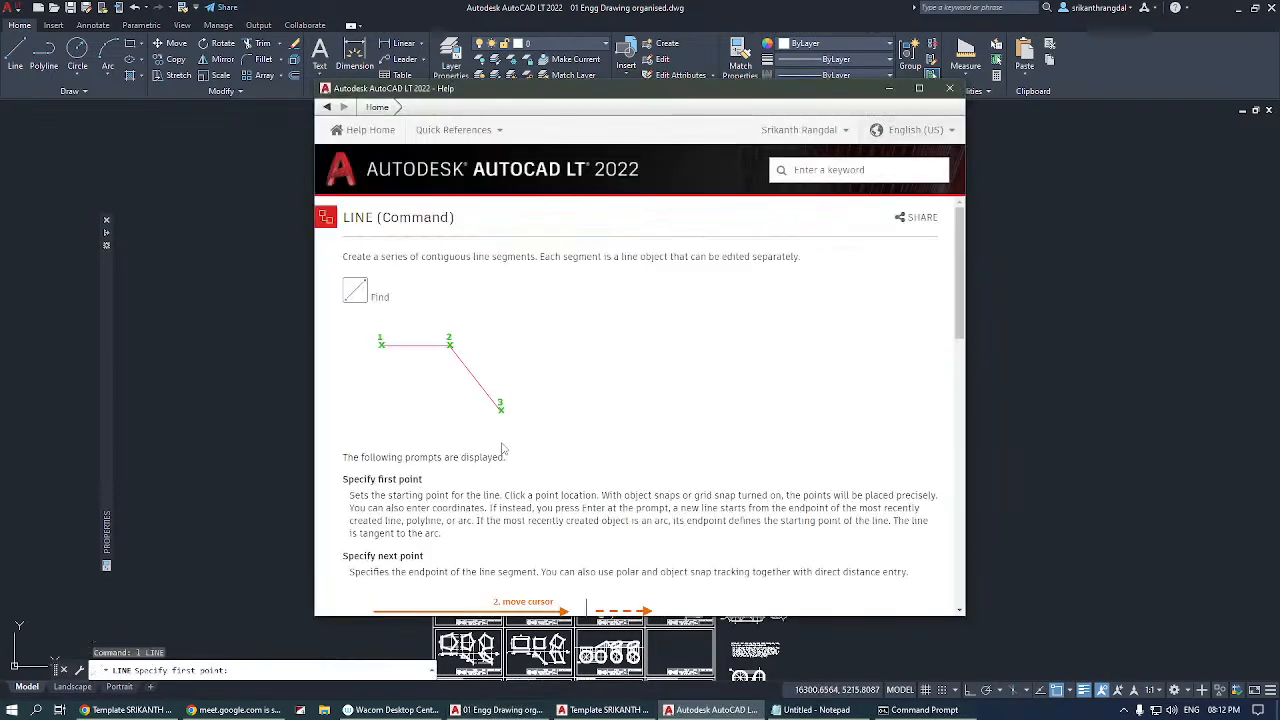
pyautogui.scroll(-15, 503, 449)
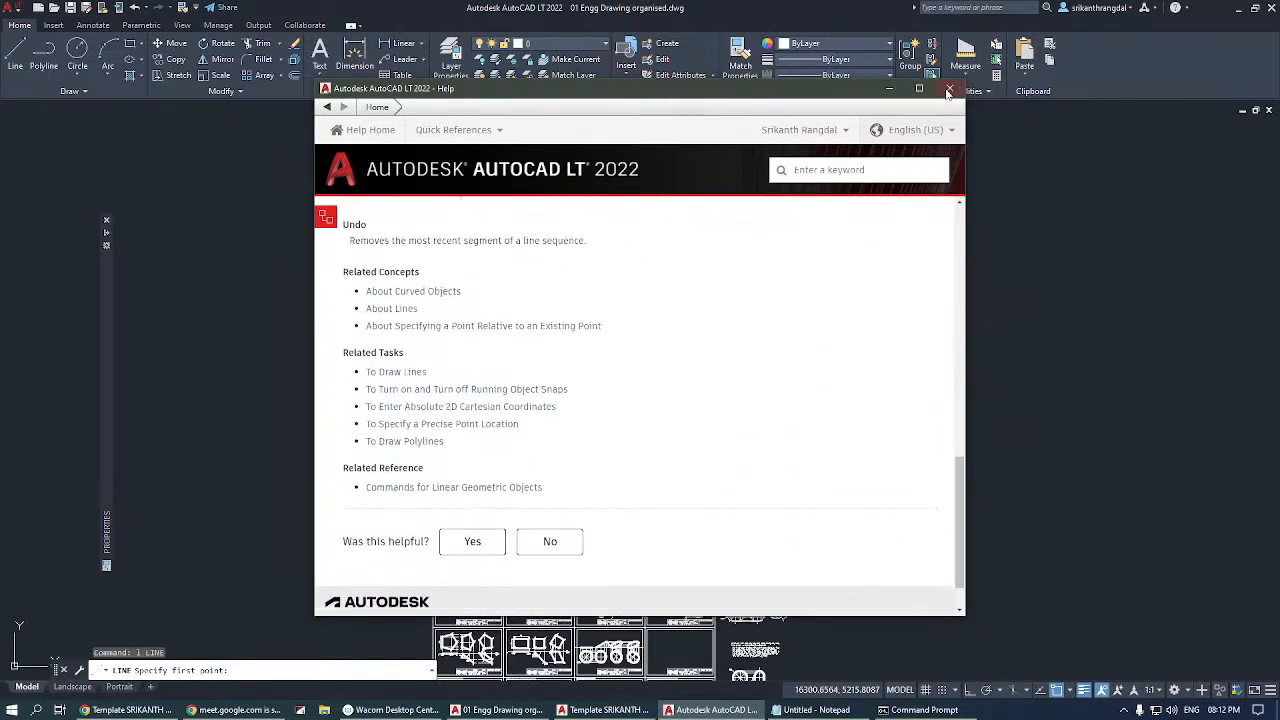
pyautogui.click(948, 92)
pyautogui.press('Escape')
# Open the Mirror command's help page while the command is active, read it, and cancel the command.
pyautogui.click(223, 59)
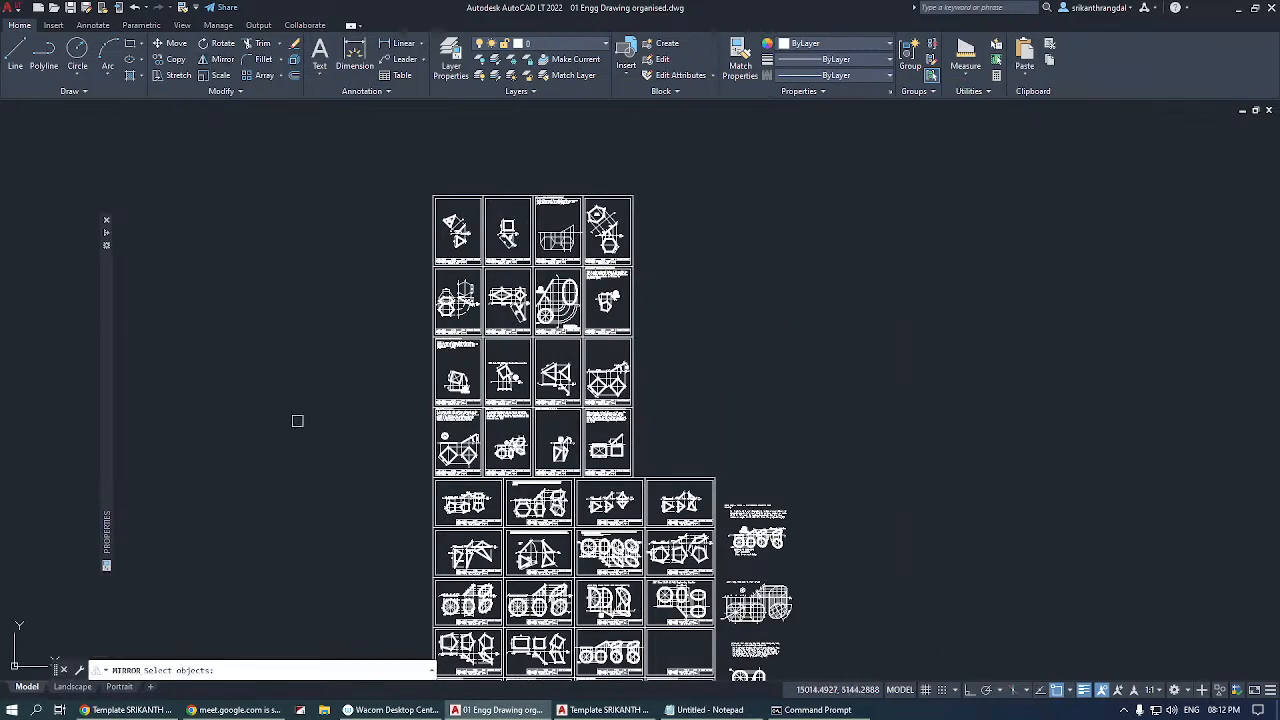
pyautogui.press('F1')
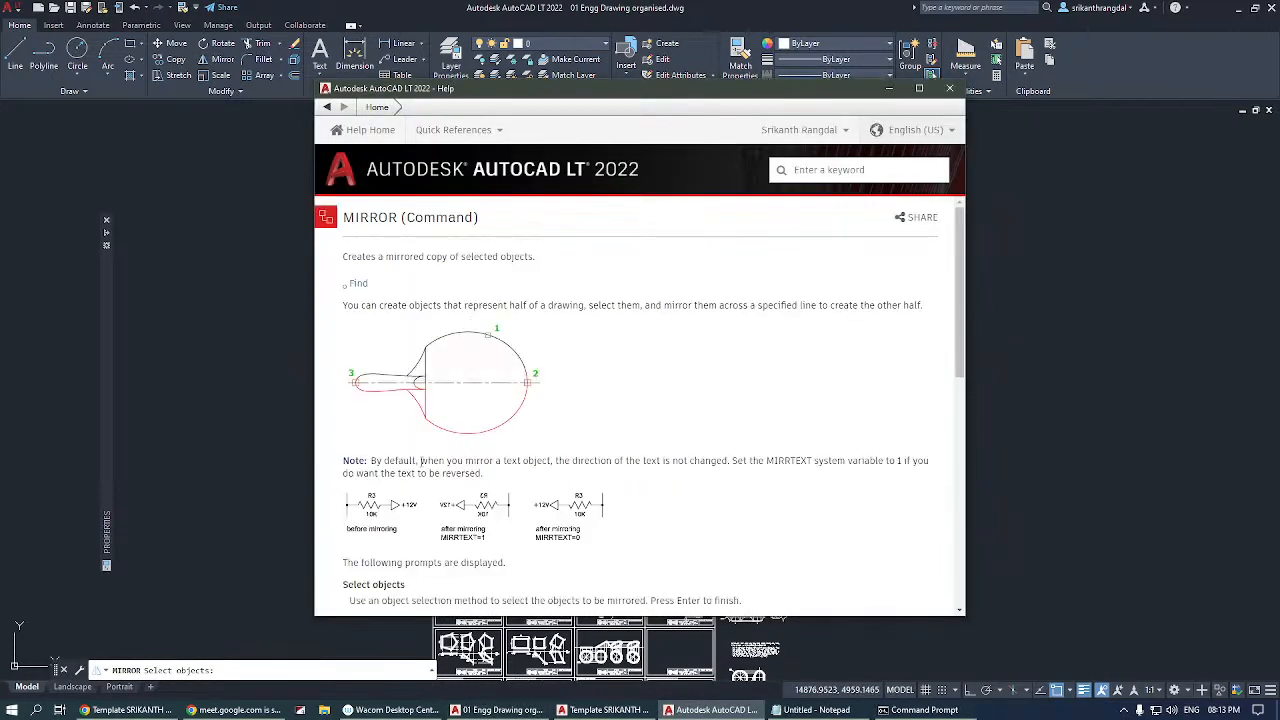
pyautogui.scroll(-8, 557, 434)
pyautogui.scroll(8, 523, 377)
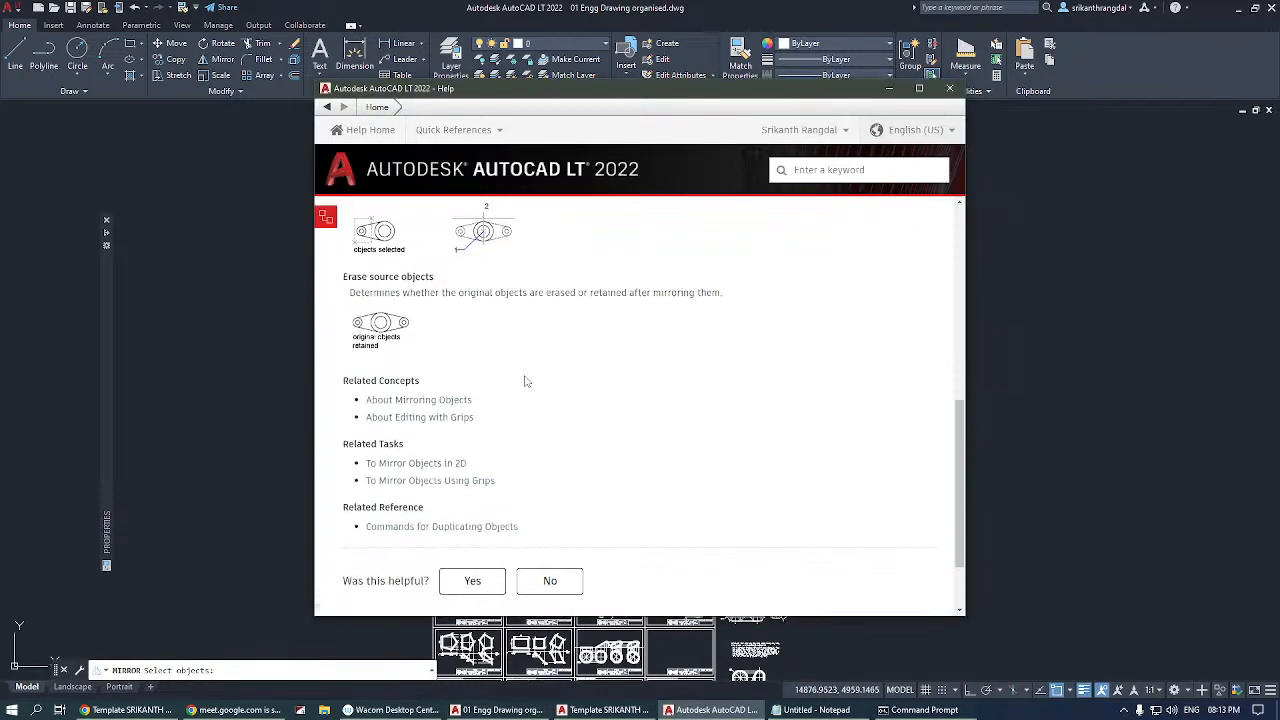
pyautogui.click(950, 88)
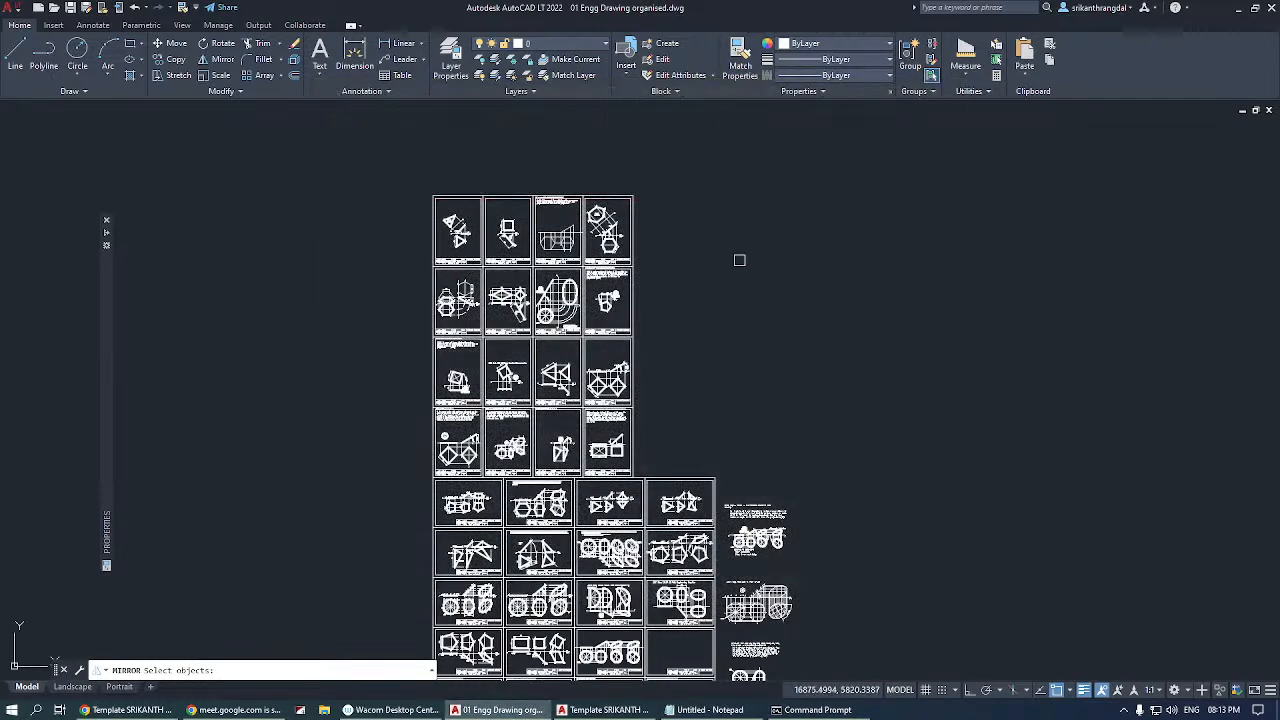
pyautogui.press('Escape')
pyautogui.press('Escape')
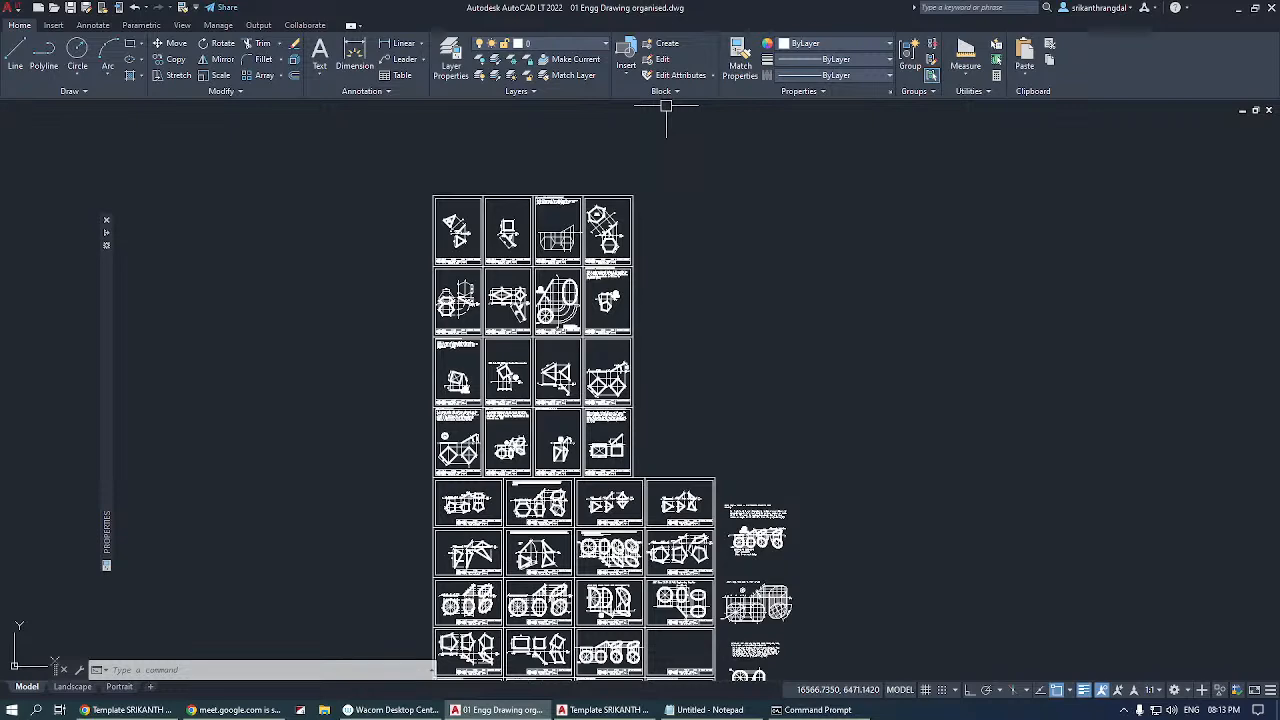
# Examine the projection drawings on the top row of sheets up close.
pyautogui.scroll(5, 469, 202)
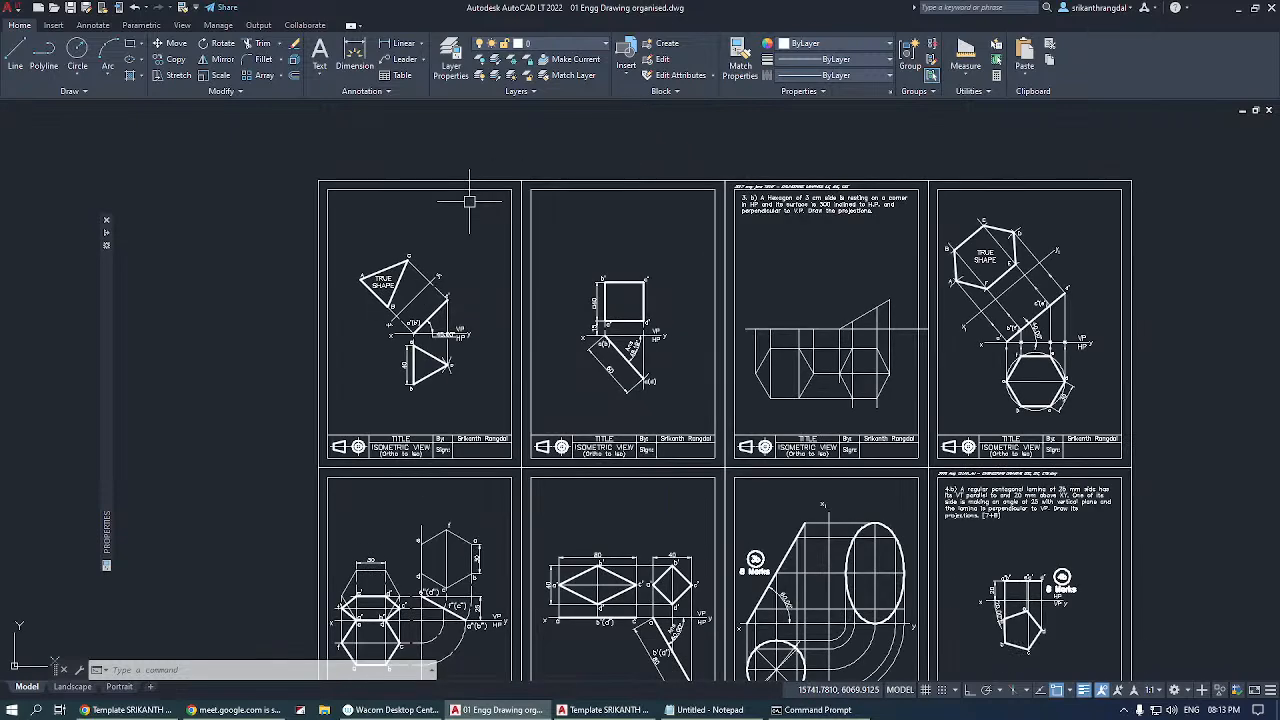
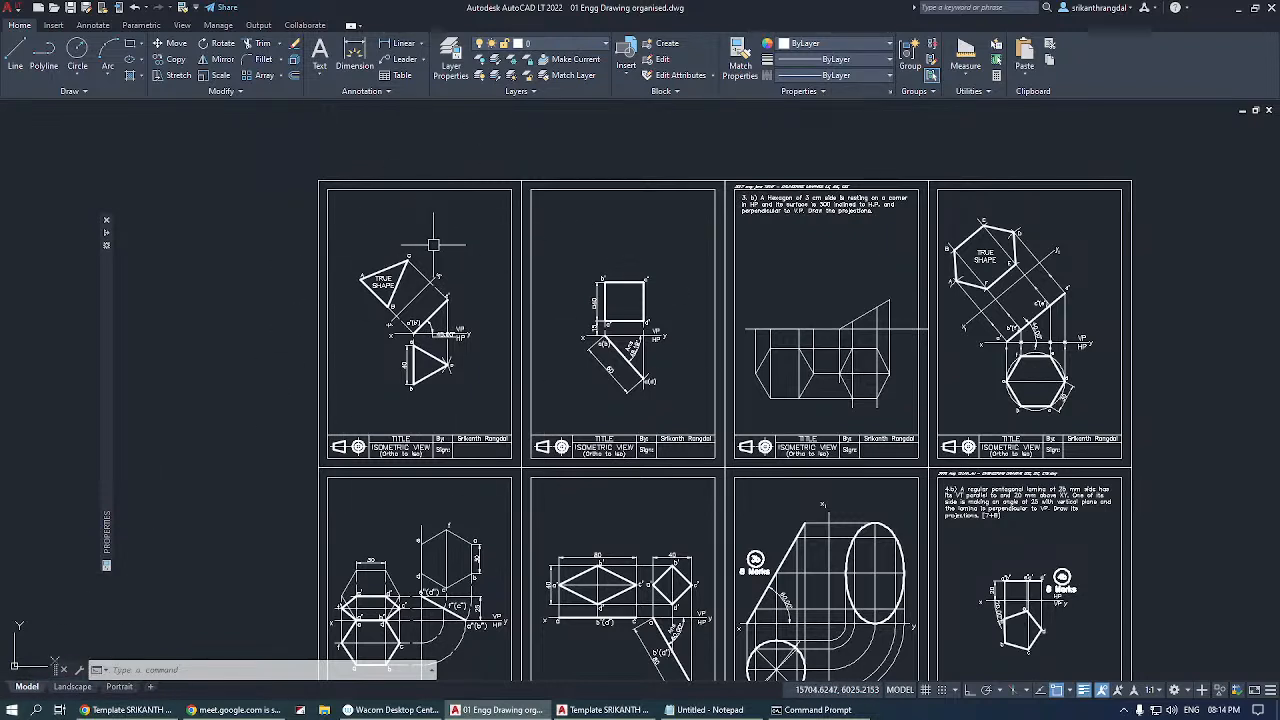
# Switch to the Landscape layout and, inside its viewport, zoom by window to the block of scale-problem sheets.
pyautogui.click(72, 688)
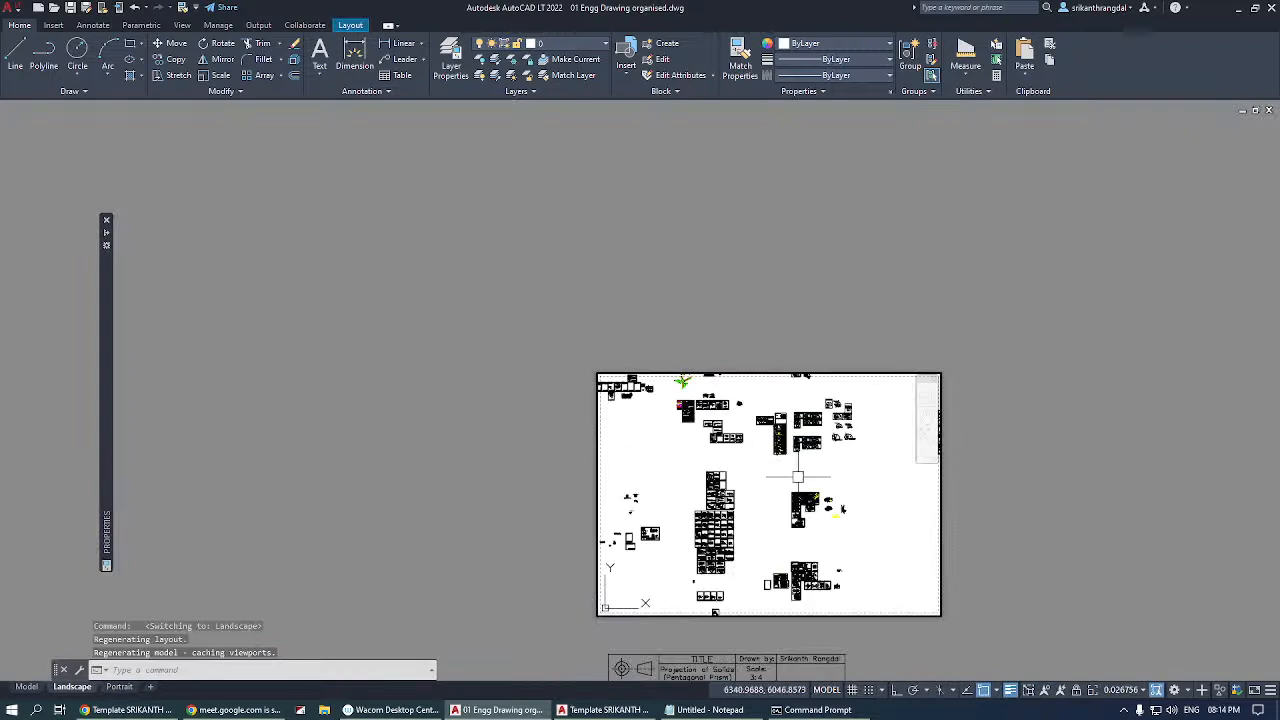
pyautogui.click(768, 498)
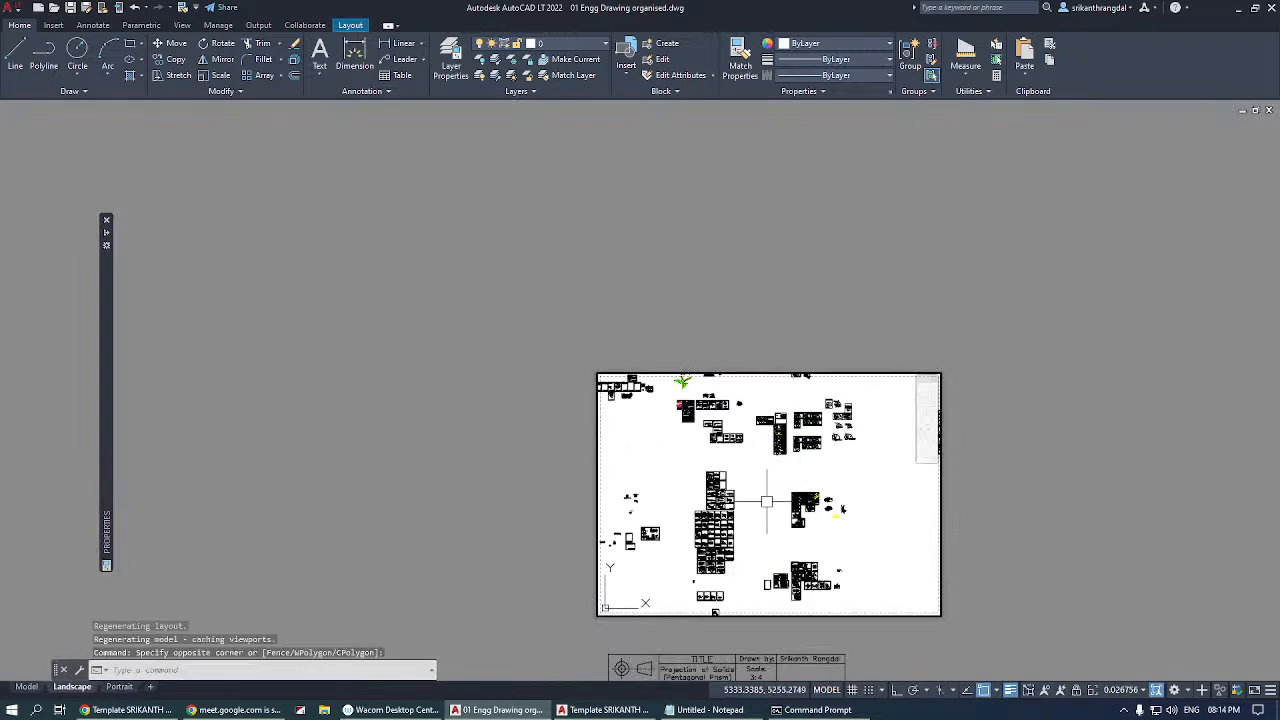
pyautogui.write('z')
pyautogui.press('space')
pyautogui.click(702, 467)
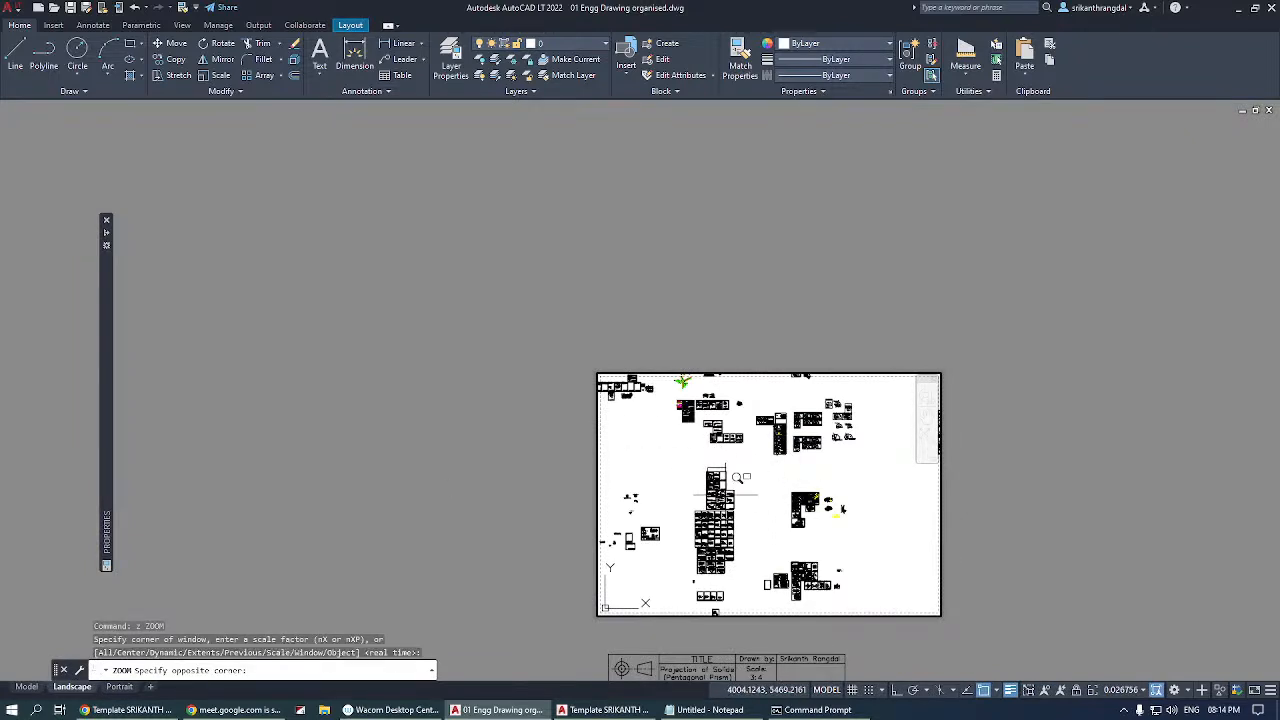
pyautogui.click(735, 481)
# Frame vernier scale problem 1.a in the Landscape viewport with window zooms, and return to paper space.
pyautogui.press('space')
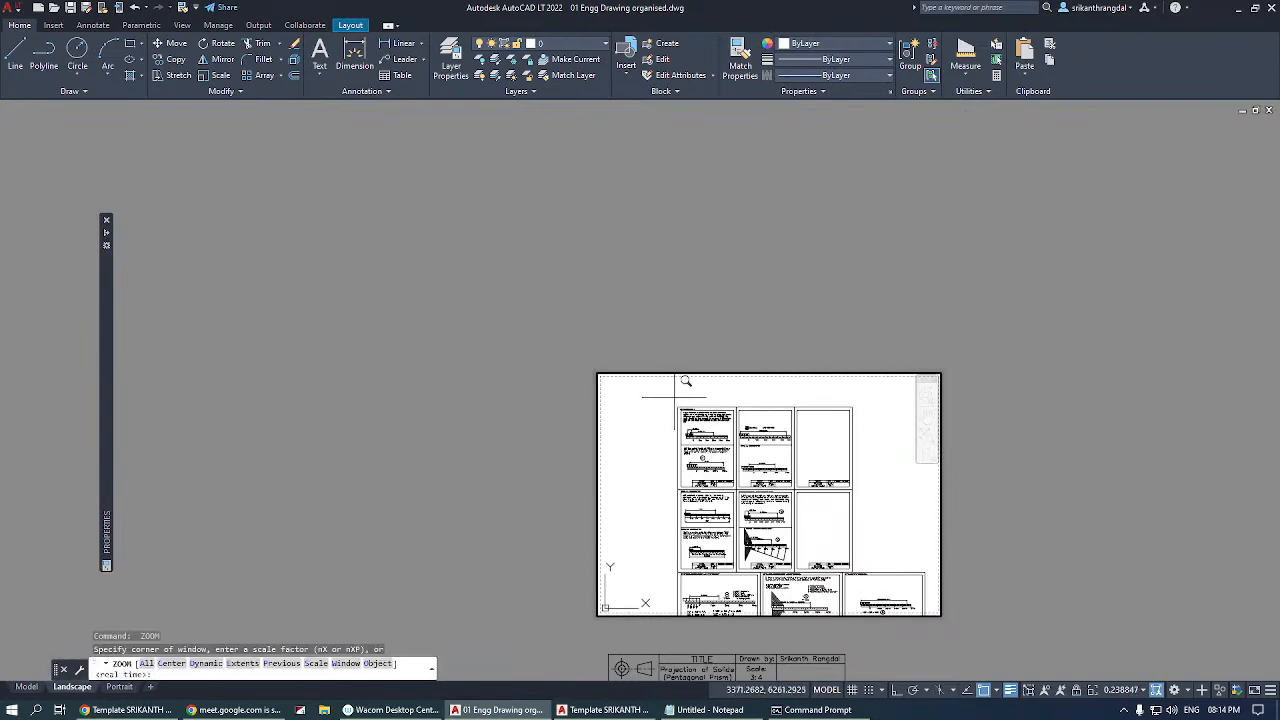
pyautogui.click(675, 399)
pyautogui.click(734, 491)
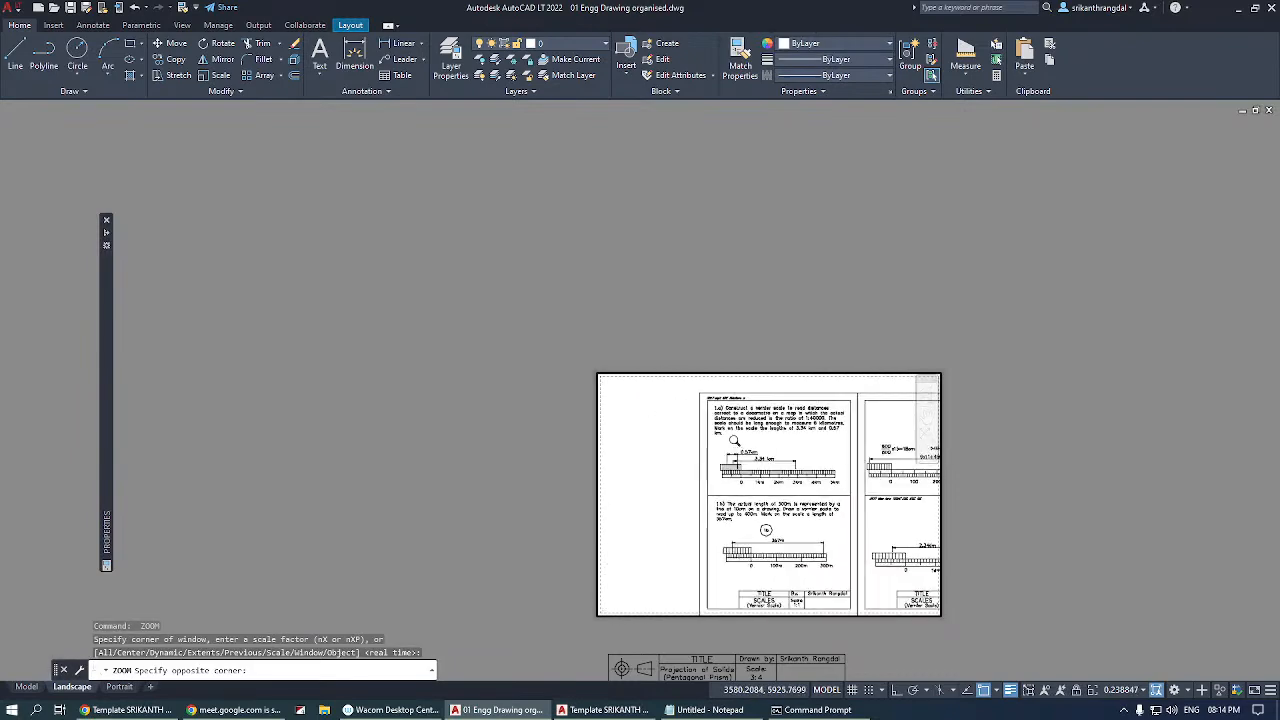
pyautogui.press('space')
pyautogui.click(705, 399)
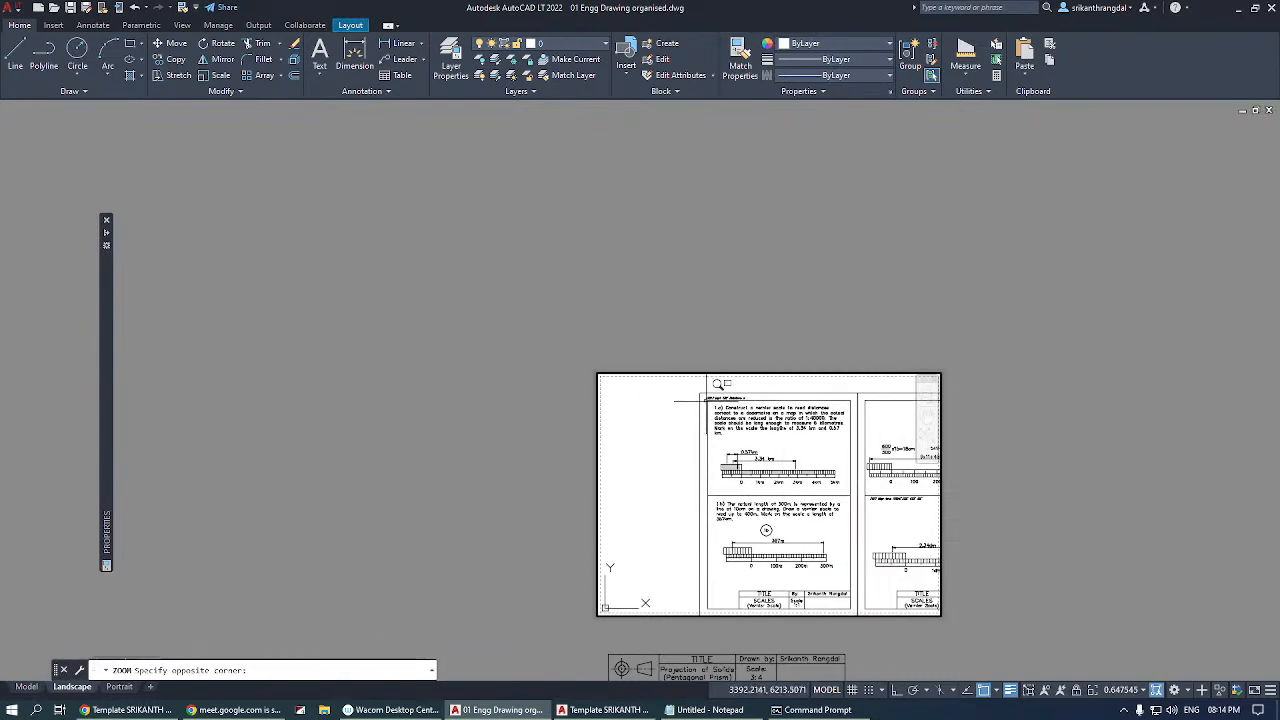
pyautogui.click(851, 495)
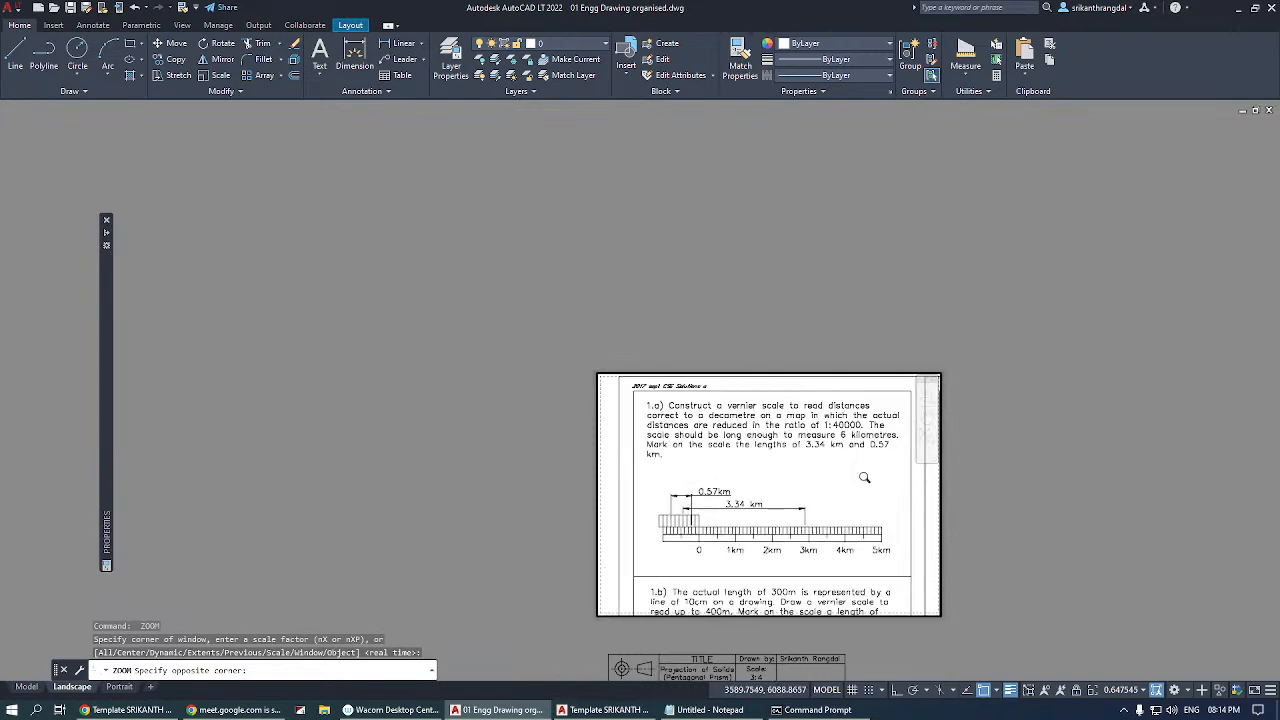
pyautogui.doubleClick(1046, 407)
# Examine the thick and thin lineweights of the vernier scale up close in the Landscape layout.
pyautogui.scroll(-2, 710, 381)
pyautogui.scroll(8, 750, 447)
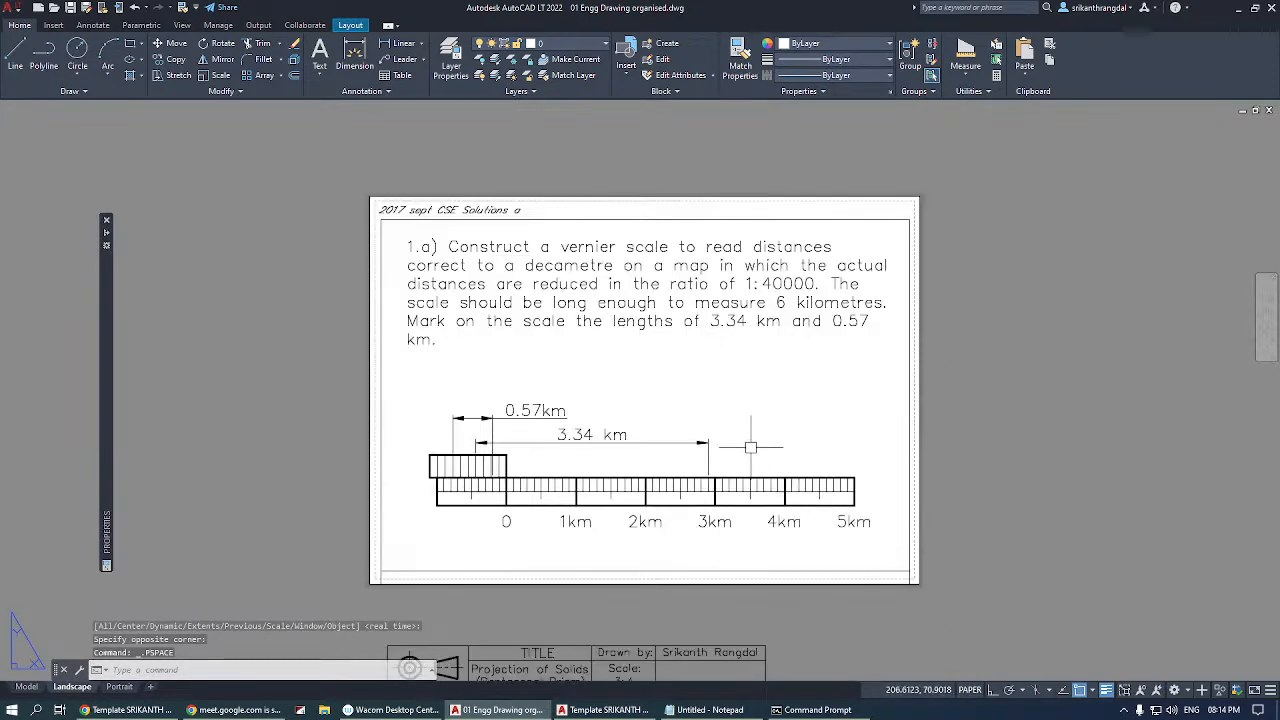
pyautogui.scroll(5, 508, 371)
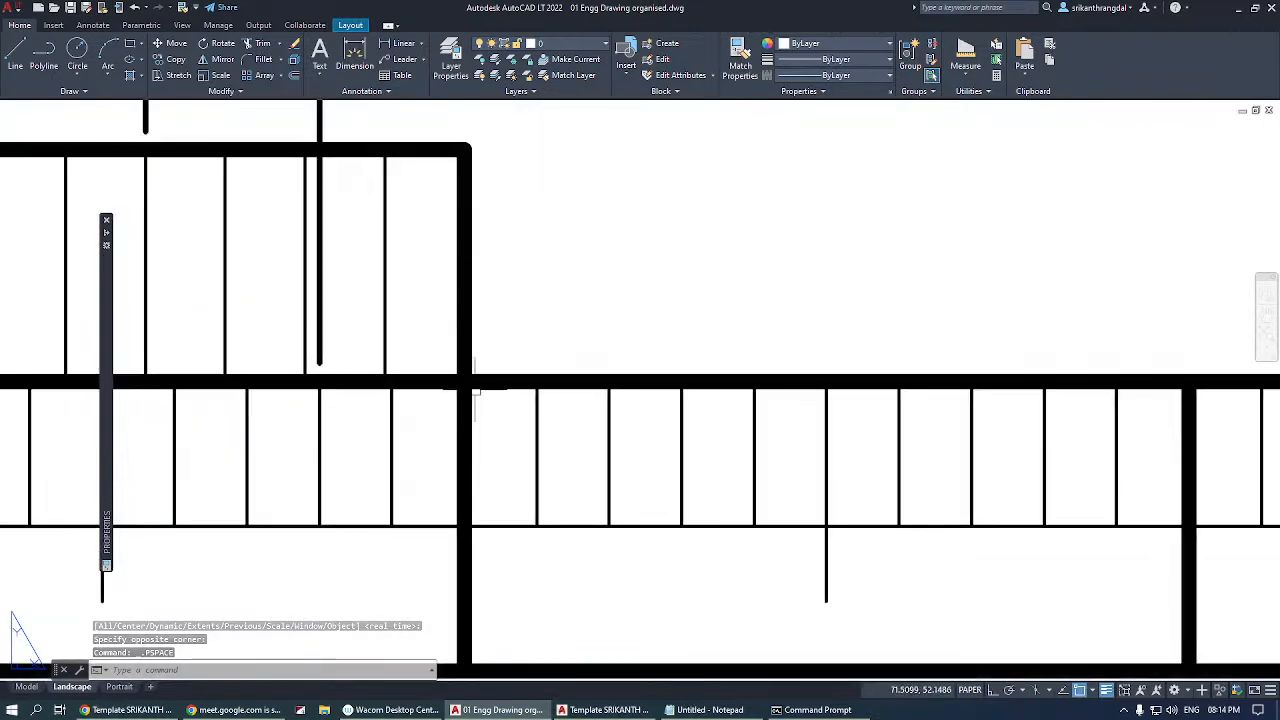
pyautogui.scroll(-3, 506, 360)
pyautogui.scroll(3, 491, 354)
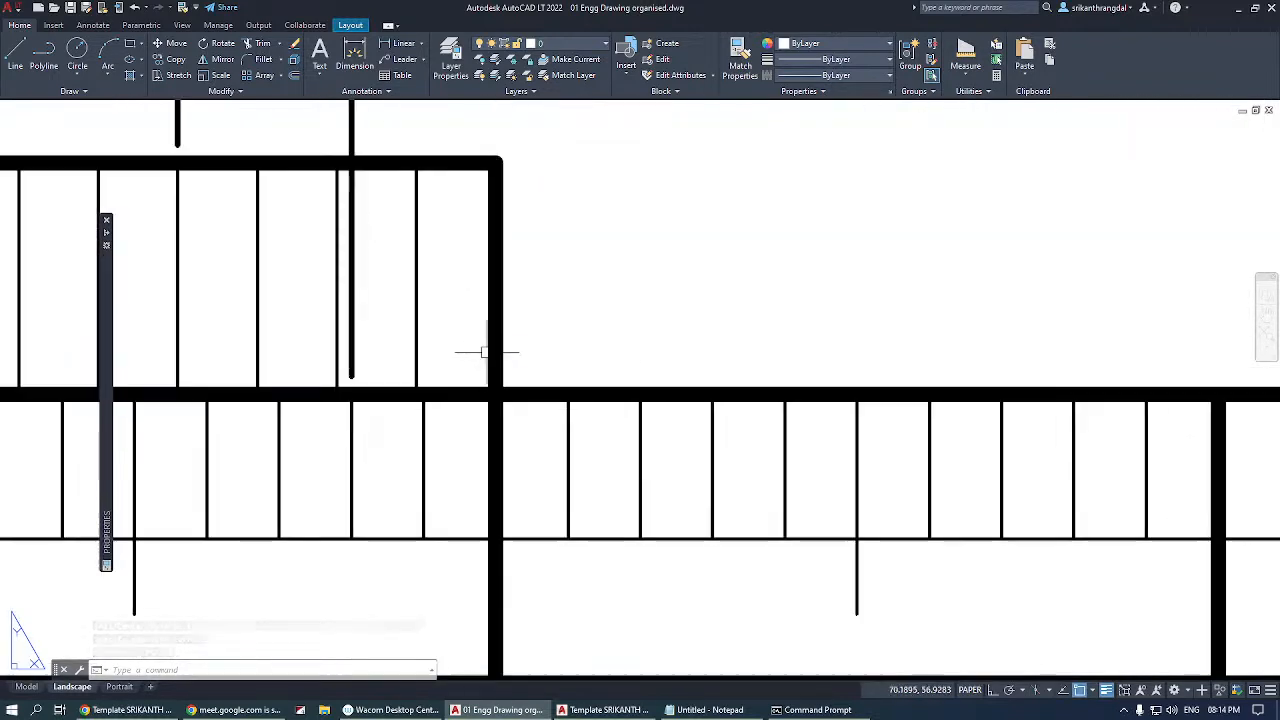
pyautogui.scroll(4, 490, 330)
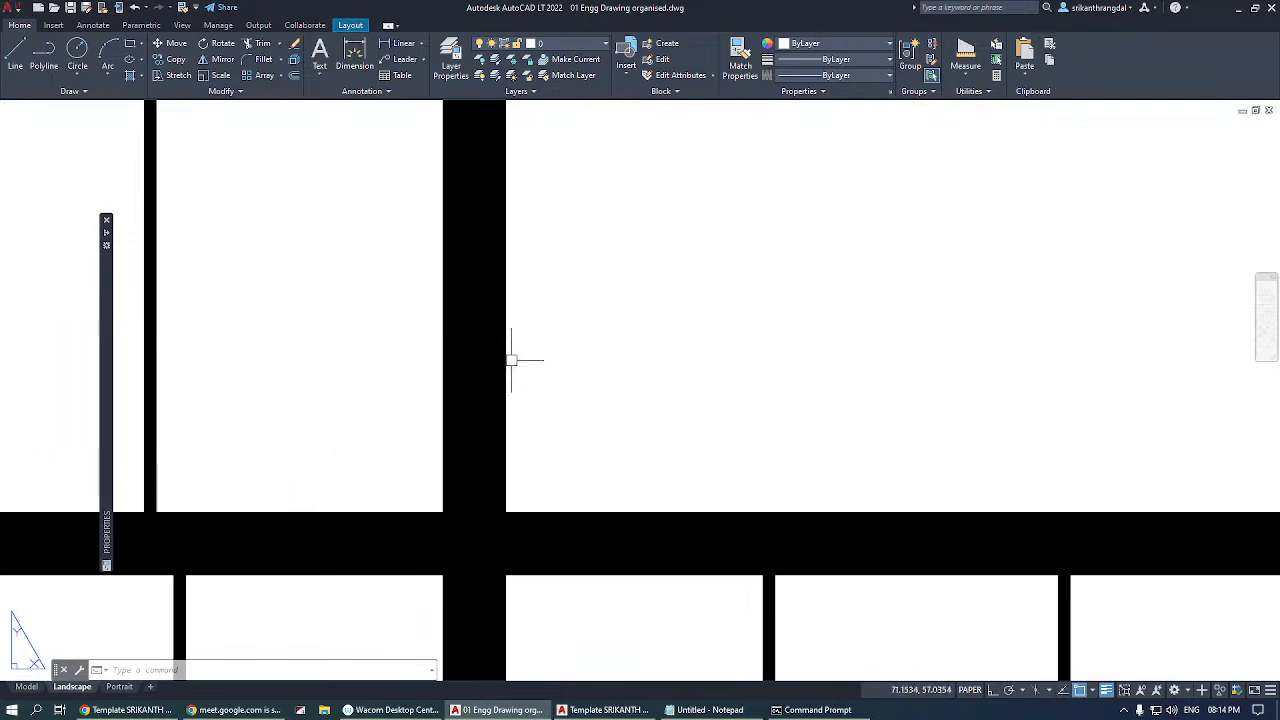
pyautogui.scroll(-4, 510, 360)
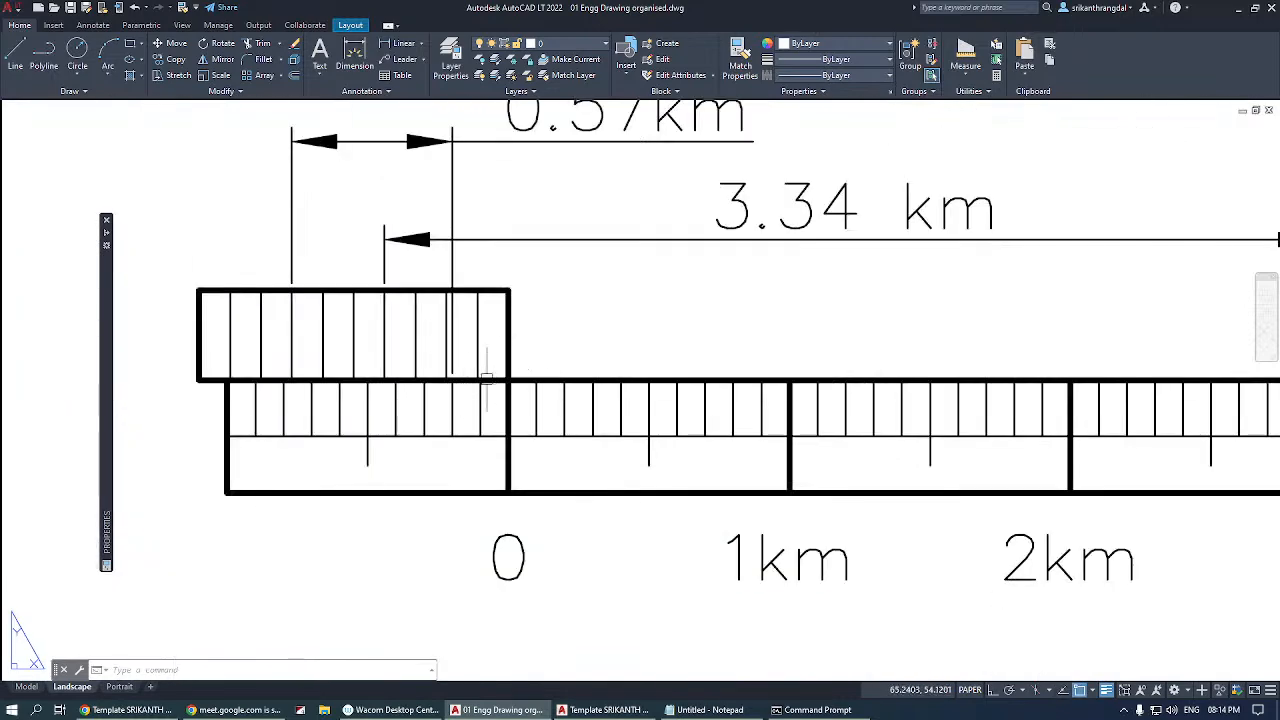
# Switch to model space and inspect an edge of the true-shape triangle on the first sheet at high magnification.
pyautogui.click(27, 687)
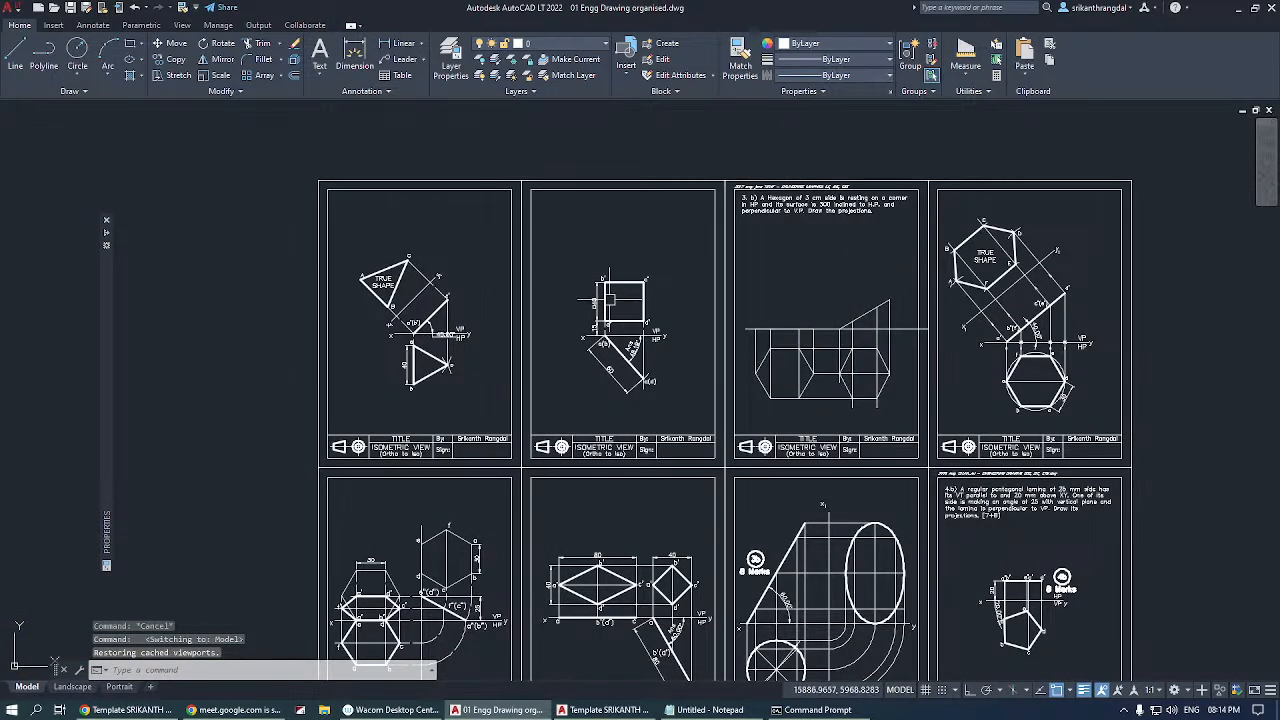
pyautogui.write('z')
pyautogui.press('Return')
pyautogui.click(400, 249)
pyautogui.click(418, 272)
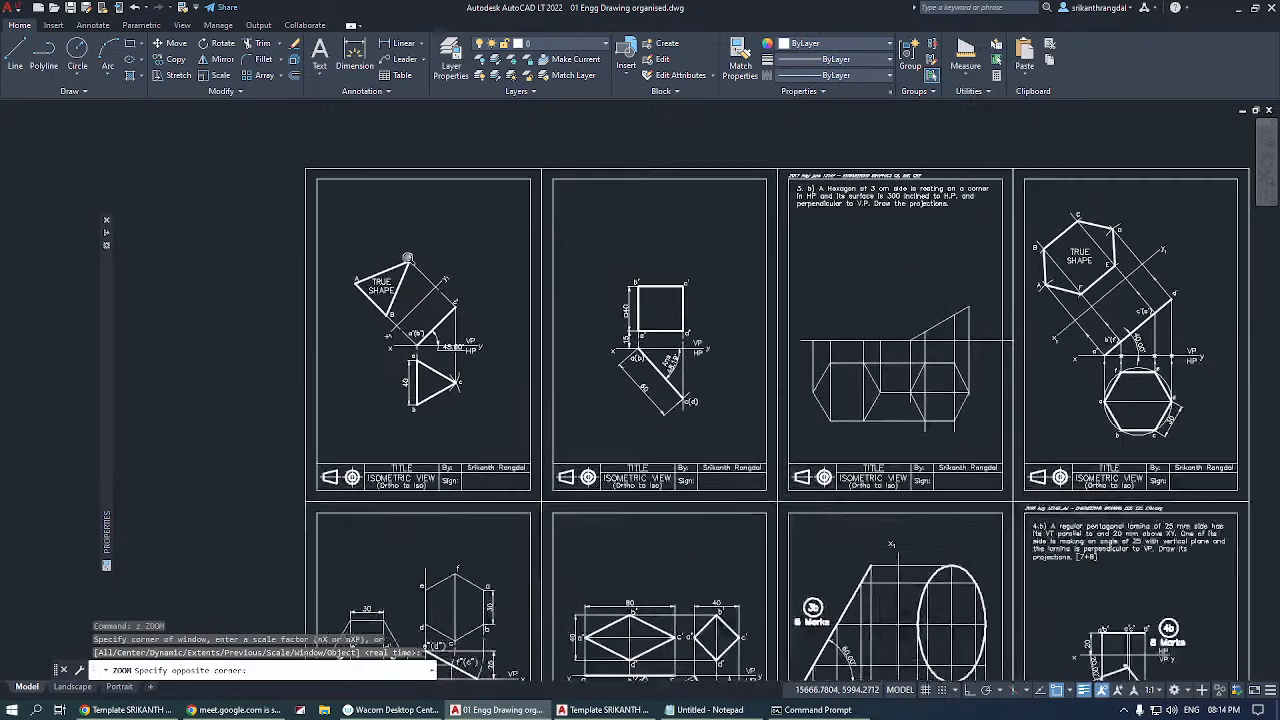
pyautogui.press('Return')
pyautogui.click(706, 381)
pyautogui.click(562, 465)
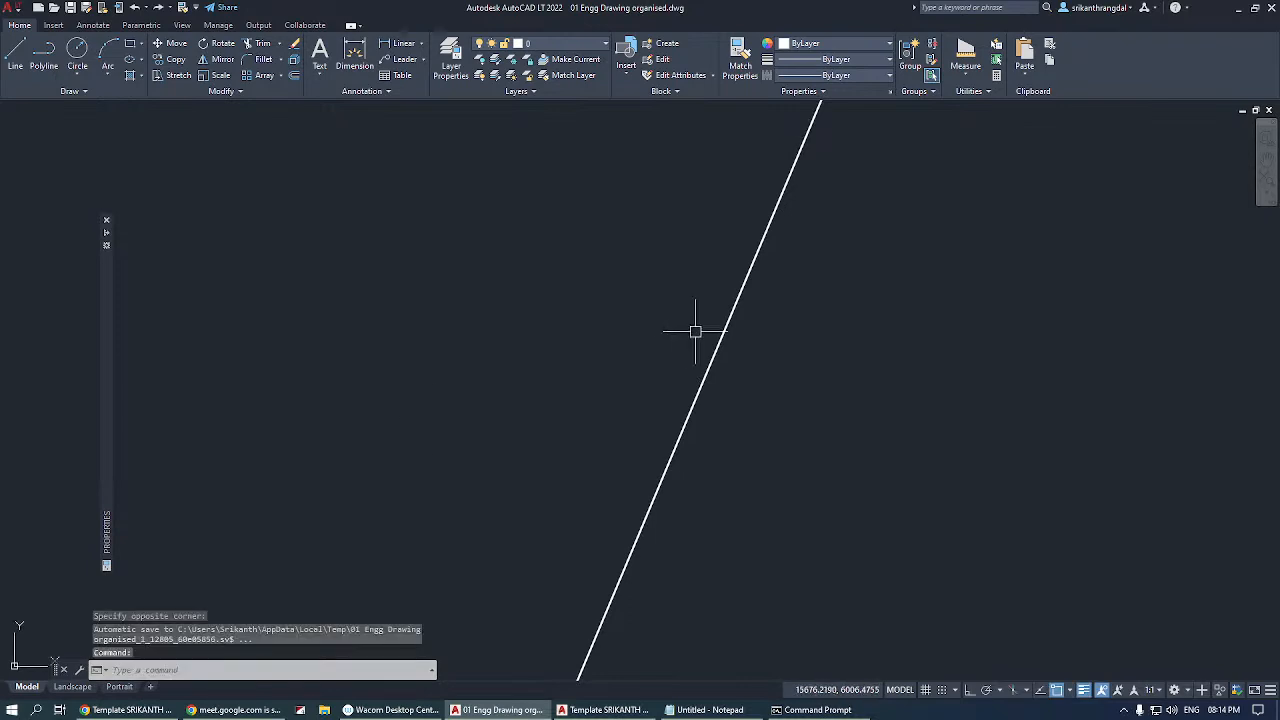
# Return to the Landscape layout and compare the line thicknesses of the vernier scale with those in model space.
pyautogui.click(72, 686)
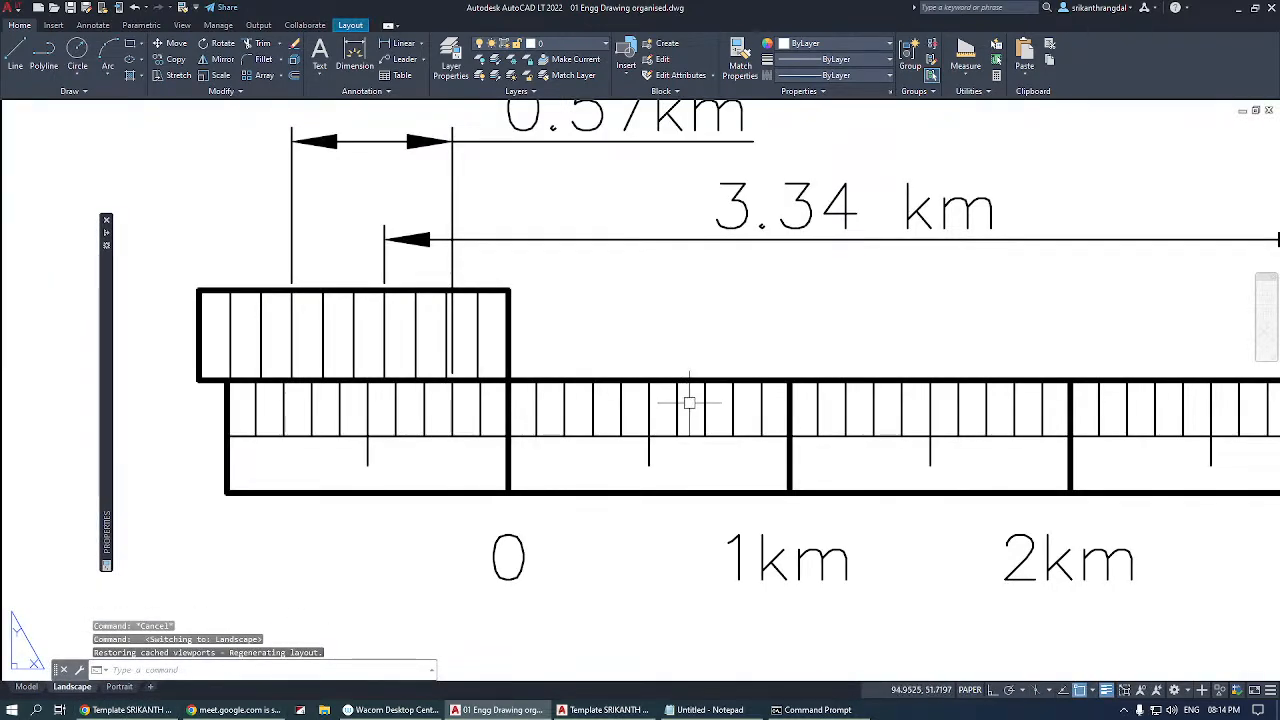
pyautogui.scroll(-4, 549, 355)
pyautogui.scroll(2, 531, 350)
pyautogui.scroll(3, 531, 350)
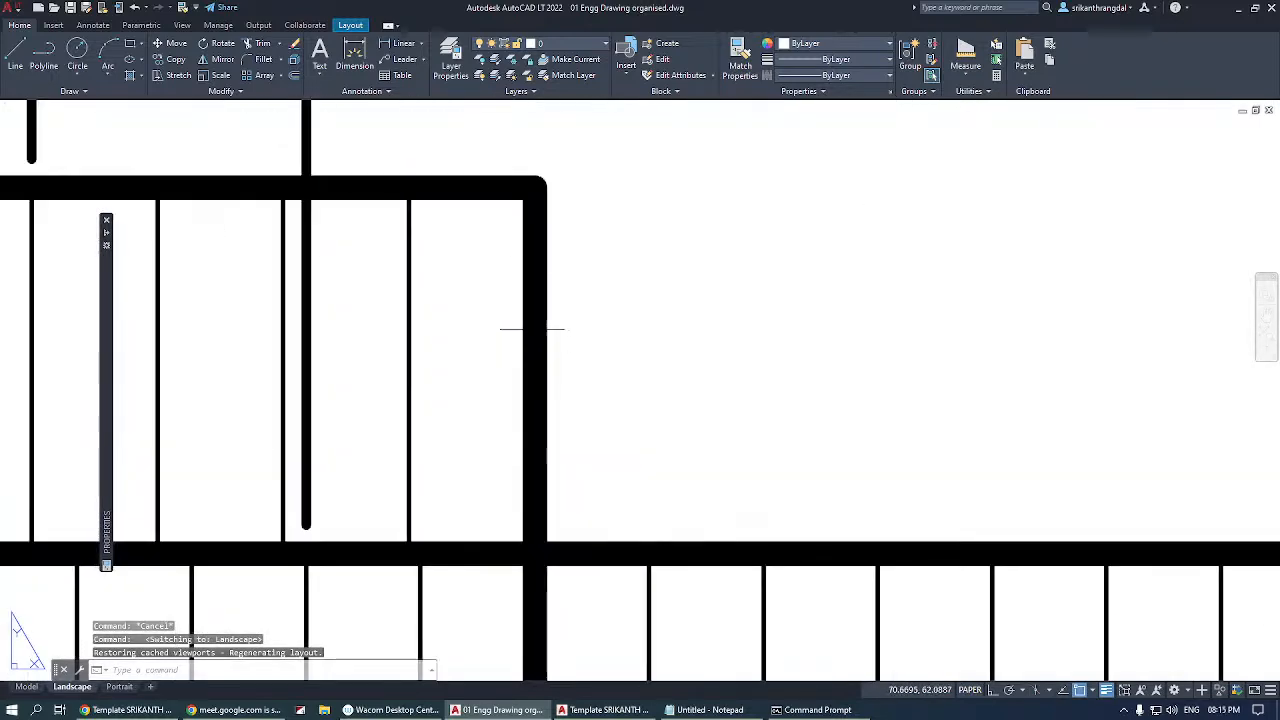
pyautogui.scroll(-3, 470, 288)
pyautogui.scroll(3, 674, 350)
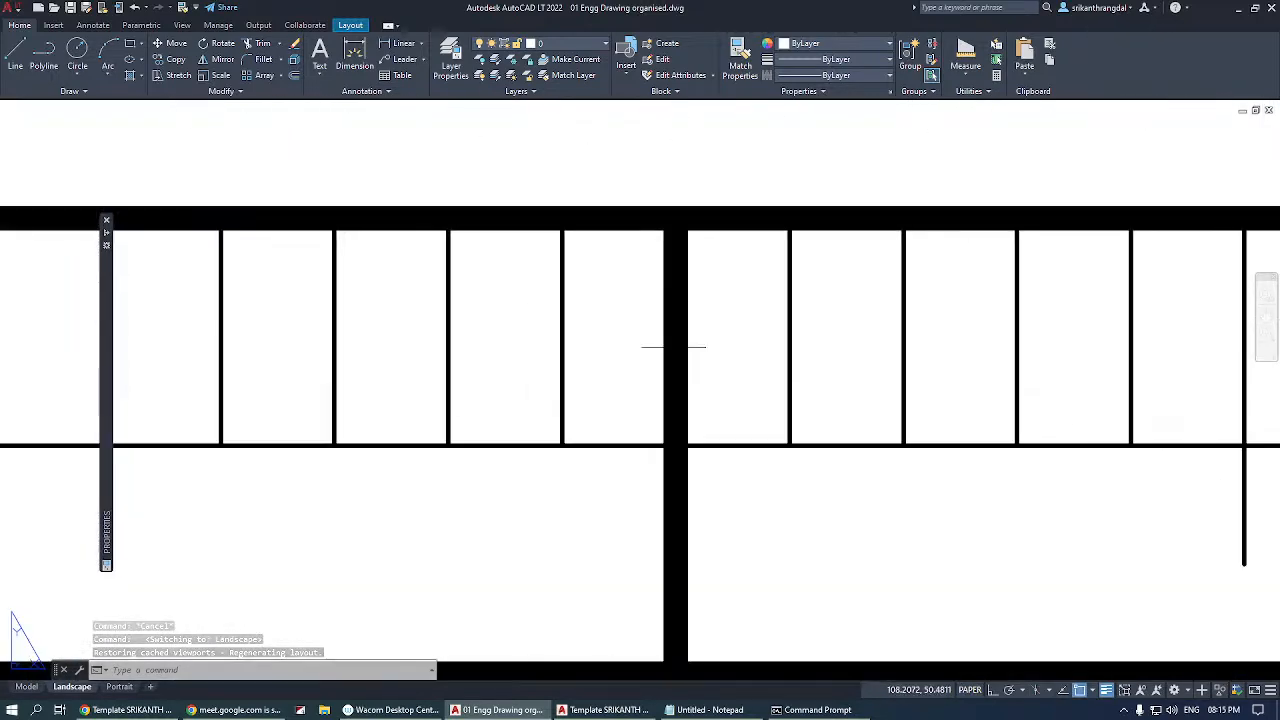
pyautogui.scroll(-3, 676, 360)
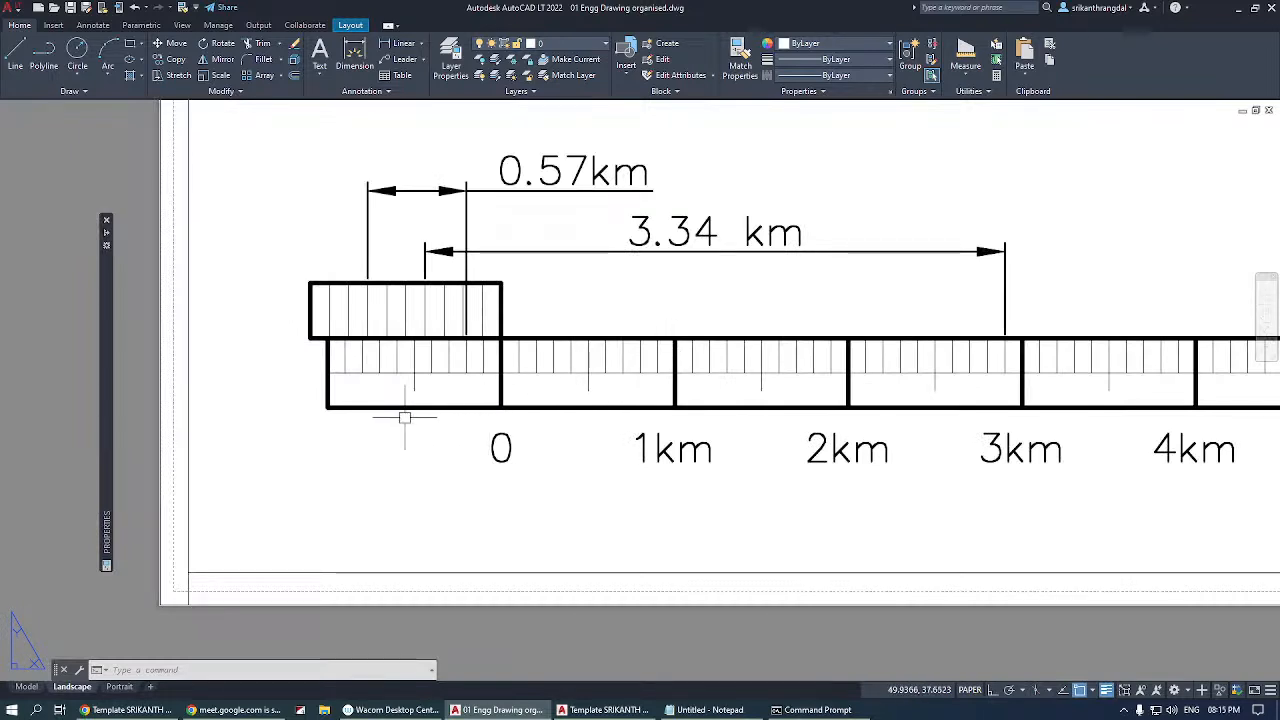
pyautogui.scroll(-4, 382, 428)
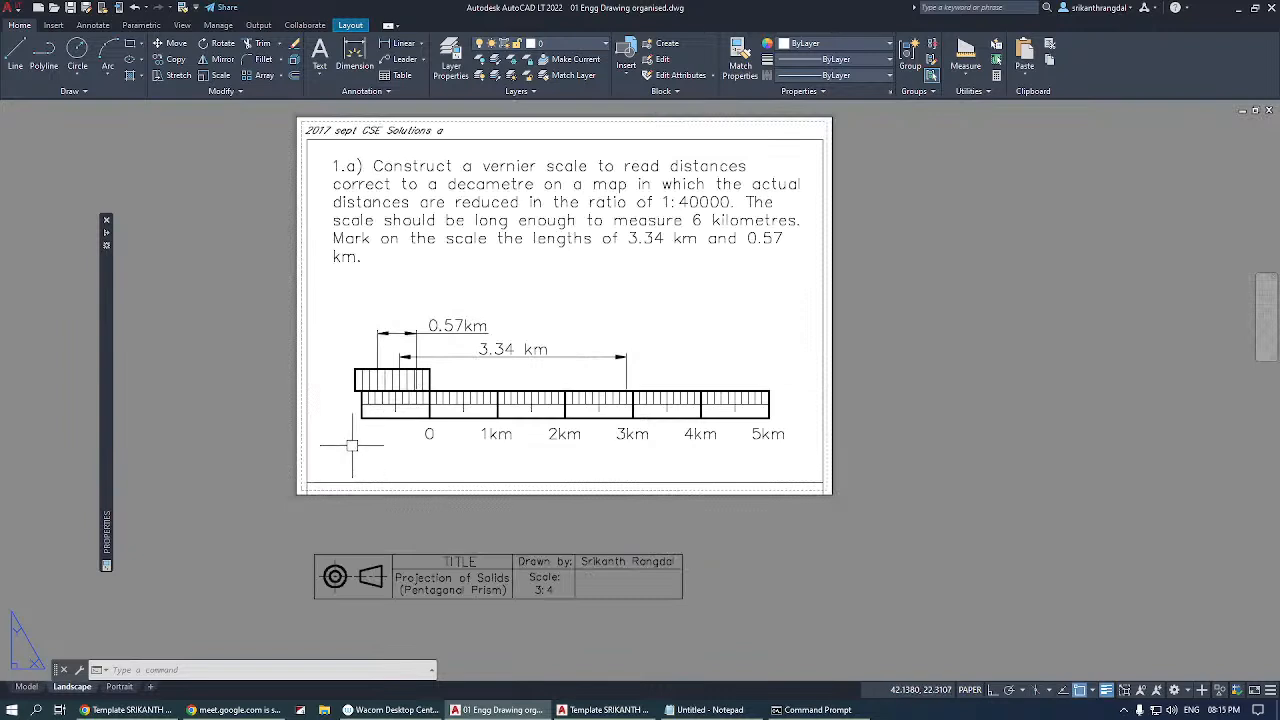
# View the Portrait layout and the model space sheets, and return to the Landscape layout.
pyautogui.click(121, 687)
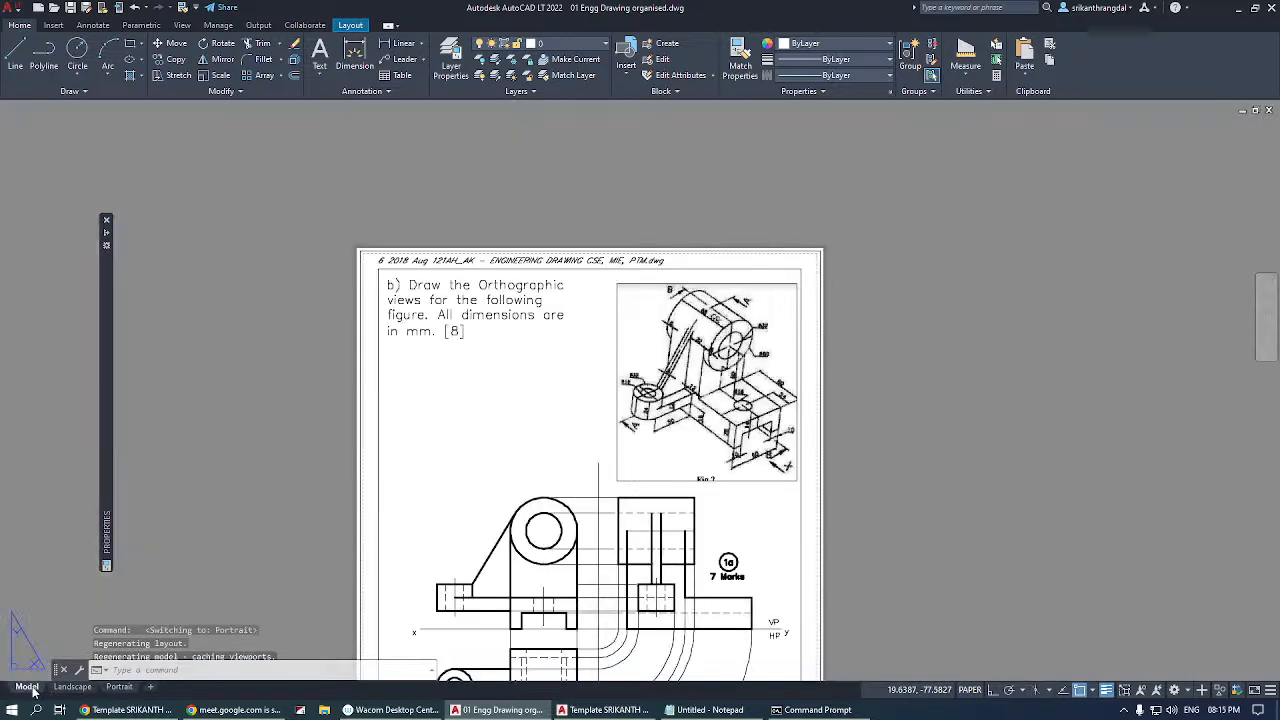
pyautogui.click(28, 687)
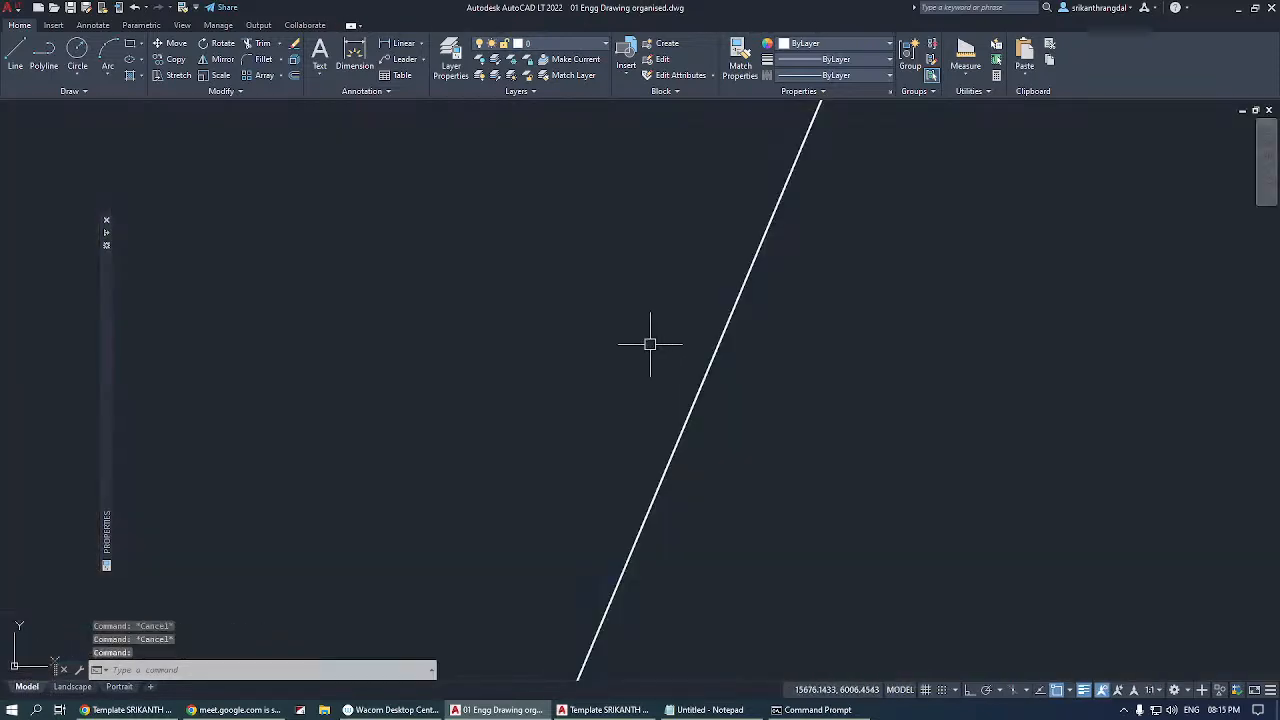
pyautogui.scroll(-10, 625, 413)
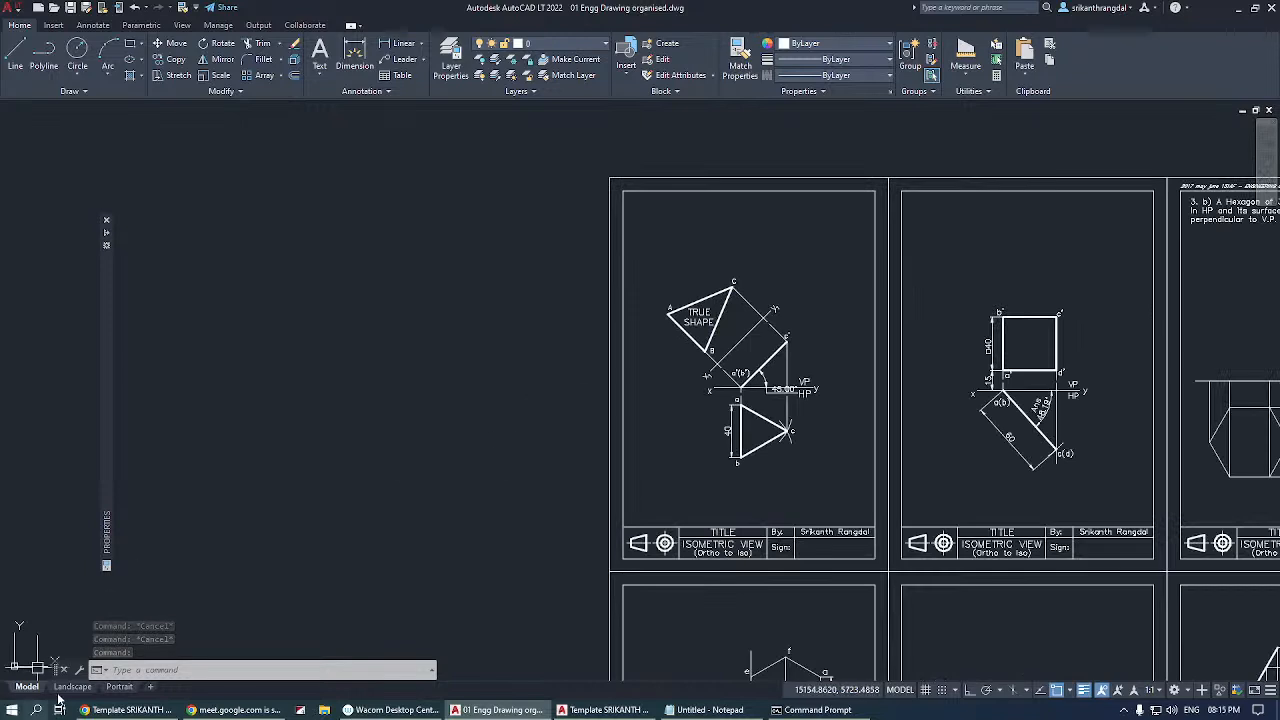
pyautogui.click(72, 689)
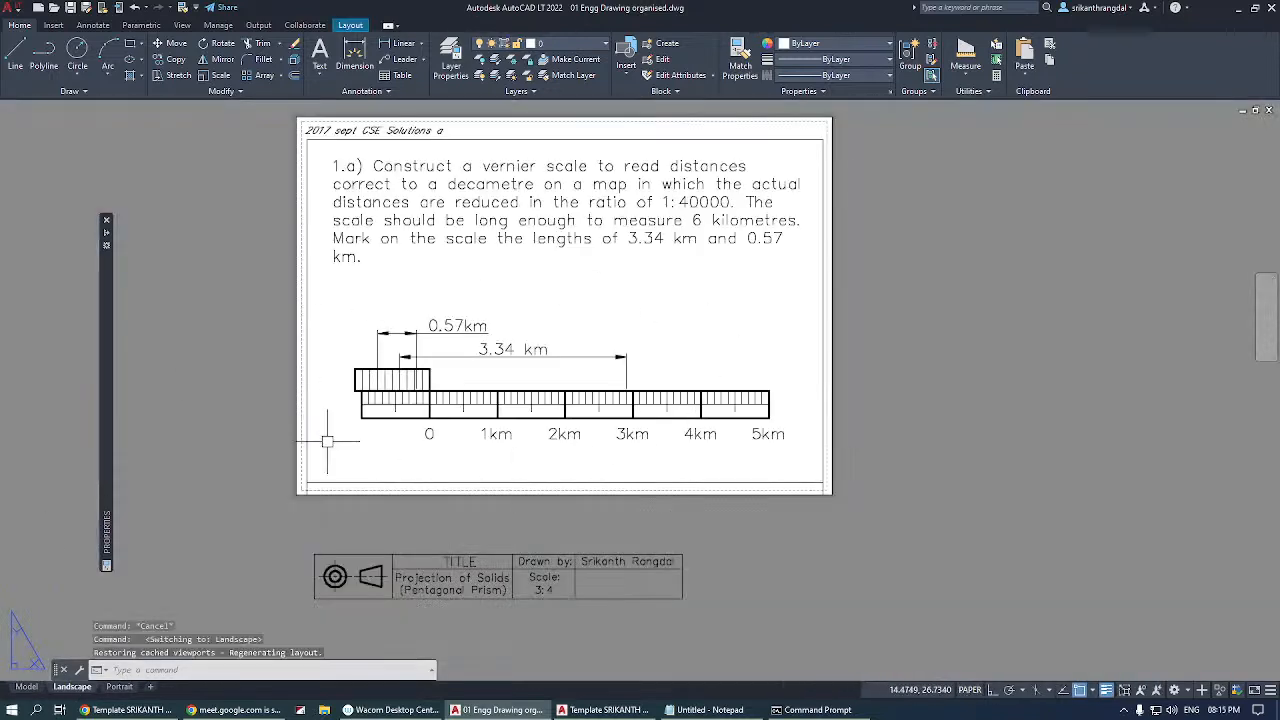
# Open the Landscape layout's page setup for modification and choose the ISO A4 (297.00 x 210.00 MM) paper size.
pyautogui.rightClick(82, 688)
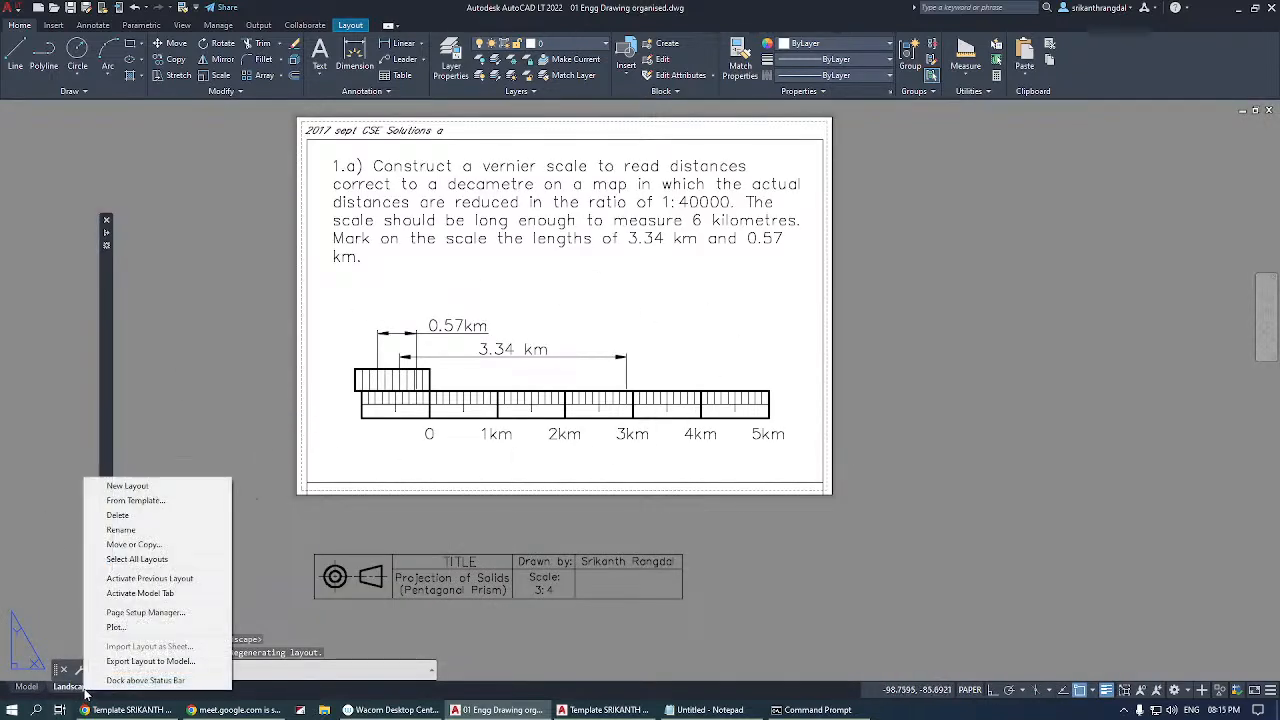
pyautogui.click(130, 612)
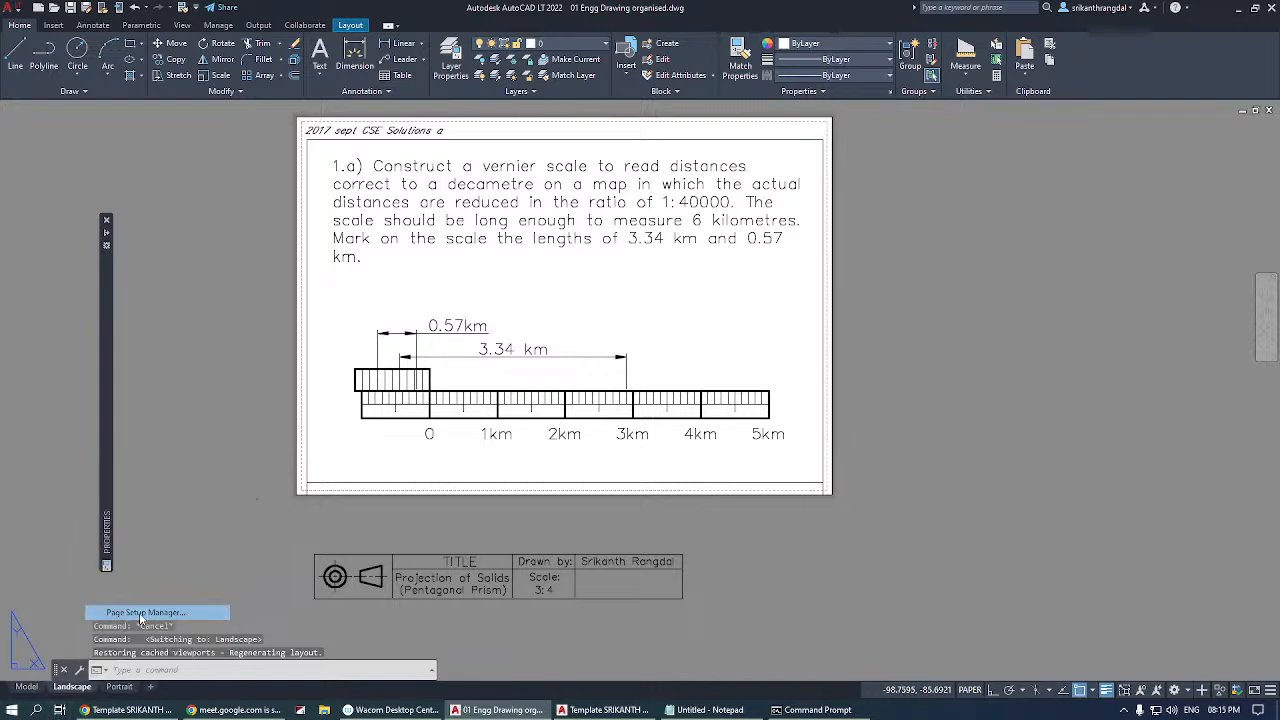
pyautogui.click(743, 331)
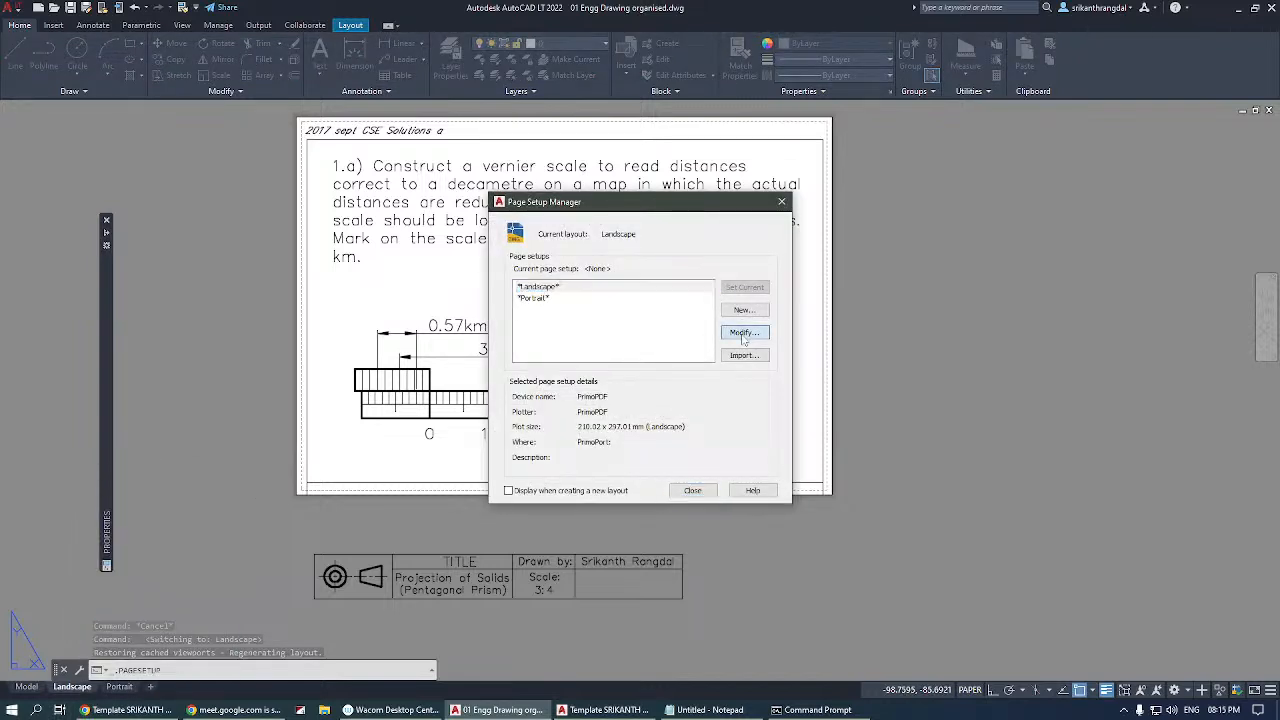
pyautogui.click(730, 388)
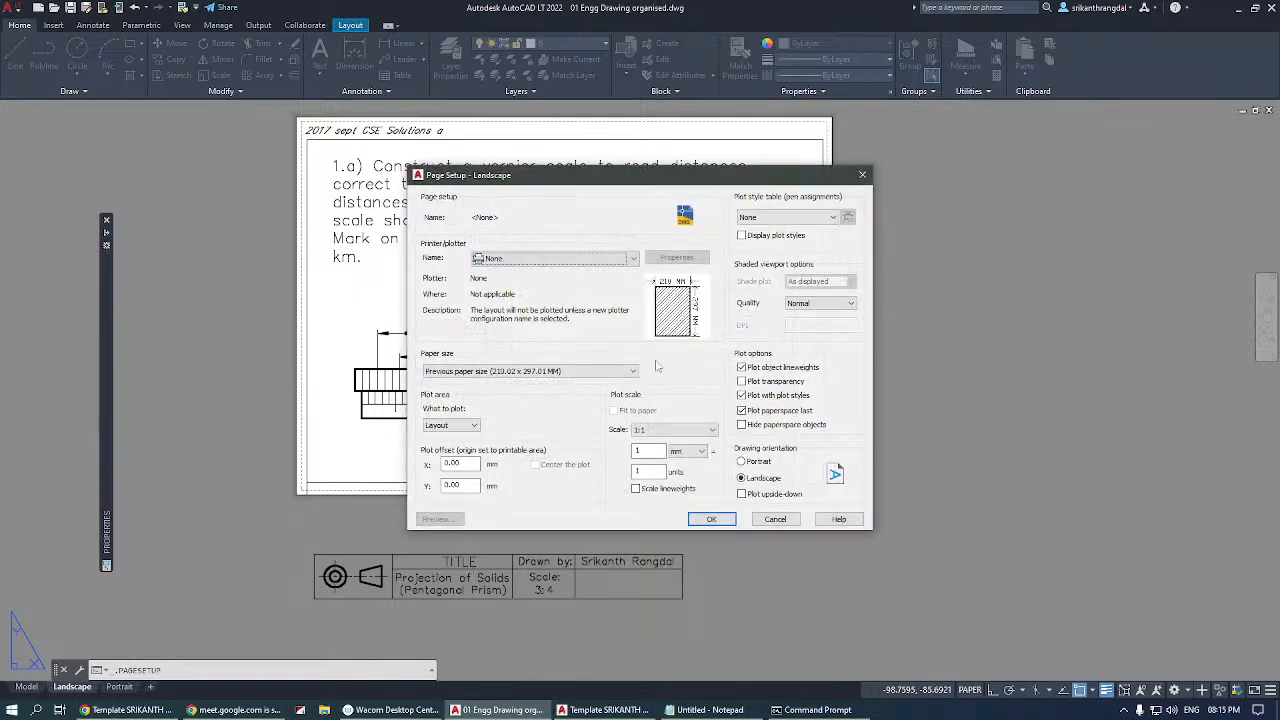
pyautogui.click(515, 371)
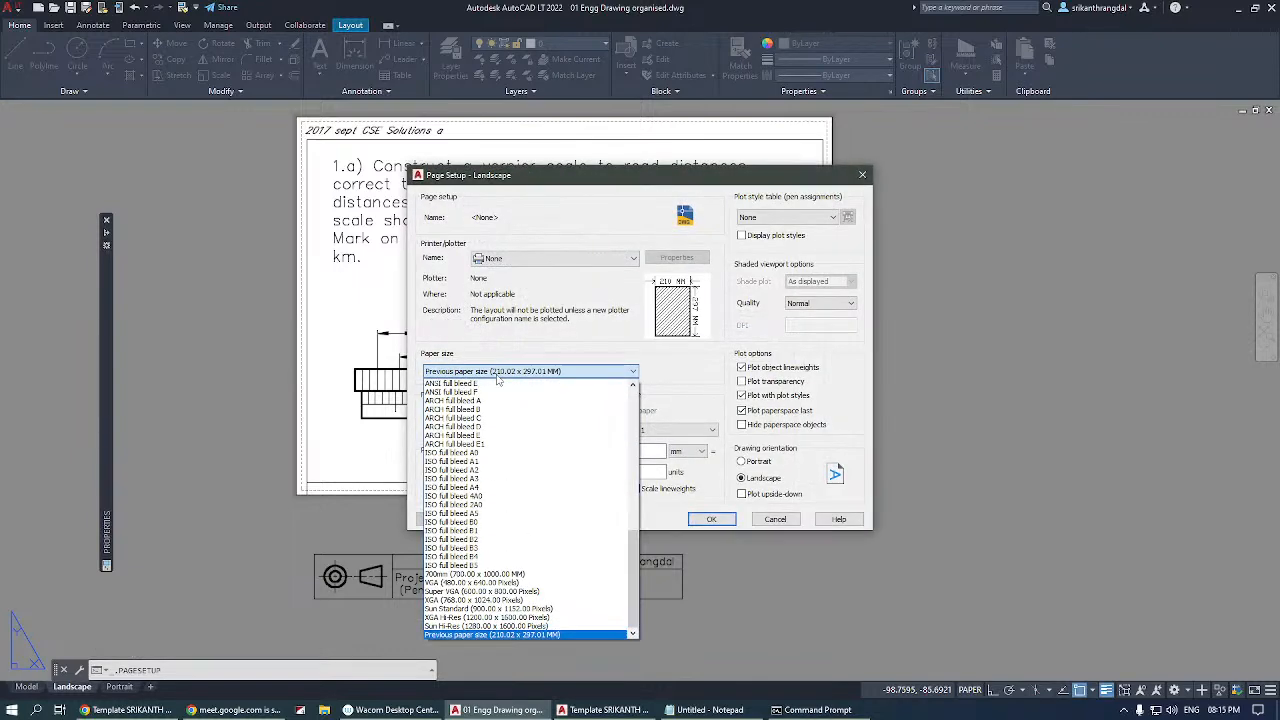
pyautogui.moveTo(638, 566); pyautogui.dragTo(635, 463)
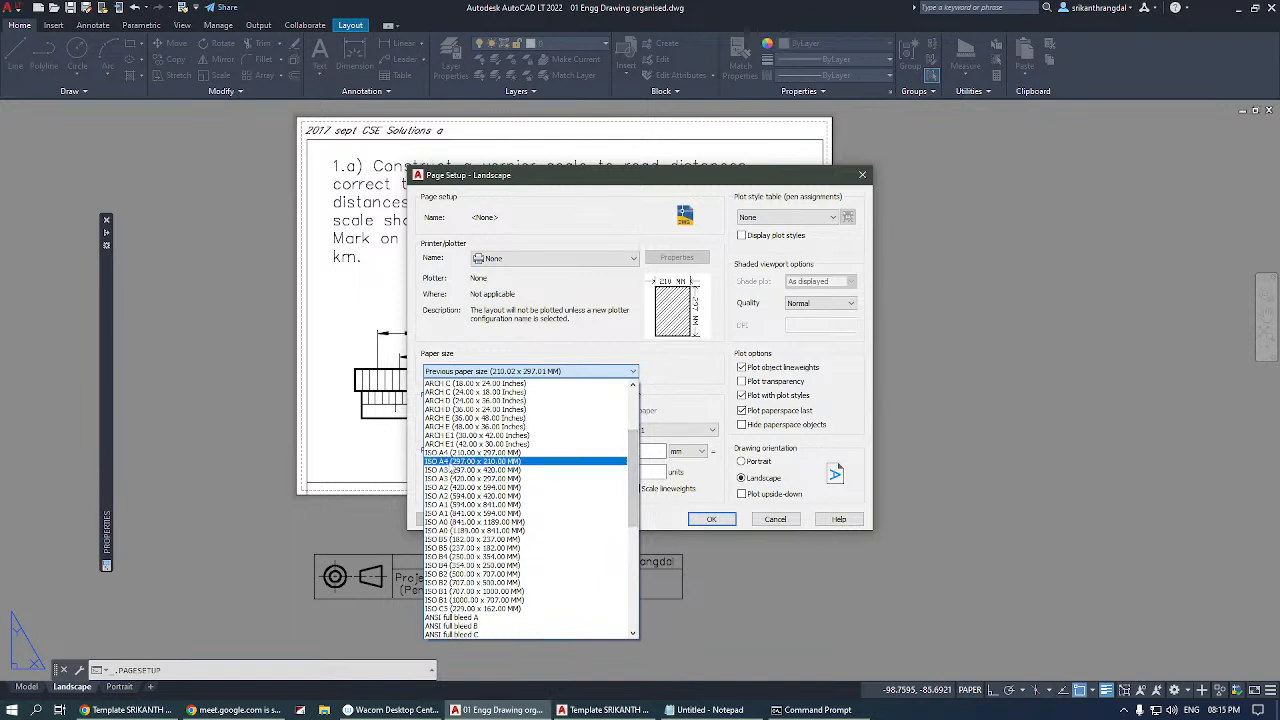
pyautogui.click(475, 461)
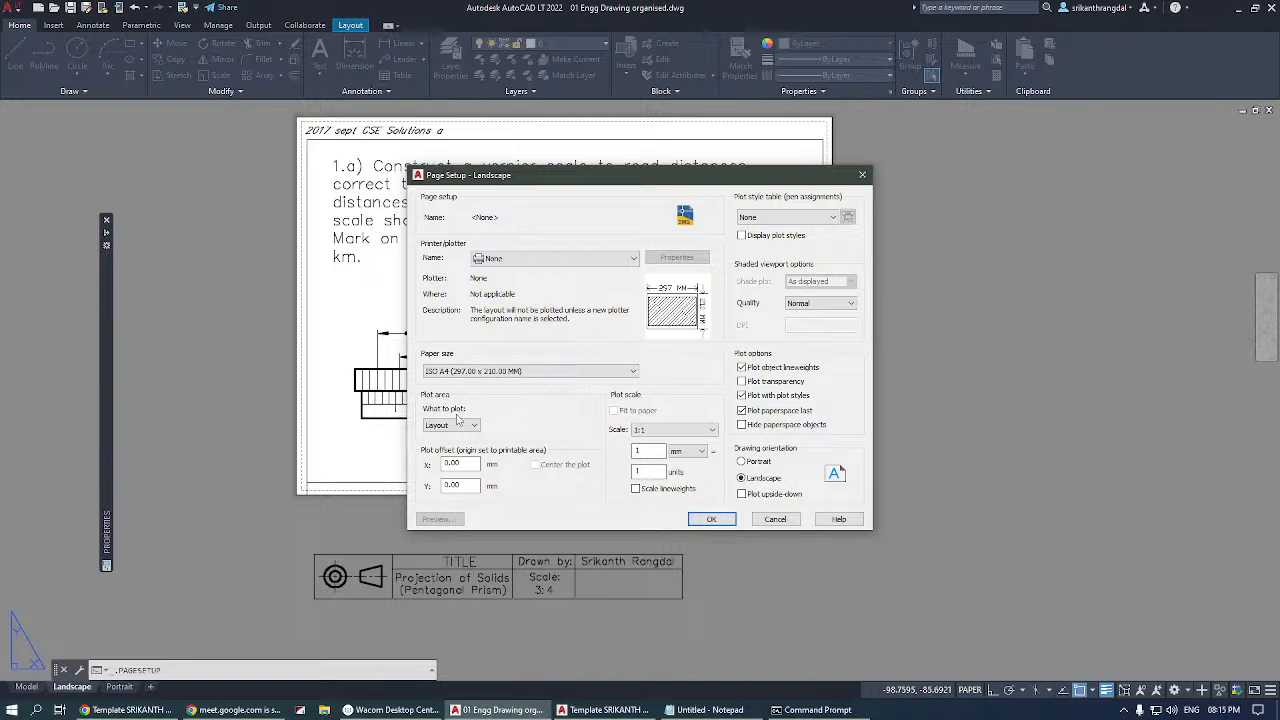
# Choose the ISO A3 (297.00 x 420.00 MM) paper size, cancel the page setup changes and close the Page Setup Manager.
pyautogui.click(493, 372)
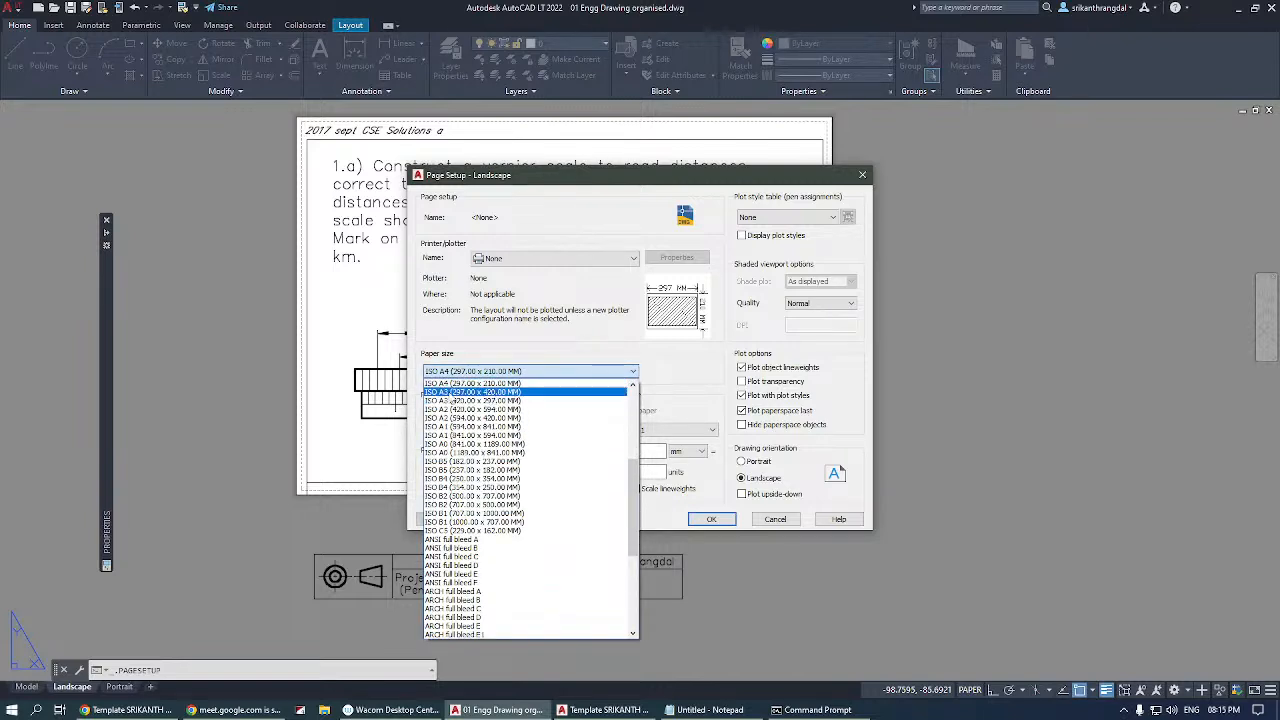
pyautogui.click(472, 391)
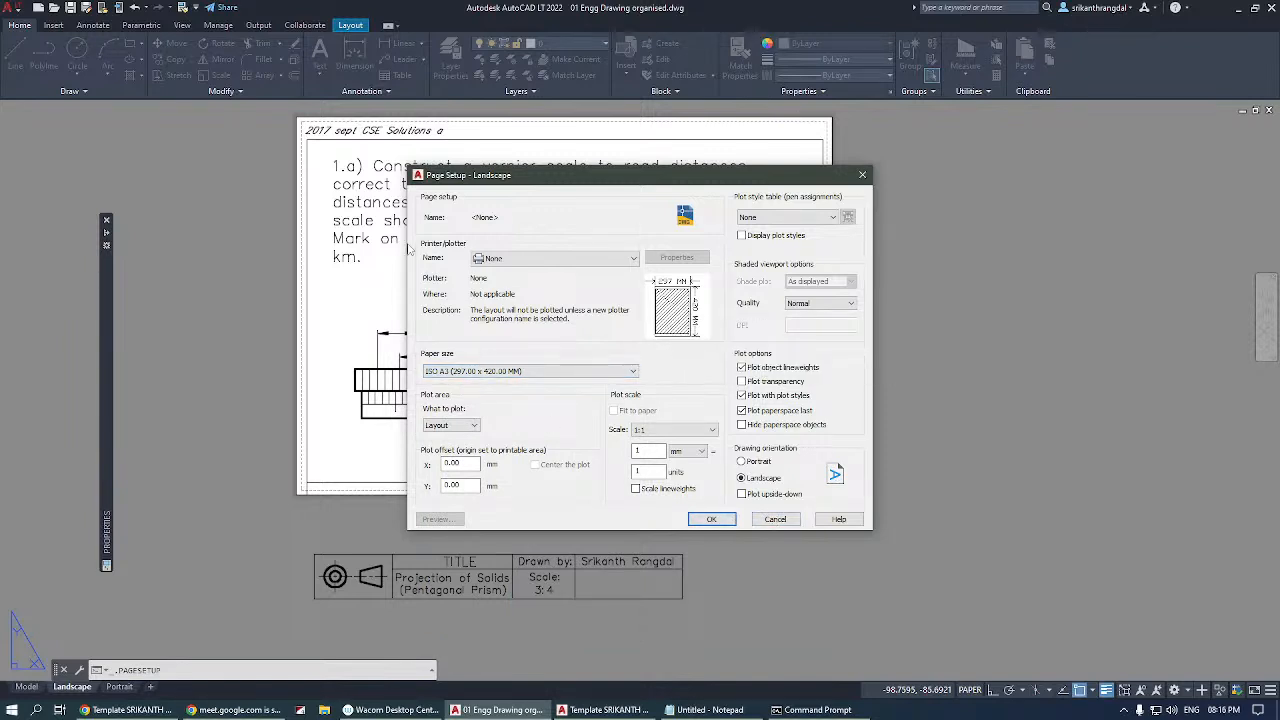
pyautogui.click(775, 521)
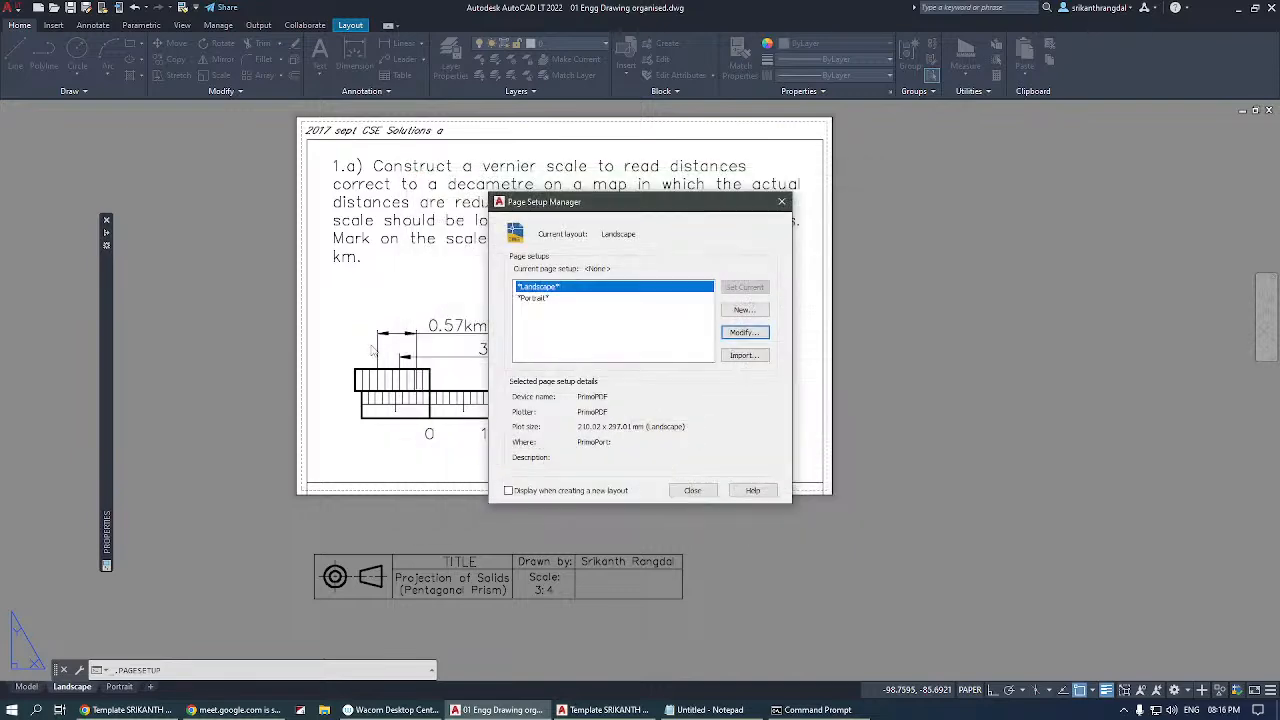
pyautogui.click(693, 492)
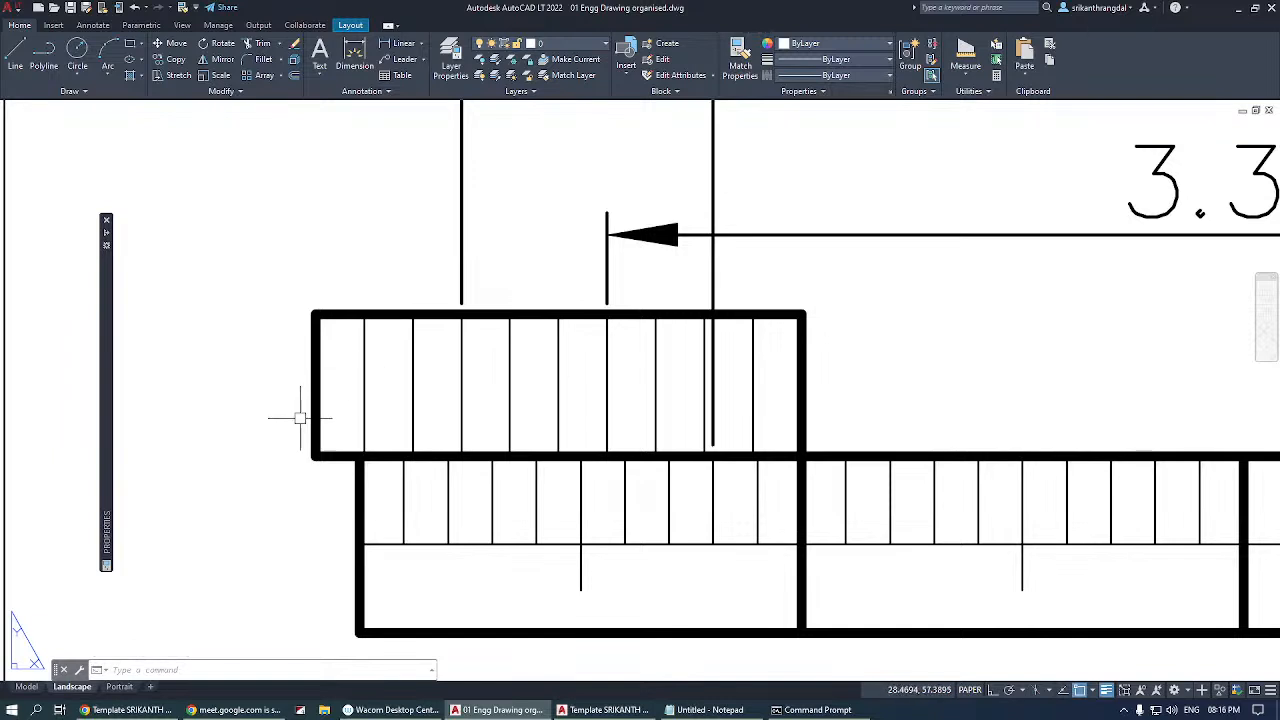
# Switch to model space, view the available lineweights without choosing one, and examine the line thicknesses of triangle abc.
pyautogui.click(26, 686)
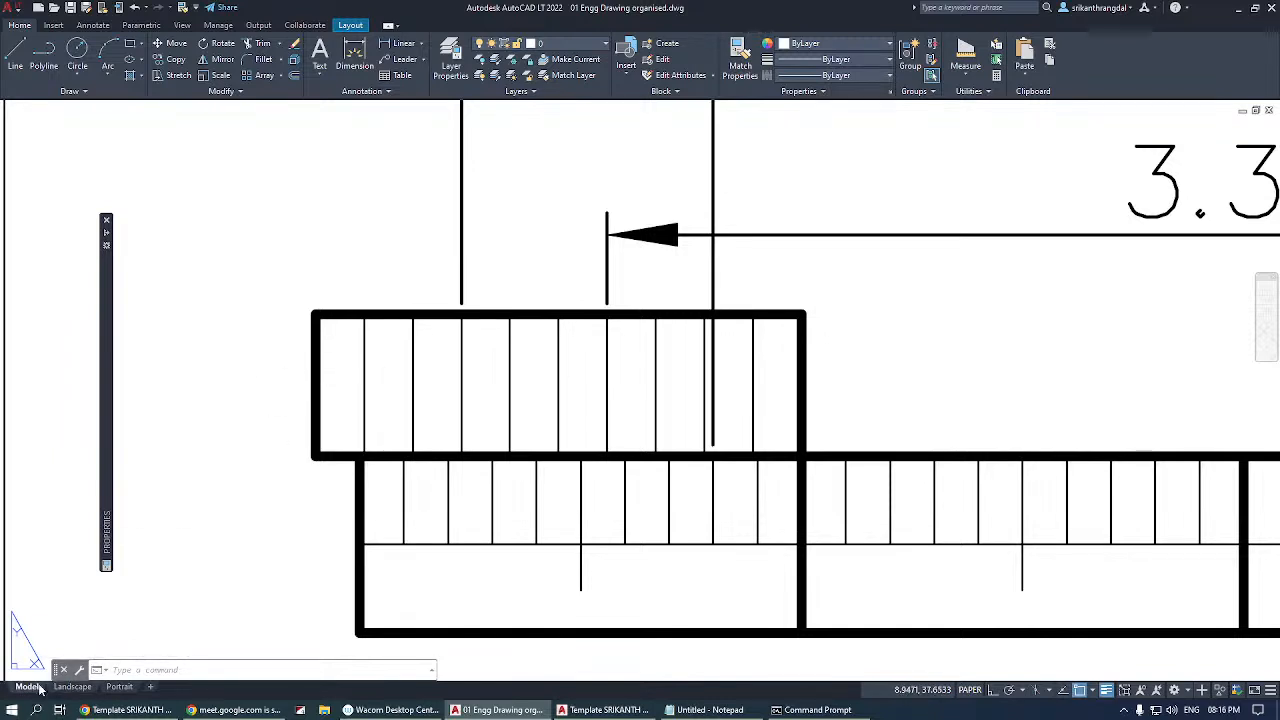
pyautogui.click(850, 59)
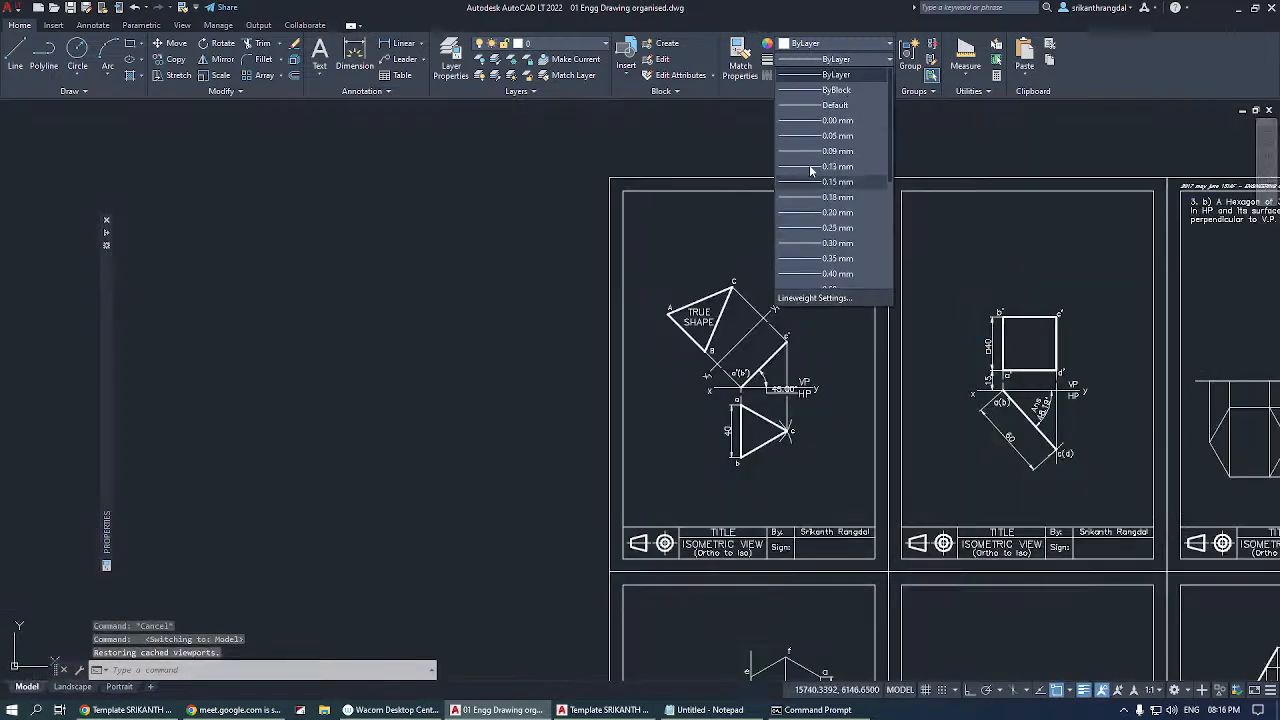
pyautogui.click(426, 263)
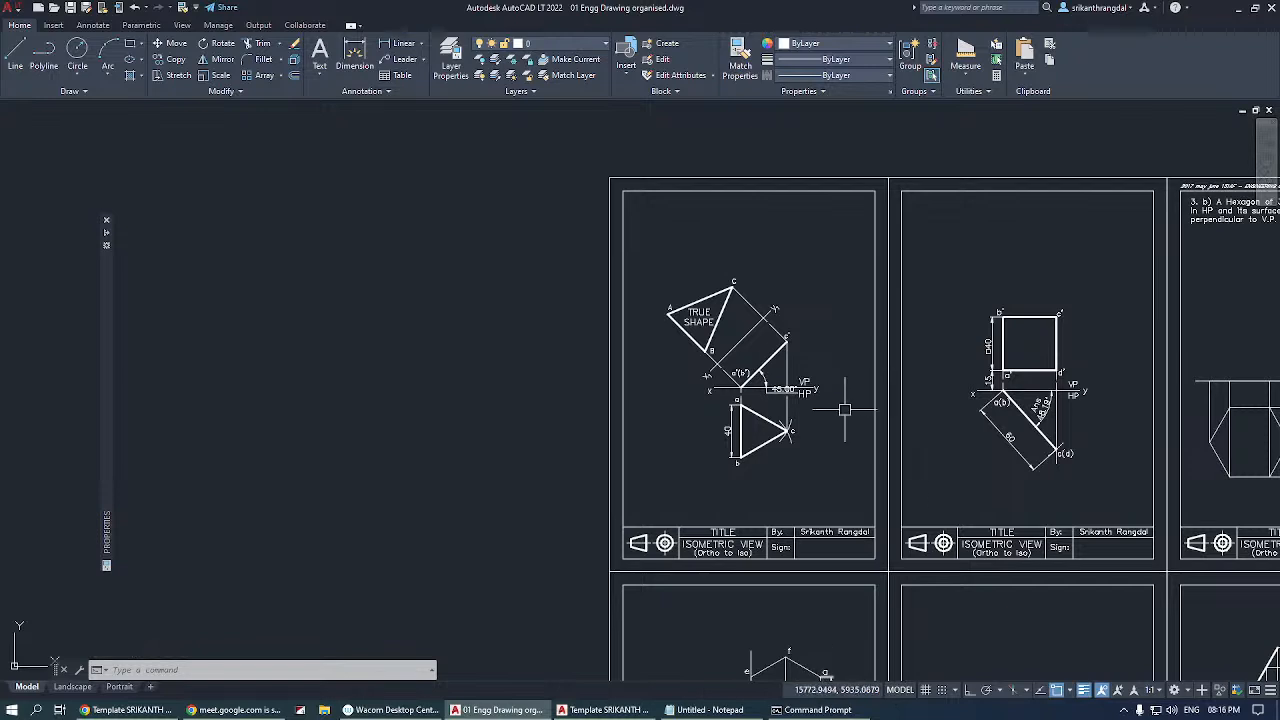
pyautogui.scroll(5, 833, 455)
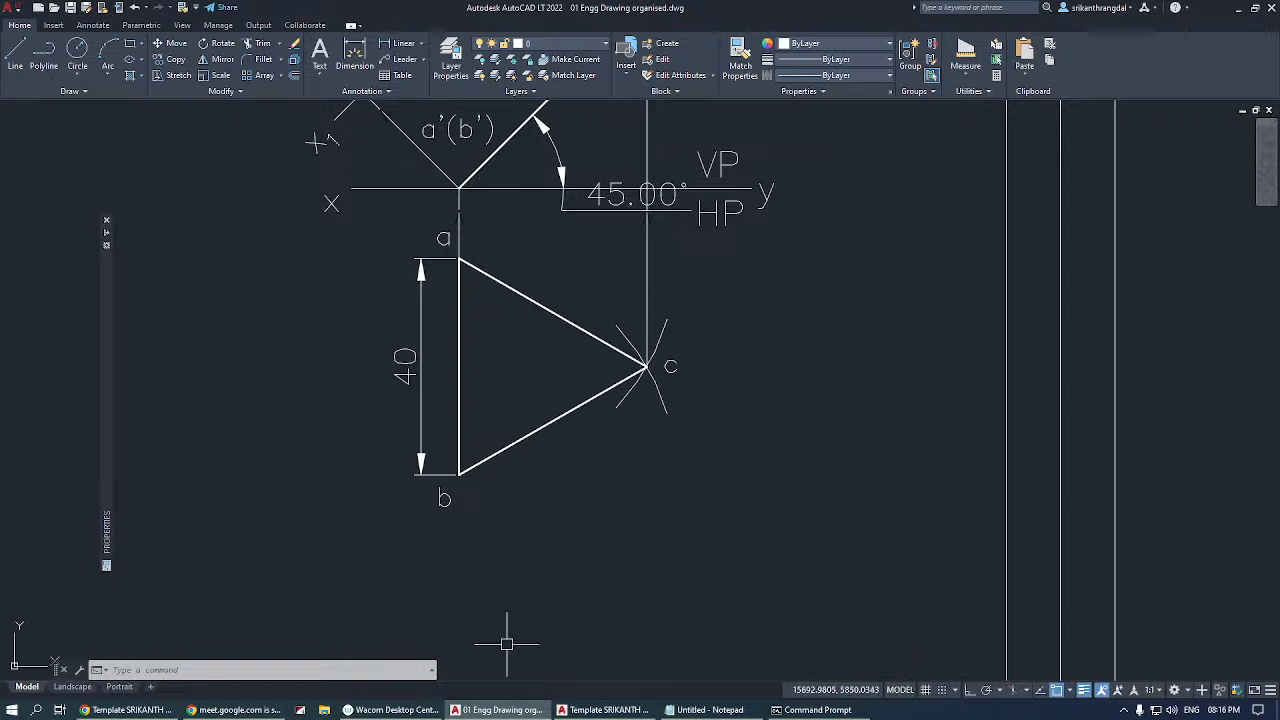
# Return to the Landscape layout, zoom out the model view inside its viewport, and switch back to paper space.
pyautogui.click(72, 686)
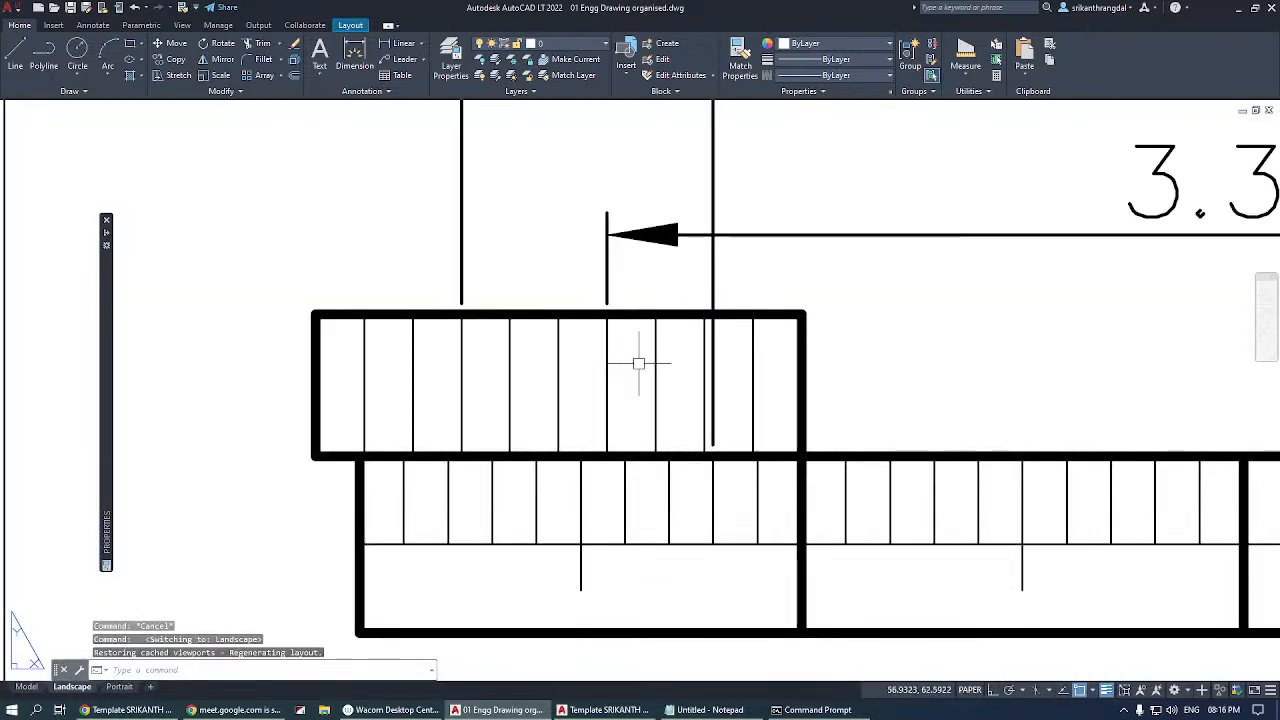
pyautogui.scroll(-3, 890, 500)
pyautogui.click(968, 690)
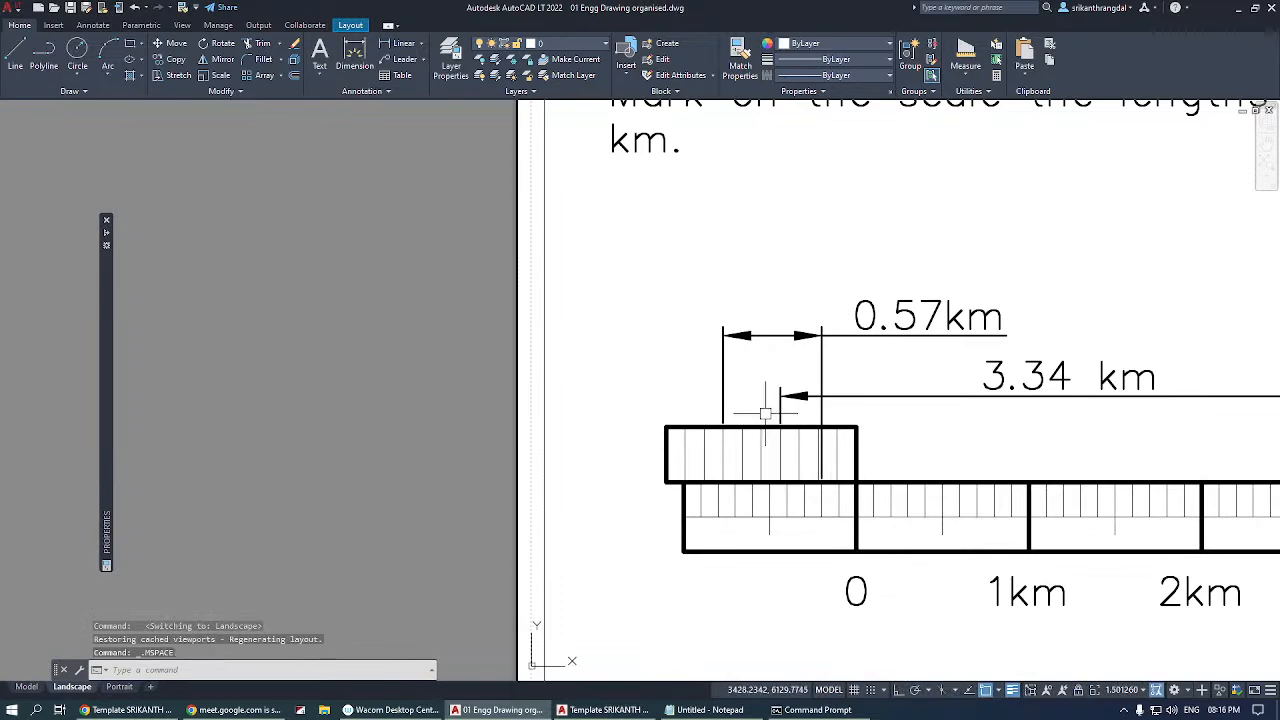
pyautogui.click(660, 287)
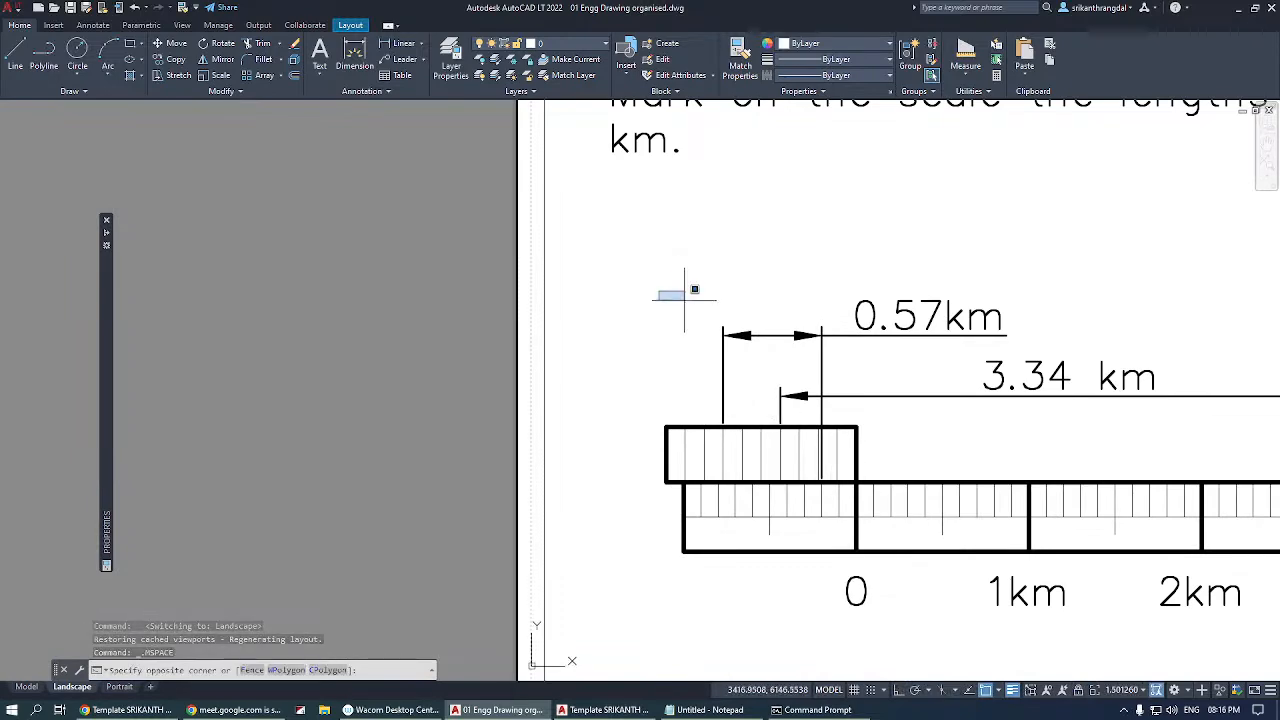
pyautogui.scroll(-3, 693, 290)
pyautogui.scroll(5, 693, 290)
pyautogui.click(708, 277)
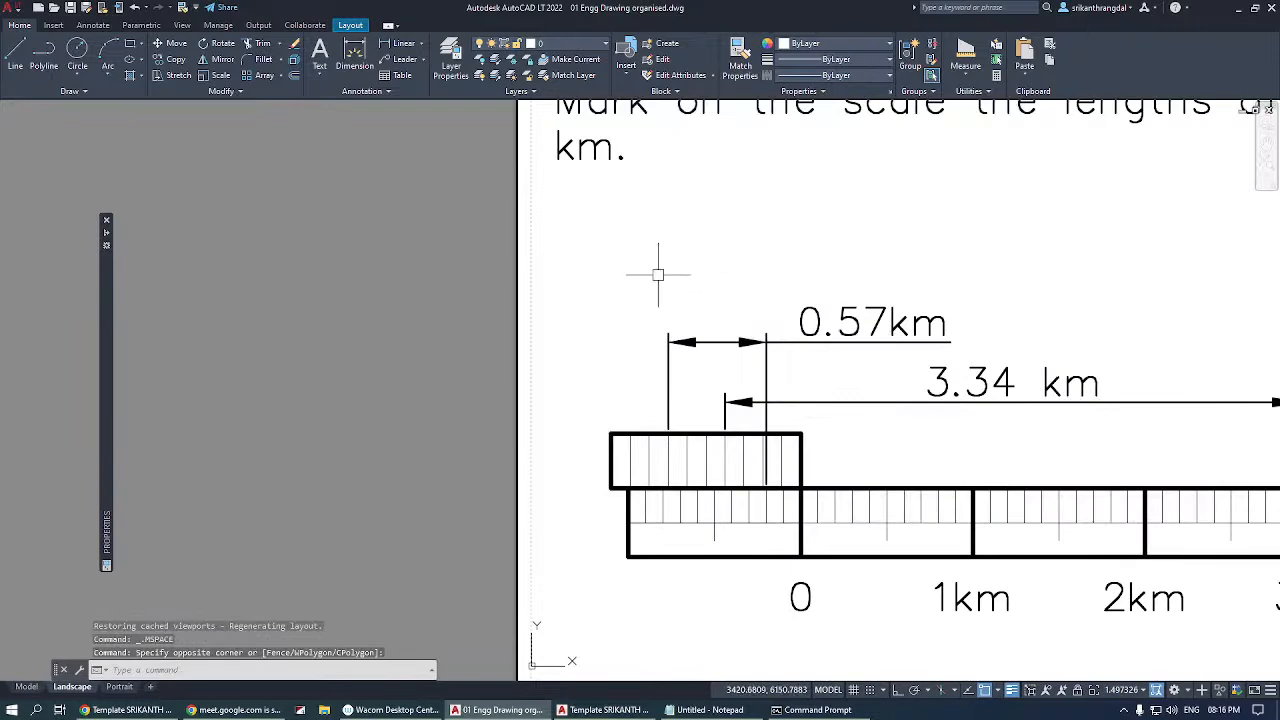
pyautogui.scroll(-2, 663, 277)
pyautogui.doubleClick(439, 414)
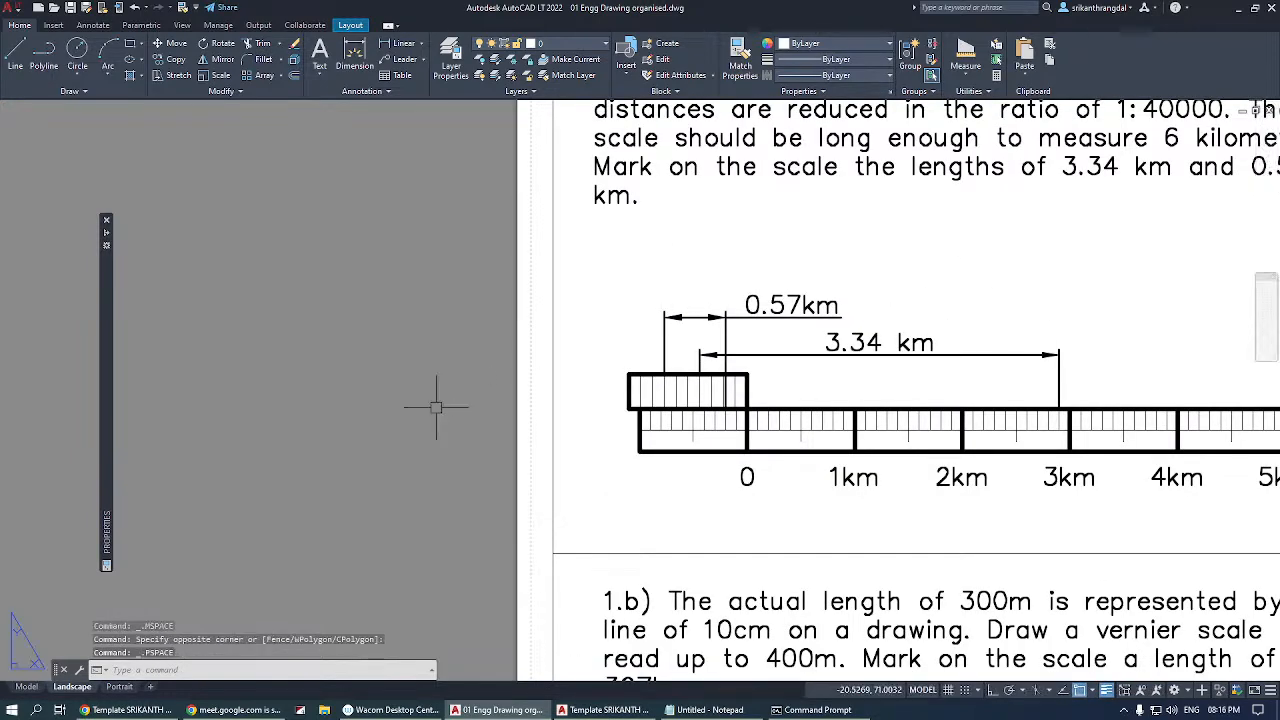
pyautogui.scroll(-5, 434, 400)
pyautogui.scroll(3, 377, 380)
# Fit problem 1.a and its vernier scale in the Landscape viewport with a Zoom window, and return to paper space.
pyautogui.doubleClick(669, 324)
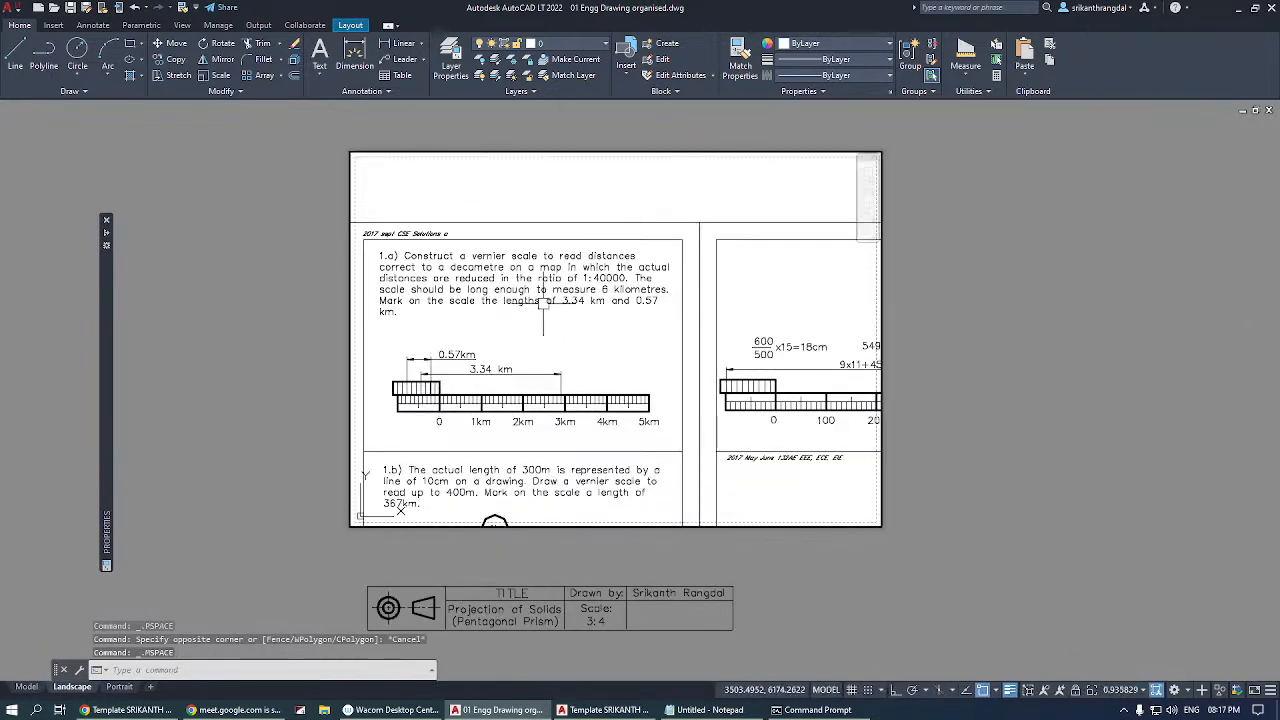
pyautogui.scroll(-4, 517, 296)
pyautogui.scroll(6, 524, 260)
pyautogui.scroll(-4, 524, 255)
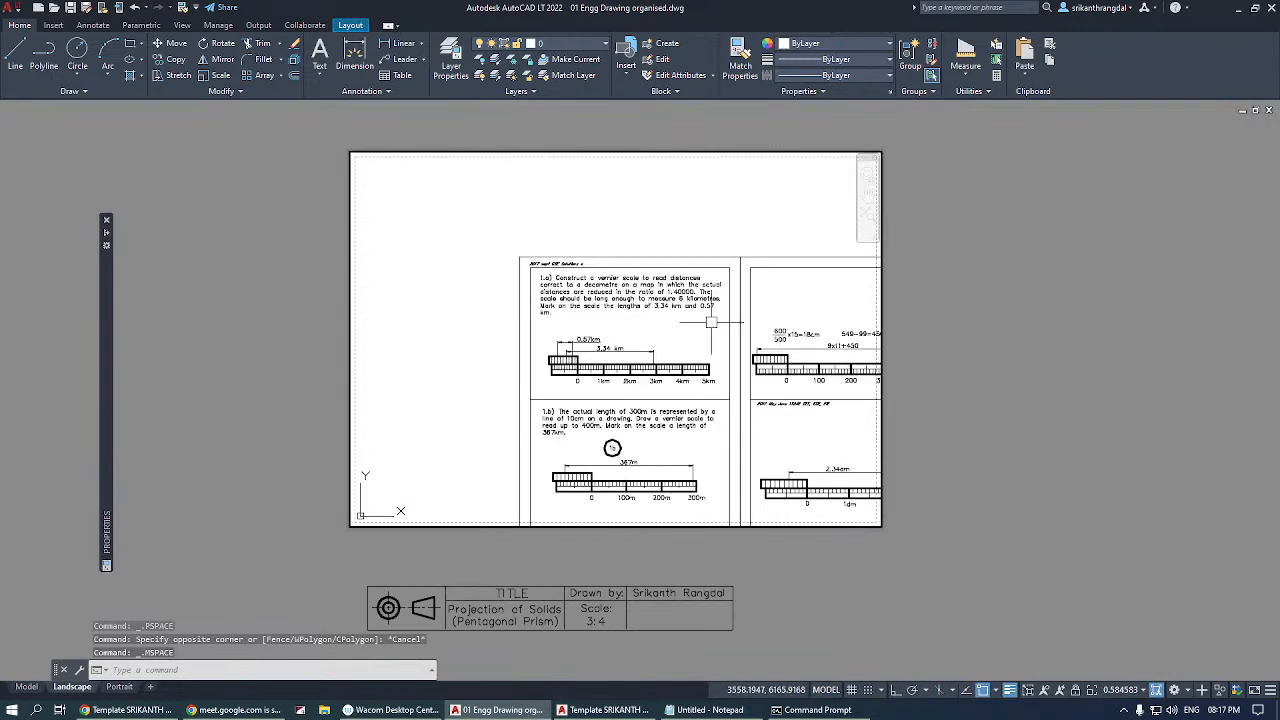
pyautogui.write('z')
pyautogui.press('space')
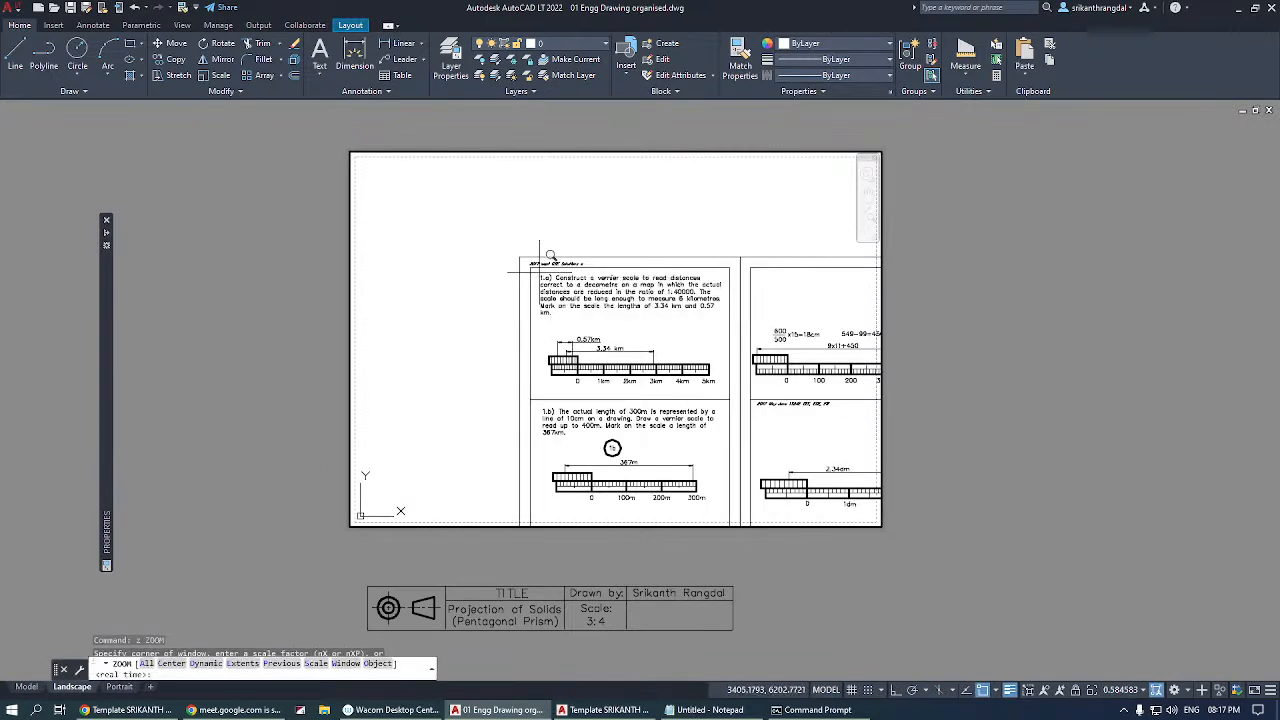
pyautogui.click(531, 268)
pyautogui.click(729, 399)
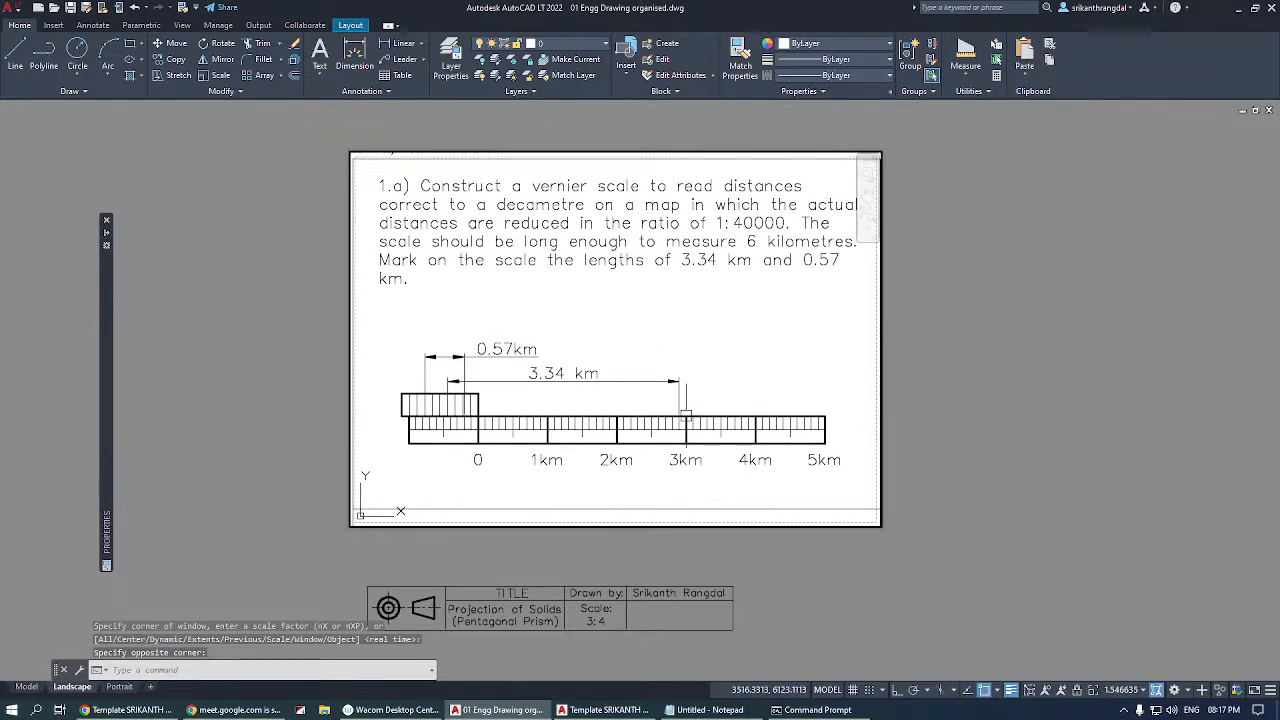
pyautogui.click(828, 690)
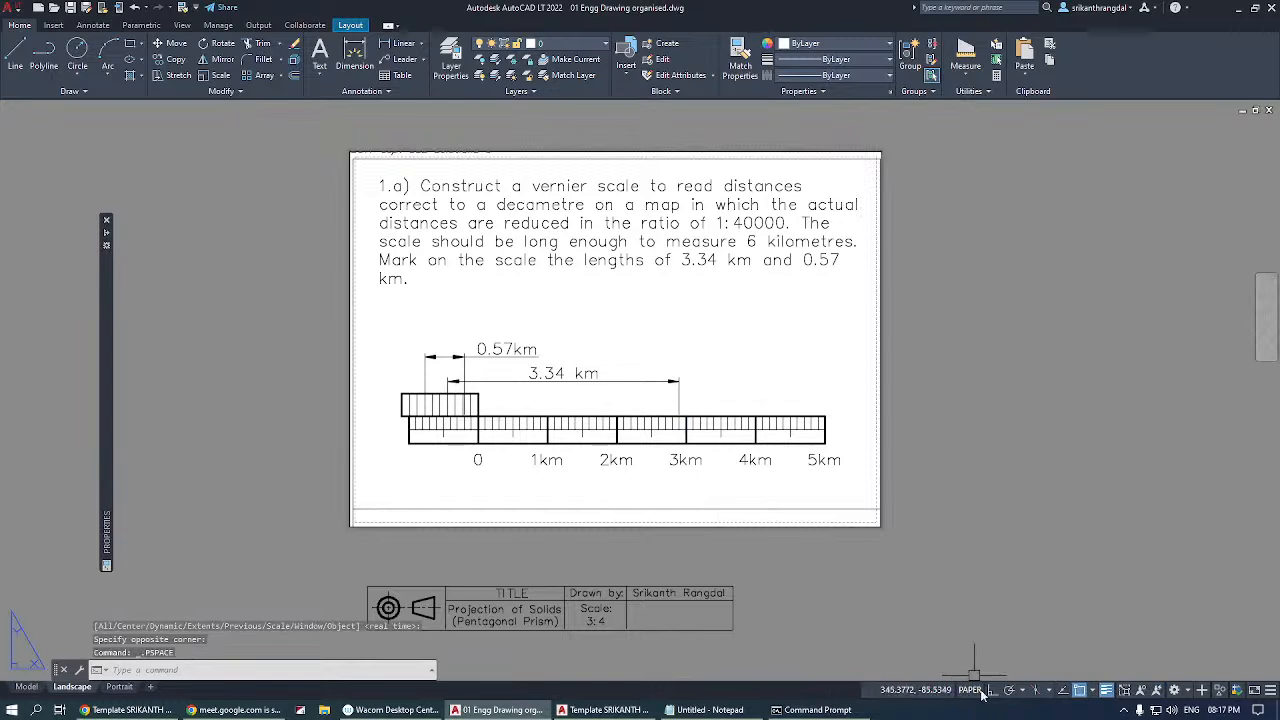
# Examine the vernier scale's line thicknesses on the Landscape sheet at several magnifications in paper space.
pyautogui.scroll(4, 445, 383)
pyautogui.scroll(4, 445, 383)
pyautogui.scroll(-10, 445, 381)
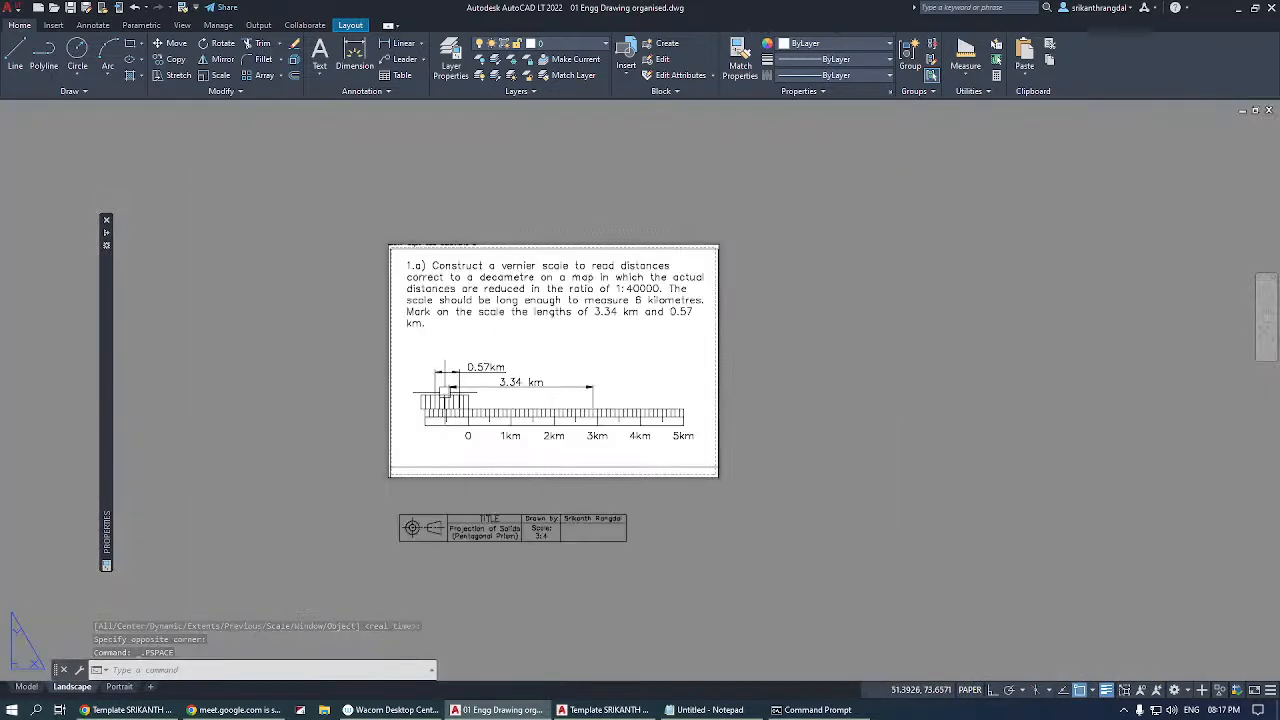
pyautogui.scroll(4, 481, 383)
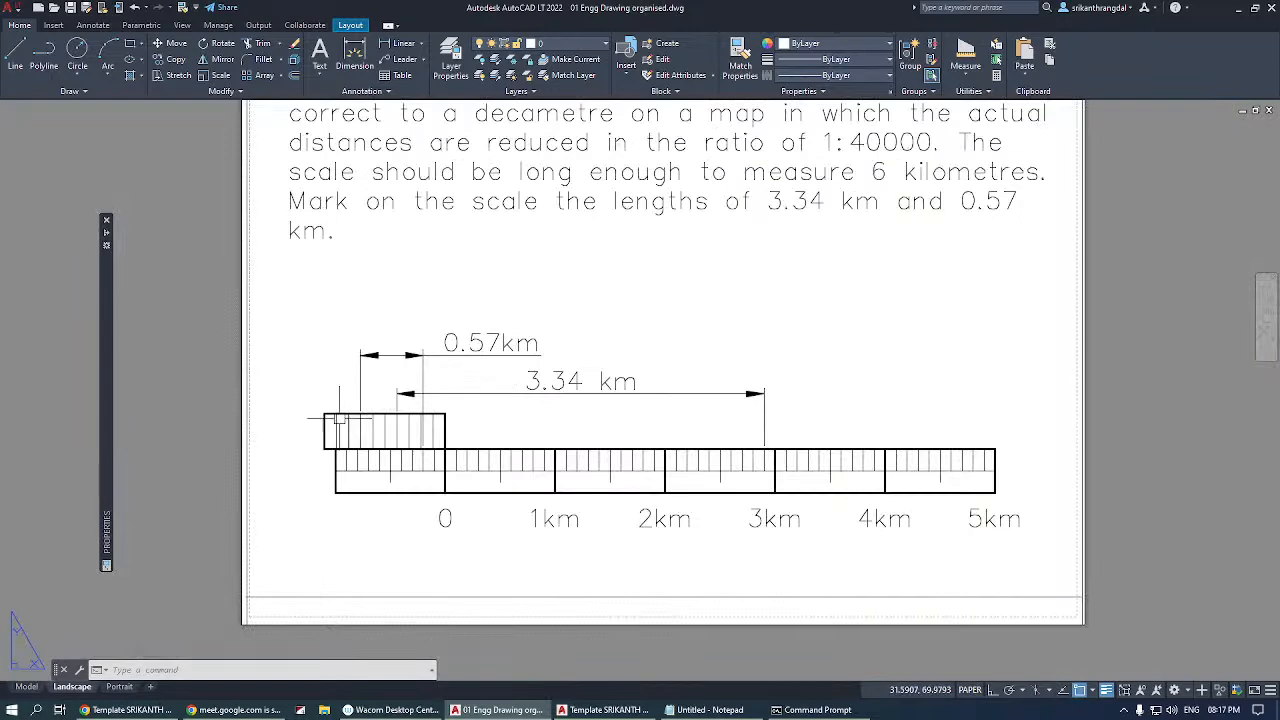
pyautogui.scroll(4, 346, 439)
pyautogui.scroll(-4, 346, 439)
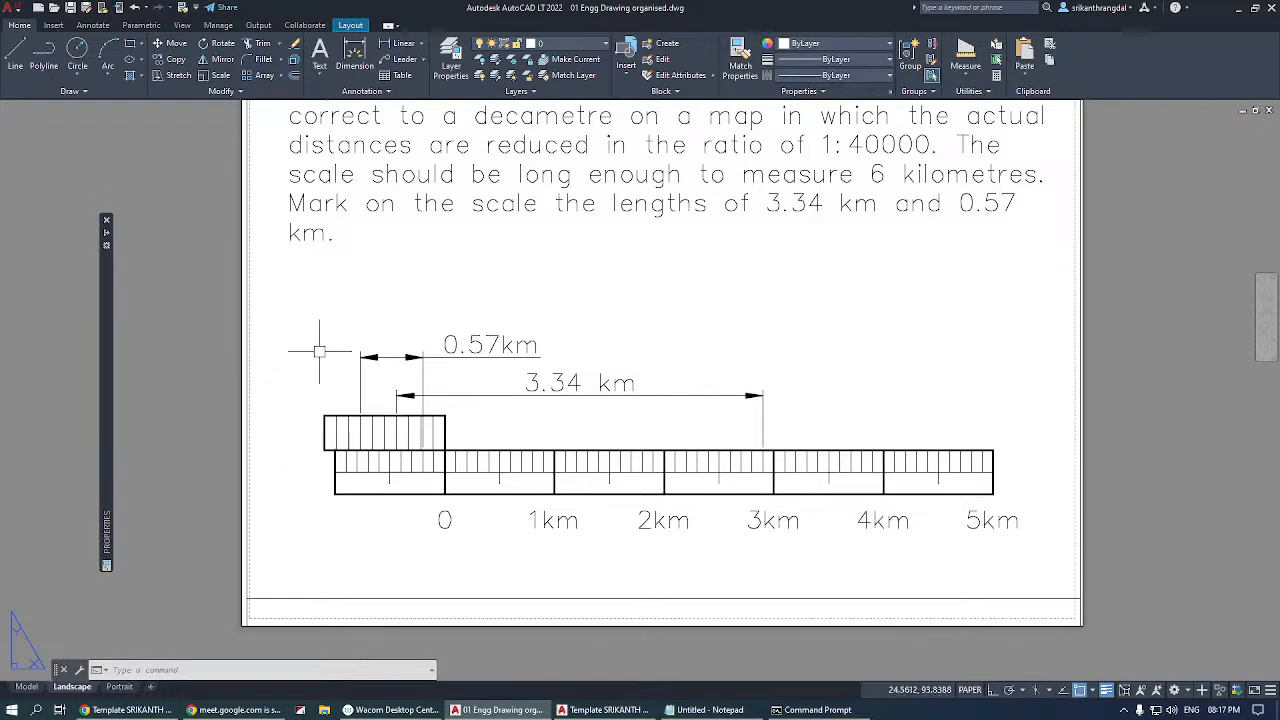
pyautogui.scroll(4, 435, 432)
pyautogui.scroll(2, 435, 432)
pyautogui.scroll(-8, 430, 432)
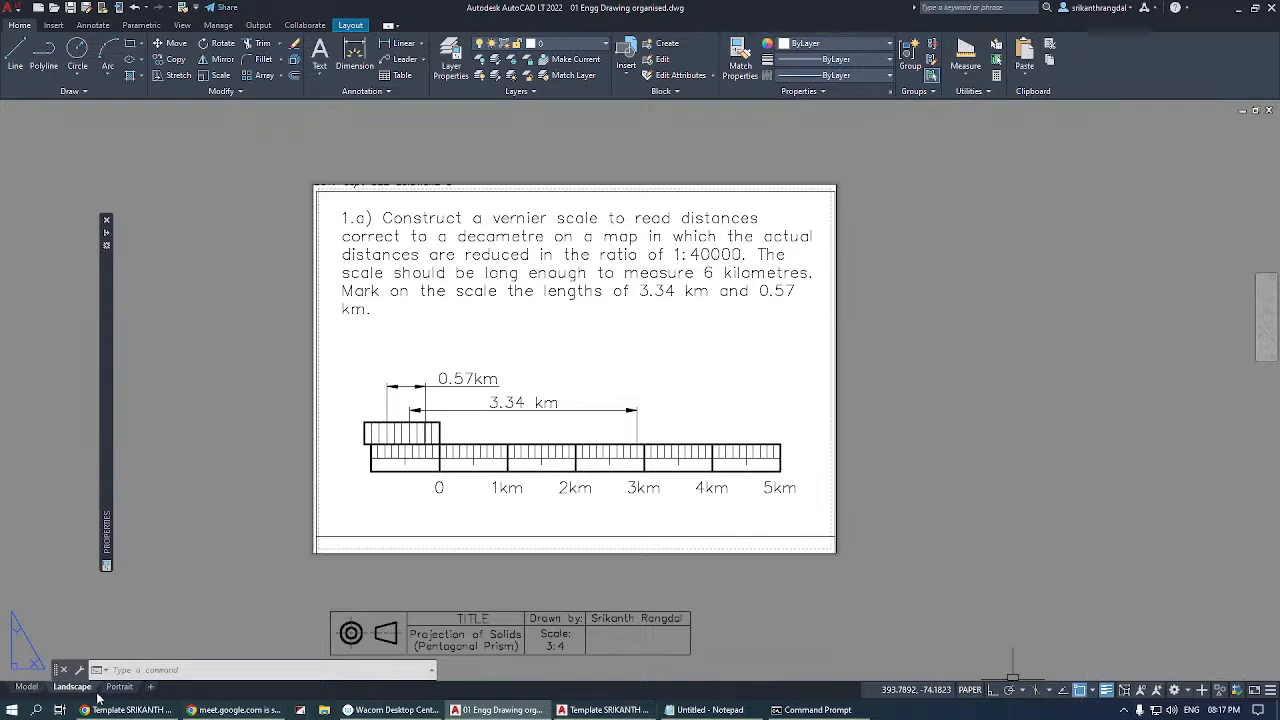
# Switch to model space and demonstrate toggling the drawing grid on and off.
pyautogui.click(26, 686)
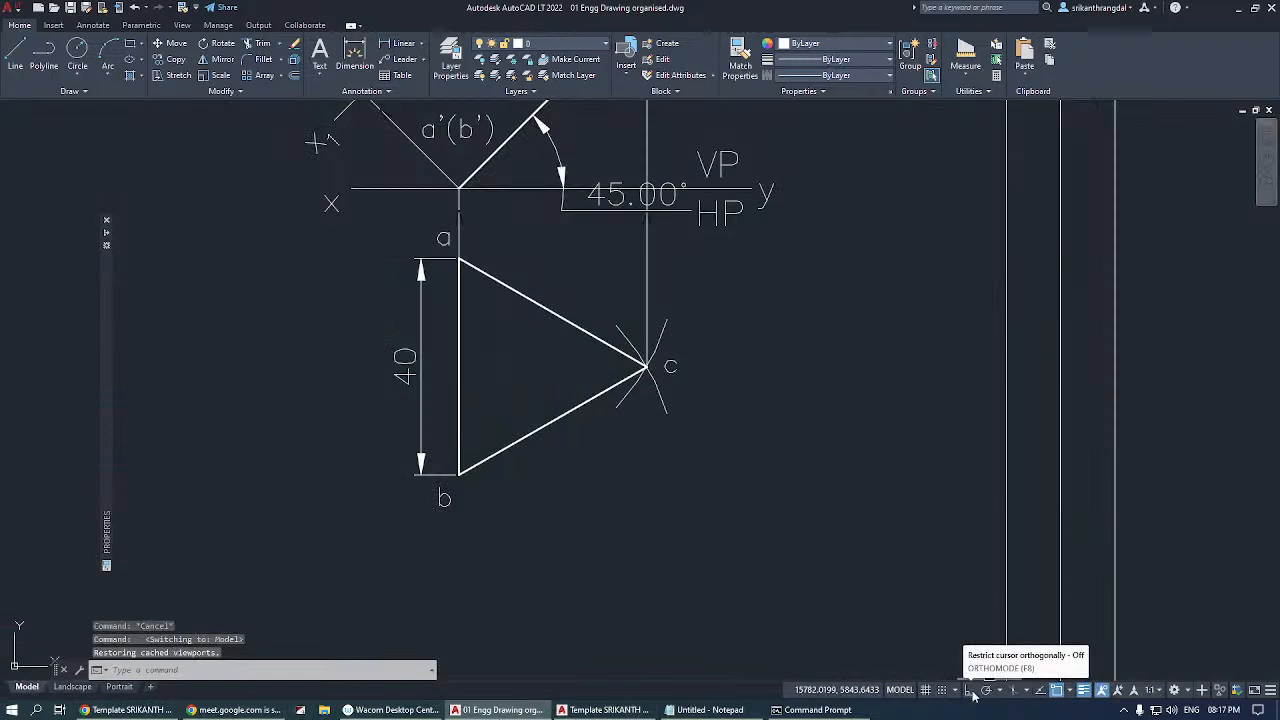
pyautogui.click(925, 689)
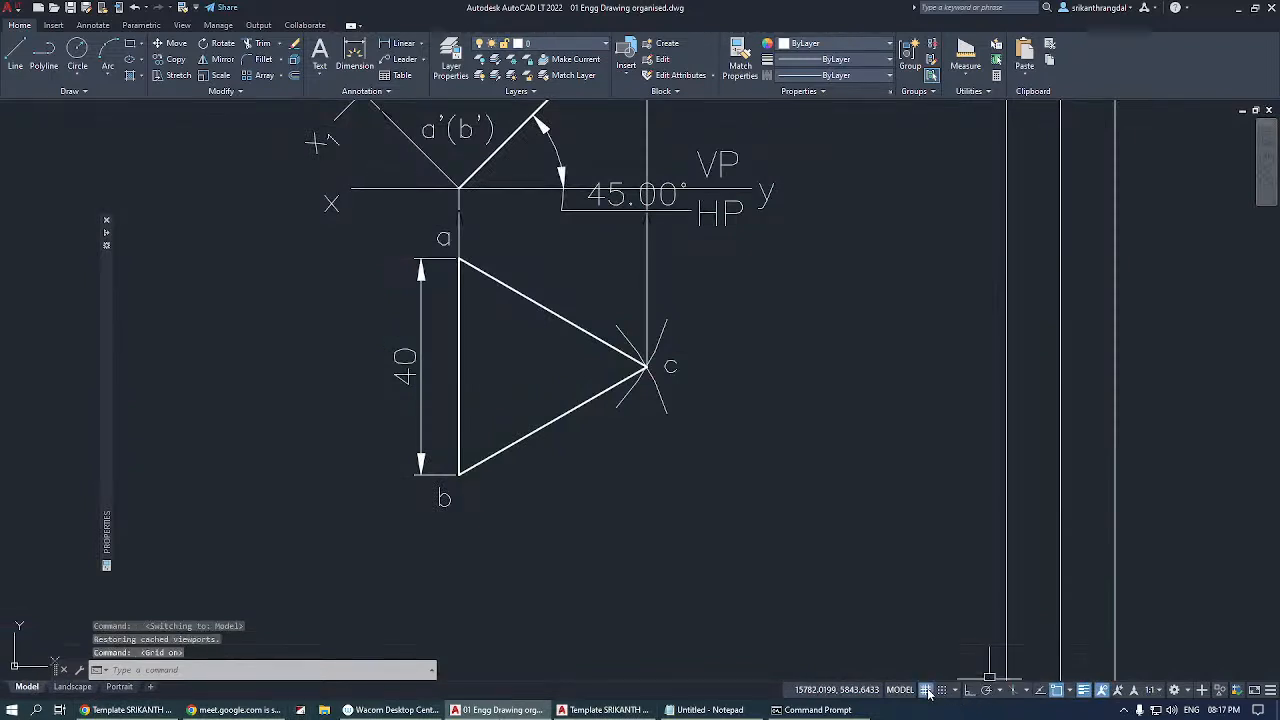
pyautogui.click(927, 689)
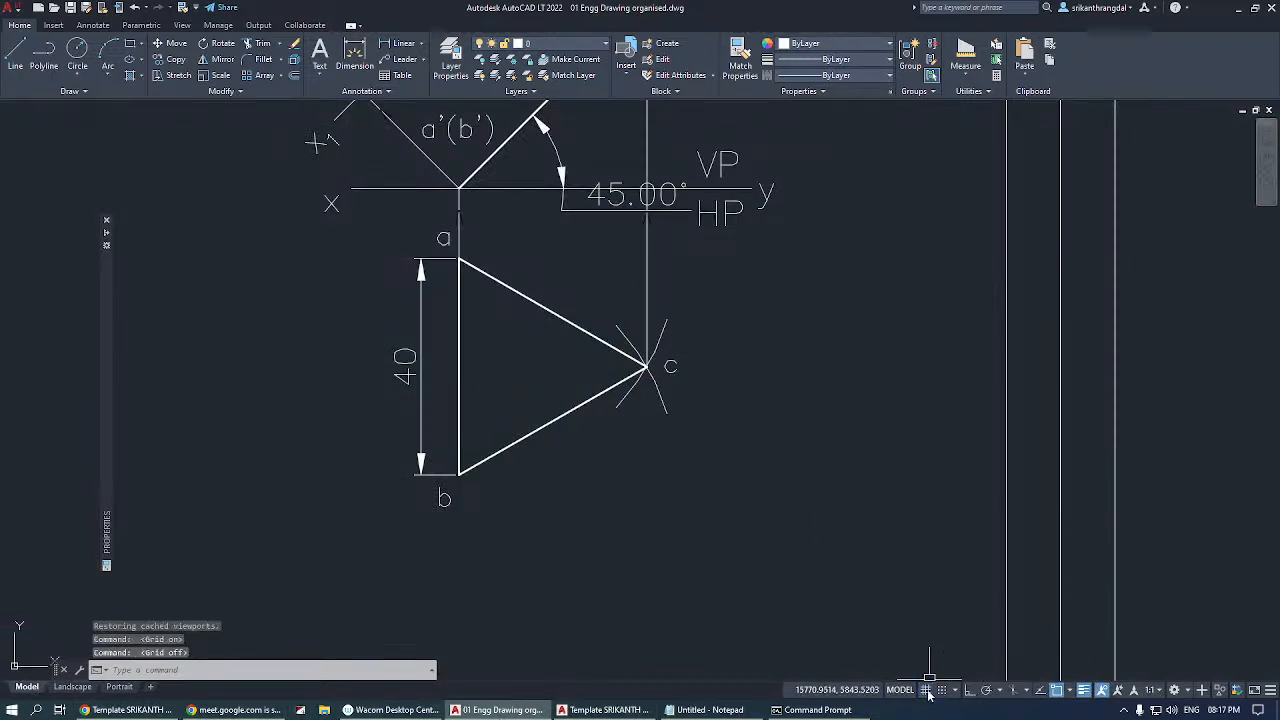
pyautogui.click(927, 689)
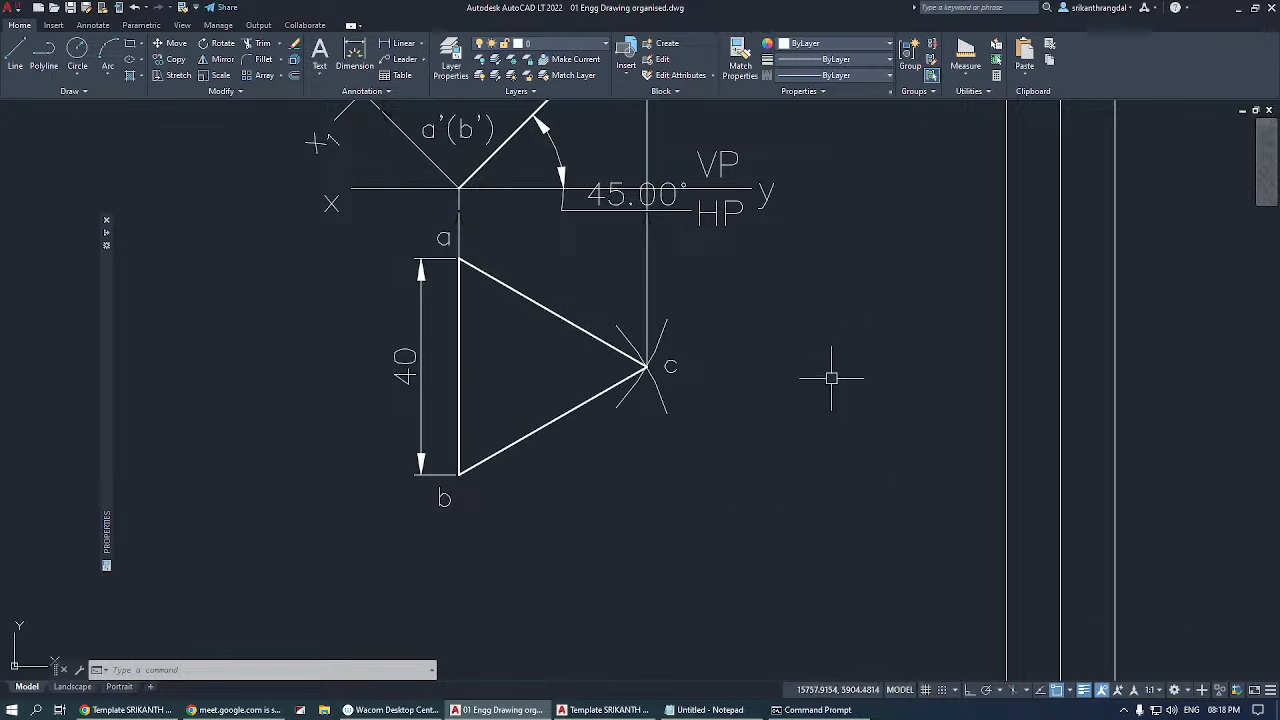
pyautogui.click(925, 690)
pyautogui.click(926, 690)
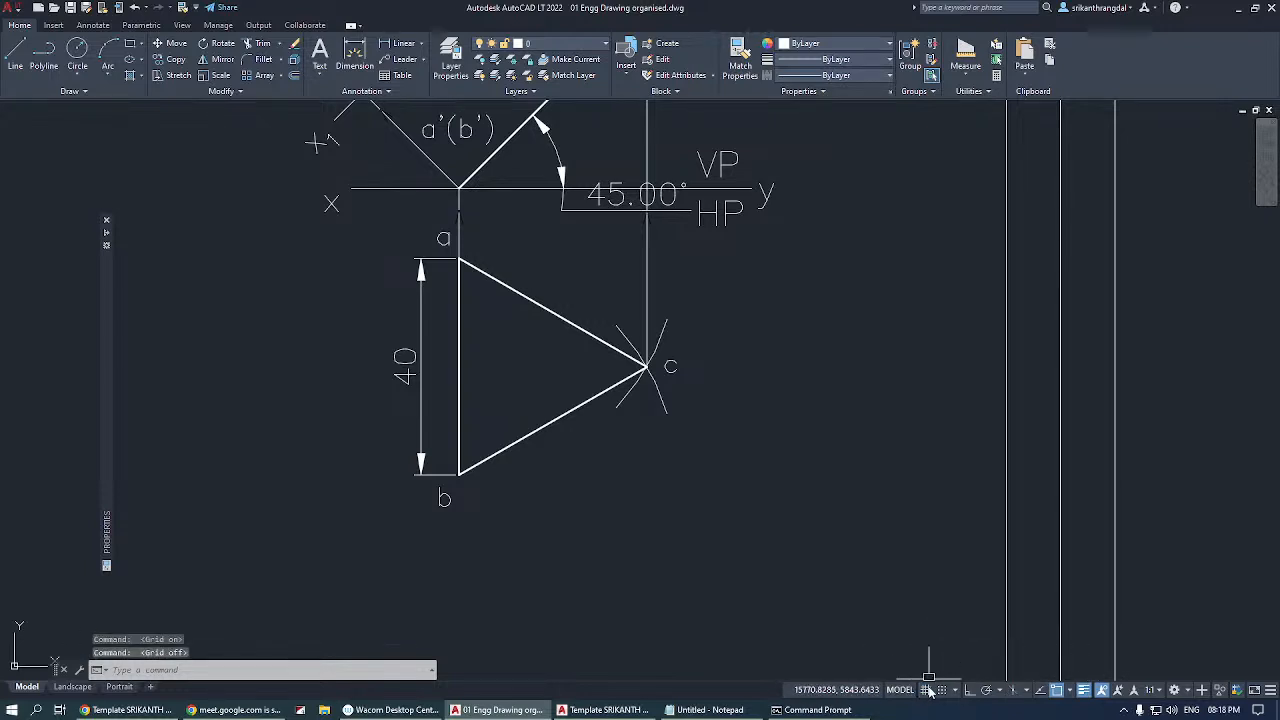
# Turn on the drawing grid and inspect its spacing around triangle abc at different magnifications.
pyautogui.click(926, 690)
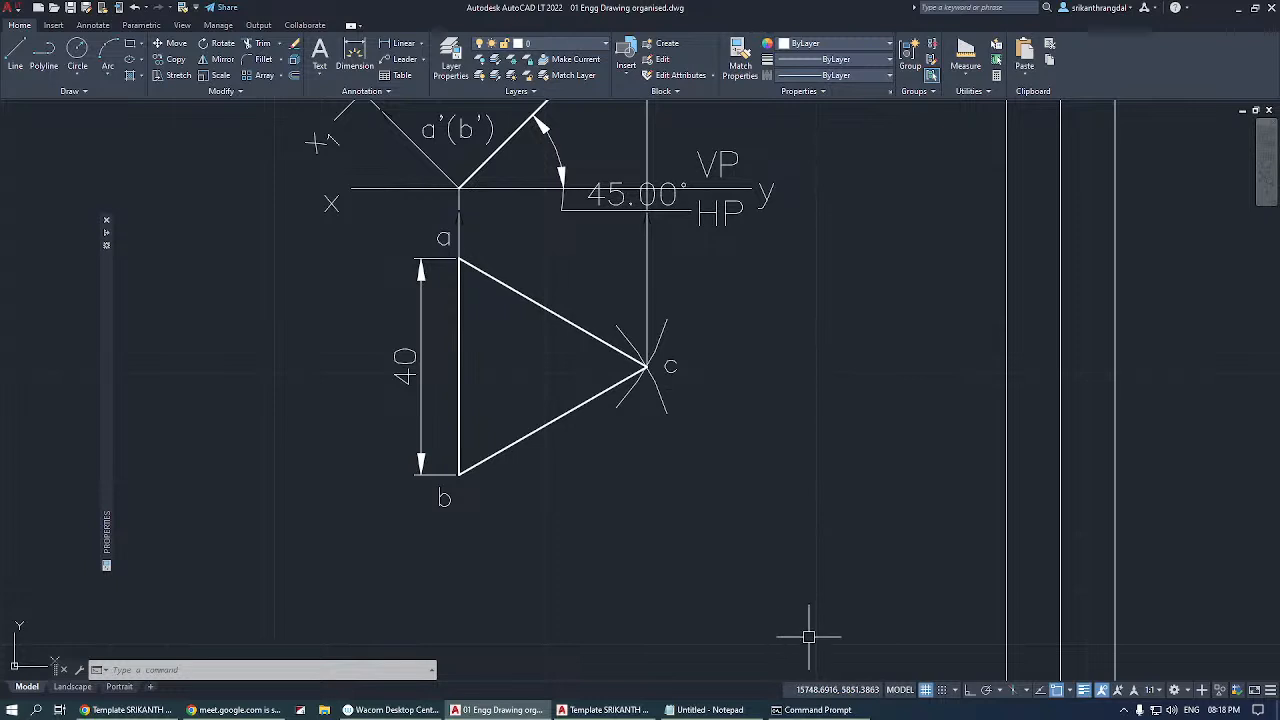
pyautogui.click(927, 691)
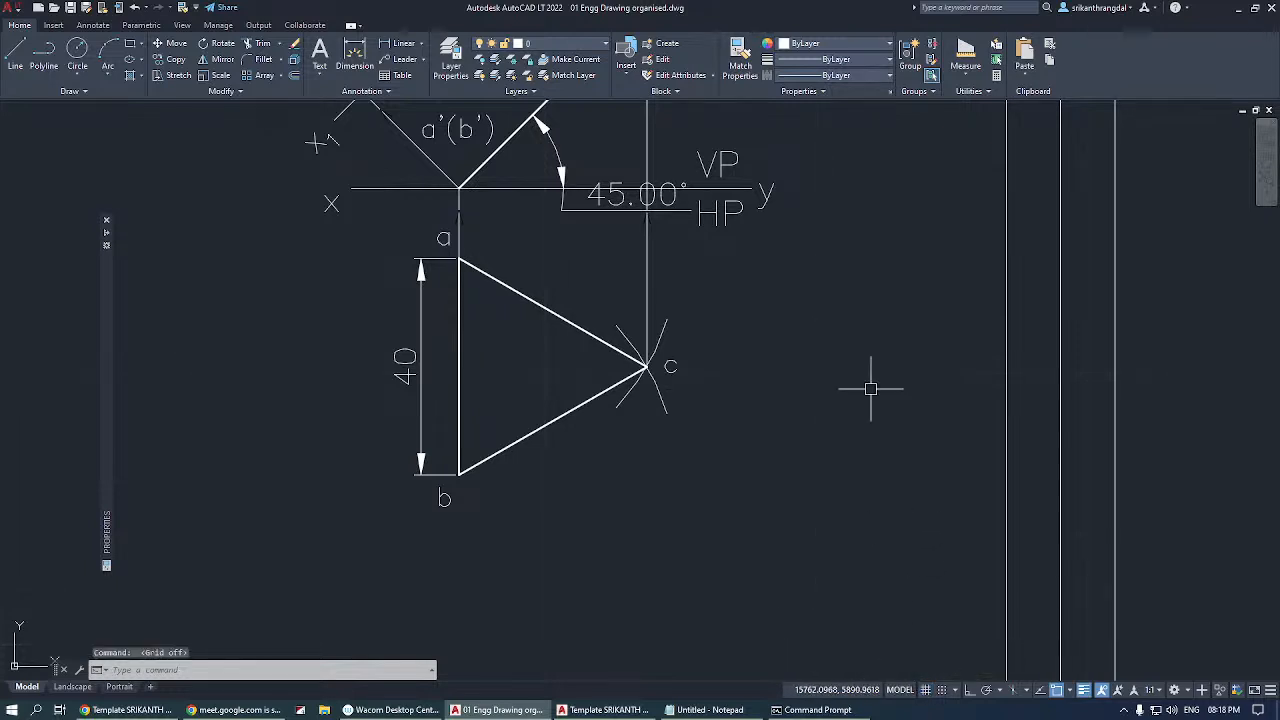
pyautogui.click(926, 690)
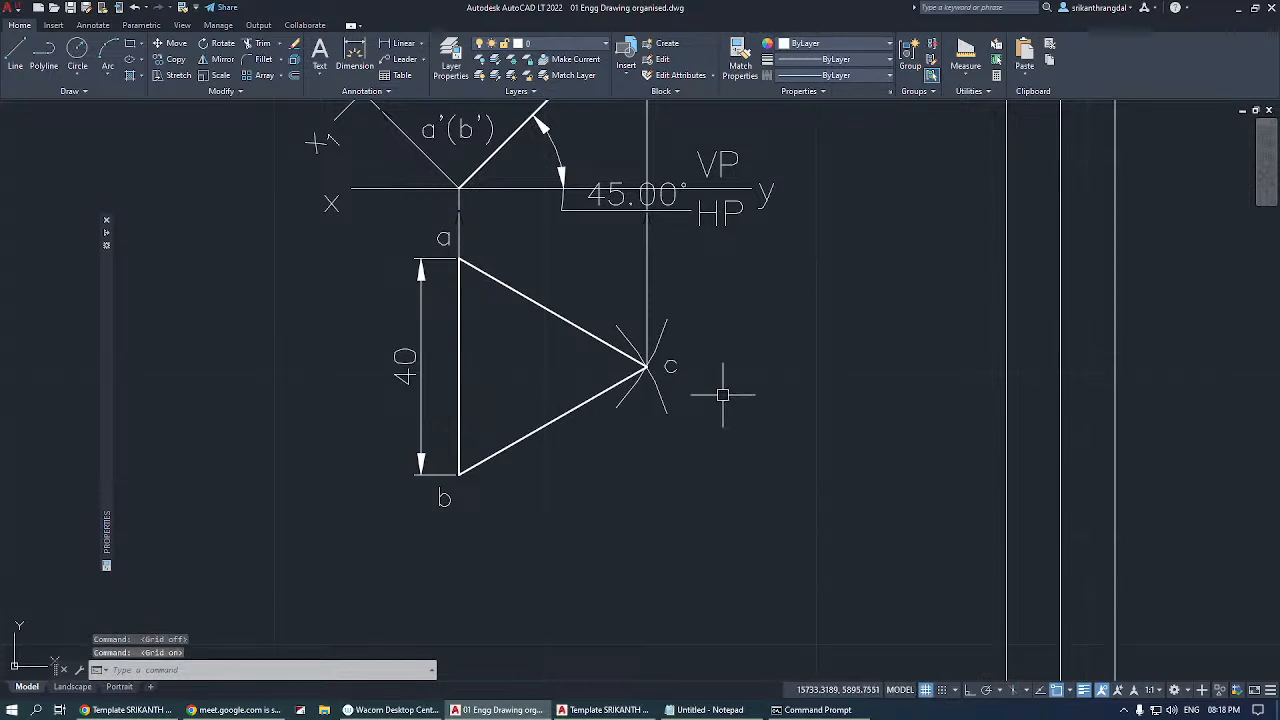
pyautogui.scroll(4, 796, 385)
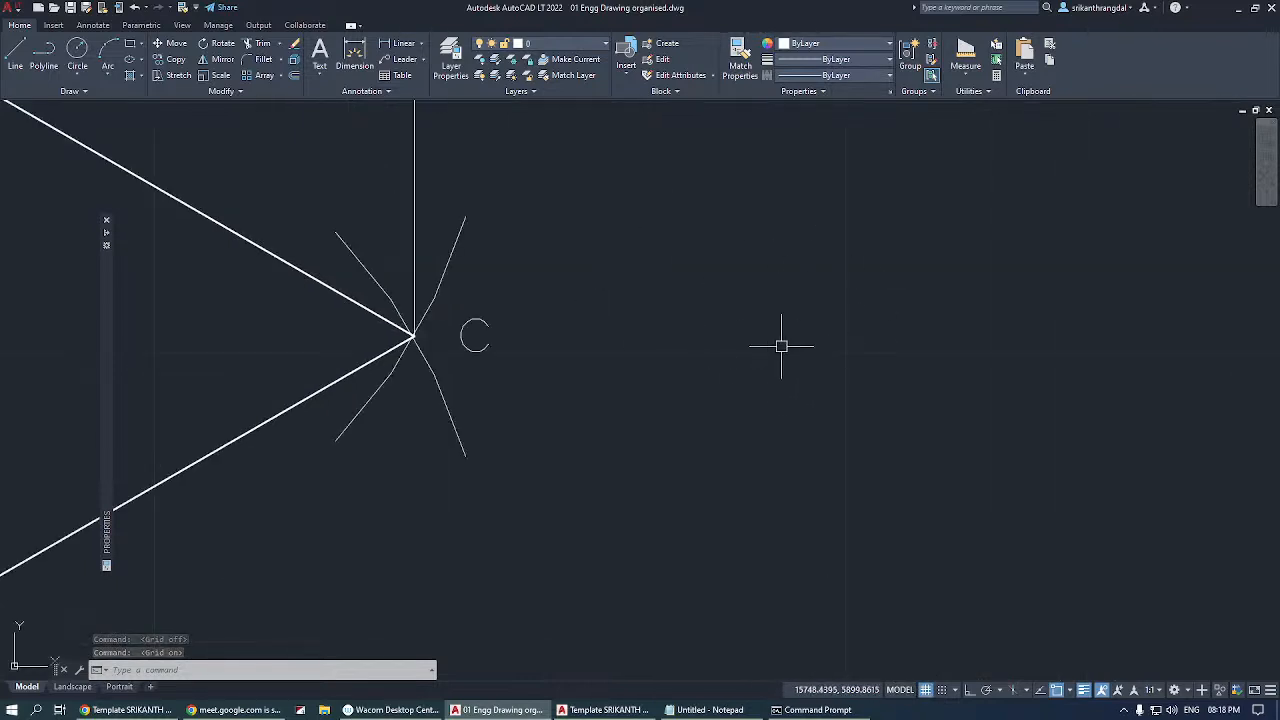
pyautogui.scroll(-5, 779, 346)
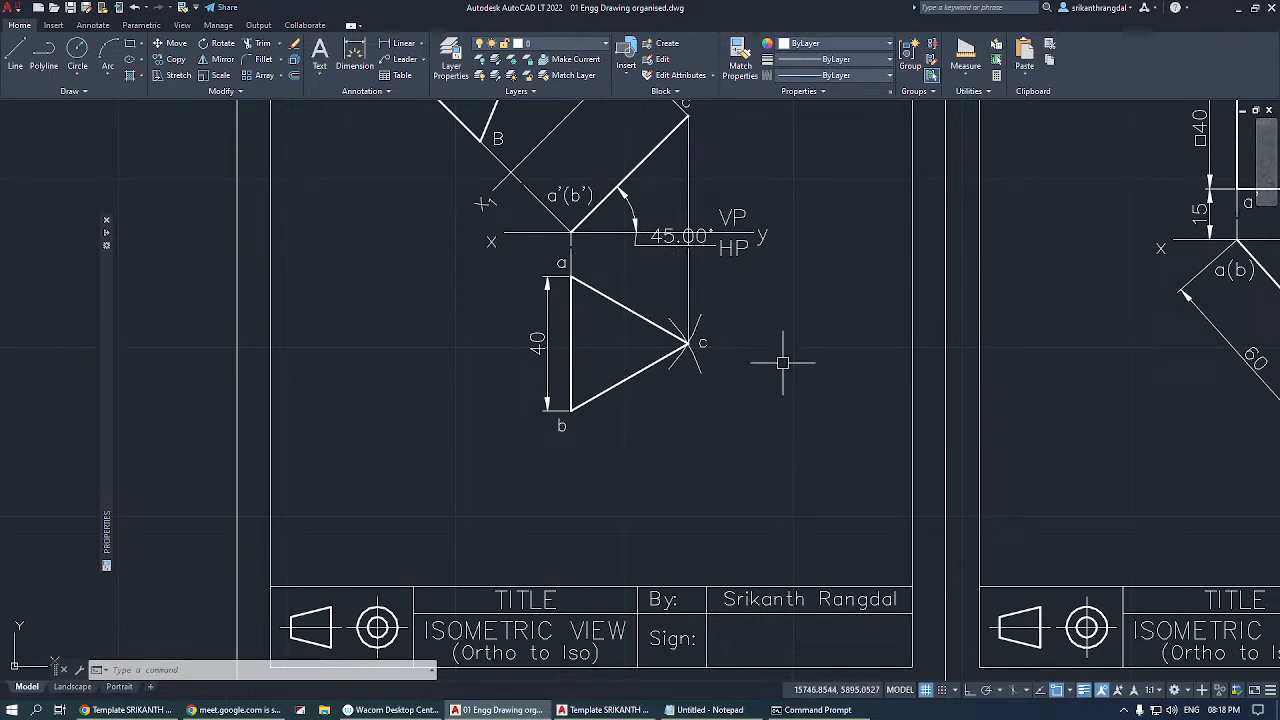
# With snap mode on, draw a line from 15760,5900 to 15770,5930 beside triangle abc, and turn snap mode off.
pyautogui.click(941, 690)
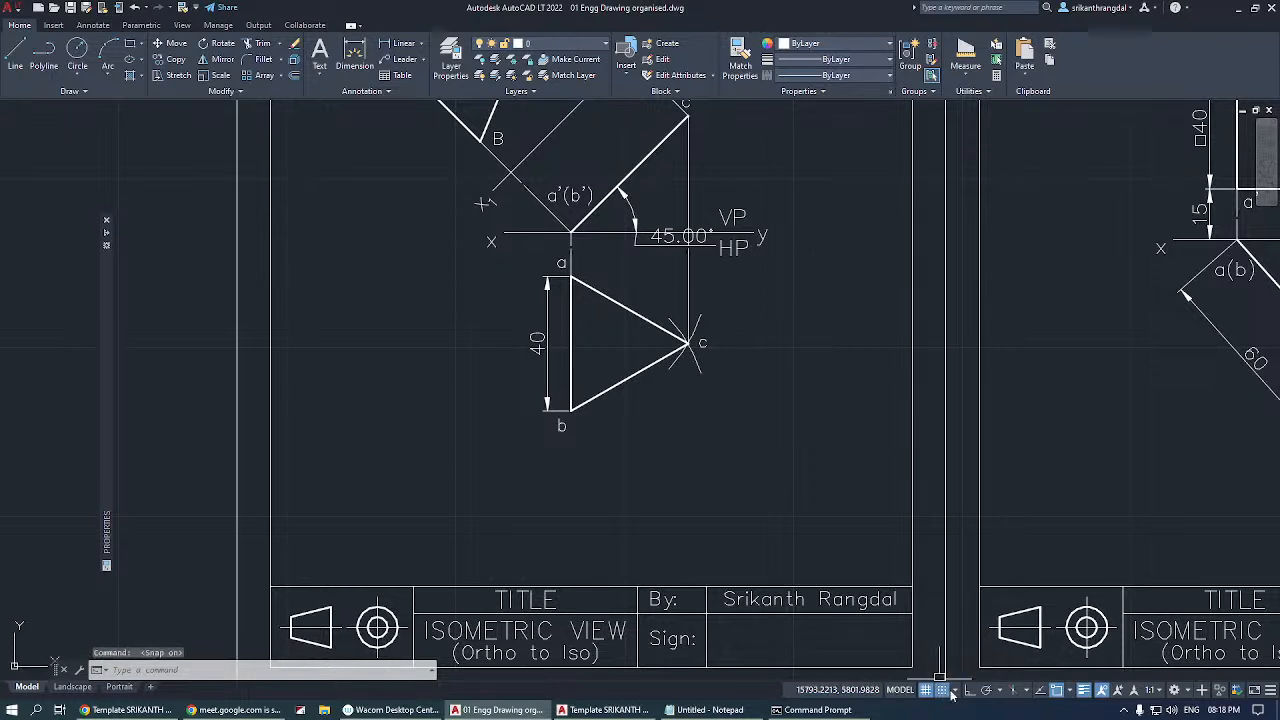
pyautogui.write('l')
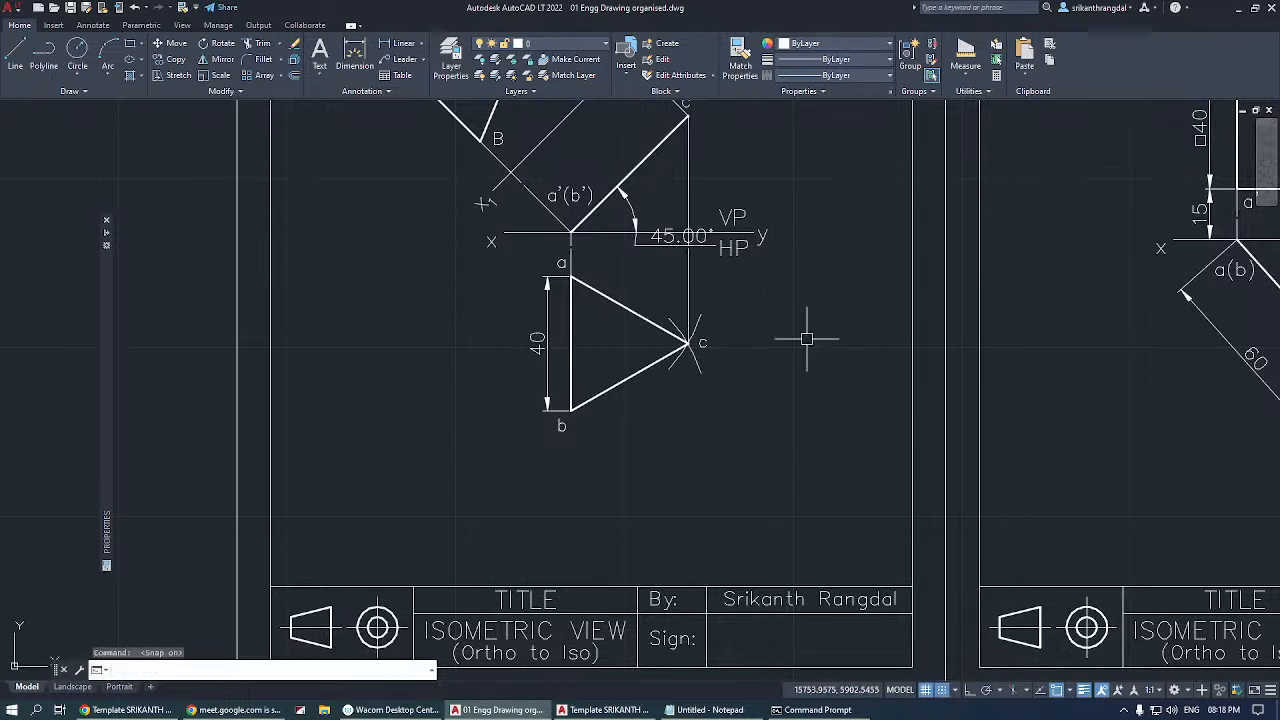
pyautogui.press('Return')
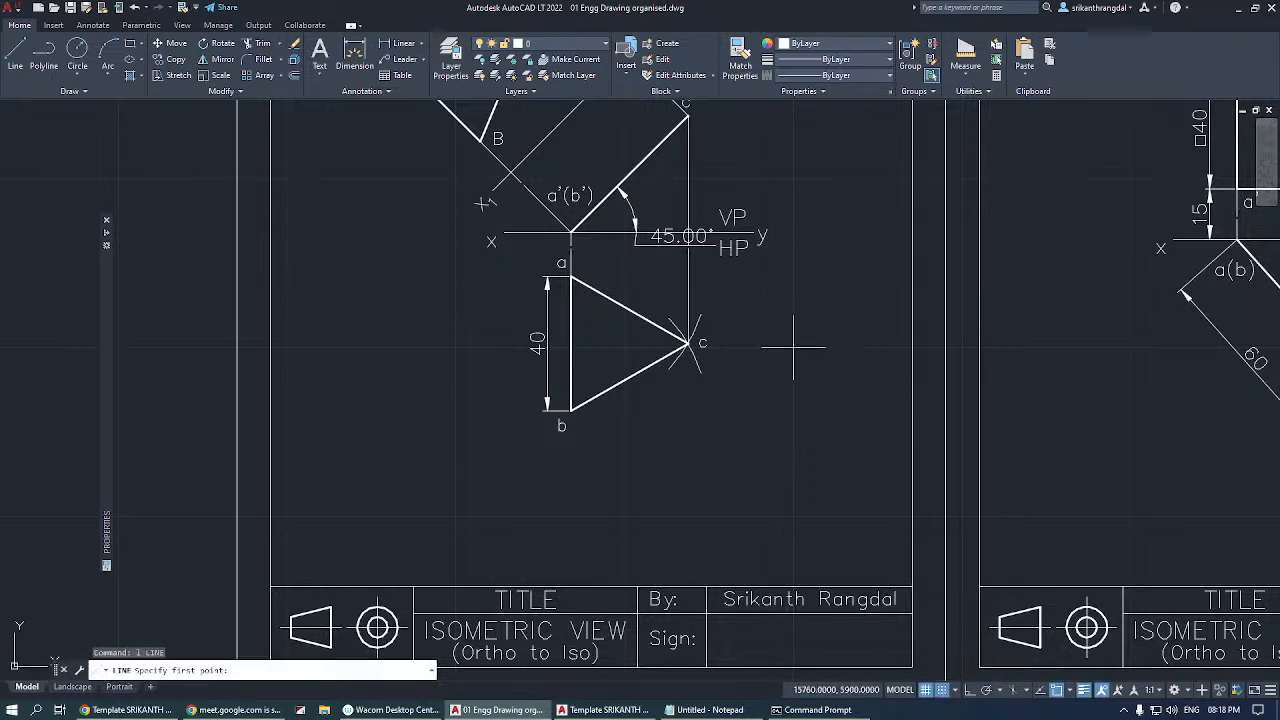
pyautogui.click(793, 348)
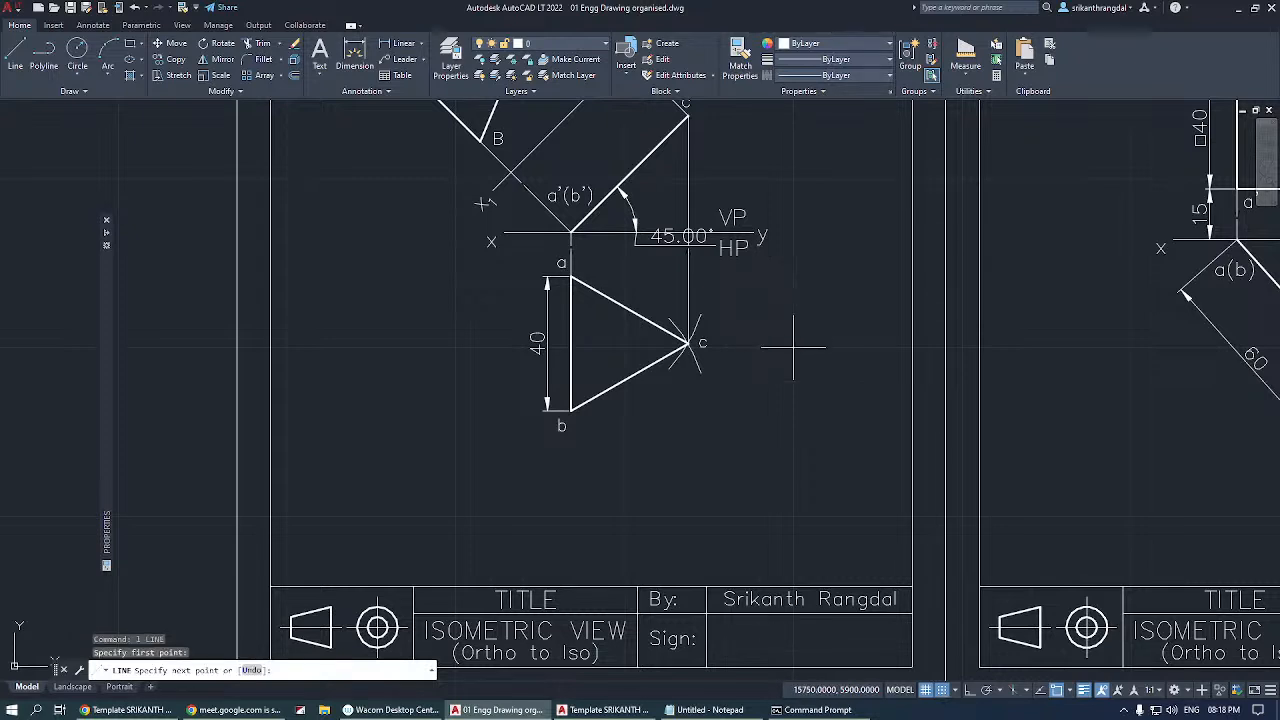
pyautogui.click(860, 181)
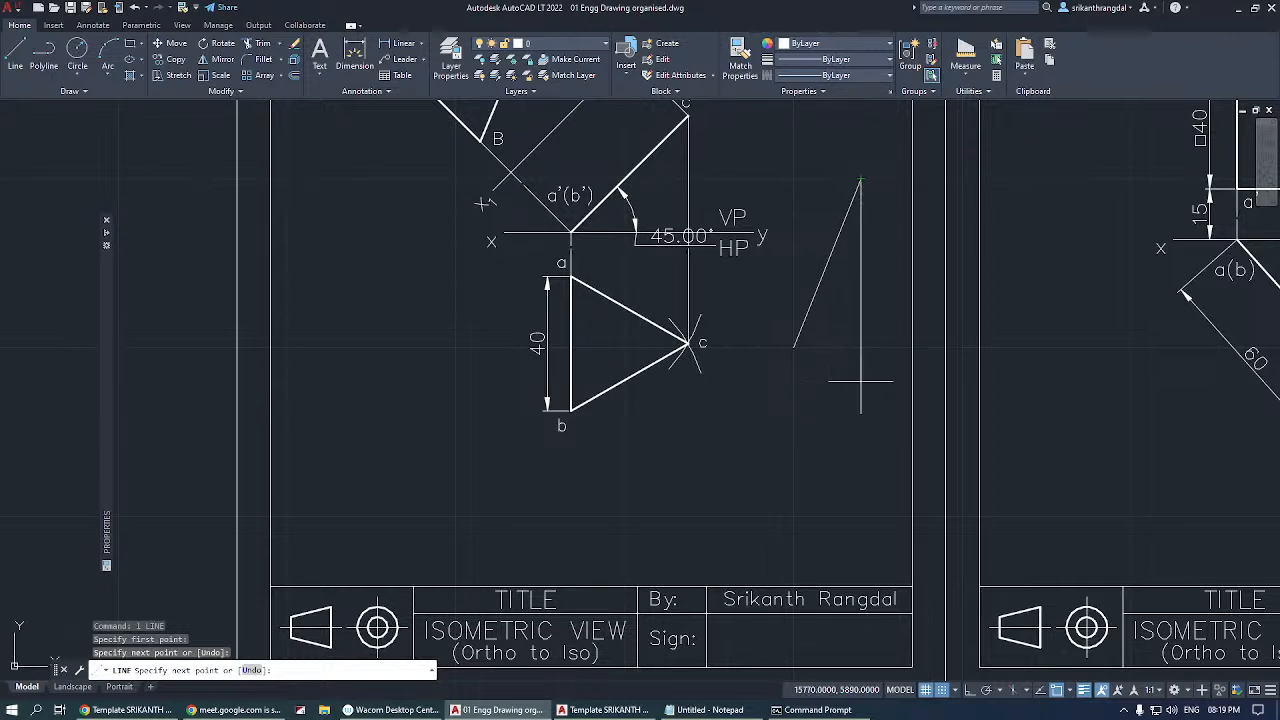
pyautogui.click(942, 692)
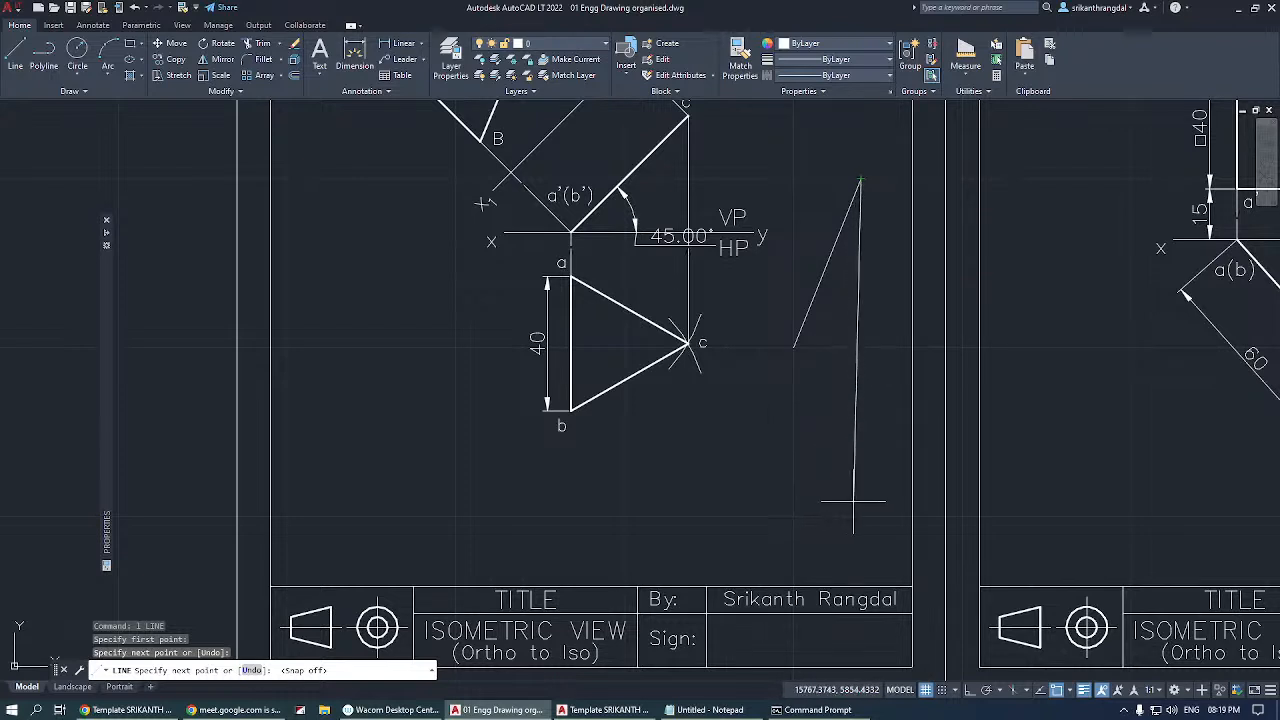
pyautogui.press('Escape')
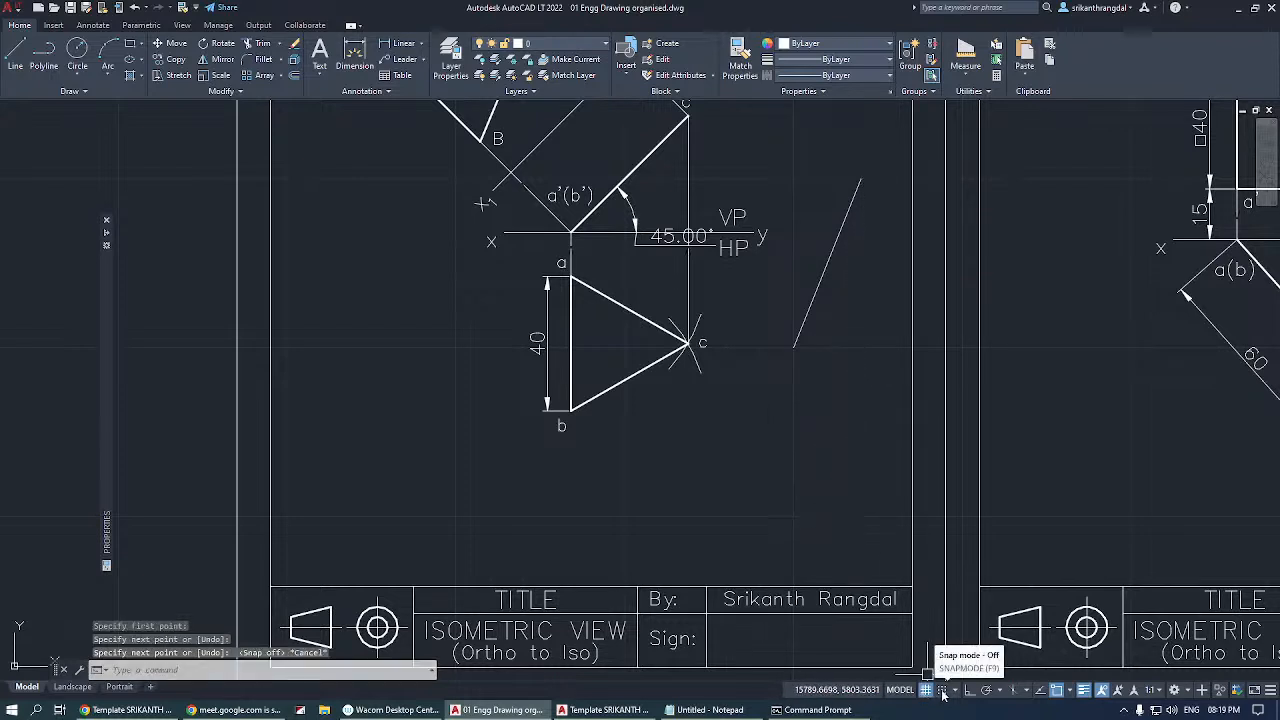
# Turn on ortho mode and draw a stepped line of four alternating horizontal and vertical segments beside triangle abc.
pyautogui.click(968, 690)
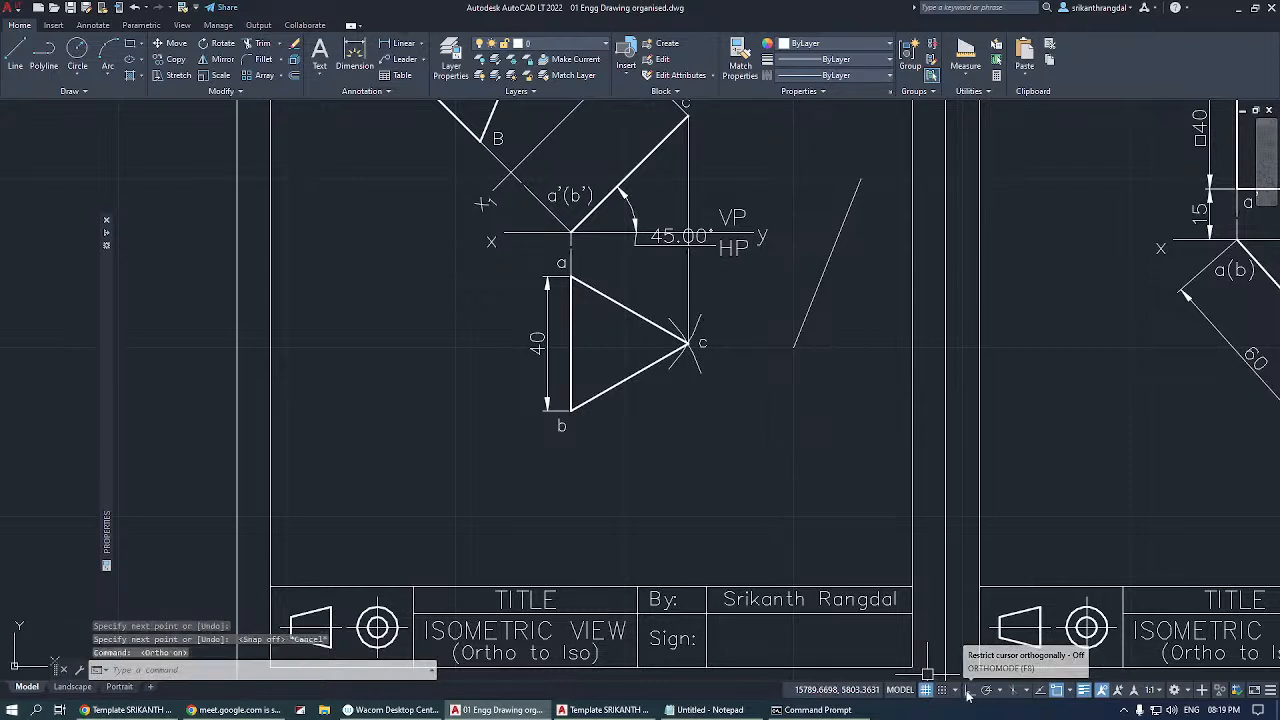
pyautogui.write('l')
pyautogui.press('Return')
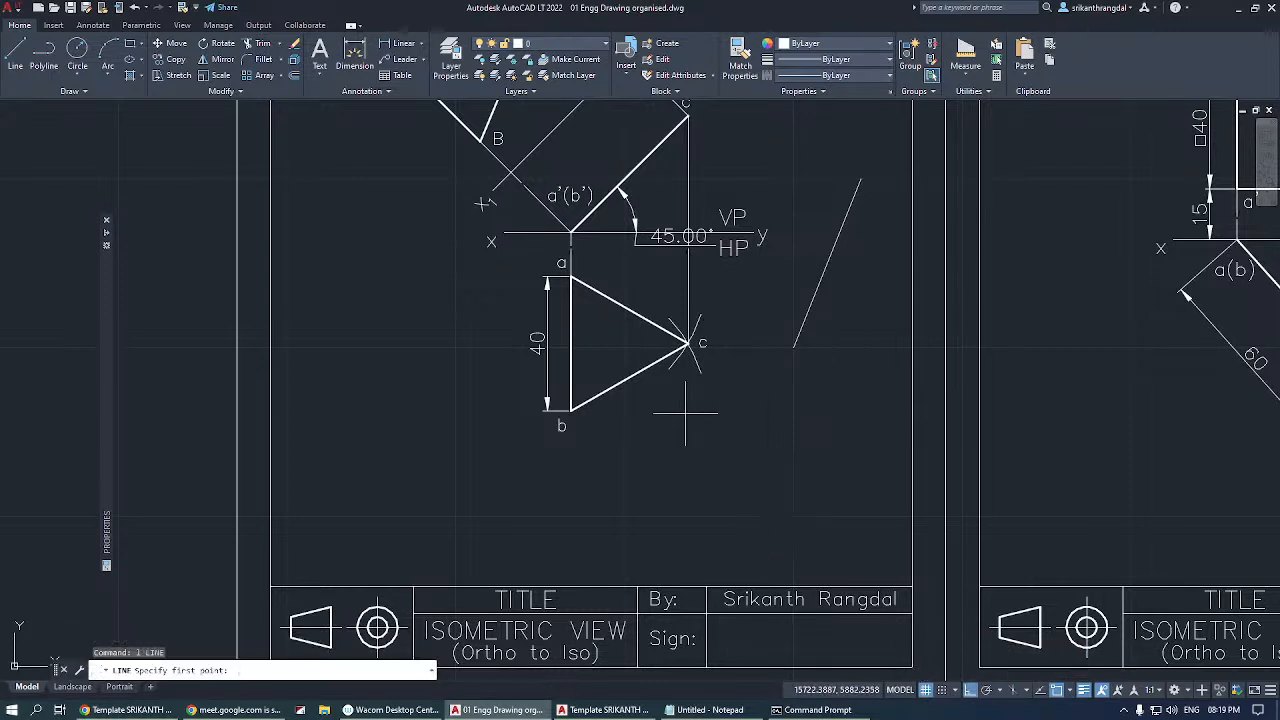
pyautogui.click(620, 450)
pyautogui.click(857, 410)
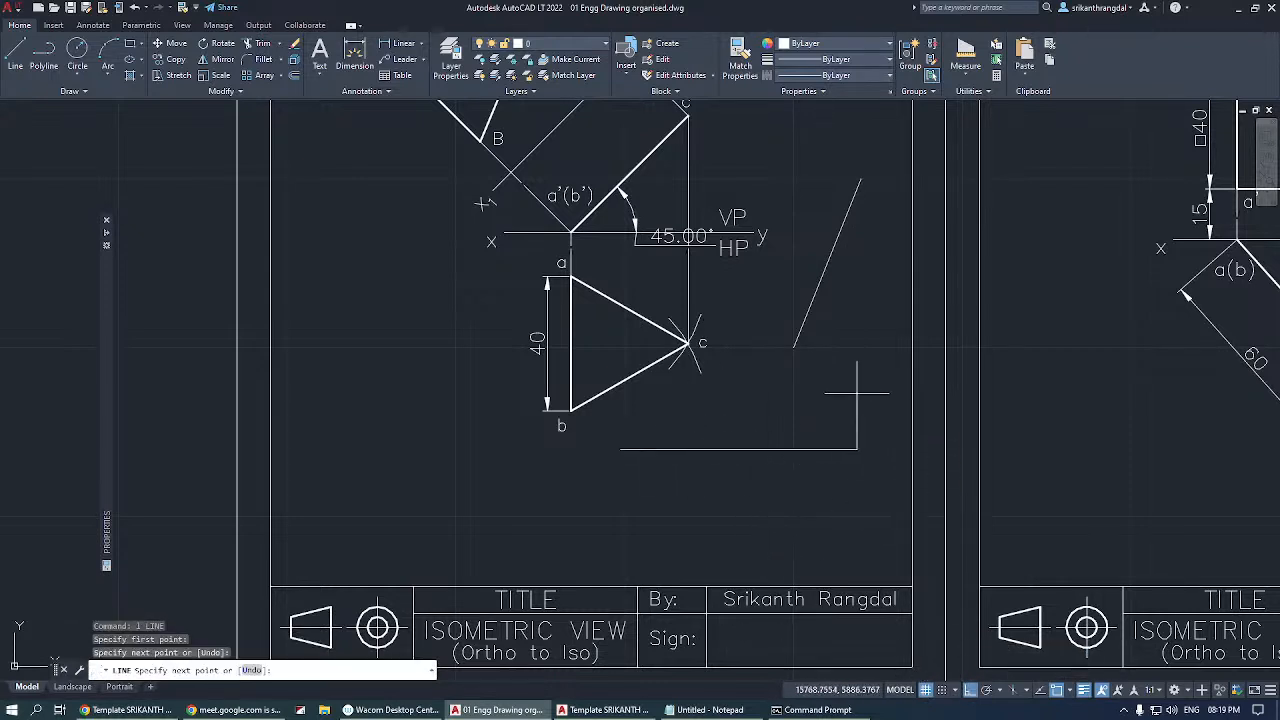
pyautogui.click(823, 187)
pyautogui.click(1062, 232)
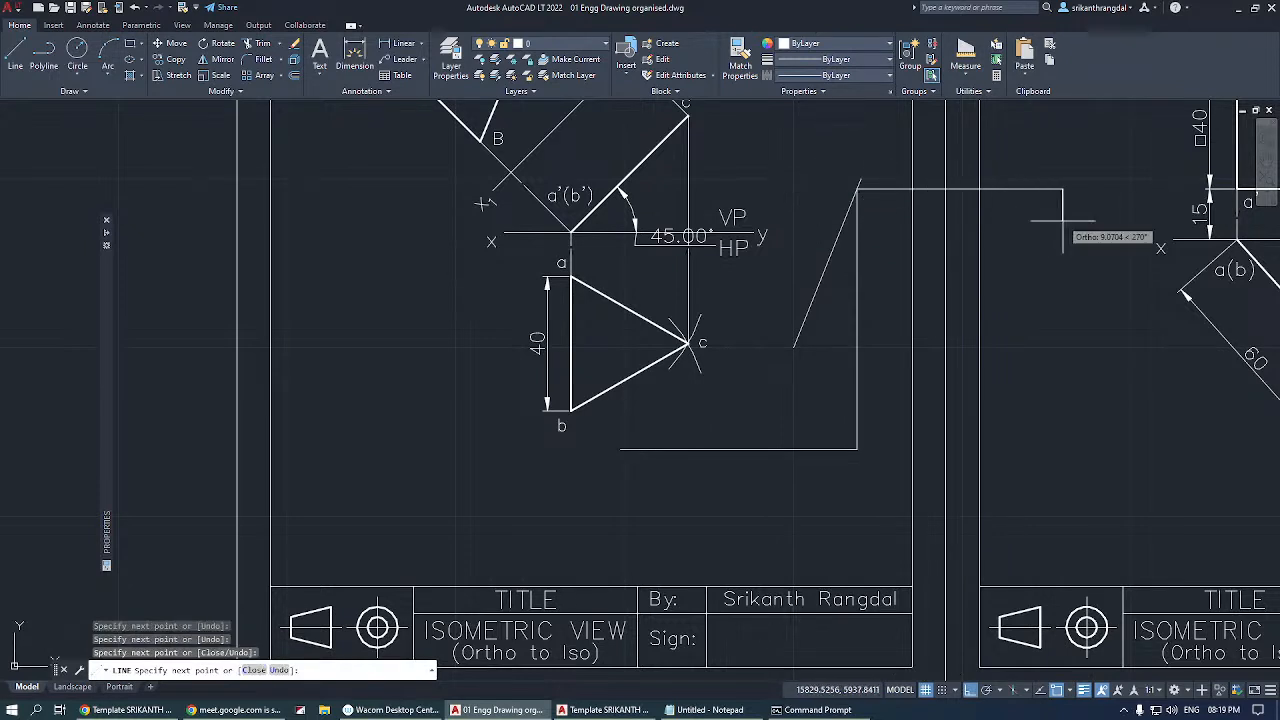
pyautogui.click(1062, 384)
pyautogui.press('Return')
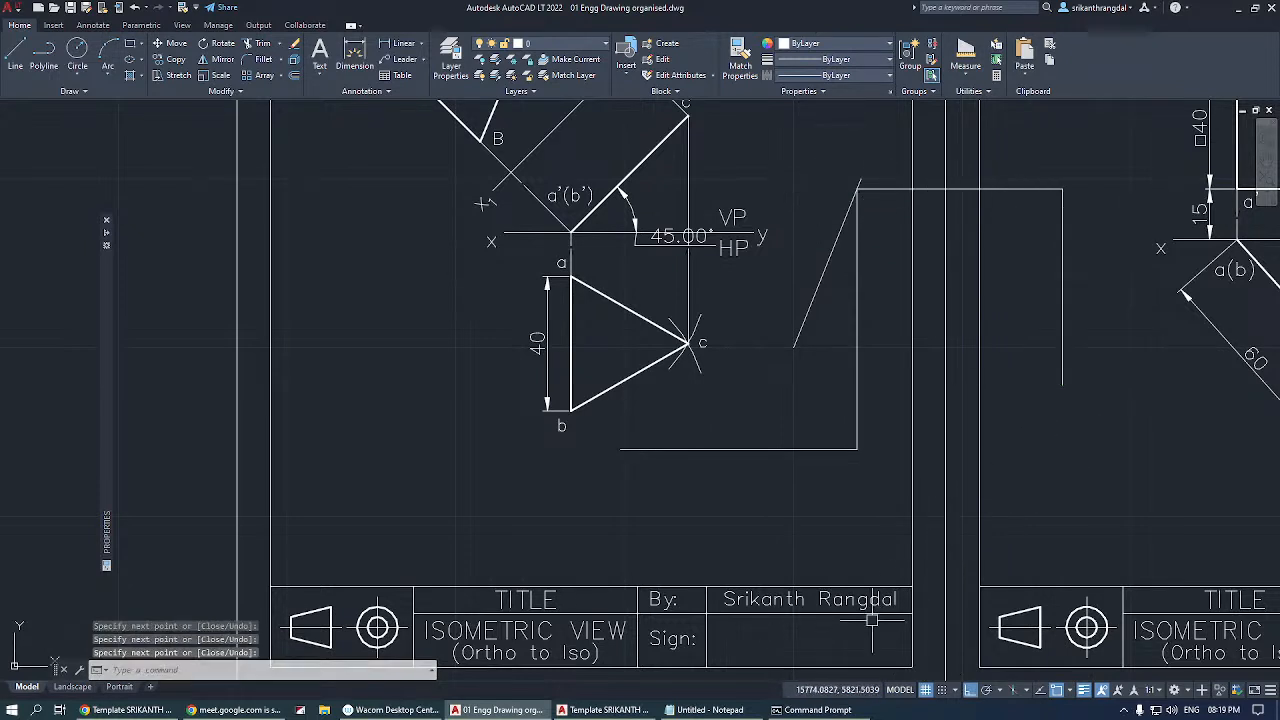
# With ortho mode off, draw a slanted line across the stepped line, and preview a vertical one with ortho mode on.
pyautogui.press('Return')
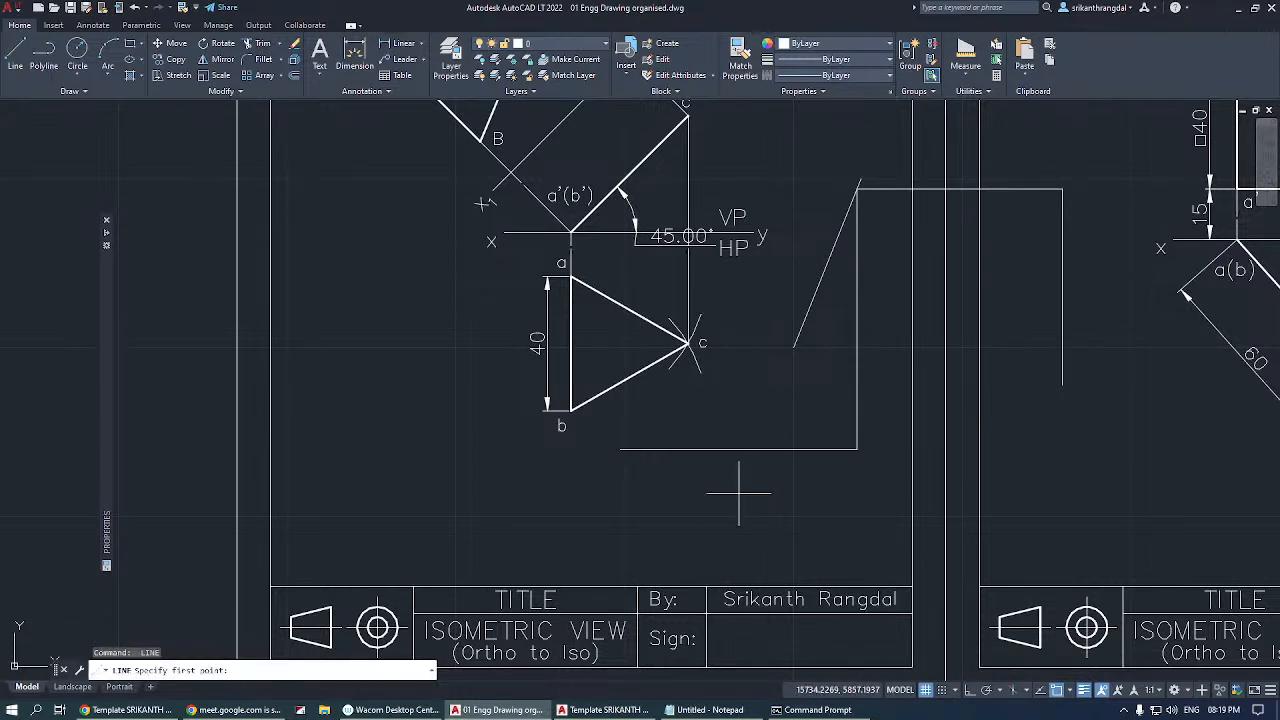
pyautogui.click(738, 492)
pyautogui.click(1033, 303)
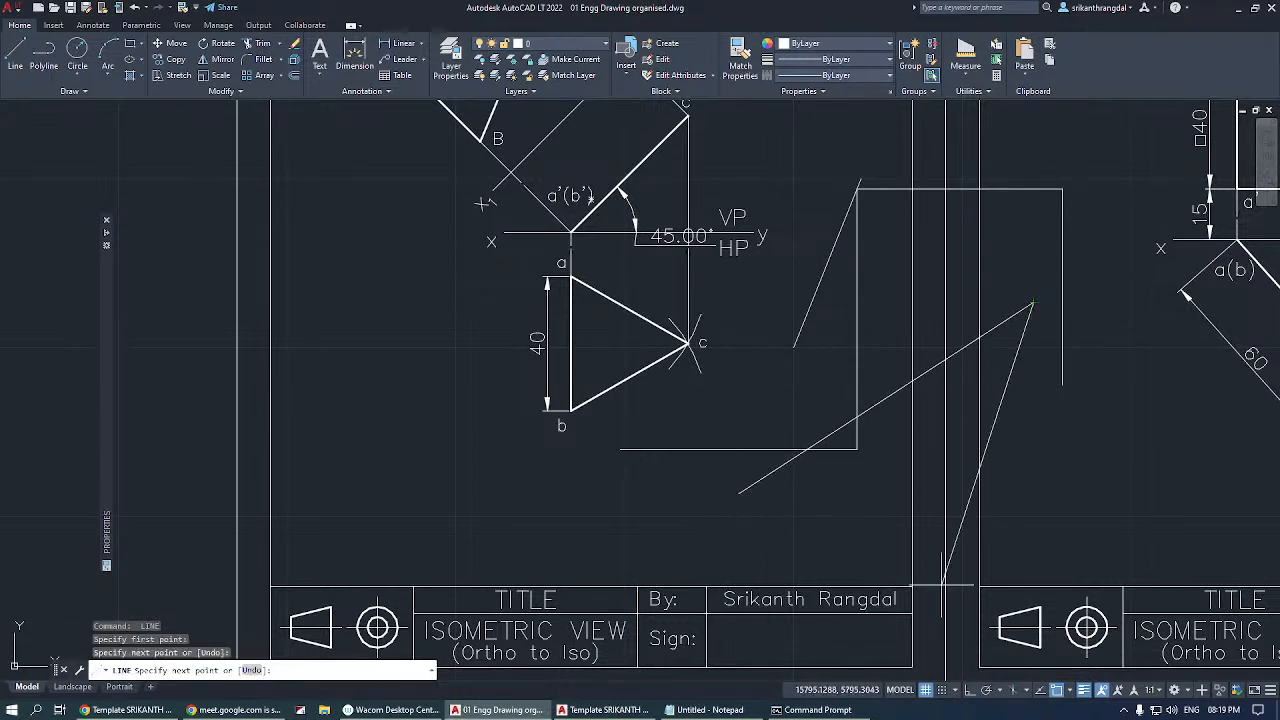
pyautogui.press('Return')
pyautogui.press('Return')
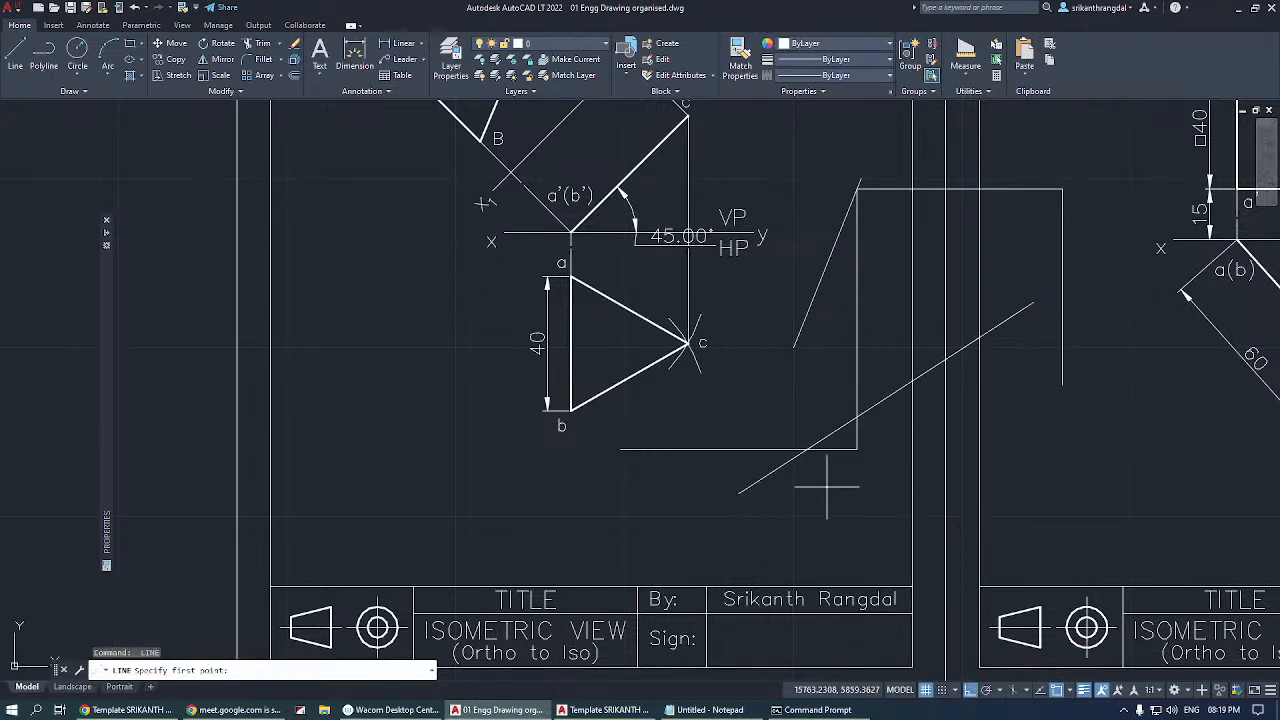
pyautogui.click(812, 494)
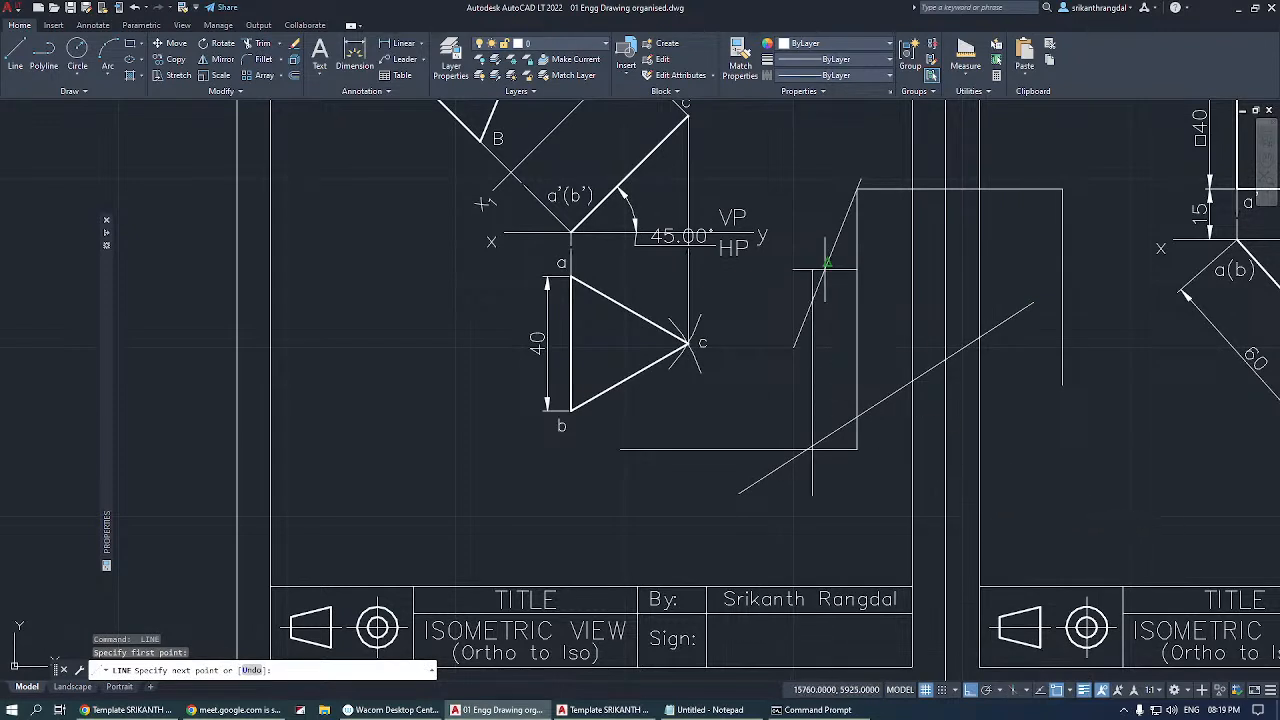
pyautogui.press('Escape')
# Erase all the practice lines drawn beside triangle abc.
pyautogui.click(885, 485)
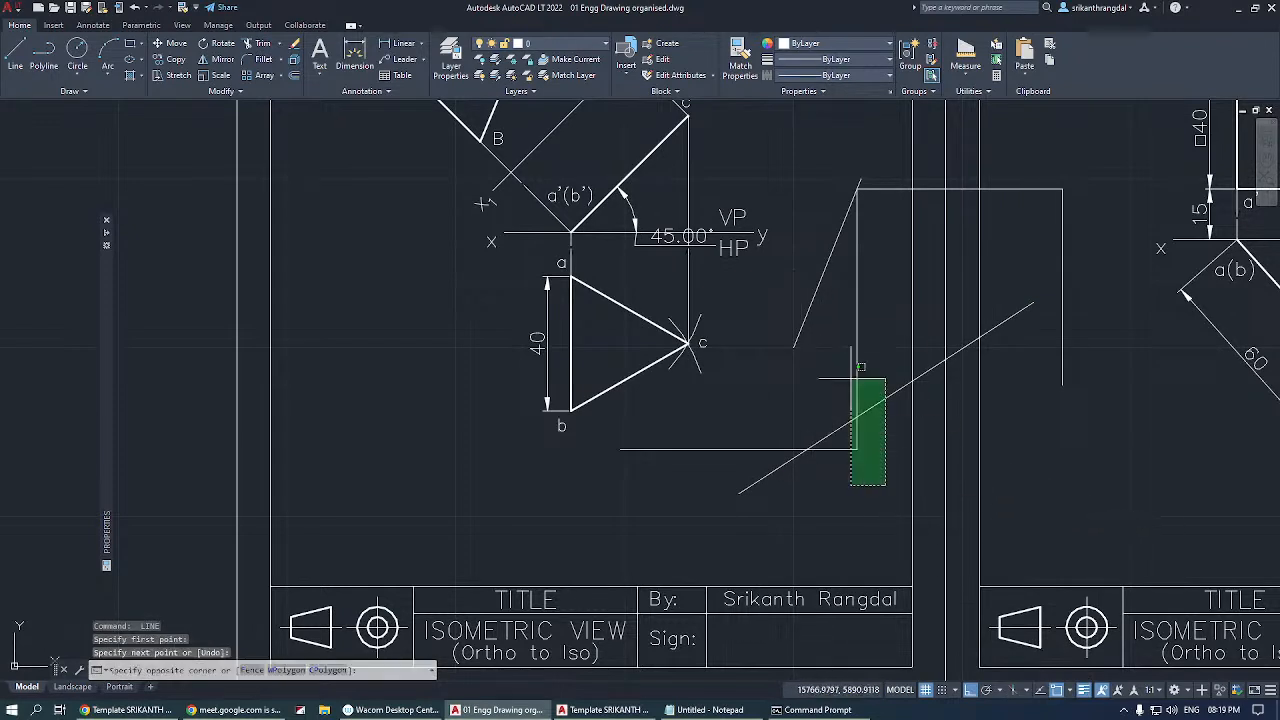
pyautogui.click(822, 176)
pyautogui.press('Delete')
pyautogui.click(1080, 194)
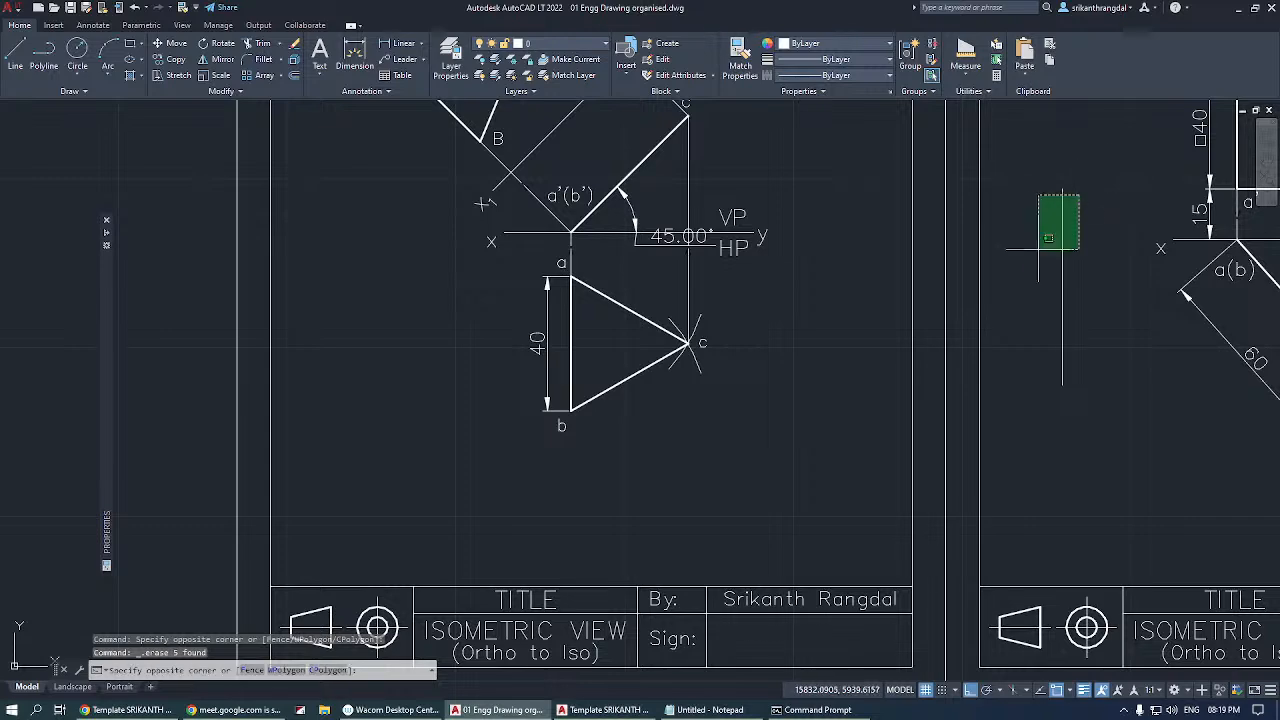
pyautogui.click(1032, 252)
pyautogui.press('Delete')
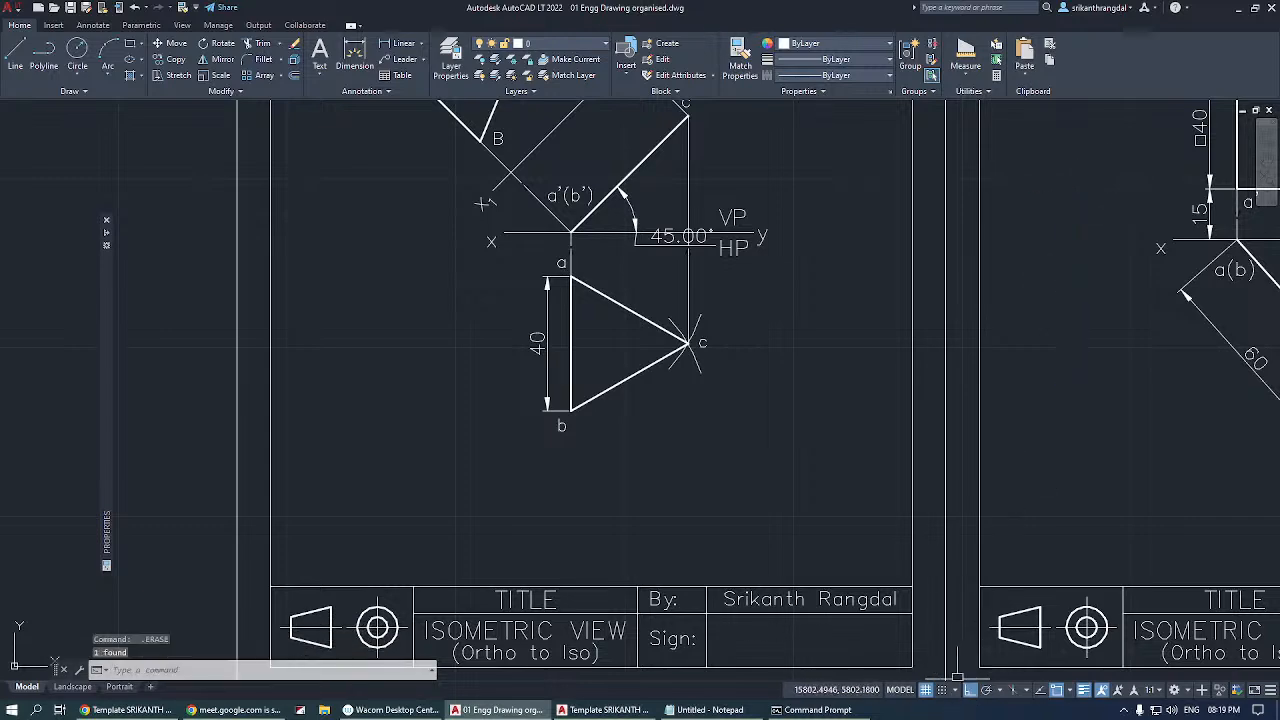
# Highlight the vertical projector between c' and c as an example of an orthogonal line, and clear the selection.
pyautogui.scroll(-3, 333, 364)
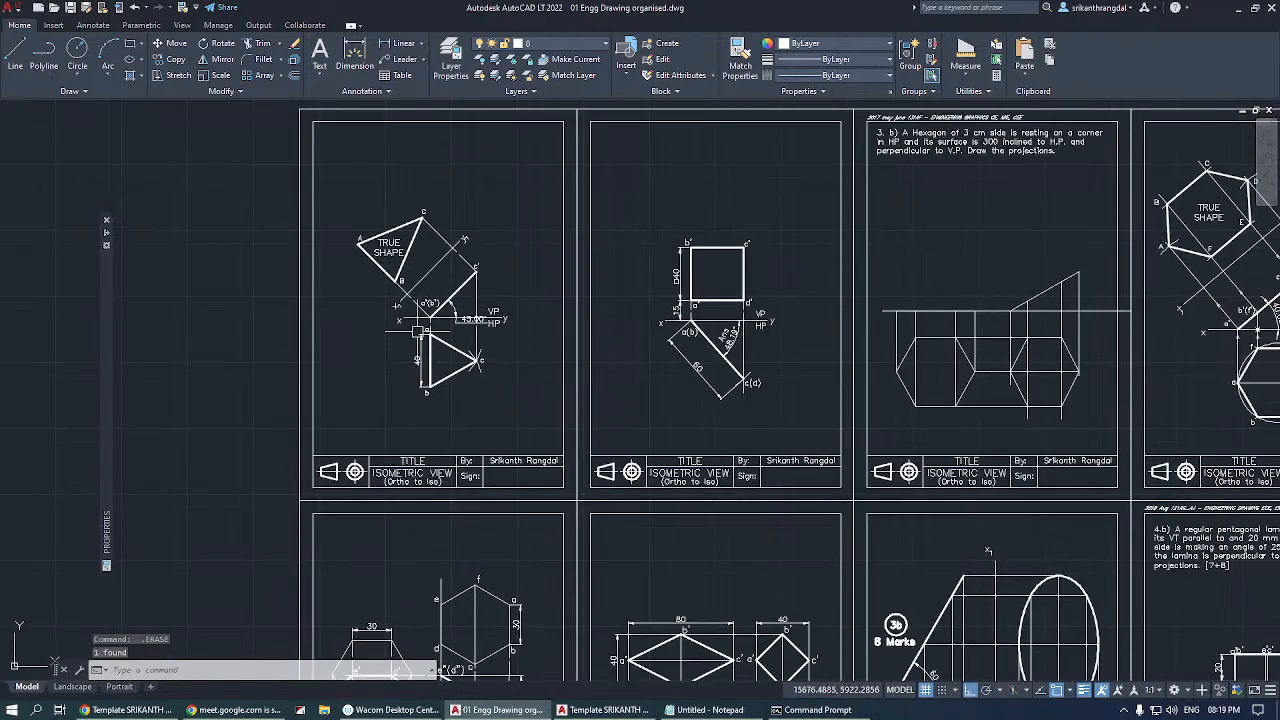
pyautogui.scroll(5, 418, 330)
pyautogui.click(558, 225)
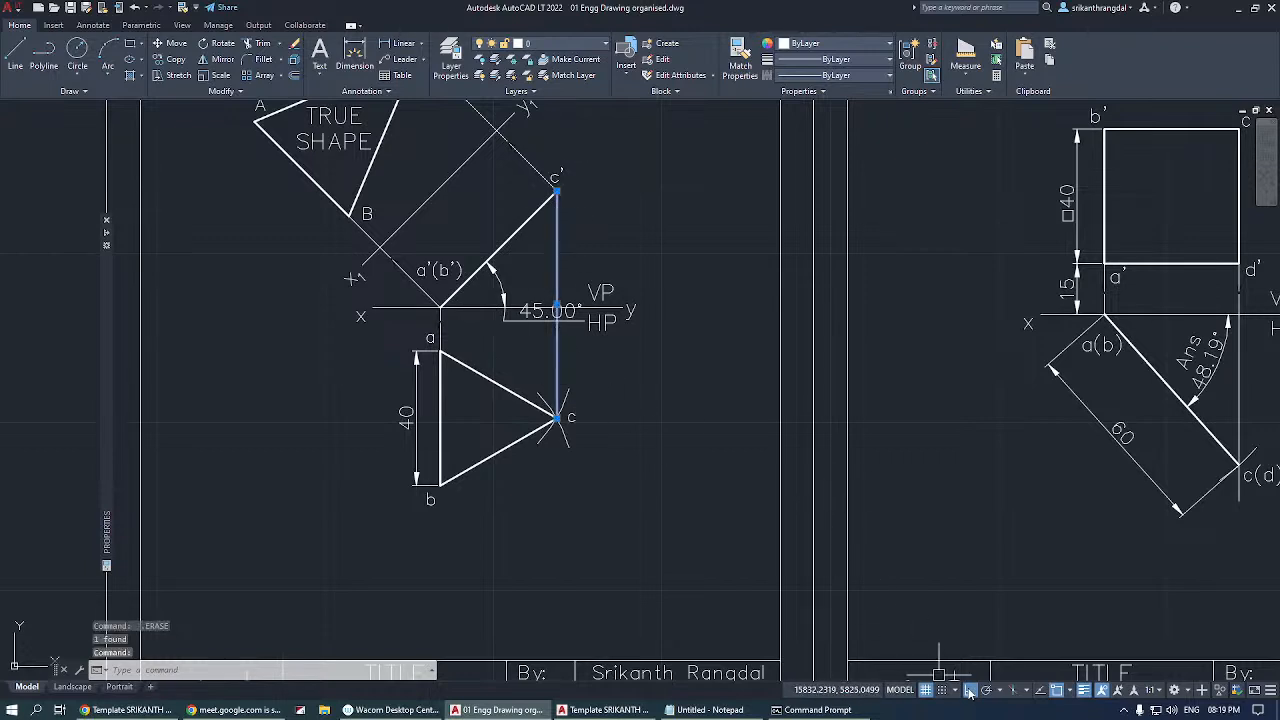
pyautogui.press('Escape')
pyautogui.press('Escape')
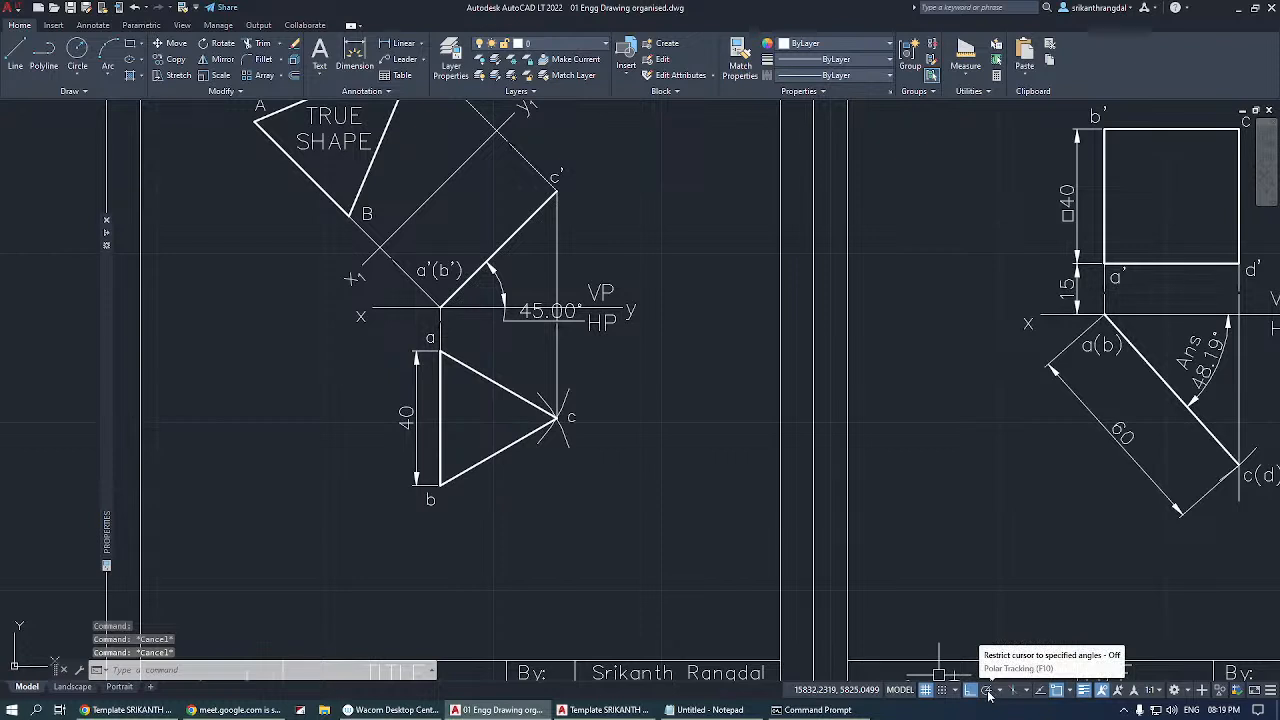
# Turn on polar tracking at 30, 60, 90, 120 degree increments and start a line in the empty area above the sheets.
pyautogui.click(986, 690)
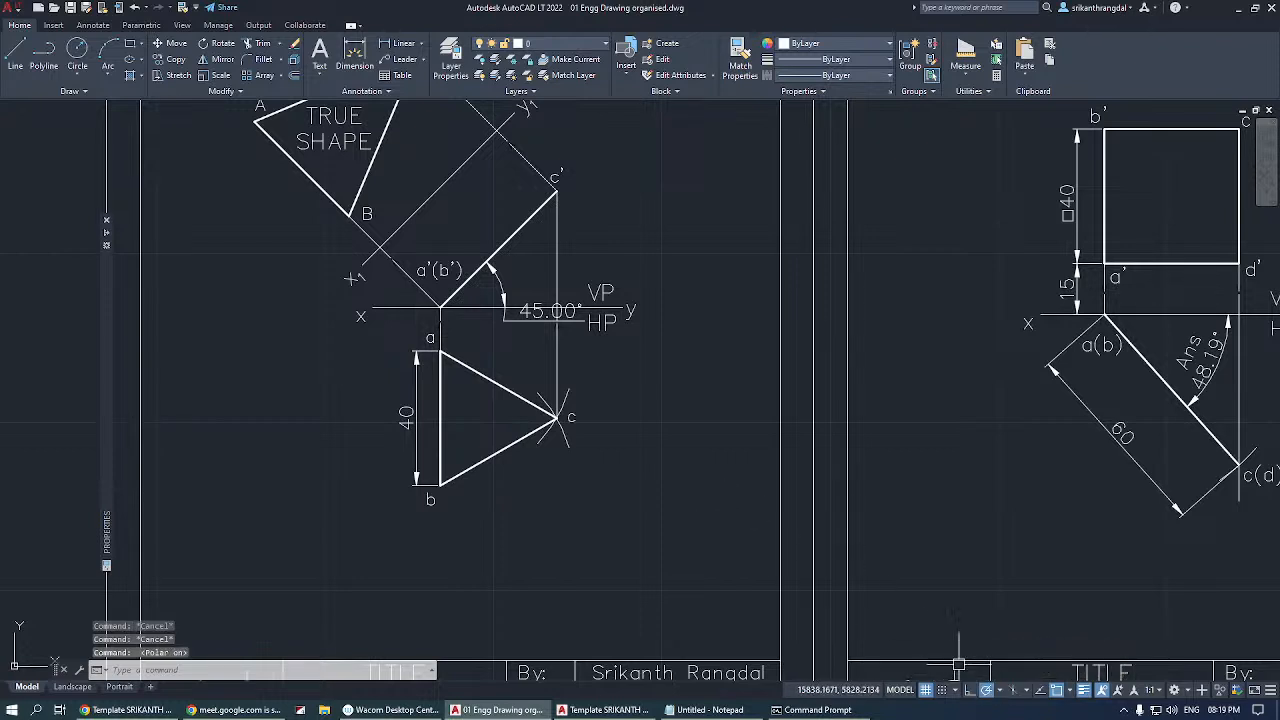
pyautogui.click(999, 691)
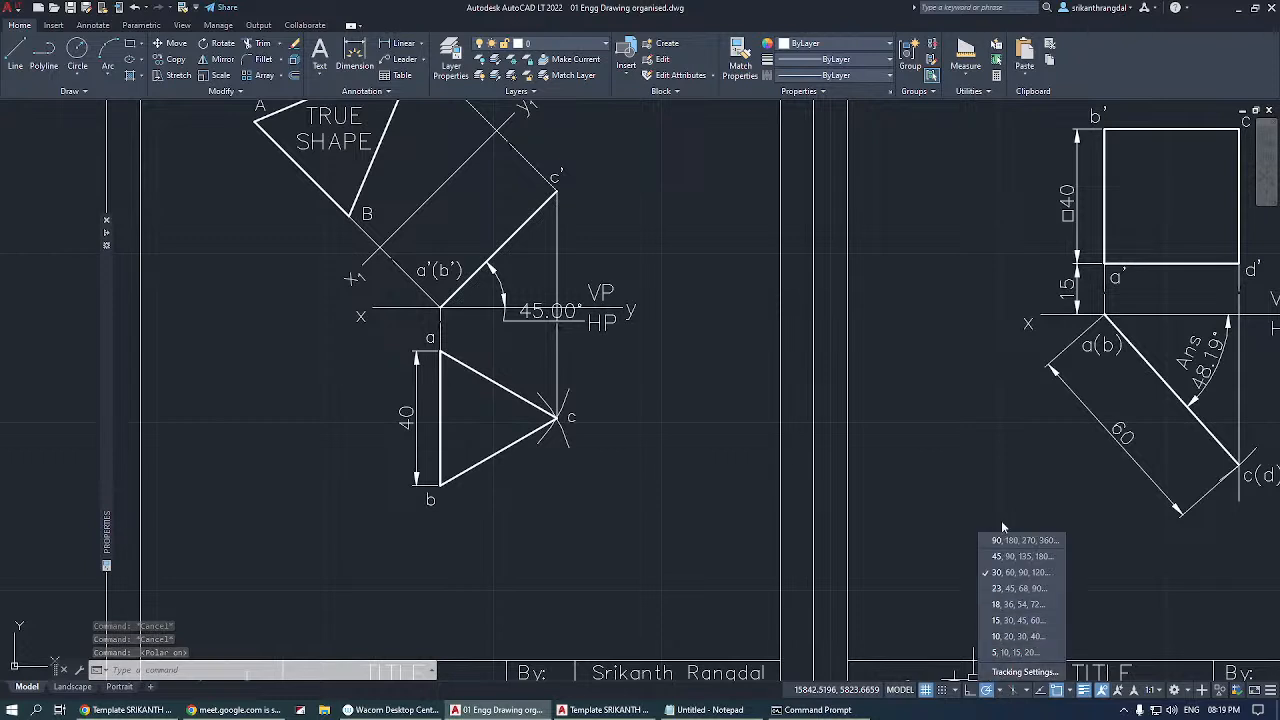
pyautogui.click(1016, 573)
pyautogui.write('l')
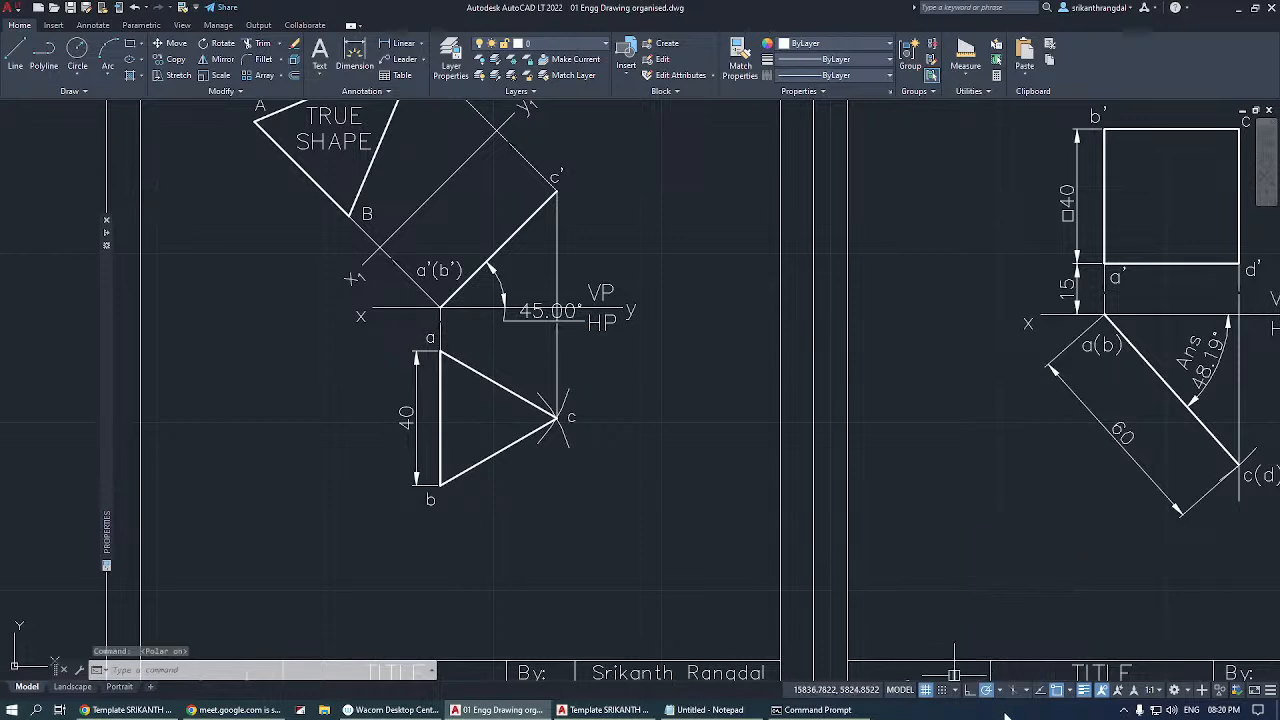
pyautogui.press('Return')
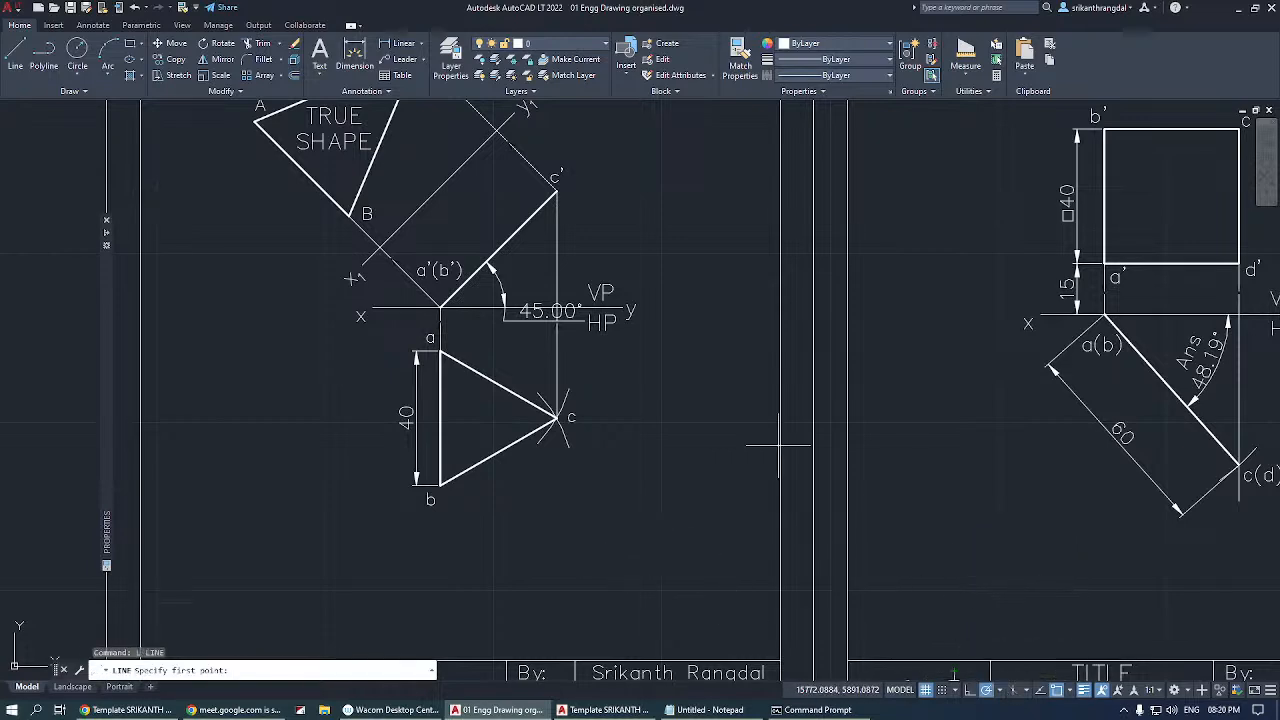
pyautogui.moveTo(903, 473); pyautogui.dragTo(739, 445, button='middle')
pyautogui.scroll(-6, 727, 503)
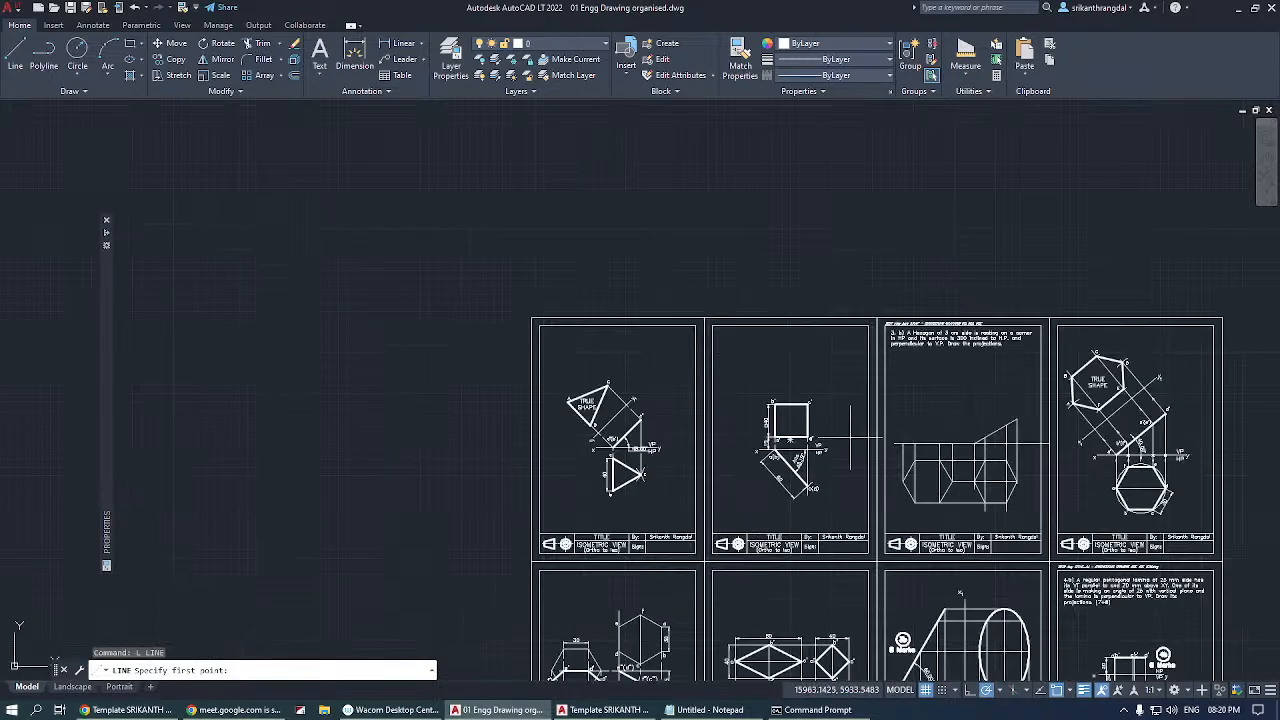
pyautogui.scroll(6, 744, 238)
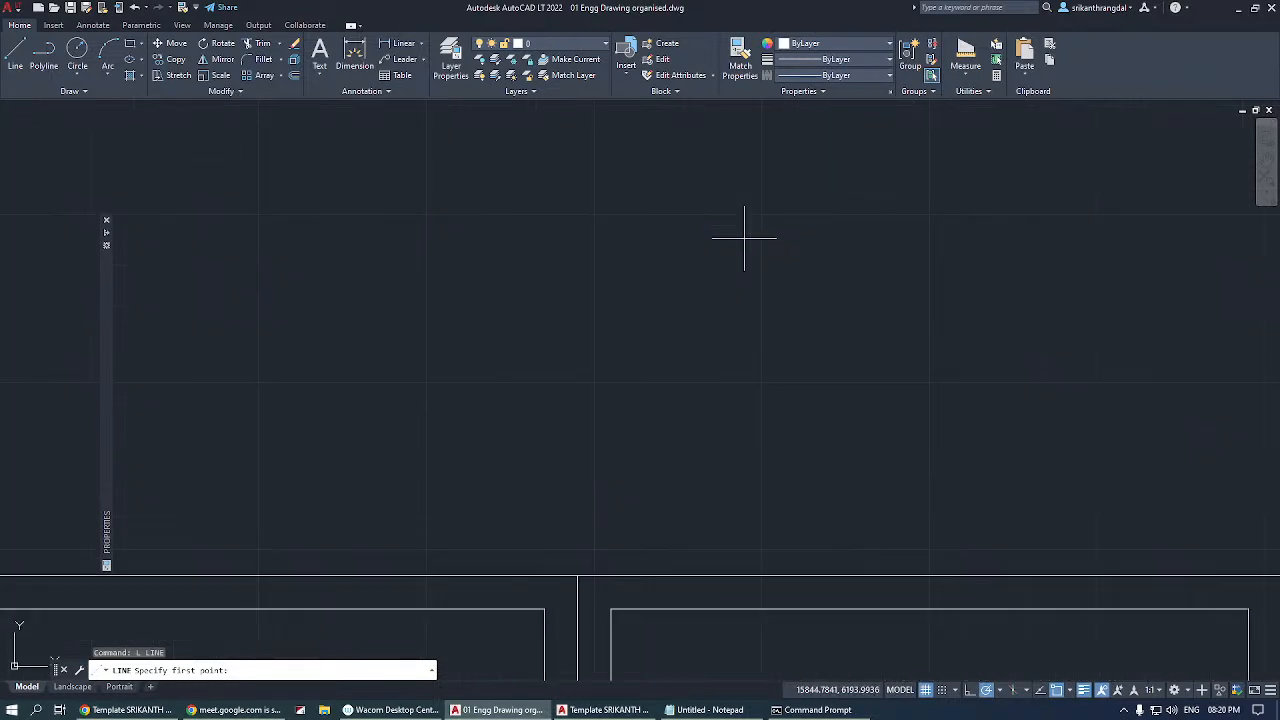
pyautogui.click(684, 444)
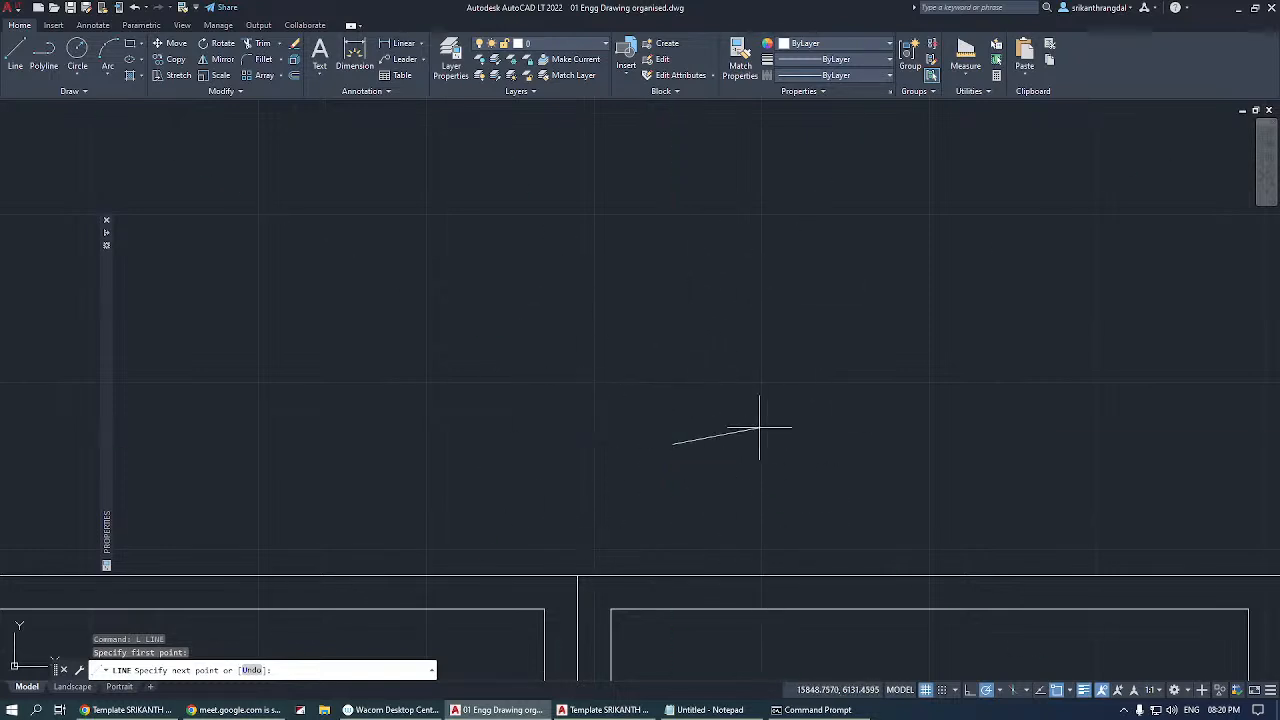
# Preview the line with polar tracking at 45-degree increments, switch it to 10, 20, 30, 40 degrees, and cancel the line.
pyautogui.click(999, 690)
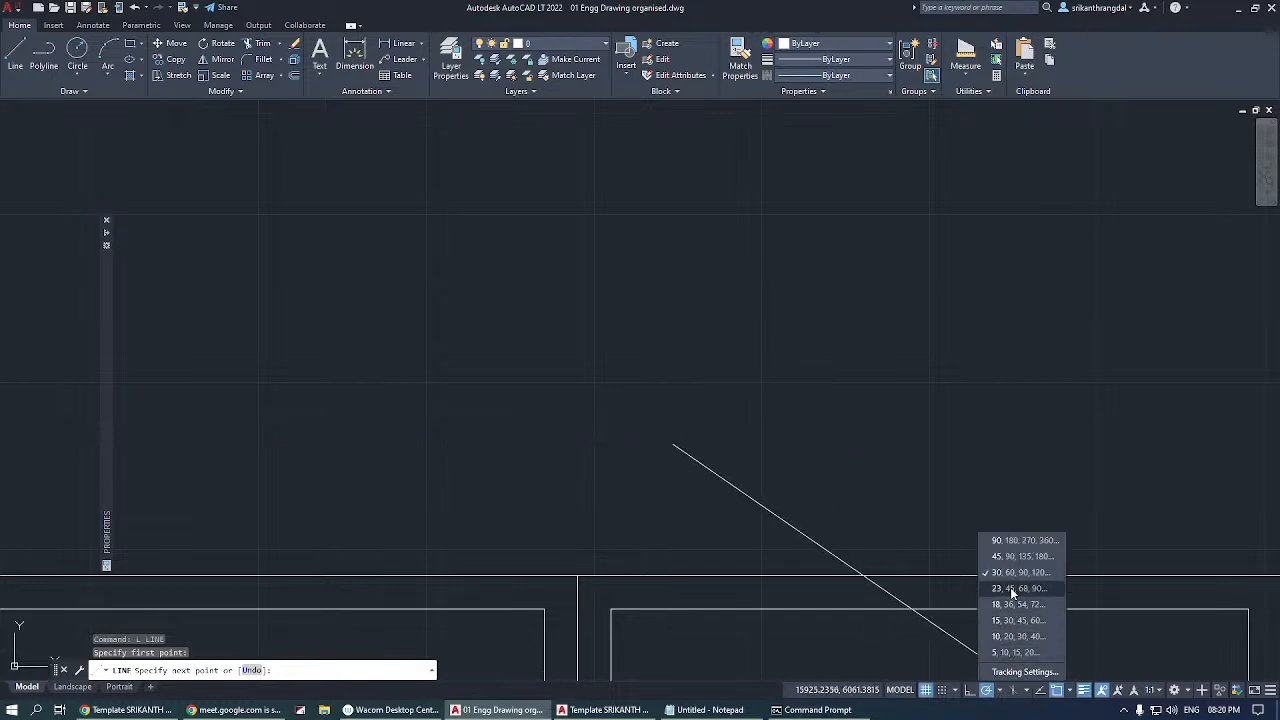
pyautogui.click(1005, 555)
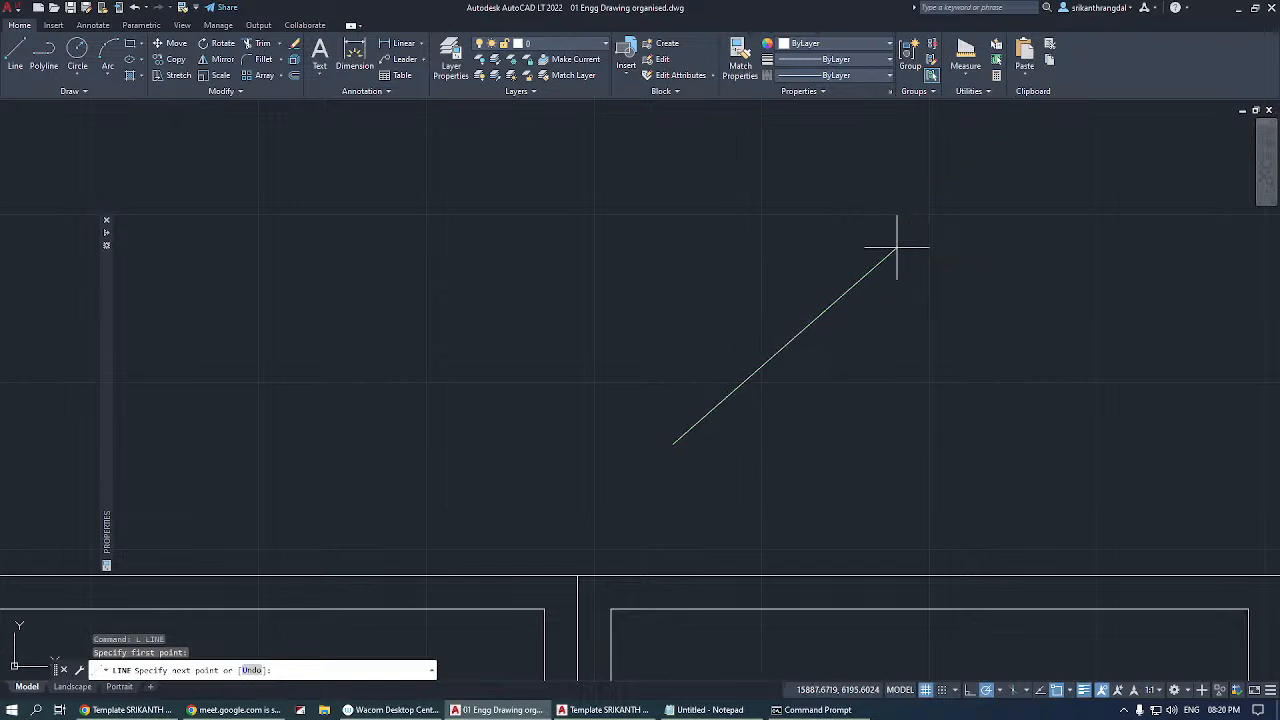
pyautogui.click(999, 690)
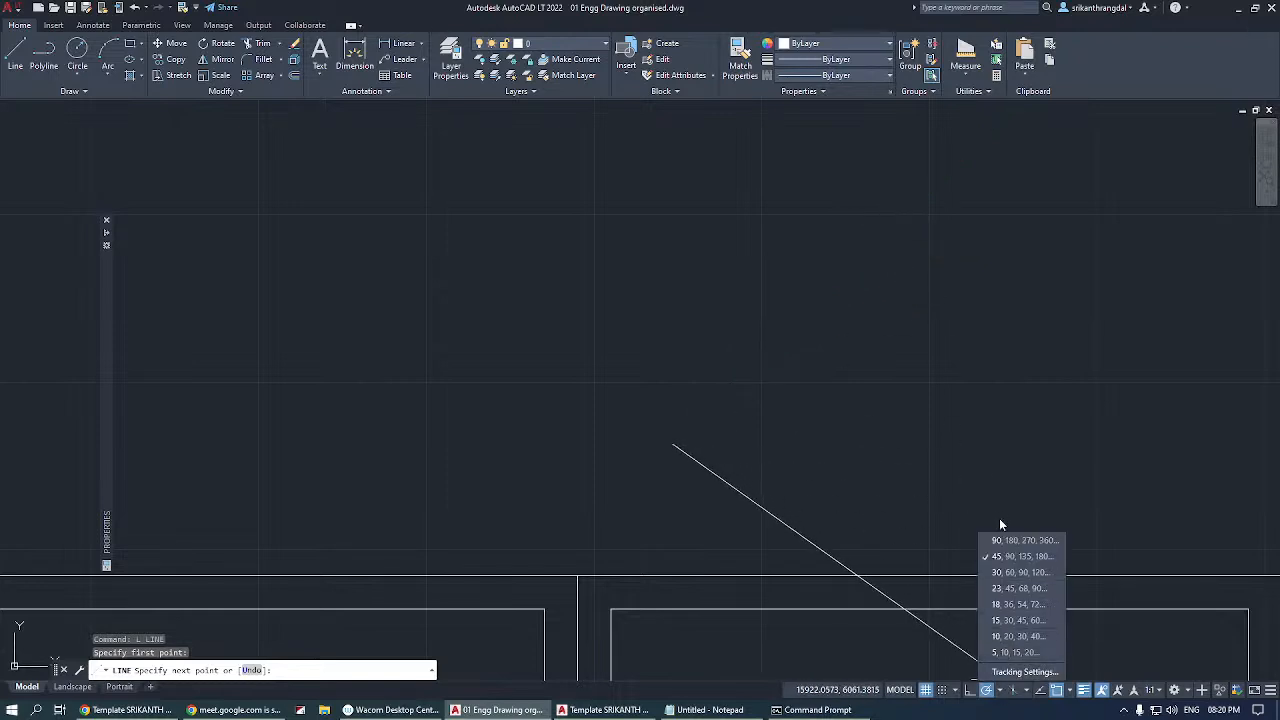
pyautogui.click(1012, 636)
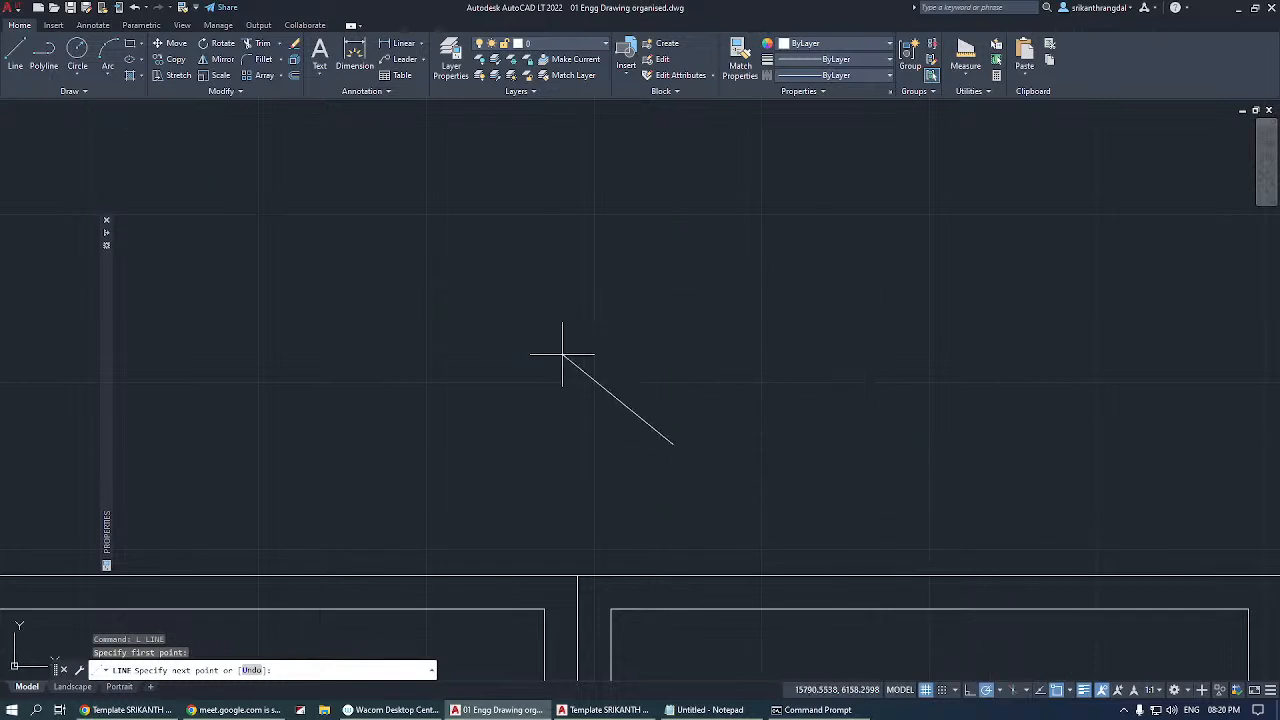
pyautogui.press('Escape')
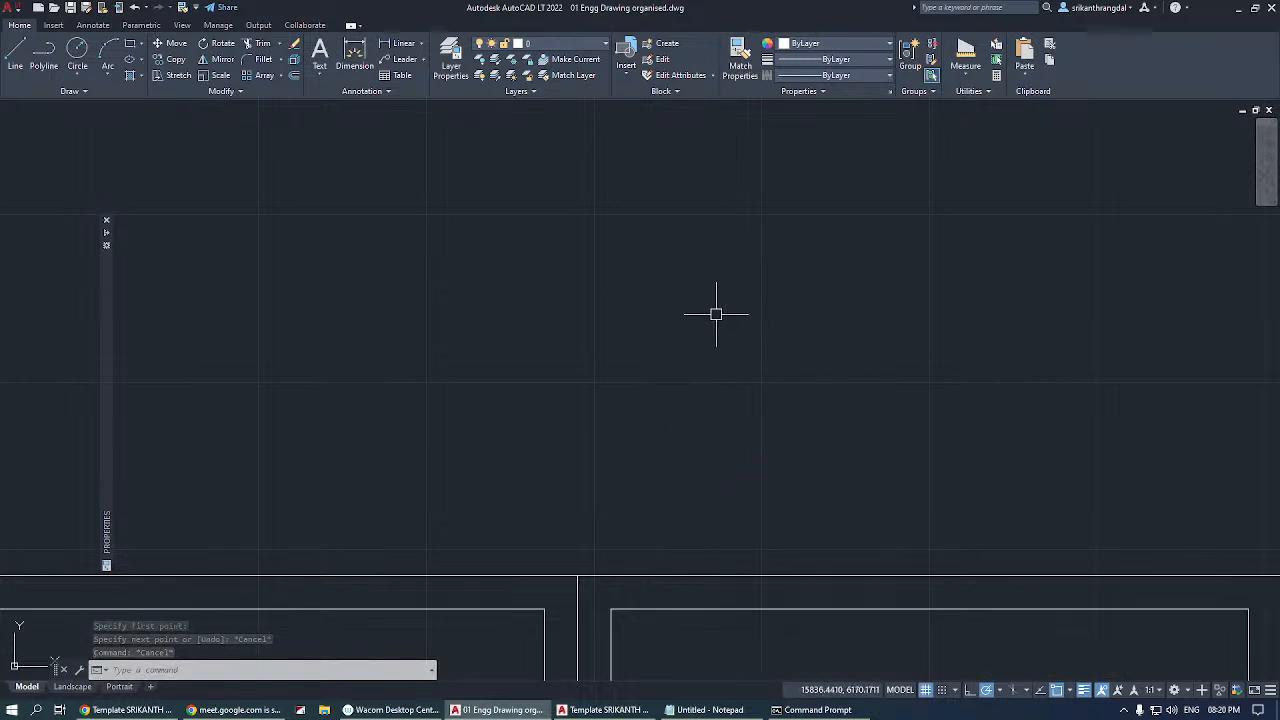
# With polar tracking, draw a horizontal segment followed by a vertical upward segment in the empty space above the sheets.
pyautogui.scroll(-2, 926, 260)
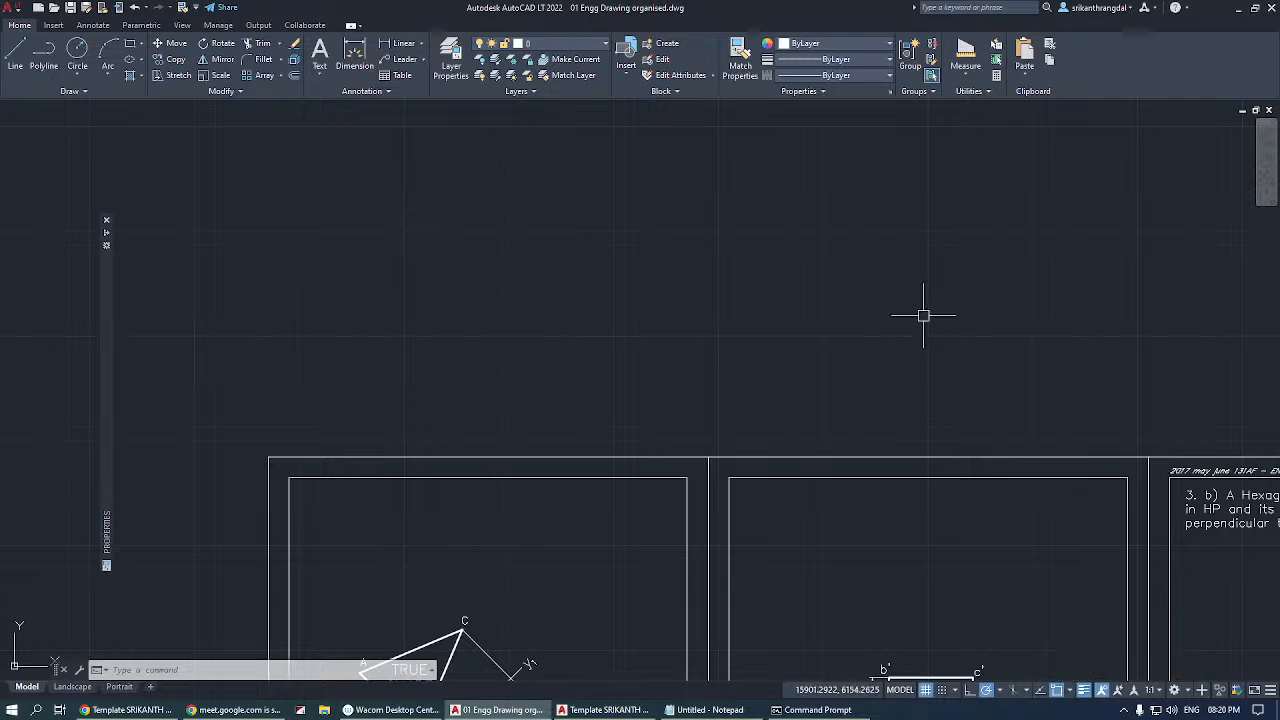
pyautogui.scroll(-2, 900, 340)
pyautogui.scroll(2, 907, 435)
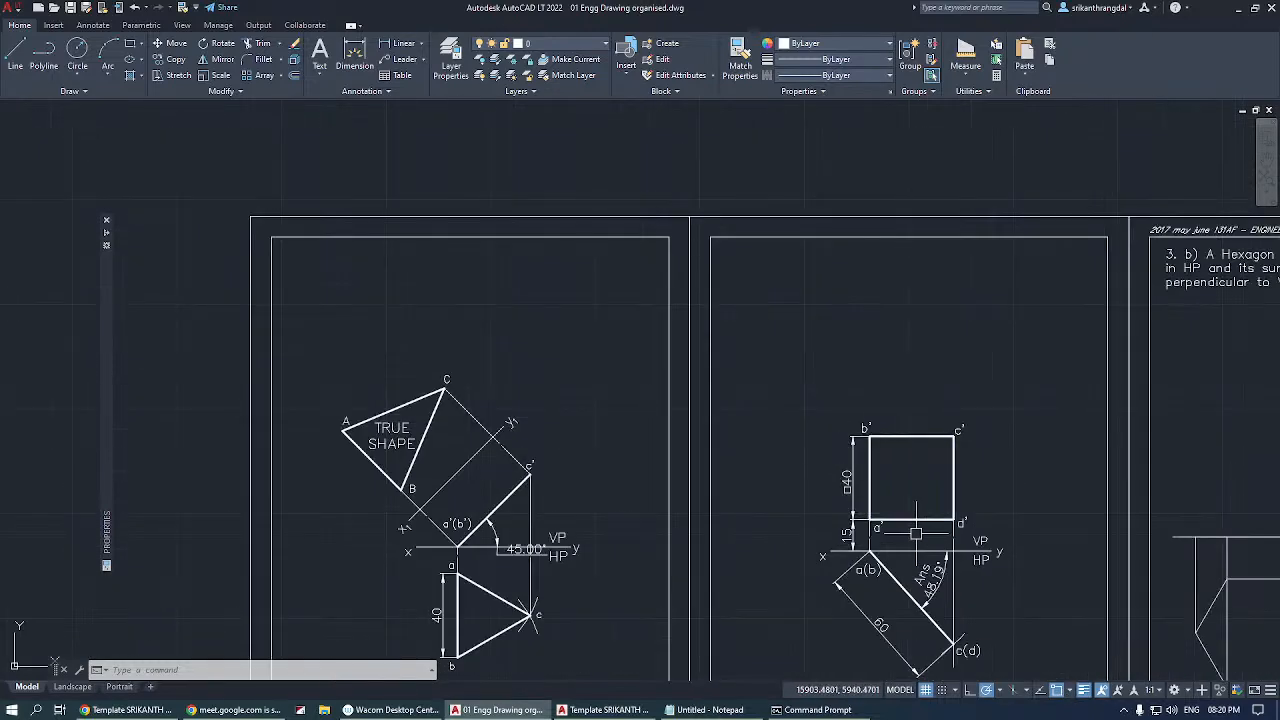
pyautogui.write('l')
pyautogui.press('Return')
pyautogui.scroll(-4, 724, 543)
pyautogui.click(611, 296)
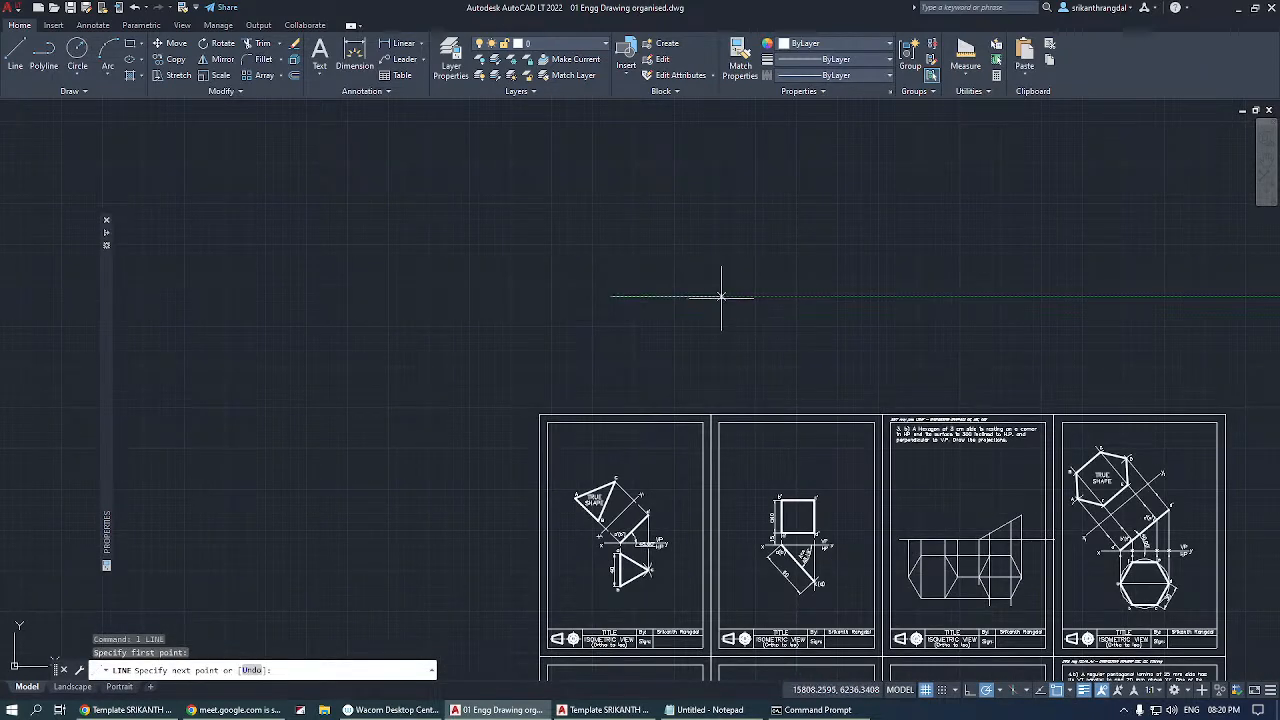
pyautogui.click(721, 296)
pyautogui.click(721, 207)
pyautogui.press('Return')
# Turn off object snap and draw a slanted line downward to the right from the corner of the two segments.
pyautogui.scroll(5, 722, 299)
pyautogui.press('Return')
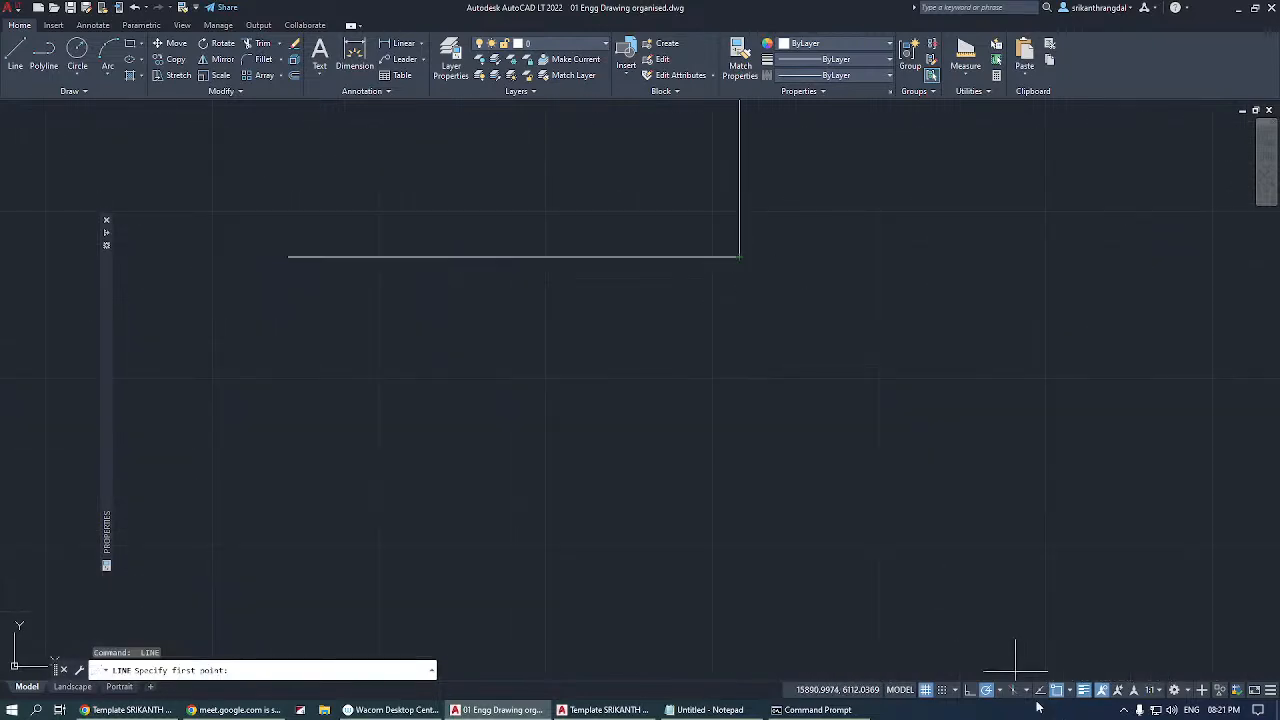
pyautogui.press('Escape')
pyautogui.press('Escape')
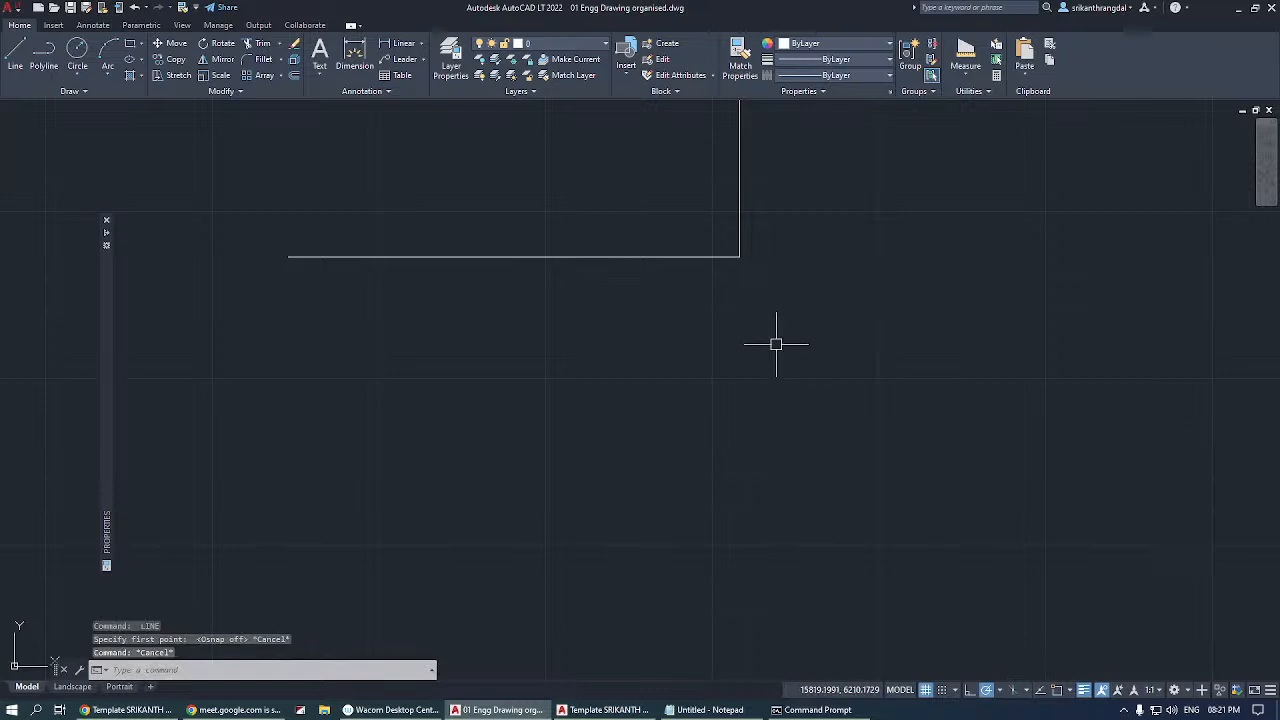
pyautogui.write('l')
pyautogui.press('Return')
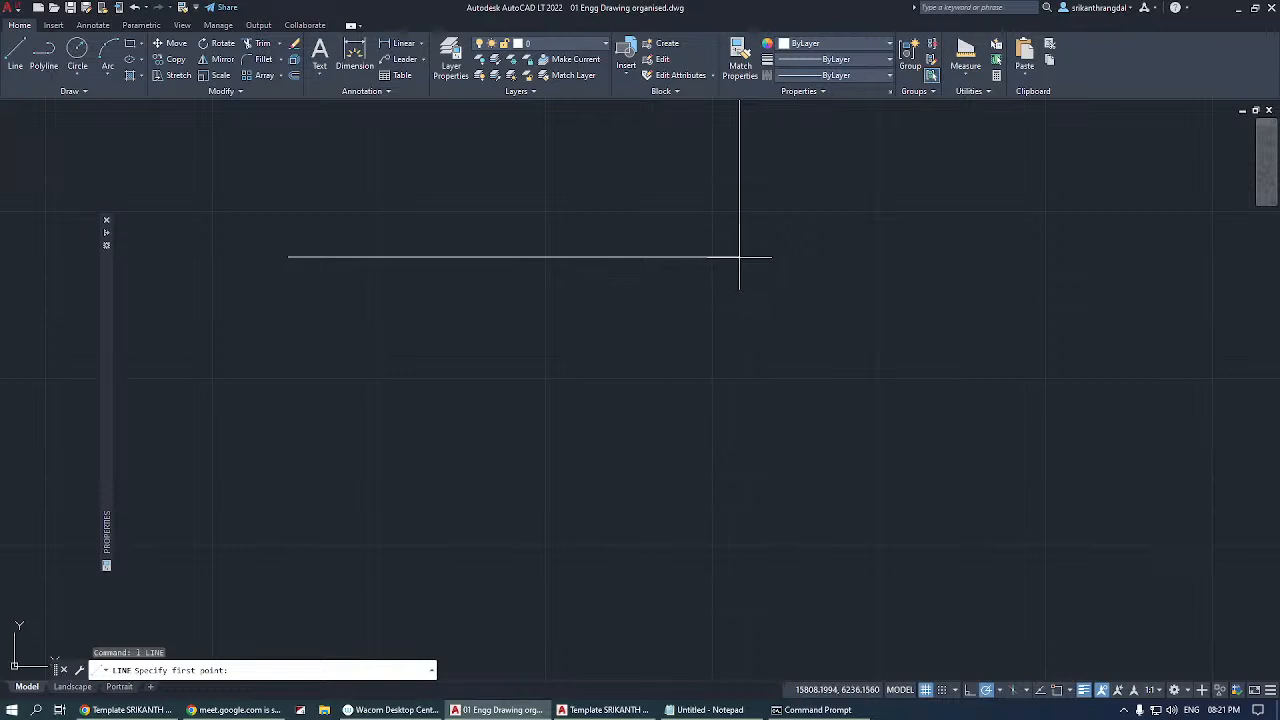
pyautogui.click(740, 257)
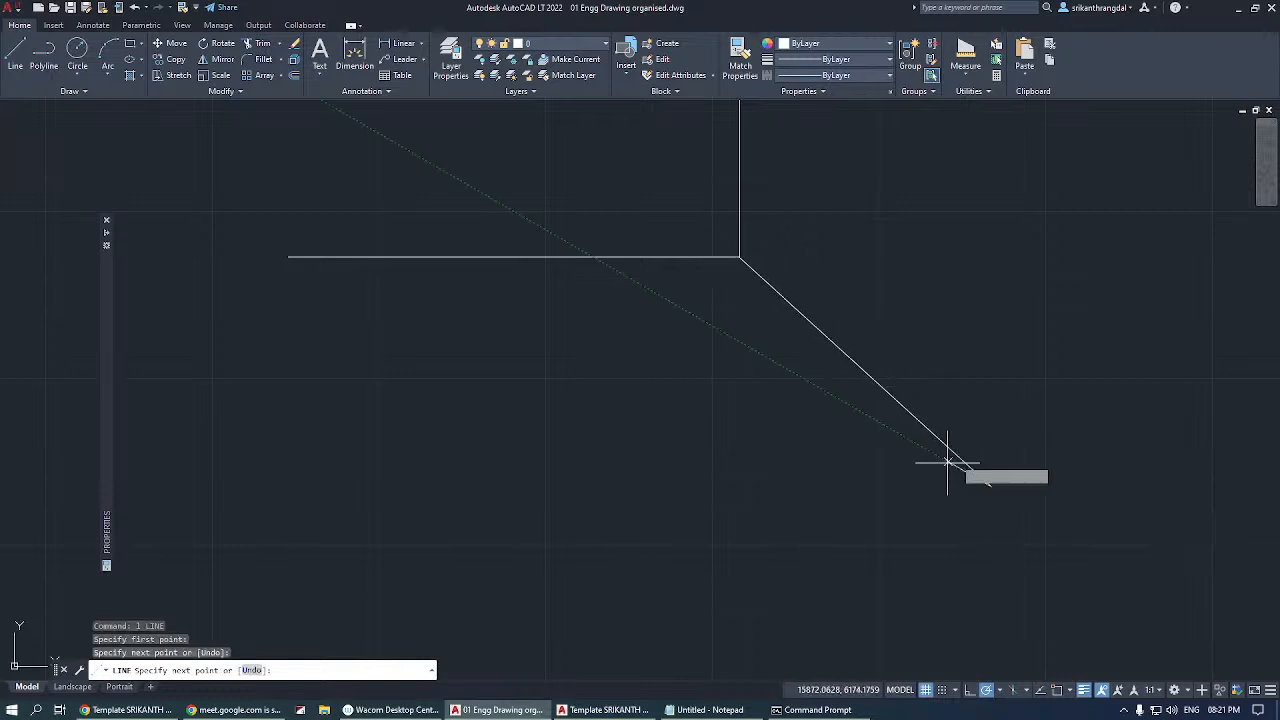
pyautogui.click(990, 486)
pyautogui.press('Return')
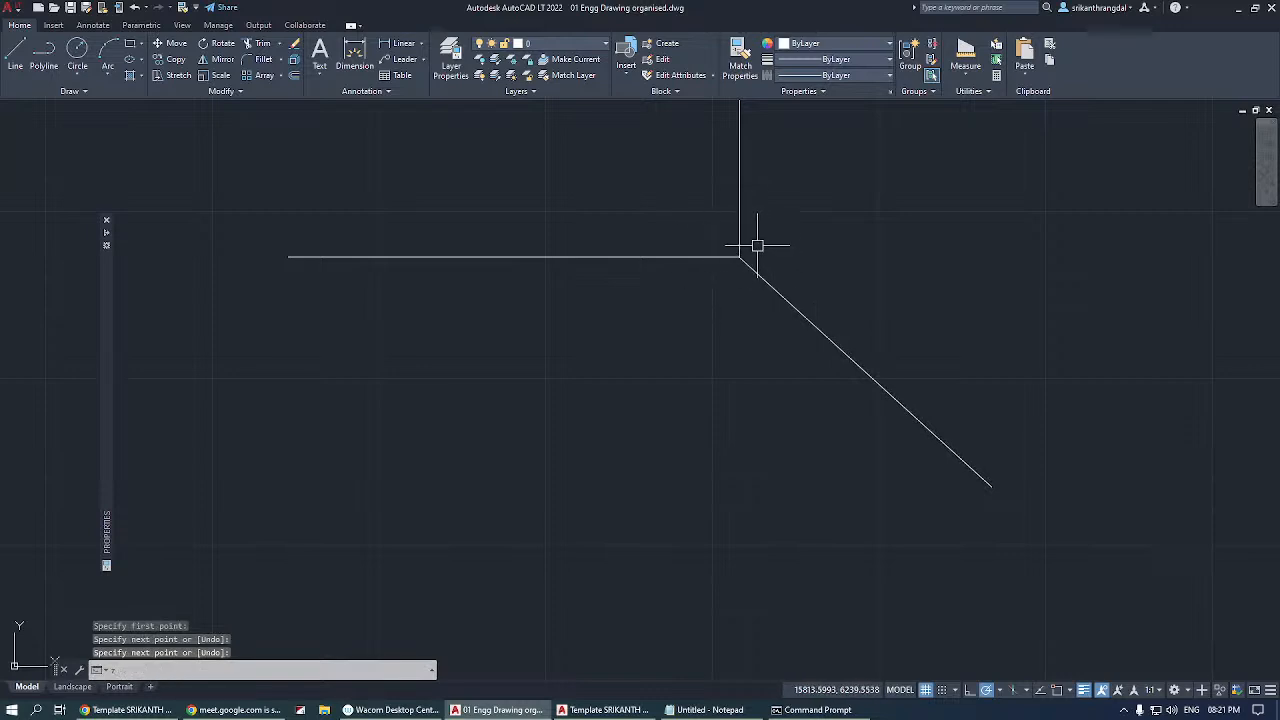
# Inspect a close-up of the corner to check whether the slanted line meets the two segments, and restore the previous view.
pyautogui.write('z')
pyautogui.press('Return')
pyautogui.click(757, 240)
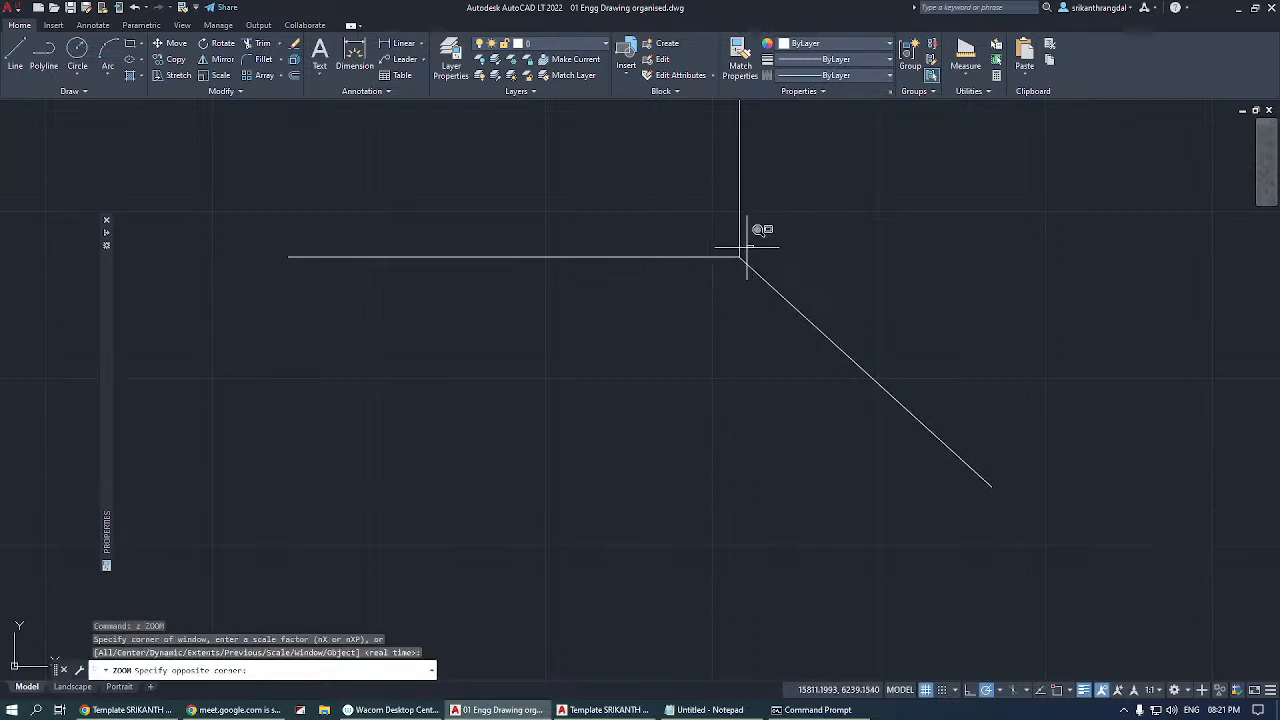
pyautogui.click(737, 246)
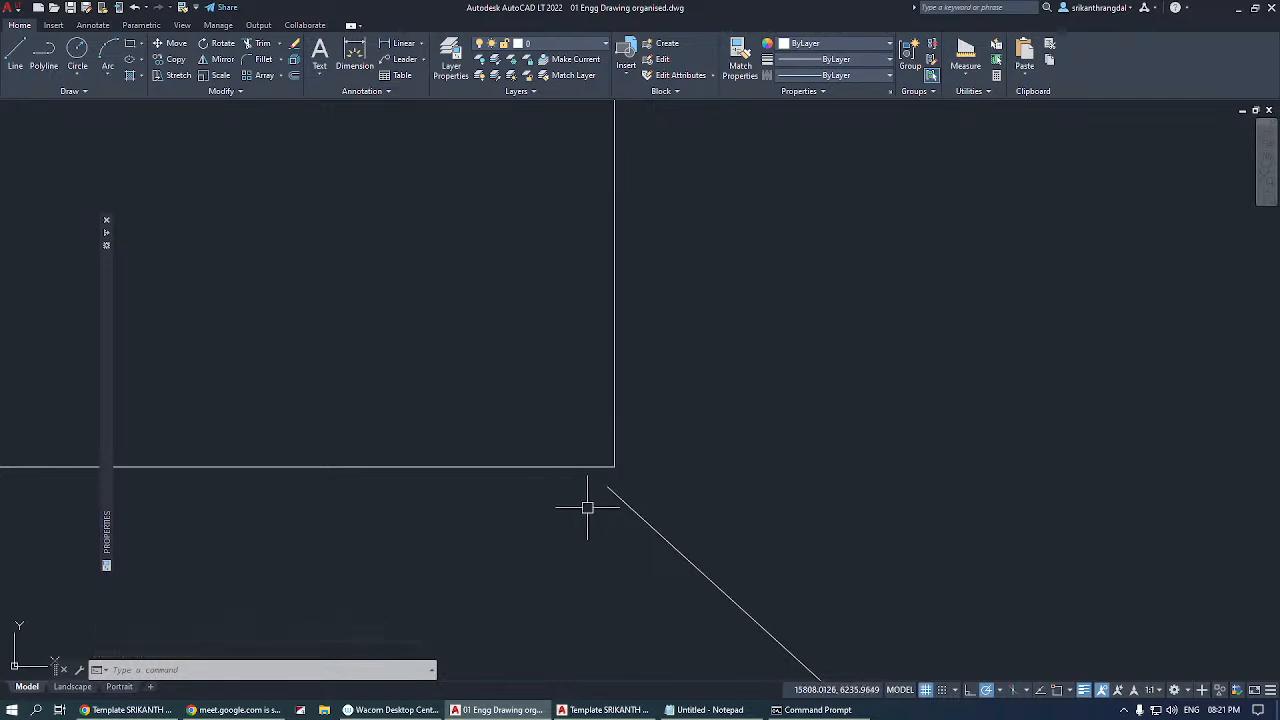
pyautogui.write('u')
pyautogui.press('Return')
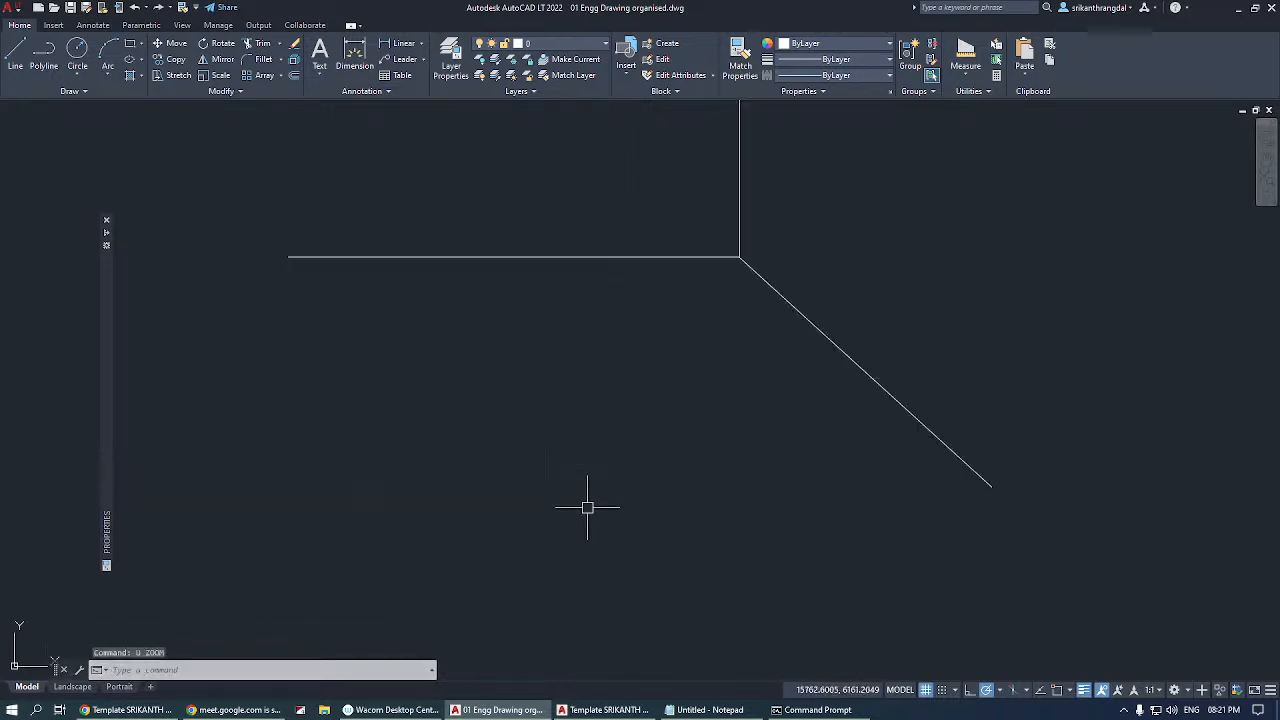
# Erase the slanted line below the corner and turn object snap on.
pyautogui.click(910, 335)
pyautogui.click(880, 366)
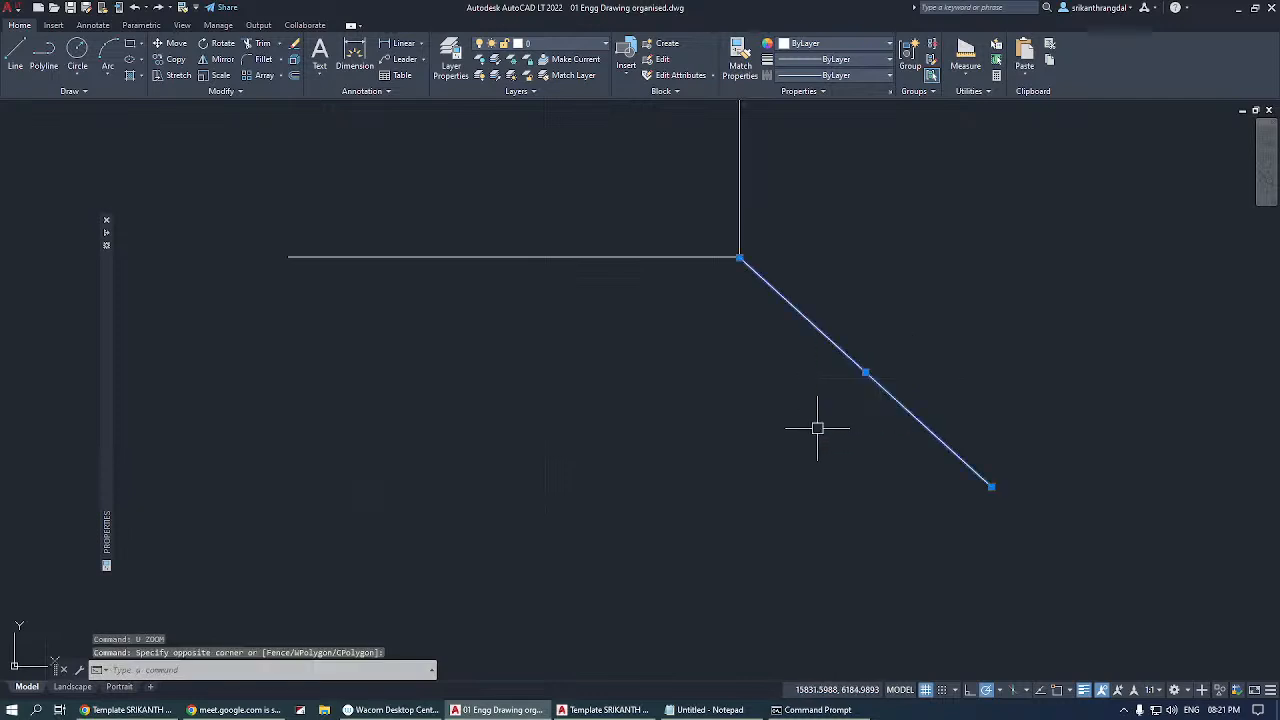
pyautogui.press('Delete')
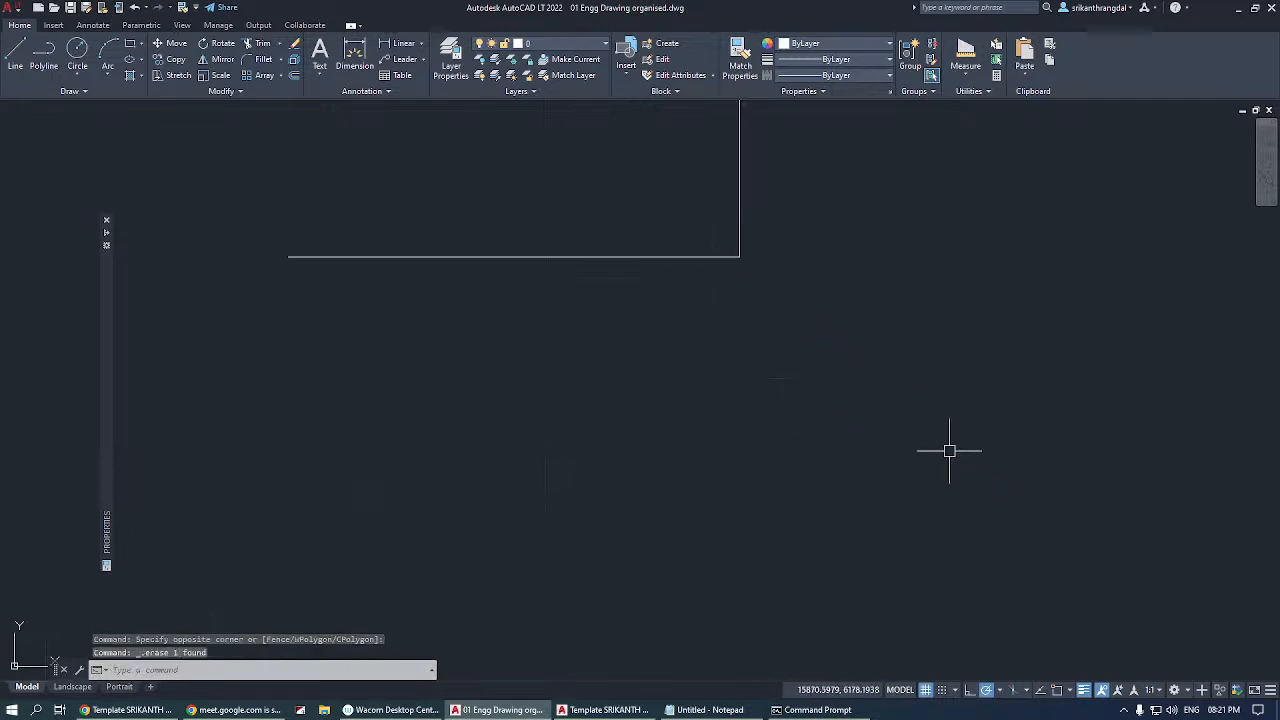
pyautogui.click(1057, 689)
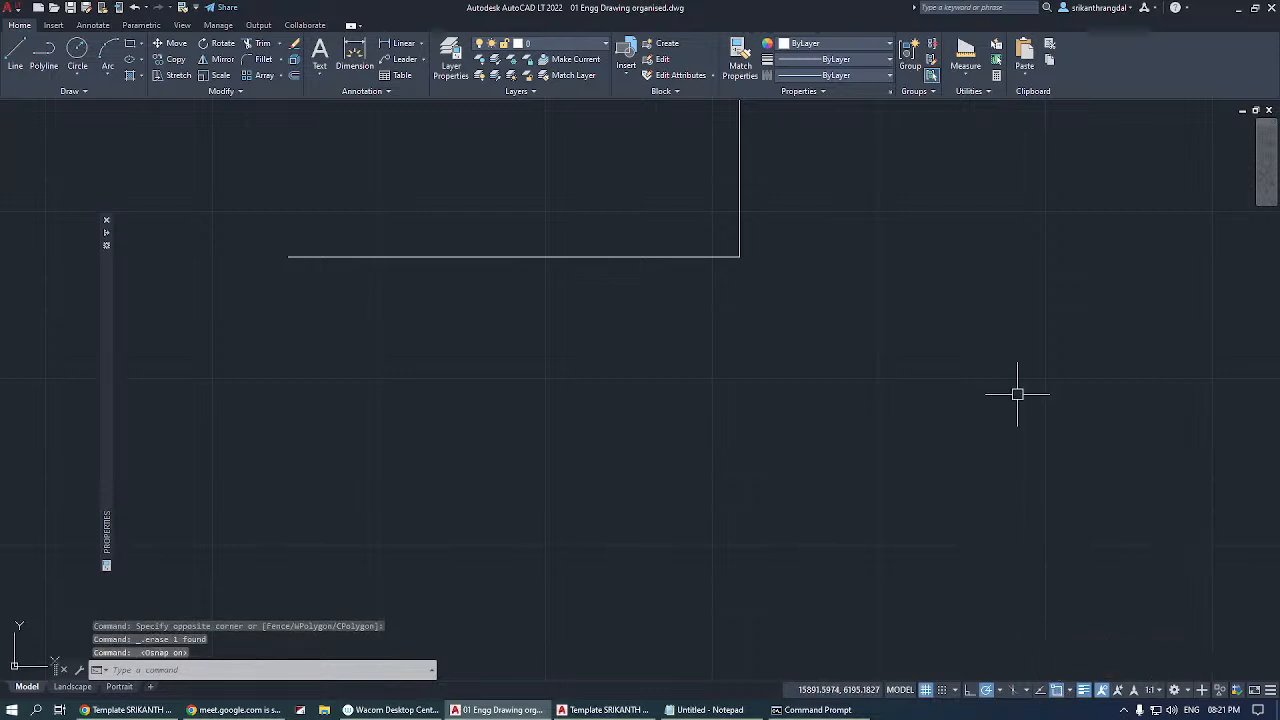
# Draw a slanted line downward to the right, snapping its start to the endpoint where the two segments meet.
pyautogui.write('l')
pyautogui.press('Return')
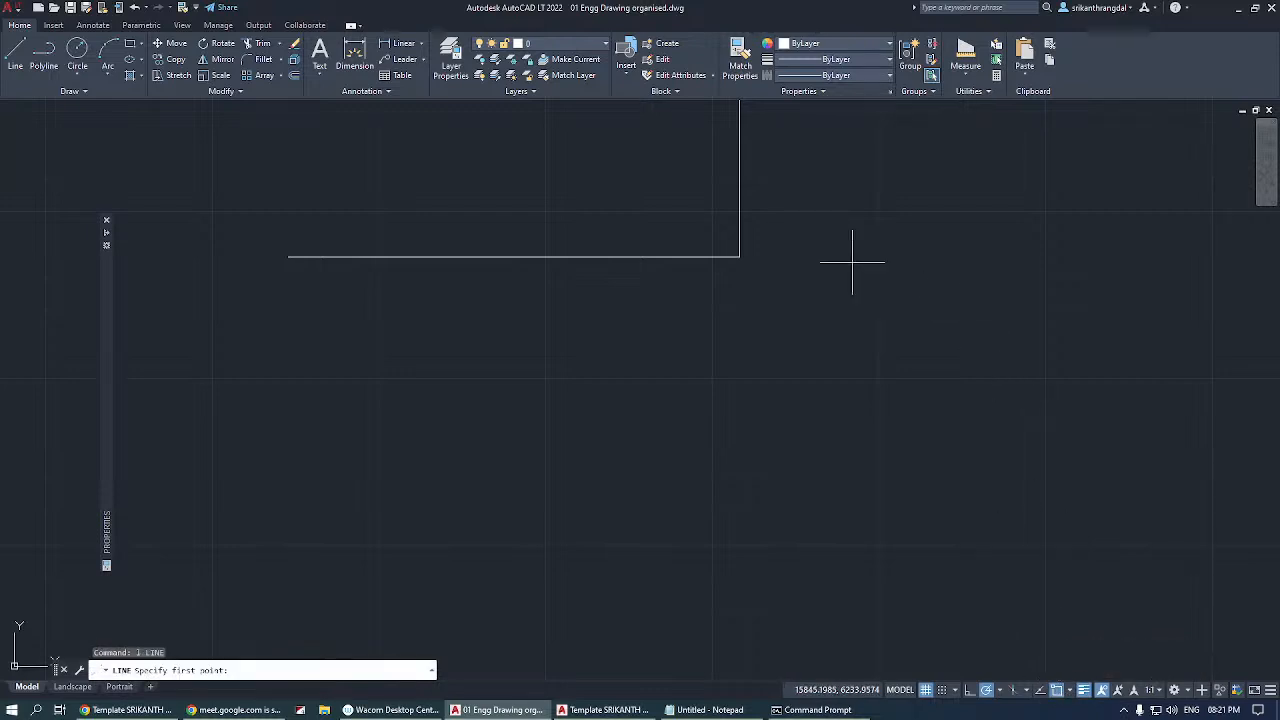
pyautogui.click(739, 256)
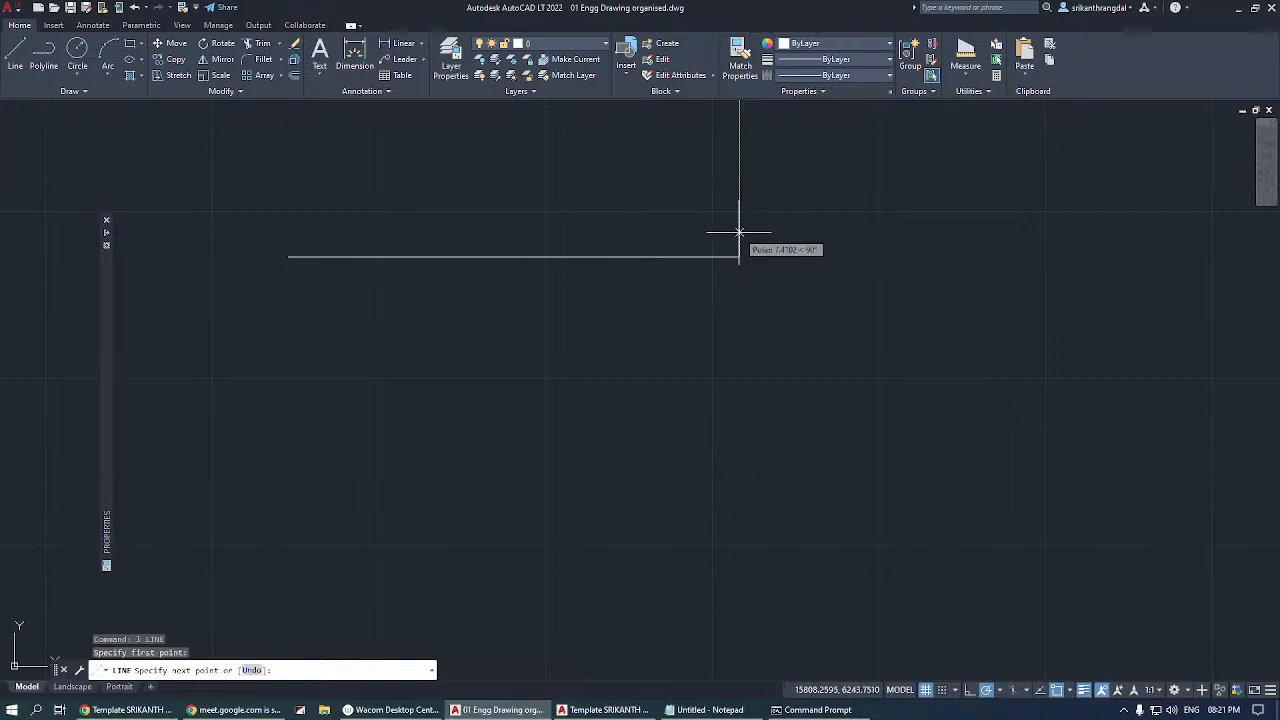
pyautogui.click(1074, 577)
pyautogui.press('Return')
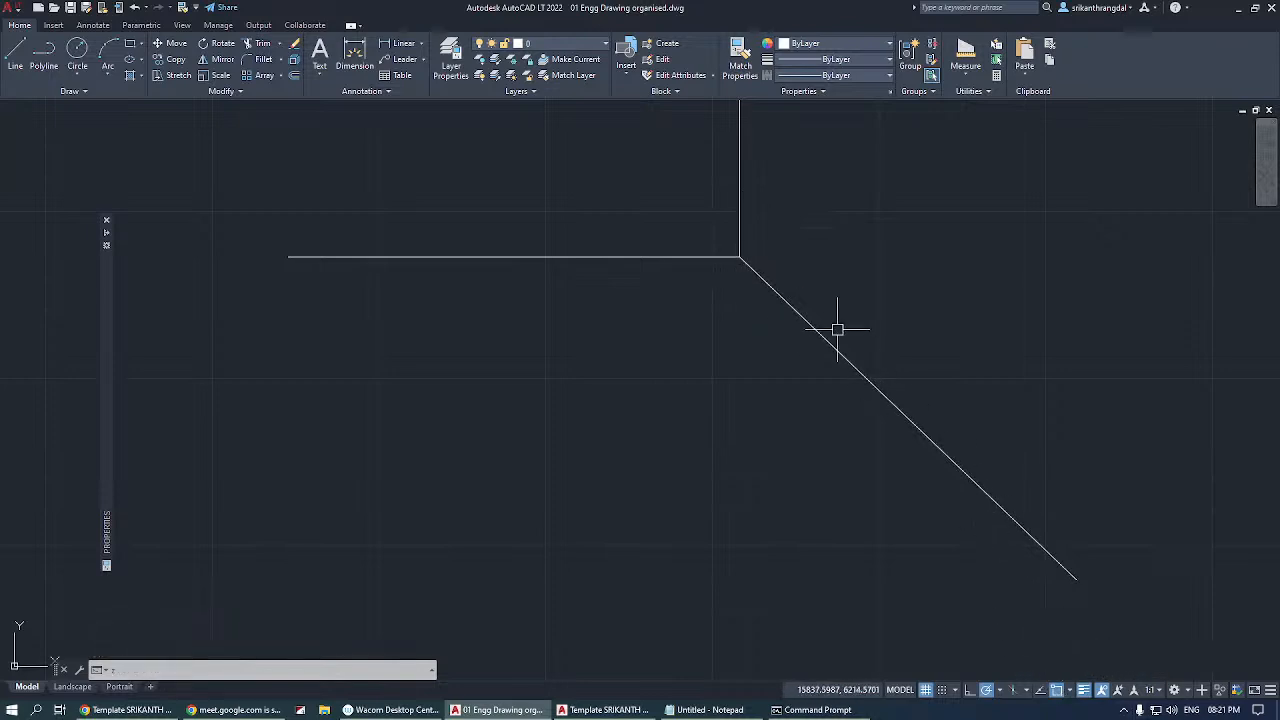
# Inspect the corner at increasing magnification to check how the snapped line meets the segments, and restore the earlier view.
pyautogui.write('z')
pyautogui.press('Return')
pyautogui.click(735, 248)
pyautogui.click(749, 262)
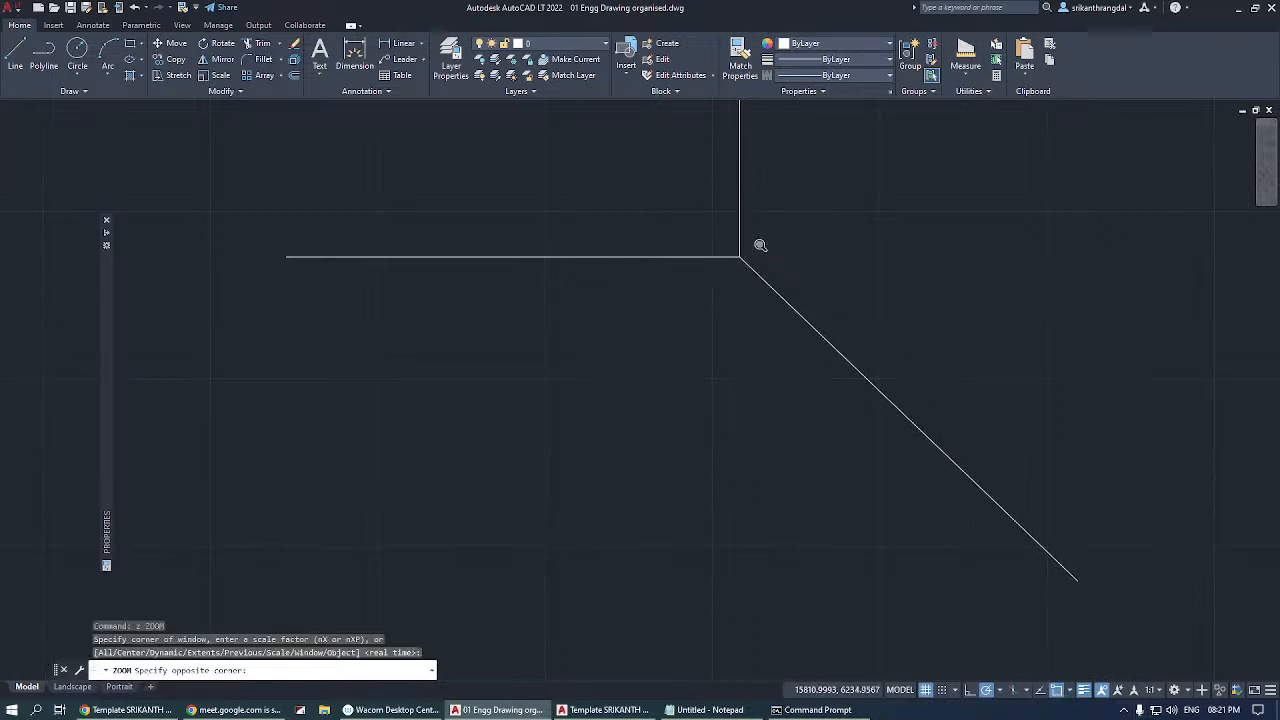
pyautogui.press('Return')
pyautogui.click(557, 491)
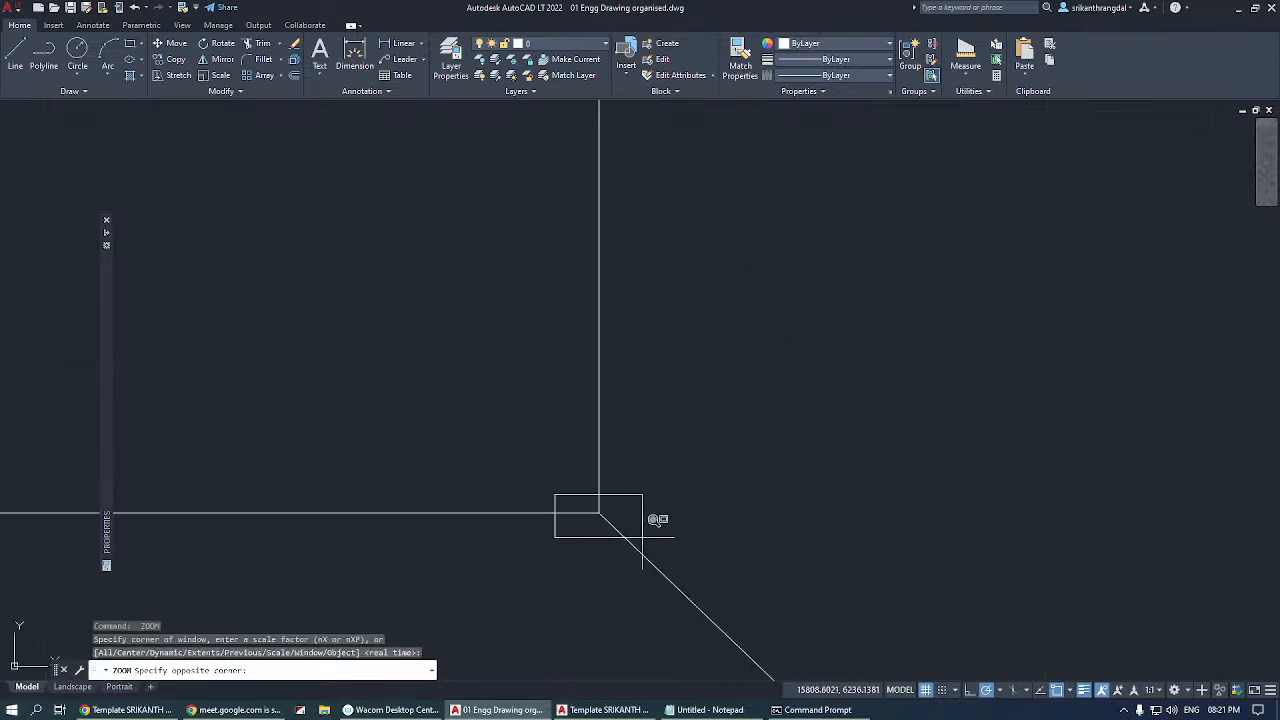
pyautogui.click(657, 524)
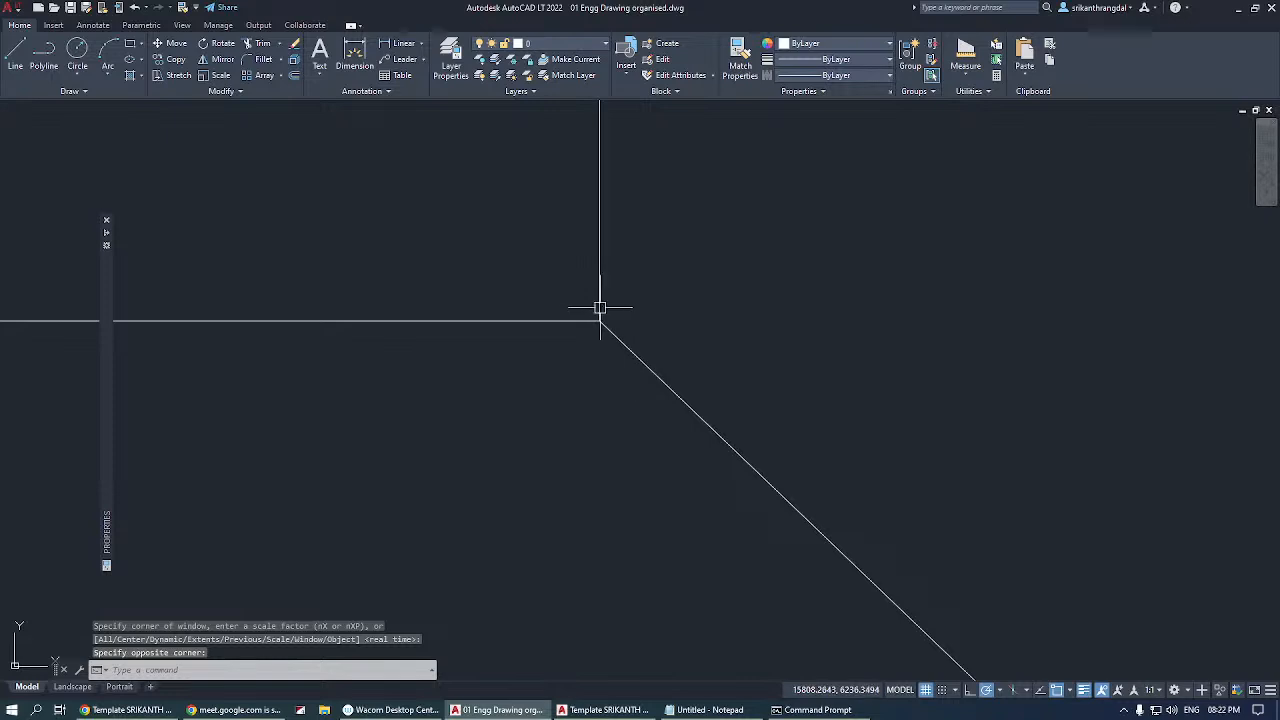
pyautogui.write('u')
pyautogui.press('Return')
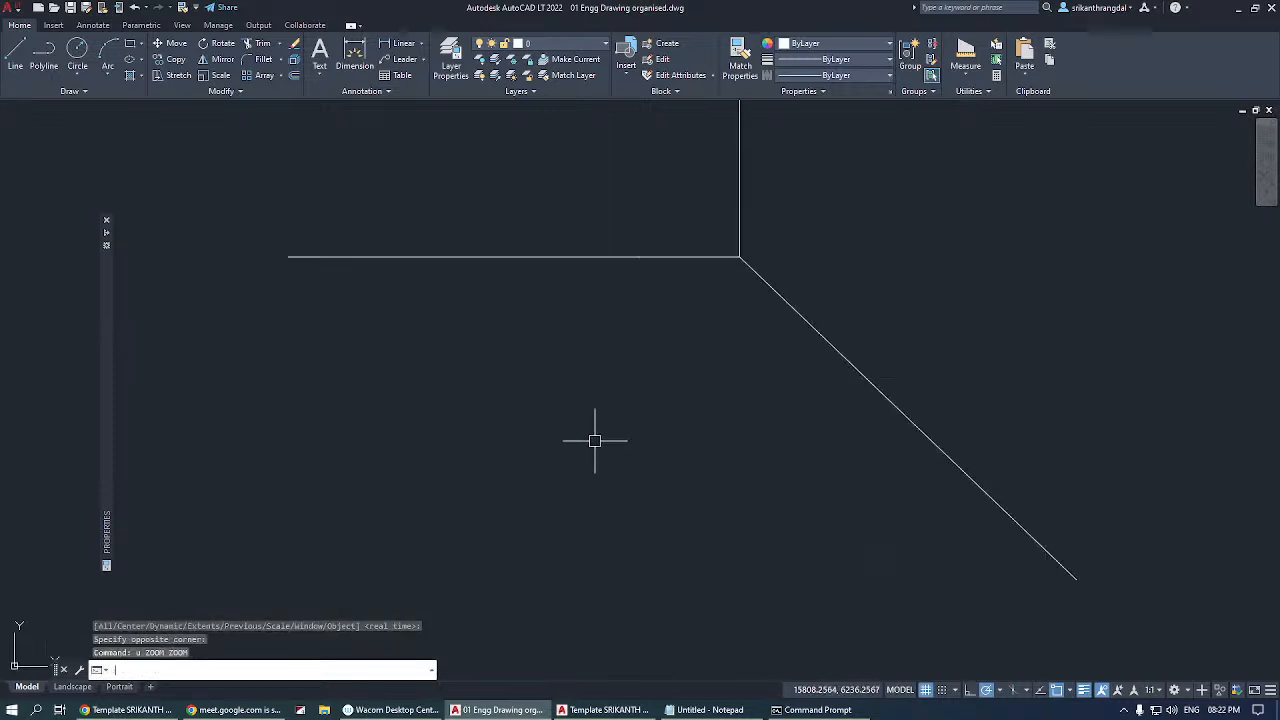
# Erase the snapped slanted line and review the list of available object snap modes without changing any.
pyautogui.click(785, 301)
pyautogui.click(781, 363)
pyautogui.press('Delete')
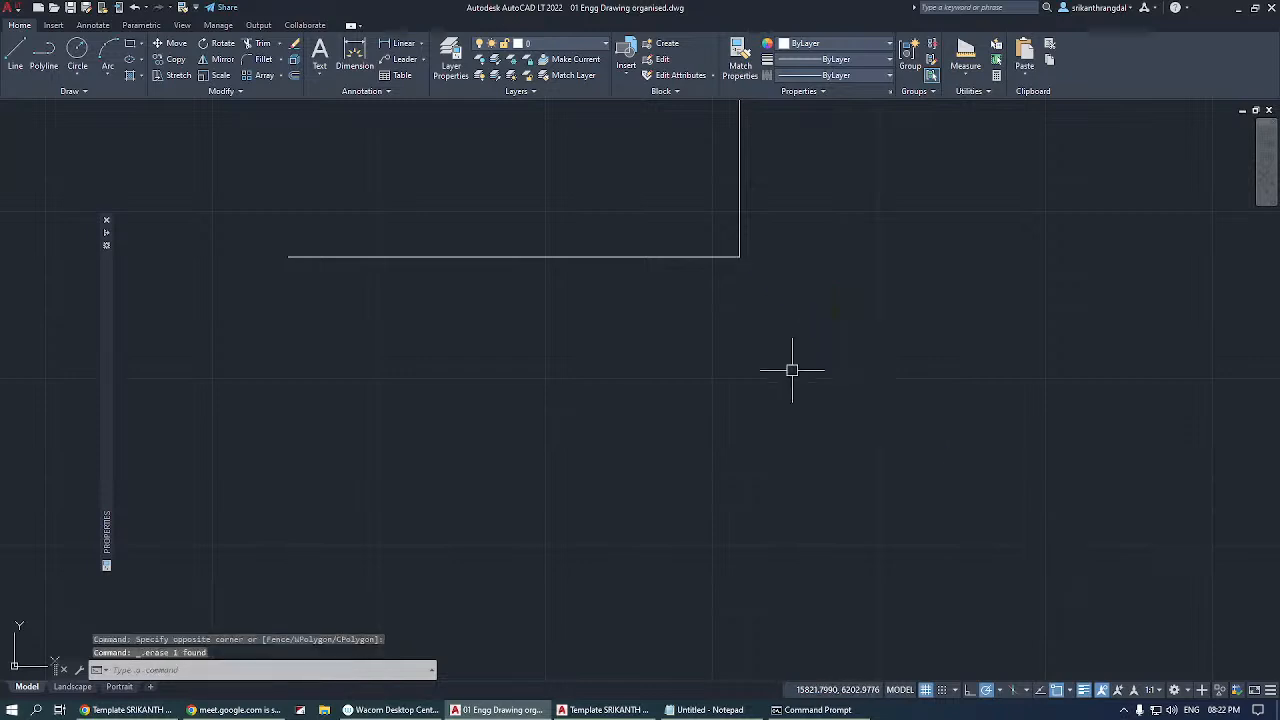
pyautogui.click(1070, 691)
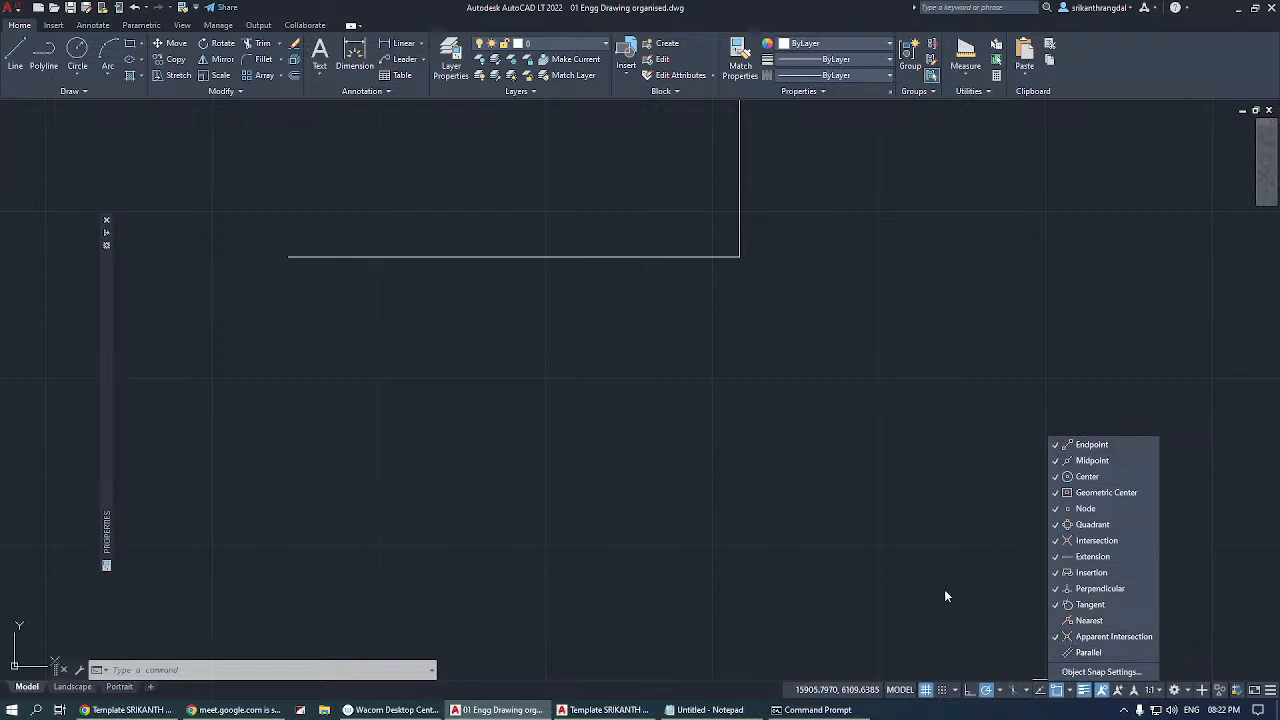
pyautogui.click(767, 405)
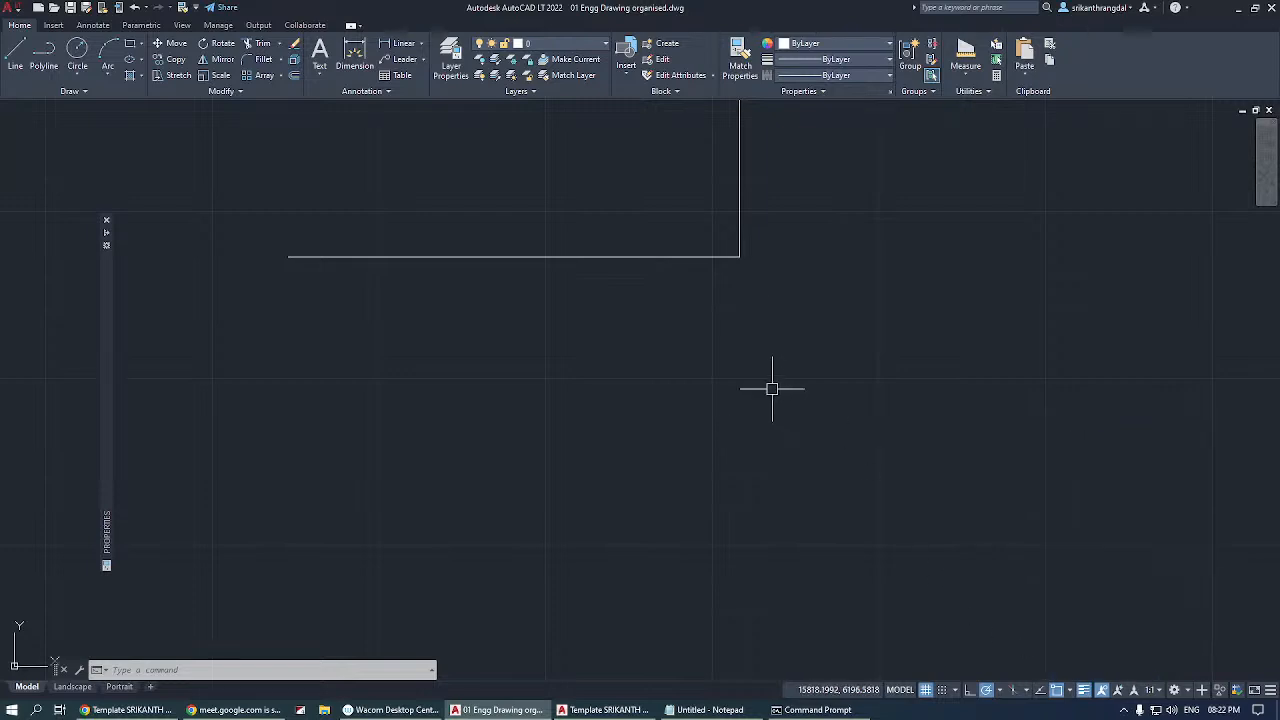
# Erase the remaining horizontal and vertical segments from the empty space above the sheets.
pyautogui.click(784, 180)
pyautogui.click(706, 290)
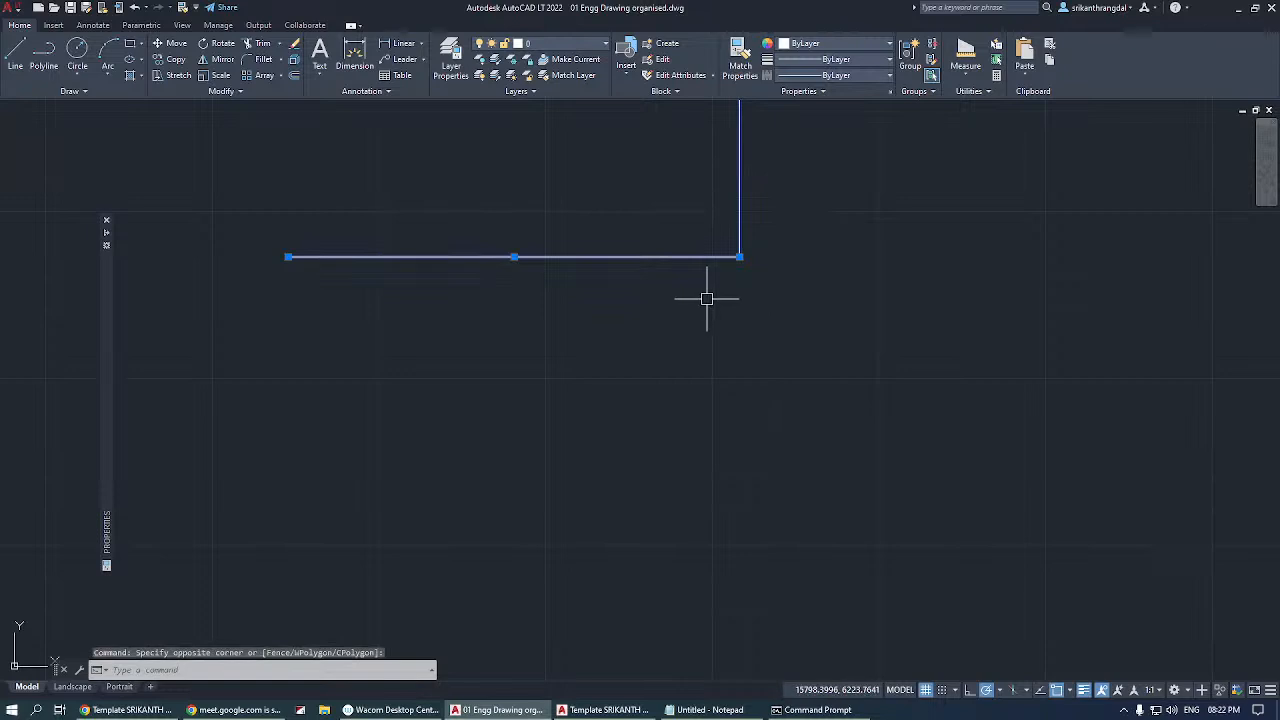
pyautogui.press('Delete')
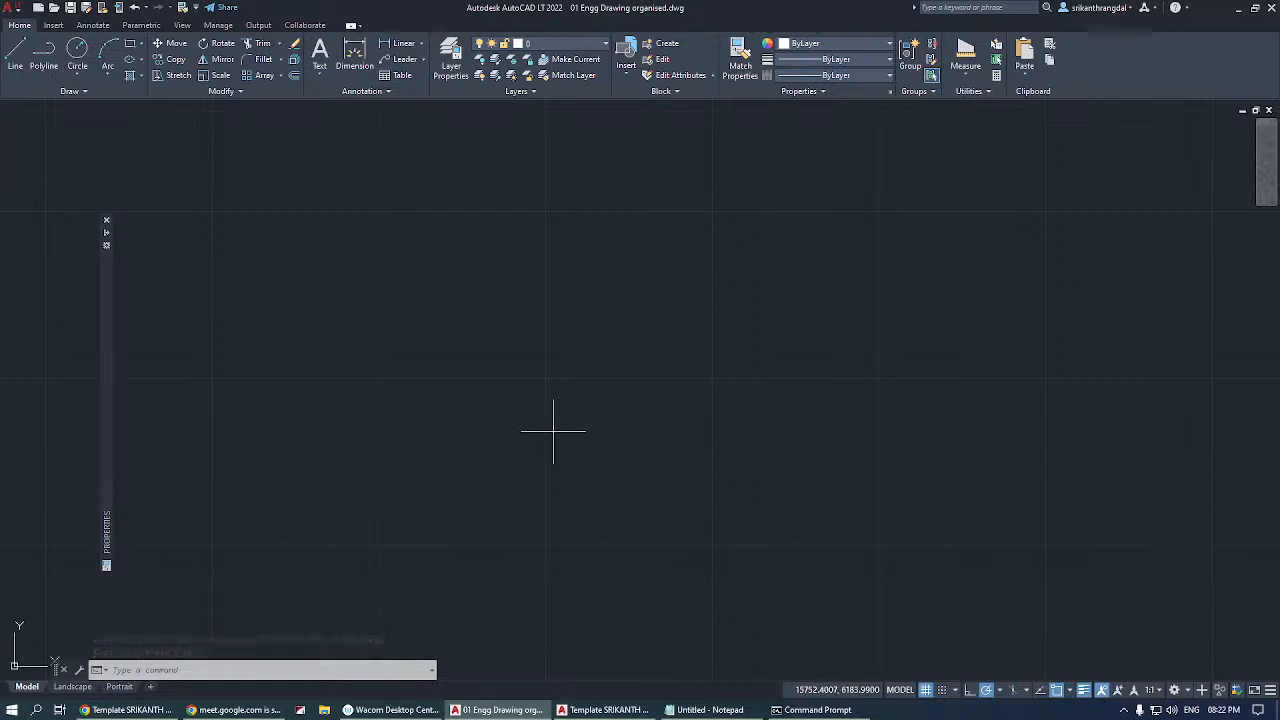
pyautogui.click(655, 478)
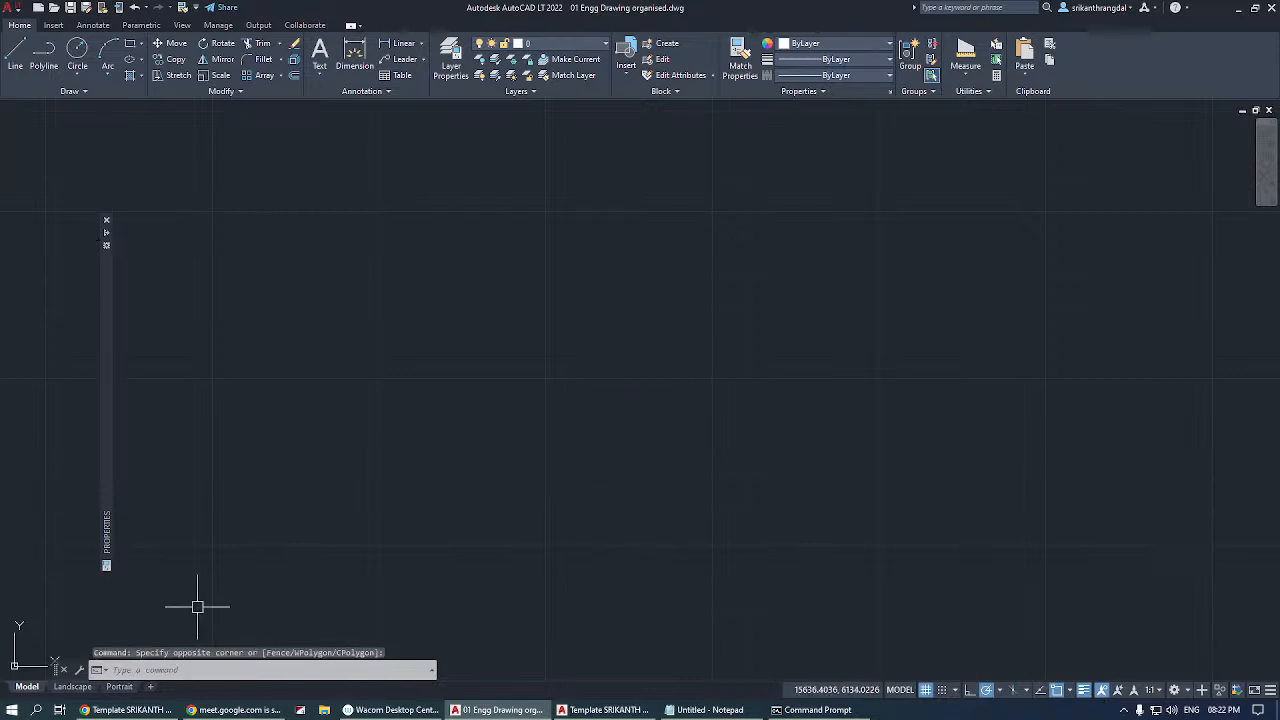
# Move the coordinate system origin into the empty space beside the sheet with the true-shape triangle.
pyautogui.scroll(-5, 620, 354)
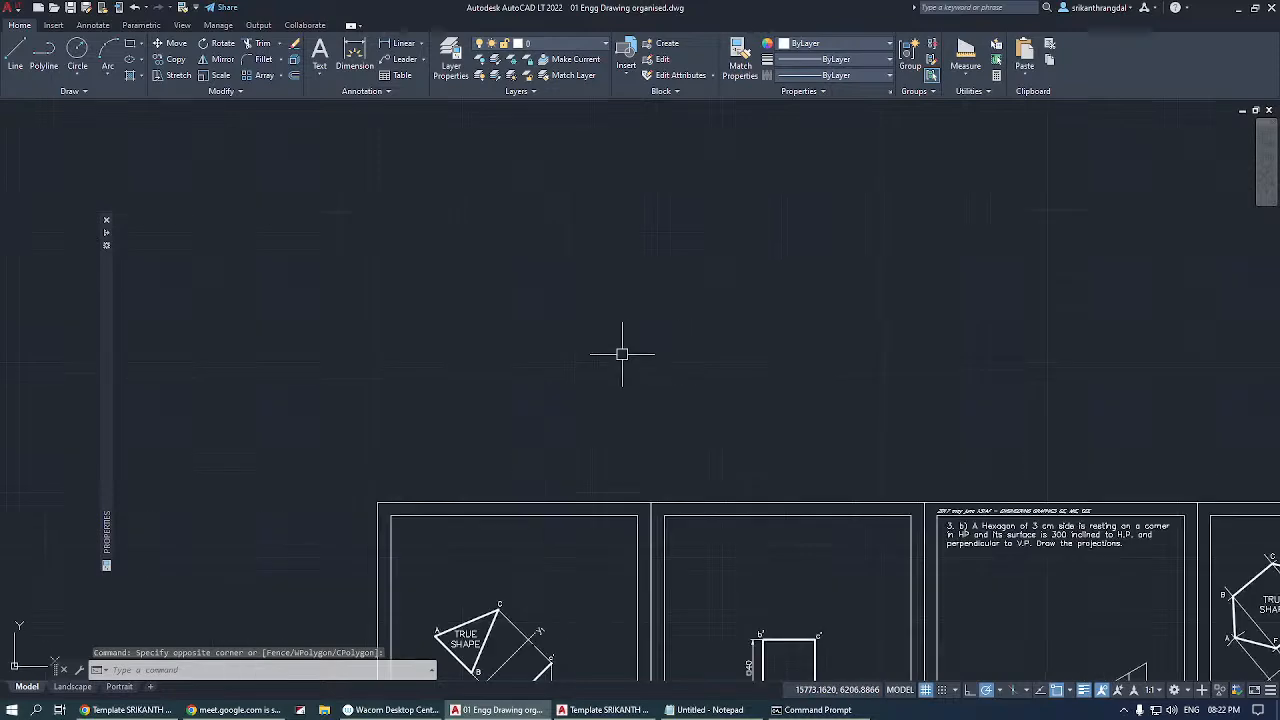
pyautogui.scroll(6, 800, 600)
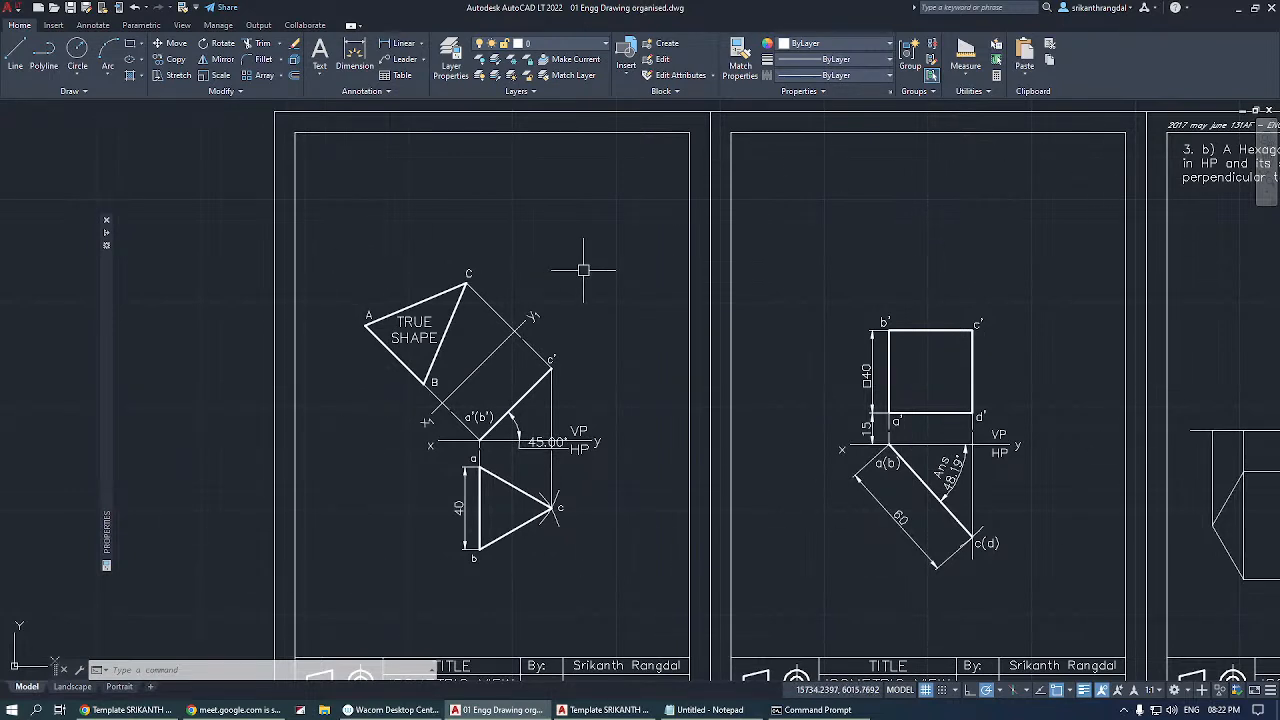
pyautogui.click(14, 666)
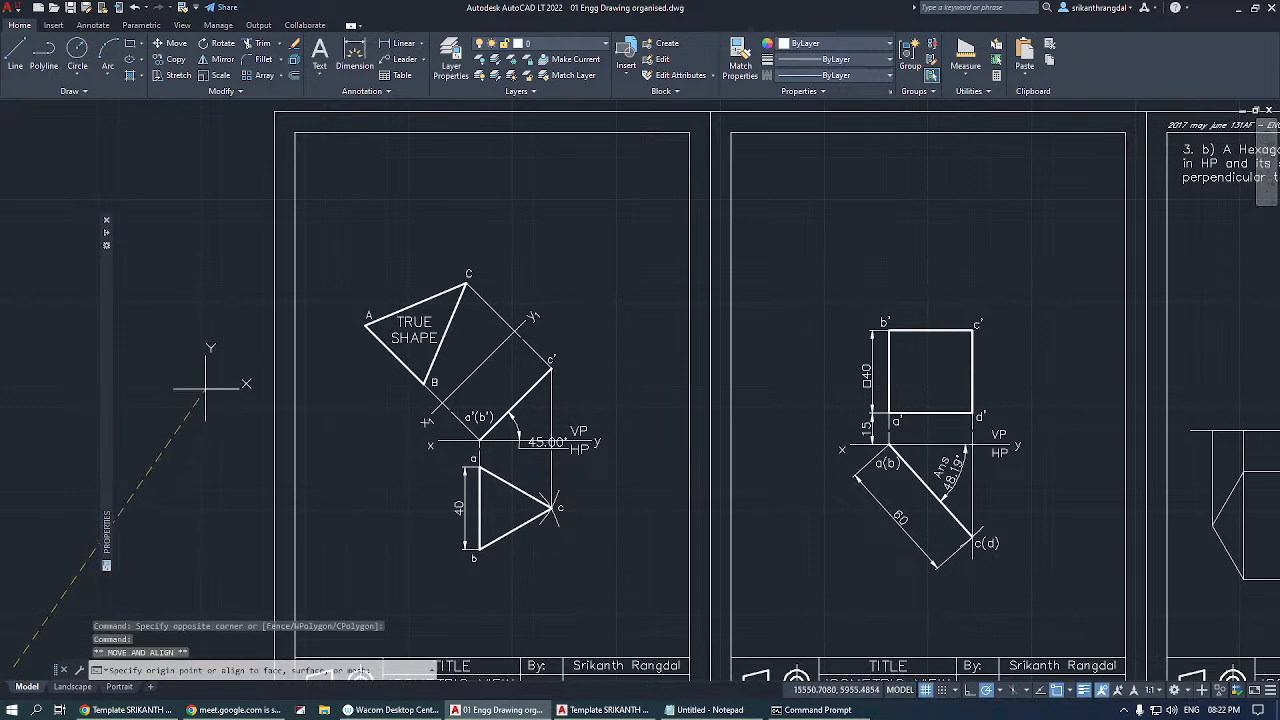
pyautogui.scroll(4, 200, 398)
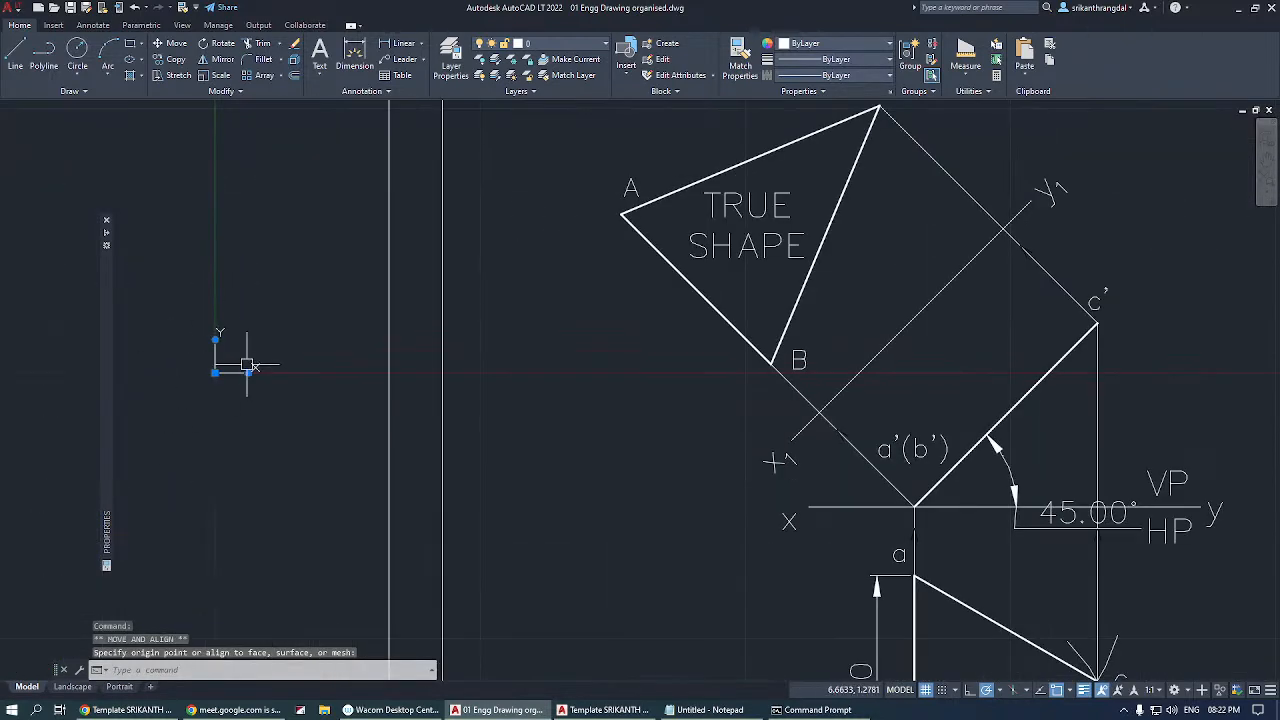
pyautogui.press('Escape')
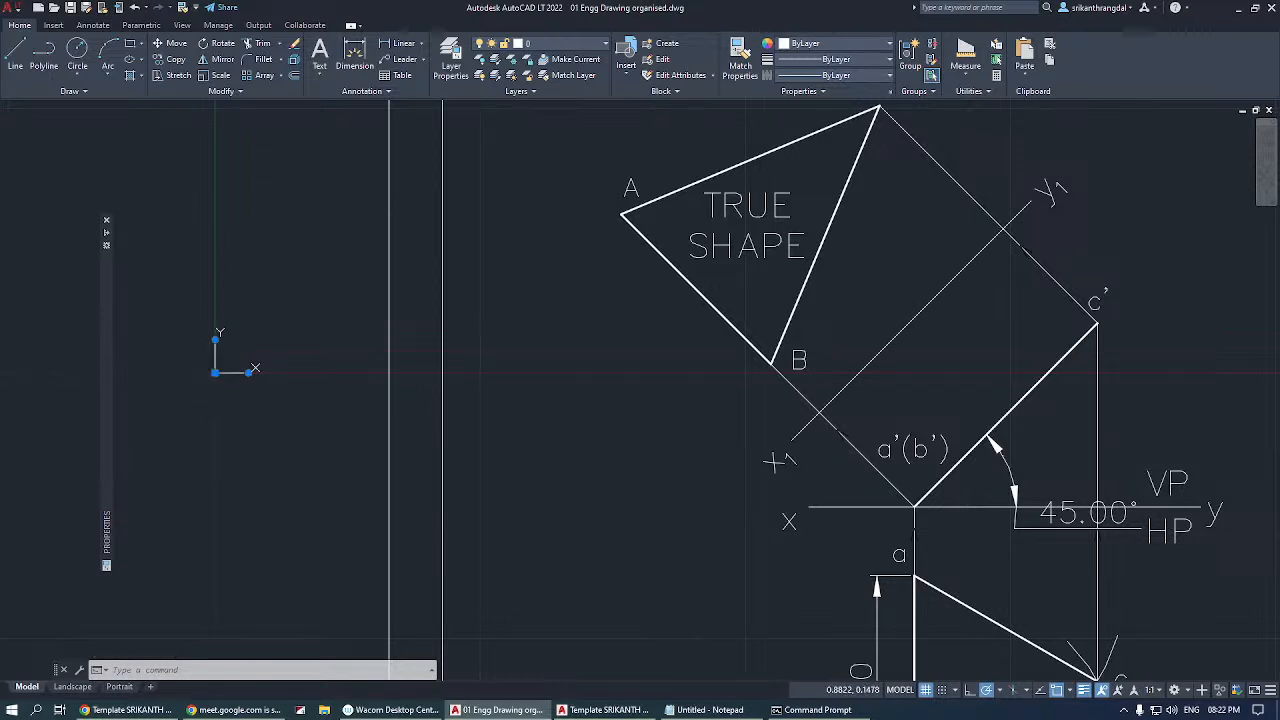
# Reposition the coordinate system origin farther from the triangle sheet's frame, leaving clear drawing space between them.
pyautogui.click(215, 372)
pyautogui.scroll(-5, 290, 220)
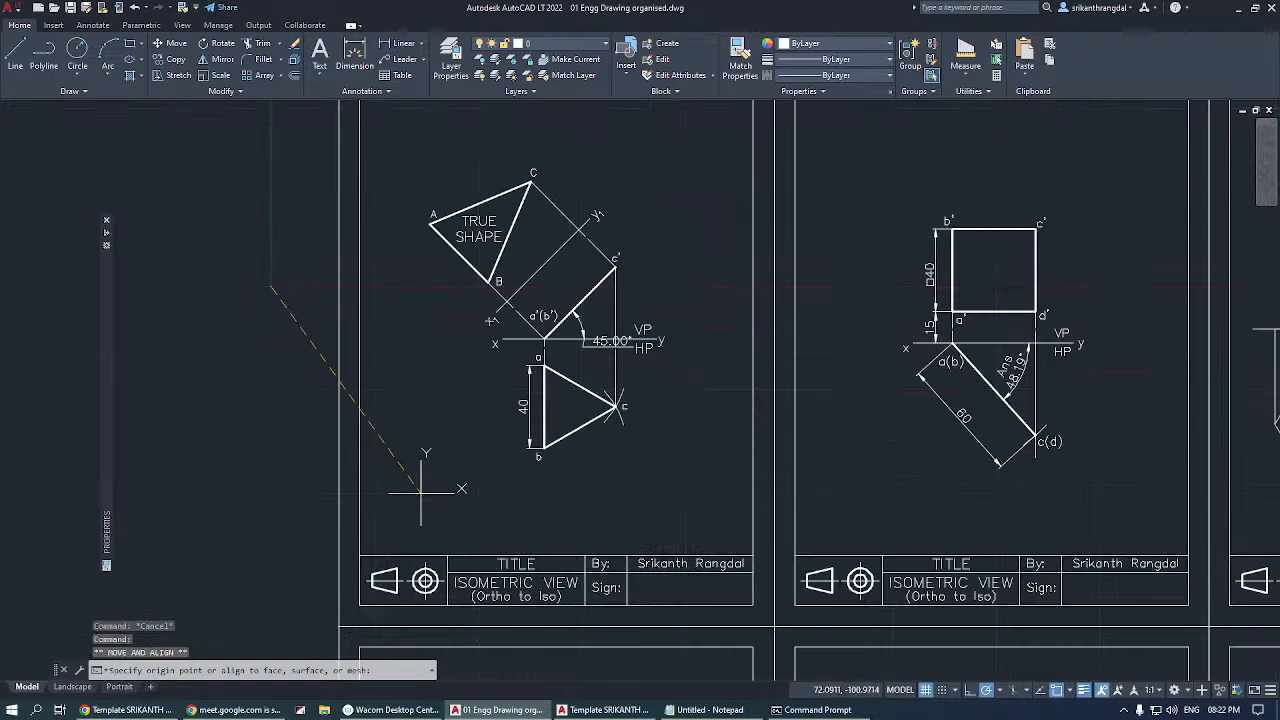
pyautogui.press('Escape')
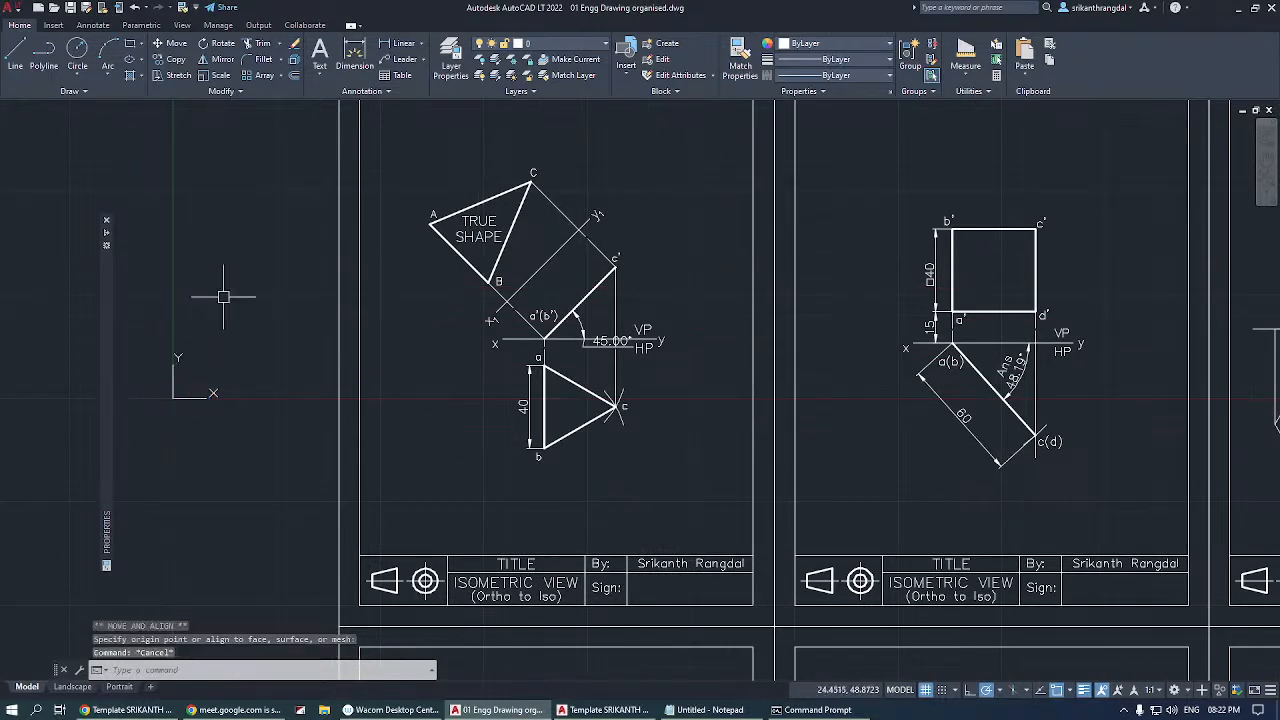
pyautogui.moveTo(274, 355); pyautogui.dragTo(483, 377, button='middle')
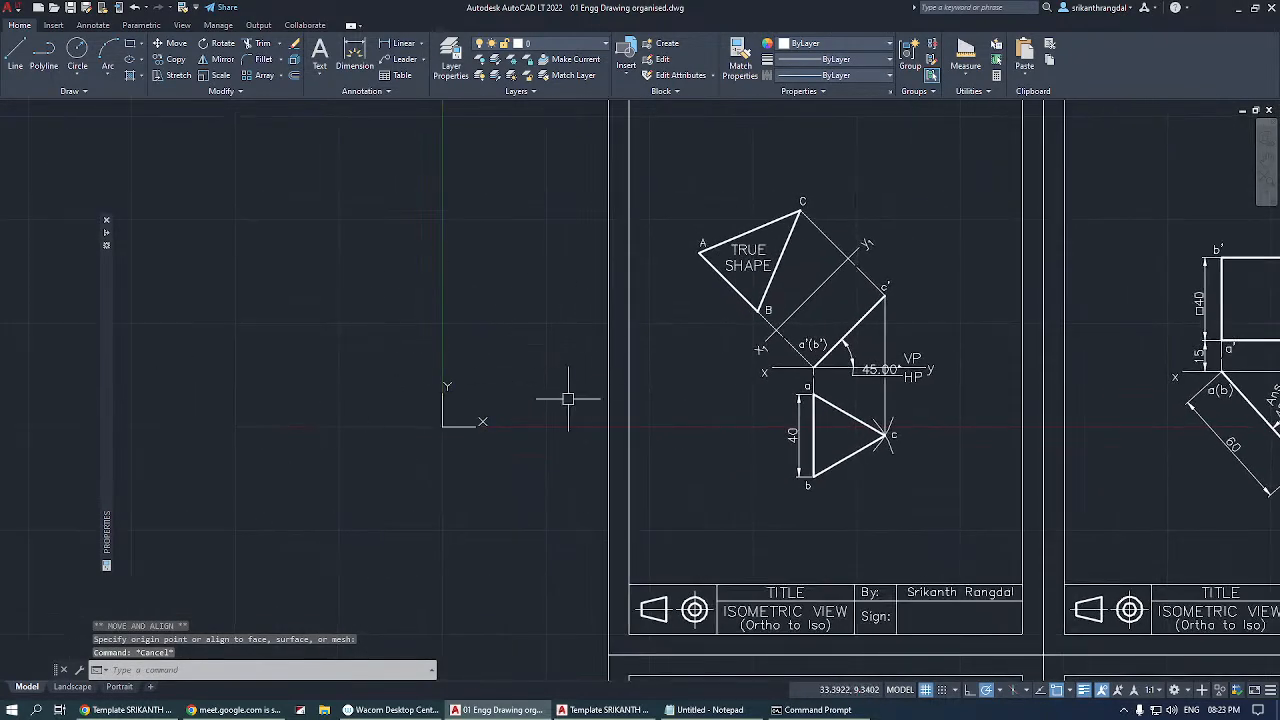
pyautogui.click(443, 427)
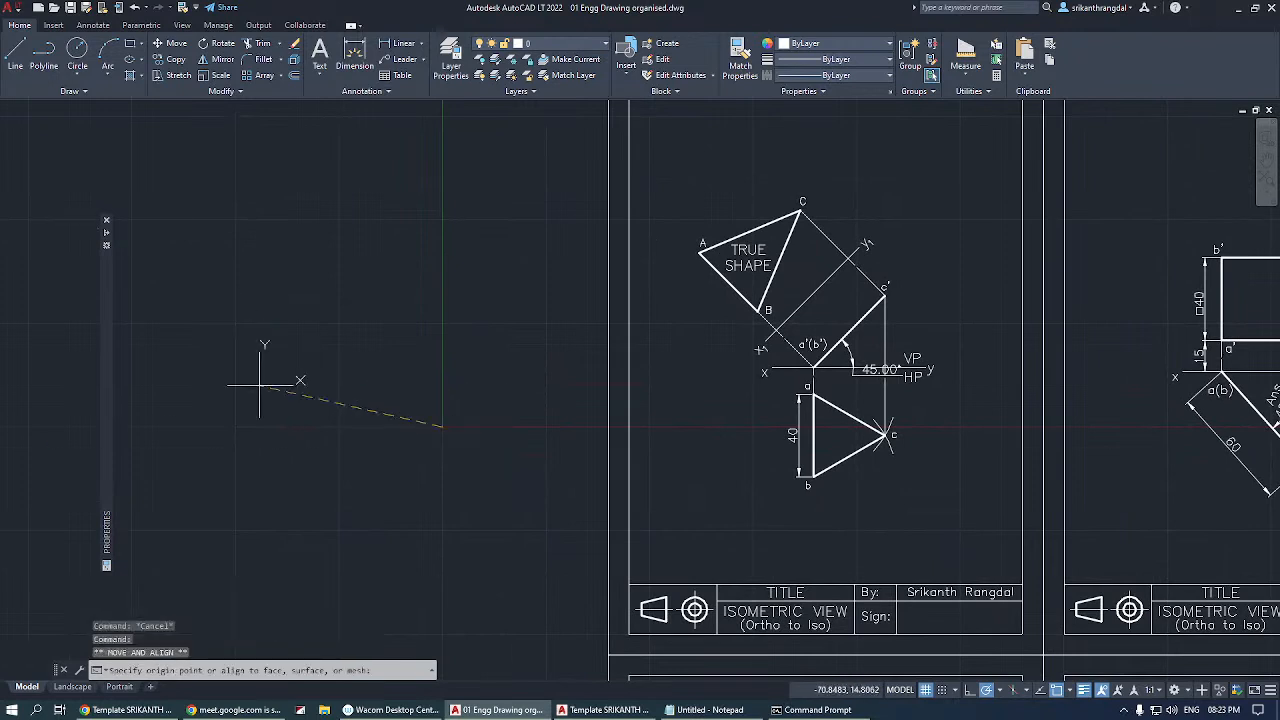
pyautogui.press('Escape')
pyautogui.moveTo(314, 314); pyautogui.dragTo(347, 391, button='middle')
pyautogui.press('Escape')
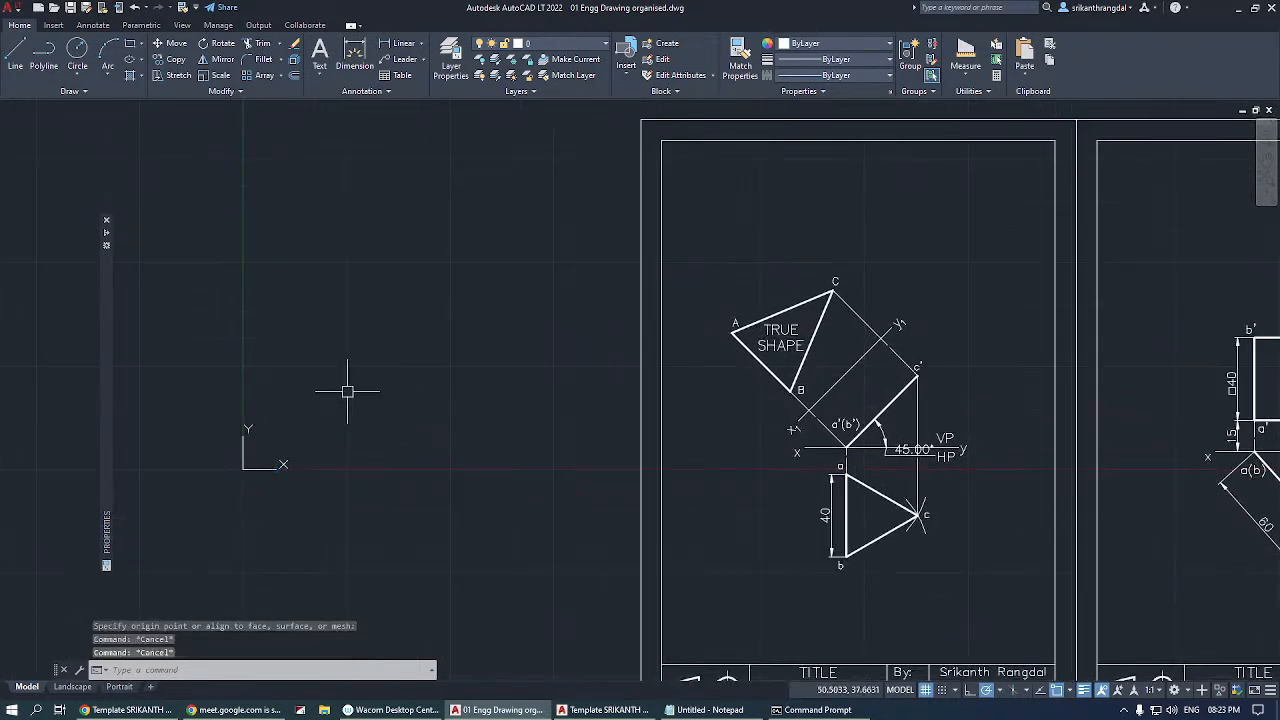
# Draw two connected lines beside the sheets using absolute coordinates 0,0, then 0,20, then 40,20.
pyautogui.write('l')
pyautogui.press('Return')
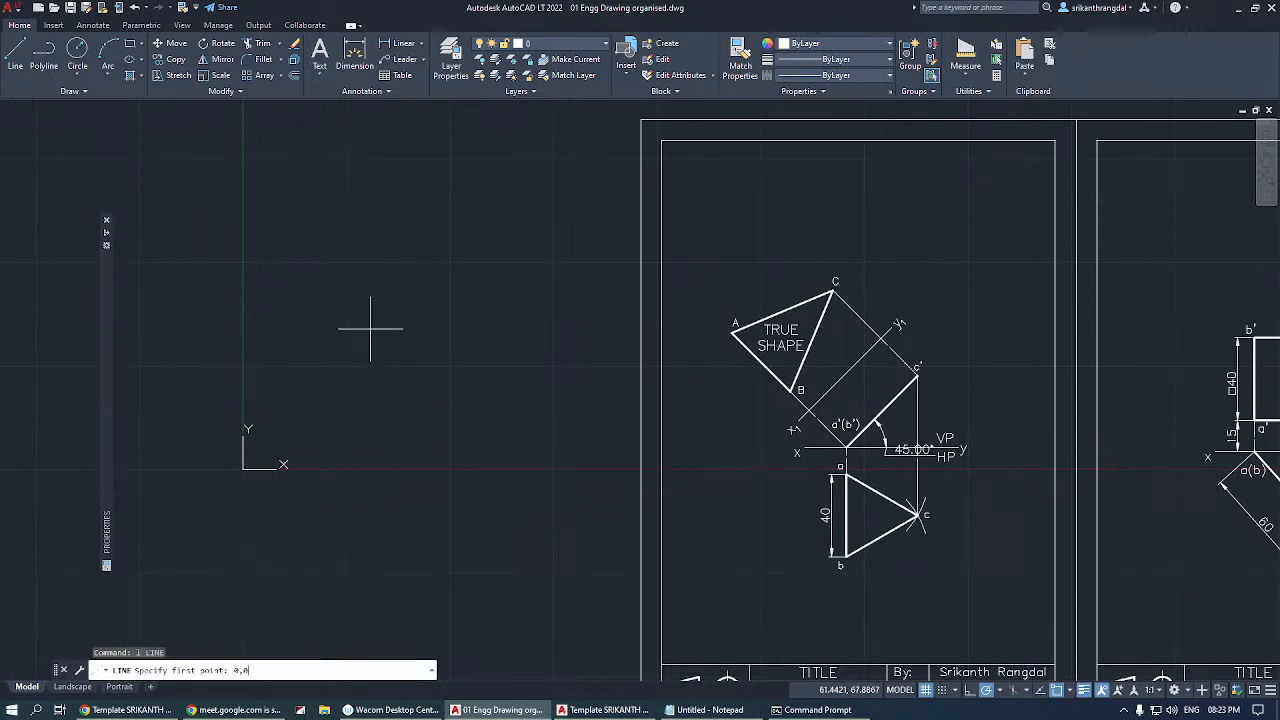
pyautogui.write('0,0')
pyautogui.press('Return')
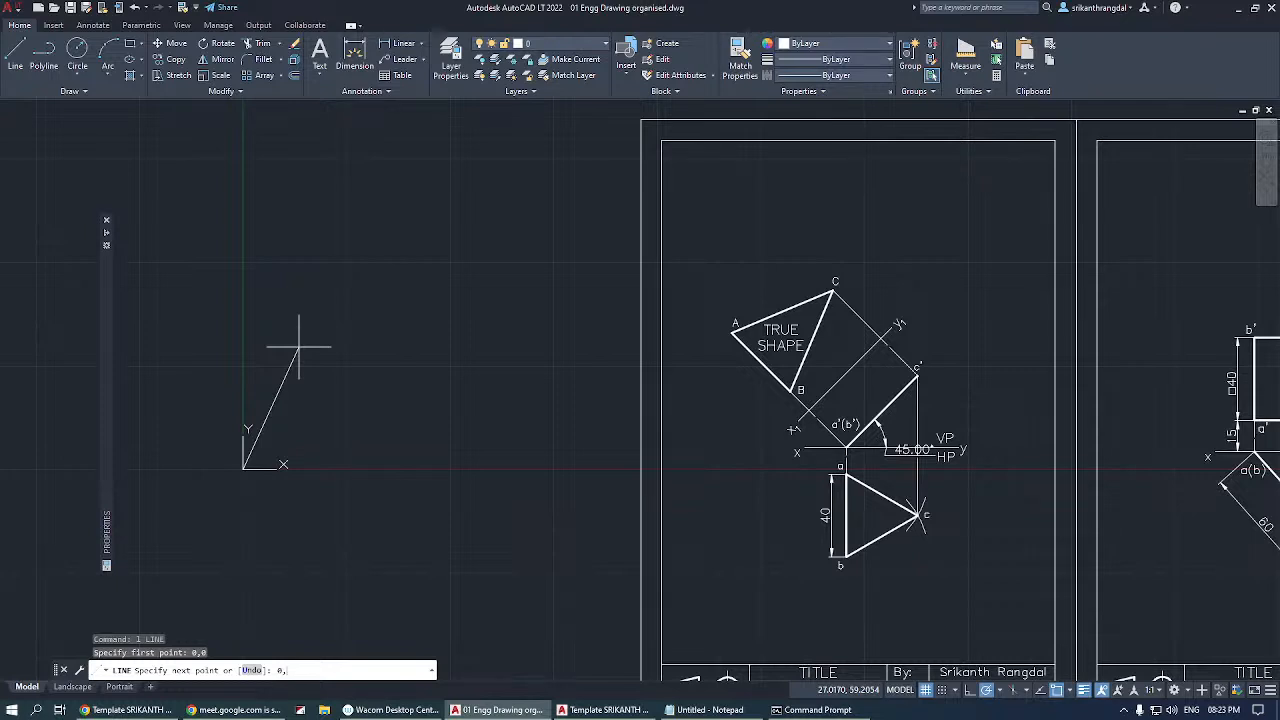
pyautogui.press('Return')
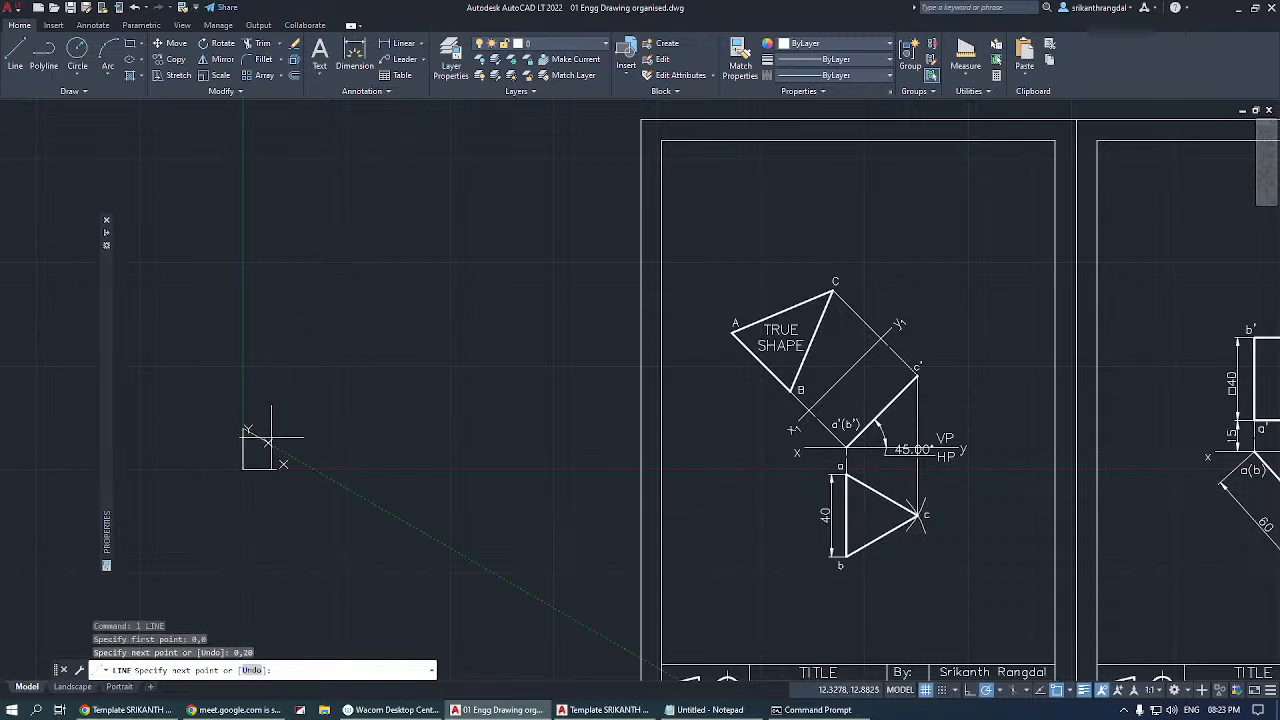
pyautogui.scroll(3, 265, 436)
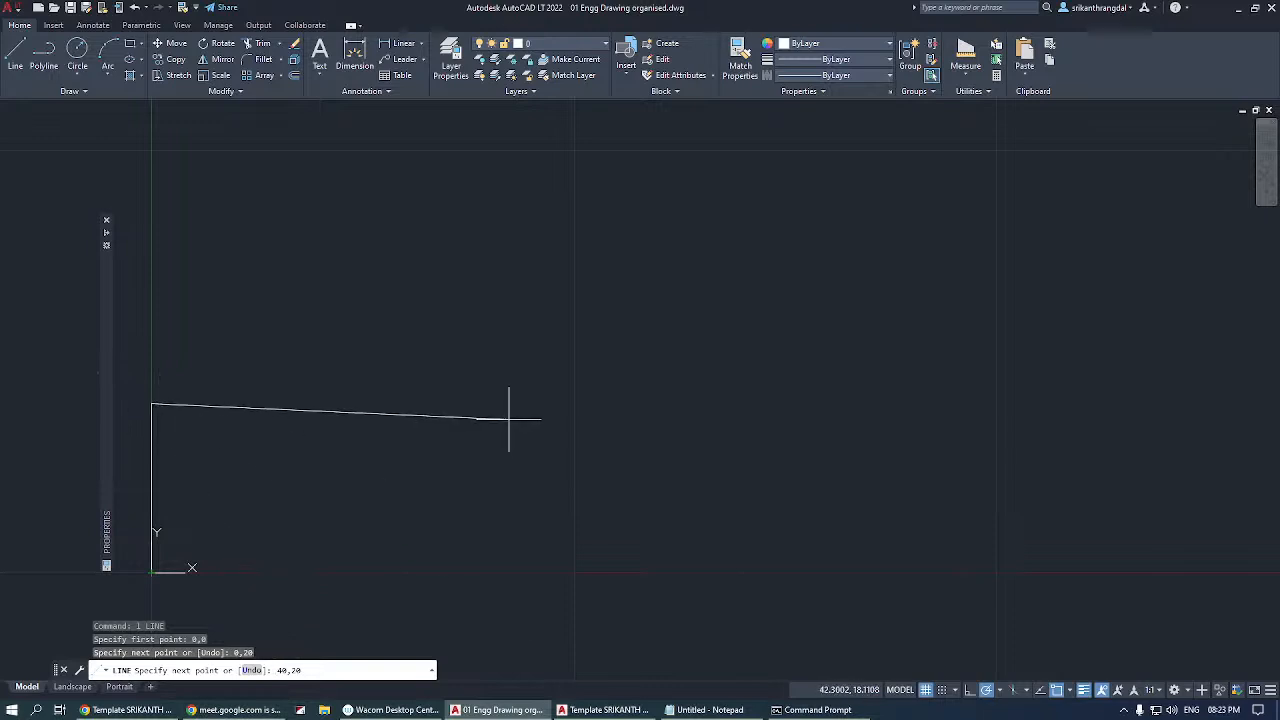
pyautogui.press('Return')
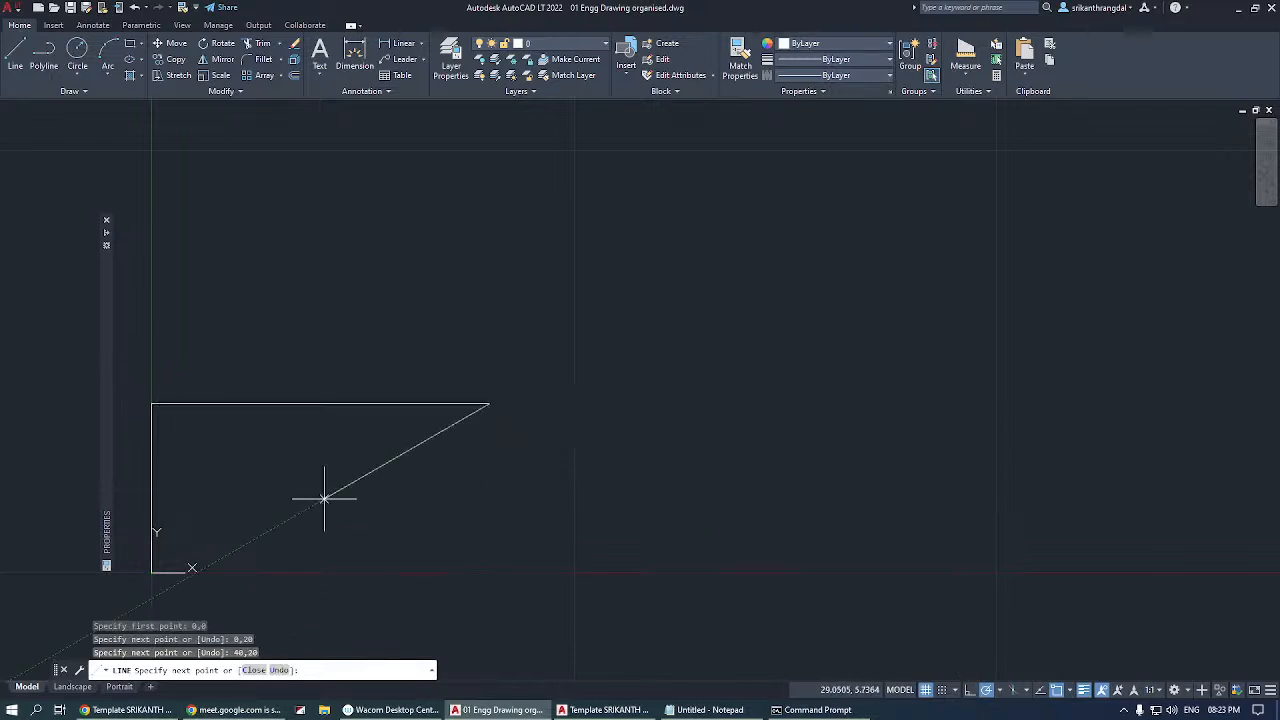
pyautogui.moveTo(508, 489); pyautogui.dragTo(630, 392, button='middle')
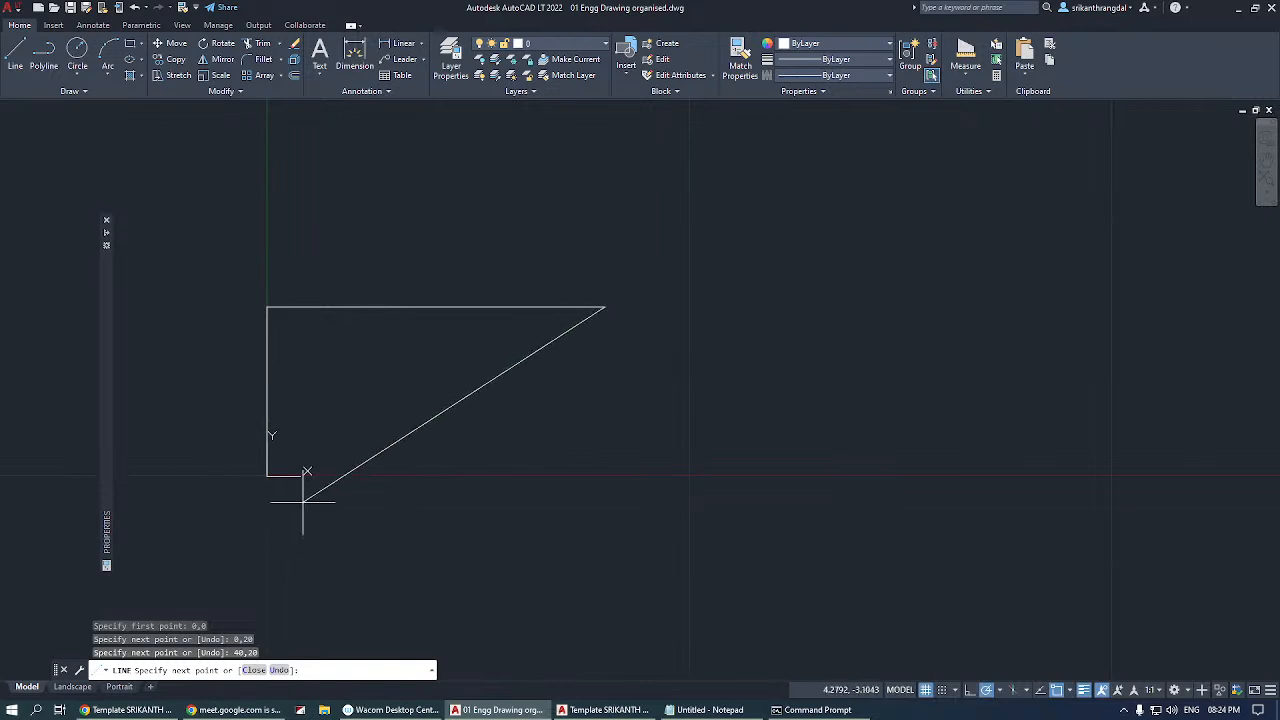
pyautogui.press('Escape')
# Move the coordinate system origin away from the lines and snap it back onto the vertical line's lower endpoint.
pyautogui.click(278, 476)
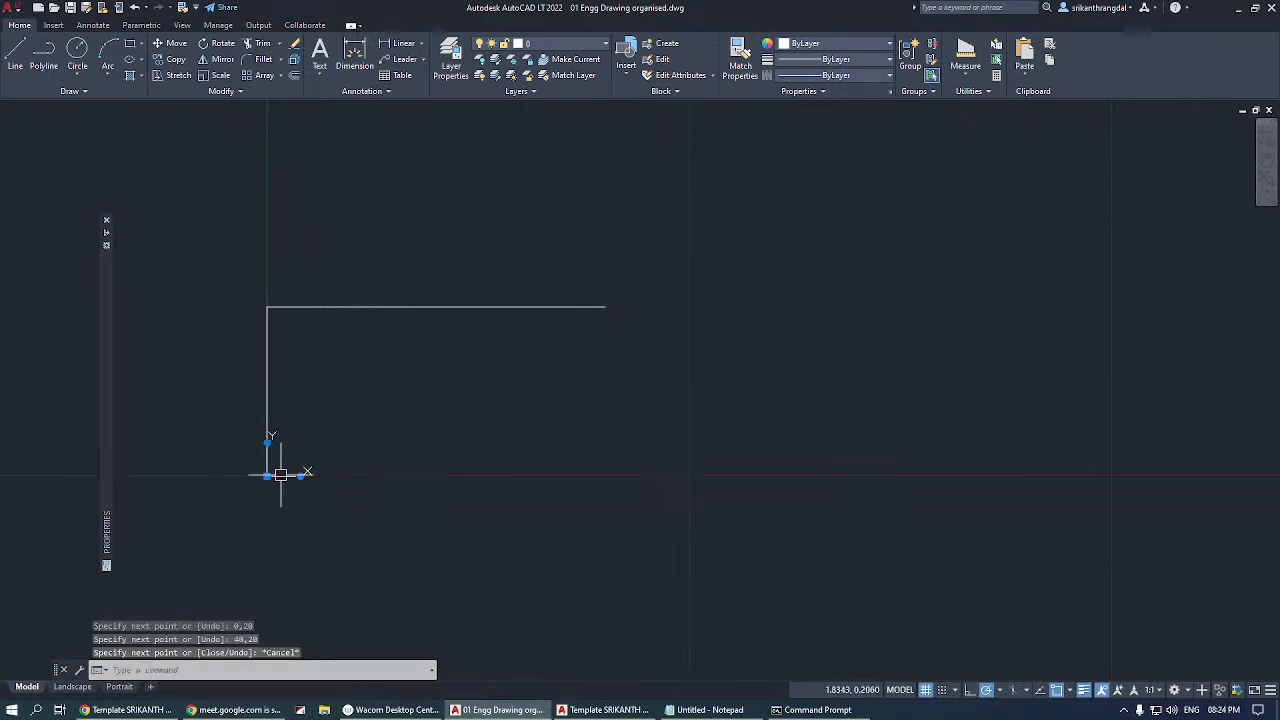
pyautogui.click(267, 476)
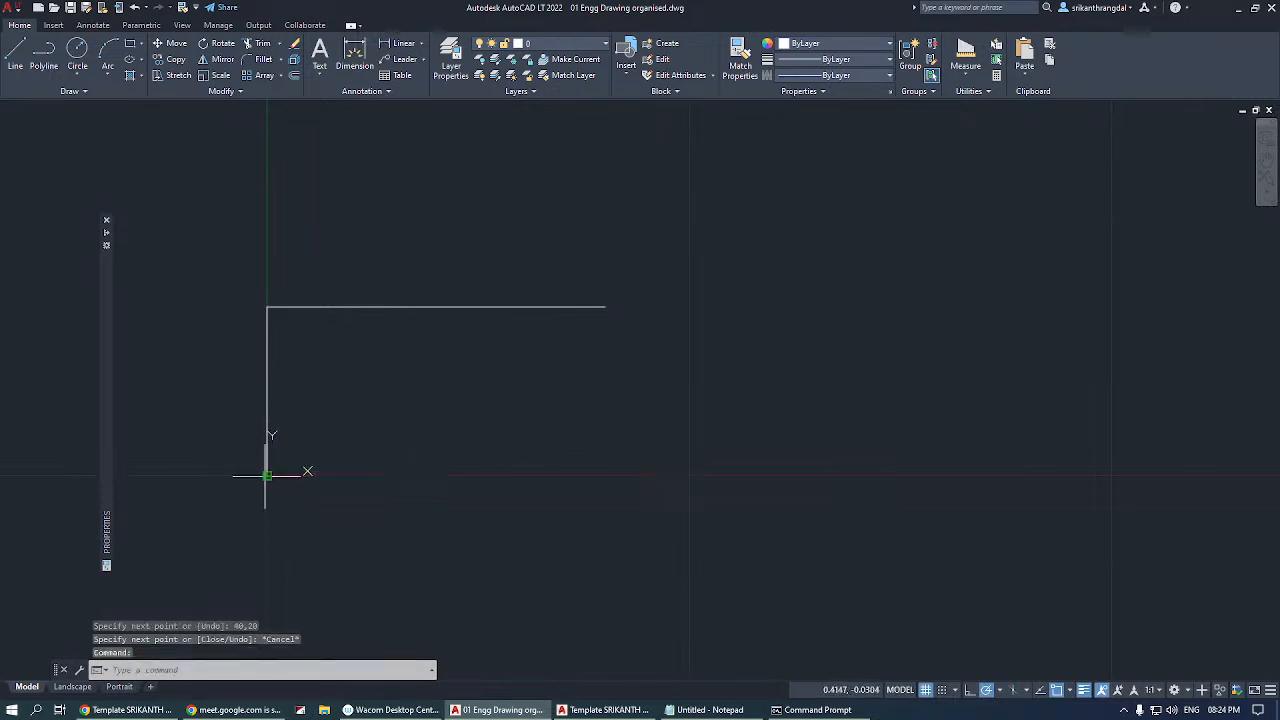
pyautogui.click(427, 554)
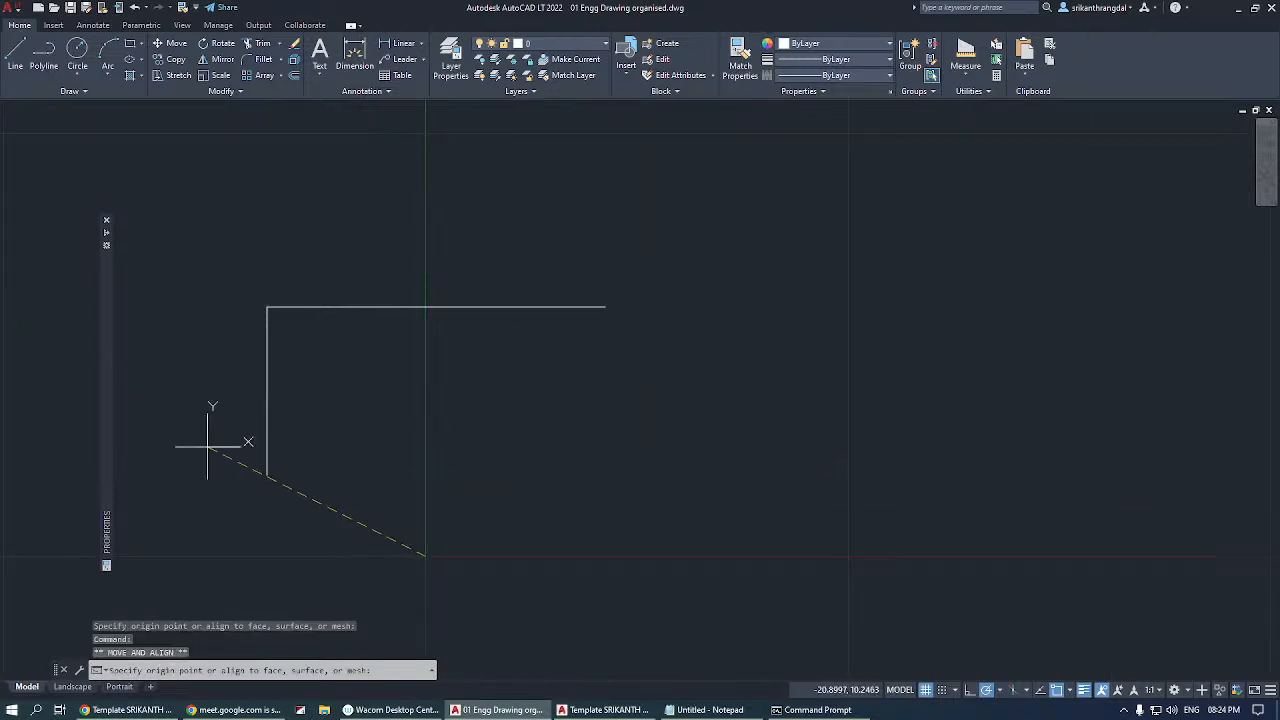
pyautogui.click(267, 476)
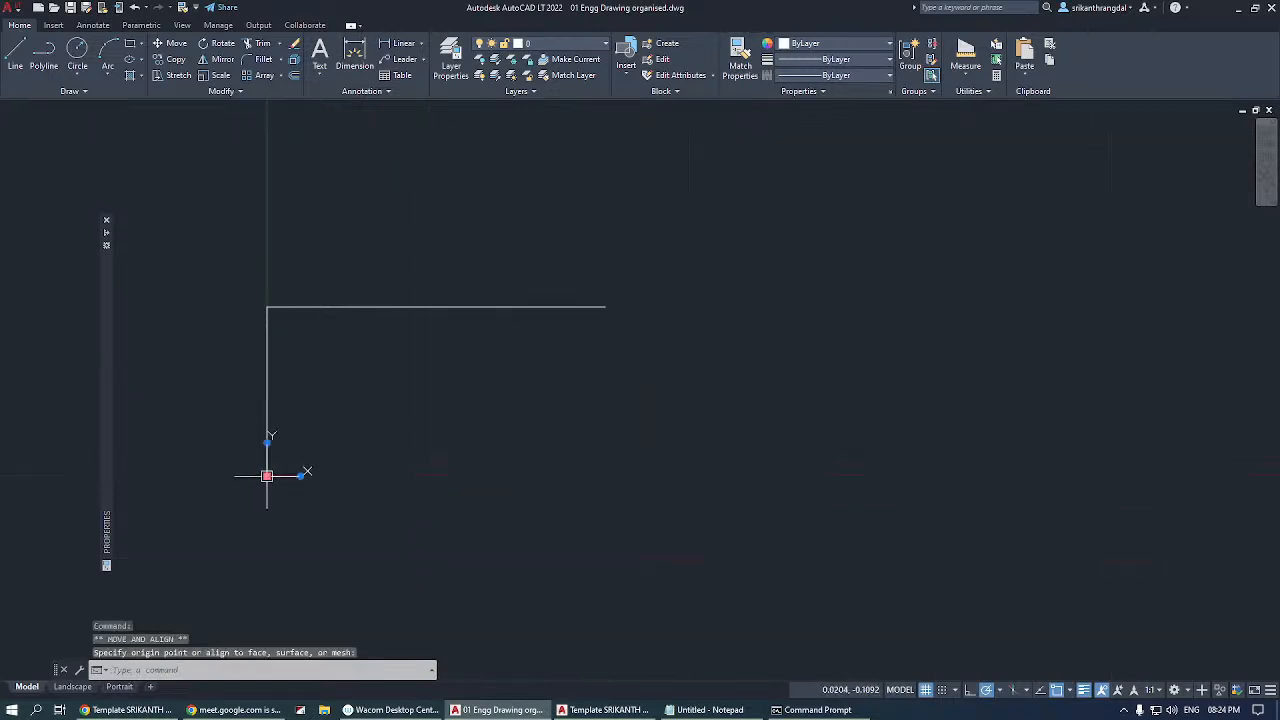
pyautogui.press('Escape')
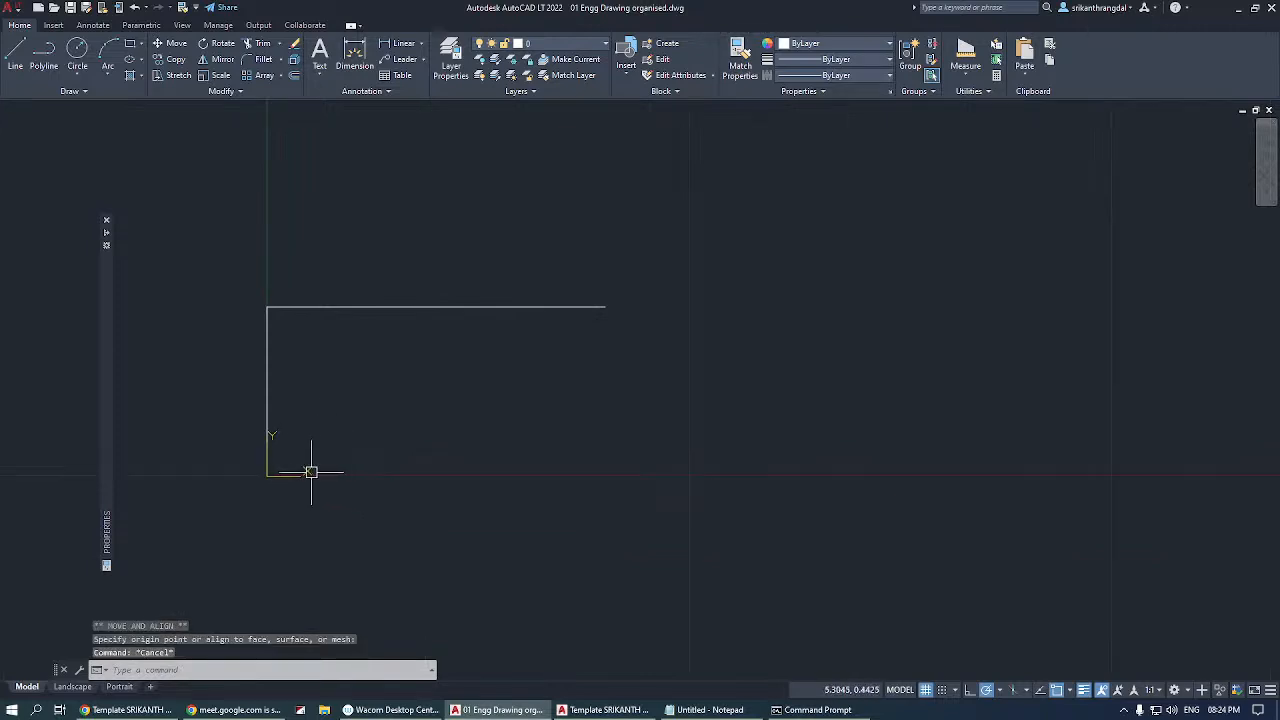
# Erase the vertical and horizontal lines drawn at the coordinate system origin.
pyautogui.scroll(-6, 254, 531)
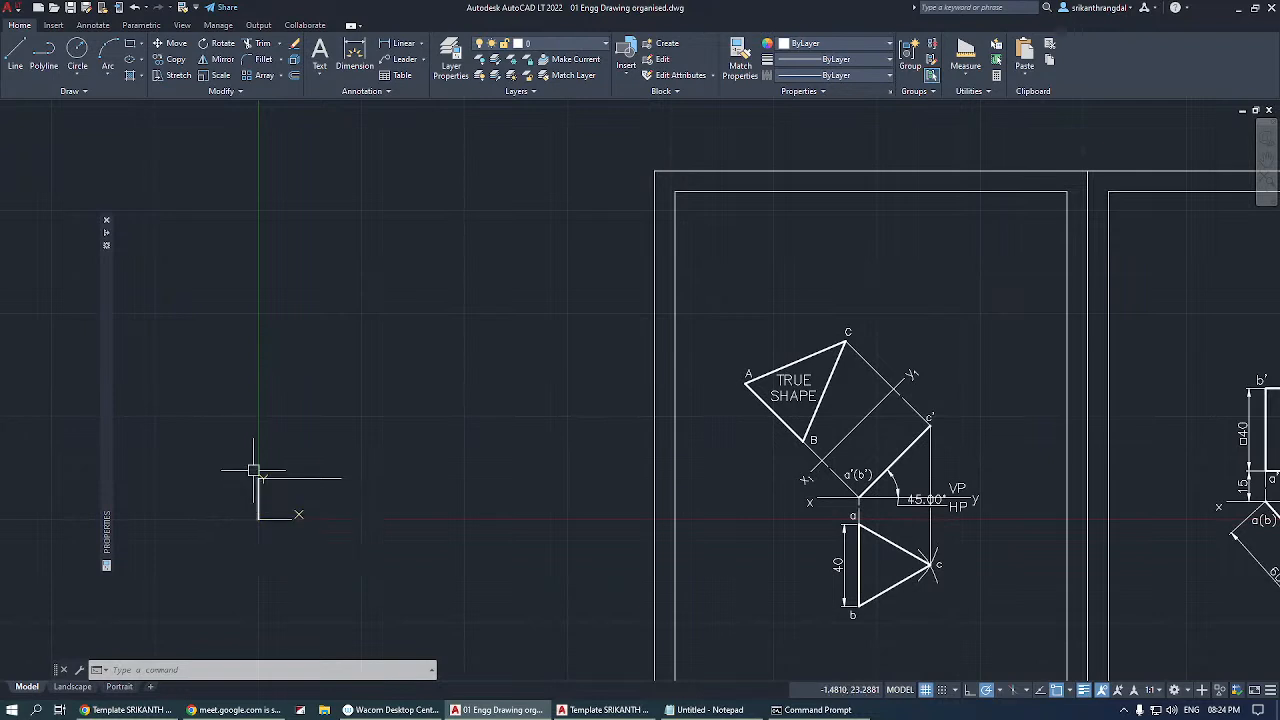
pyautogui.scroll(-2, 250, 478)
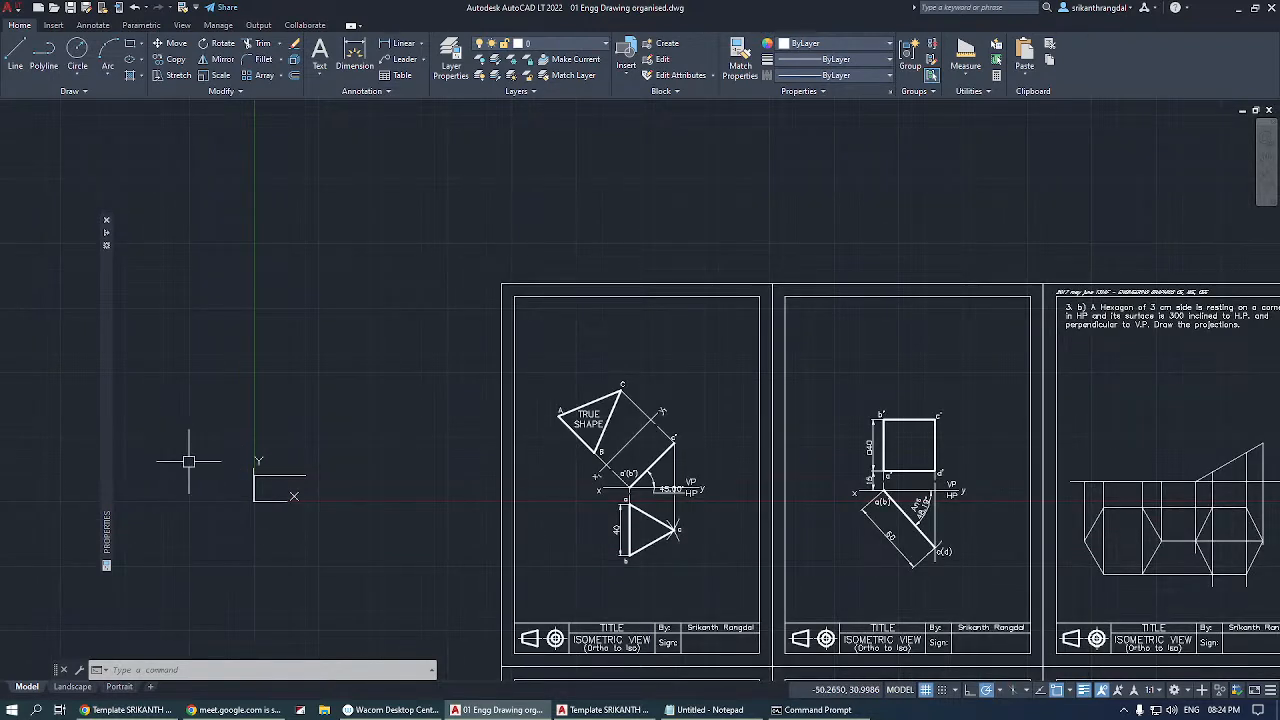
pyautogui.click(234, 436)
pyautogui.click(378, 547)
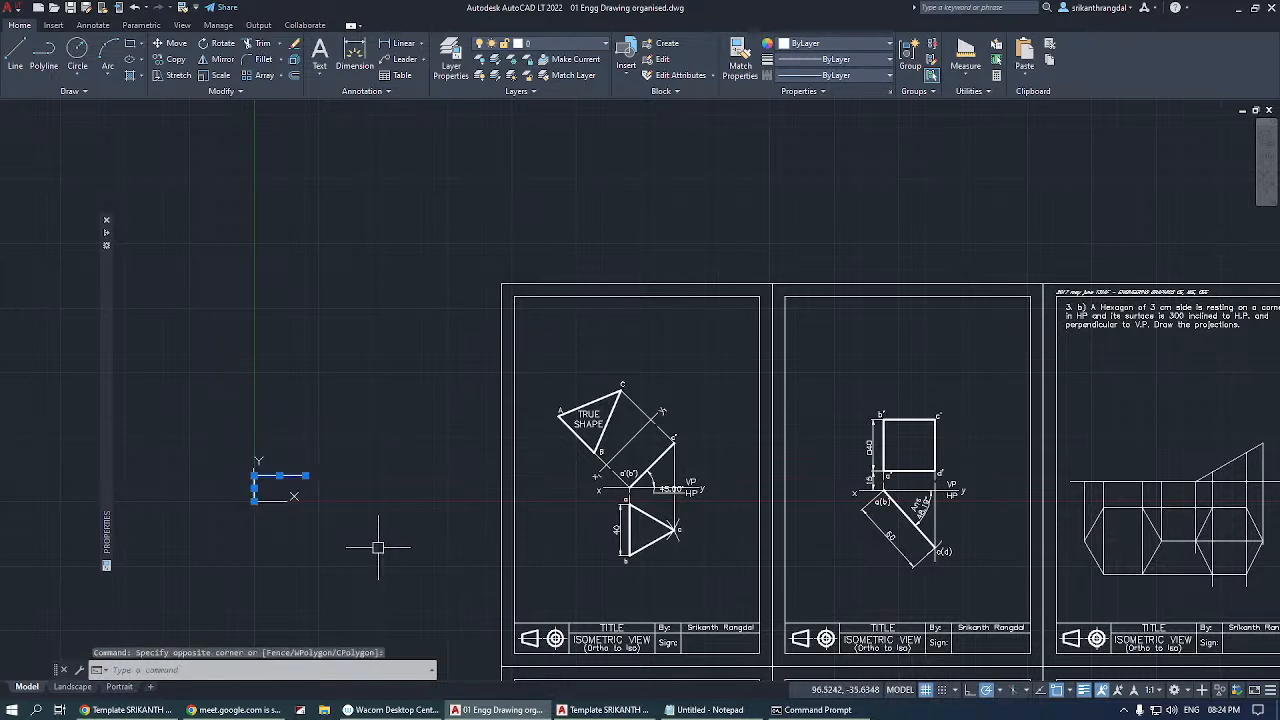
pyautogui.press('Delete')
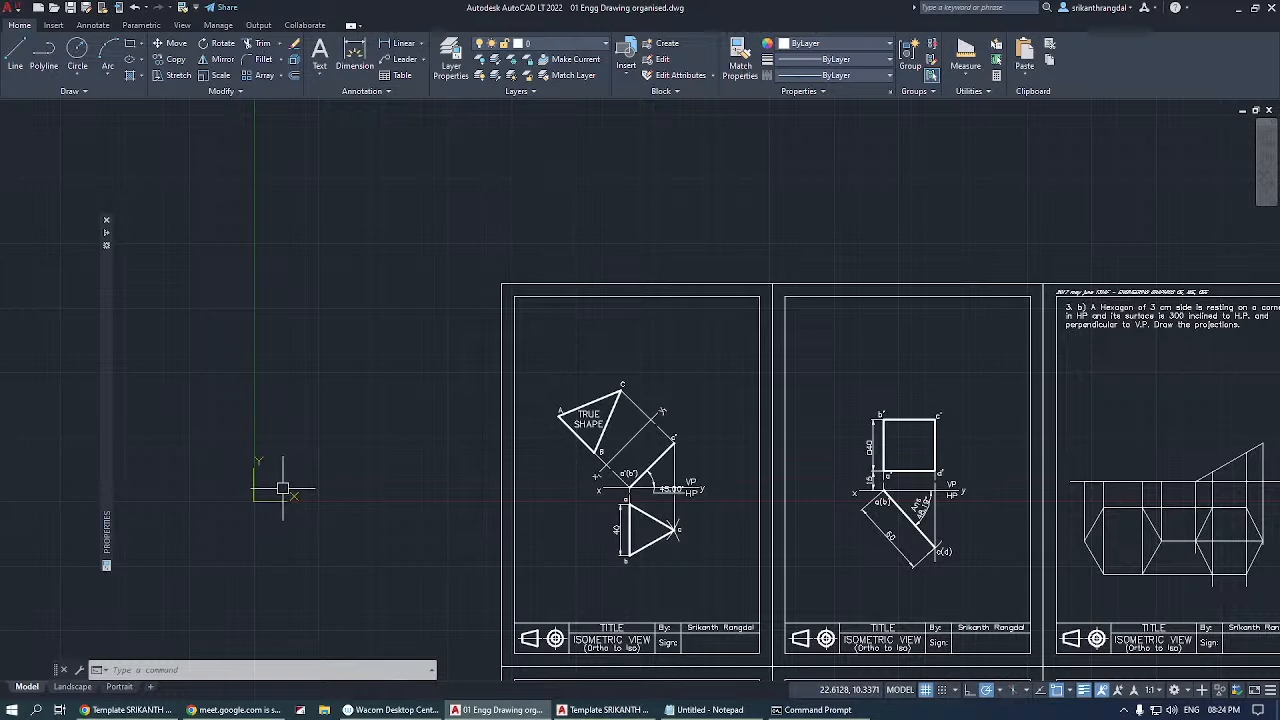
pyautogui.click(710, 710)
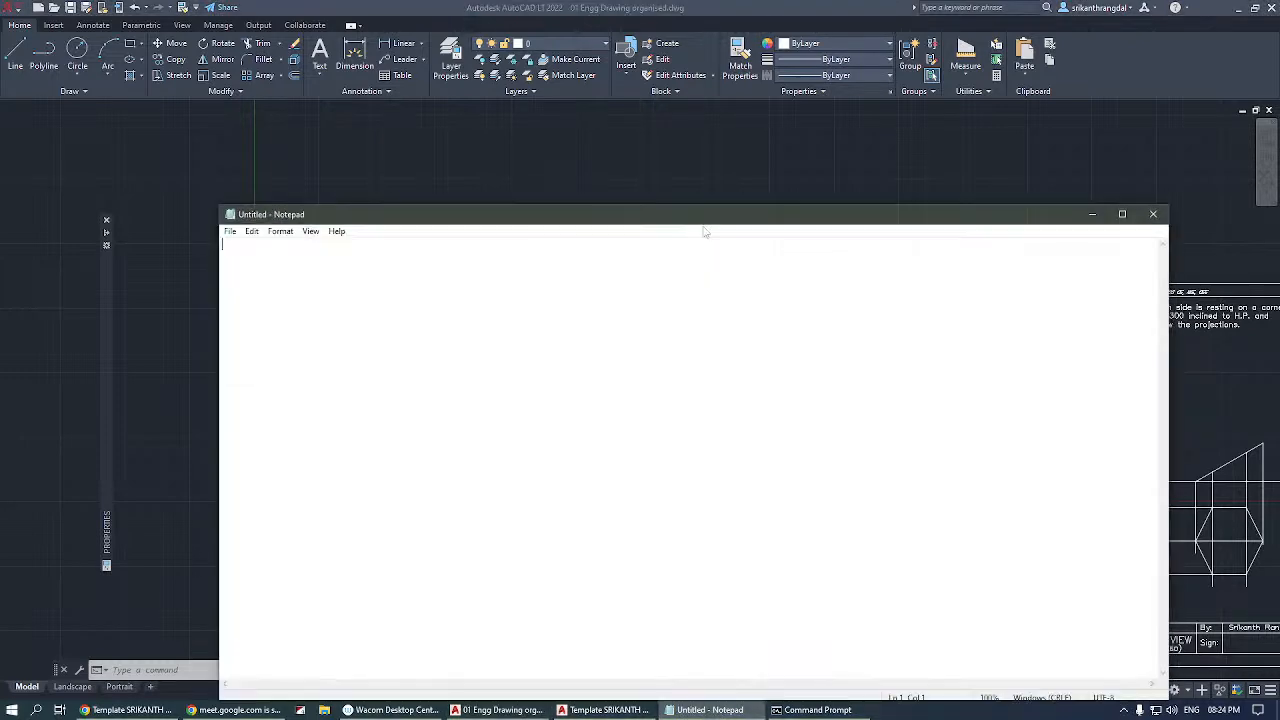
pyautogui.click(181, 381)
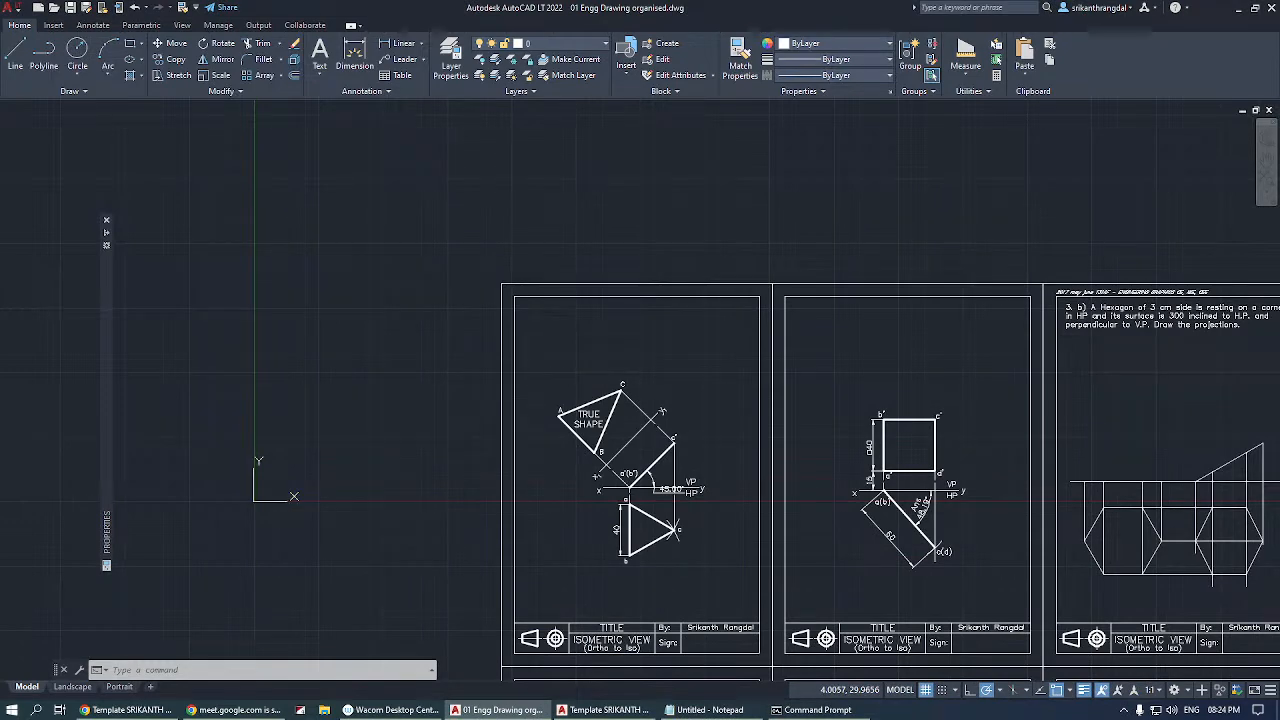
pyautogui.press('Escape')
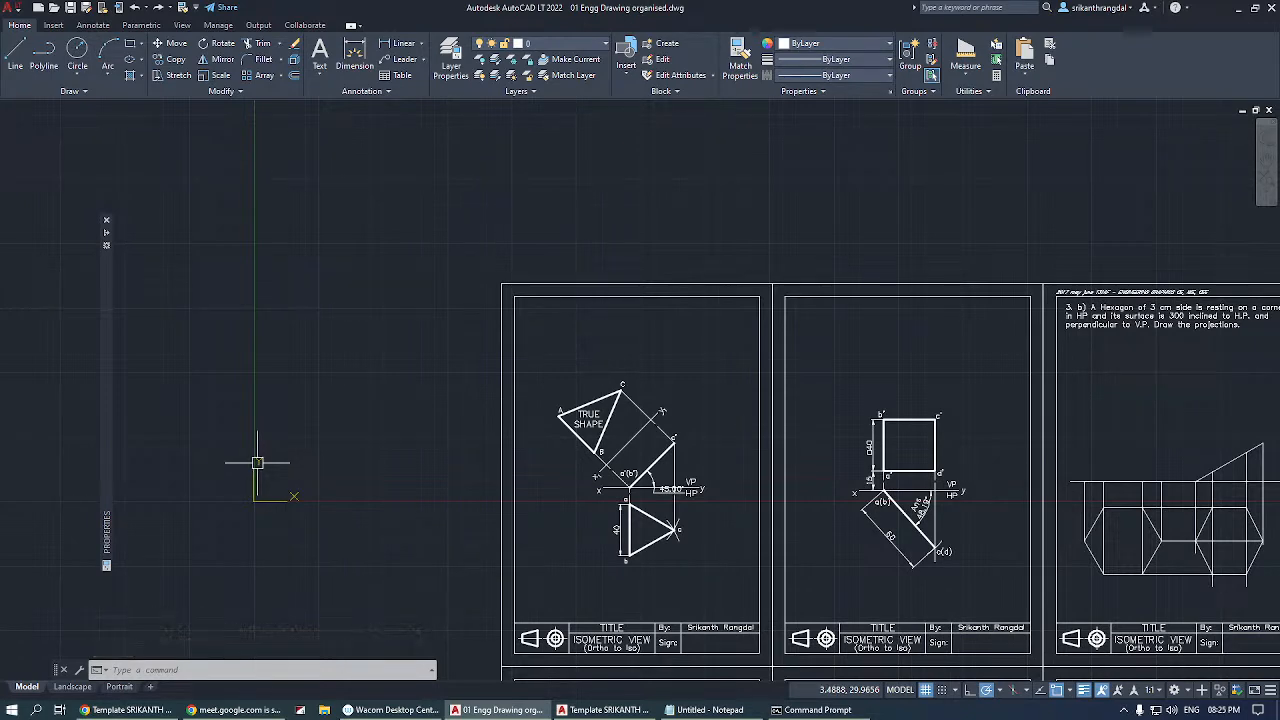
pyautogui.press('Escape')
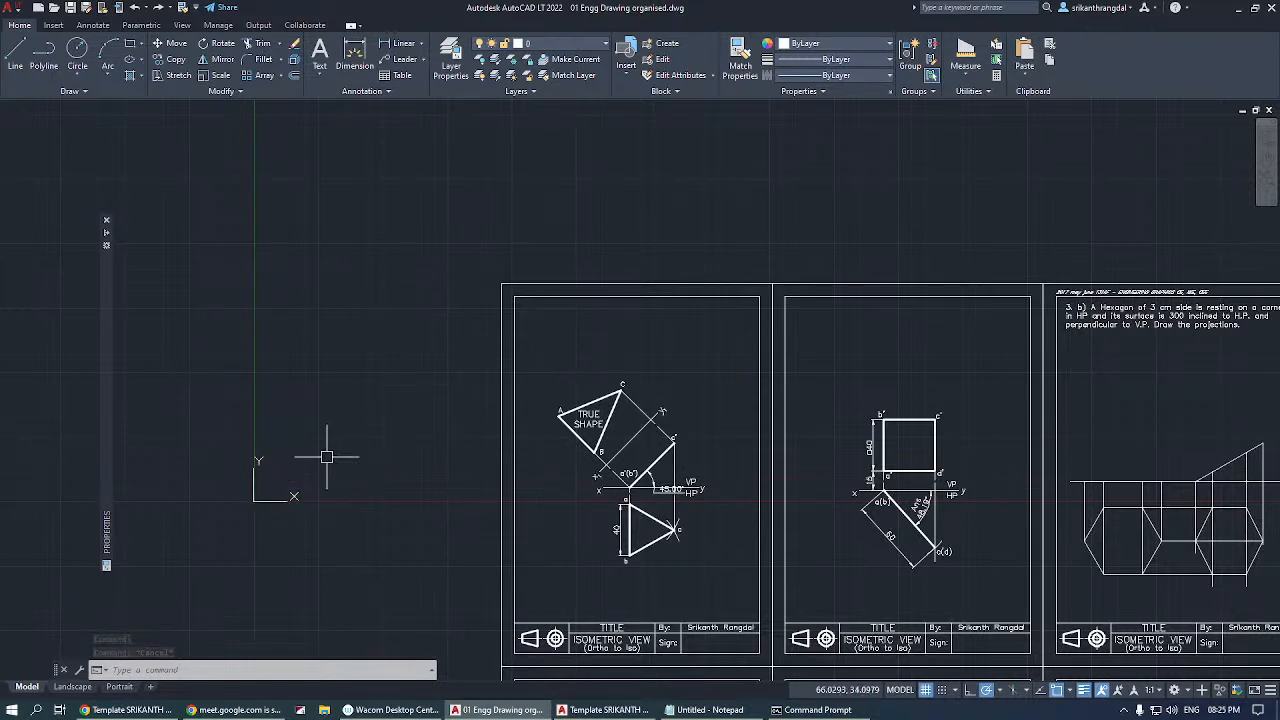
# Switch to Chrome, search the web for "mouse image" and open the preview of the white computer mouse seen from above.
pyautogui.click(148, 709)
pyautogui.click(604, 34)
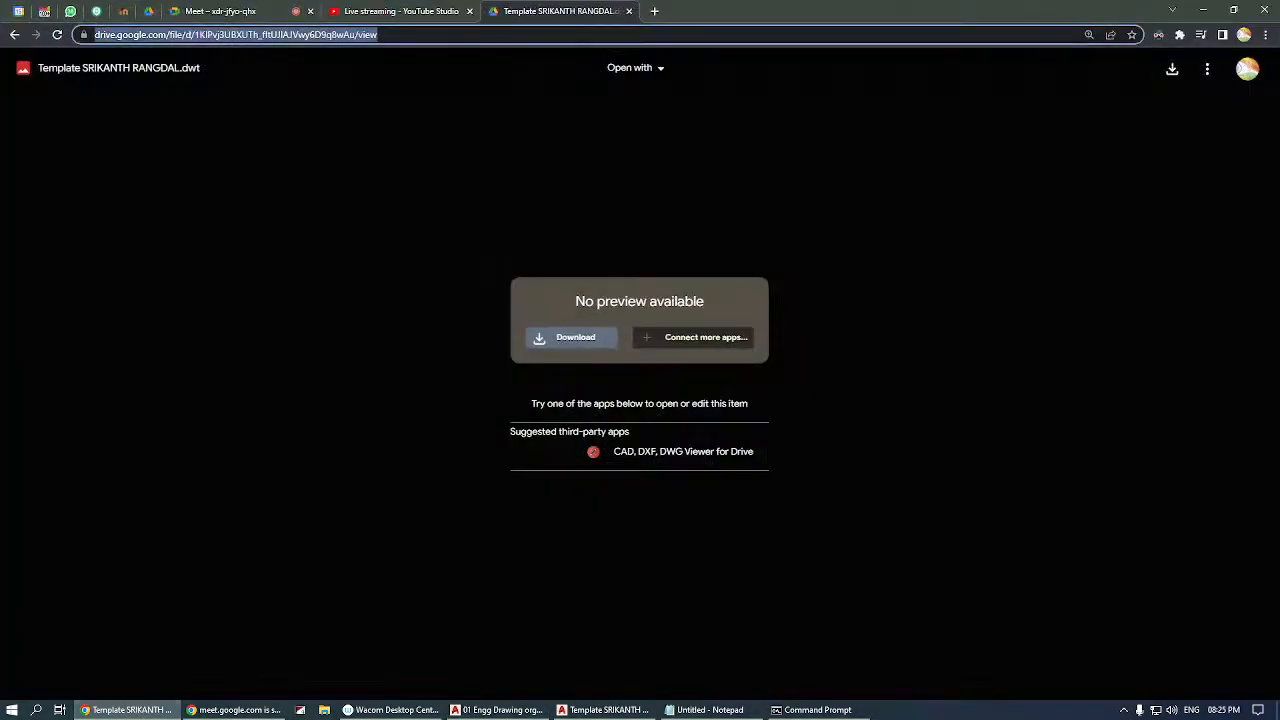
pyautogui.write('mou')
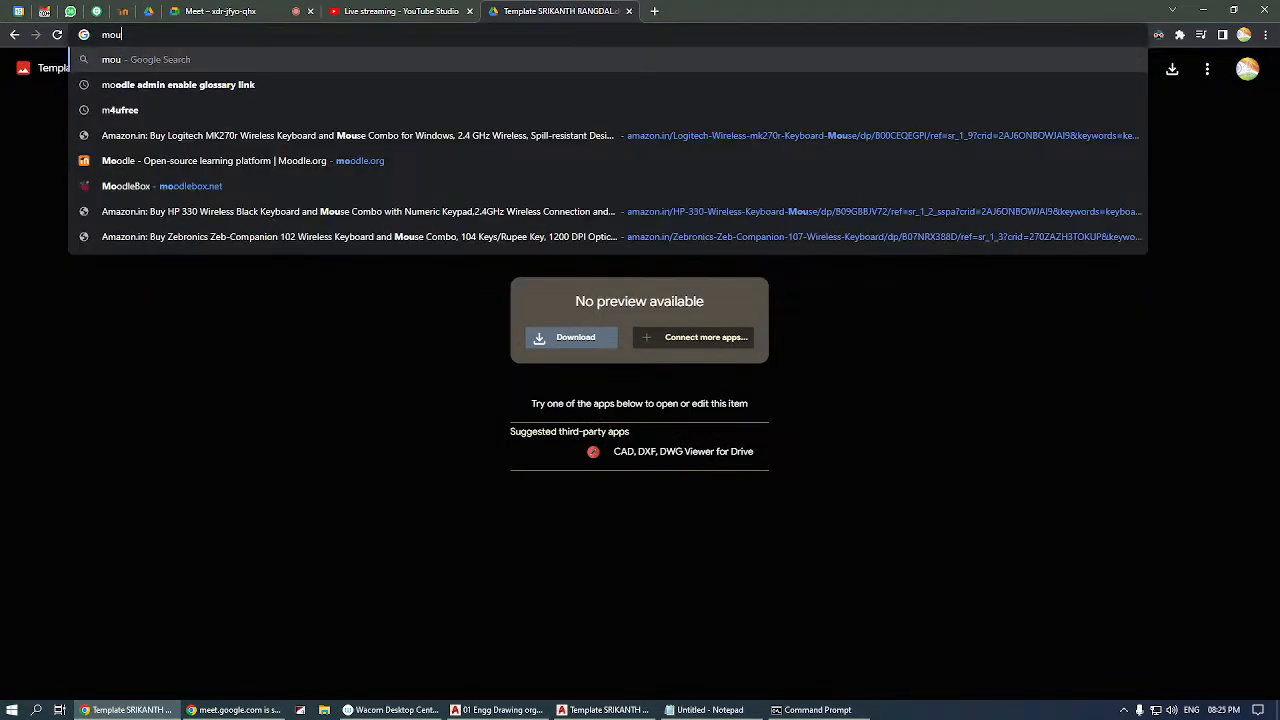
pyautogui.write('se image')
pyautogui.press('Return')
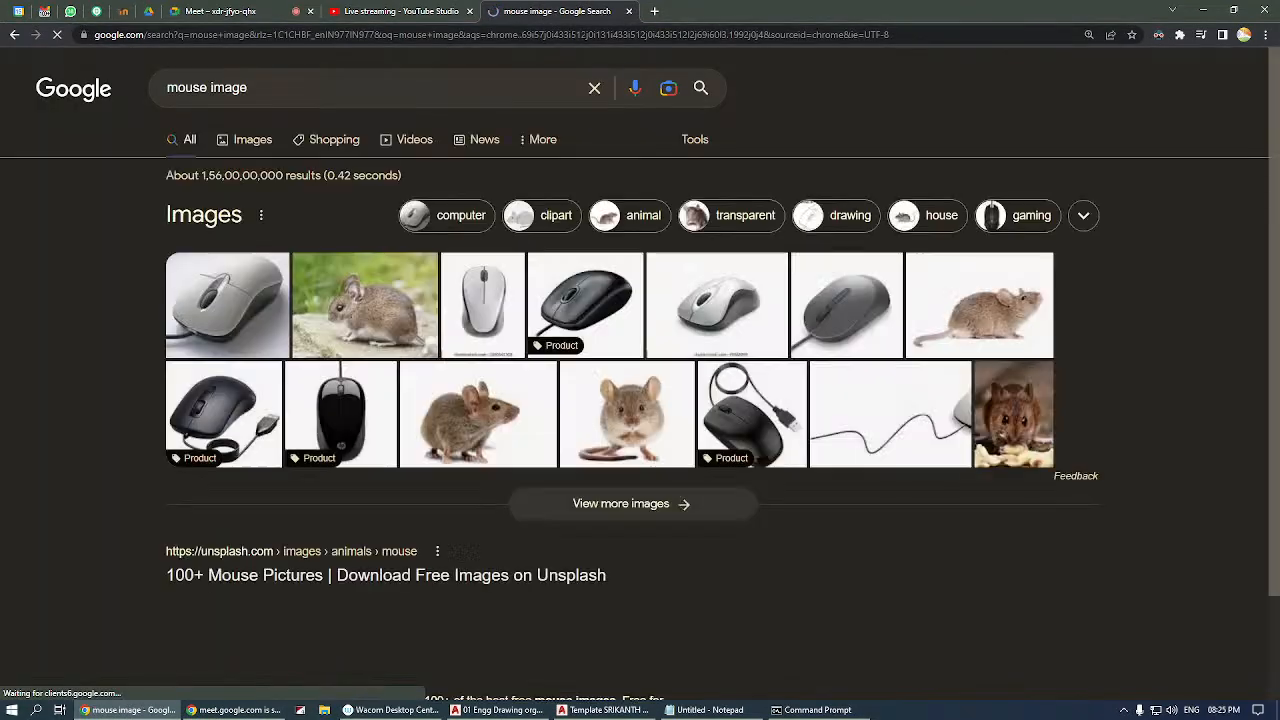
pyautogui.click(450, 316)
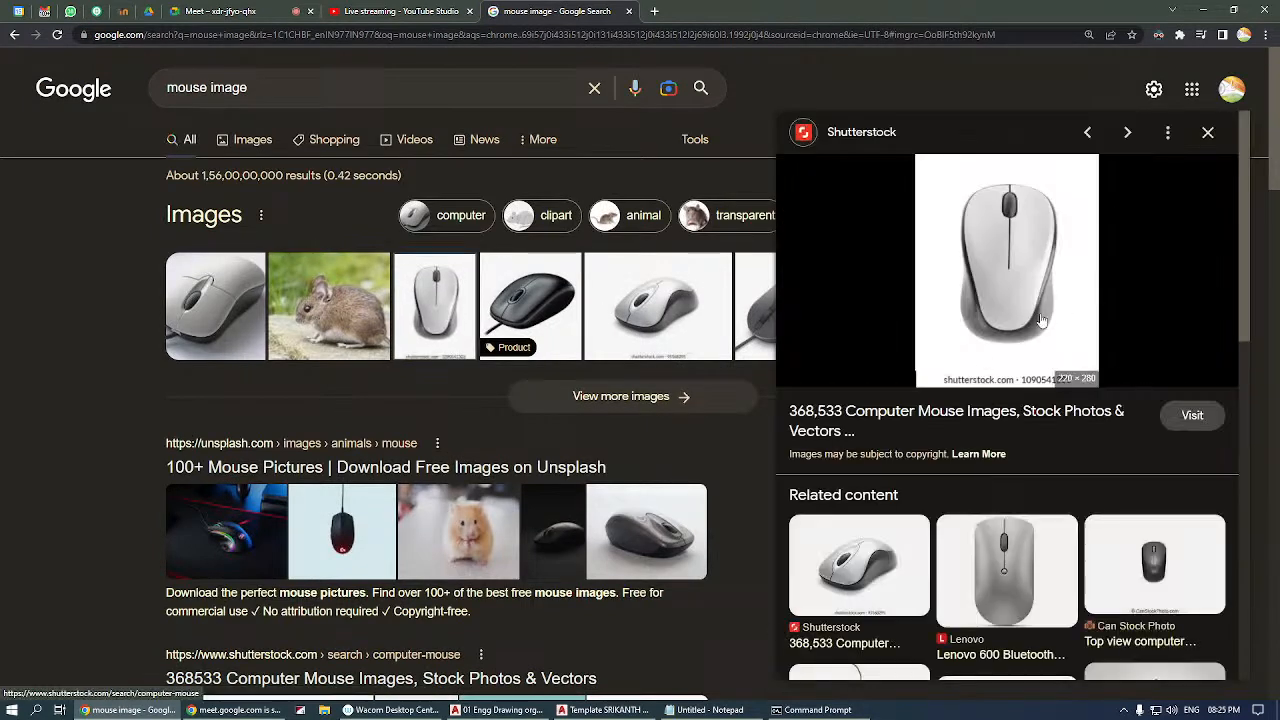
# Save the previewed mouse picture to the desktop and view the downloaded .webp file enlarged in Google Chrome.
pyautogui.rightClick(1037, 232)
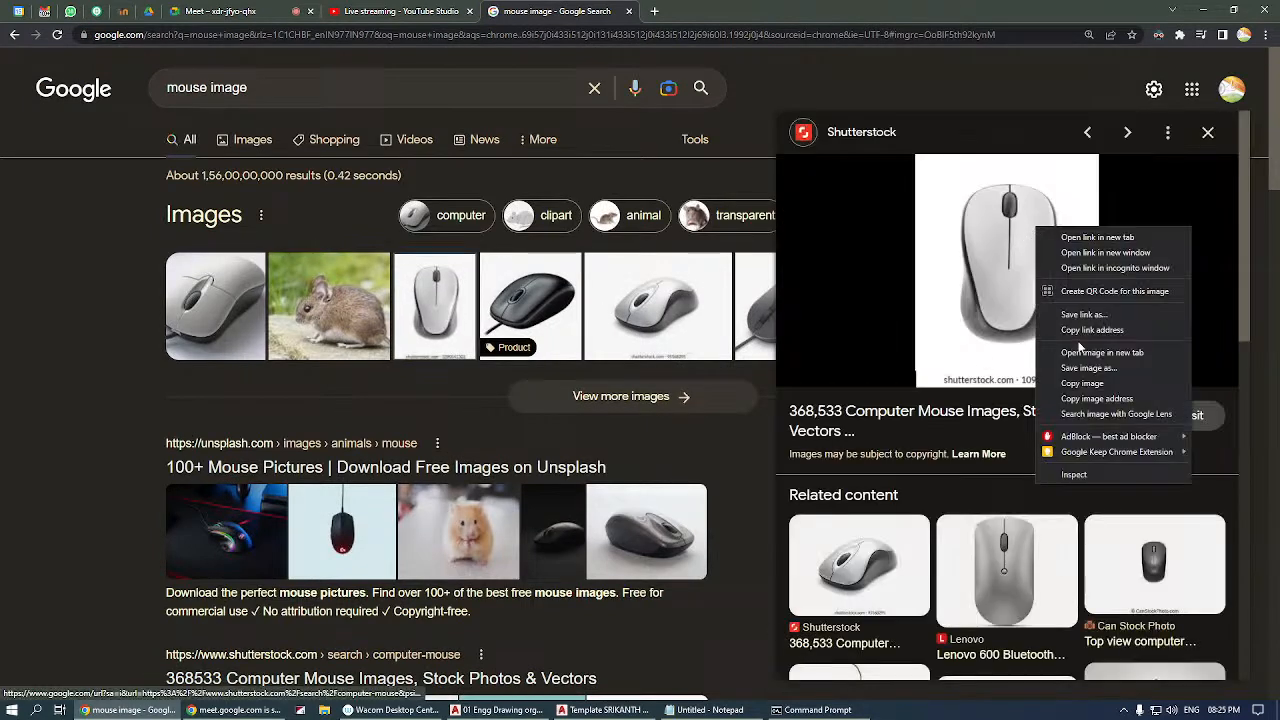
pyautogui.click(1084, 383)
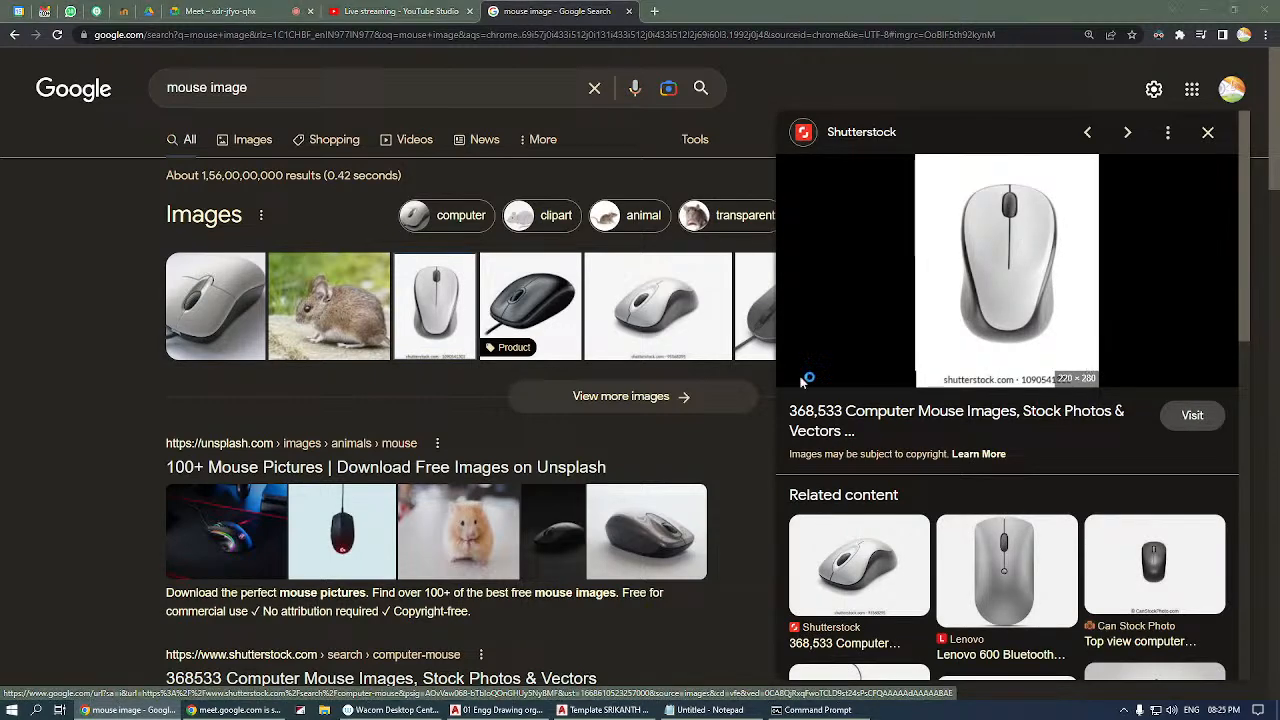
pyautogui.click(502, 339)
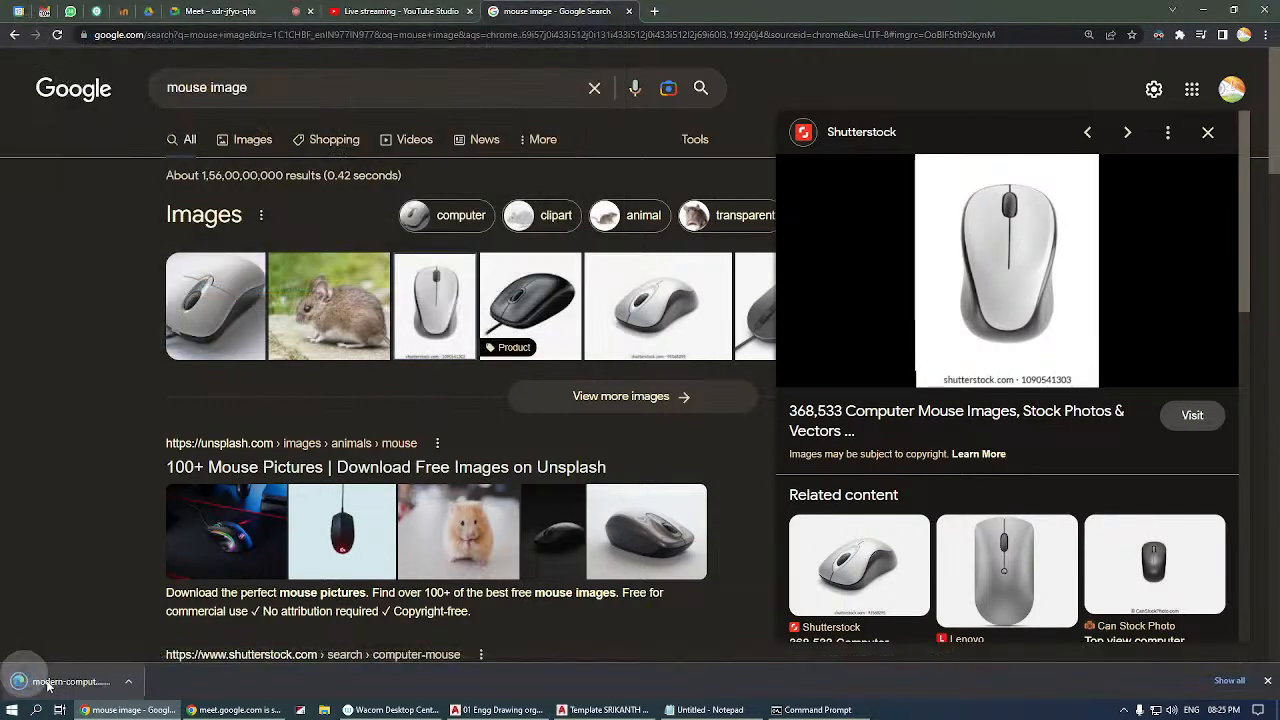
pyautogui.click(60, 684)
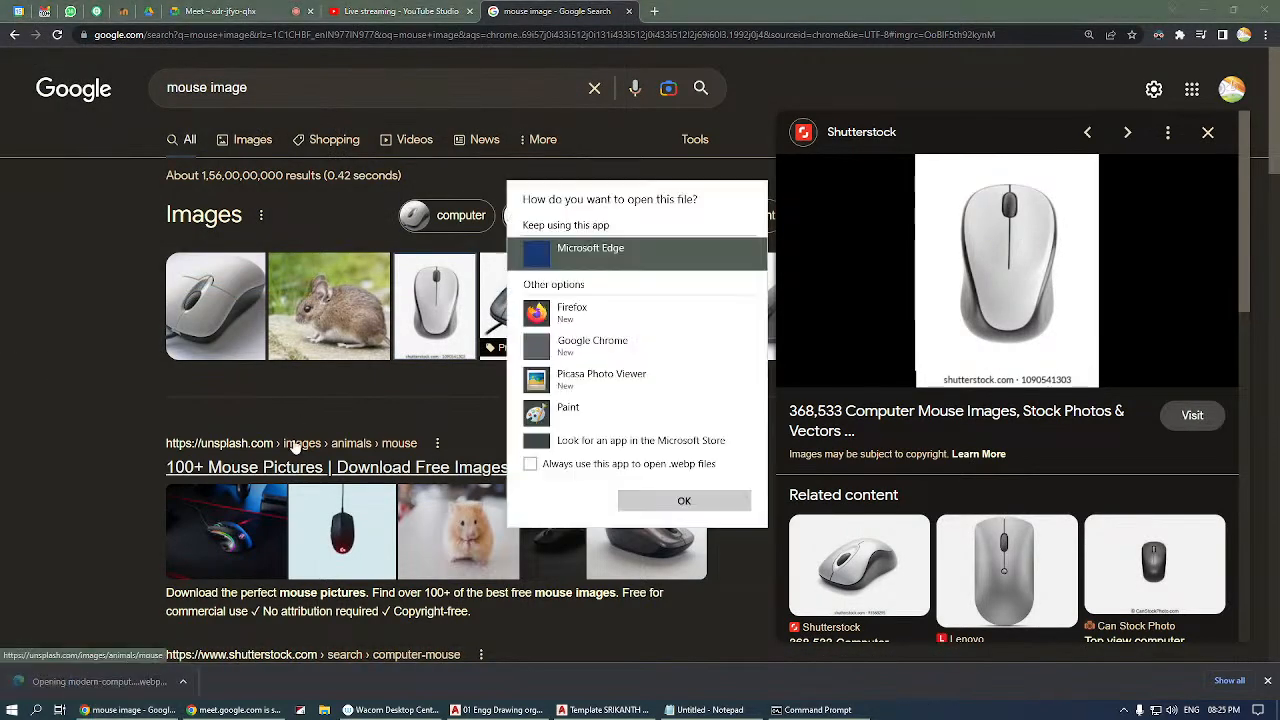
pyautogui.click(592, 345)
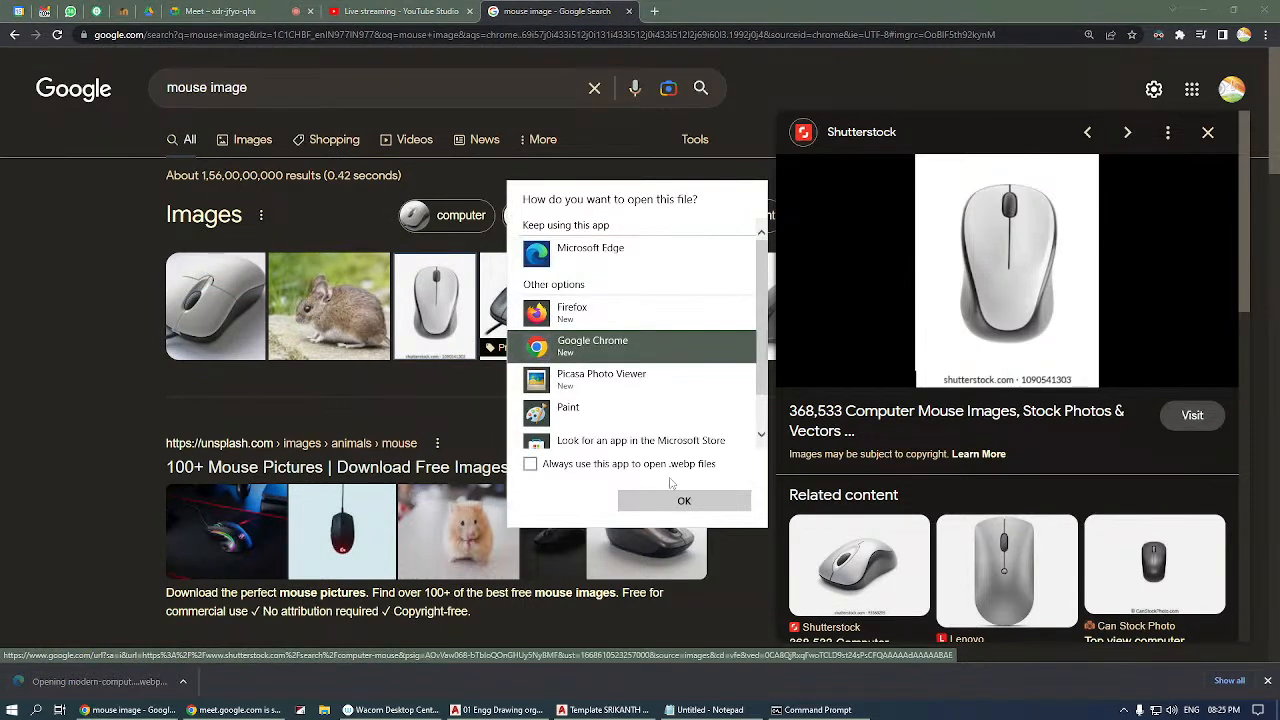
pyautogui.click(670, 500)
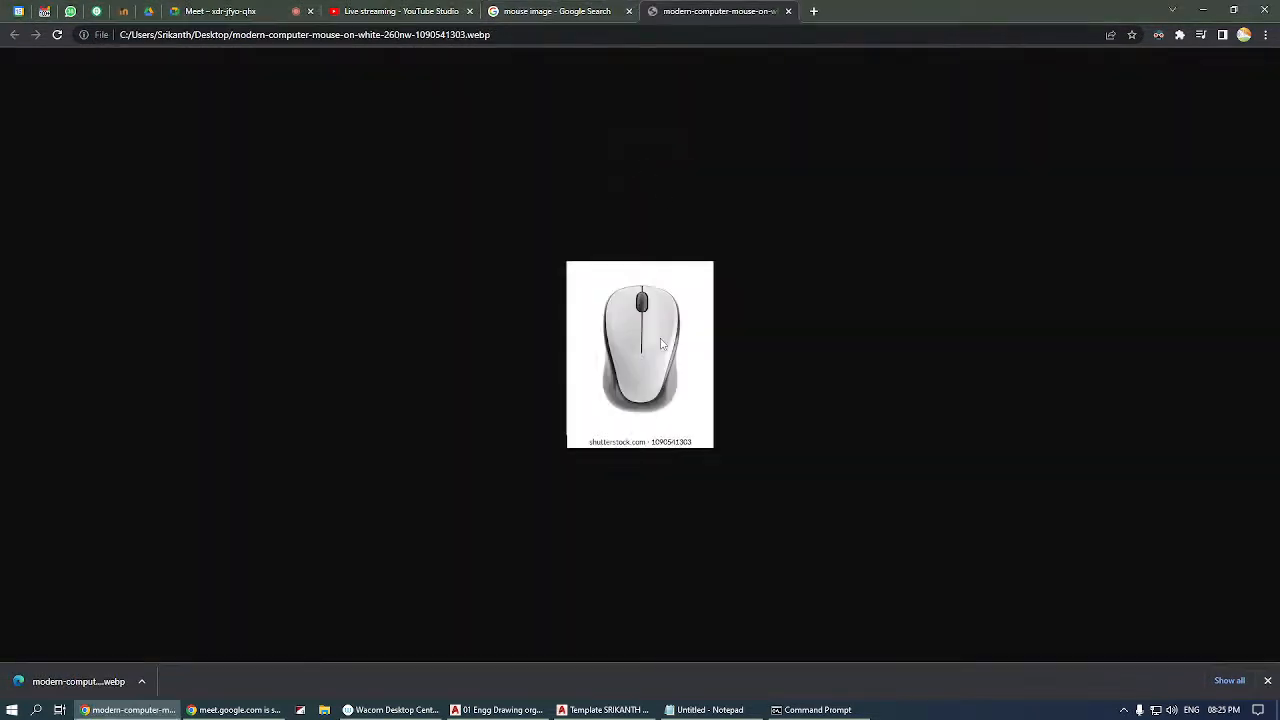
pyautogui.keyDown('ctrl'); pyautogui.scroll(5, 660, 344); pyautogui.keyUp('ctrl')
pyautogui.keyDown('ctrl'); pyautogui.scroll(-1, 657, 290); pyautogui.keyUp('ctrl')
pyautogui.keyDown('ctrl'); pyautogui.scroll(1, 657, 290); pyautogui.keyUp('ctrl')
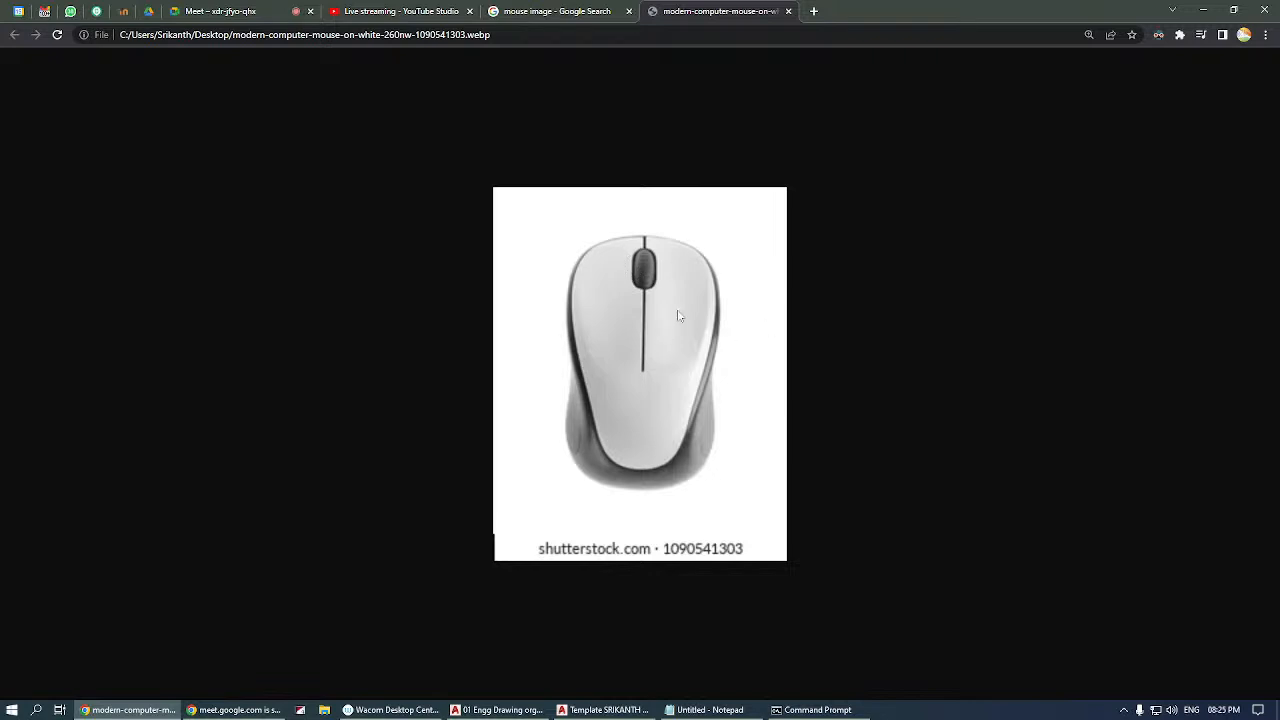
# Return to AutoCAD, try a selection window in empty space, select edge AC of the true-shape triangle and clear the selection.
pyautogui.click(497, 710)
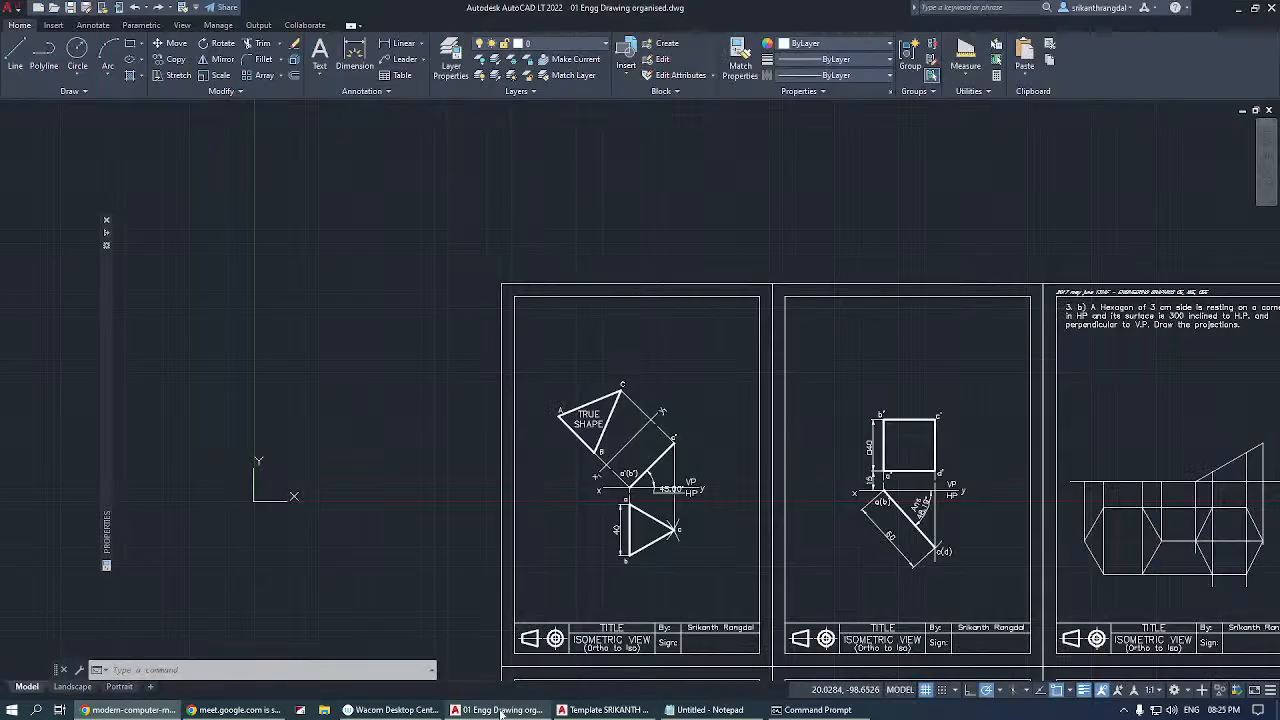
pyautogui.click(319, 284)
pyautogui.click(440, 432)
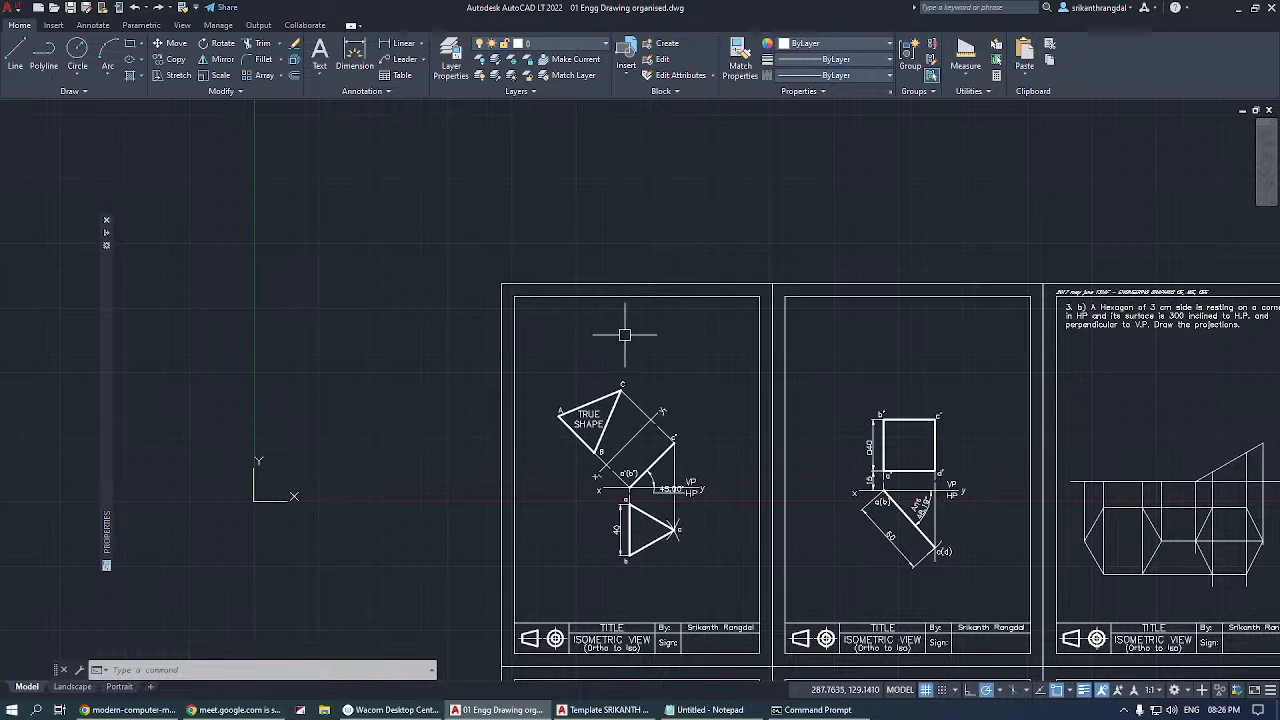
pyautogui.moveTo(604, 393)
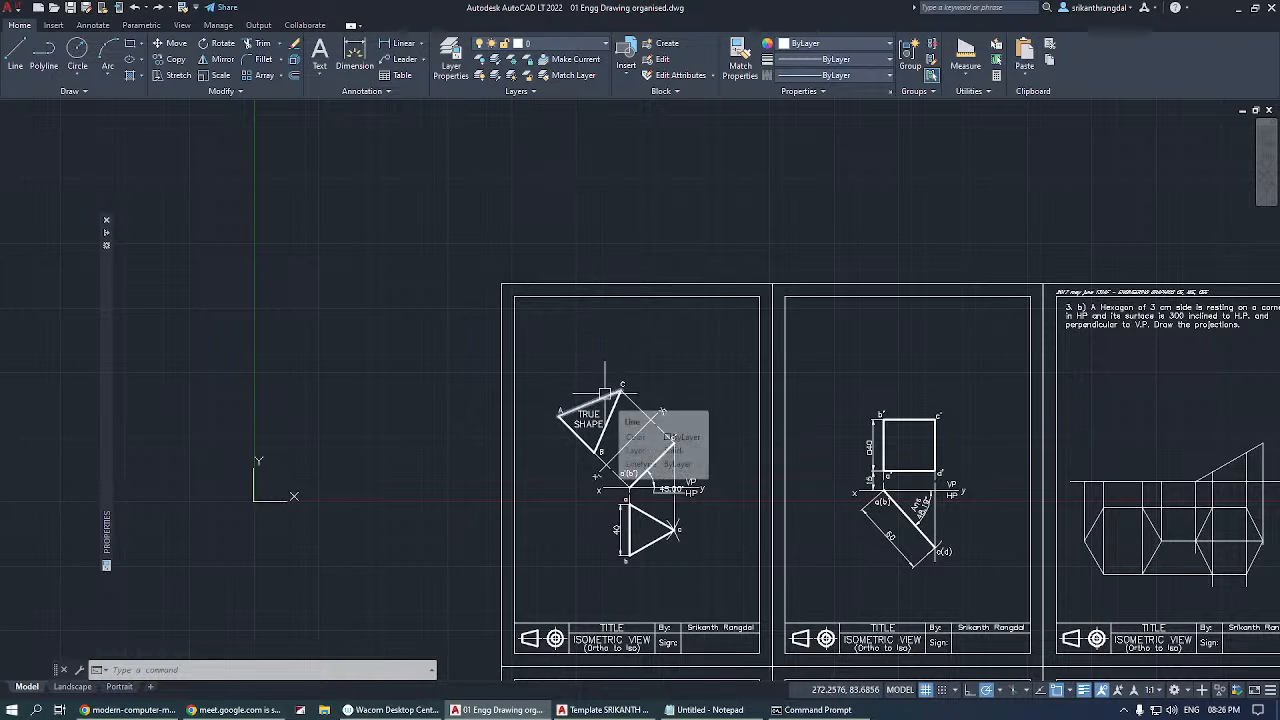
pyautogui.click(604, 394)
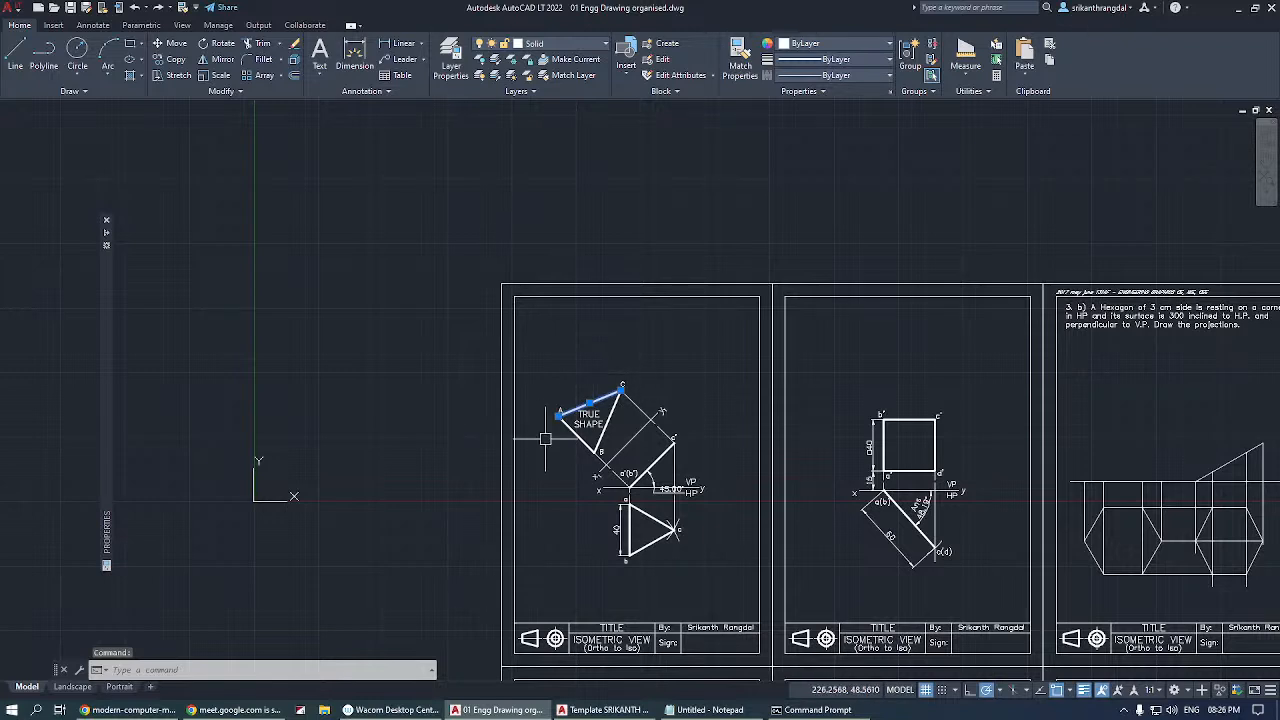
pyautogui.click(570, 349)
pyautogui.press('Escape')
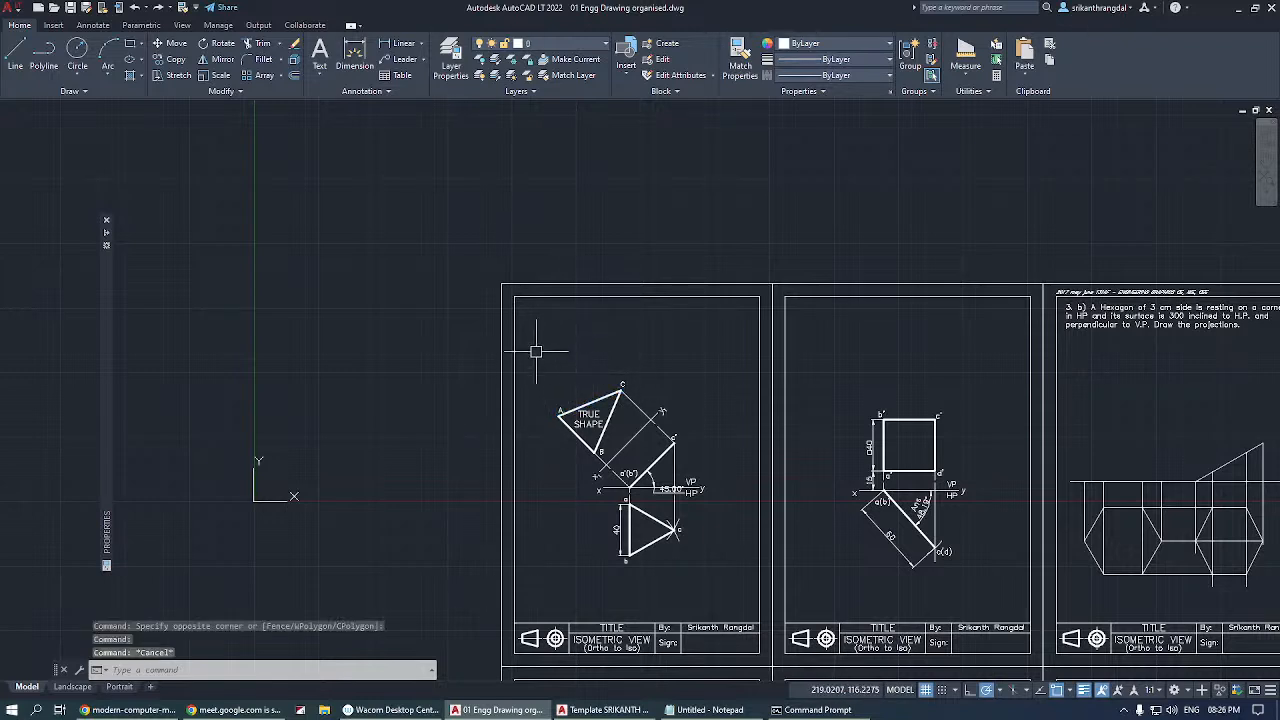
# Select the true-shape triangle with its labels three times using an enclosing selection window, clearing the selection each time.
pyautogui.click(536, 351)
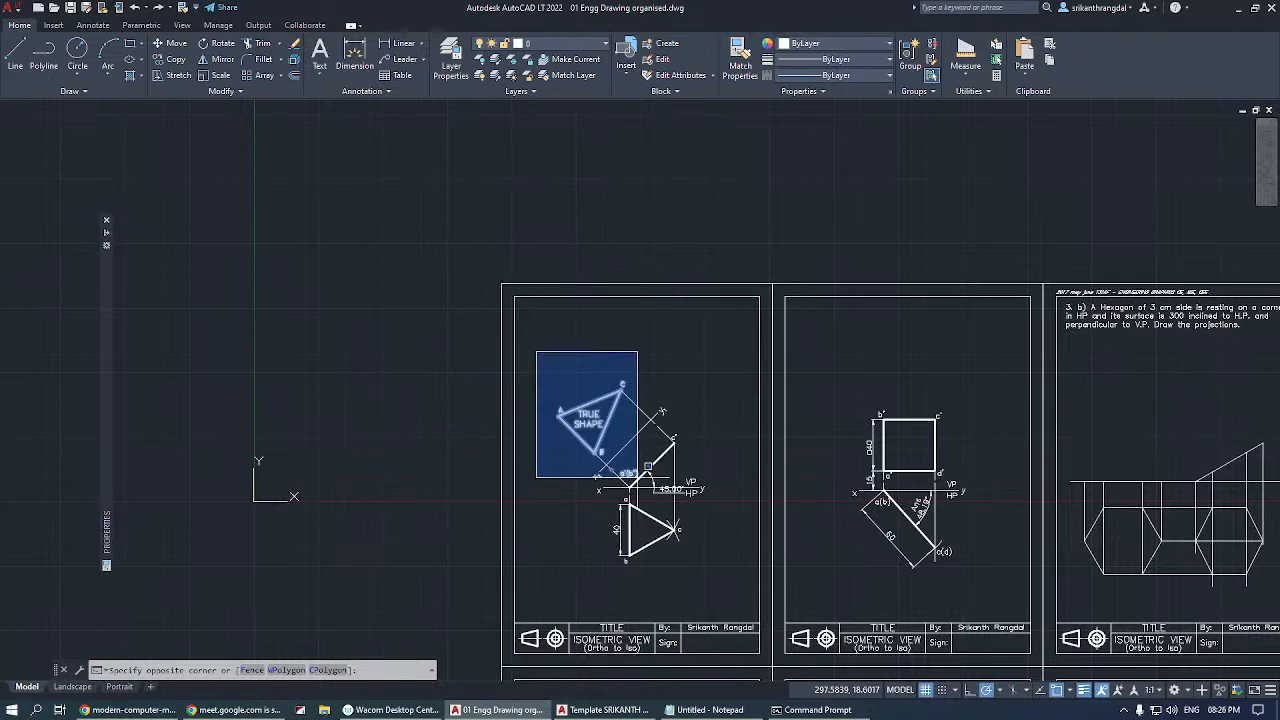
pyautogui.scroll(2, 640, 469)
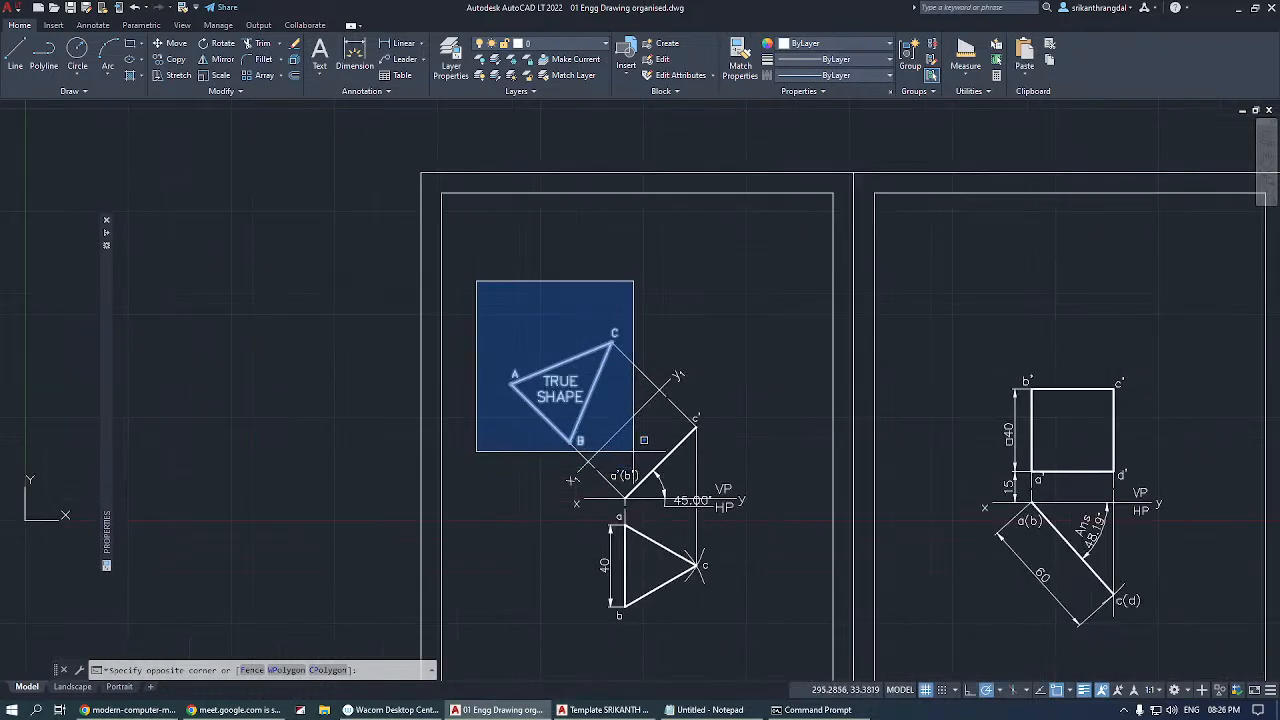
pyautogui.click(643, 440)
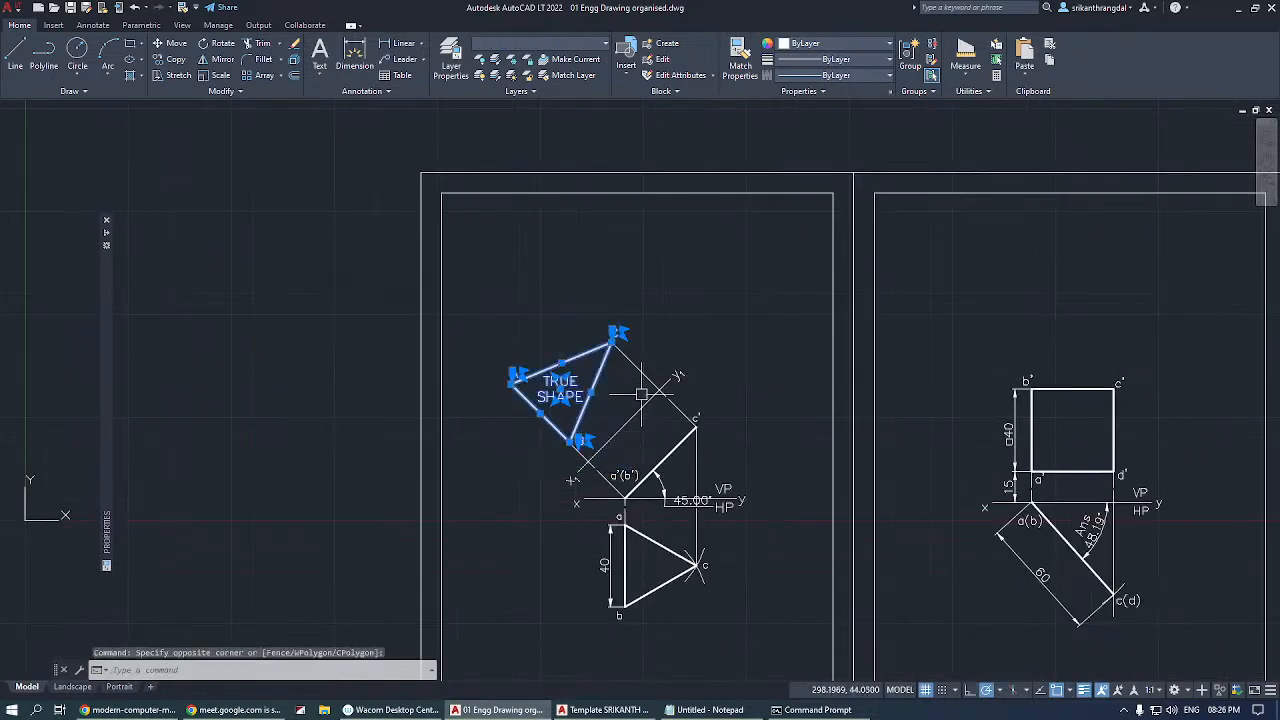
pyautogui.press('Escape')
pyautogui.click(482, 289)
pyautogui.click(636, 465)
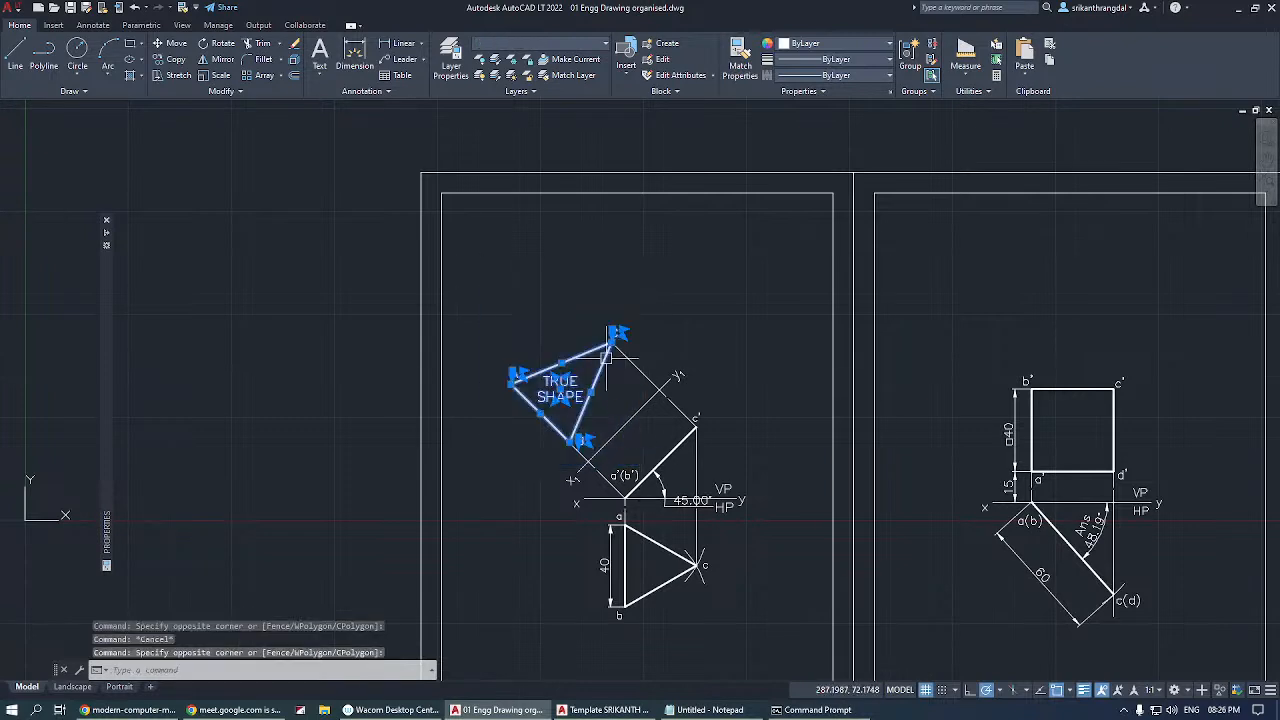
pyautogui.press('Escape')
pyautogui.click(468, 289)
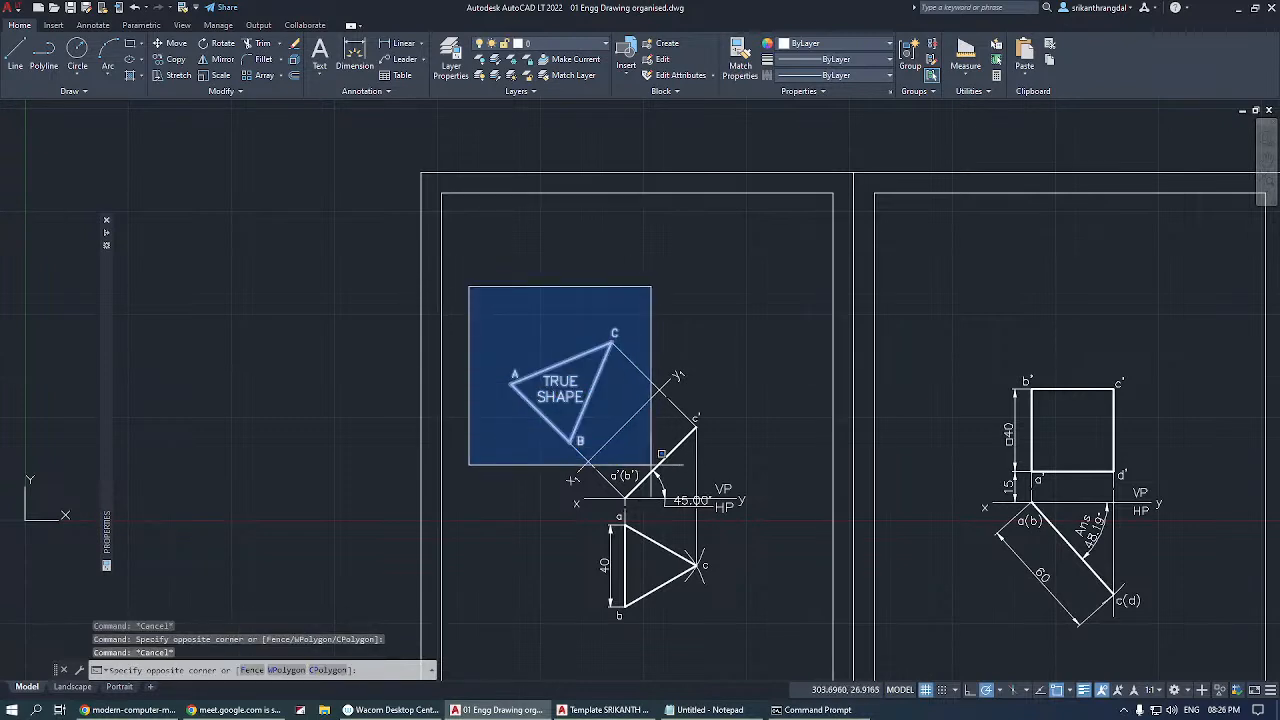
pyautogui.click(639, 452)
pyautogui.press('Escape')
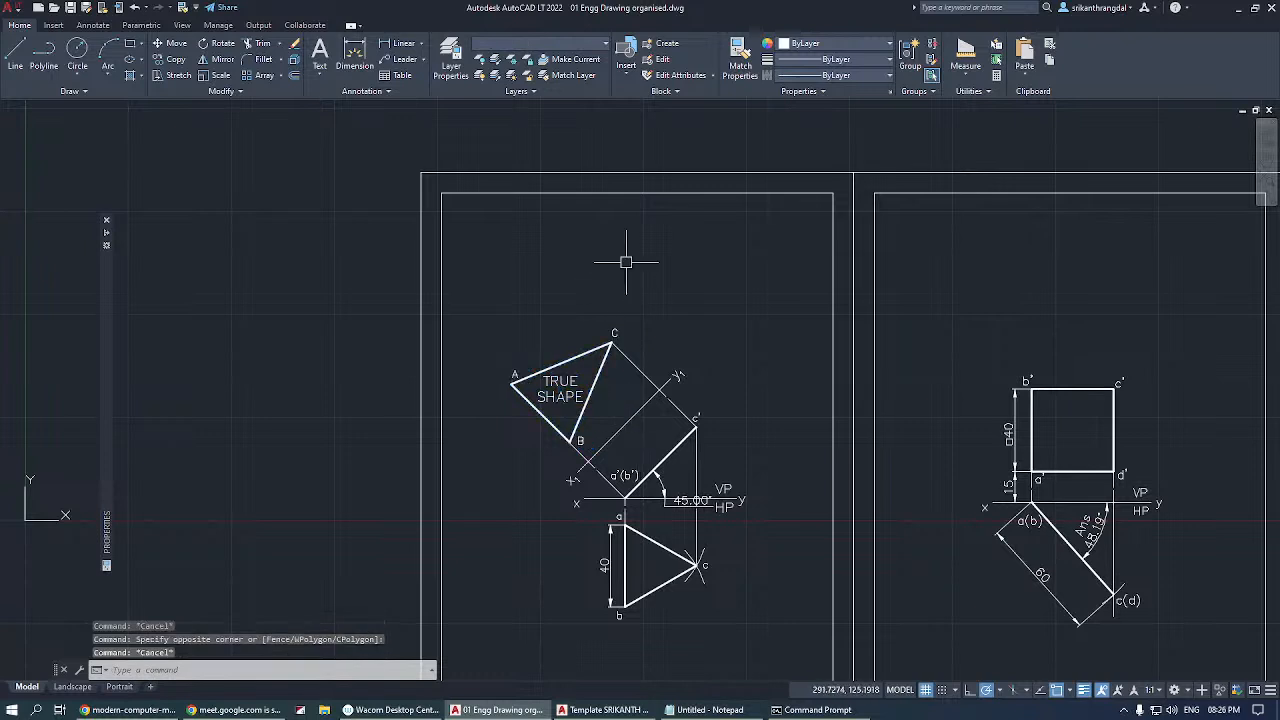
# Select the true-shape triangle and the projection lines touching it twice with a crossing selection, clearing it each time.
pyautogui.click(645, 255)
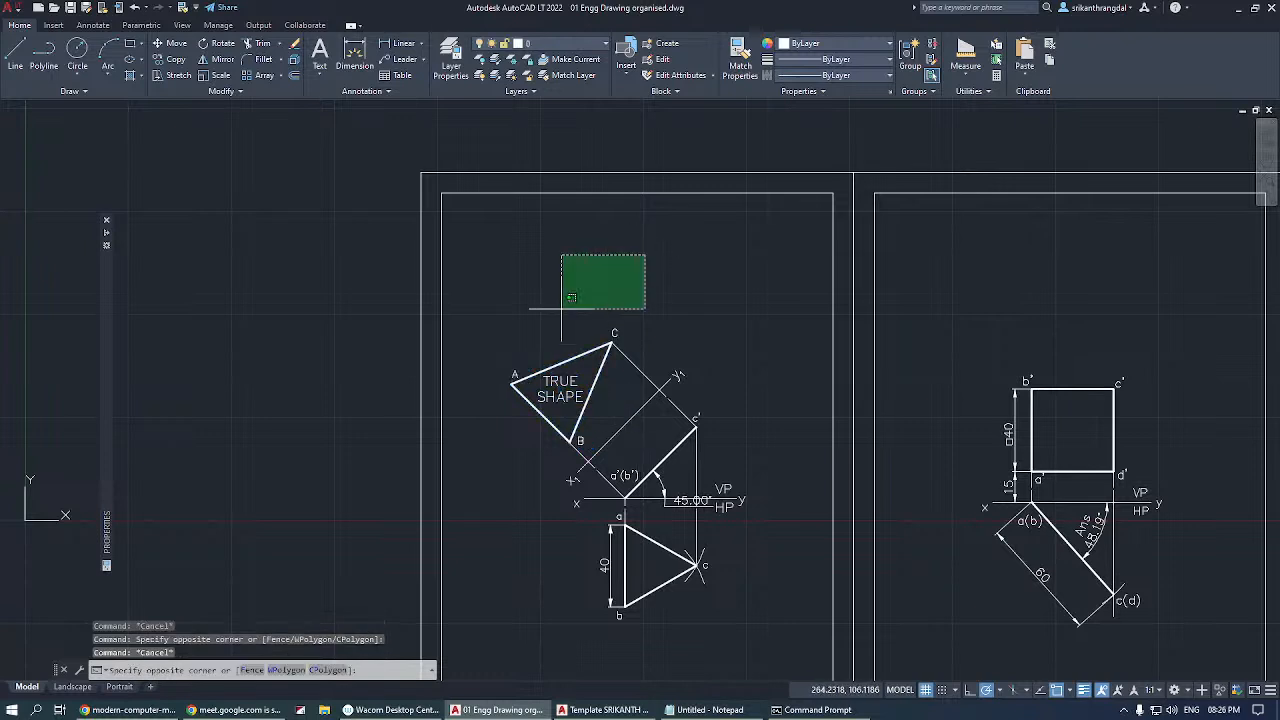
pyautogui.click(479, 449)
pyautogui.press('Escape')
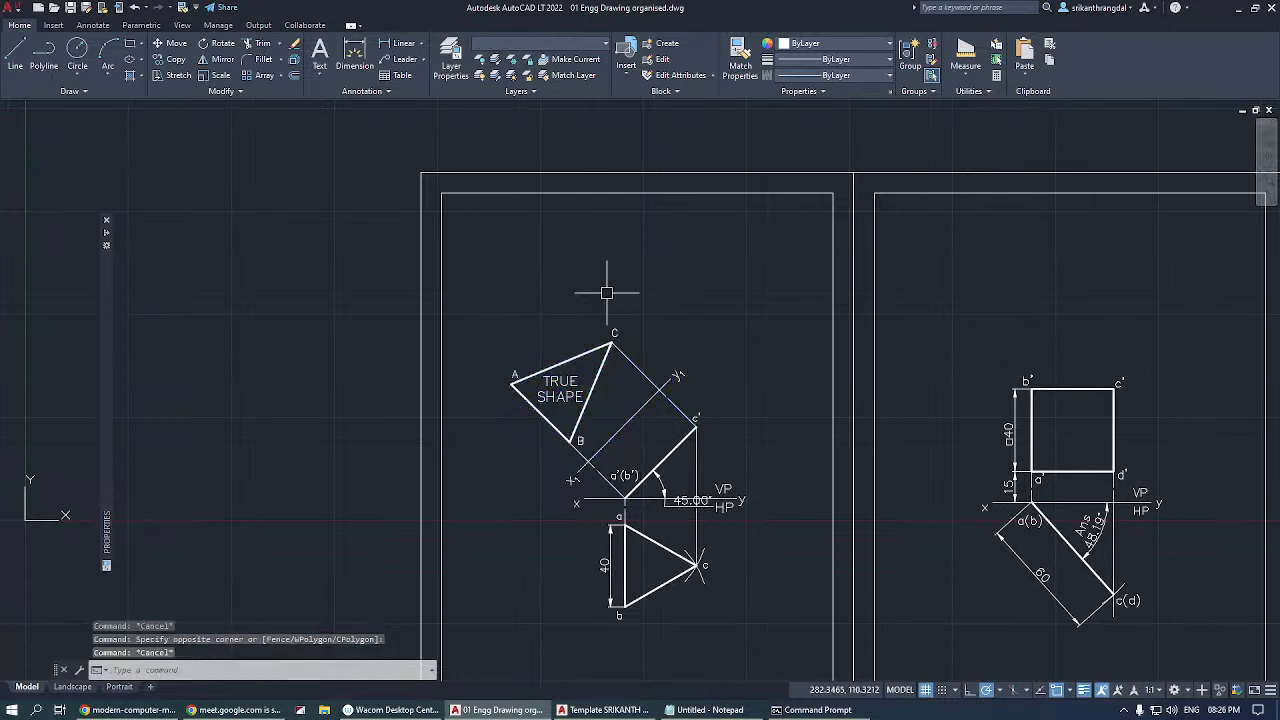
pyautogui.click(643, 286)
pyautogui.click(490, 449)
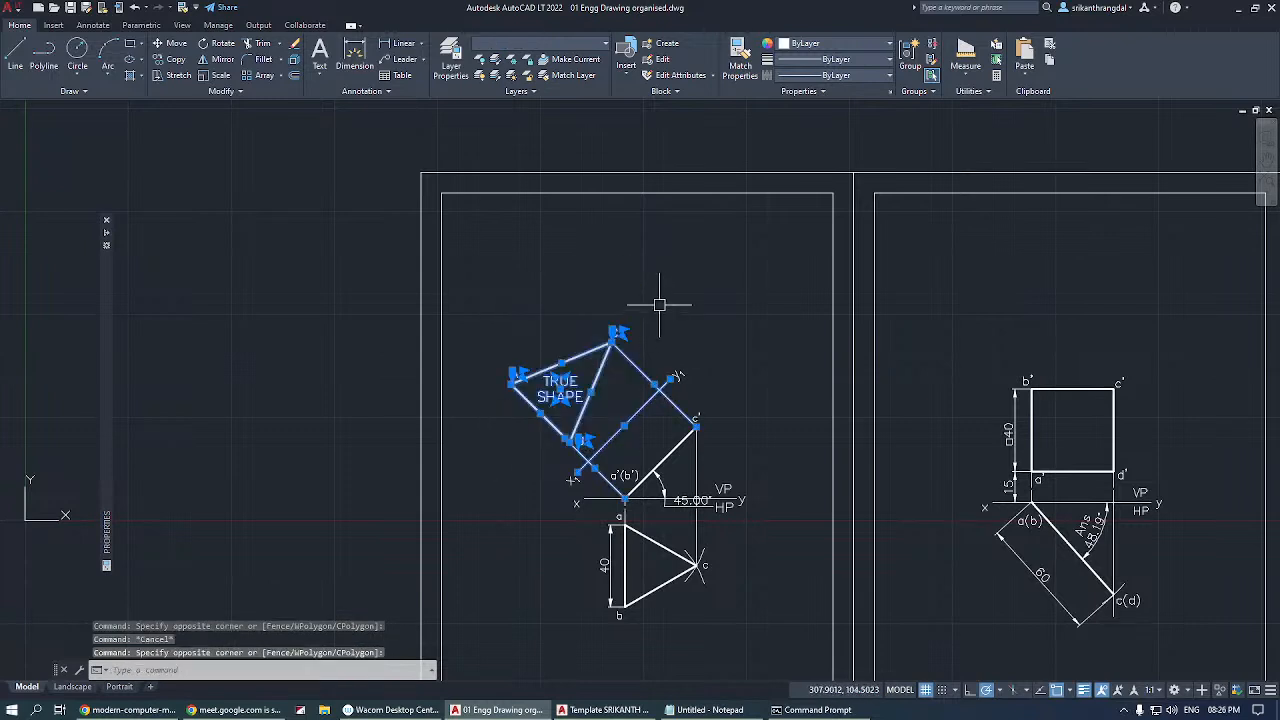
pyautogui.press('Escape')
# Compare an enclosing window around the true-shape triangle with two crossing selections over the same area, clearing each selection.
pyautogui.click(478, 298)
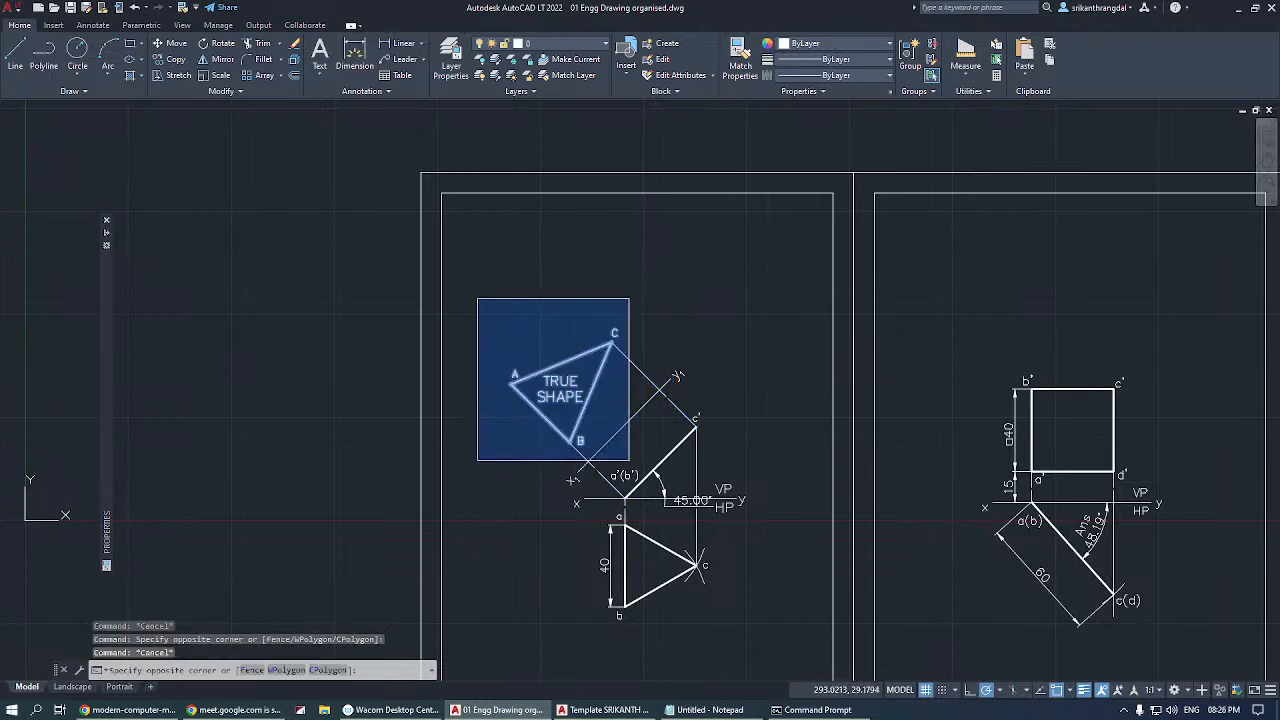
pyautogui.click(633, 450)
pyautogui.press('Escape')
pyautogui.click(633, 290)
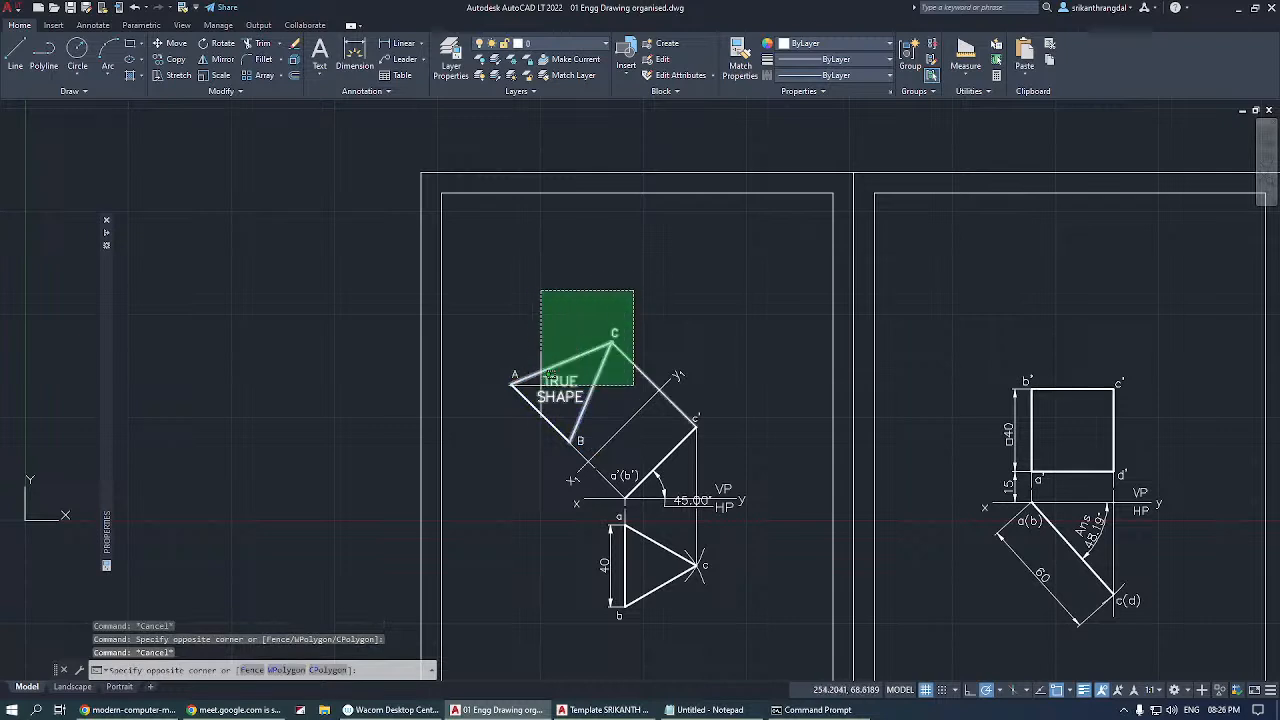
pyautogui.click(446, 492)
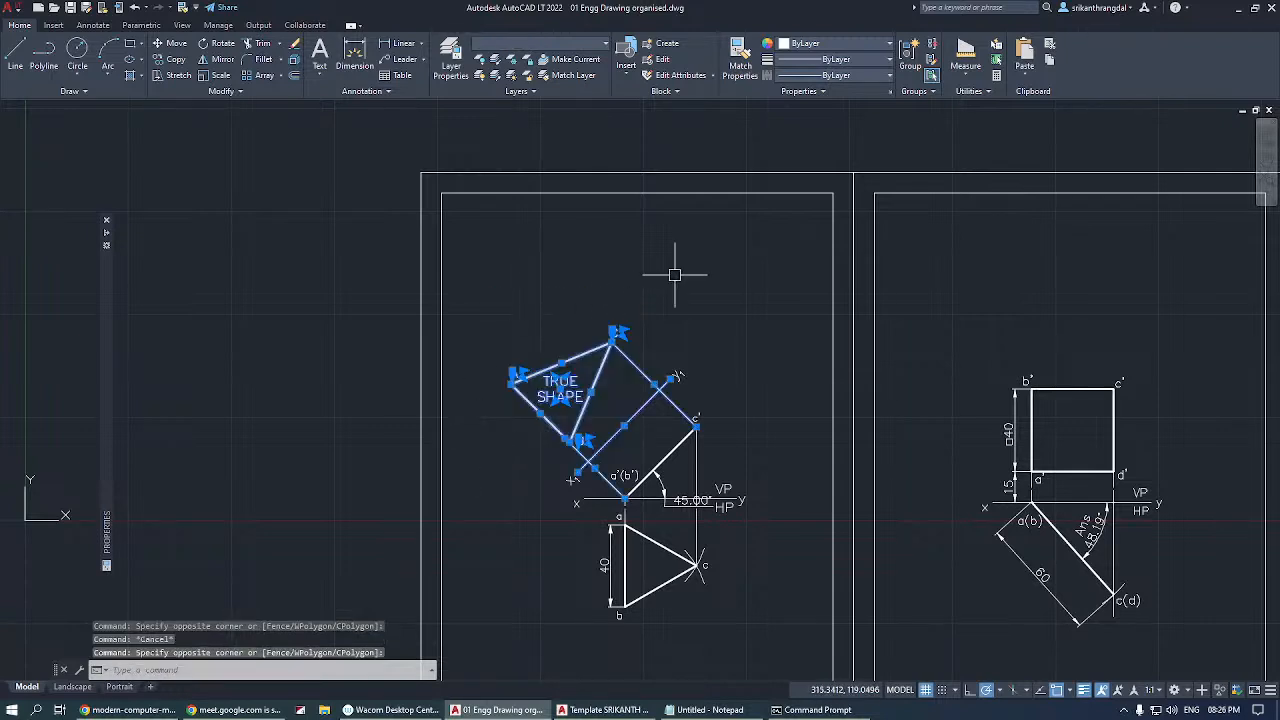
pyautogui.press('Escape')
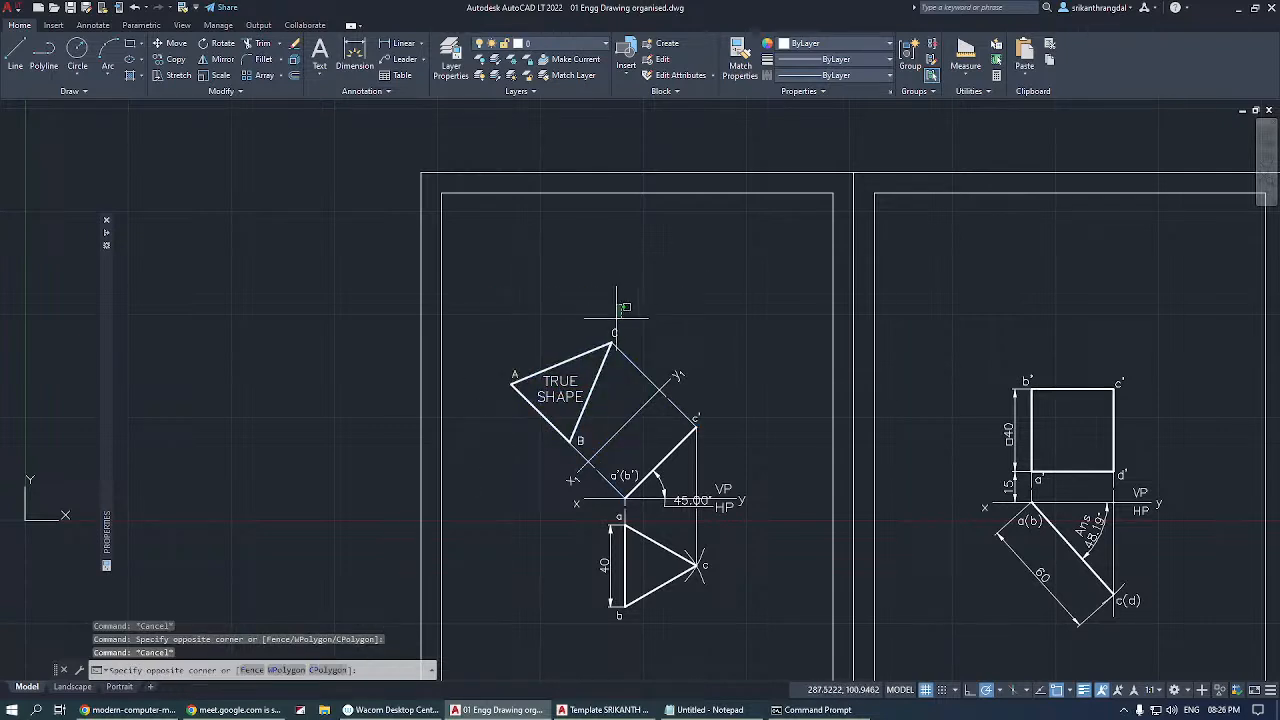
pyautogui.click(632, 306)
pyautogui.click(491, 460)
pyautogui.press('Escape')
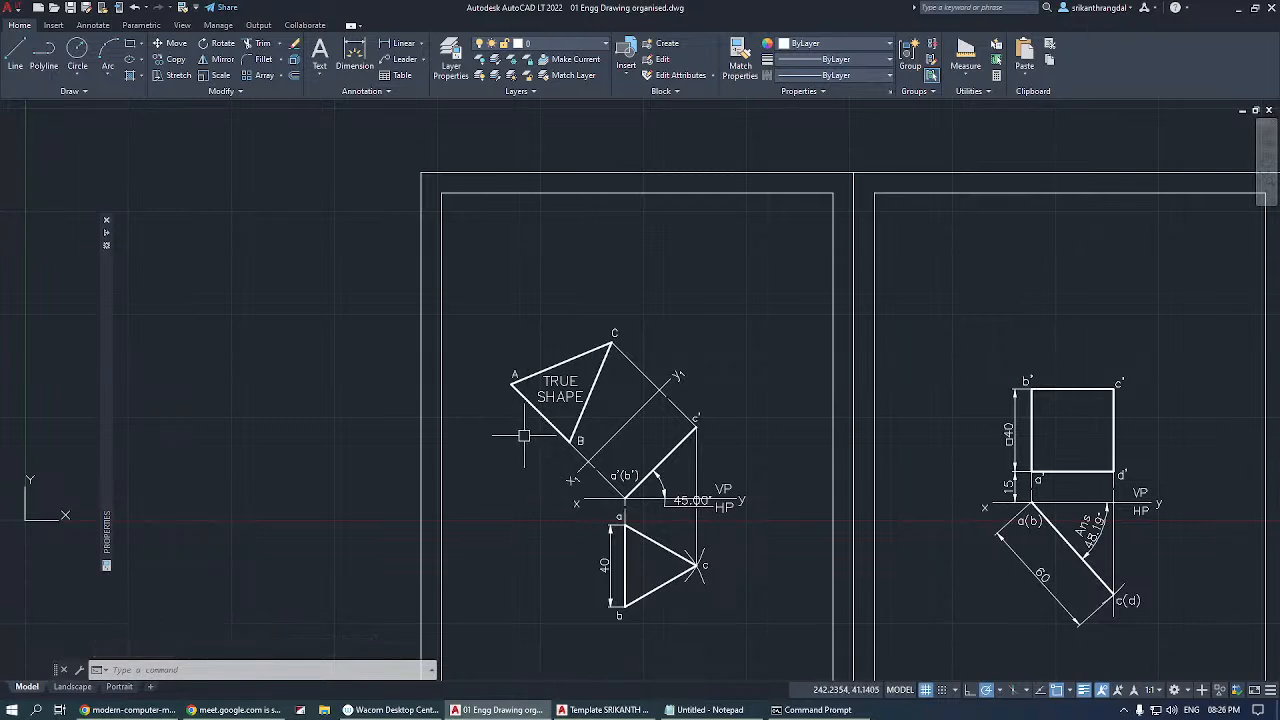
# Enclose triangle ABC and its TRUE SHAPE text twice in a selection window and clear the selection each time.
pyautogui.scroll(2, 519, 432)
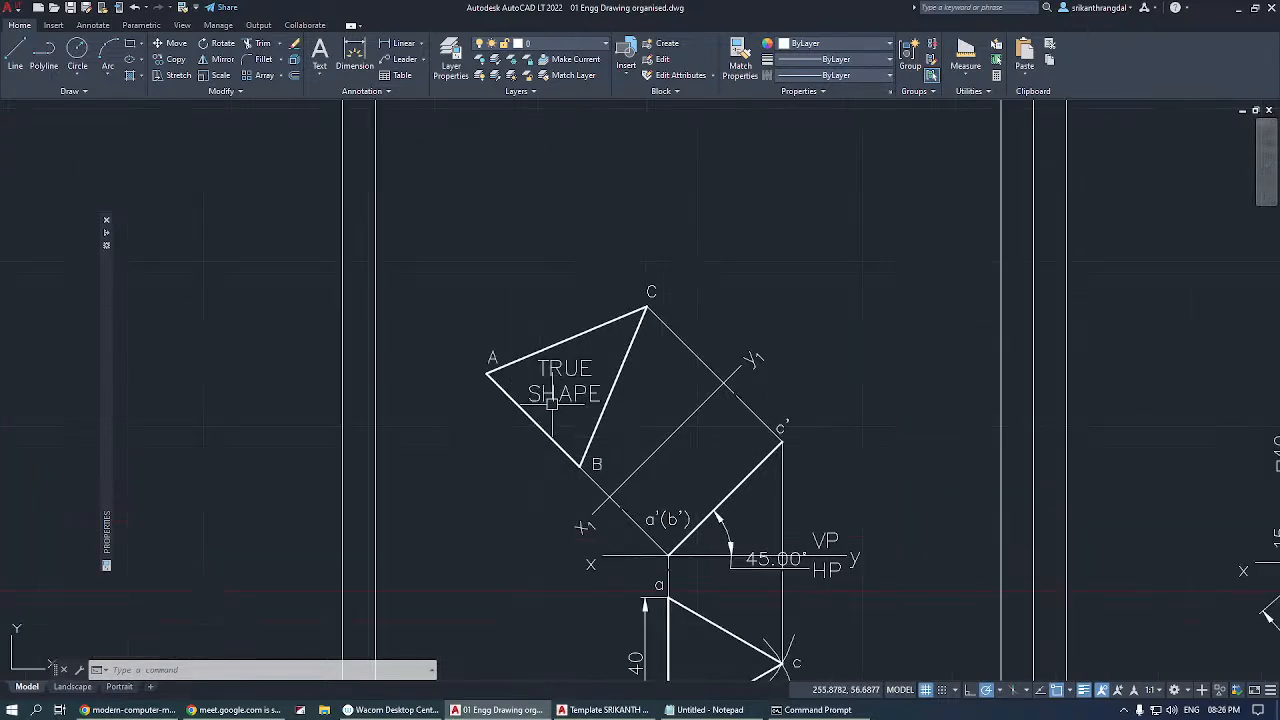
pyautogui.click(445, 233)
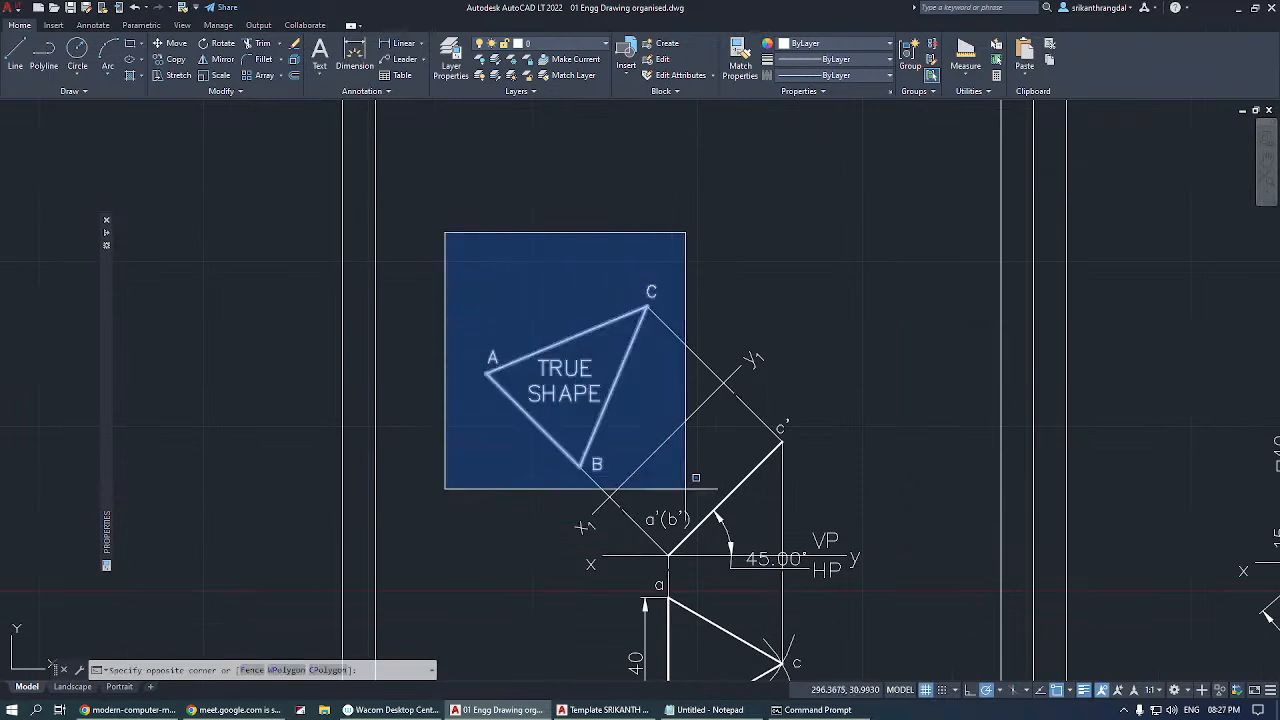
pyautogui.click(684, 490)
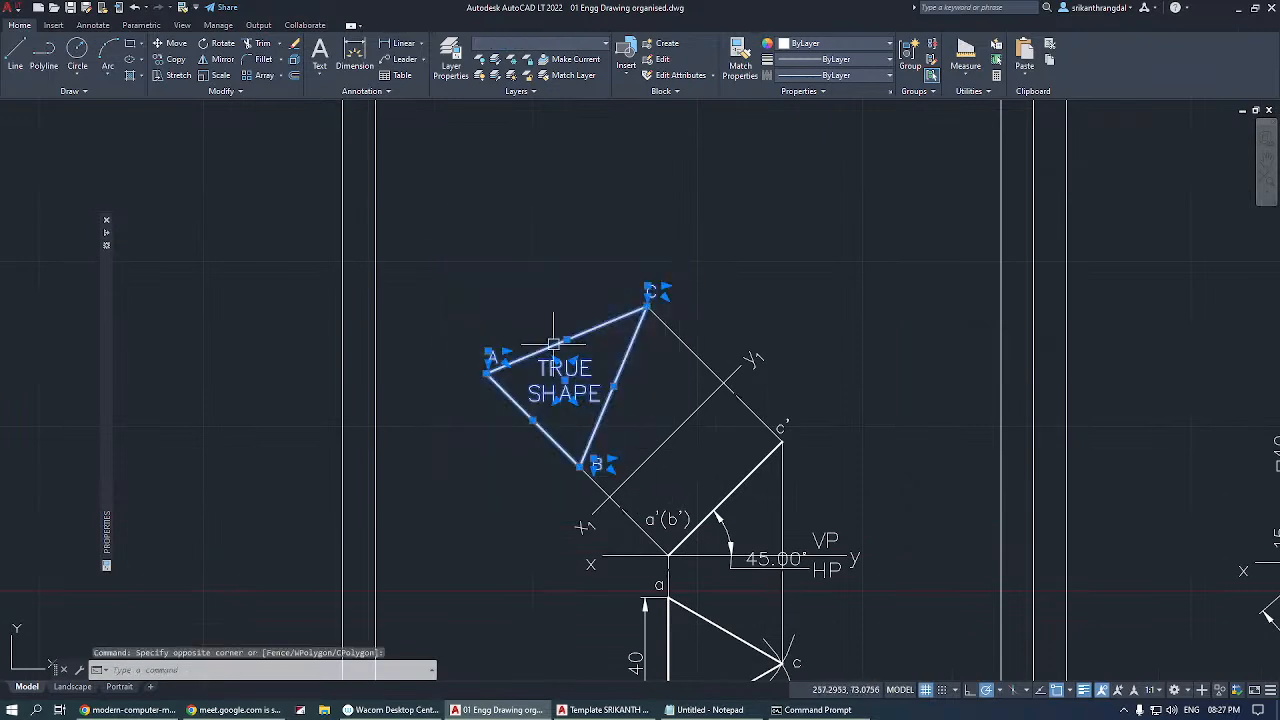
pyautogui.press('Escape')
pyautogui.click(450, 231)
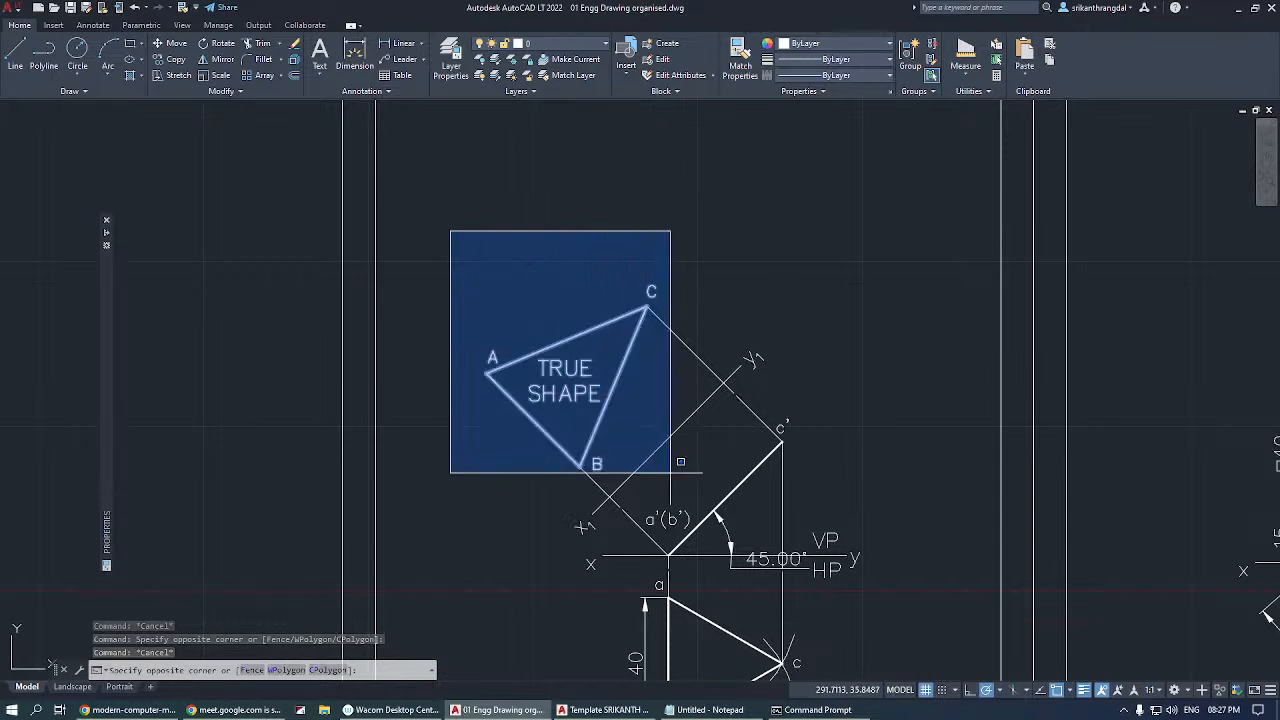
pyautogui.click(670, 478)
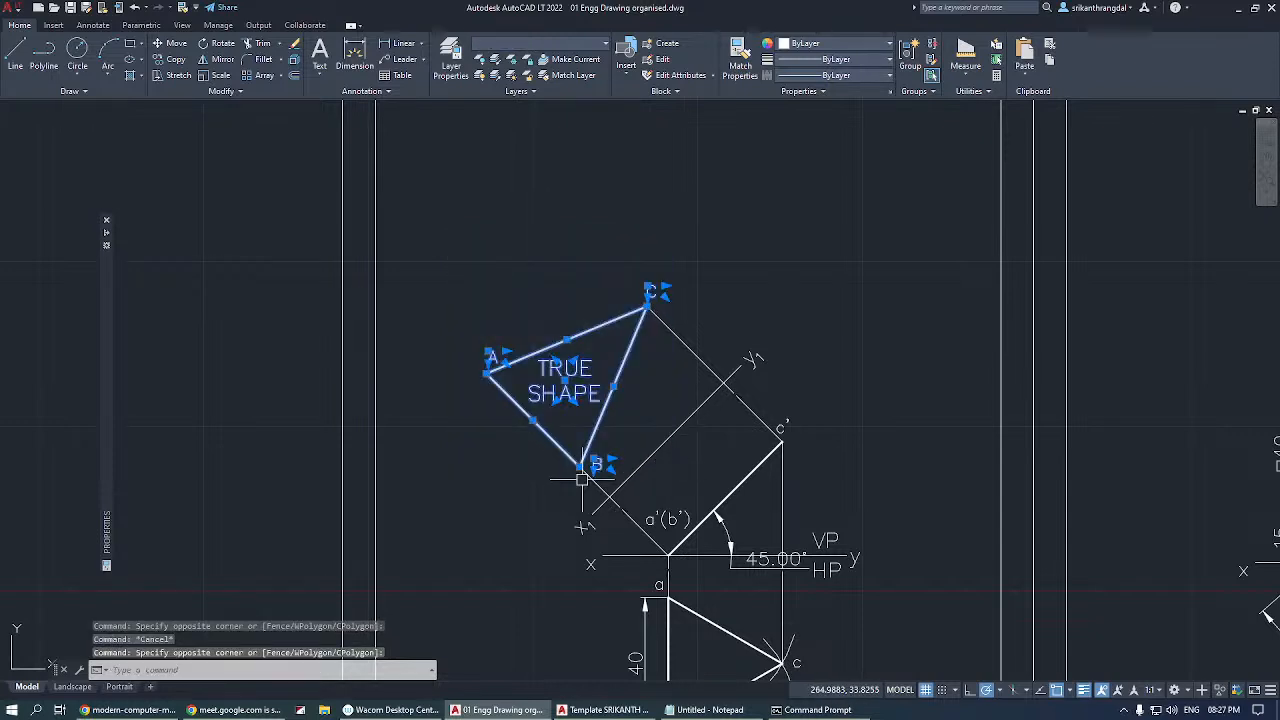
pyautogui.press('Escape')
# Make two crossing selections over triangle ABC that also catch line X1Y1 and the adjoining projectors, clearing each one.
pyautogui.click(663, 215)
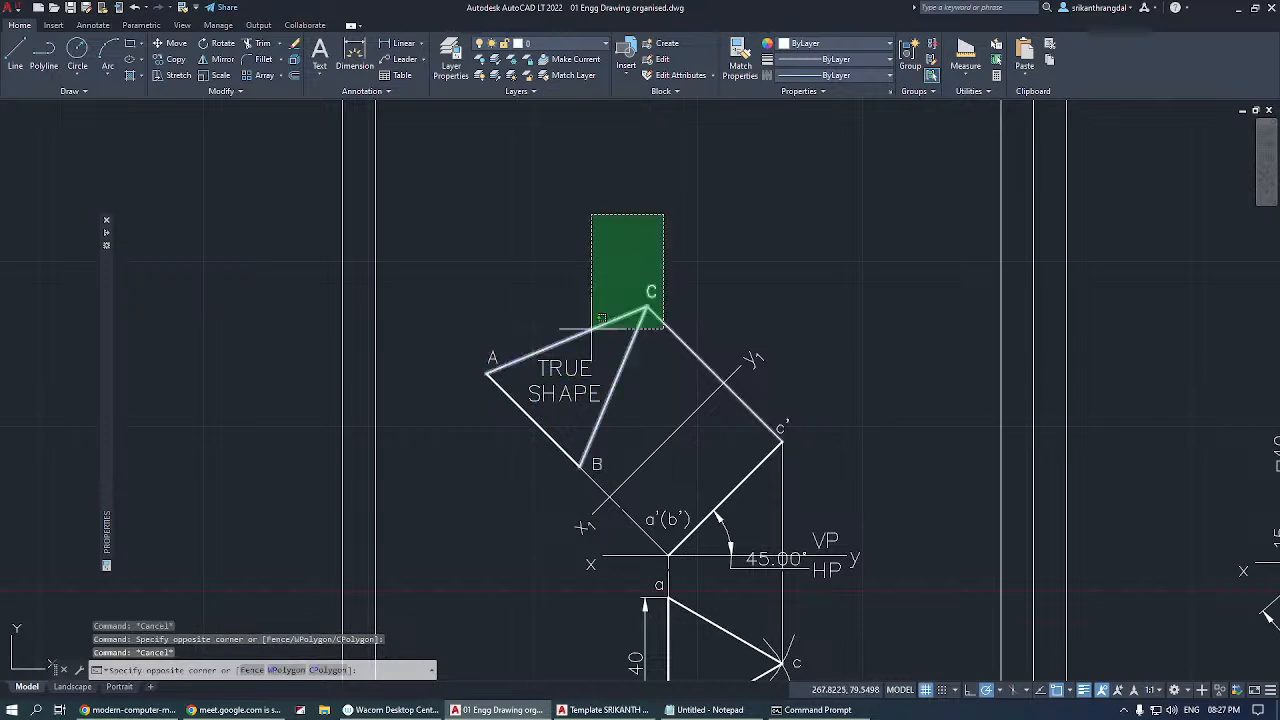
pyautogui.click(459, 456)
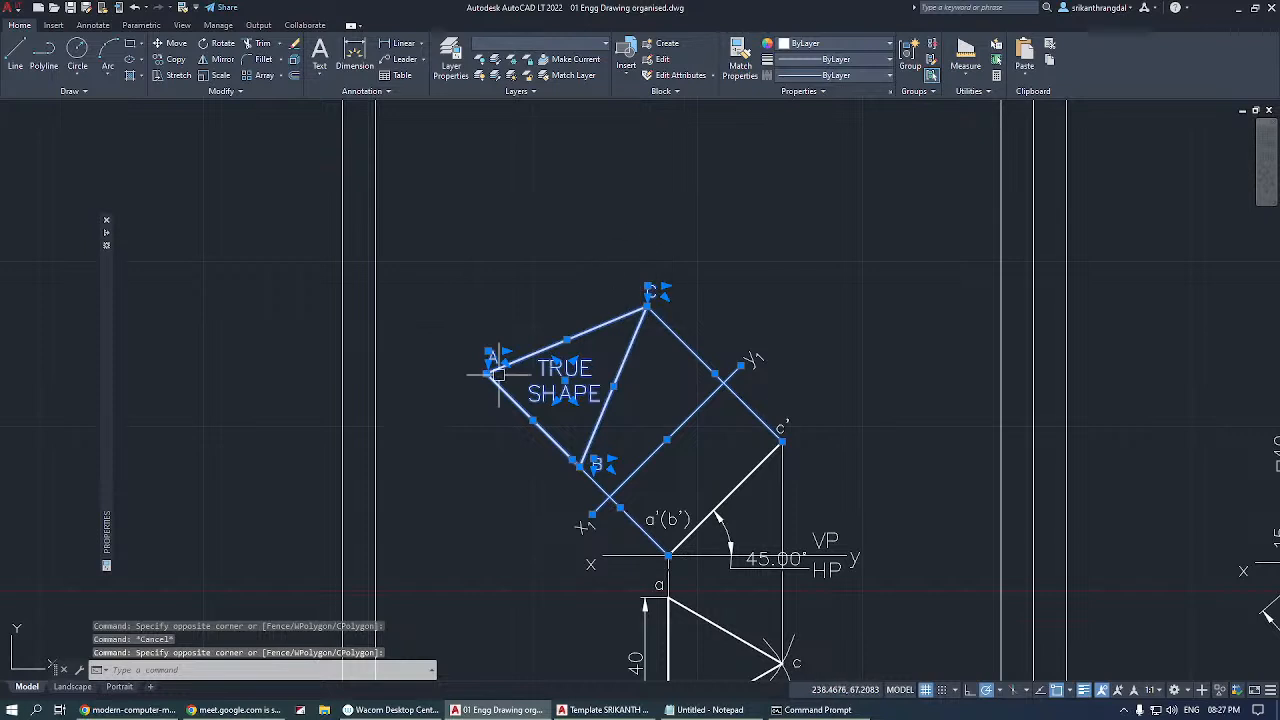
pyautogui.press('Escape')
pyautogui.click(689, 224)
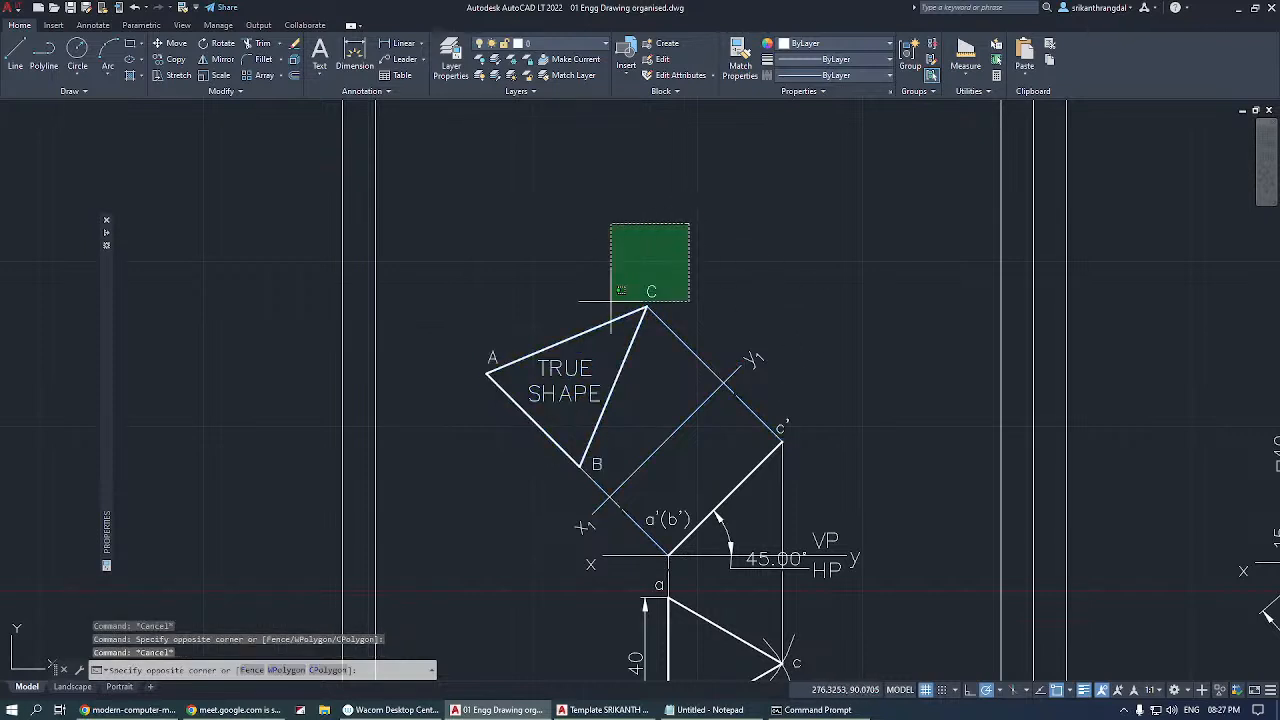
pyautogui.click(457, 486)
pyautogui.press('Escape')
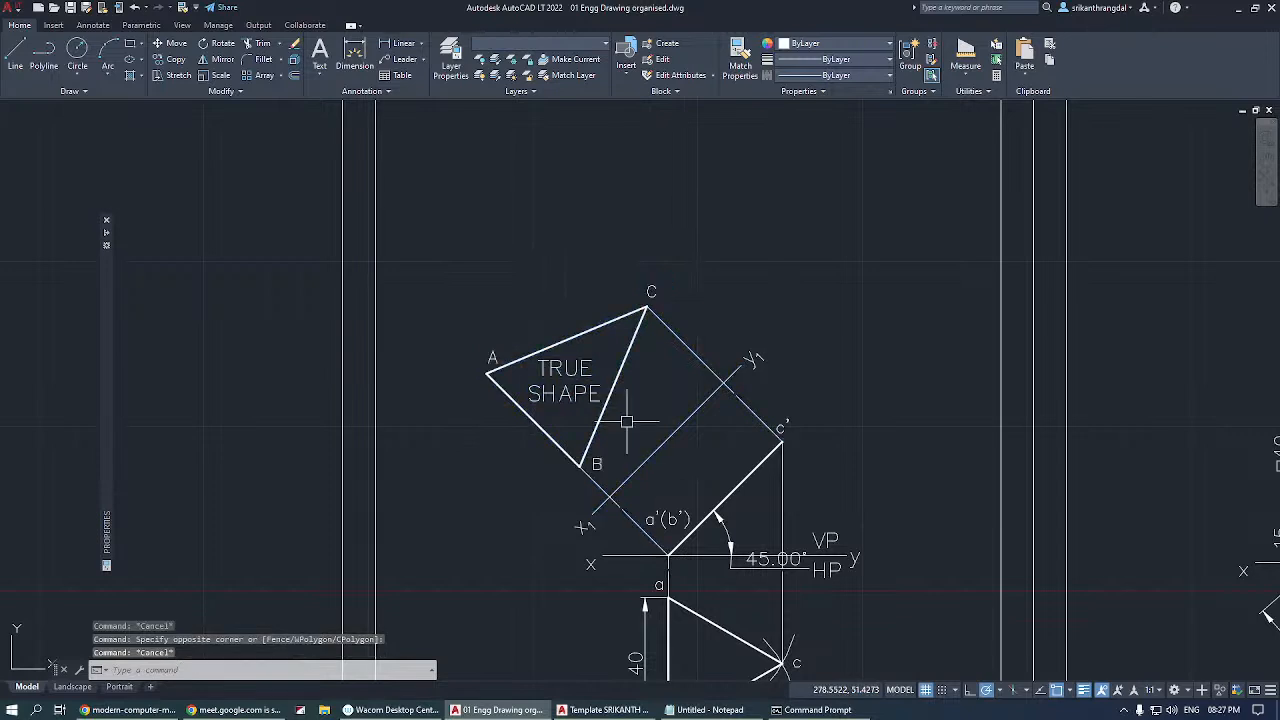
# Select edge AC on its own, clear it, and make a crossing selection over the whole triangle before deselecting.
pyautogui.click(608, 324)
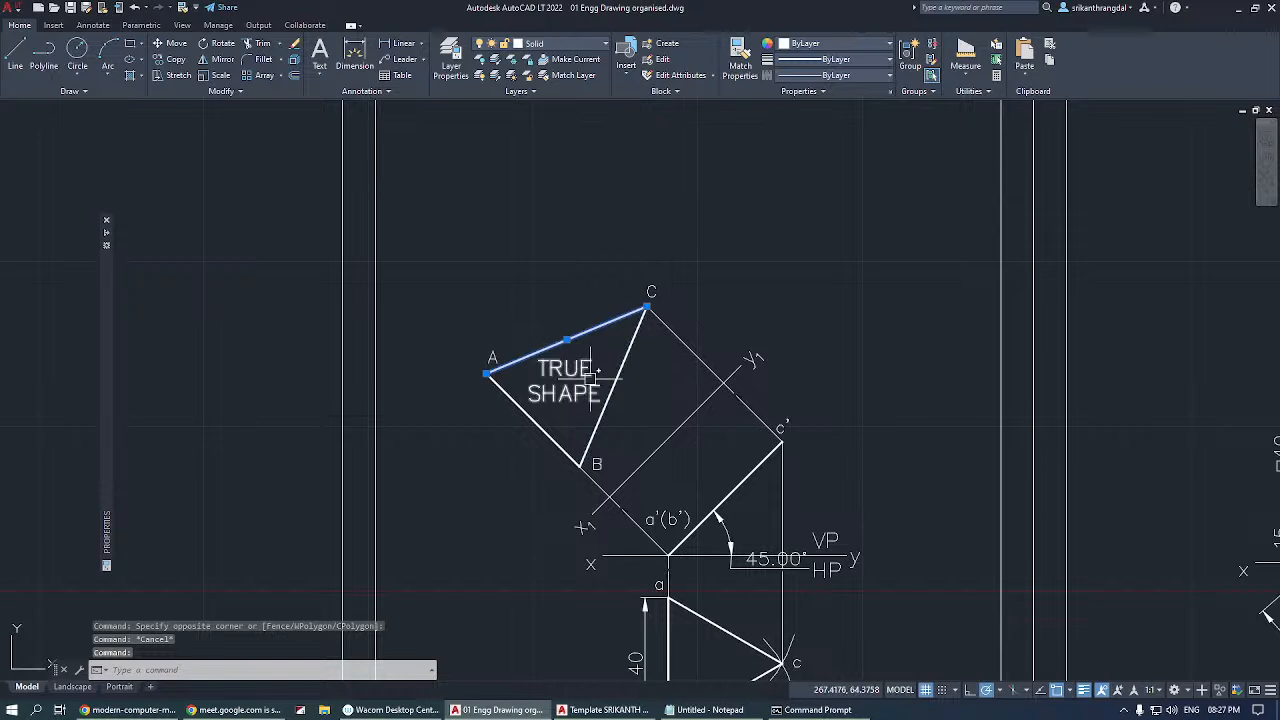
pyautogui.press('Escape')
pyautogui.click(673, 246)
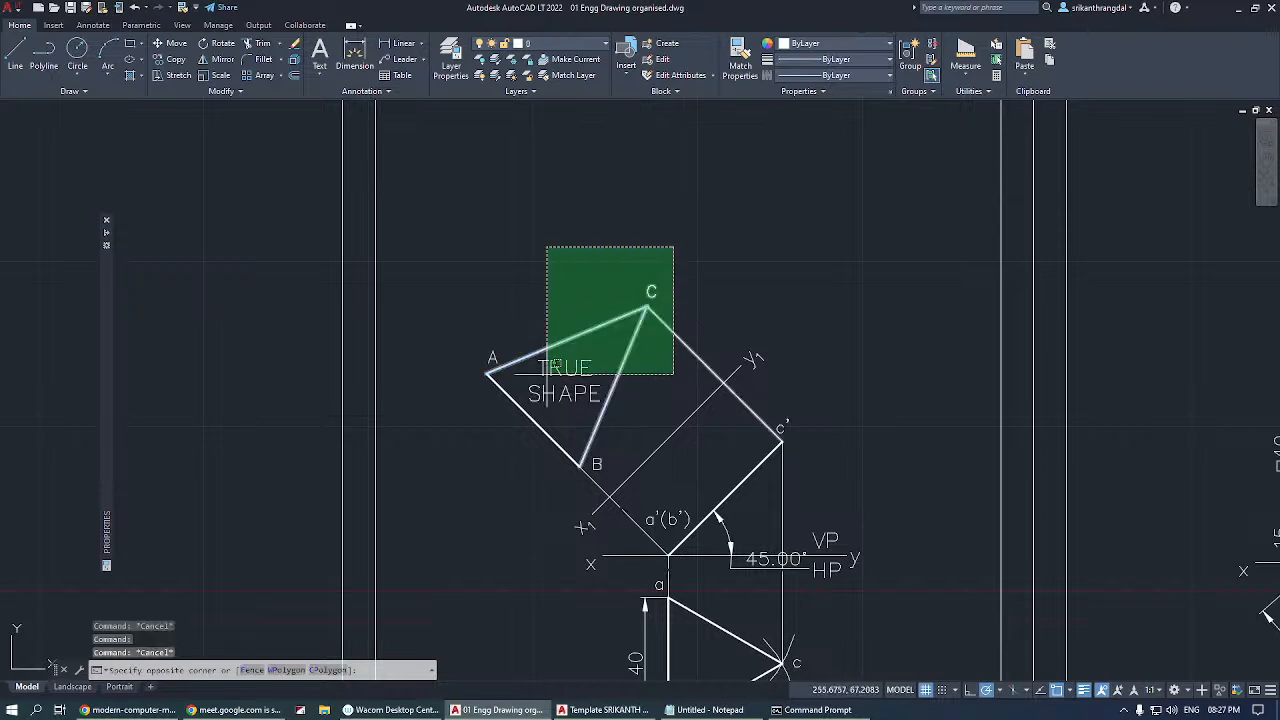
pyautogui.click(423, 485)
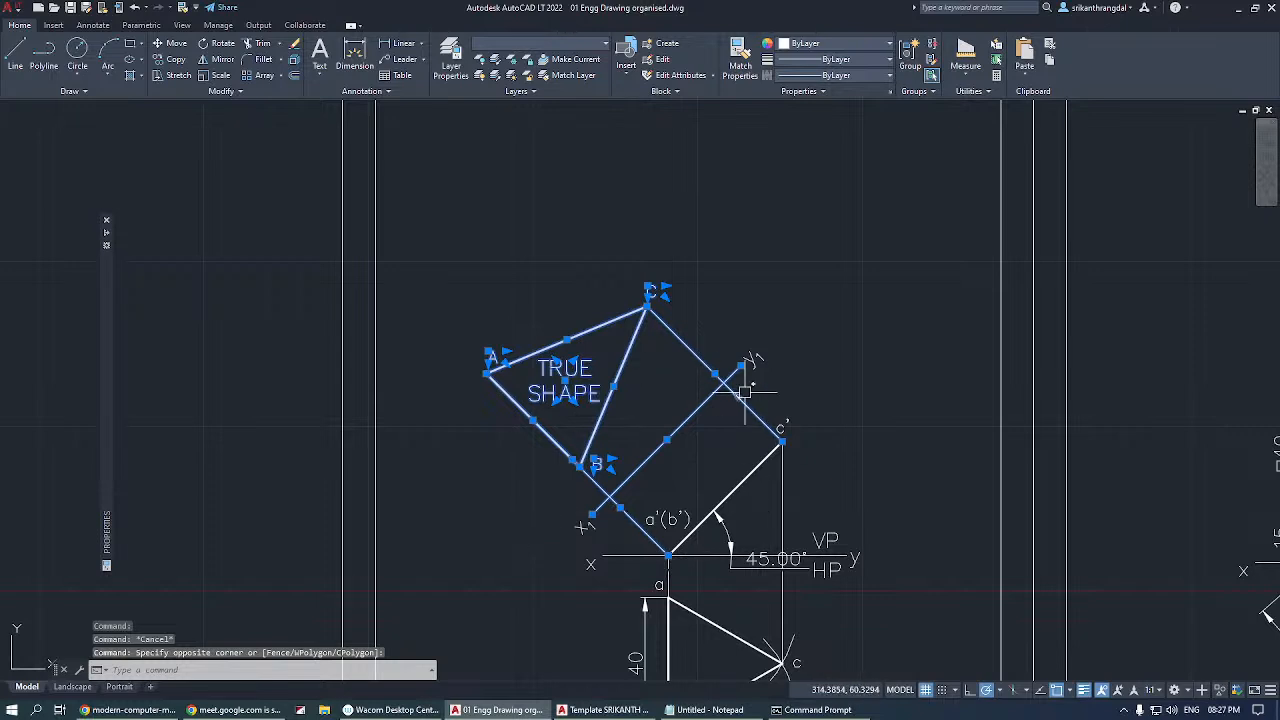
pyautogui.press('Escape')
# Select only triangle ABC and its labels with an enclosing window, clear it, and repeat over the area with a crossing selection before deselecting.
pyautogui.click(428, 226)
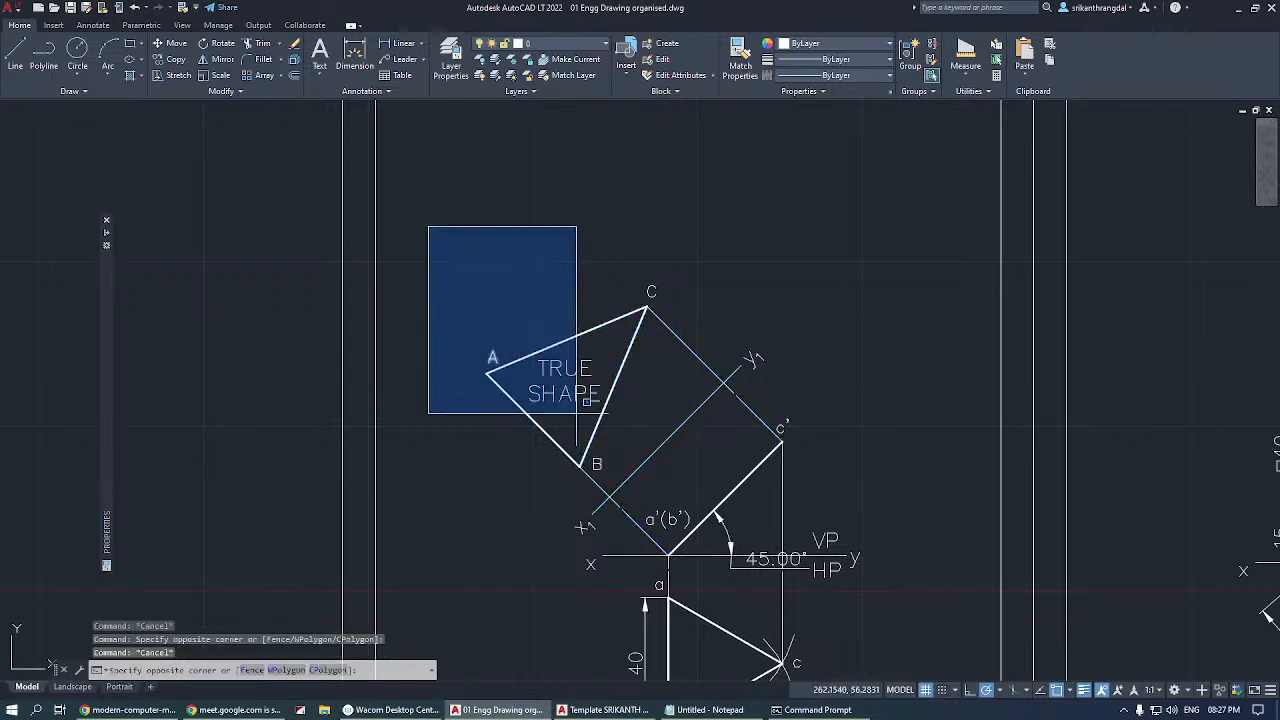
pyautogui.click(674, 483)
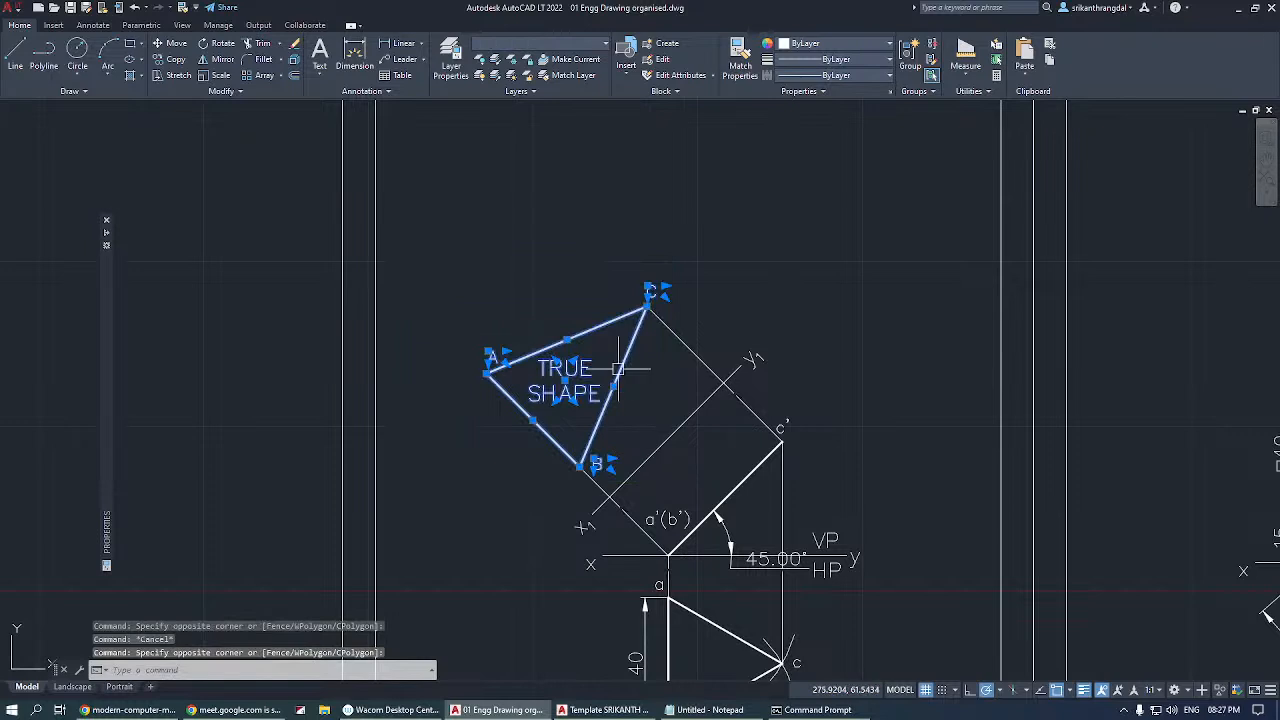
pyautogui.press('Escape')
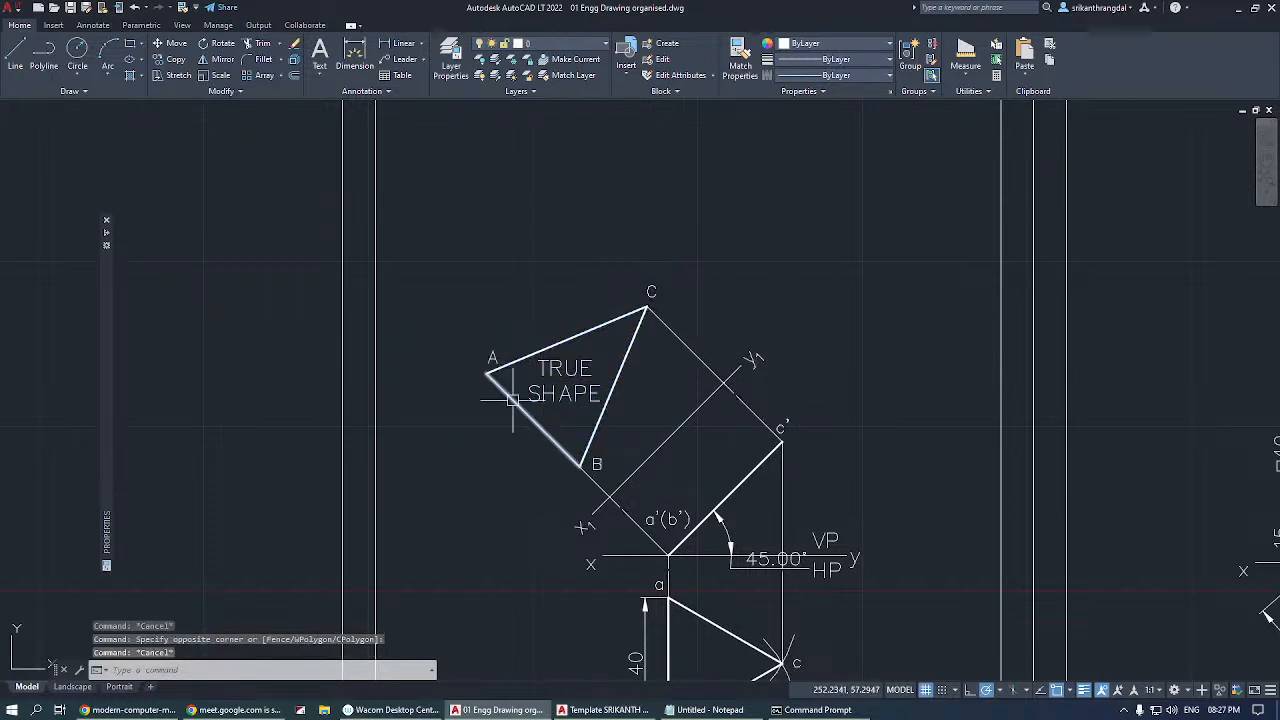
pyautogui.click(697, 244)
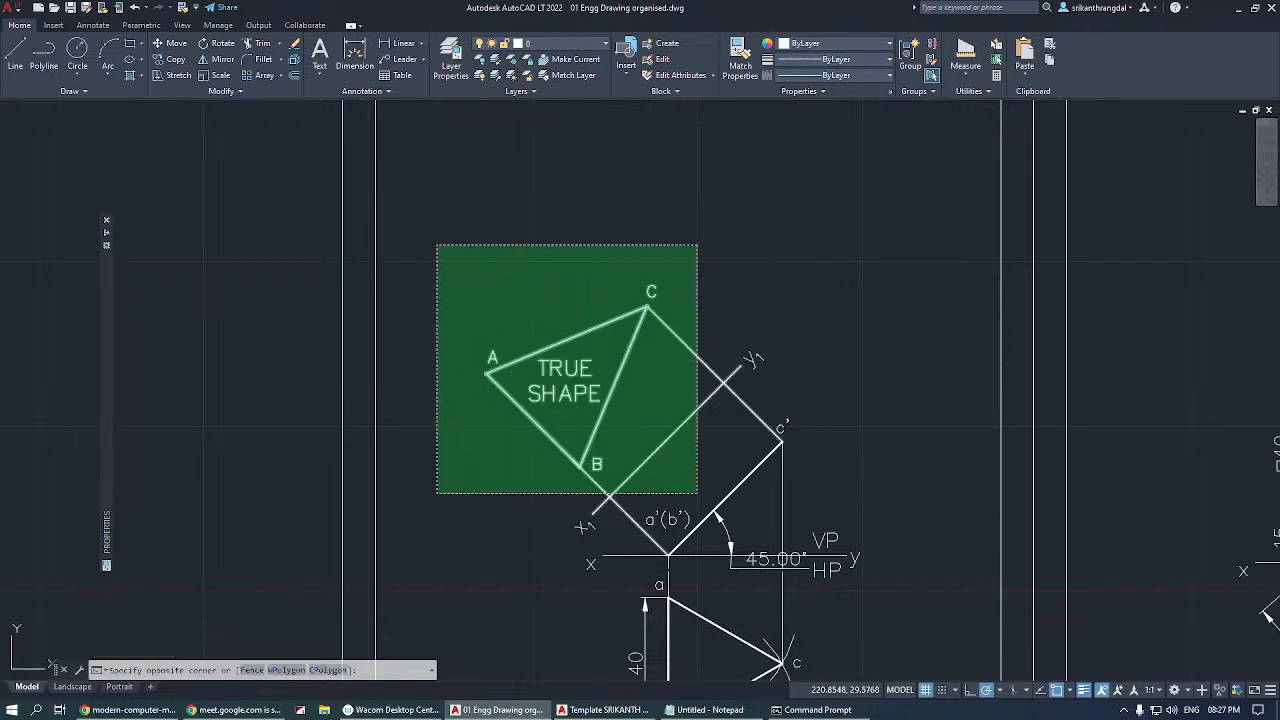
pyautogui.click(438, 490)
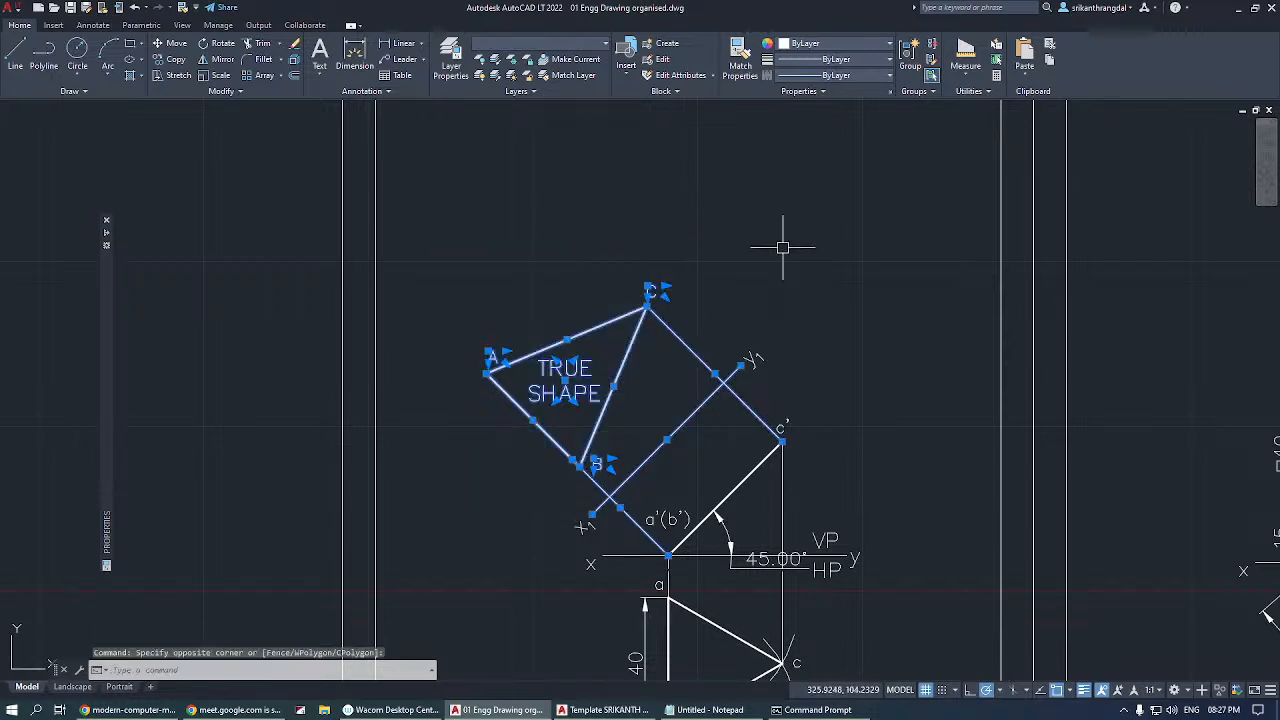
pyautogui.press('Escape')
pyautogui.press('Escape')
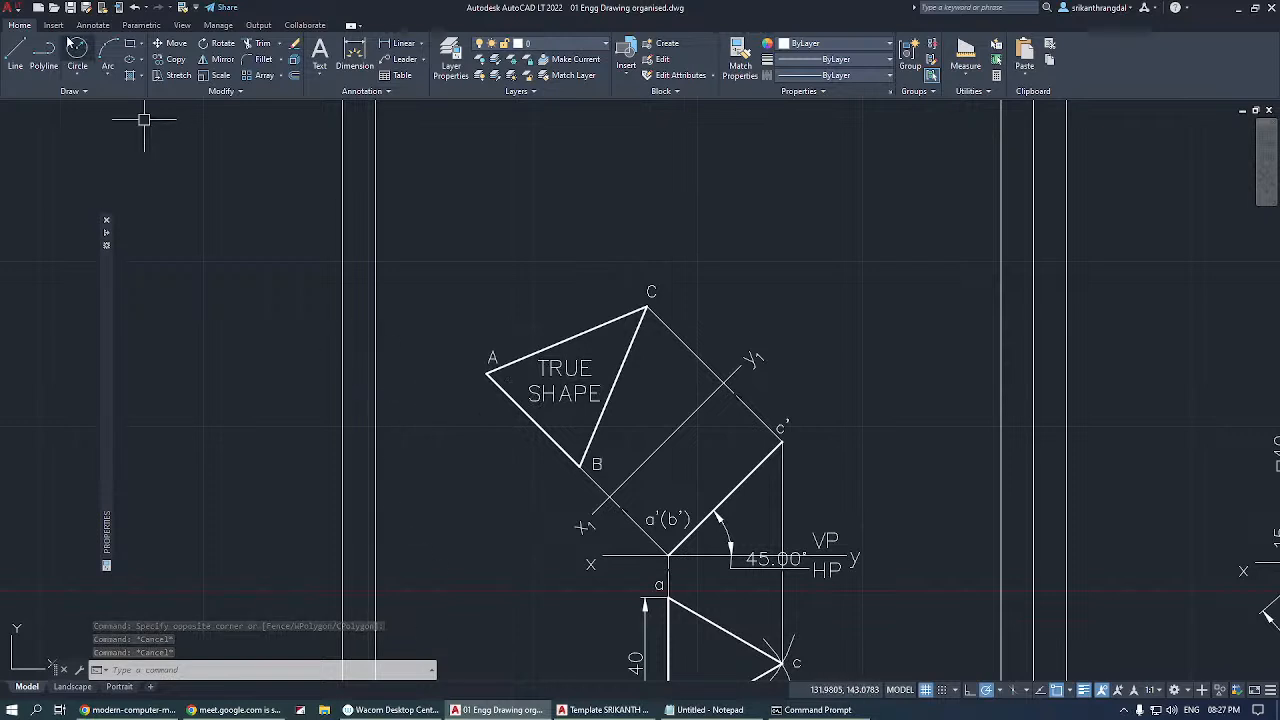
# Draw an open zigzag of four connected line segments in the empty space above line X1Y1, ending with a horizontal segment about 17.6 units long.
pyautogui.click(15, 50)
pyautogui.click(726, 201)
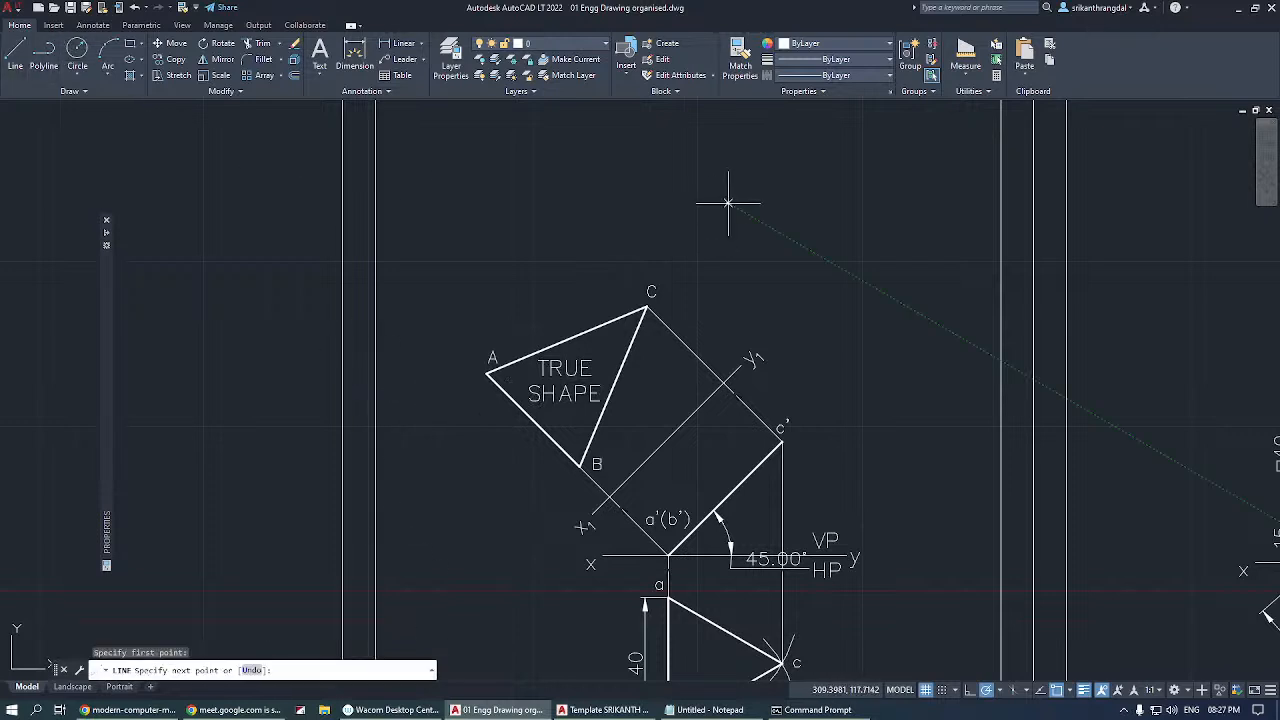
pyautogui.click(854, 167)
pyautogui.click(879, 262)
pyautogui.click(951, 204)
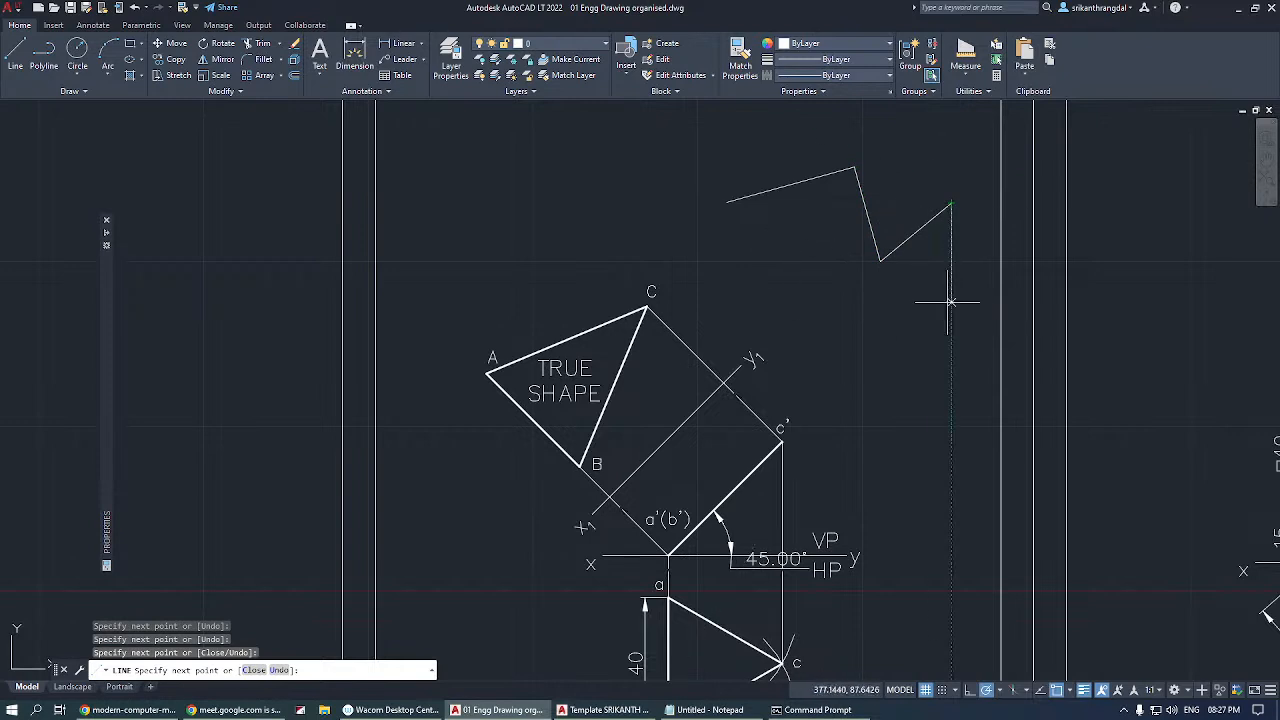
pyautogui.click(893, 203)
pyautogui.press('Escape')
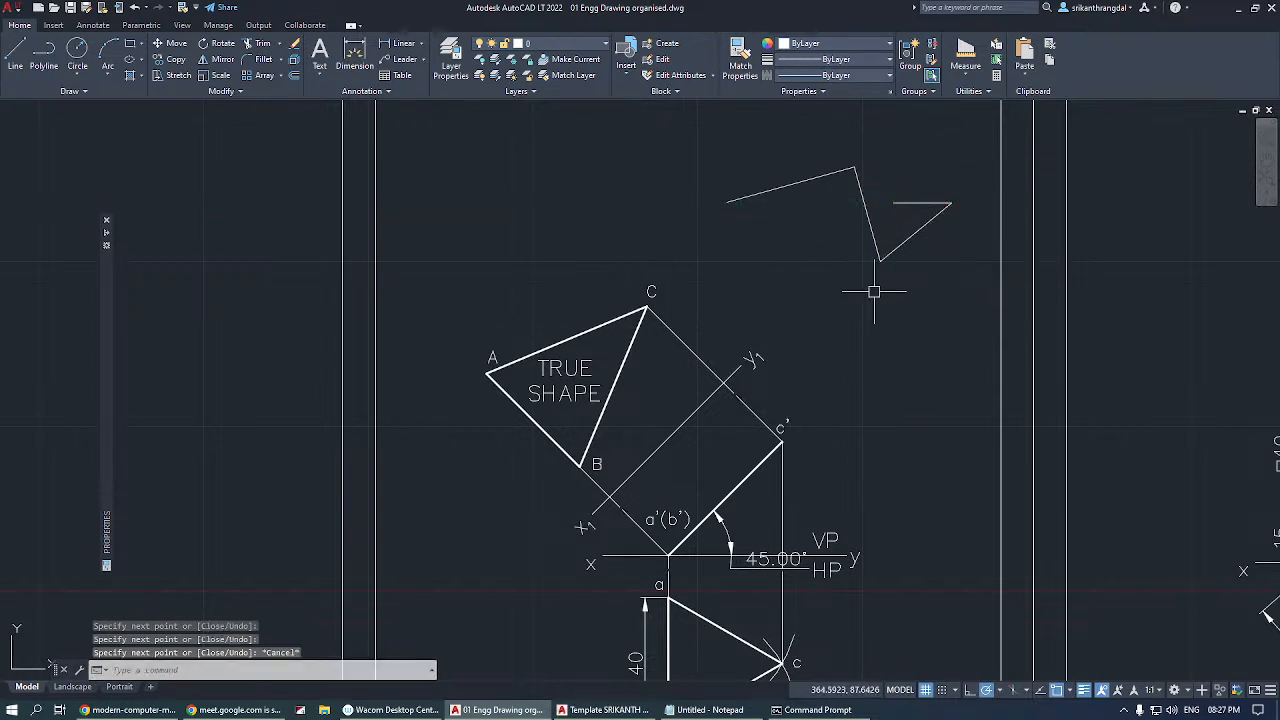
# Draw a circle with a radius of about 26 units, centred on the lowest vertex of the zigzag.
pyautogui.click(77, 50)
pyautogui.click(880, 262)
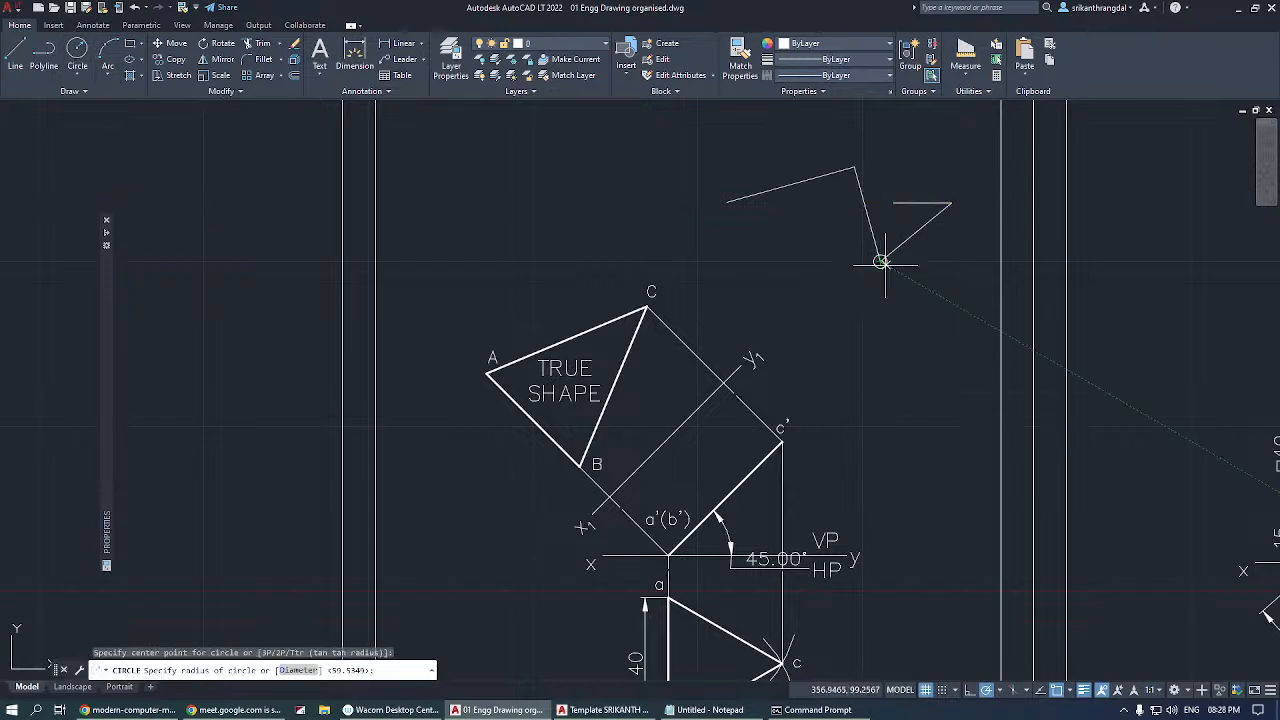
pyautogui.click(953, 308)
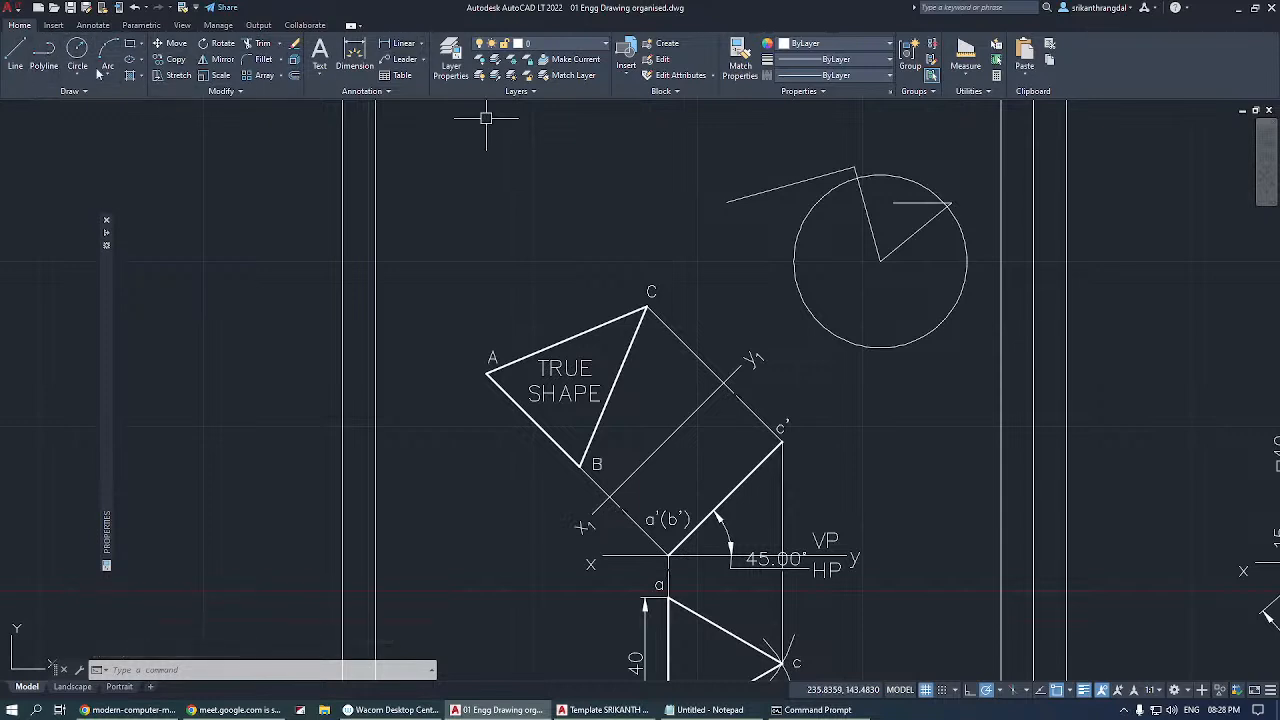
# Erase the circle and all four zigzag lines together with one crossing selection.
pyautogui.click(970, 152)
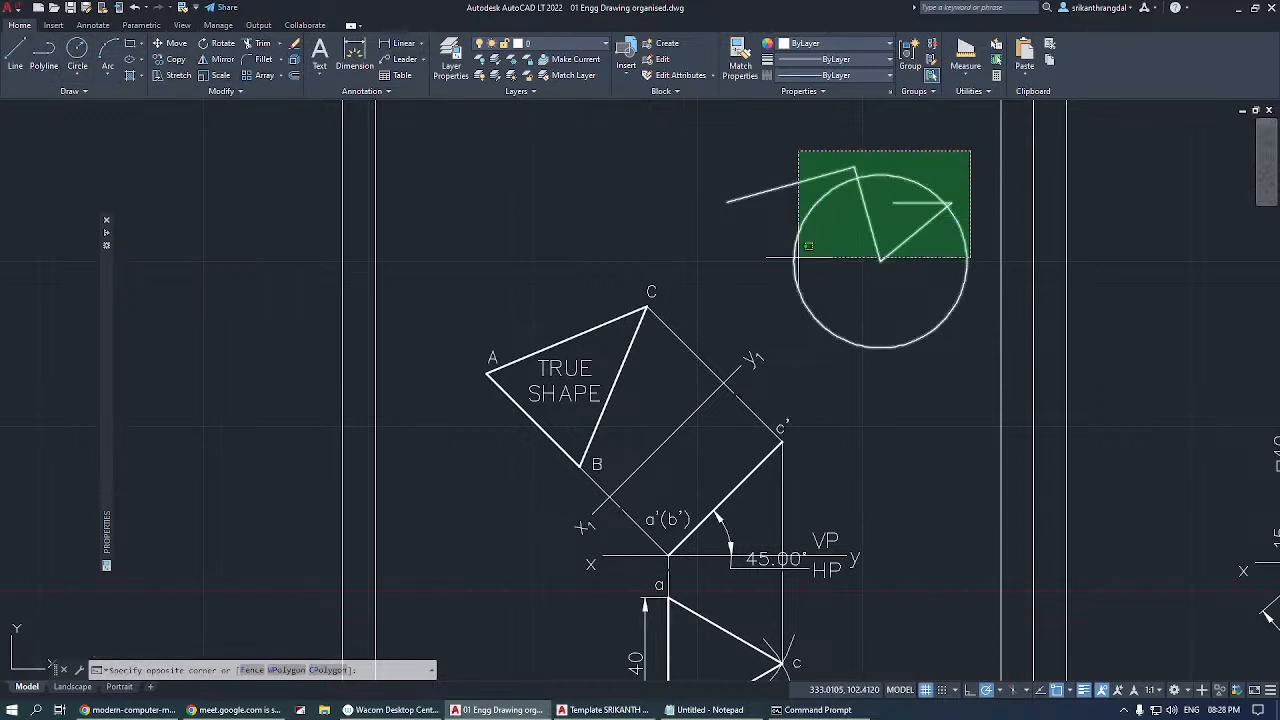
pyautogui.click(729, 230)
pyautogui.press('Delete')
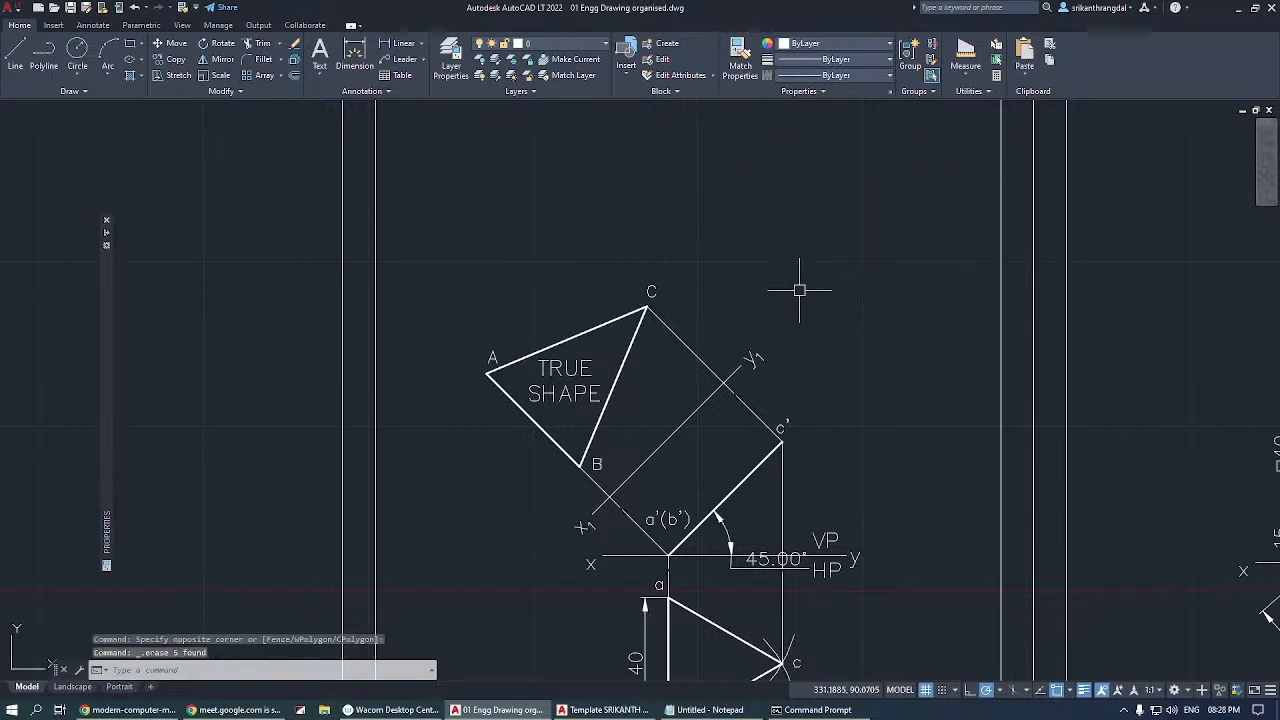
# Examine the list of recently used commands, starting and cancelling a Center Mark before reopening the list.
pyautogui.rightClick(818, 218)
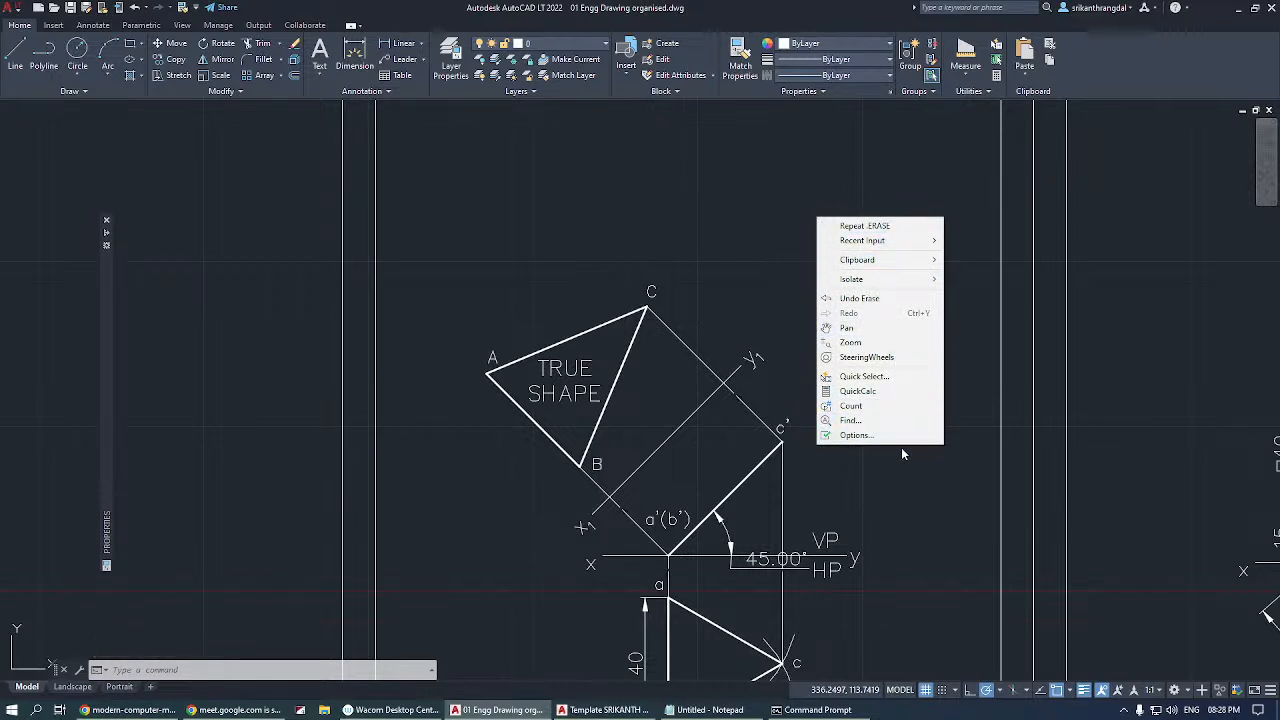
pyautogui.moveTo(900, 246)
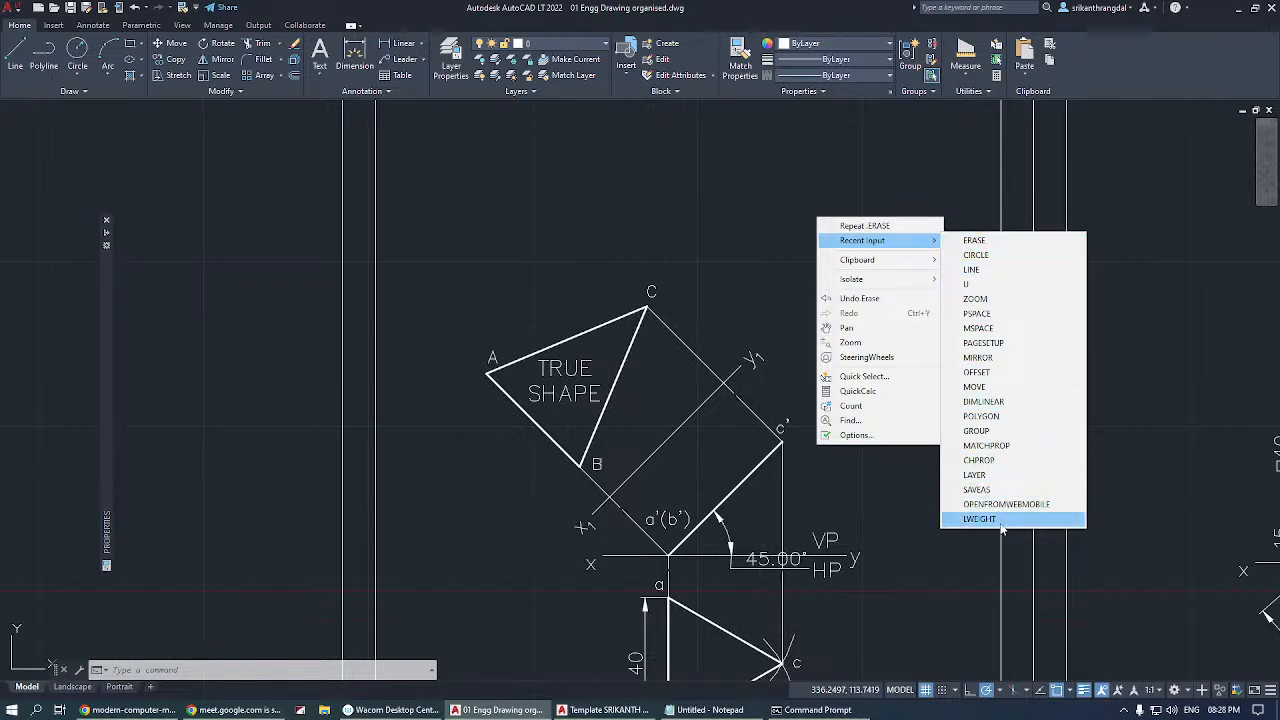
pyautogui.click(102, 28)
pyautogui.click(102, 28)
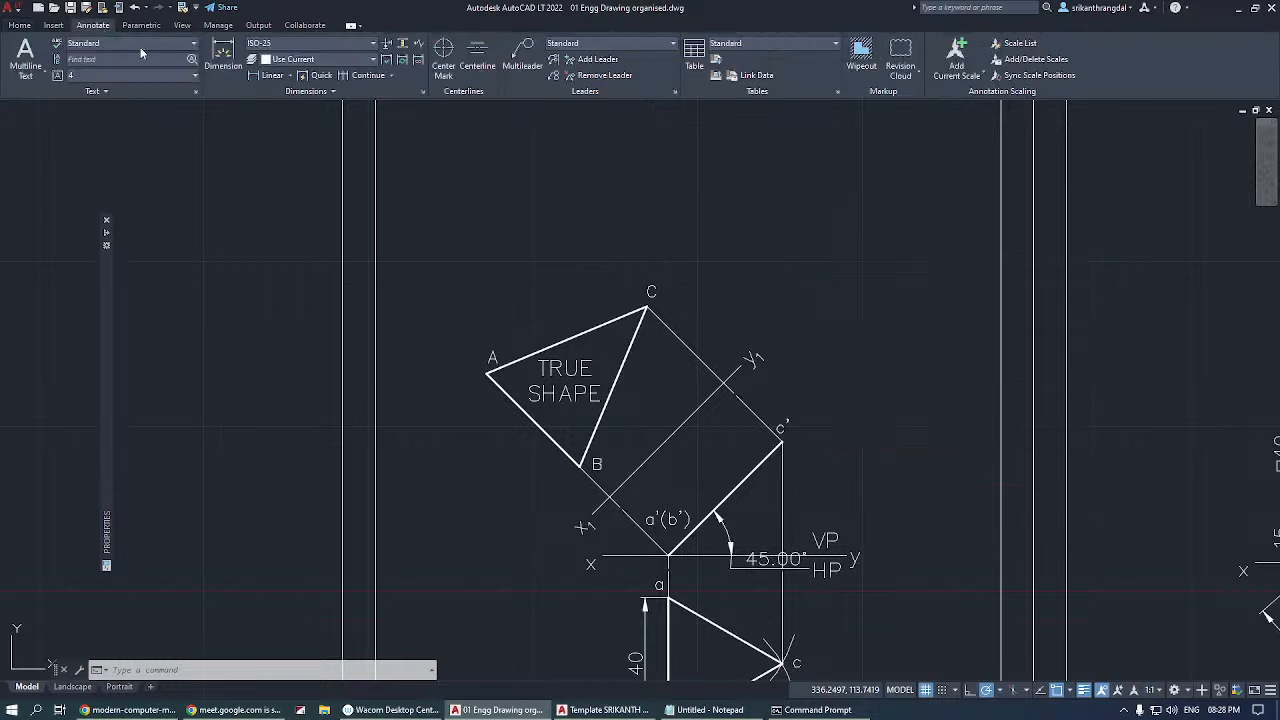
pyautogui.click(444, 58)
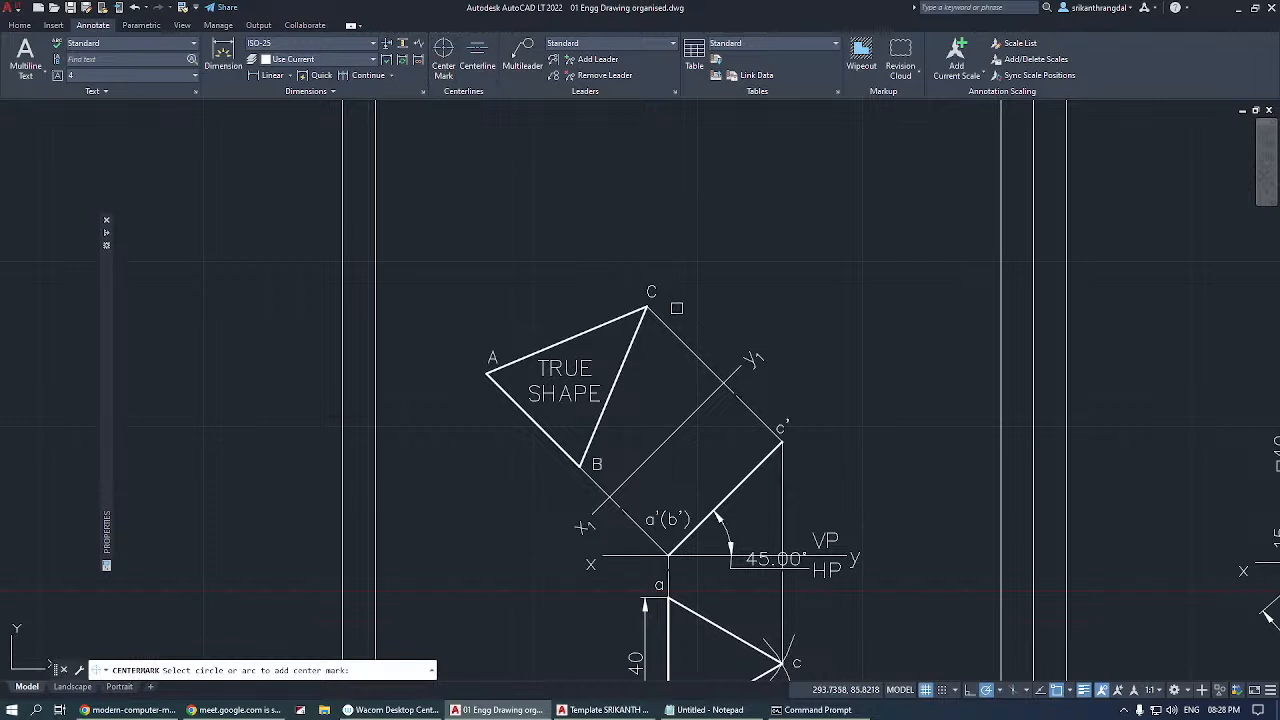
pyautogui.press('Escape')
pyautogui.click(18, 25)
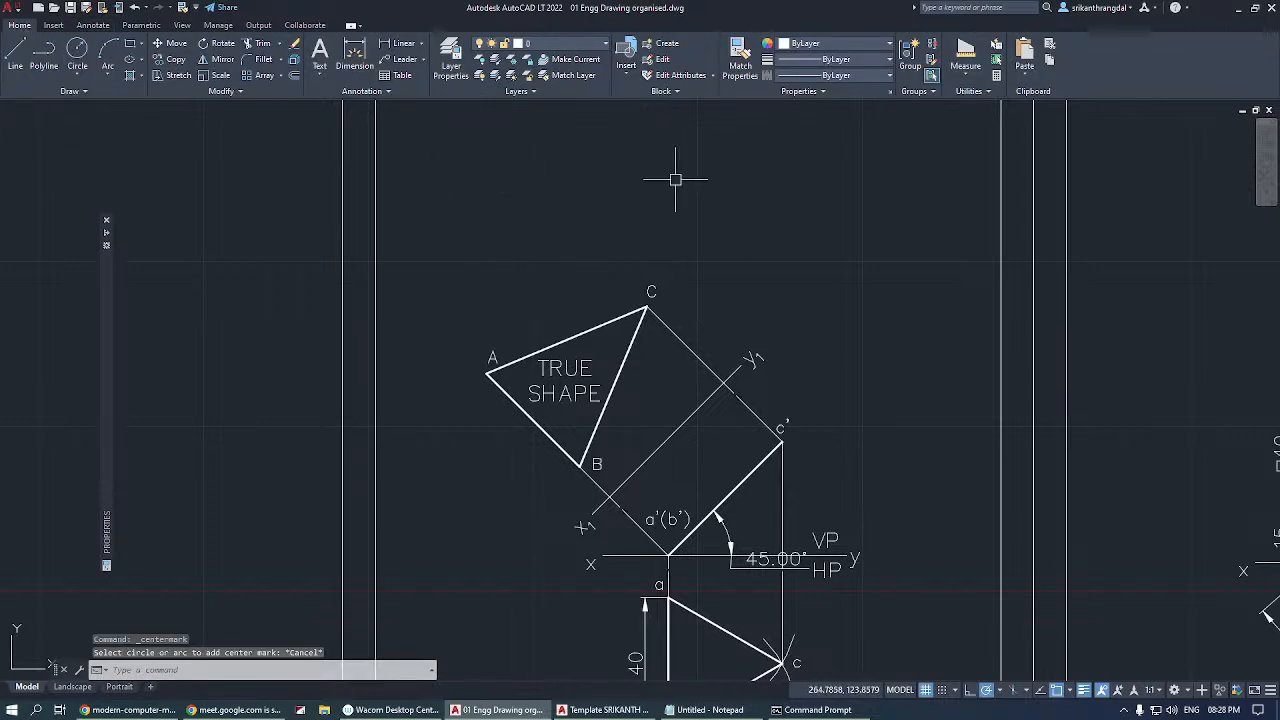
pyautogui.rightClick(720, 167)
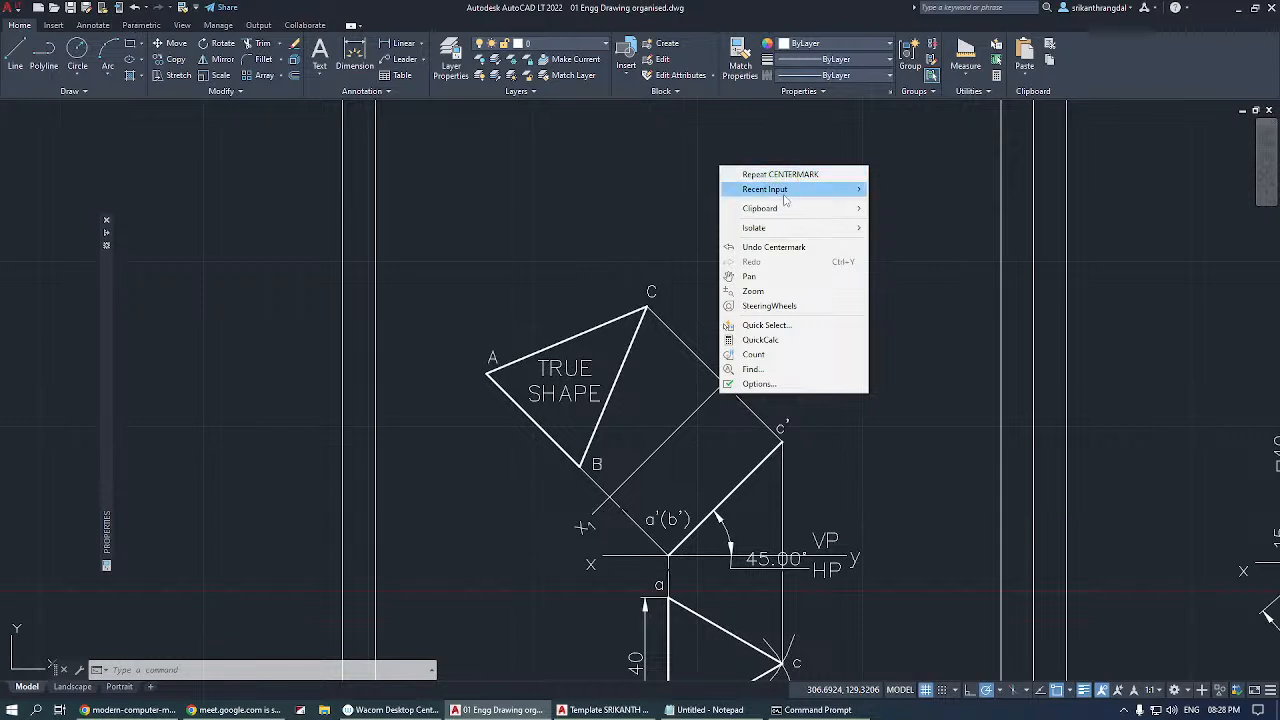
pyautogui.moveTo(785, 197)
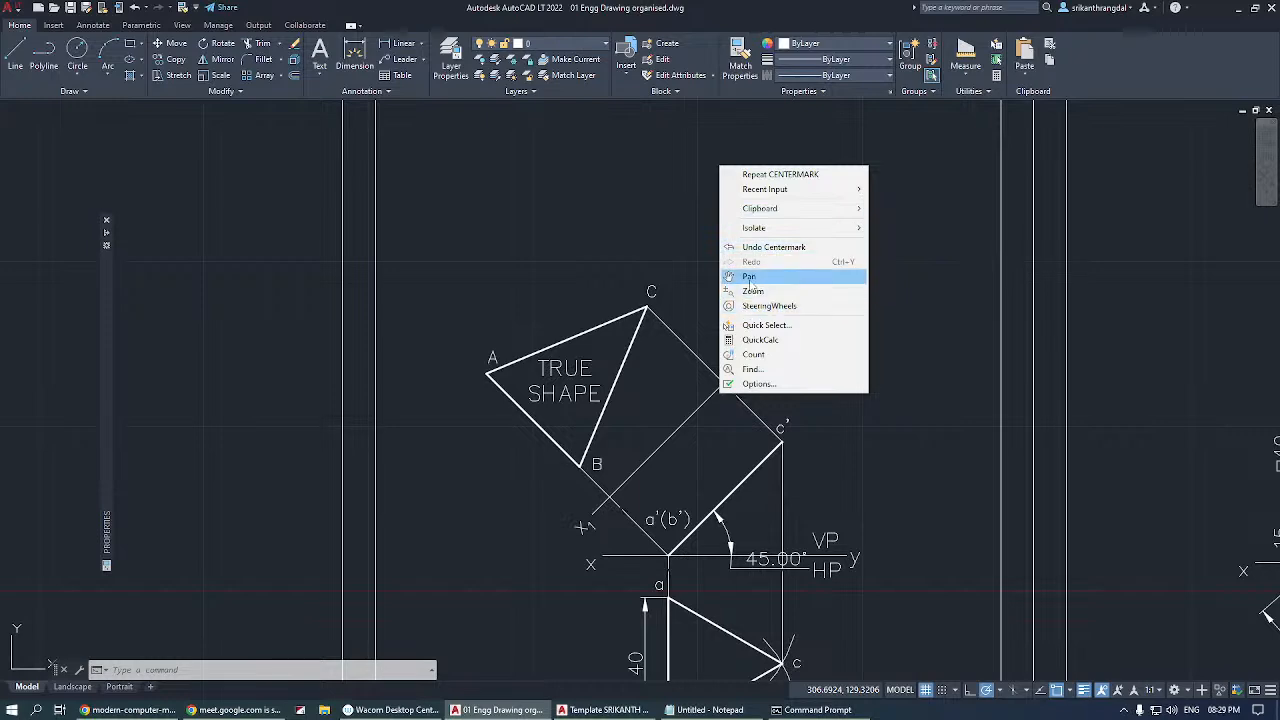
# Examine the true-shape triangle with the Pan command, from close-up edge detail out to the neighbouring sheets.
pyautogui.click(752, 276)
pyautogui.moveTo(675, 307)
pyautogui.mouseDown()
pyautogui.moveTo(1110, 257)
pyautogui.moveTo(497, 280)
pyautogui.mouseUp()
pyautogui.scroll(10, 417, 394)
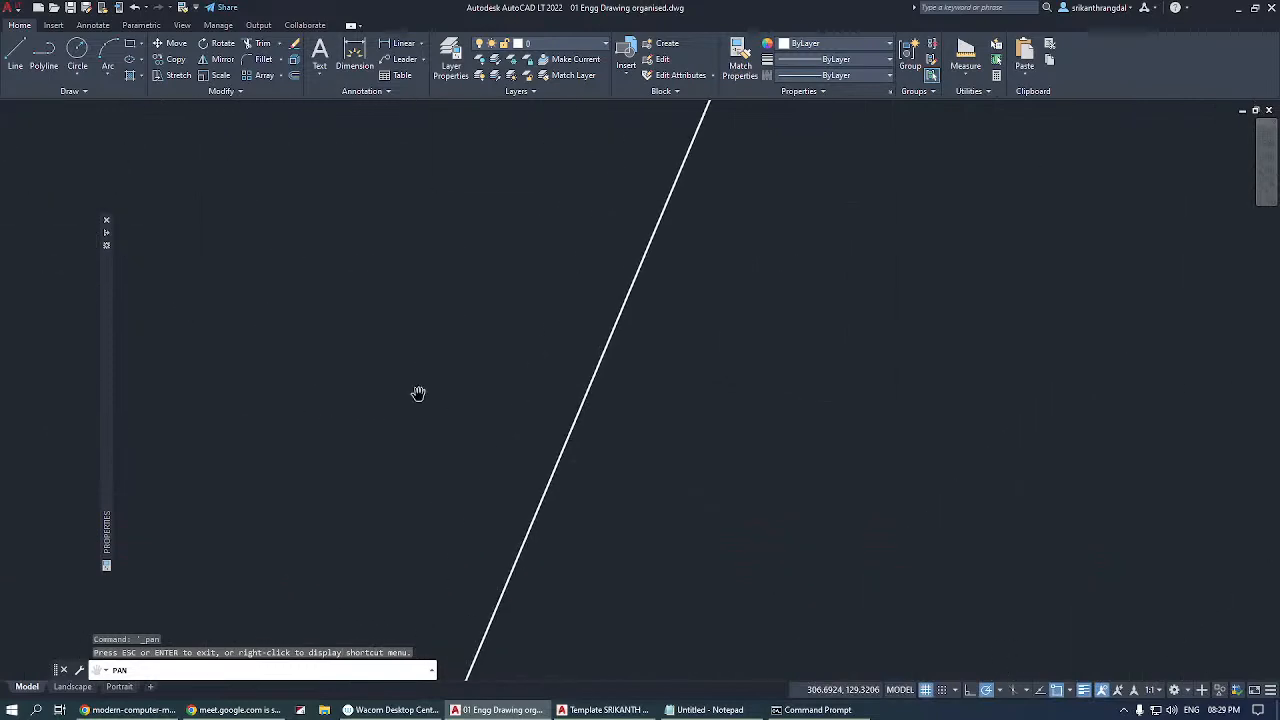
pyautogui.scroll(-15, 417, 394)
pyautogui.scroll(10, 418, 394)
pyautogui.scroll(-8, 418, 395)
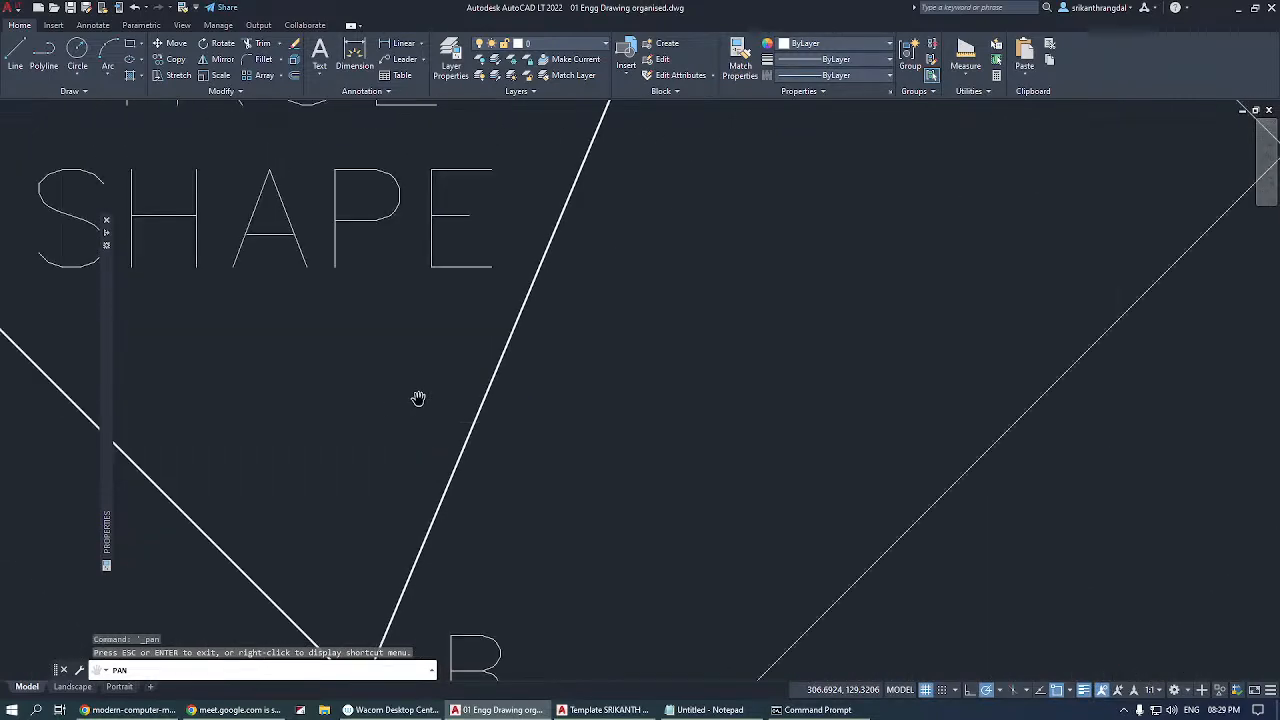
pyautogui.scroll(-5, 456, 376)
pyautogui.scroll(5, 540, 326)
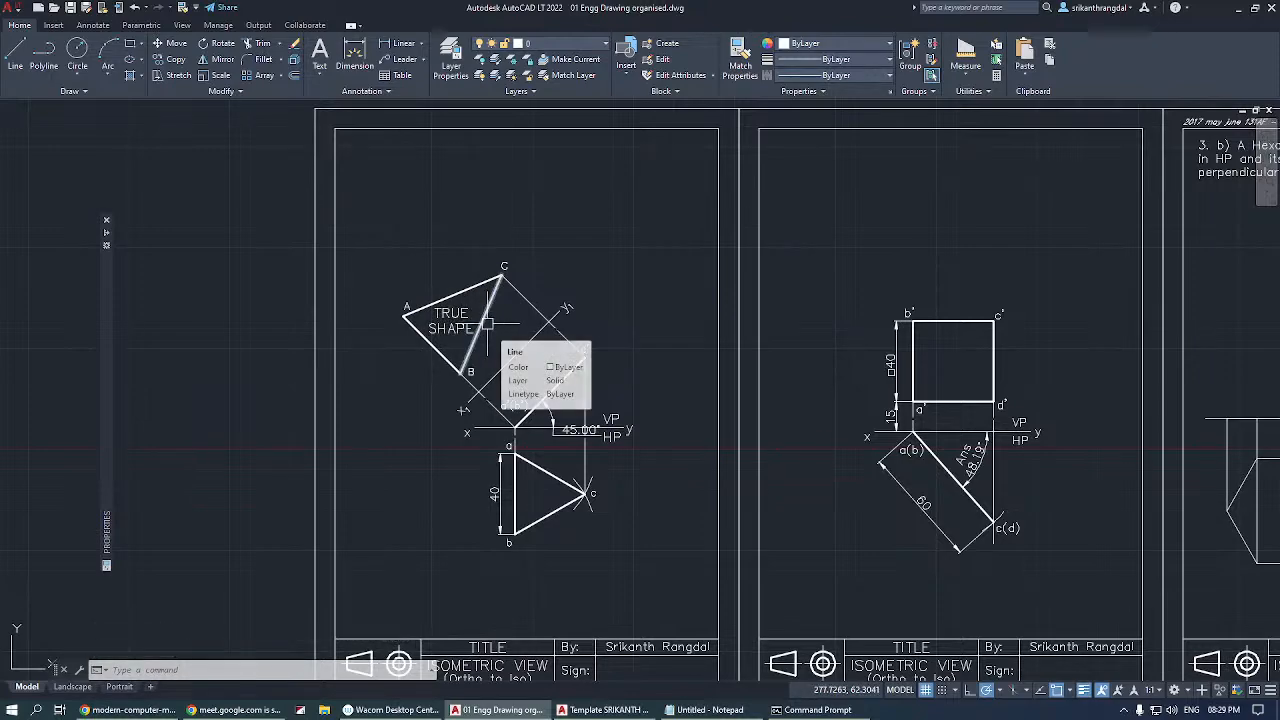
# Examine triangle ABC repeatedly at close range and together with the projections and reference lines around it.
pyautogui.moveTo(487, 323)
pyautogui.mouseDown(button='middle')
pyautogui.moveTo(583, 303)
pyautogui.moveTo(908, 292)
pyautogui.moveTo(381, 298)
pyautogui.moveTo(470, 308)
pyautogui.moveTo(698, 297)
pyautogui.moveTo(540, 321)
pyautogui.mouseUp(button='middle')
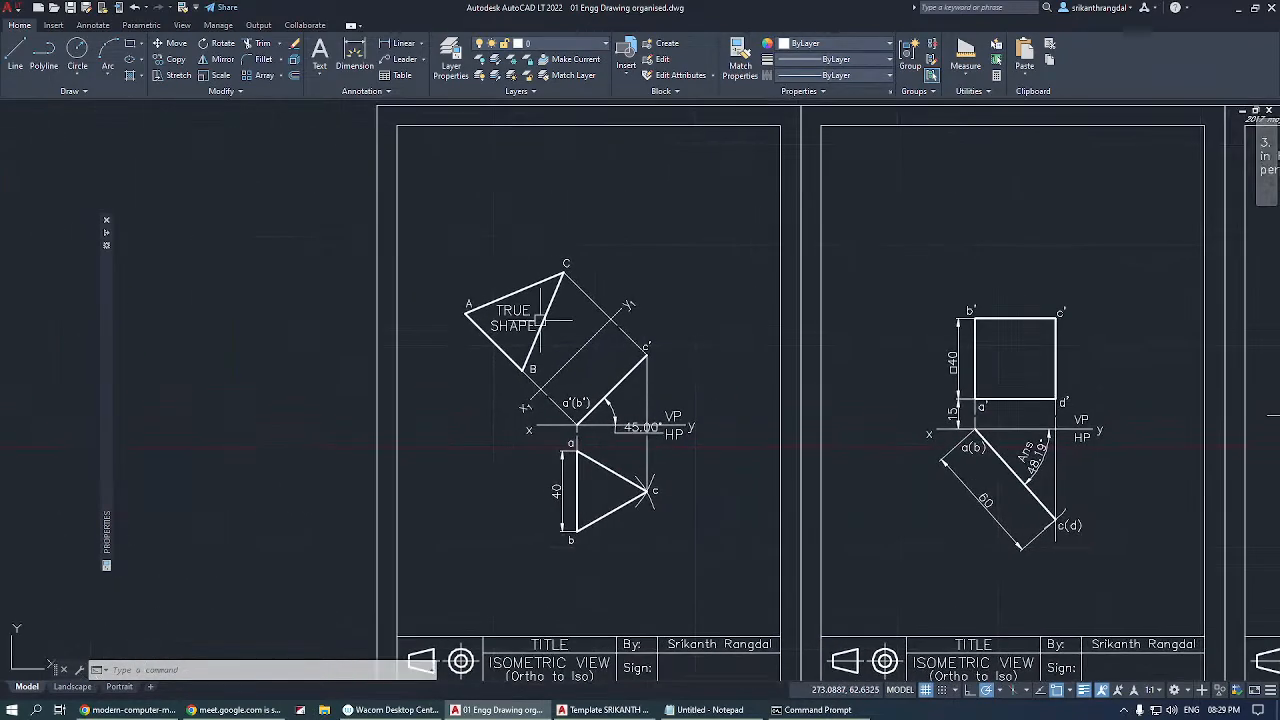
pyautogui.scroll(5, 538, 321)
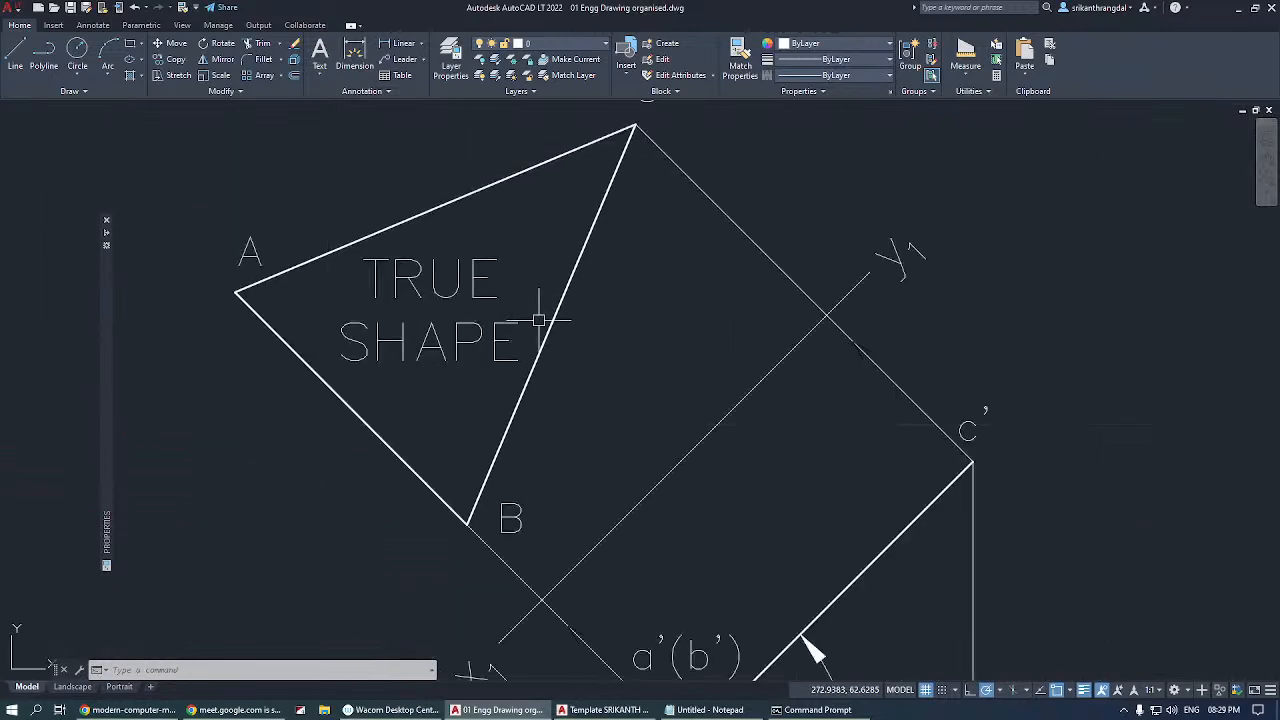
pyautogui.scroll(-6, 538, 321)
pyautogui.scroll(6, 540, 300)
pyautogui.scroll(-3, 537, 323)
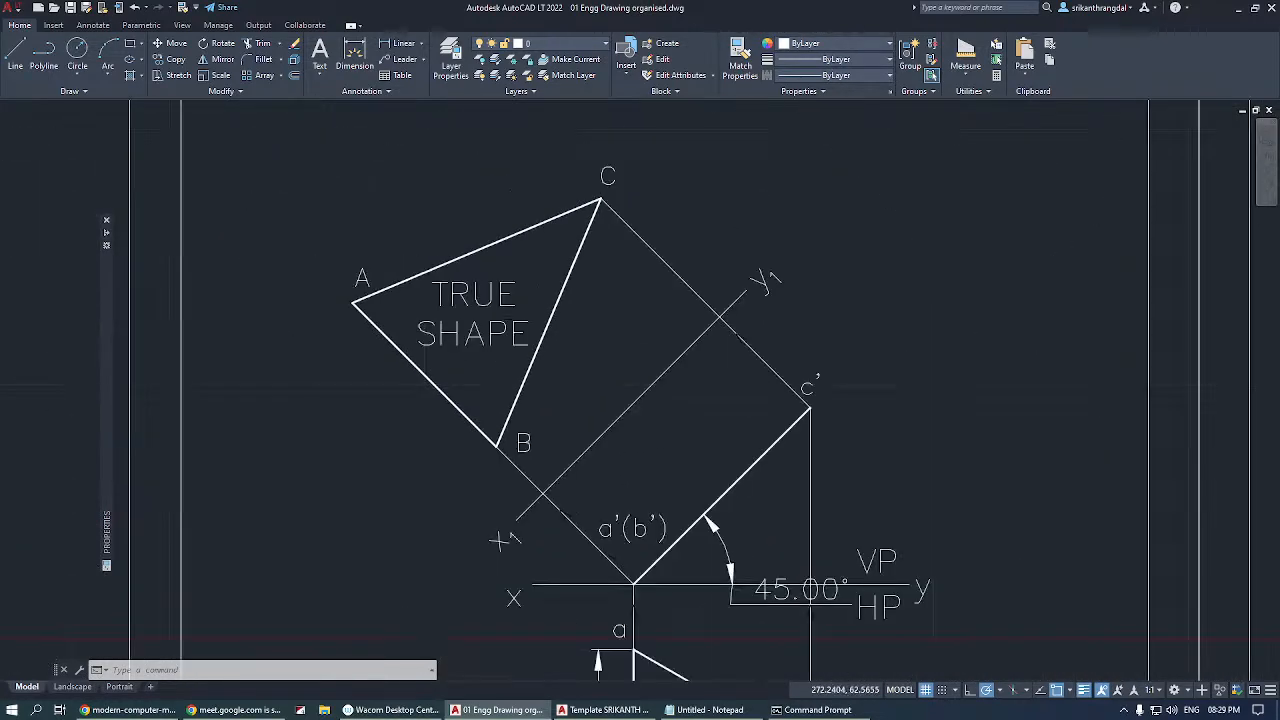
pyautogui.scroll(-4, 537, 323)
pyautogui.scroll(7, 537, 322)
pyautogui.scroll(-1, 536, 320)
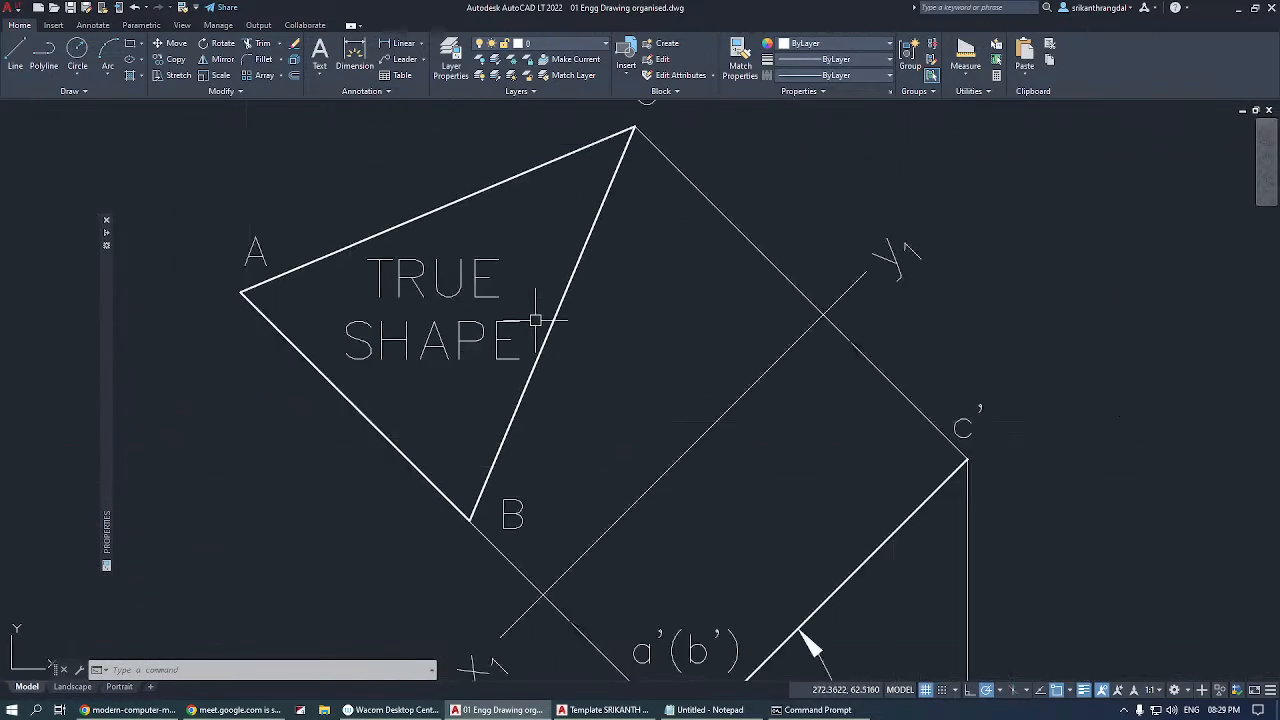
# Add an aligned dimension to edge AC of the true-shape triangle, placing it parallel above the edge.
pyautogui.scroll(-2, 536, 320)
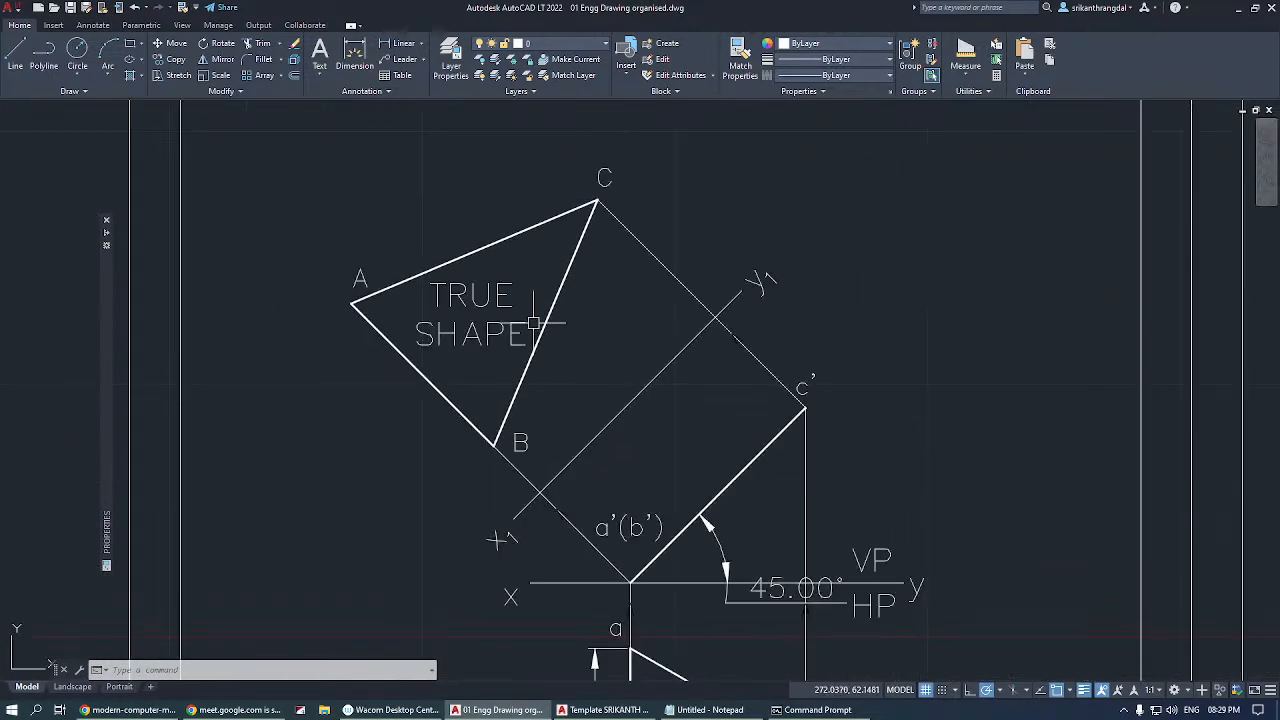
pyautogui.click(403, 46)
pyautogui.click(422, 45)
pyautogui.click(420, 89)
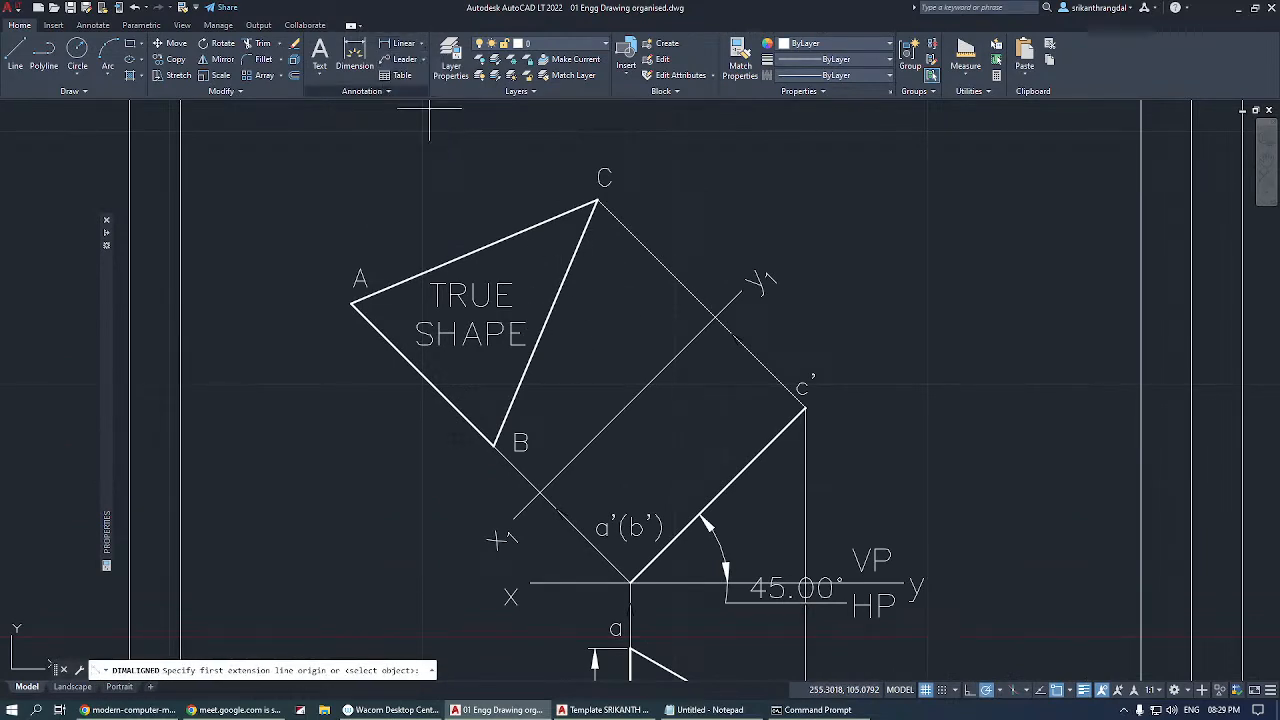
pyautogui.press('Return')
pyautogui.click(488, 246)
pyautogui.click(437, 175)
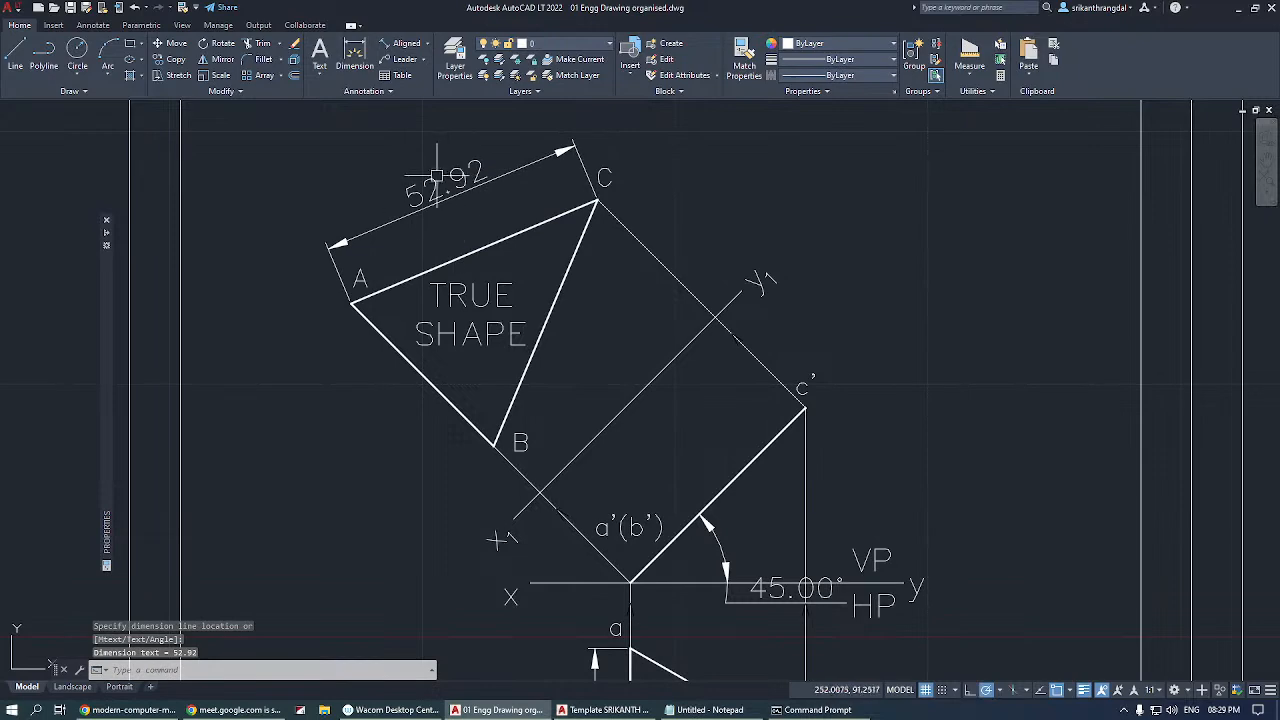
pyautogui.scroll(3, 413, 165)
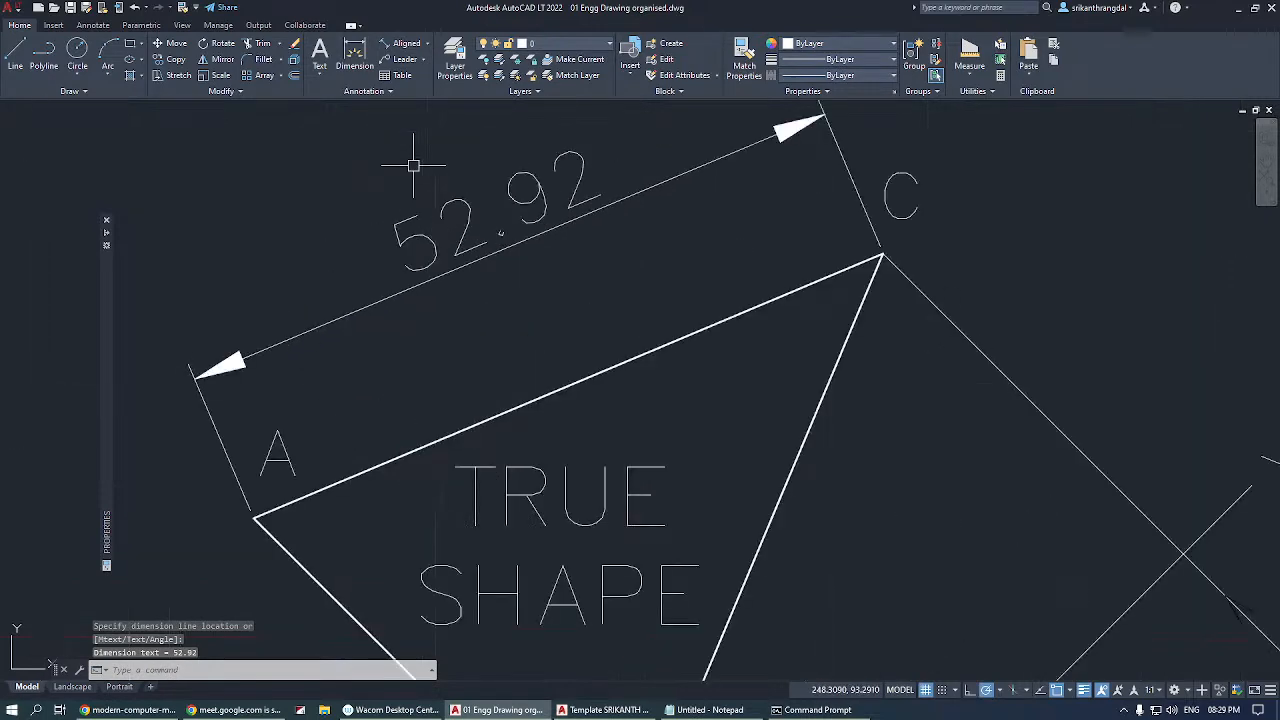
pyautogui.scroll(3, 413, 165)
pyautogui.scroll(-6, 413, 165)
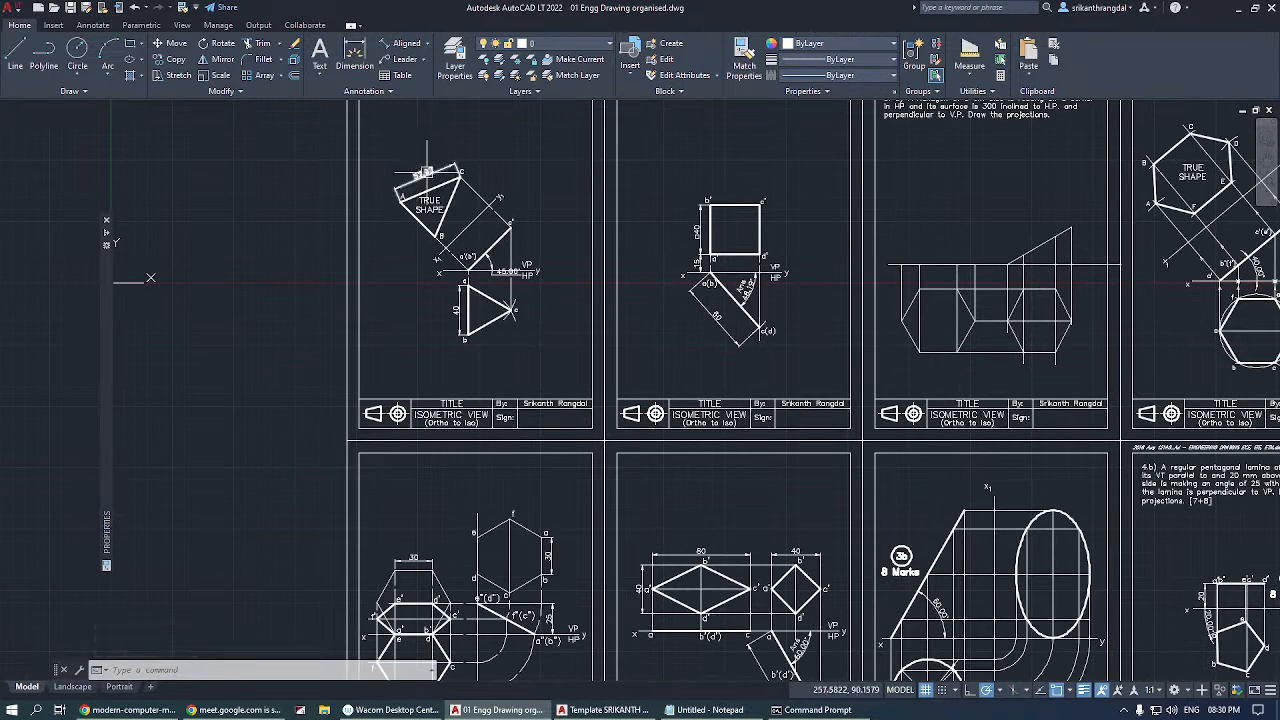
pyautogui.scroll(4, 425, 172)
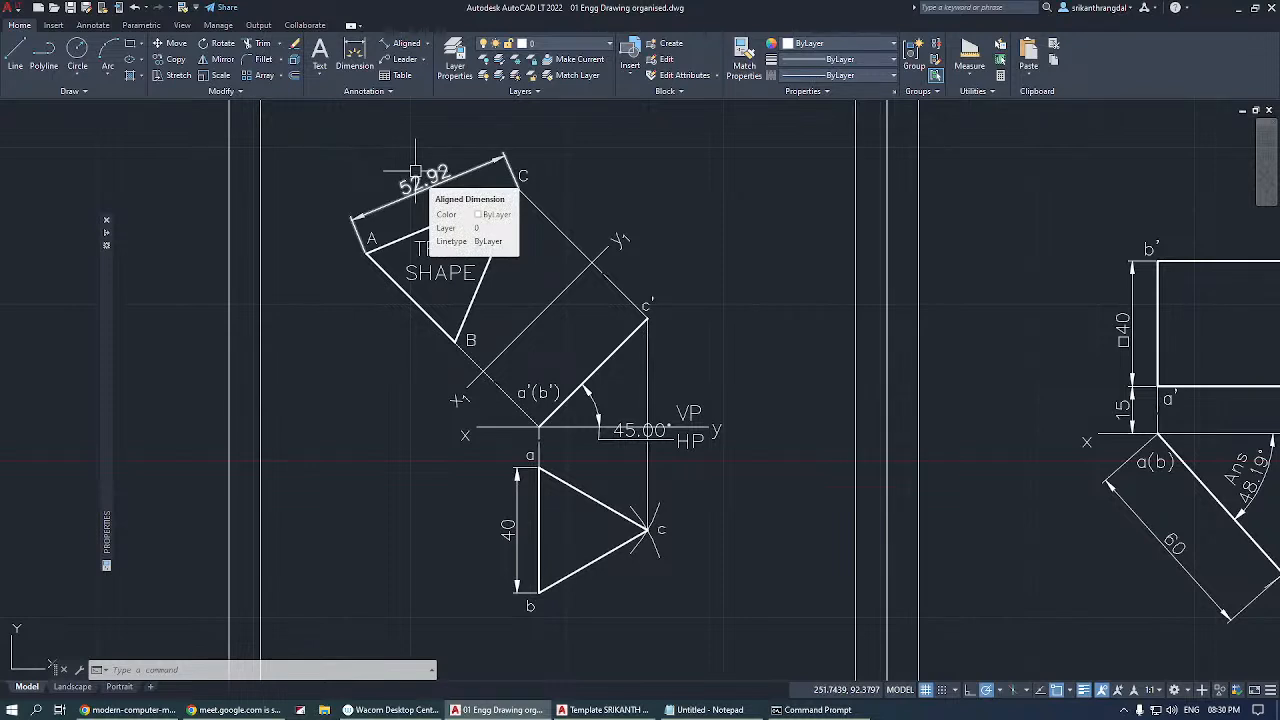
pyautogui.click(445, 180)
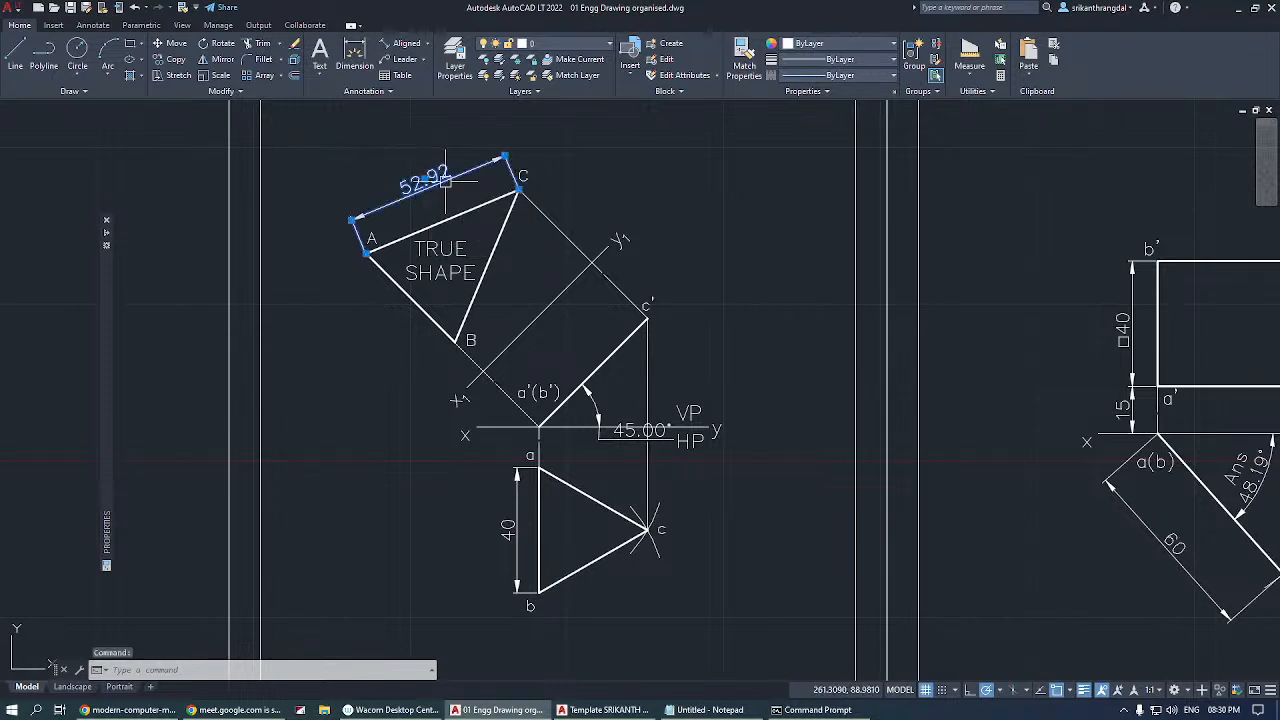
pyautogui.click(216, 75)
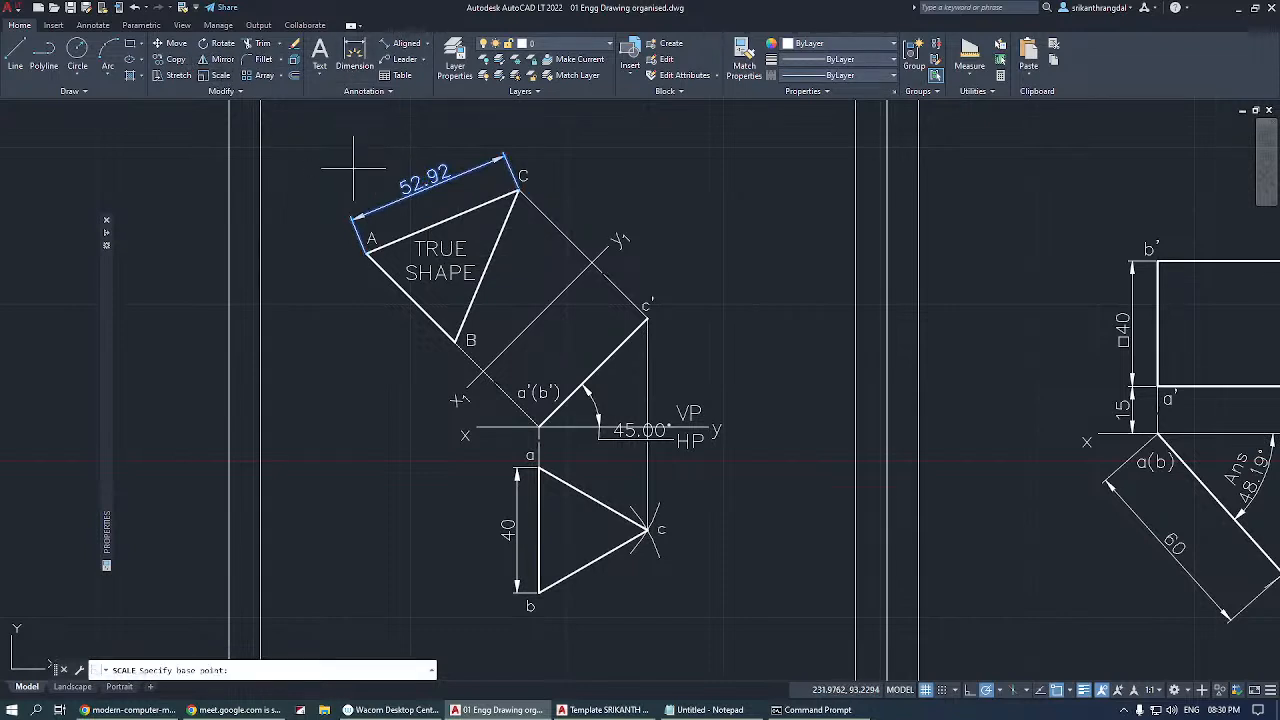
# Scale triangle ABC with its labels and aligned dimension by a factor of 2 about the midpoint of edge BC.
pyautogui.click(216, 75)
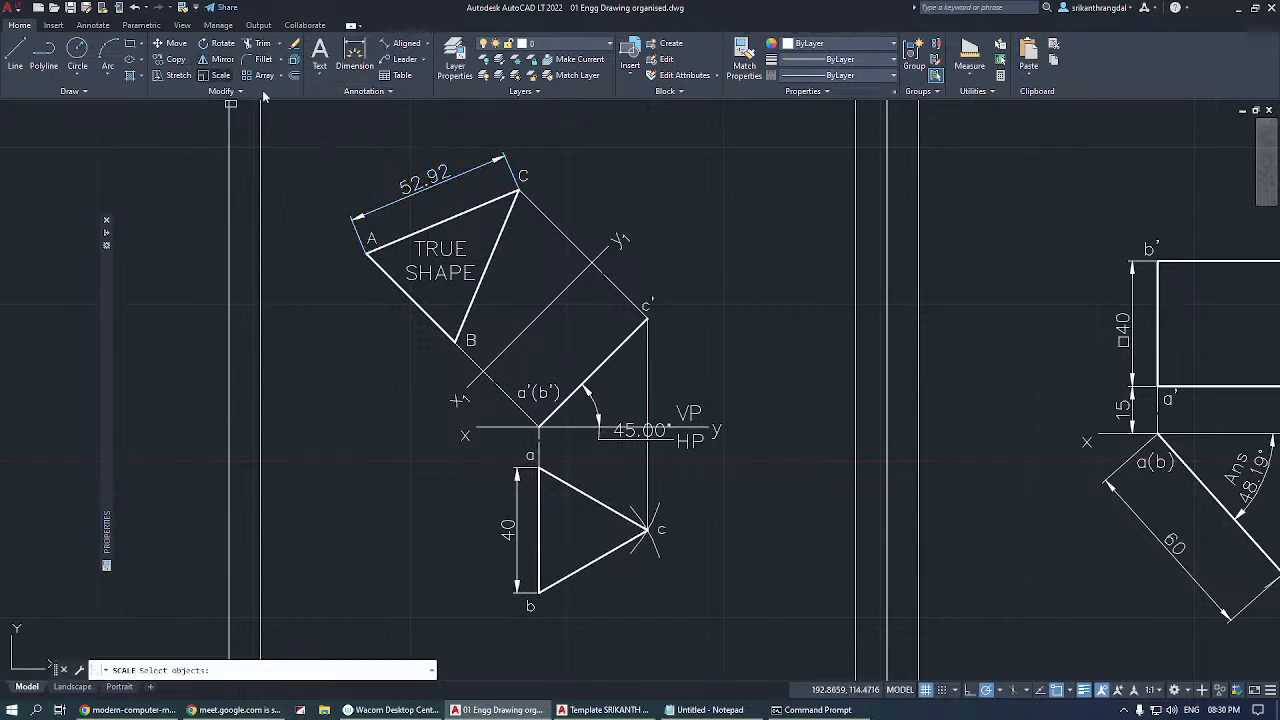
pyautogui.click(288, 116)
pyautogui.click(553, 356)
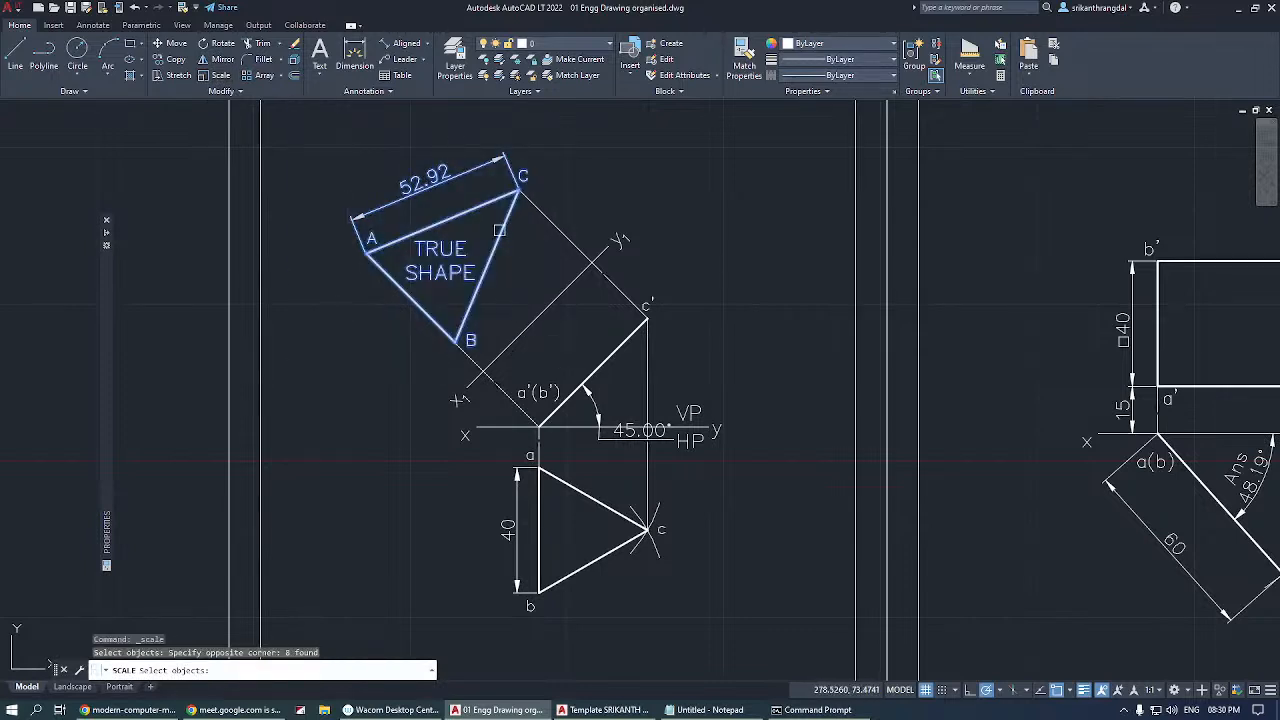
pyautogui.press('Return')
pyautogui.click(484, 270)
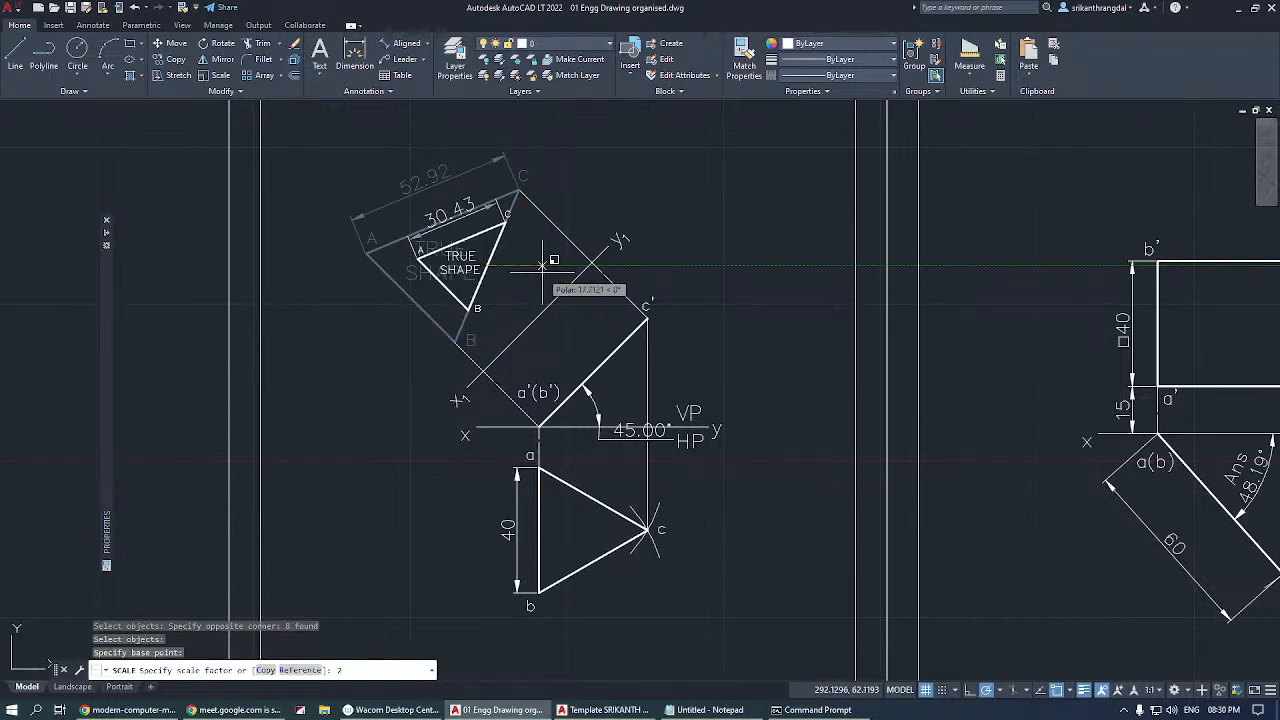
pyautogui.press('Return')
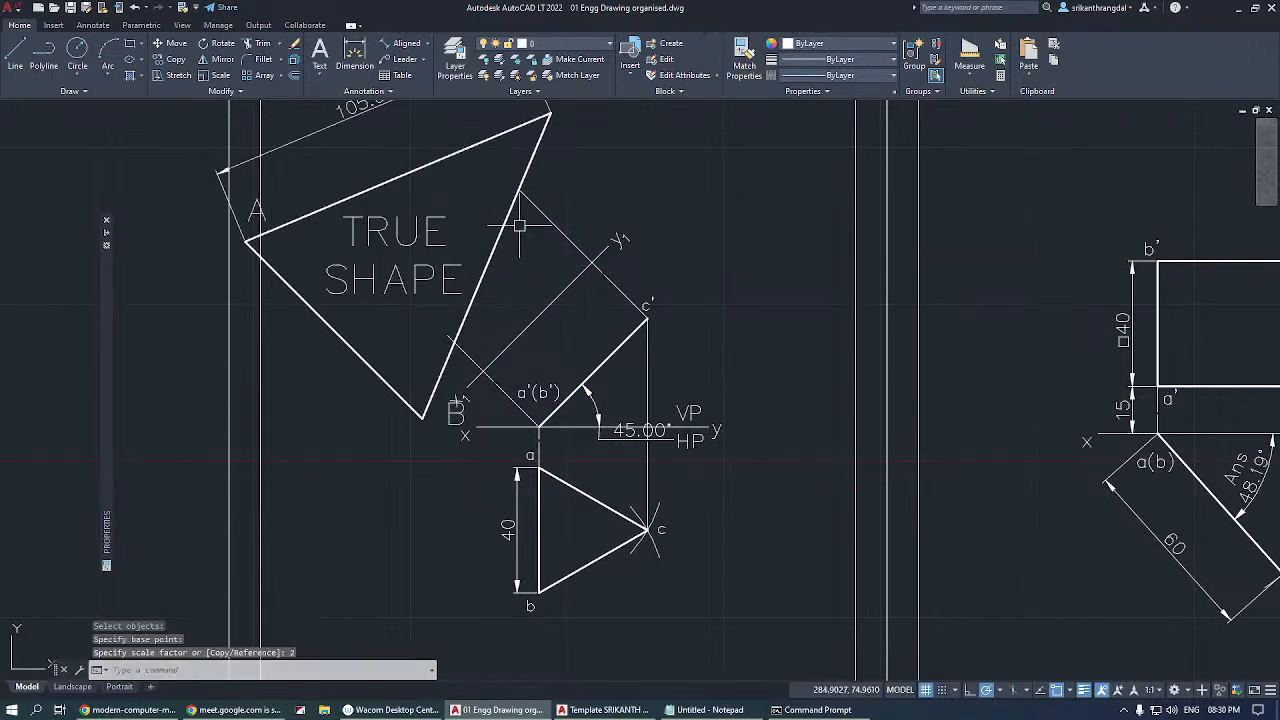
pyautogui.moveTo(519, 226); pyautogui.dragTo(541, 373, button='middle')
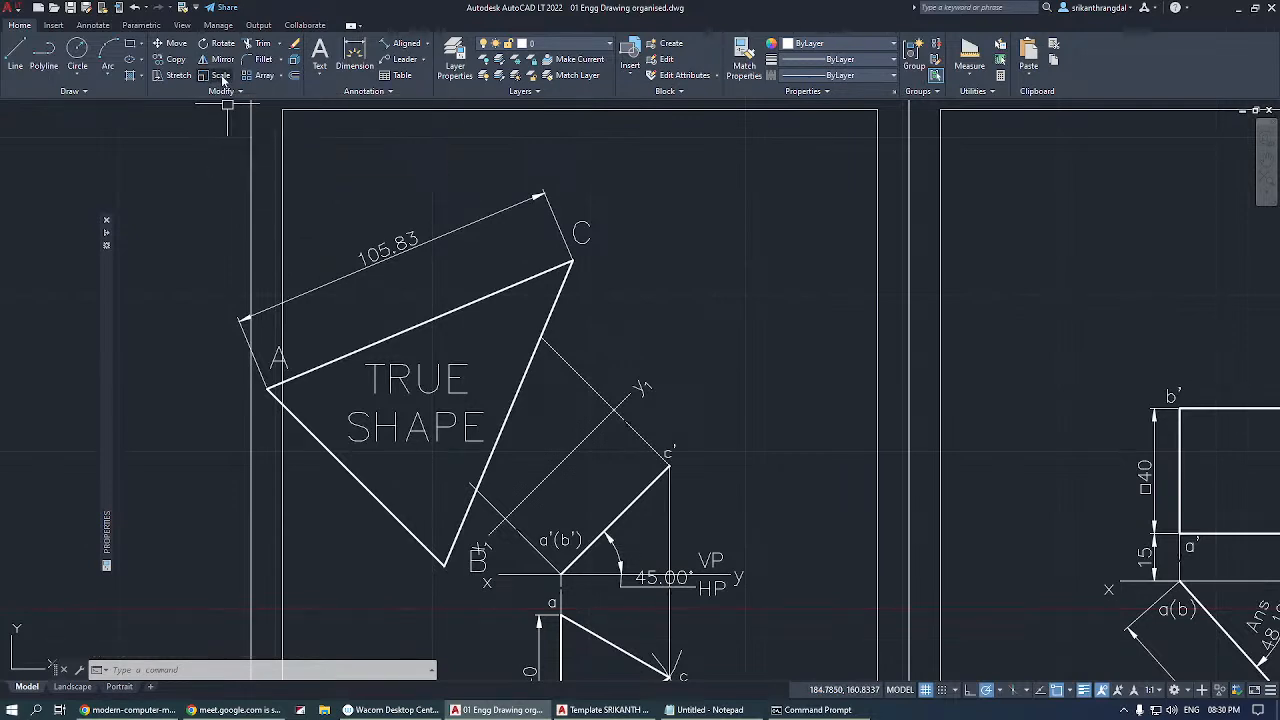
# Undo the scaling of triangle ABC and delete the aligned dimension along edge AC.
pyautogui.moveTo(565, 375); pyautogui.dragTo(543, 228, button='middle')
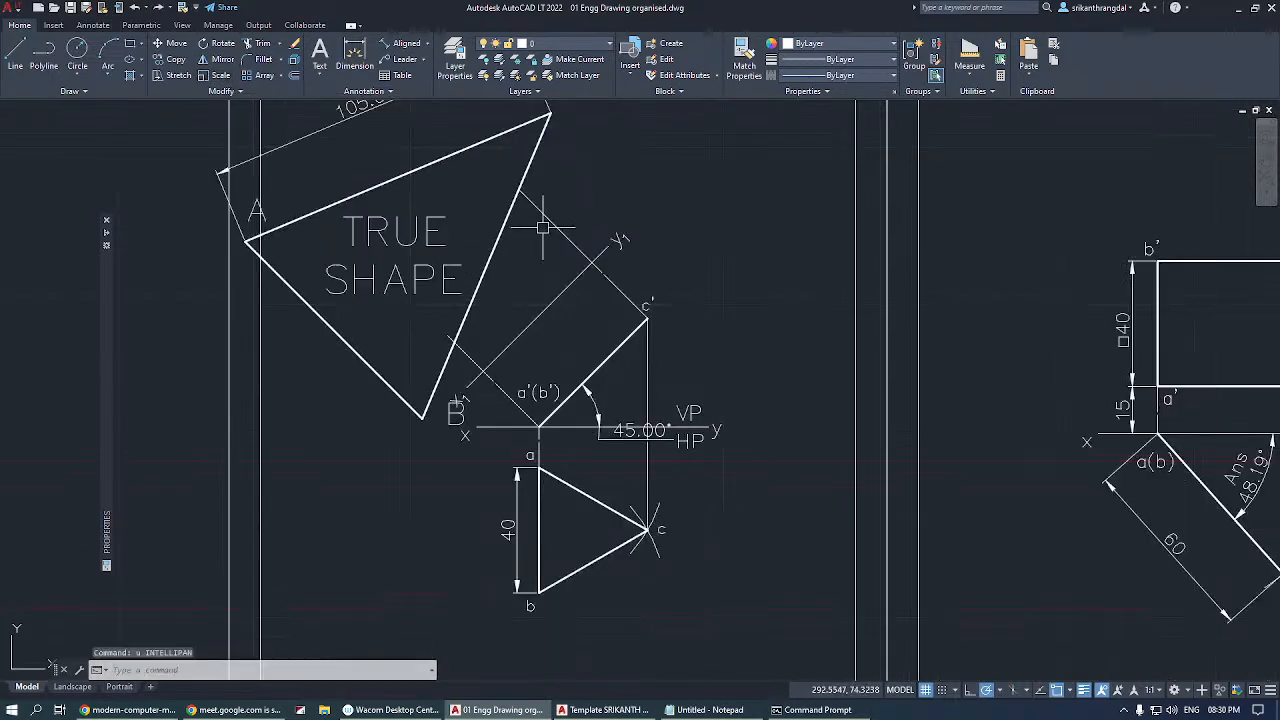
pyautogui.hotkey('ctrl', 'z')
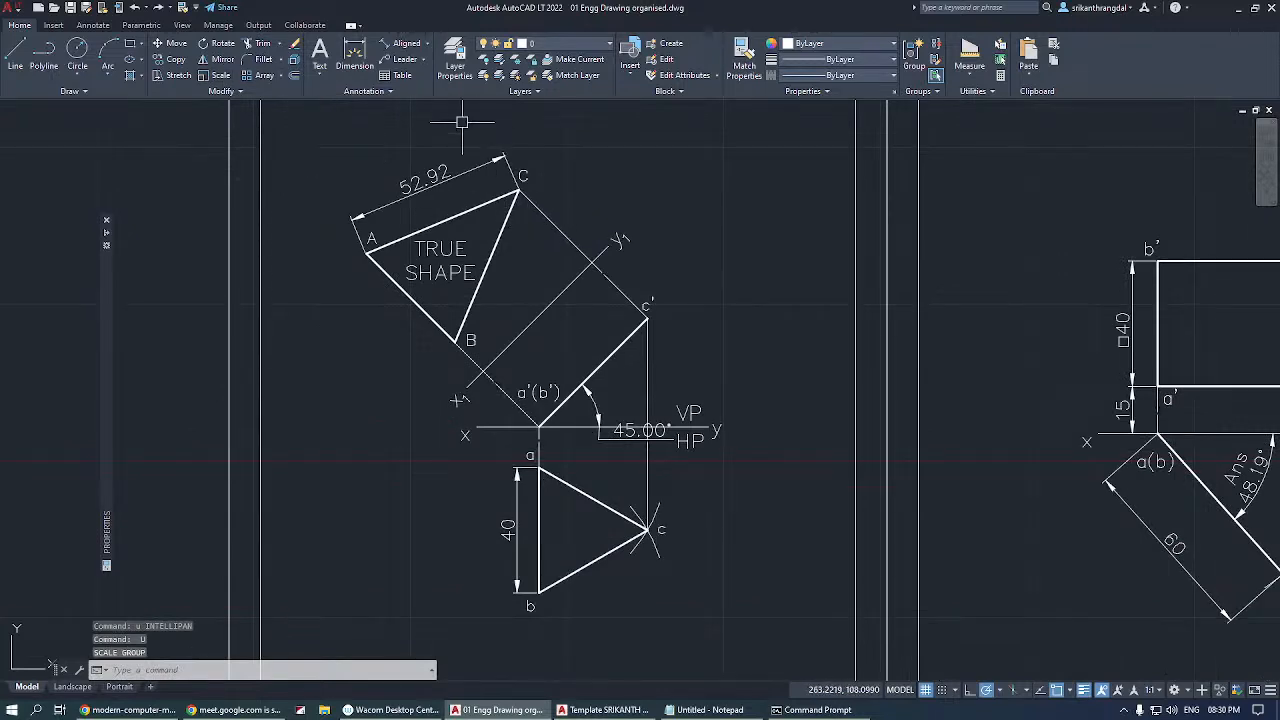
pyautogui.click(455, 172)
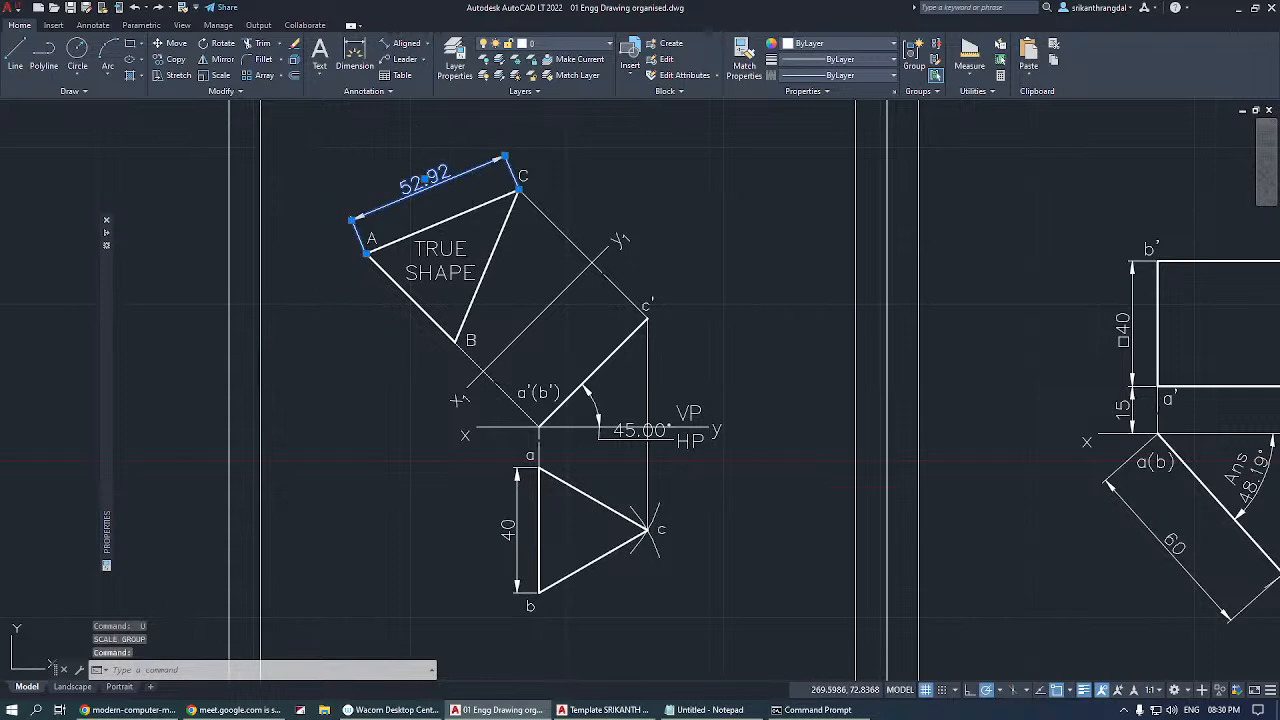
pyautogui.press('Delete')
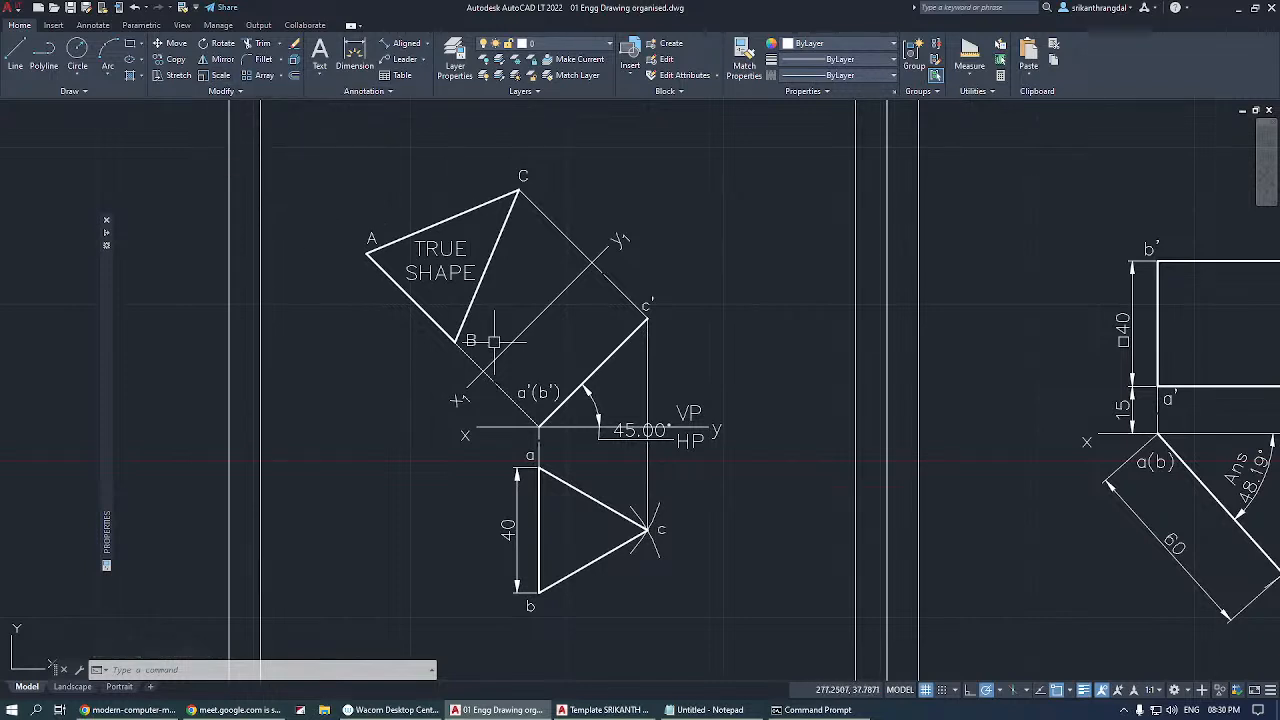
pyautogui.scroll(-2, 424, 340)
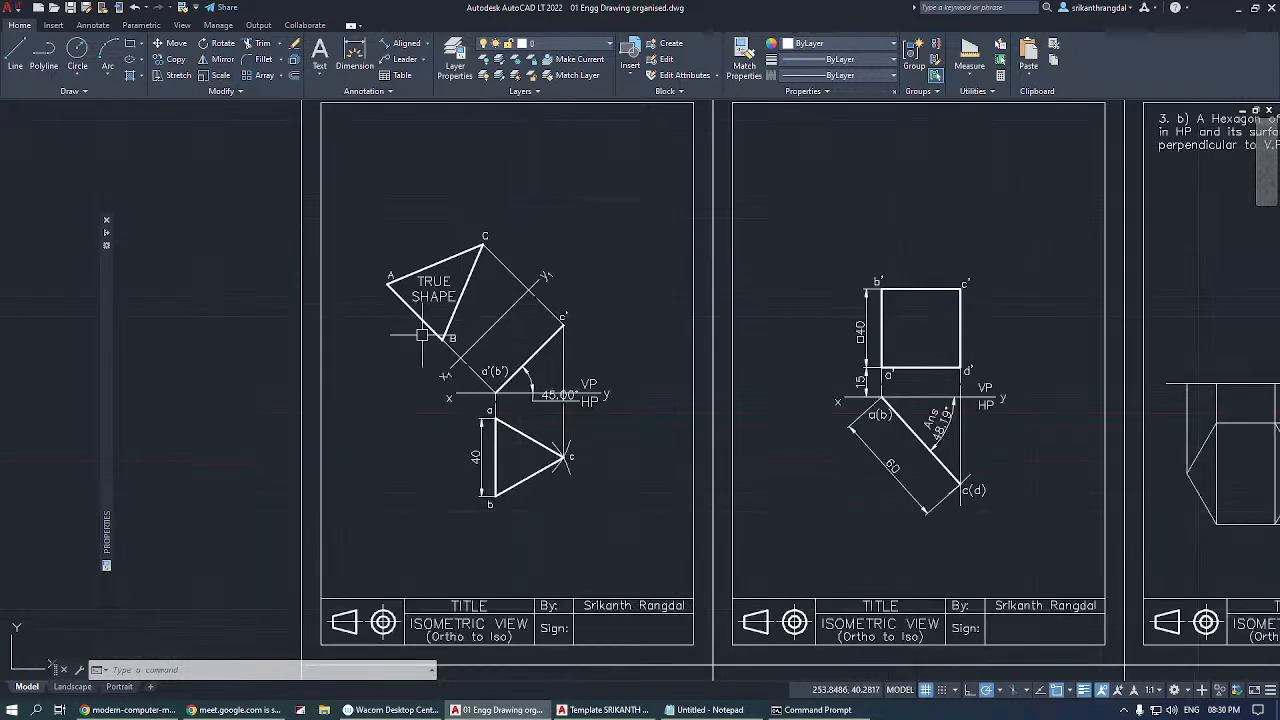
pyautogui.moveTo(458, 327)
pyautogui.mouseDown(button='middle')
pyautogui.moveTo(518, 347)
pyautogui.moveTo(471, 354)
pyautogui.mouseUp(button='middle')
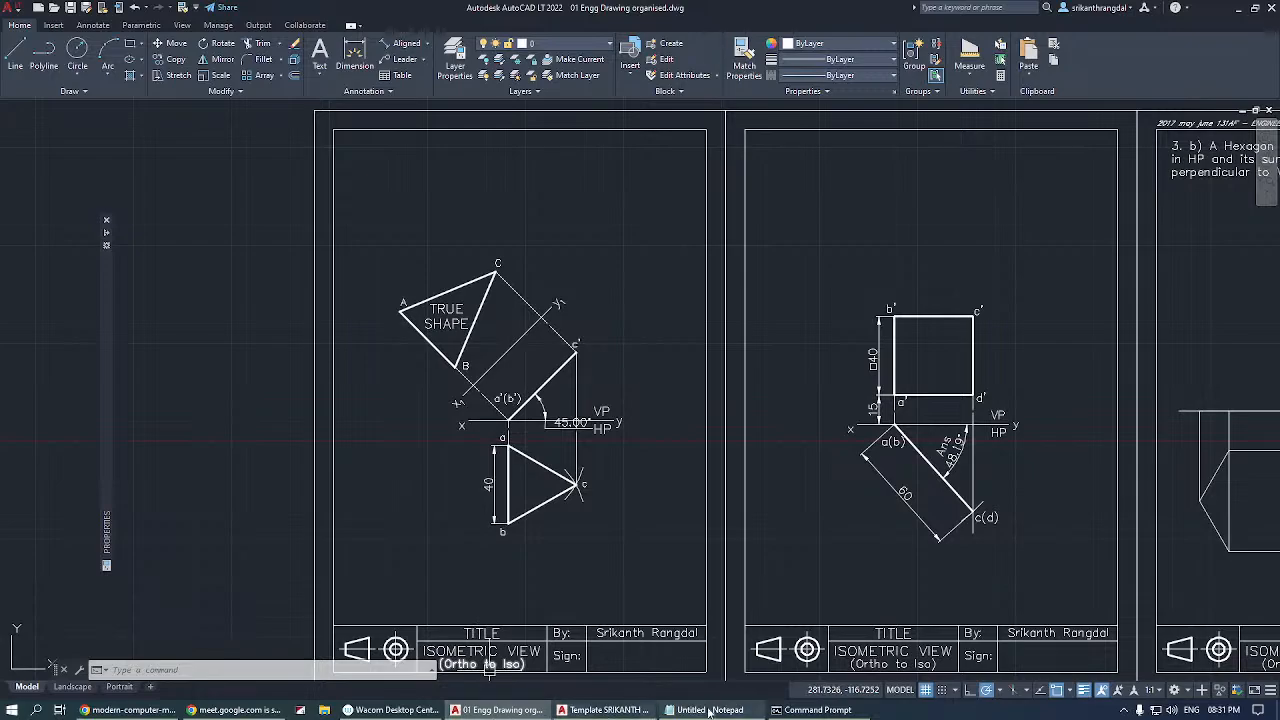
# Switch to the Chrome browser and search Google for "keyboard image".
pyautogui.click(130, 710)
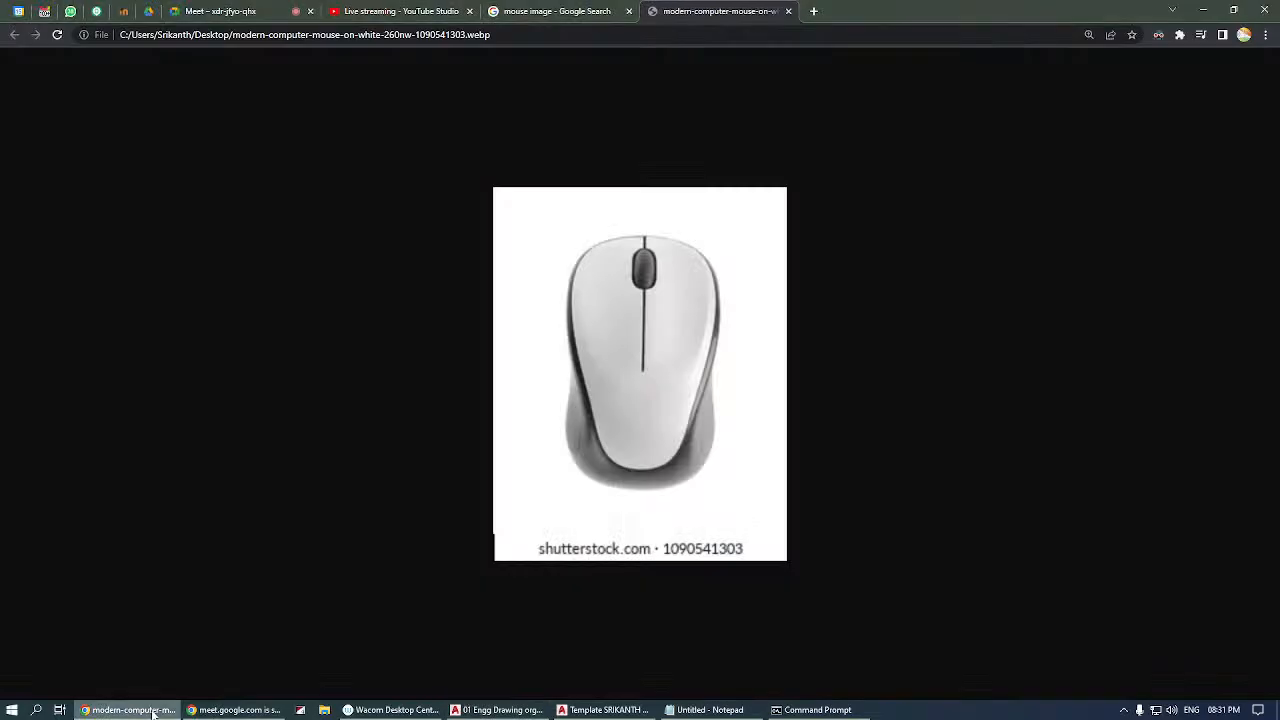
pyautogui.click(572, 12)
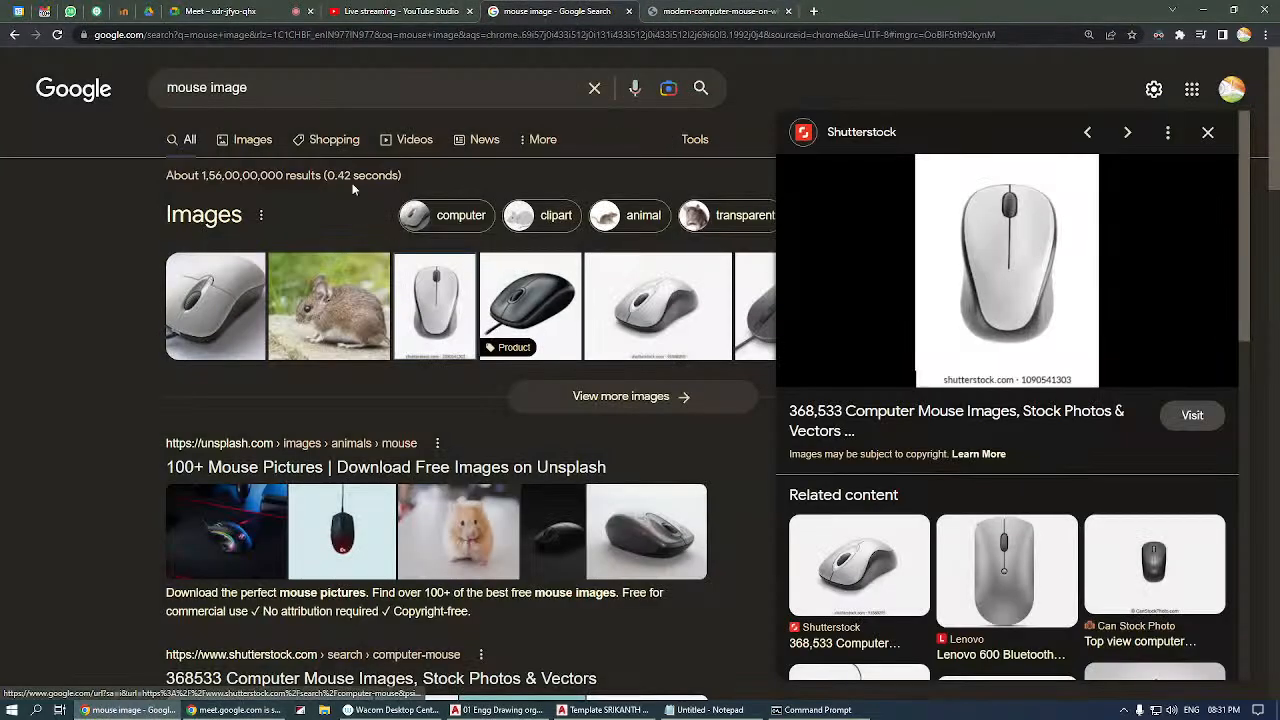
pyautogui.doubleClick(228, 87)
pyautogui.doubleClick(198, 87)
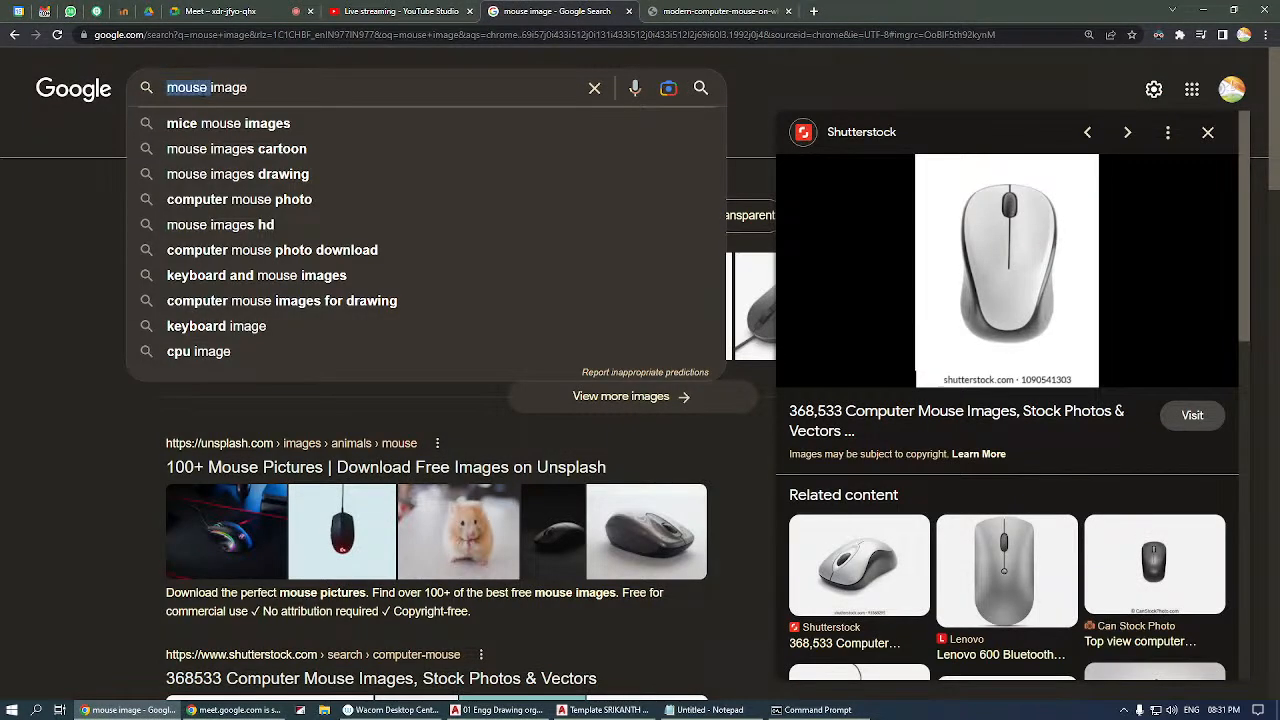
pyautogui.write('e')
pyautogui.press('BackSpace')
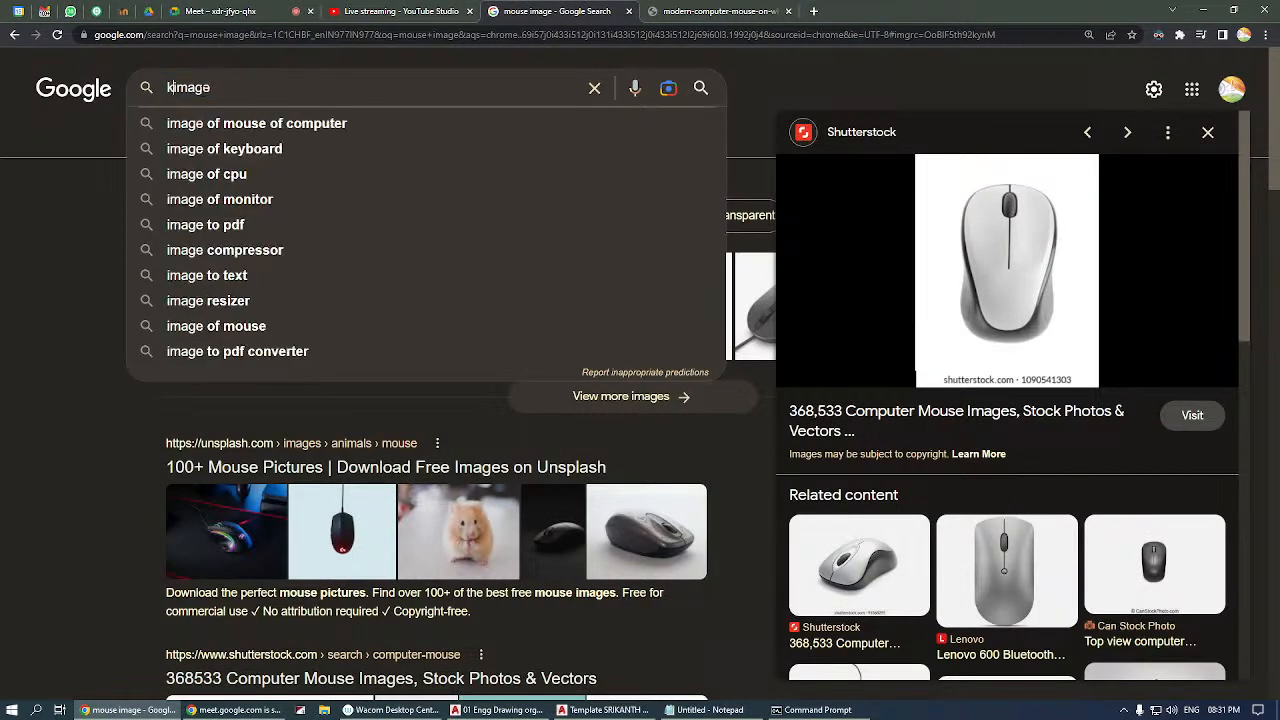
pyautogui.write('keyboard')
pyautogui.press('Return')
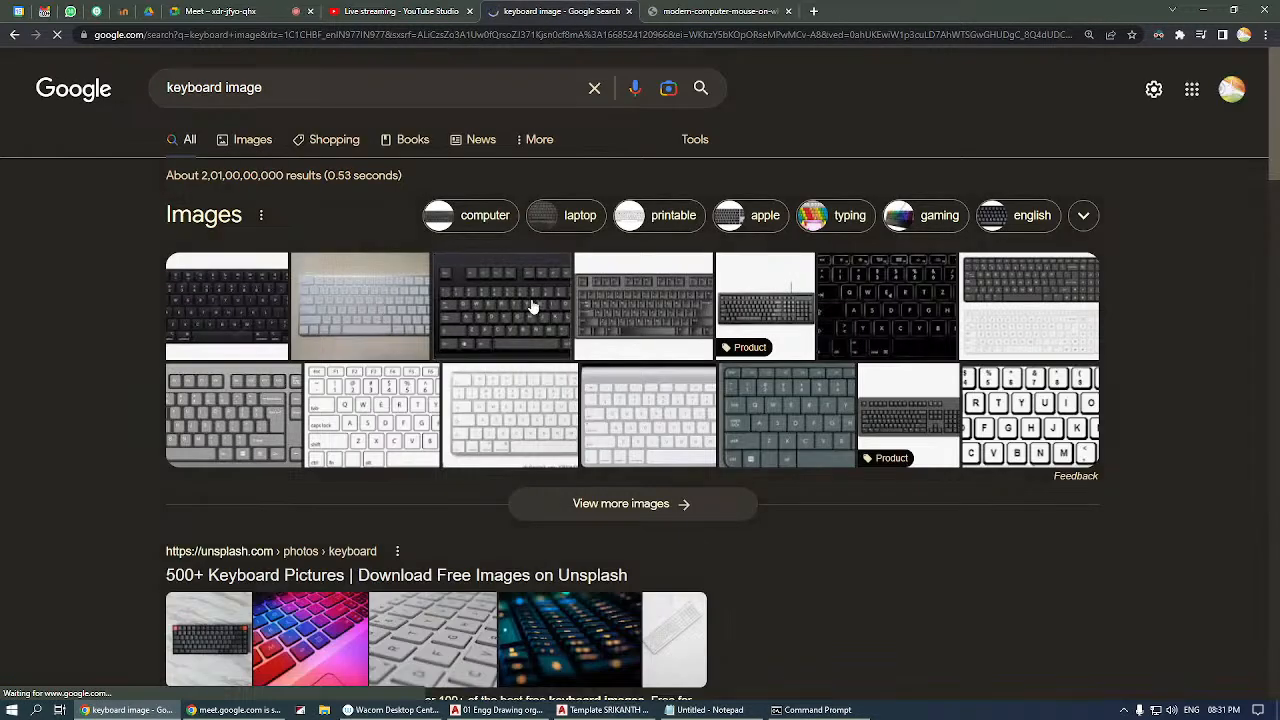
# Preview the black Adobe Stock keyboard picture from the search results and save the image to the Desktop folder.
pyautogui.click(731, 322)
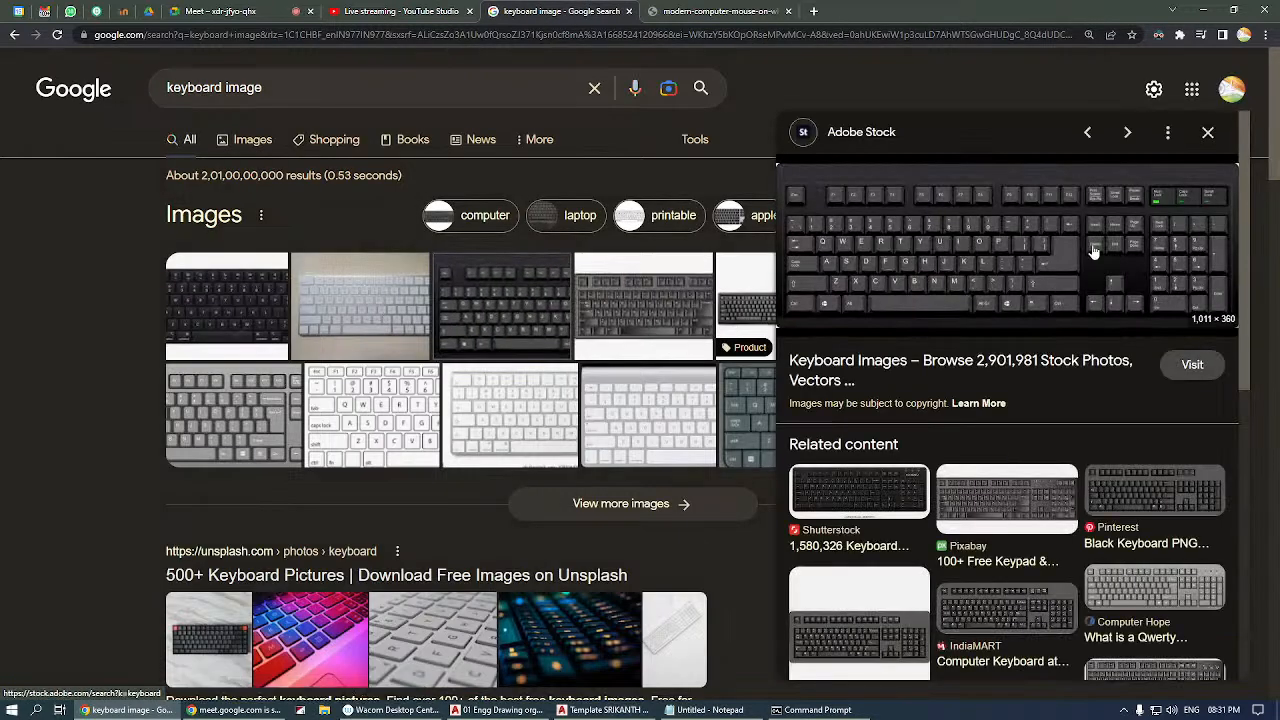
pyautogui.rightClick(1091, 247)
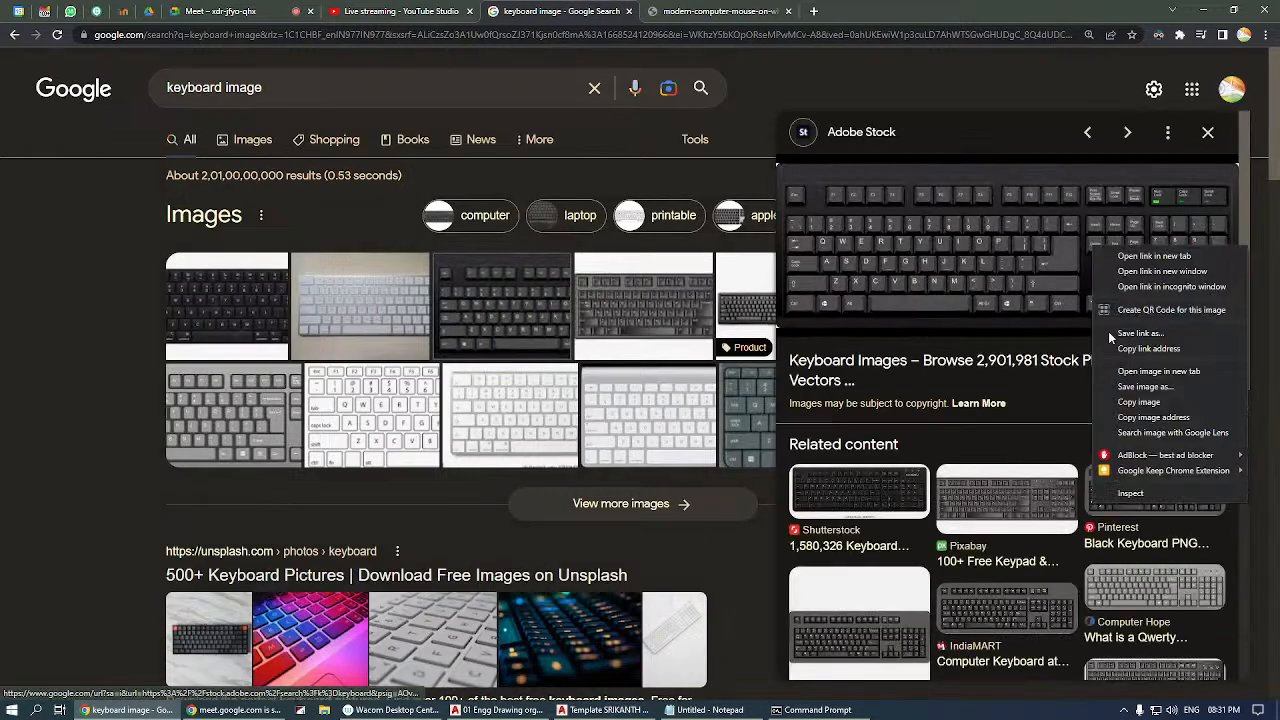
pyautogui.click(1150, 386)
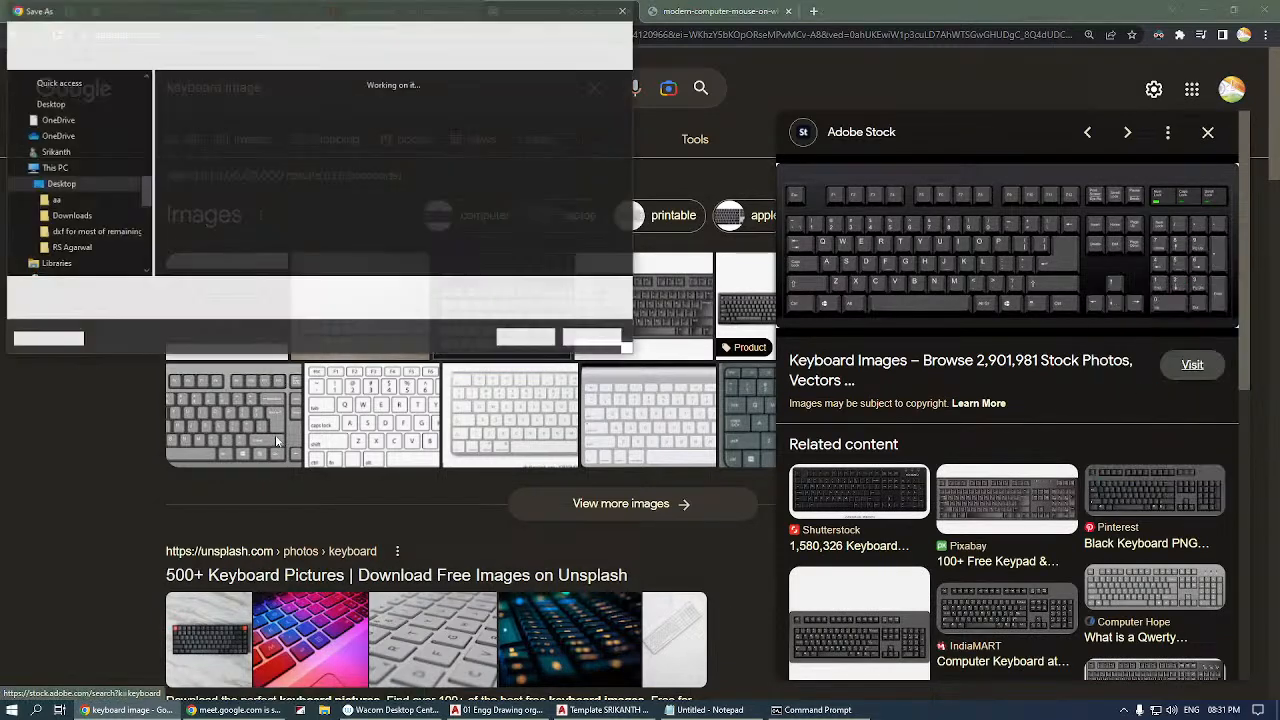
pyautogui.click(529, 337)
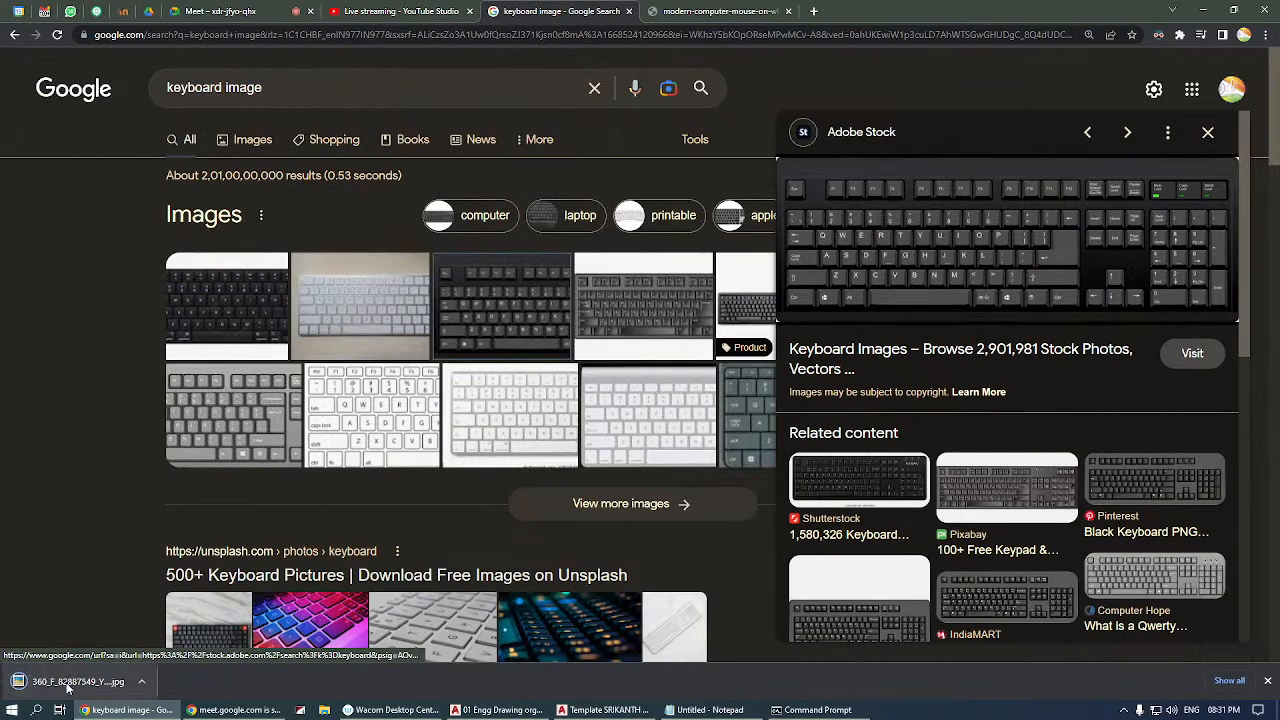
# Open the downloaded keyboard picture in Picasa Photo Viewer and enlarge it so the key labels are readable.
pyautogui.click(40, 681)
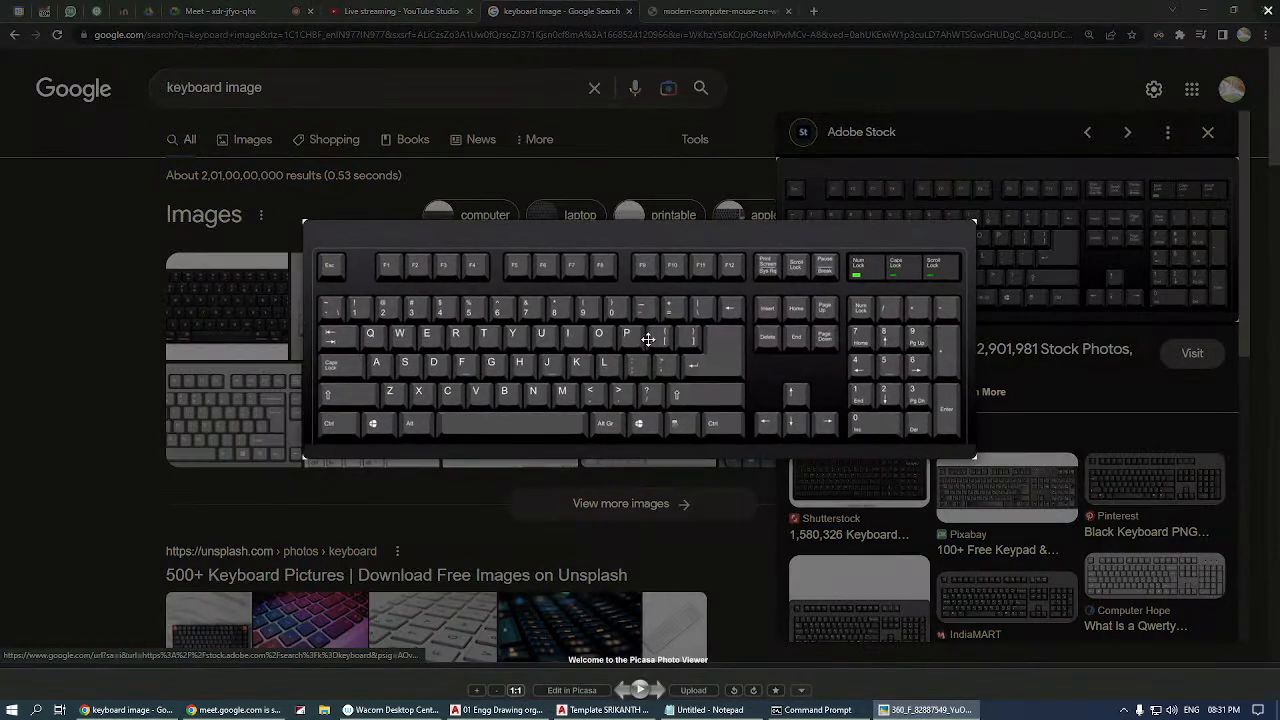
pyautogui.scroll(5, 385, 348)
pyautogui.scroll(1, 385, 349)
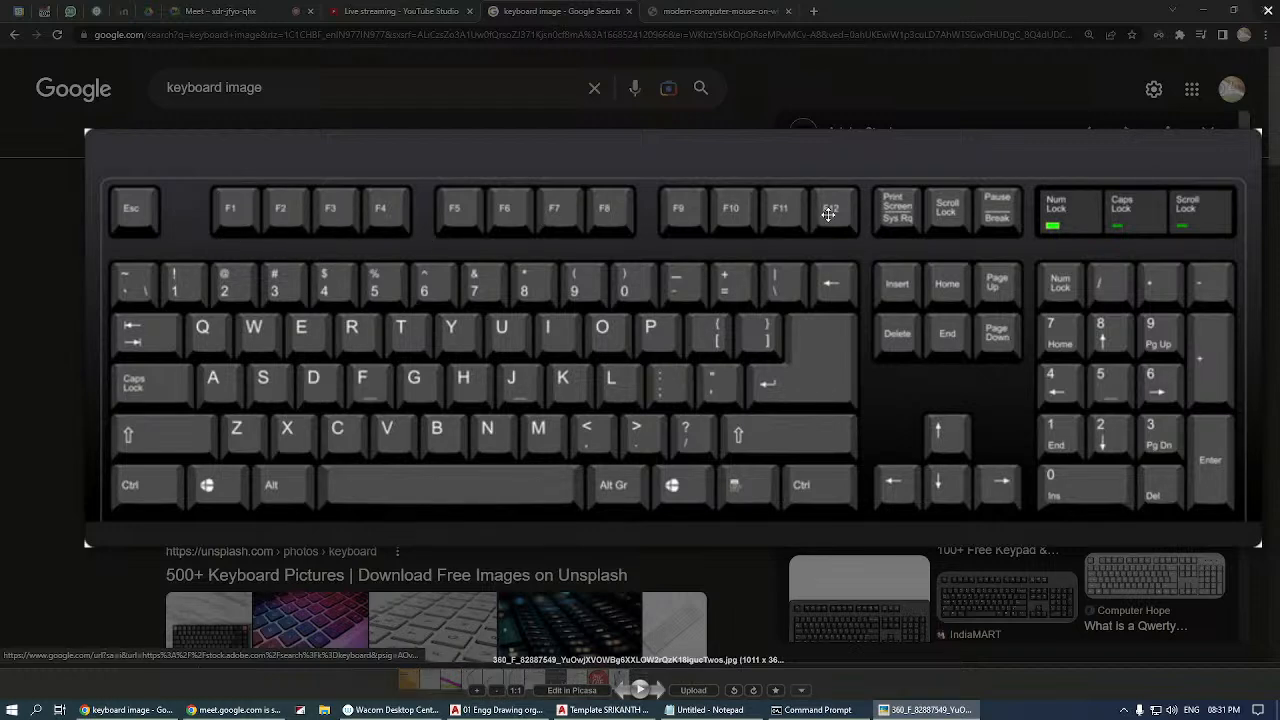
# Show the keyboard picture over the AutoCAD drawing to examine its function keys, and return to the drawing.
pyautogui.click(500, 710)
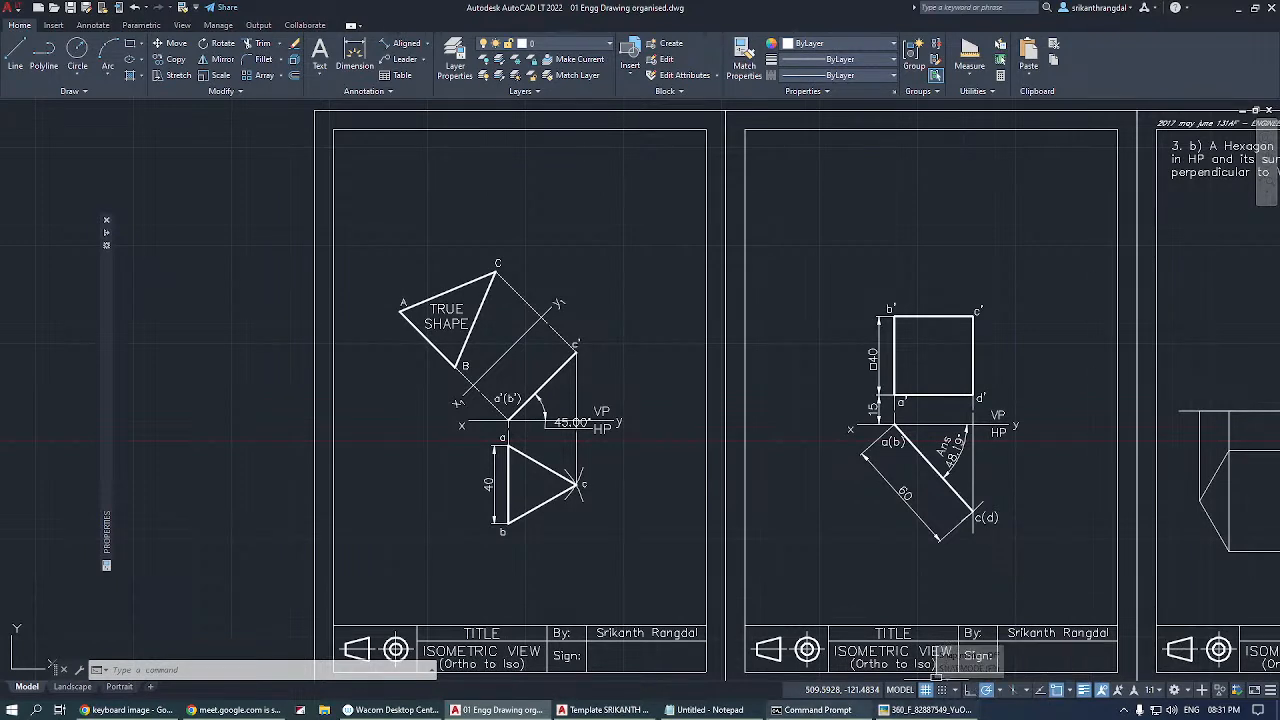
pyautogui.click(940, 709)
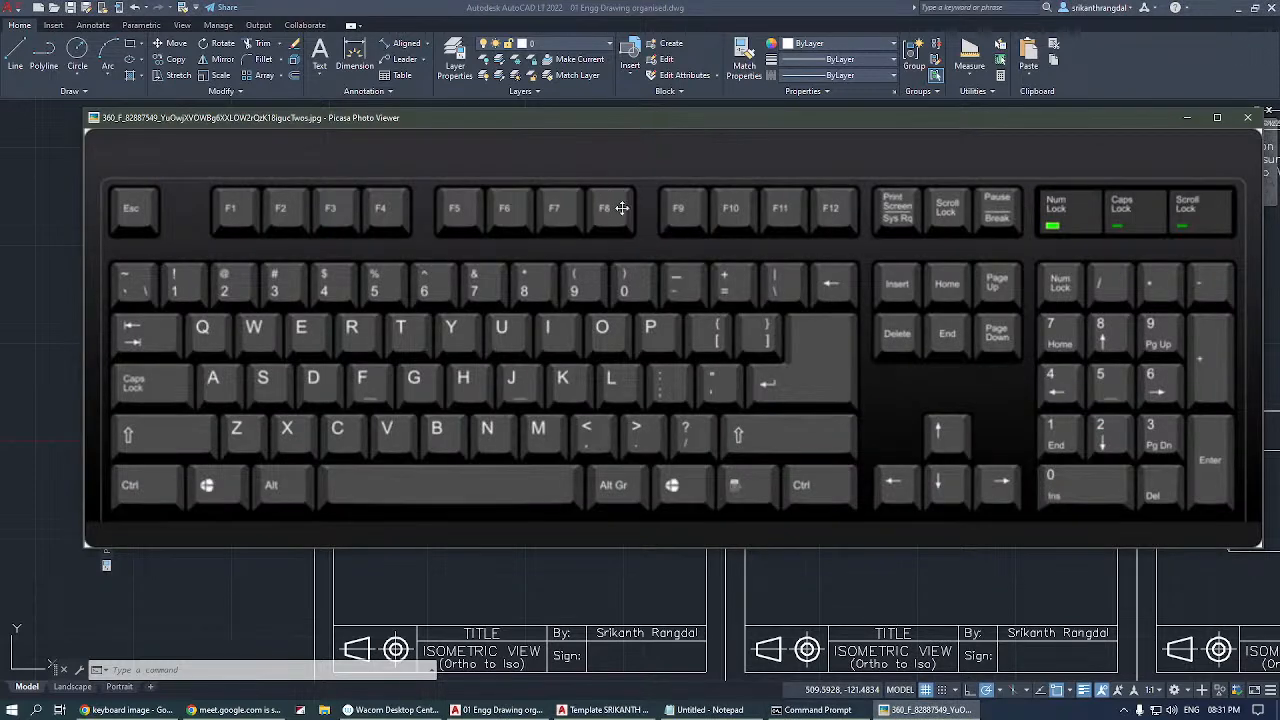
pyautogui.click(925, 709)
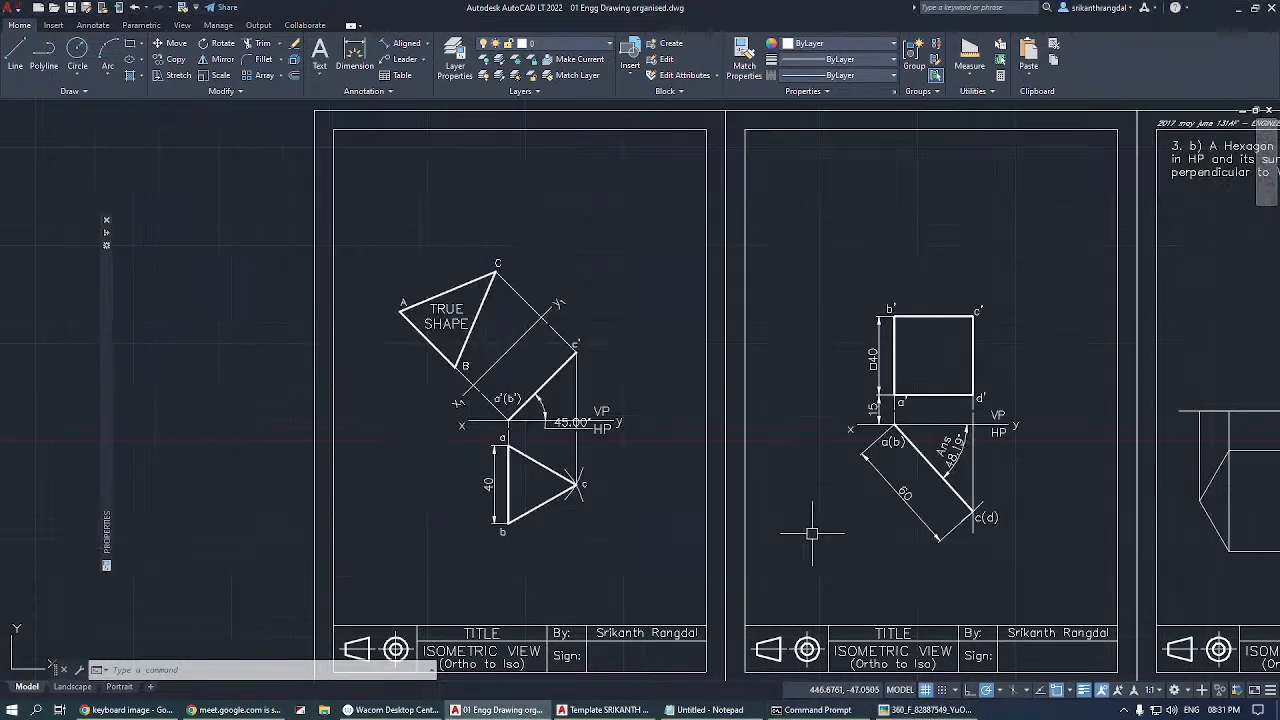
# Toggle snap mode on and off repeatedly, leaving it off.
pyautogui.press('F9')
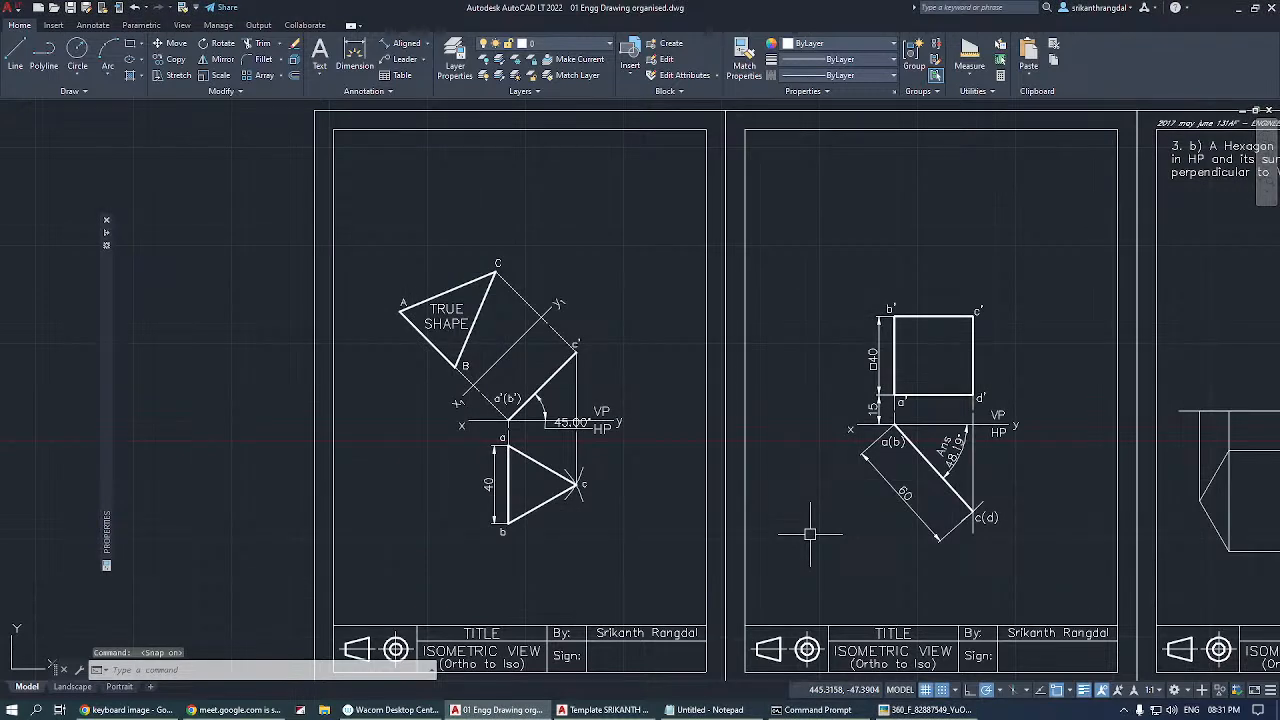
pyautogui.press('F9')
pyautogui.press('F9')
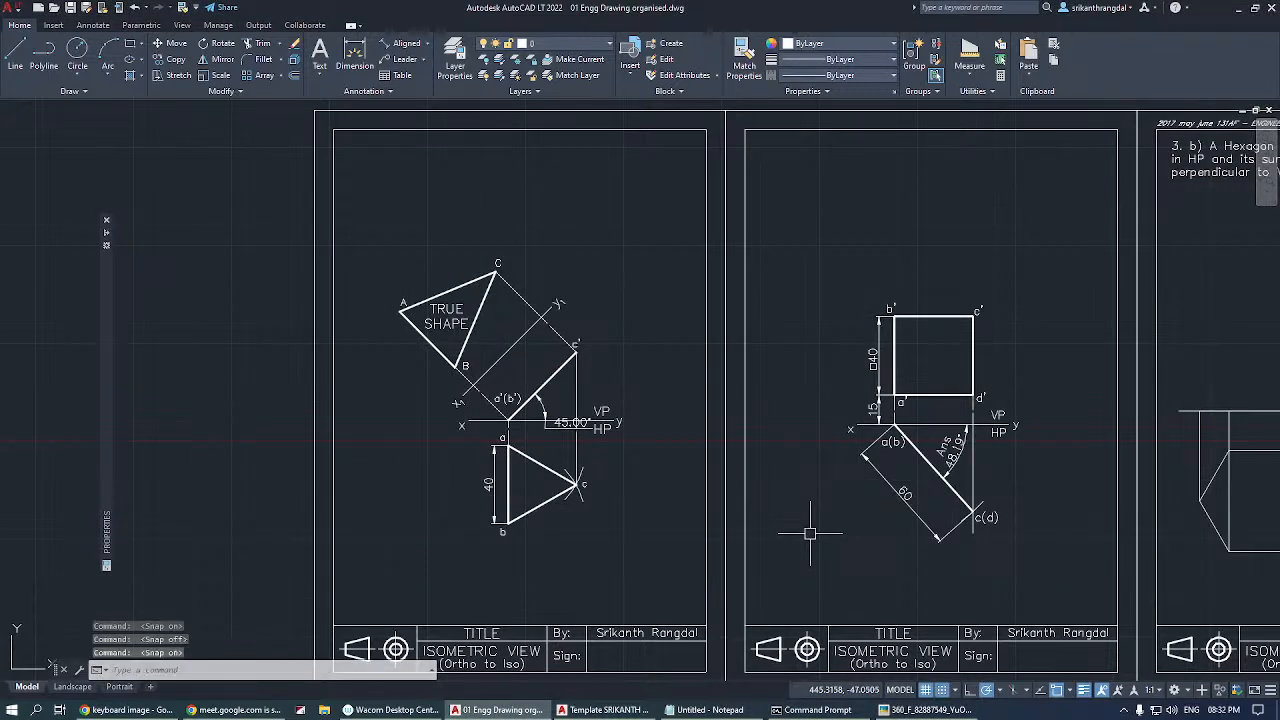
# Toggle ortho mode on and off repeatedly, leaving it off.
pyautogui.press('F8')
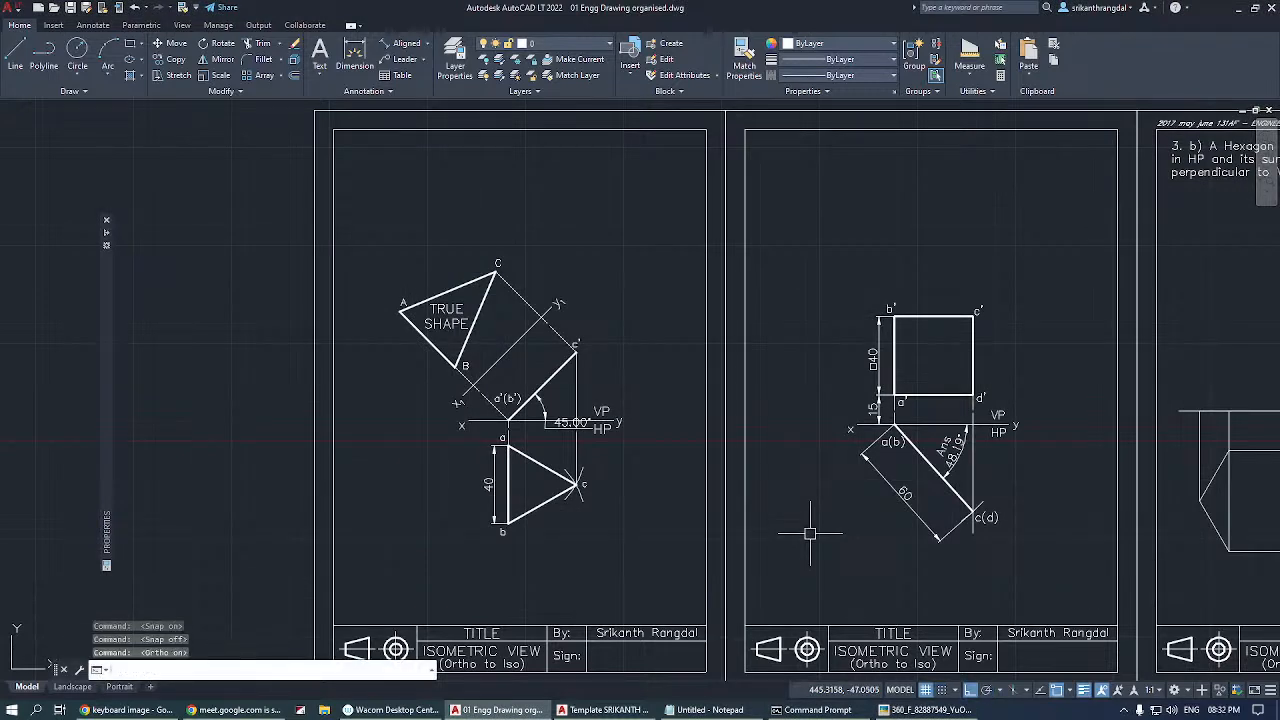
pyautogui.press('F8')
pyautogui.press('F8')
pyautogui.press('F8')
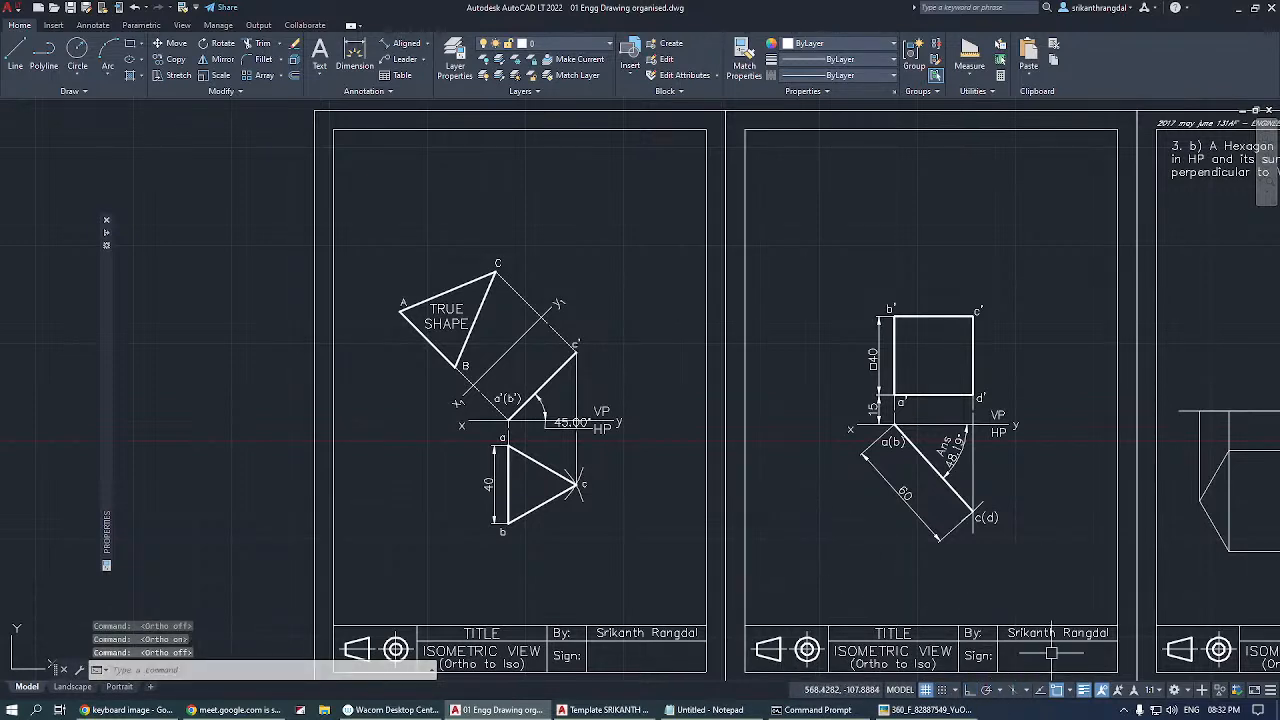
# Toggle polar tracking repeatedly, leaving it off, and switch the grid display off and back on.
pyautogui.doubleClick(990, 692)
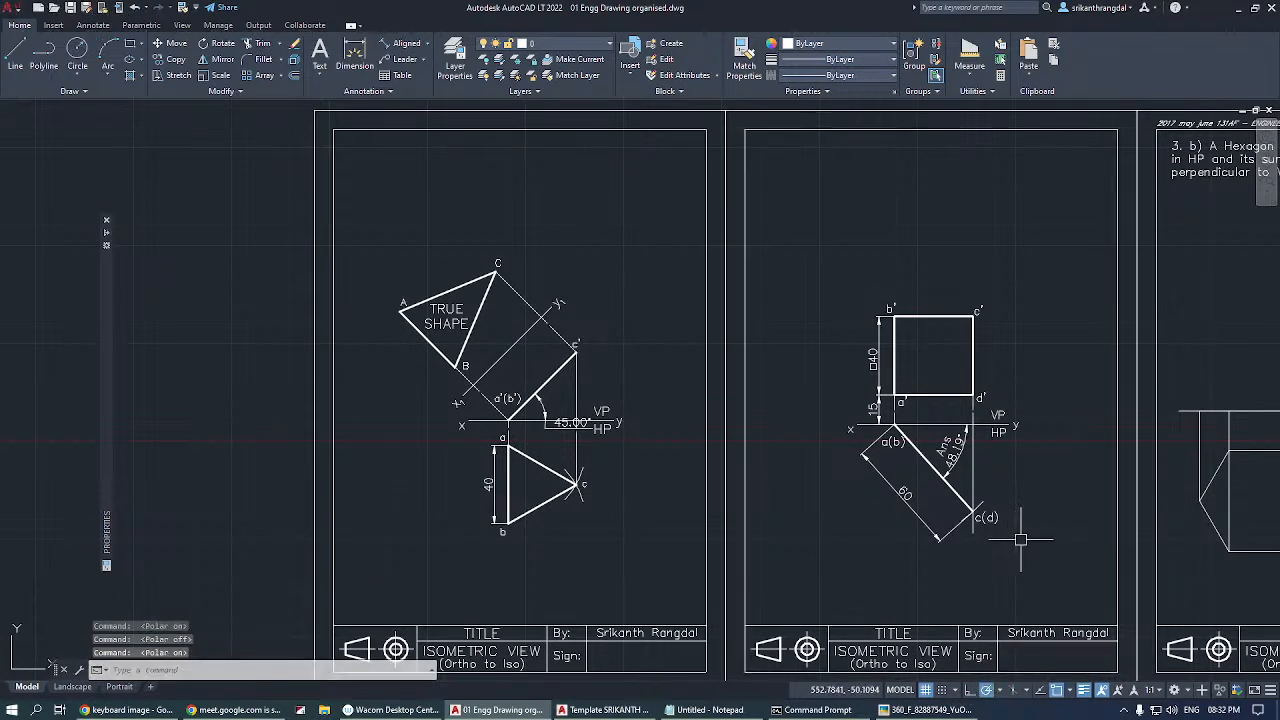
pyautogui.press('F10')
pyautogui.press('F10')
pyautogui.press('F10')
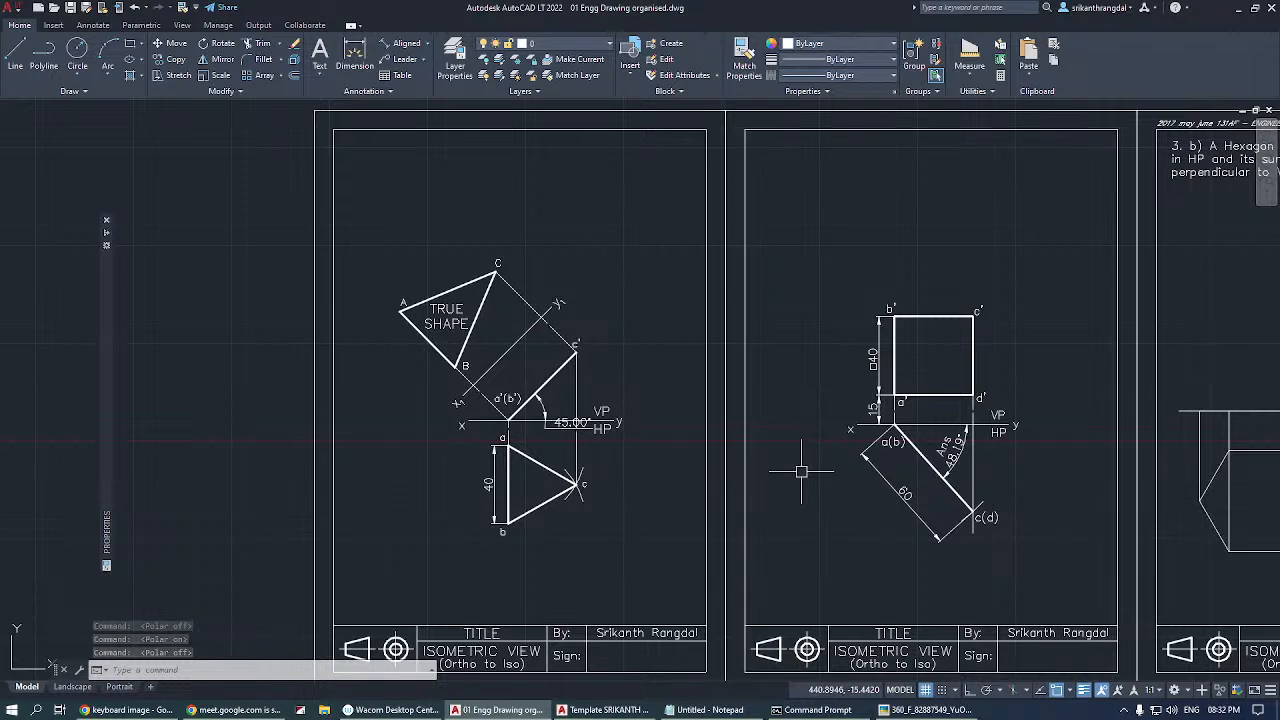
pyautogui.press('F7')
pyautogui.press('F7')
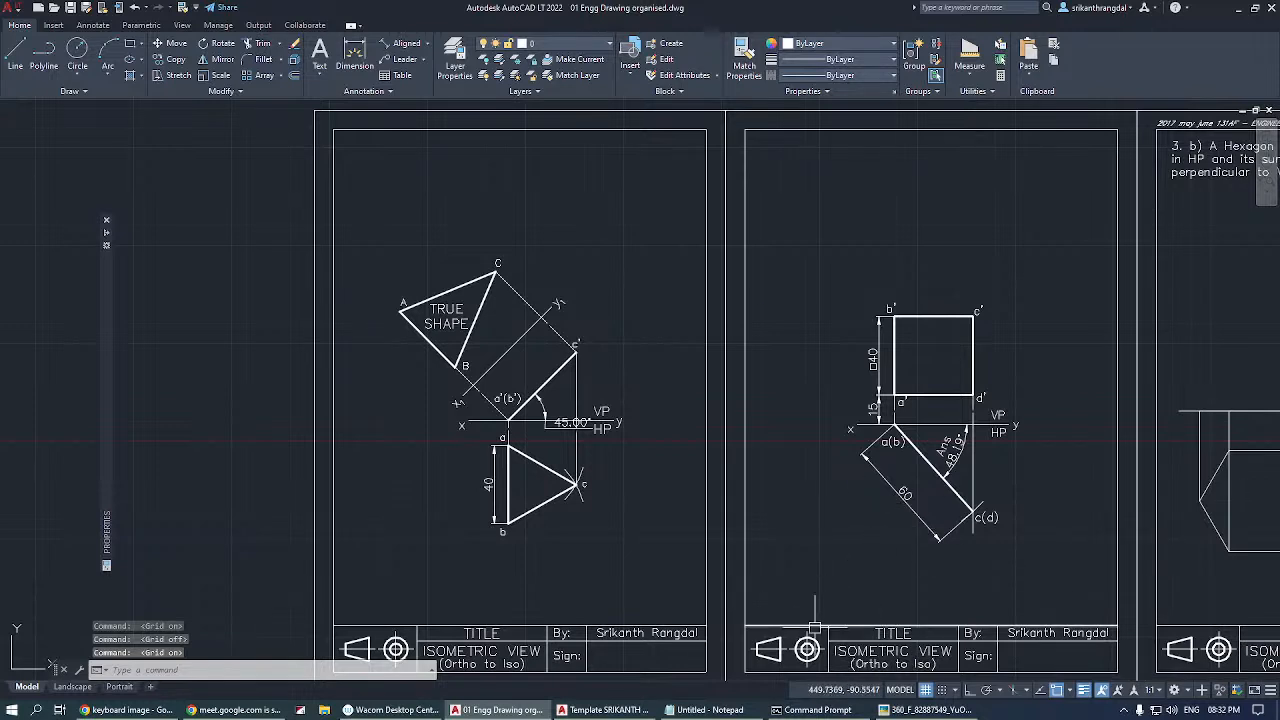
# Bring the keyboard picture back over the drawing and examine the F6 to F8 function keys.
pyautogui.click(912, 710)
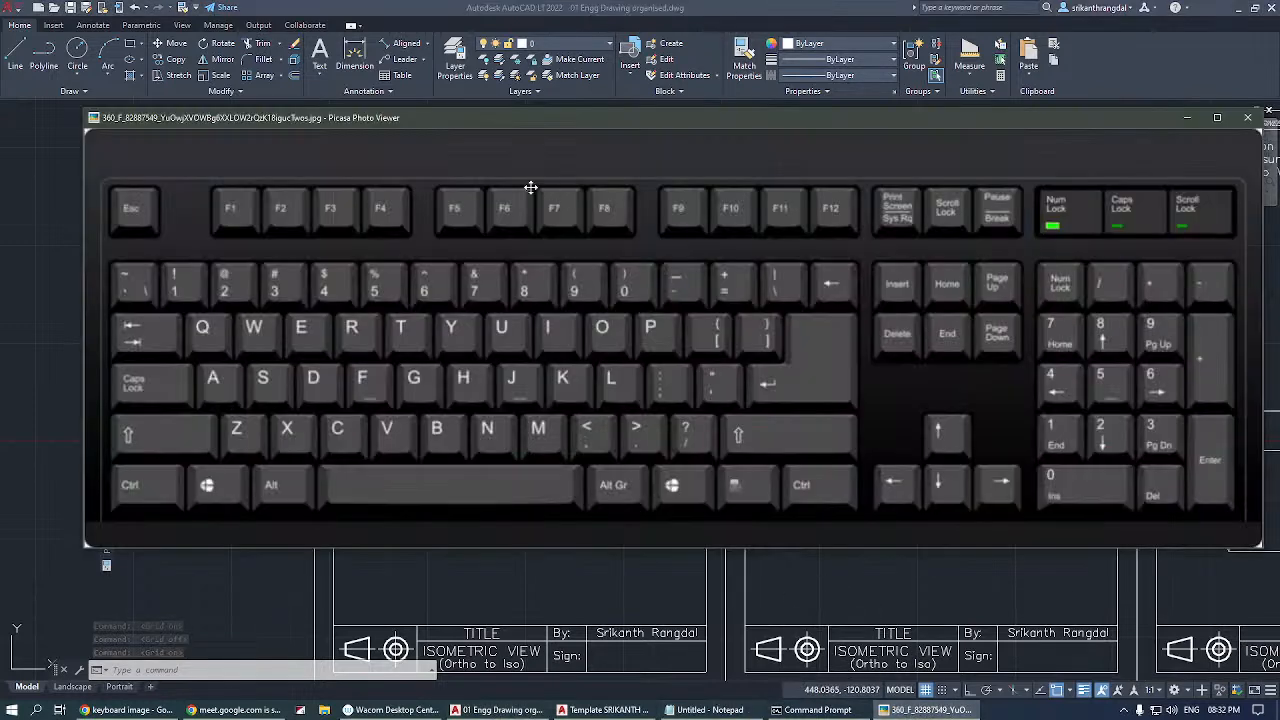
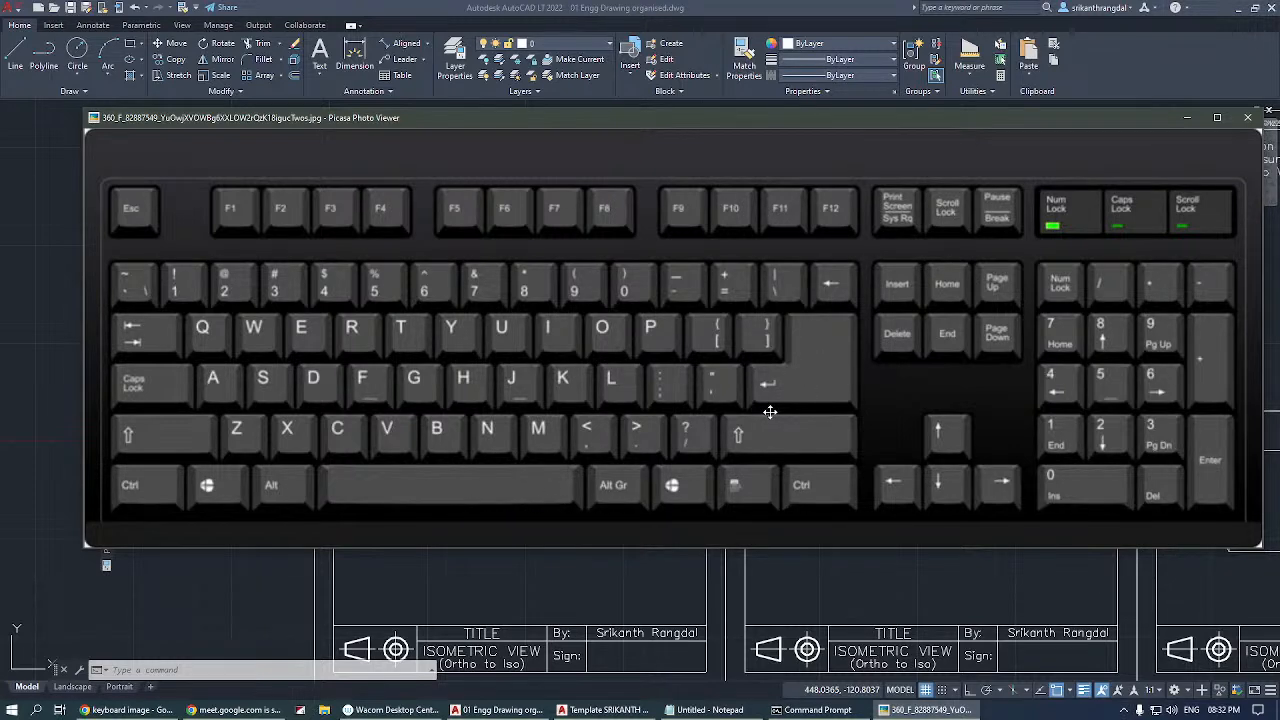
# Return to the drawing, clear any active command, and bring the keyboard picture back up to examine its keys.
pyautogui.click(560, 584)
pyautogui.press('Escape')
pyautogui.press('Escape')
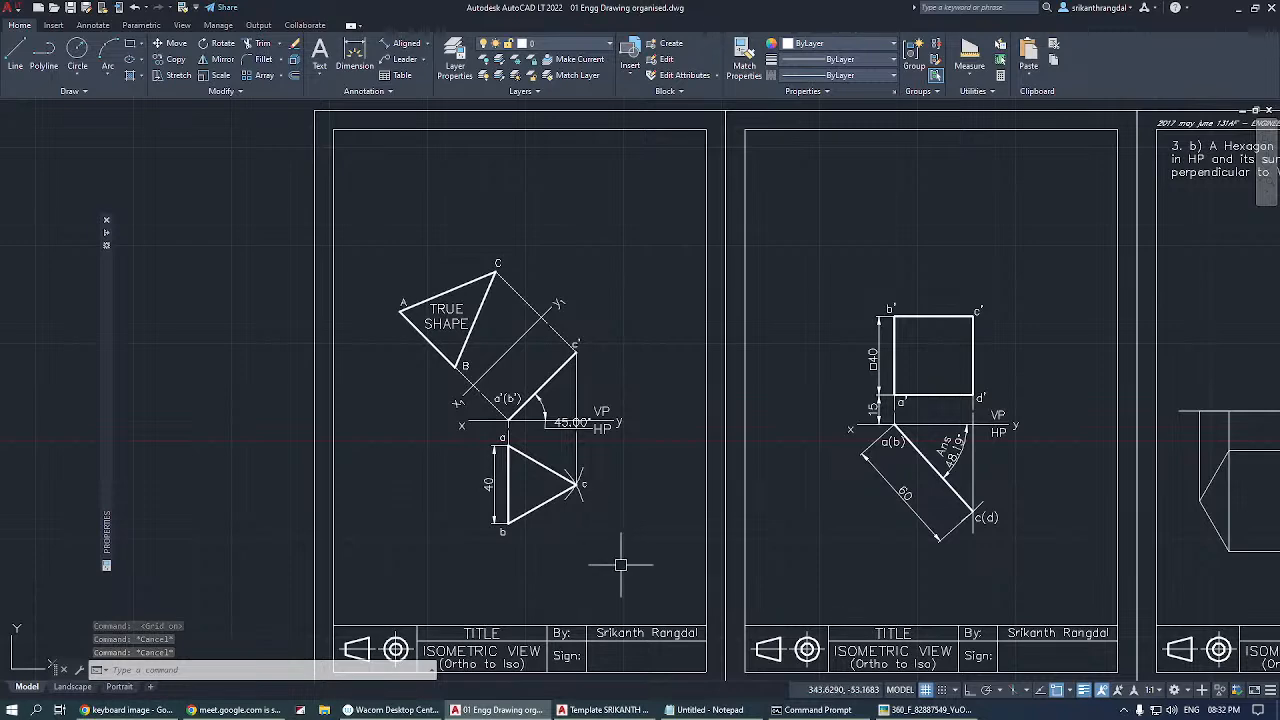
pyautogui.moveTo(925, 706)
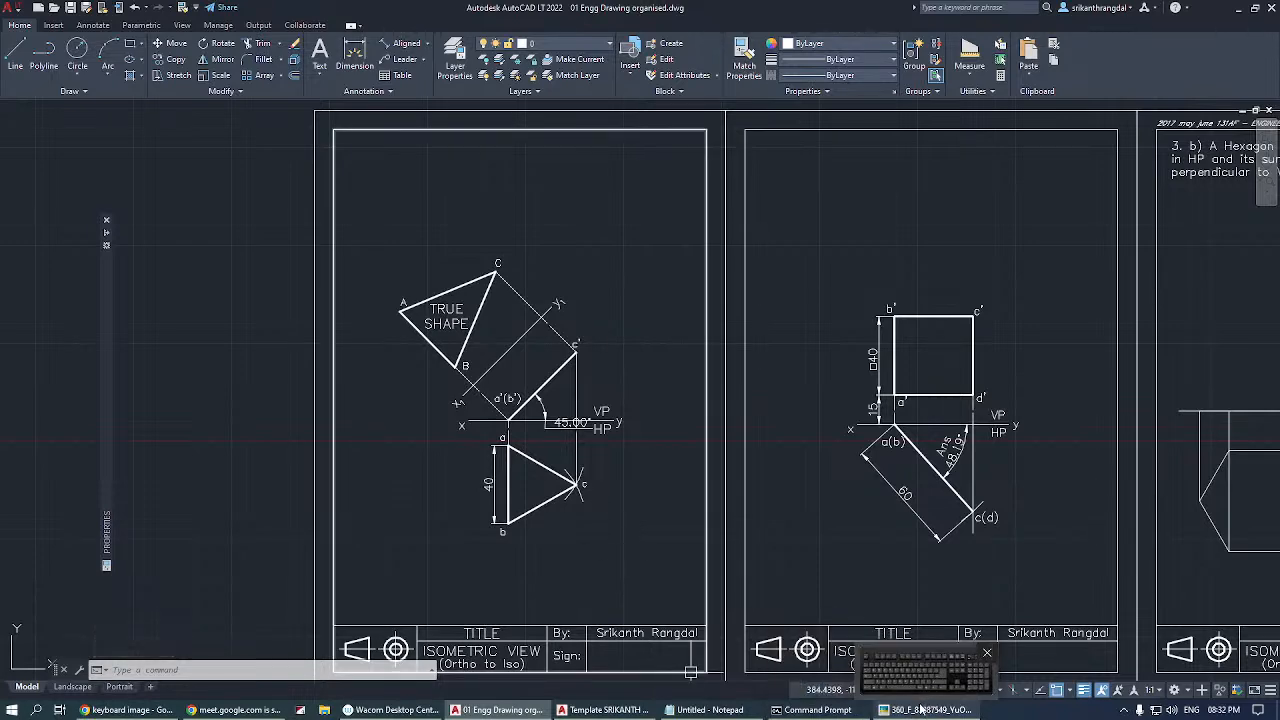
pyautogui.click(921, 713)
pyautogui.click(920, 713)
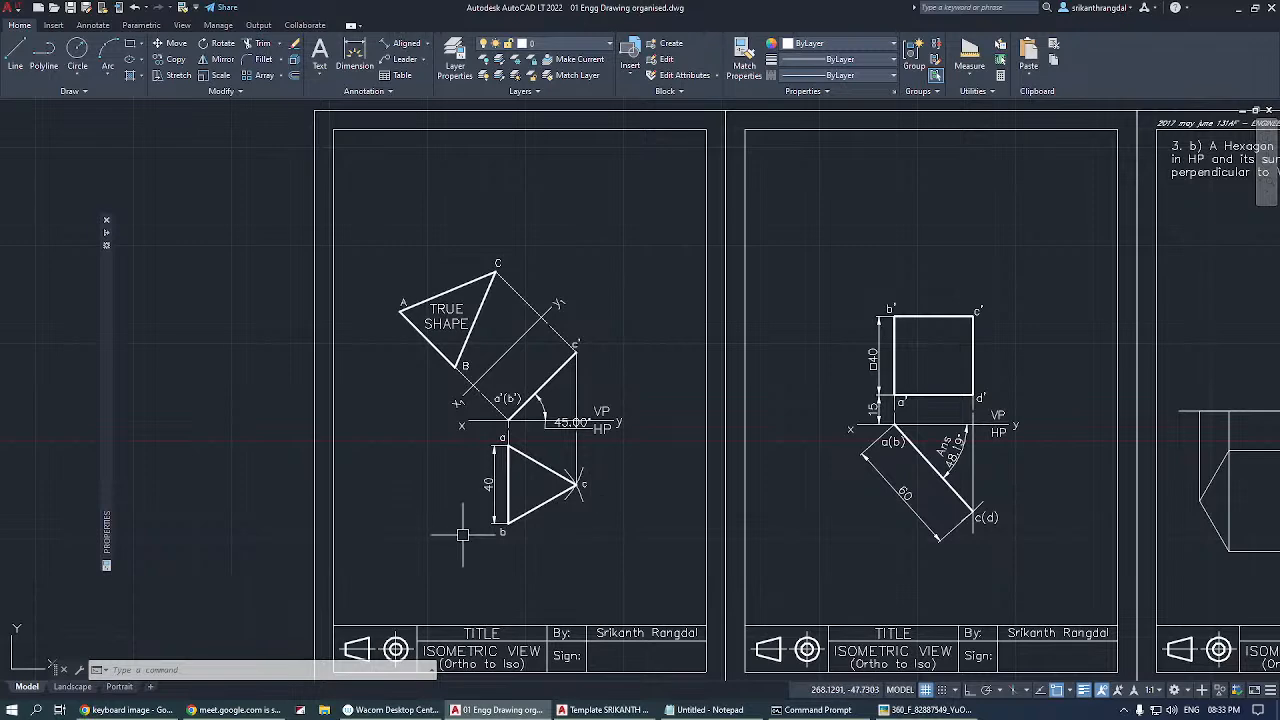
pyautogui.click(883, 711)
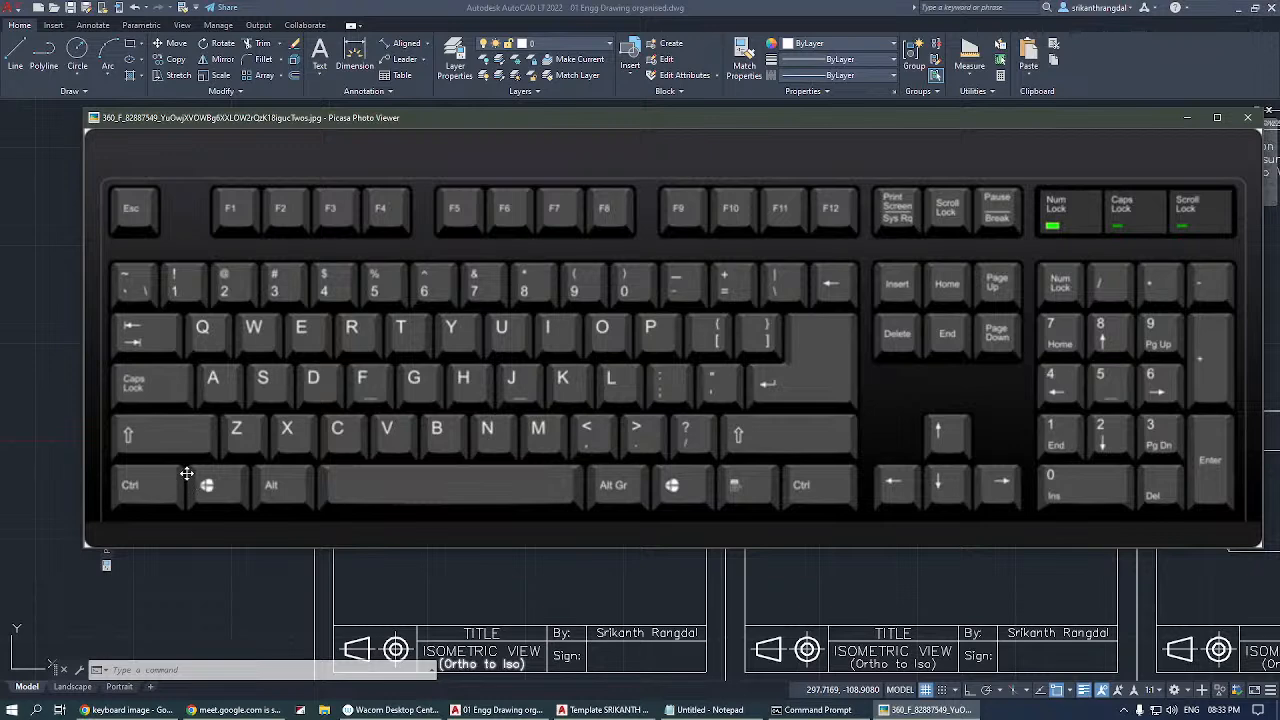
# Copy the first sheet's triangle projections to the clipboard and paste them in the empty area beside the sheets, near the origin.
pyautogui.click(432, 594)
pyautogui.click(654, 202)
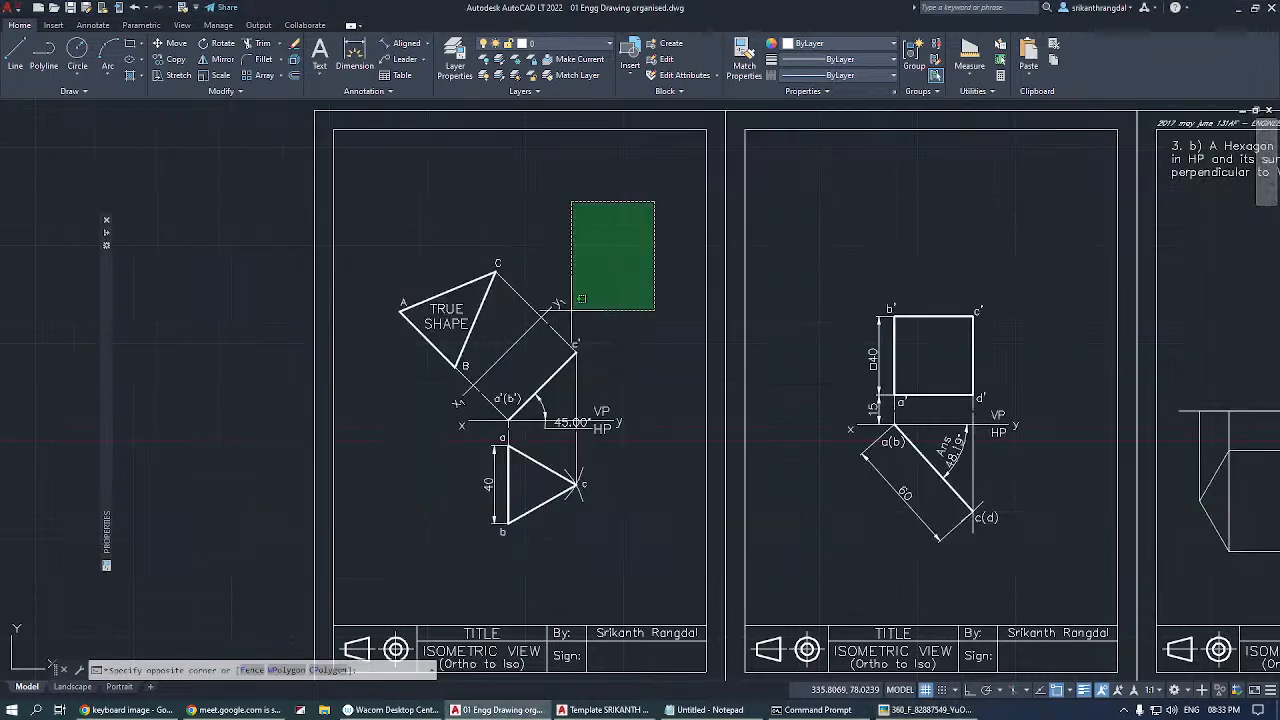
pyautogui.click(386, 555)
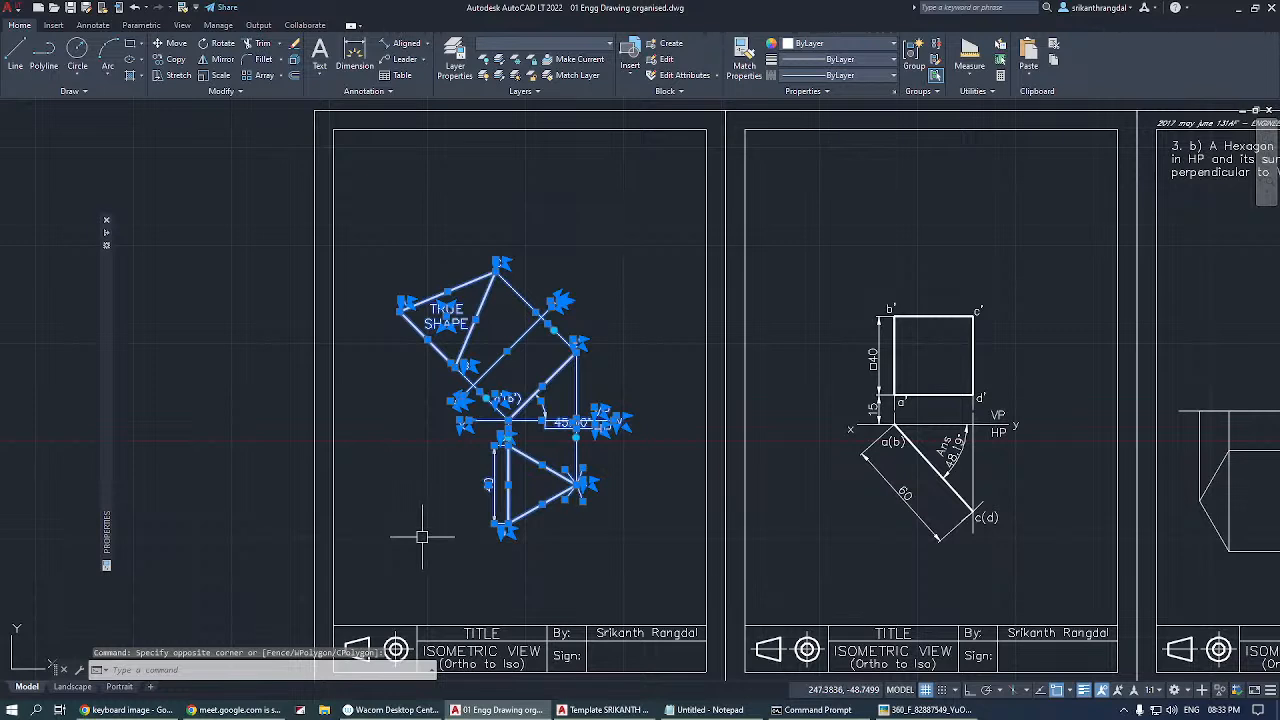
pyautogui.hotkey('ctrl', 'c')
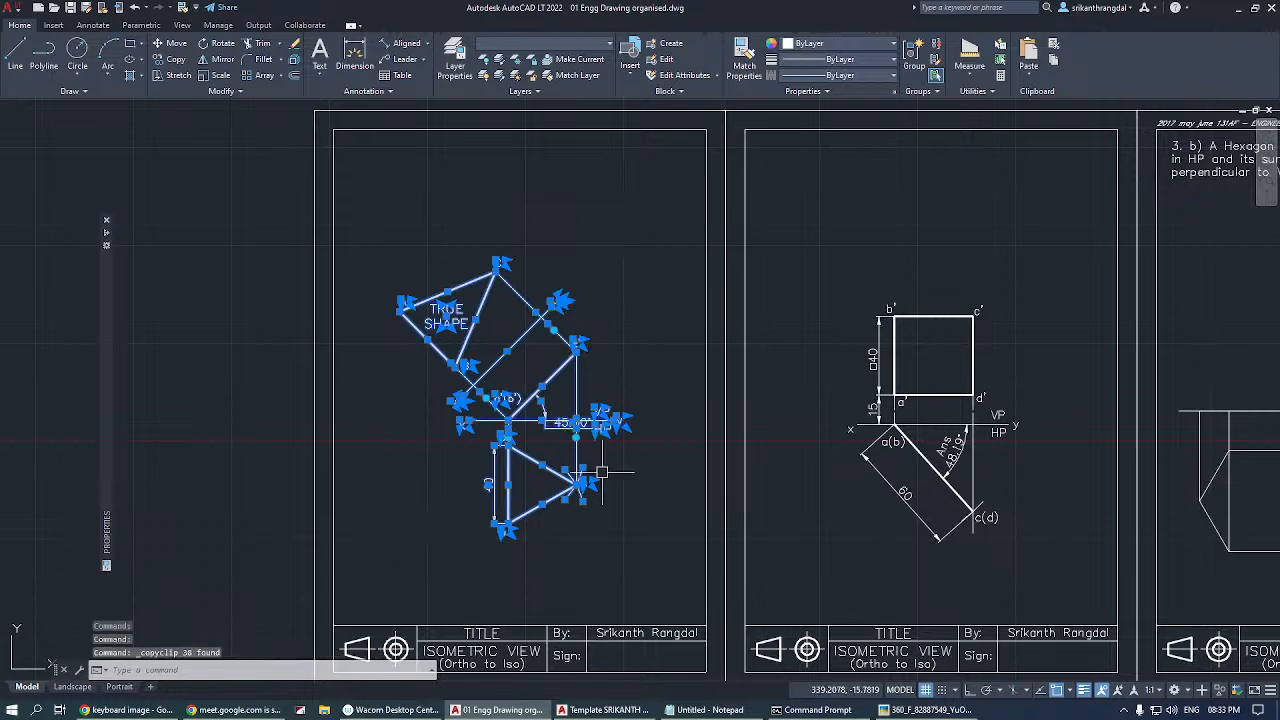
pyautogui.hotkey('ctrl', 'v')
pyautogui.scroll(-4, 663, 457)
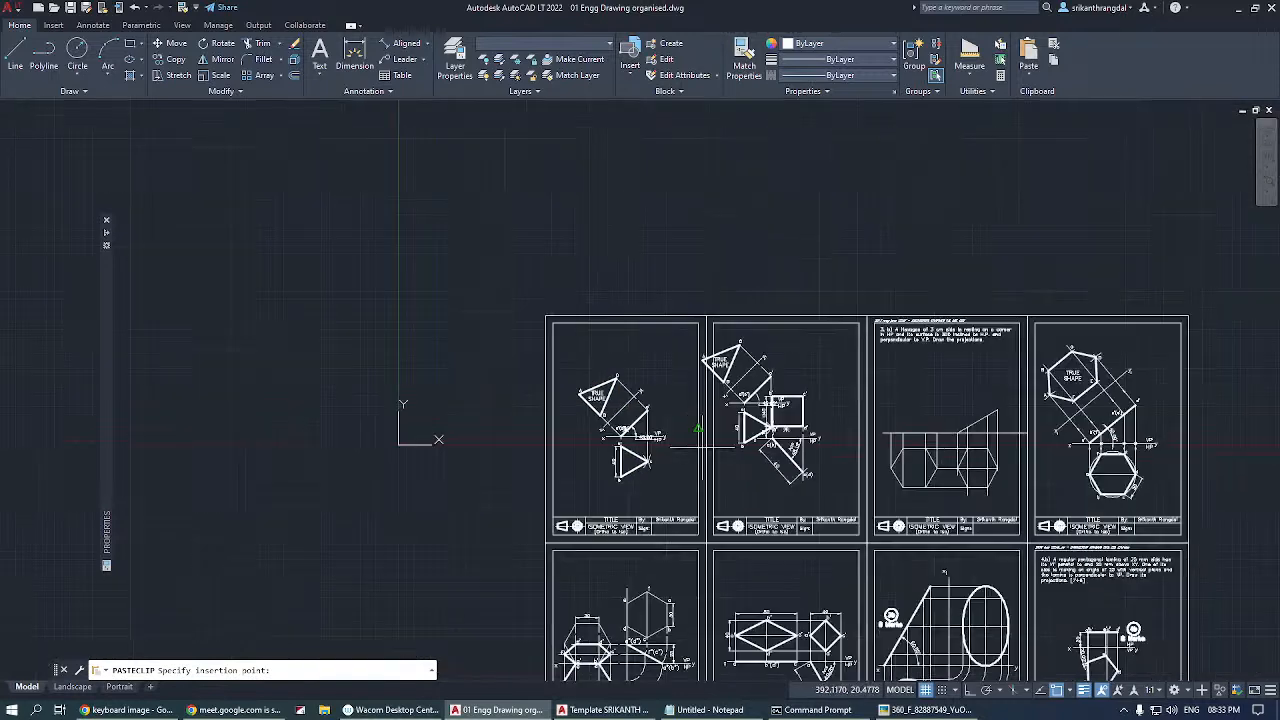
pyautogui.scroll(3, 445, 437)
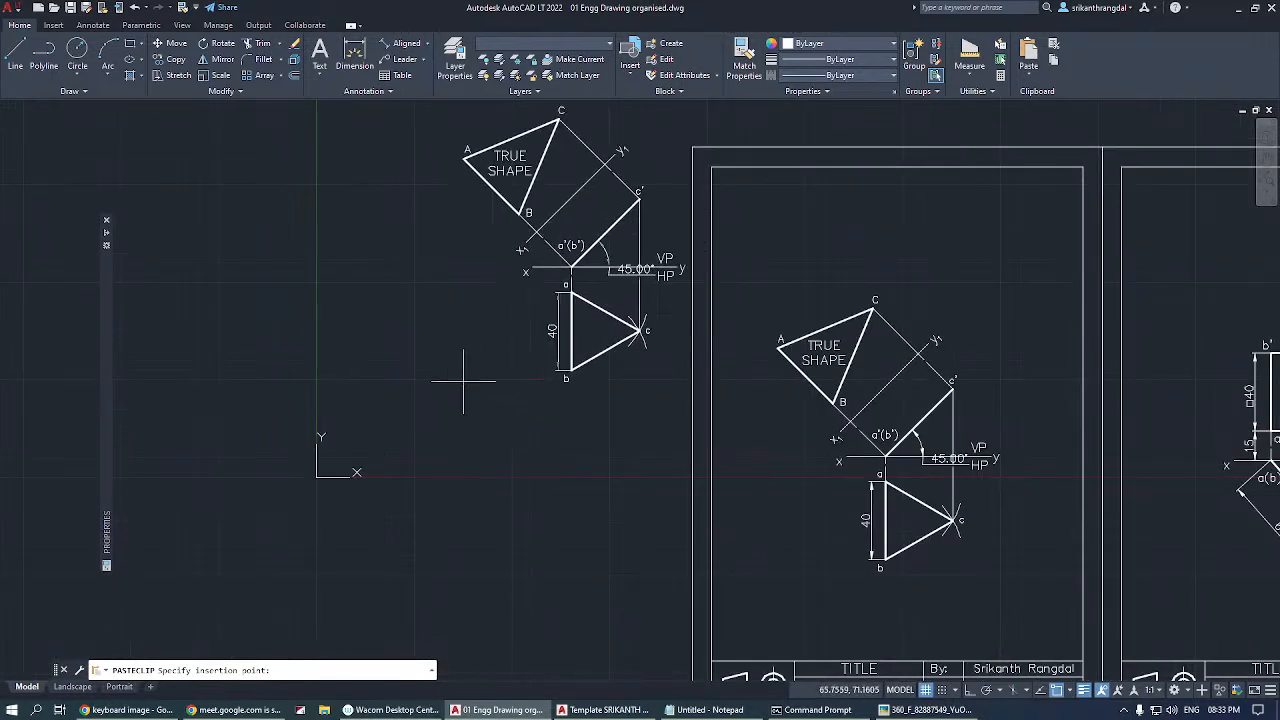
pyautogui.click(367, 398)
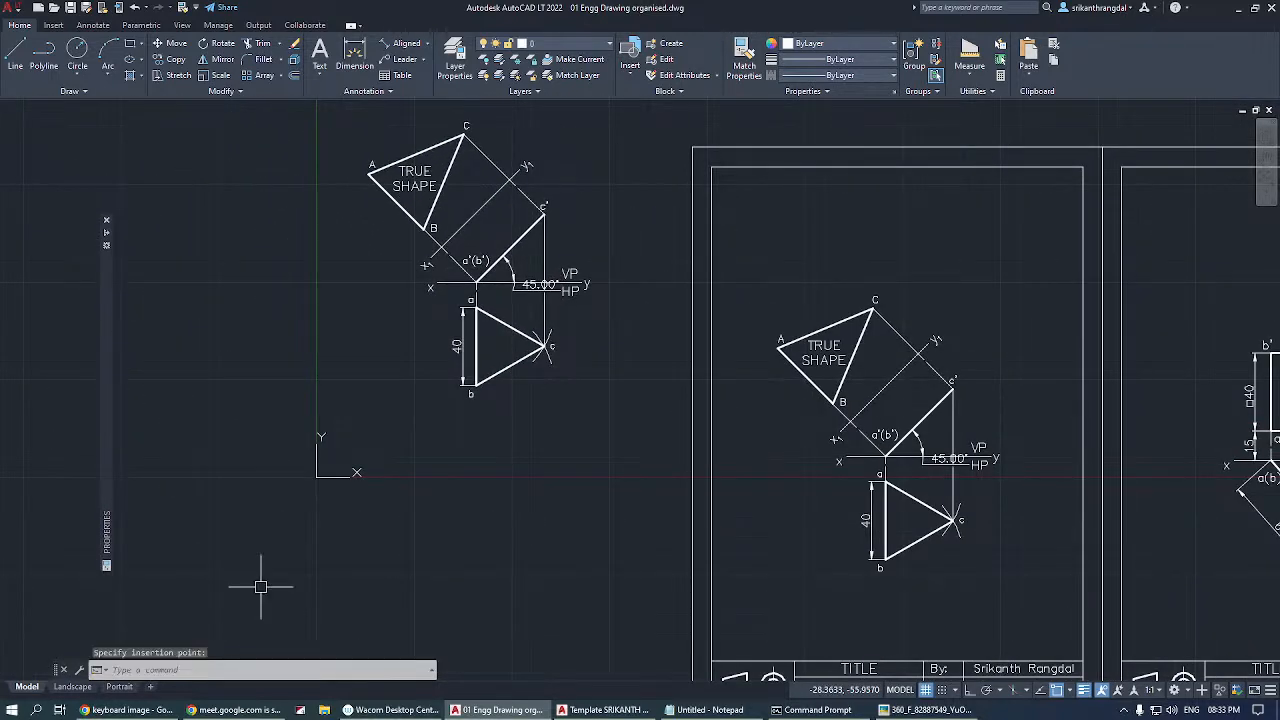
# Delete the pasted copy of the triangle projections outside the sheets.
pyautogui.click(603, 110)
pyautogui.click(271, 443)
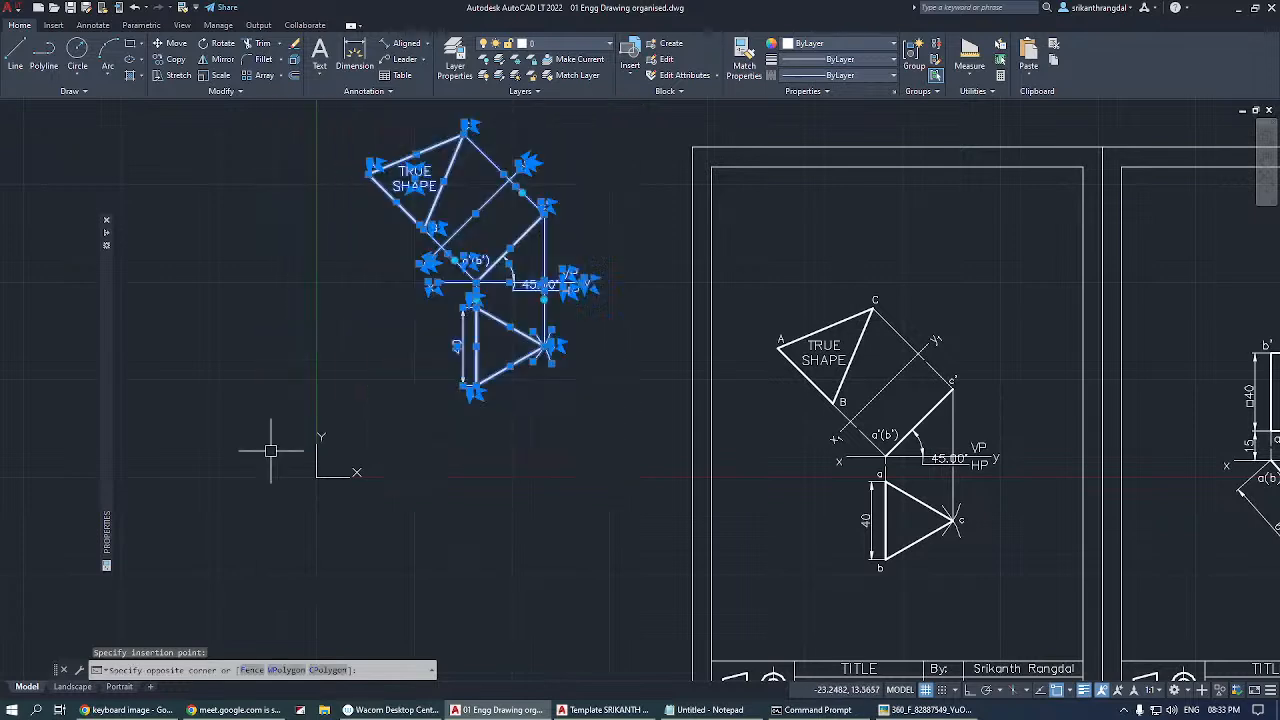
pyautogui.press('Delete')
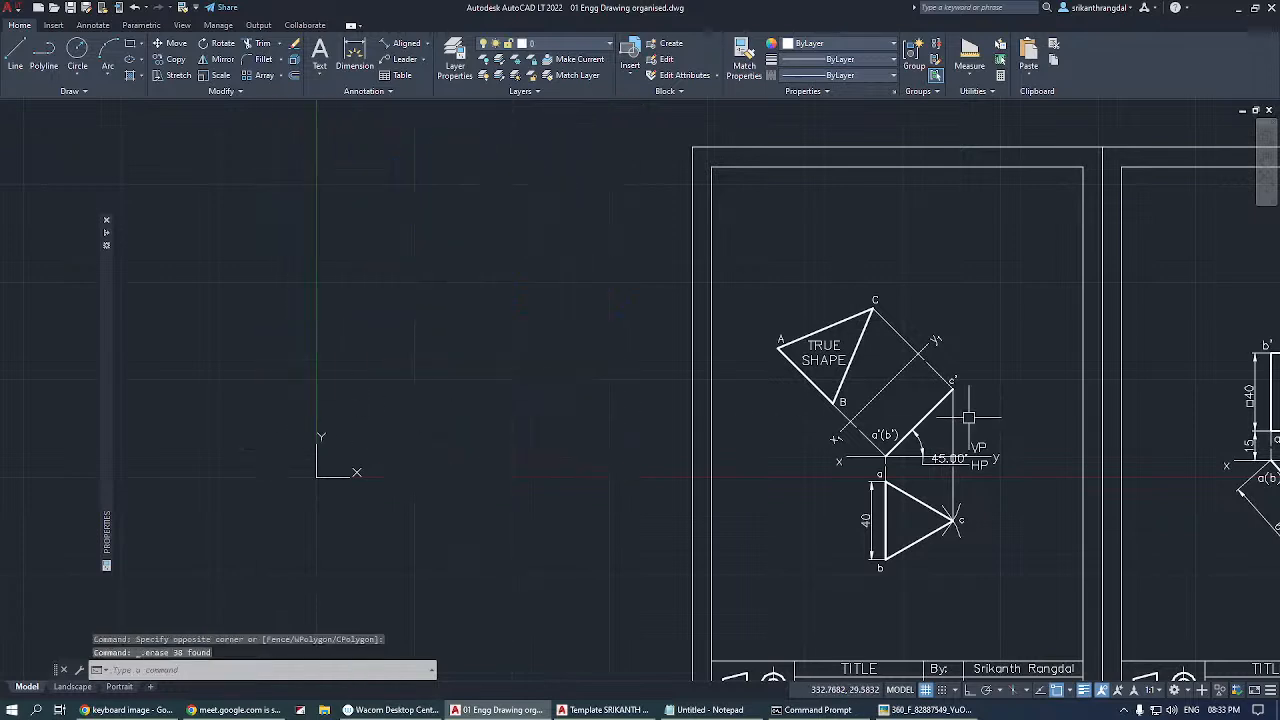
pyautogui.click(1044, 259)
pyautogui.click(782, 607)
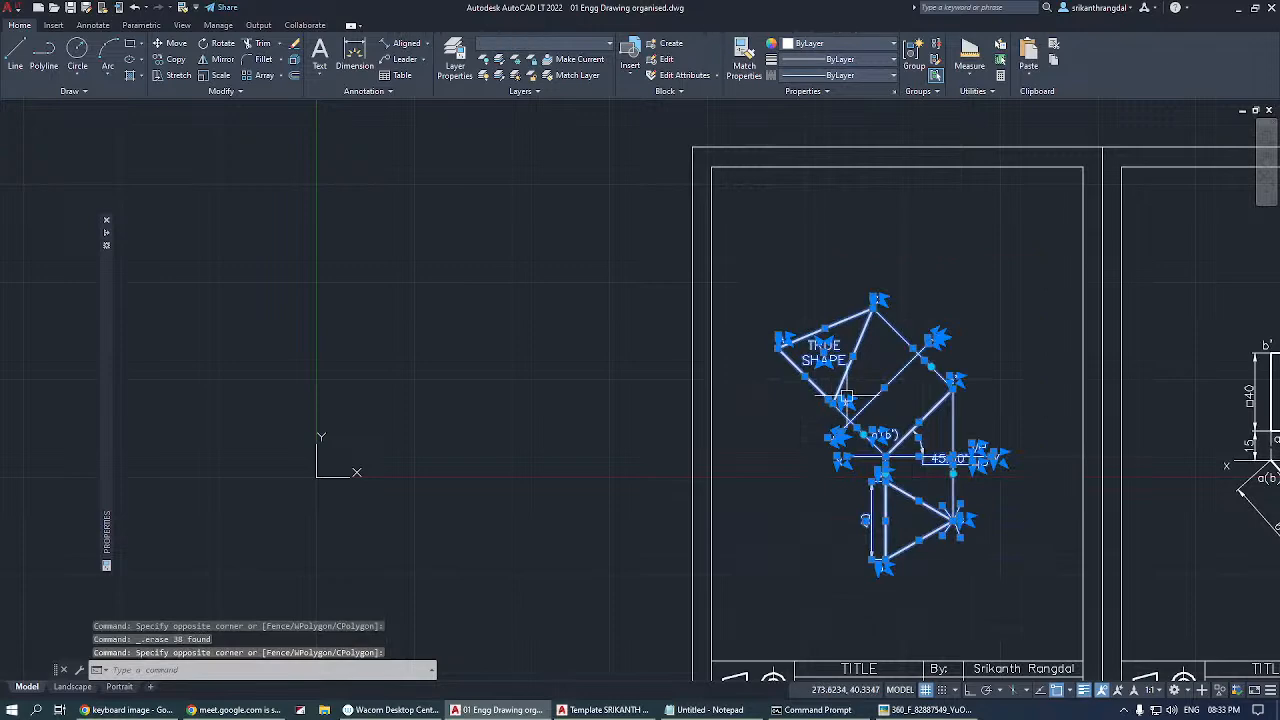
pyautogui.scroll(4, 835, 403)
pyautogui.scroll(-4, 586, 400)
pyautogui.press('Escape')
pyautogui.press('Escape')
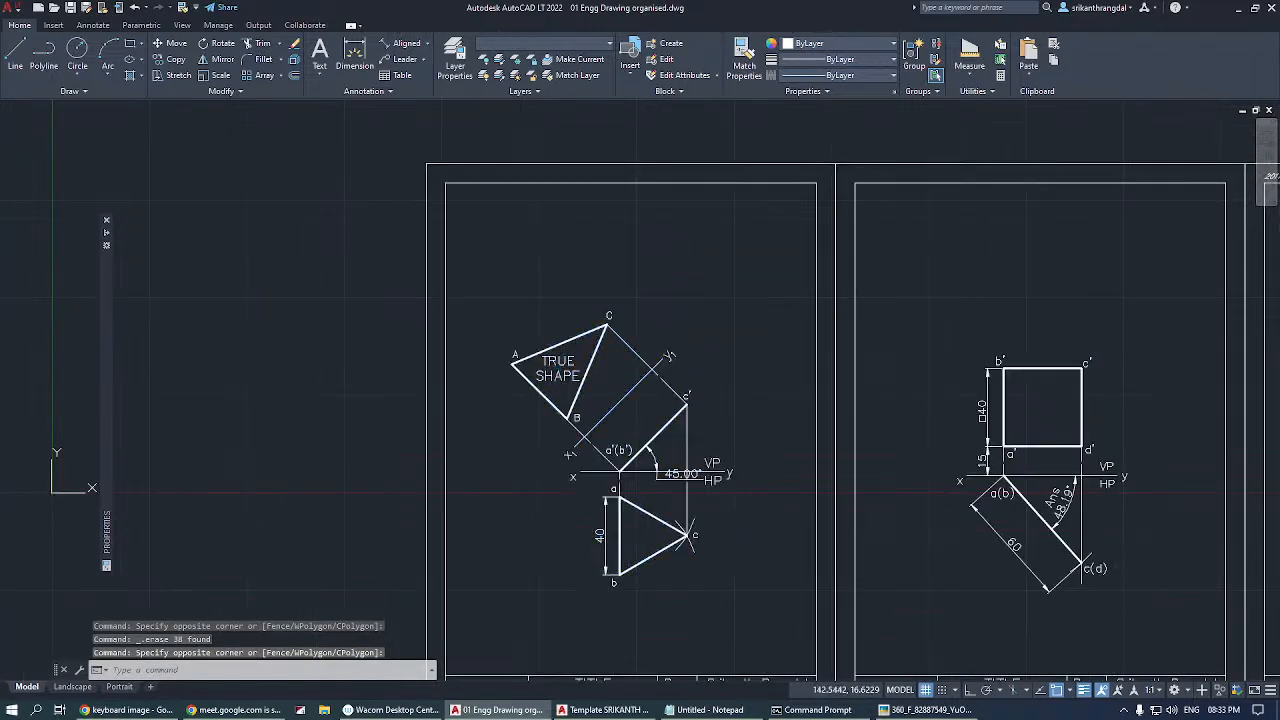
# Move the first sheet's triangle projections from base point B of the true shape to the origin at 0,0.
pyautogui.click(784, 268)
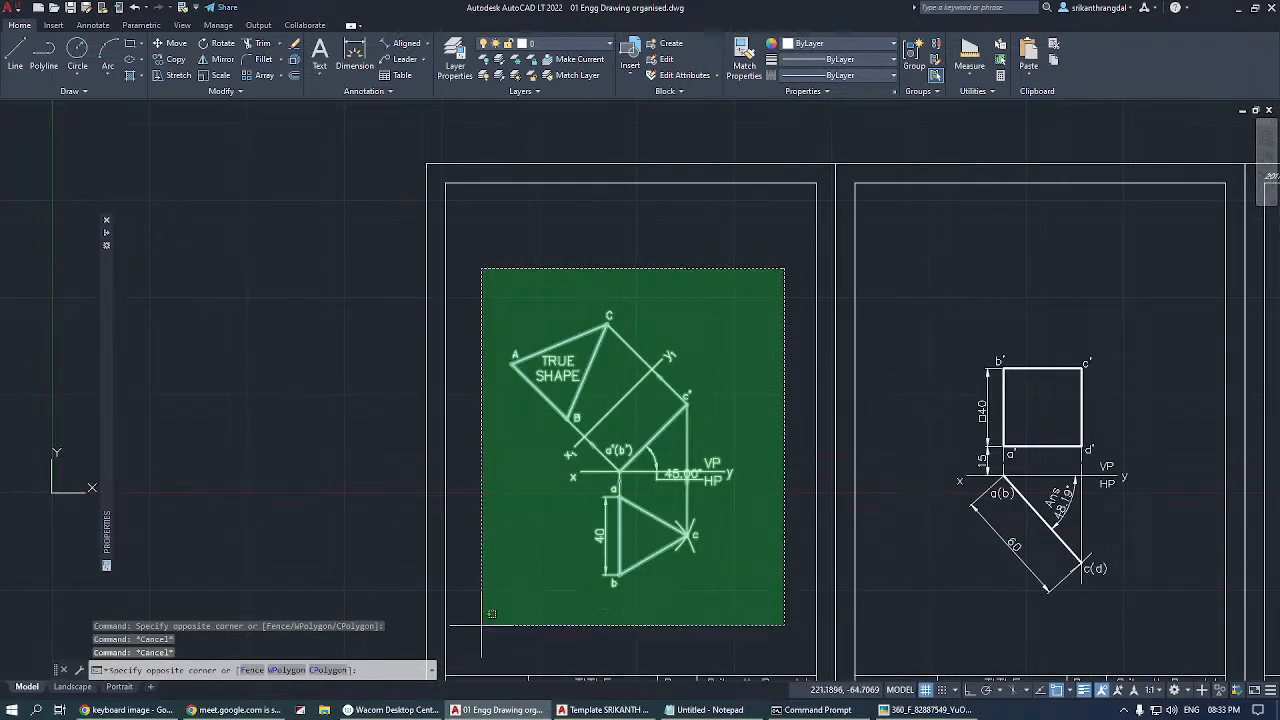
pyautogui.click(448, 664)
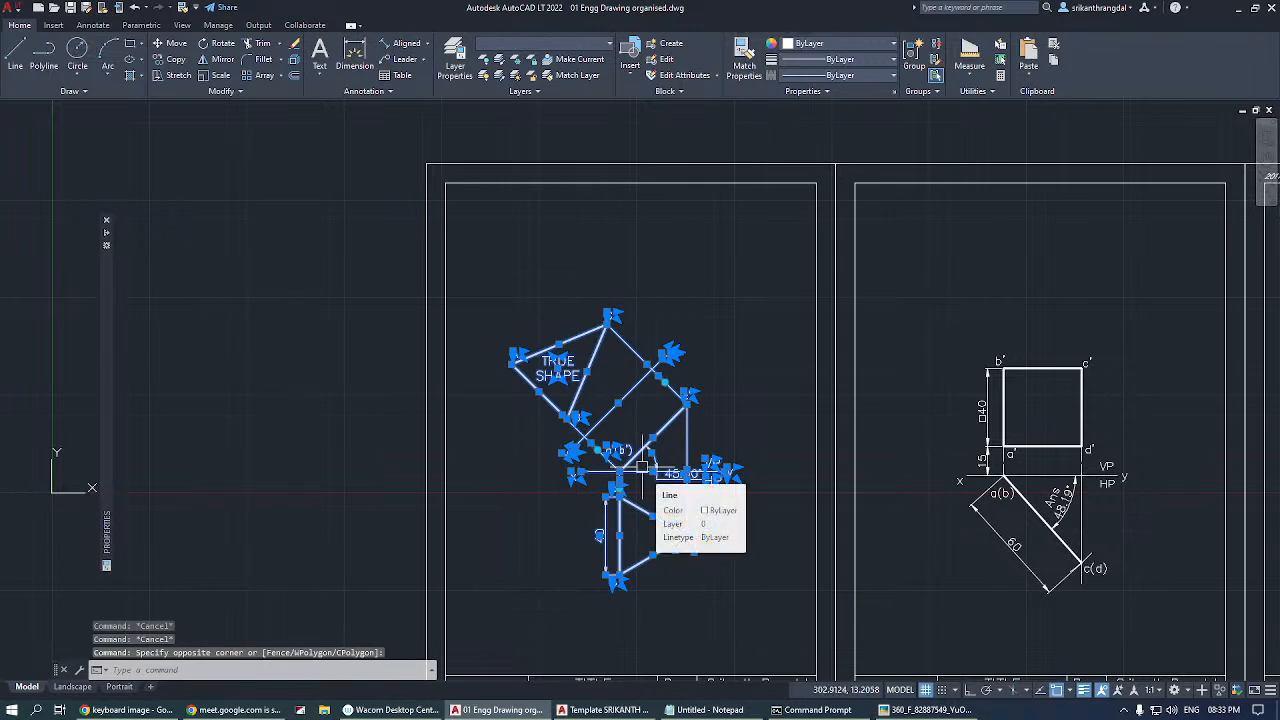
pyautogui.click(170, 43)
pyautogui.scroll(4, 533, 394)
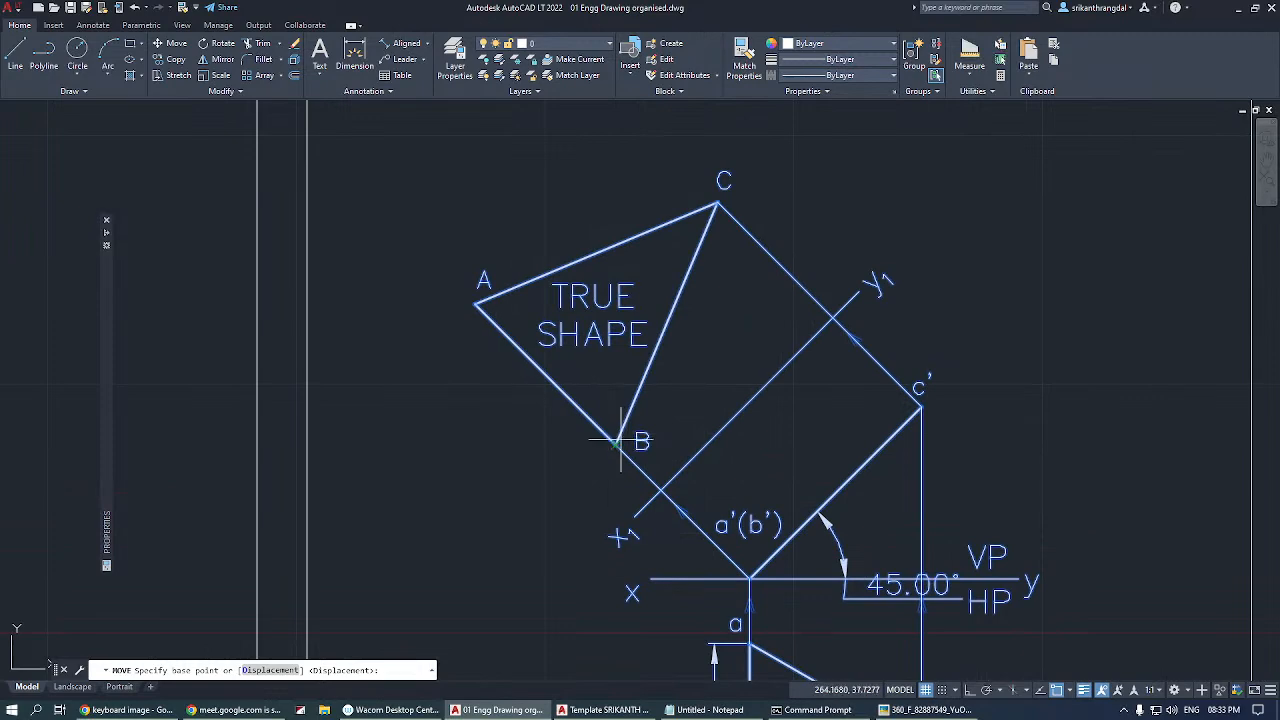
pyautogui.click(616, 443)
pyautogui.scroll(1, 750, 270)
pyautogui.scroll(-10, 748, 268)
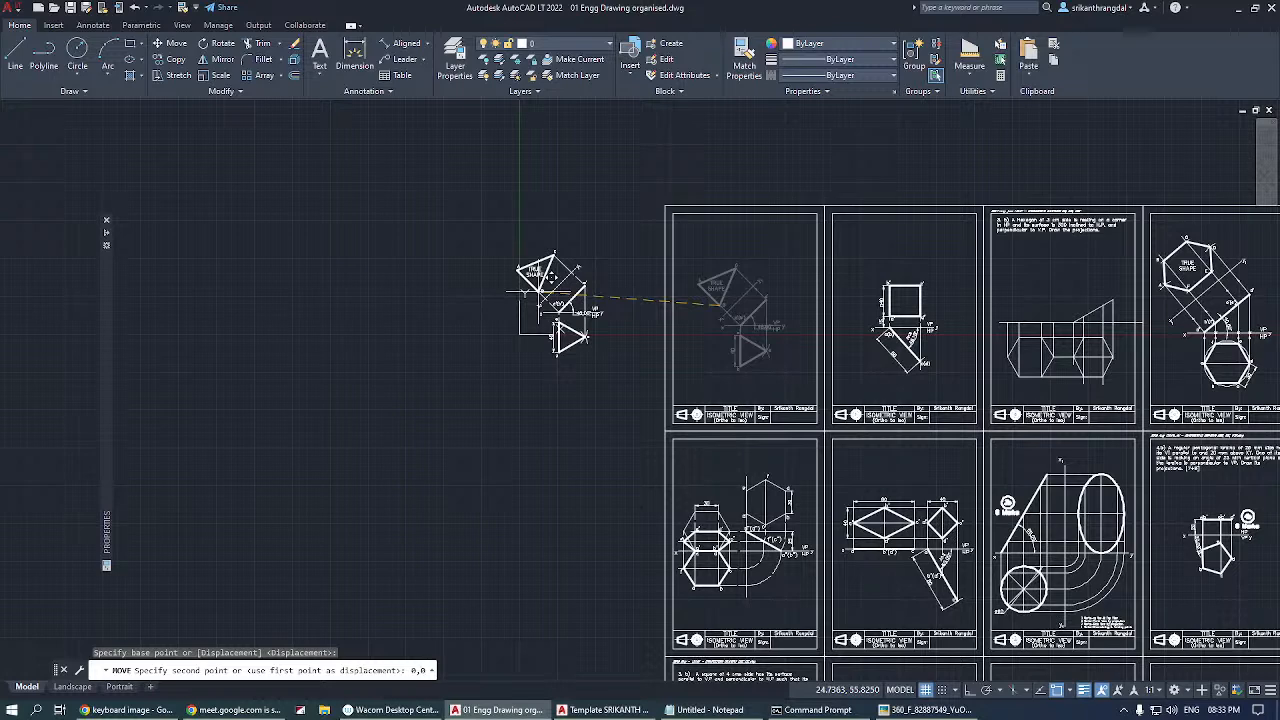
pyautogui.write('0,0')
pyautogui.press('Return')
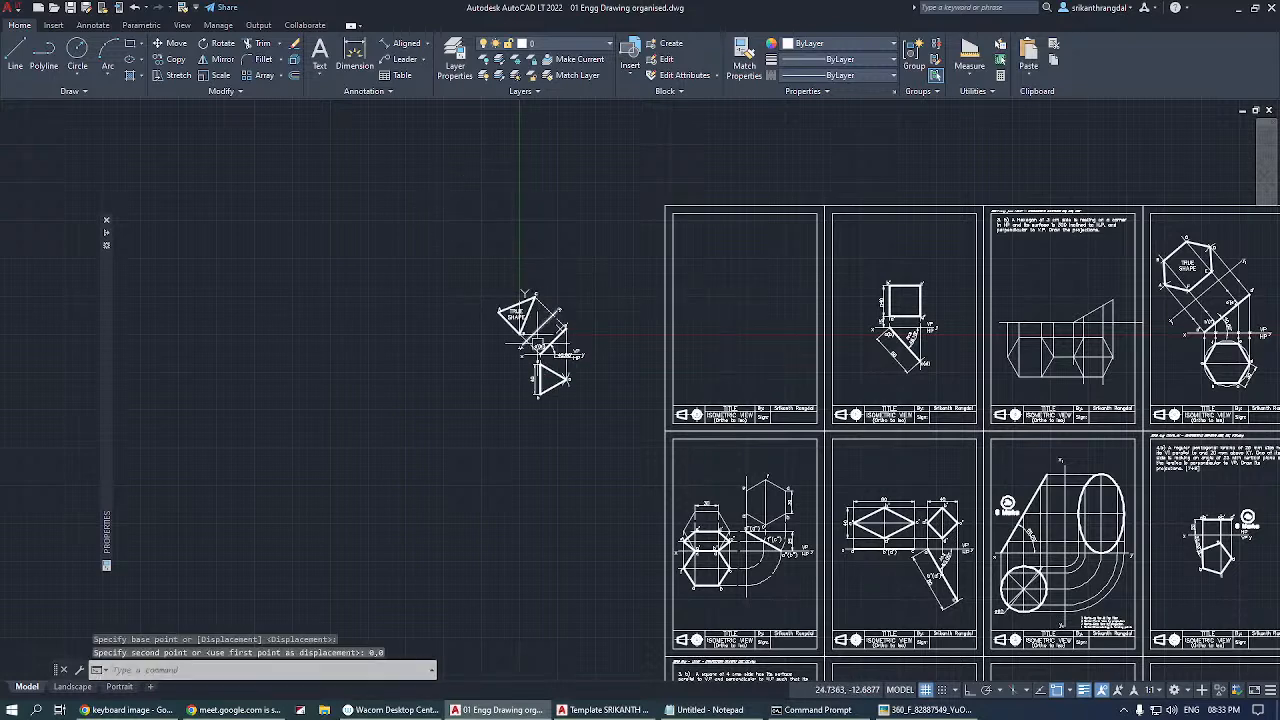
# Undo the move of the triangle projections to the origin.
pyautogui.scroll(5, 522, 305)
pyautogui.scroll(-5, 405, 355)
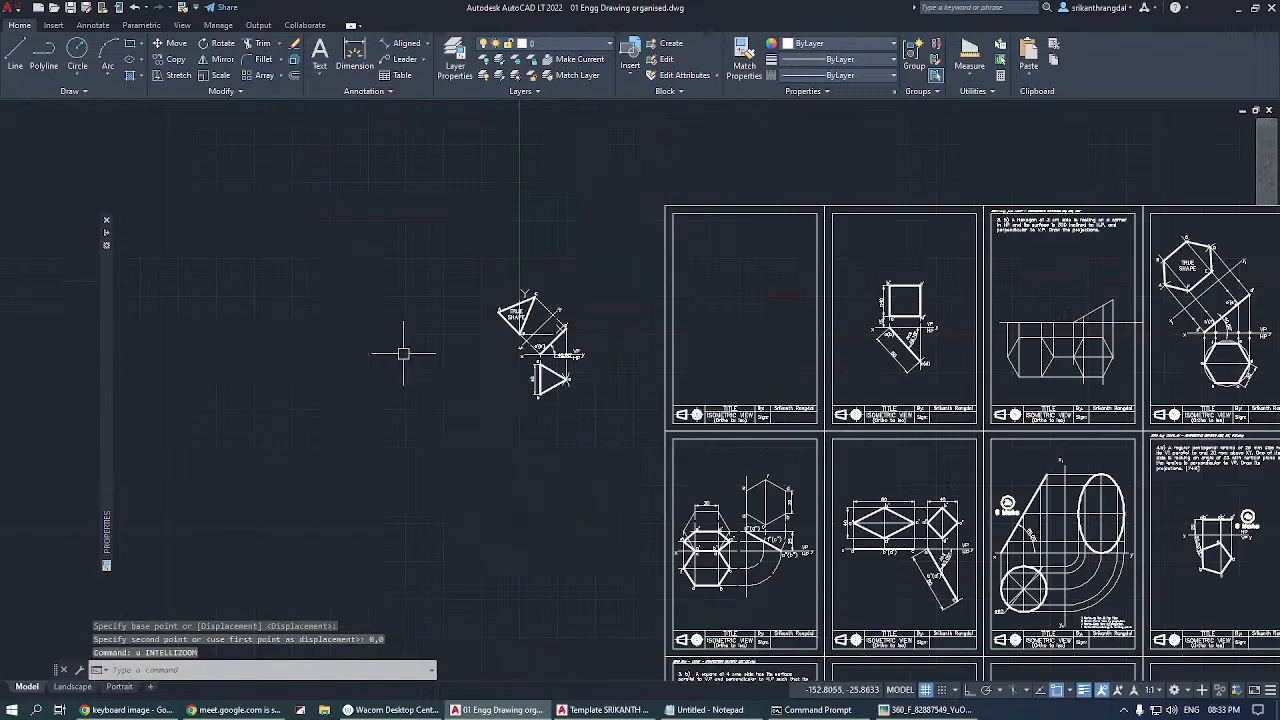
pyautogui.hotkey('ctrl', 'z')
pyautogui.scroll(-3, 366, 350)
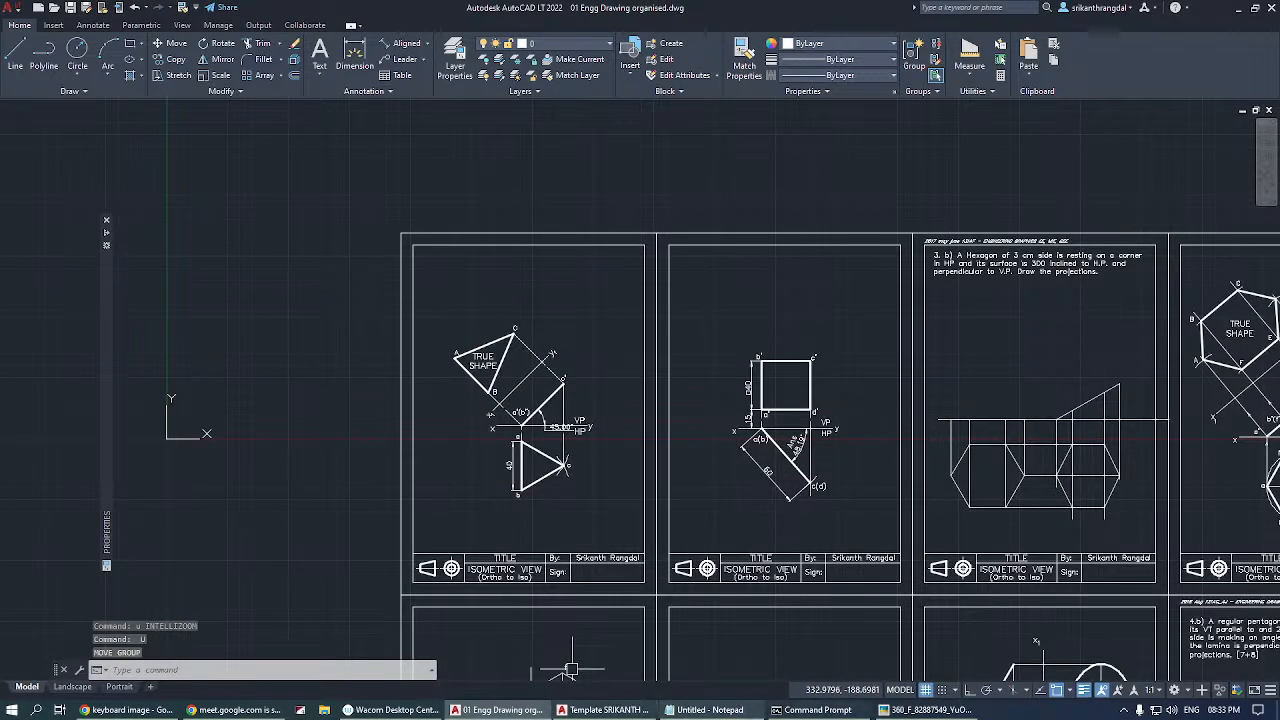
# Examine the keyboard picture again, return to the drawing and clear any active command.
pyautogui.click(883, 710)
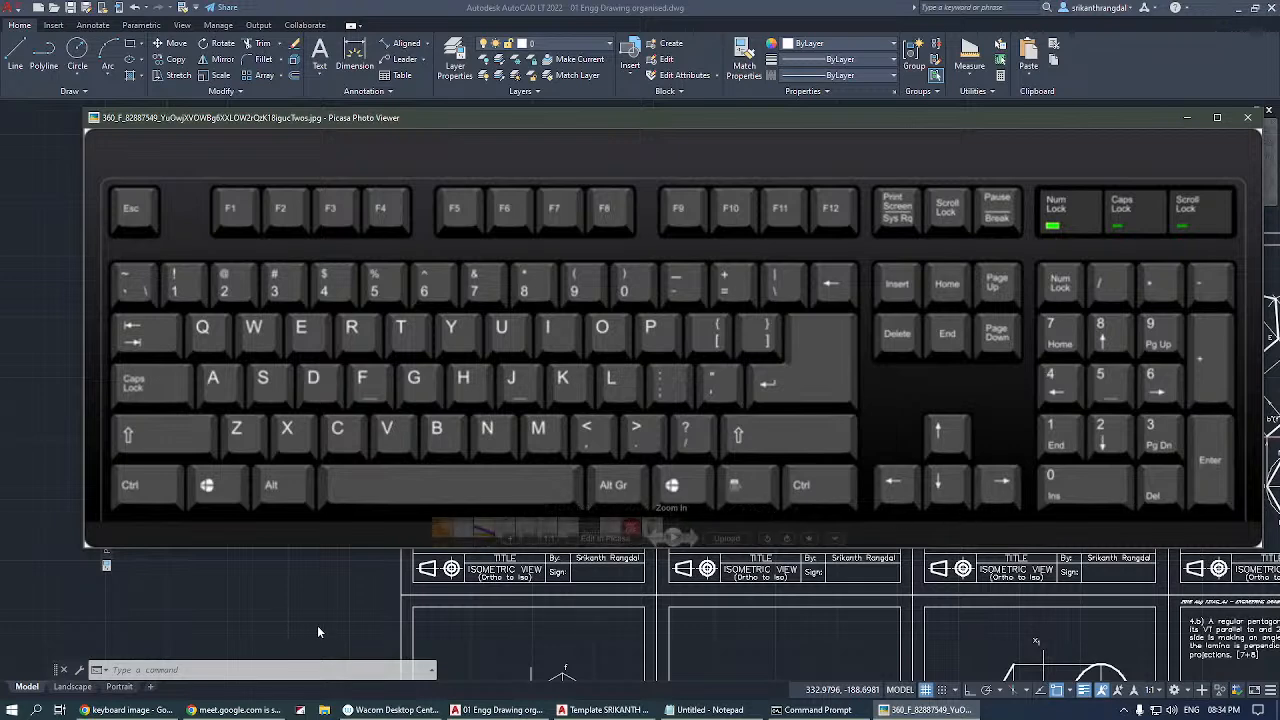
pyautogui.click(240, 585)
pyautogui.press('Escape')
pyautogui.press('Escape')
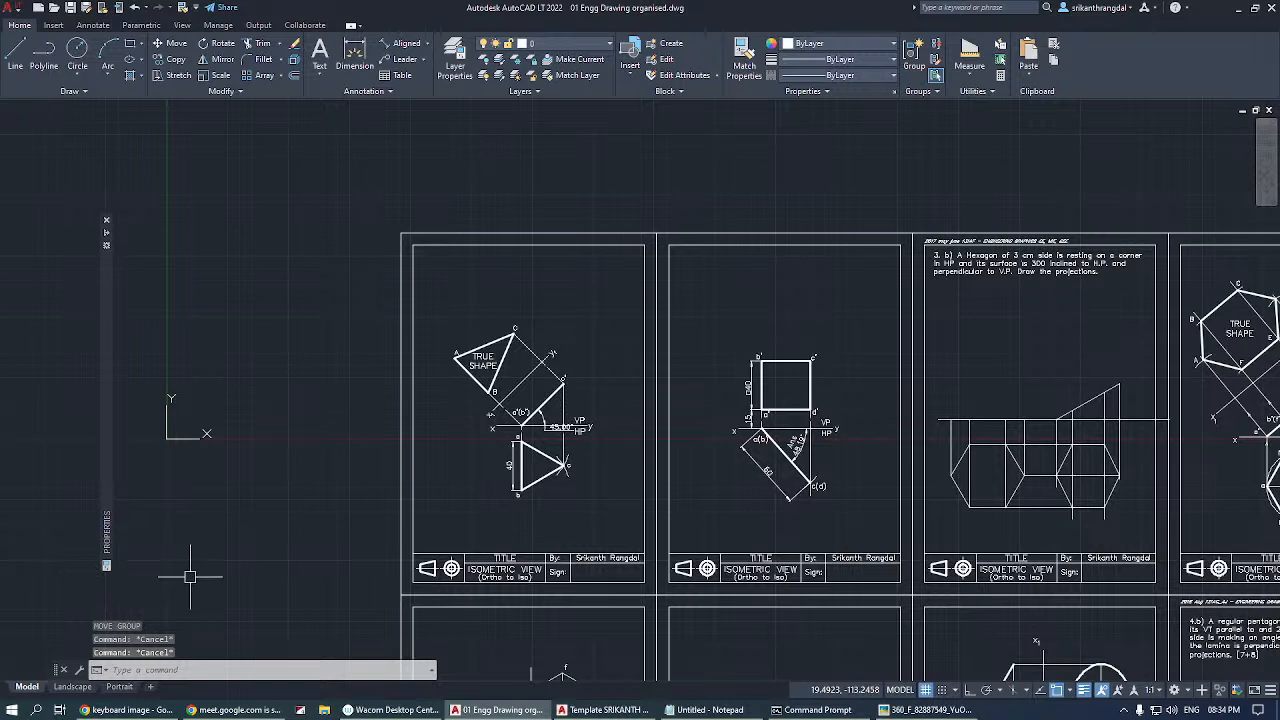
pyautogui.write('uove')
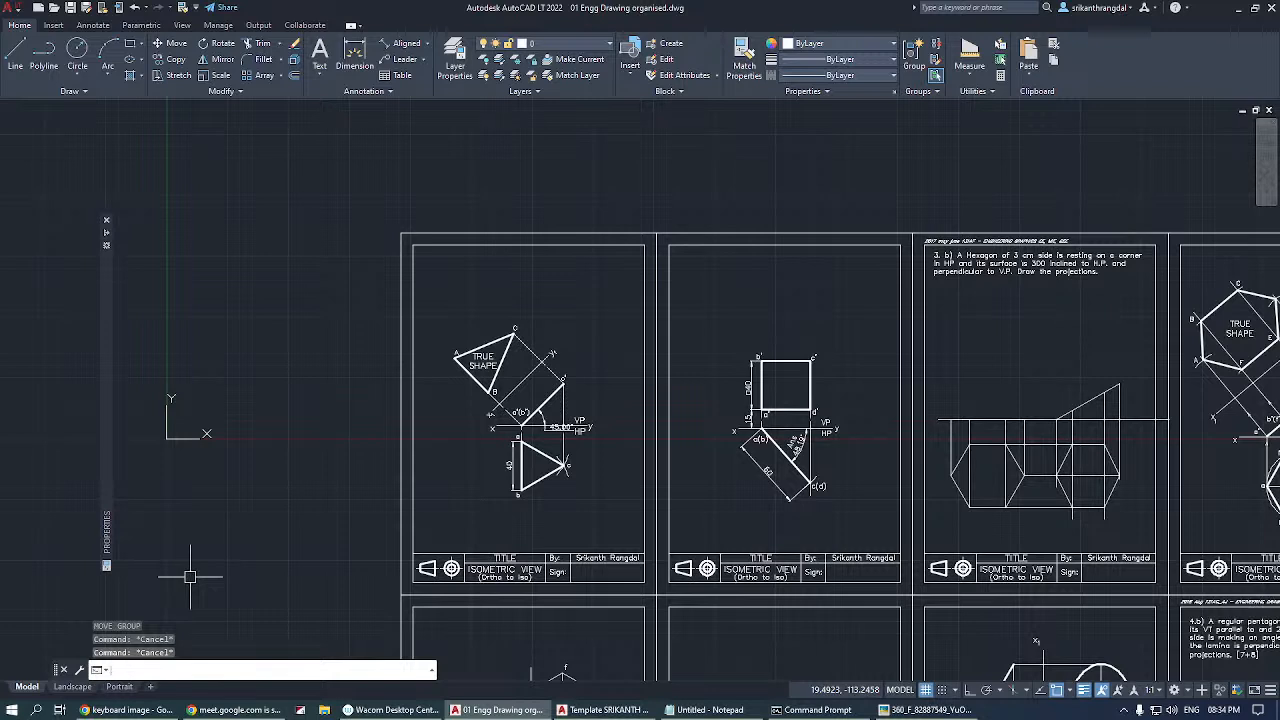
pyautogui.click(15, 55)
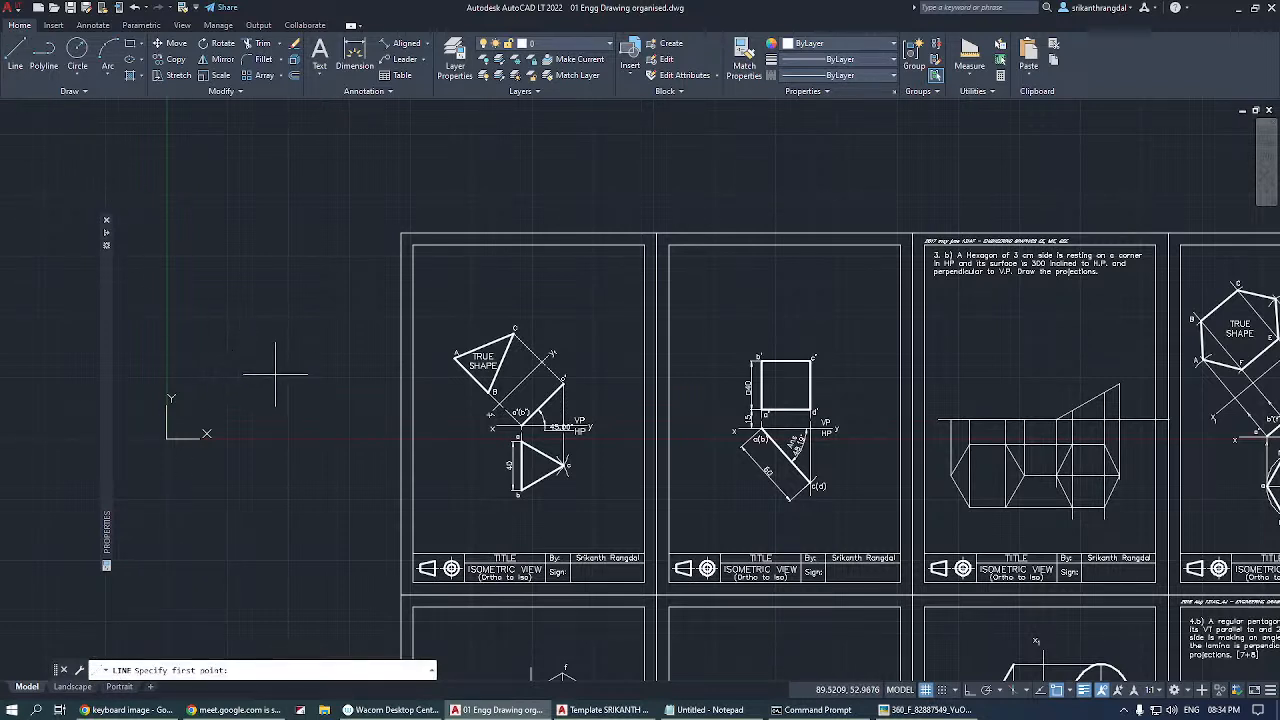
pyautogui.press('Up')
pyautogui.press('Escape')
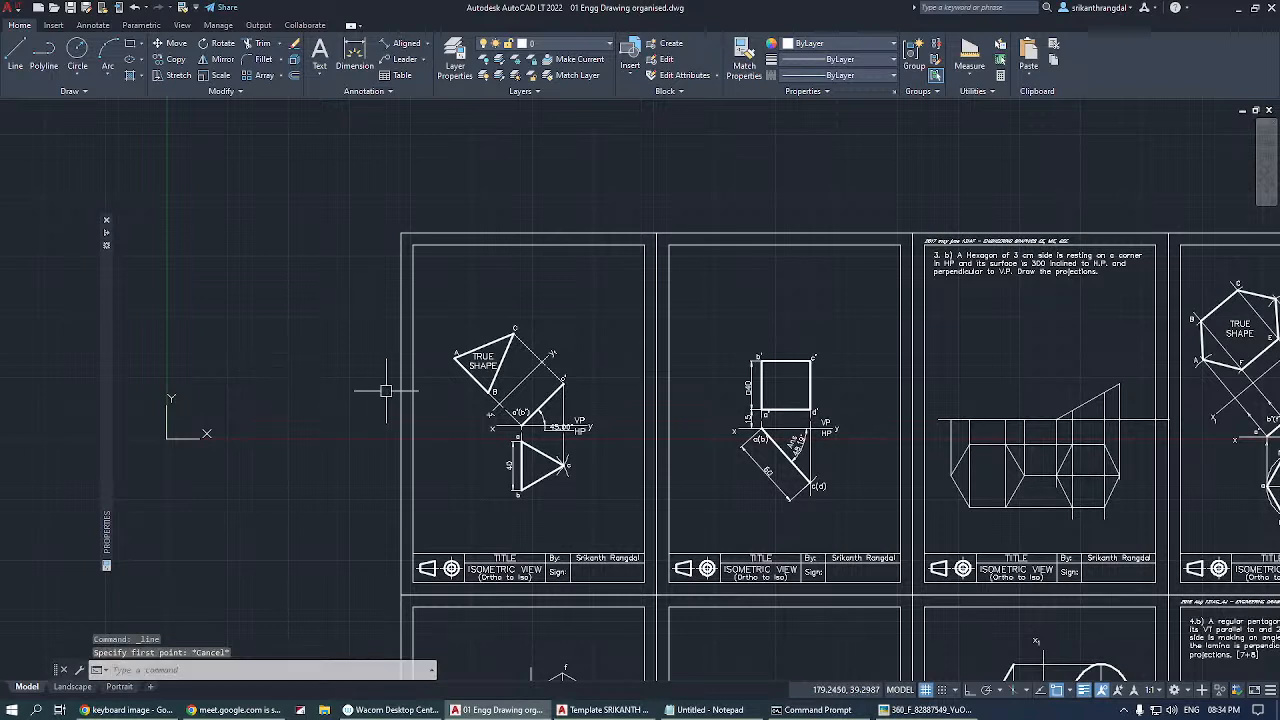
# Check the keyboard picture, erase the first sheet's triangle projections with a window selection, and undo the erasure.
pyautogui.click(905, 709)
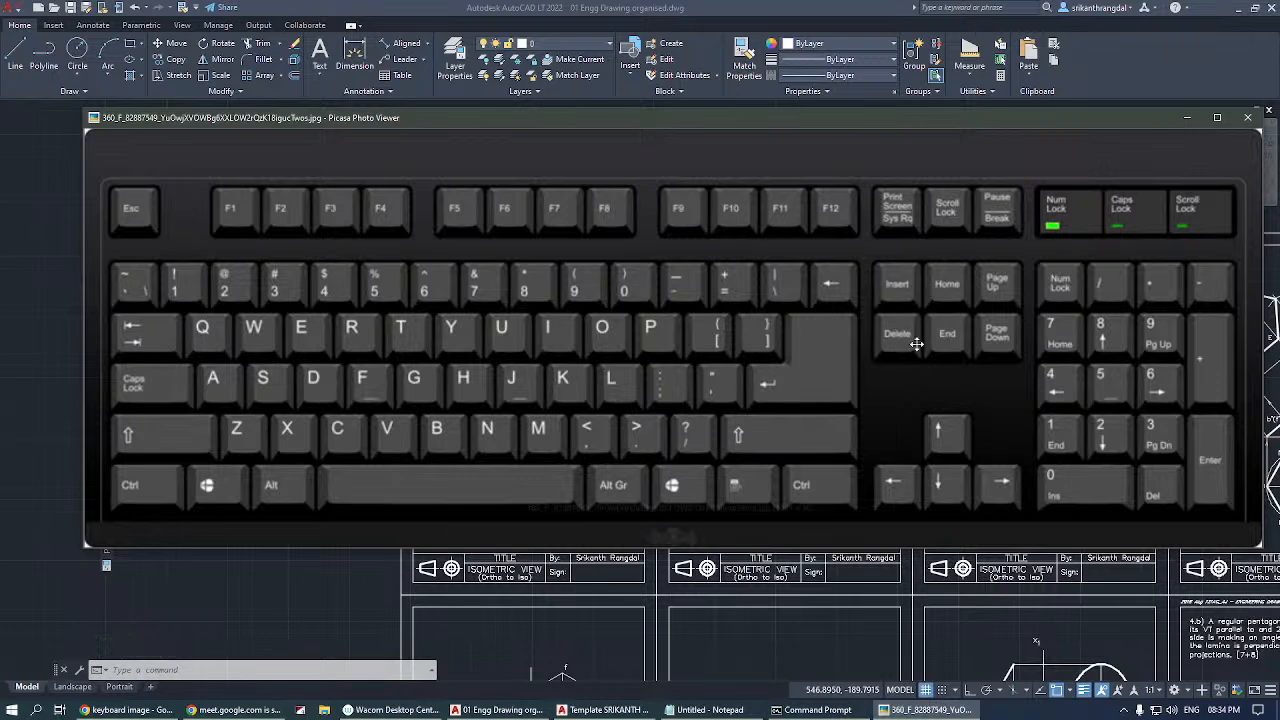
pyautogui.click(368, 594)
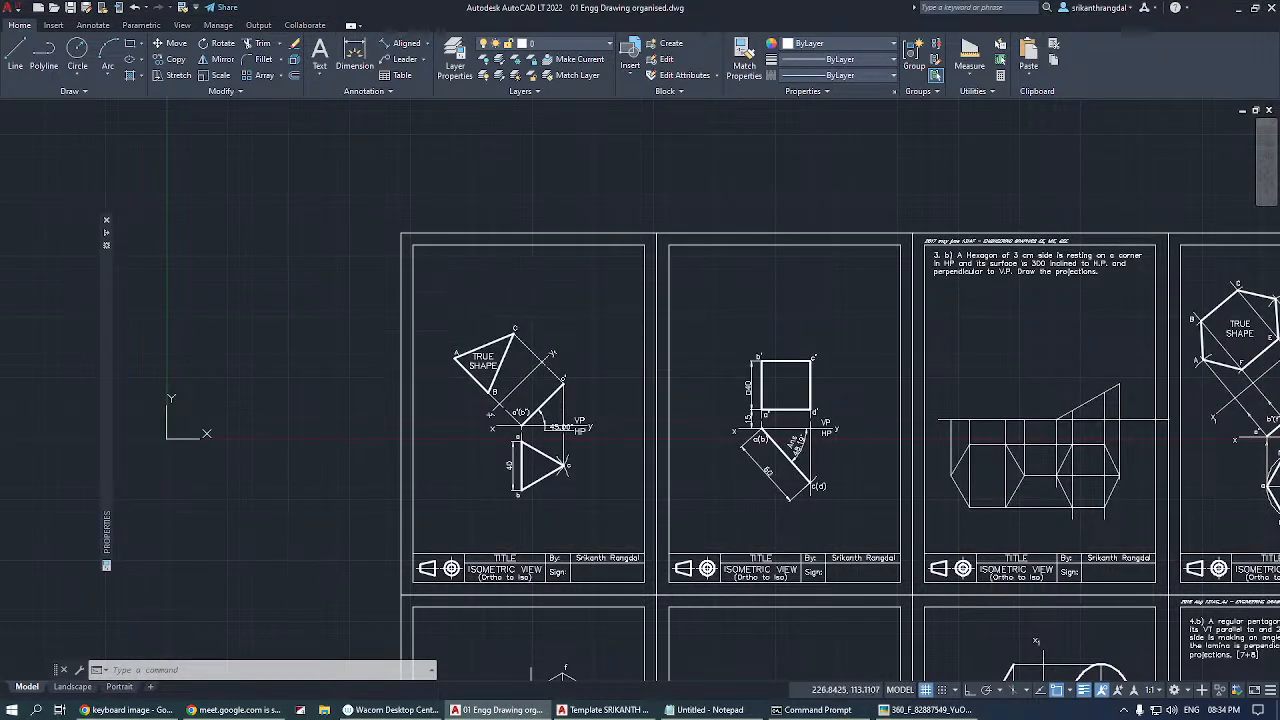
pyautogui.click(443, 300)
pyautogui.click(640, 560)
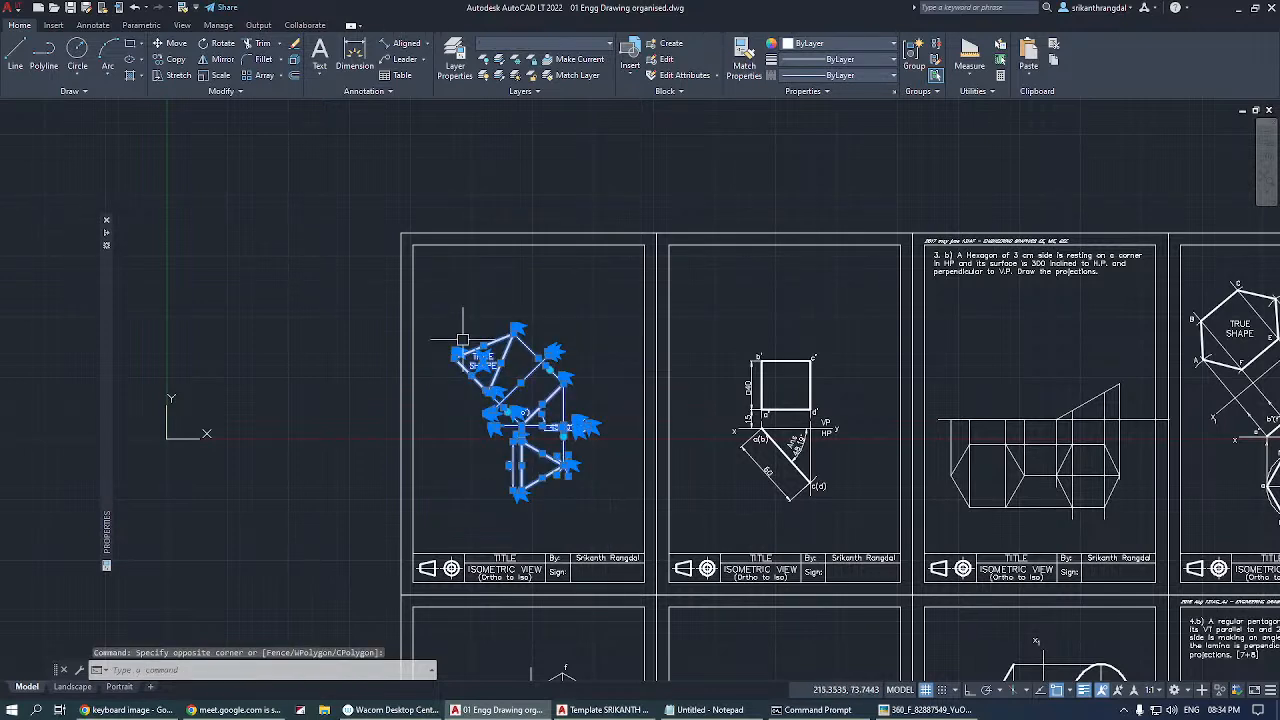
pyautogui.press('Delete')
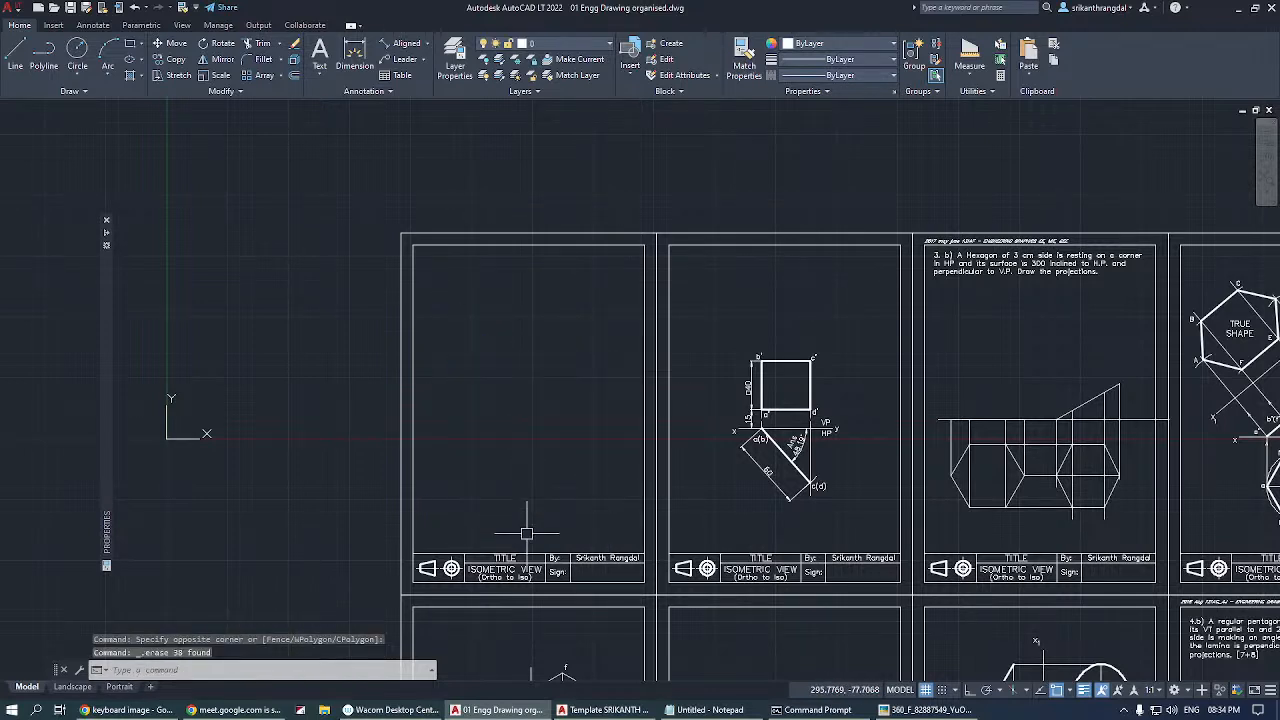
pyautogui.write('u')
pyautogui.press('Return')
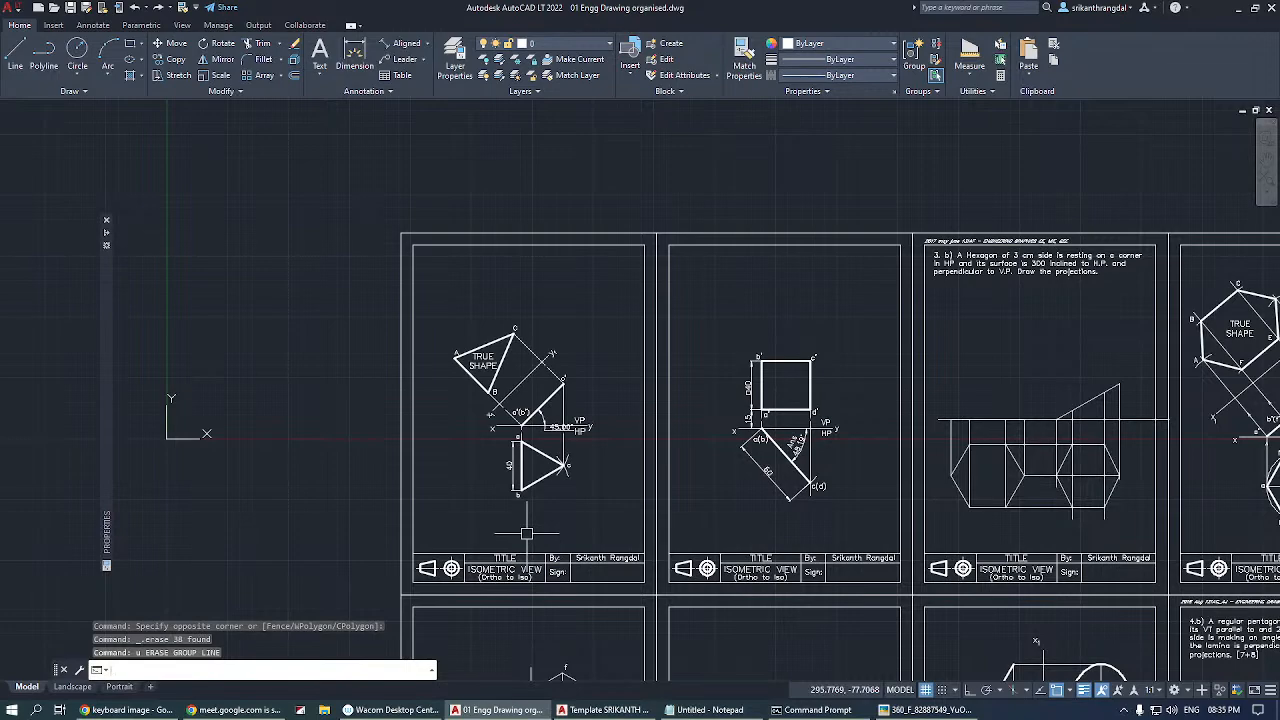
# Reduce the AutoCAD window from full screen, zoom out the keyboard picture and close its photo viewer.
pyautogui.press('super+Down')
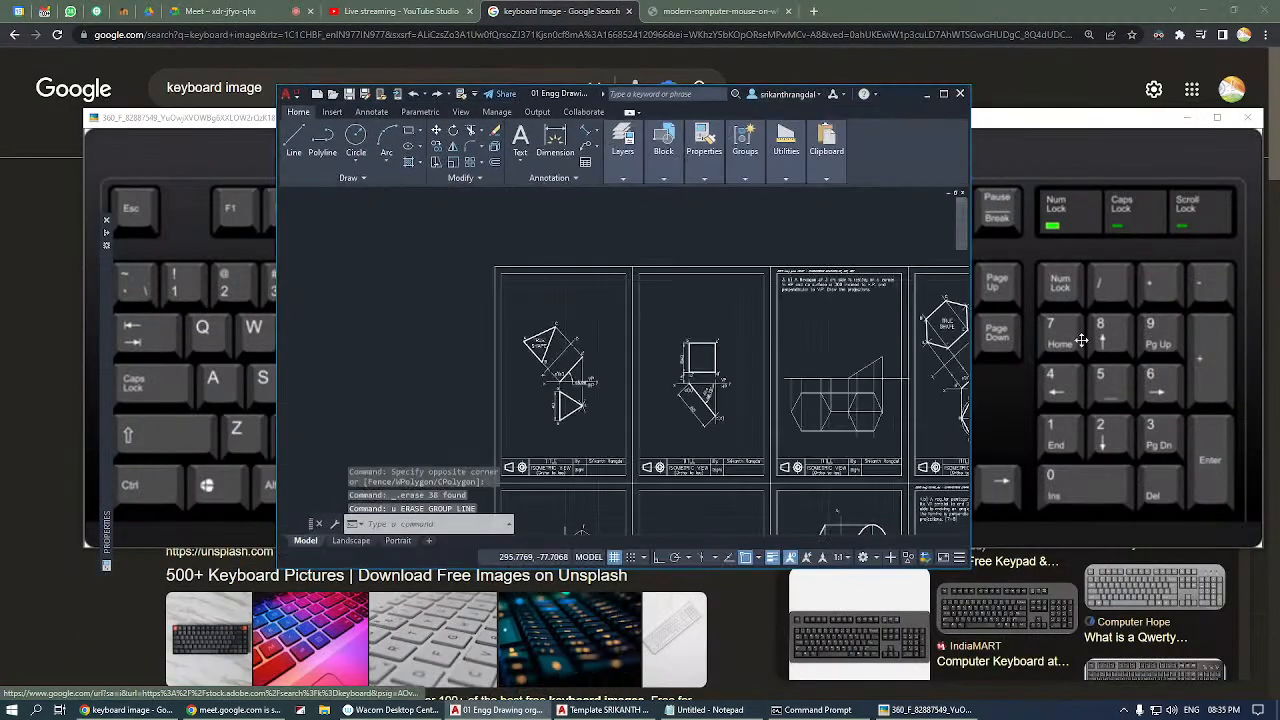
pyautogui.click(1082, 340)
pyautogui.moveTo(1001, 473); pyautogui.dragTo(984, 438)
pyautogui.scroll(-2, 780, 370)
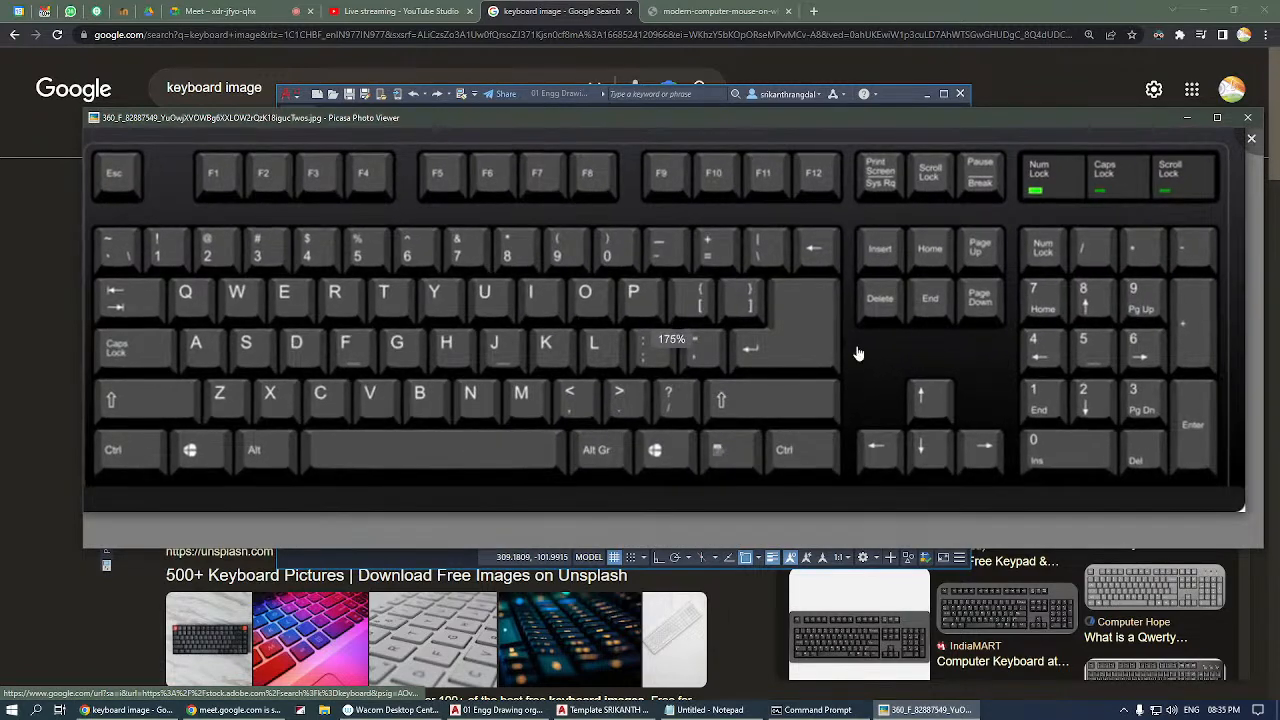
pyautogui.scroll(-2, 823, 366)
pyautogui.doubleClick(767, 362)
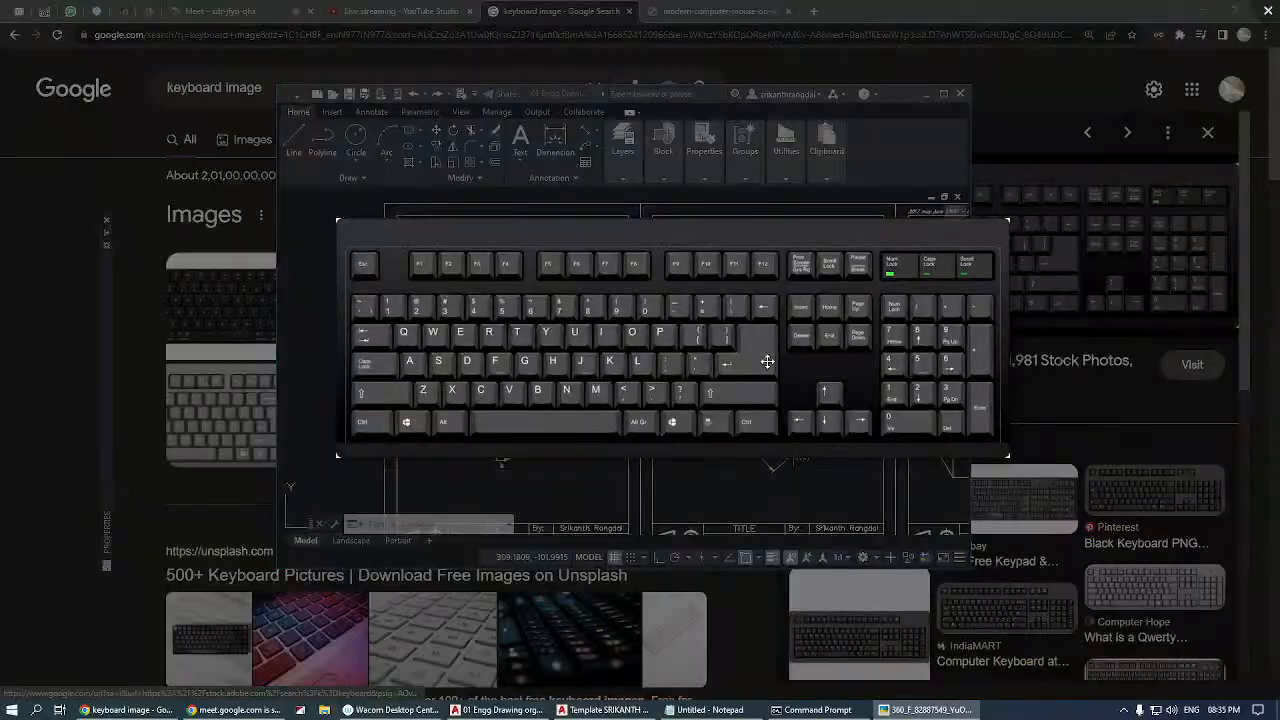
pyautogui.click(1266, 11)
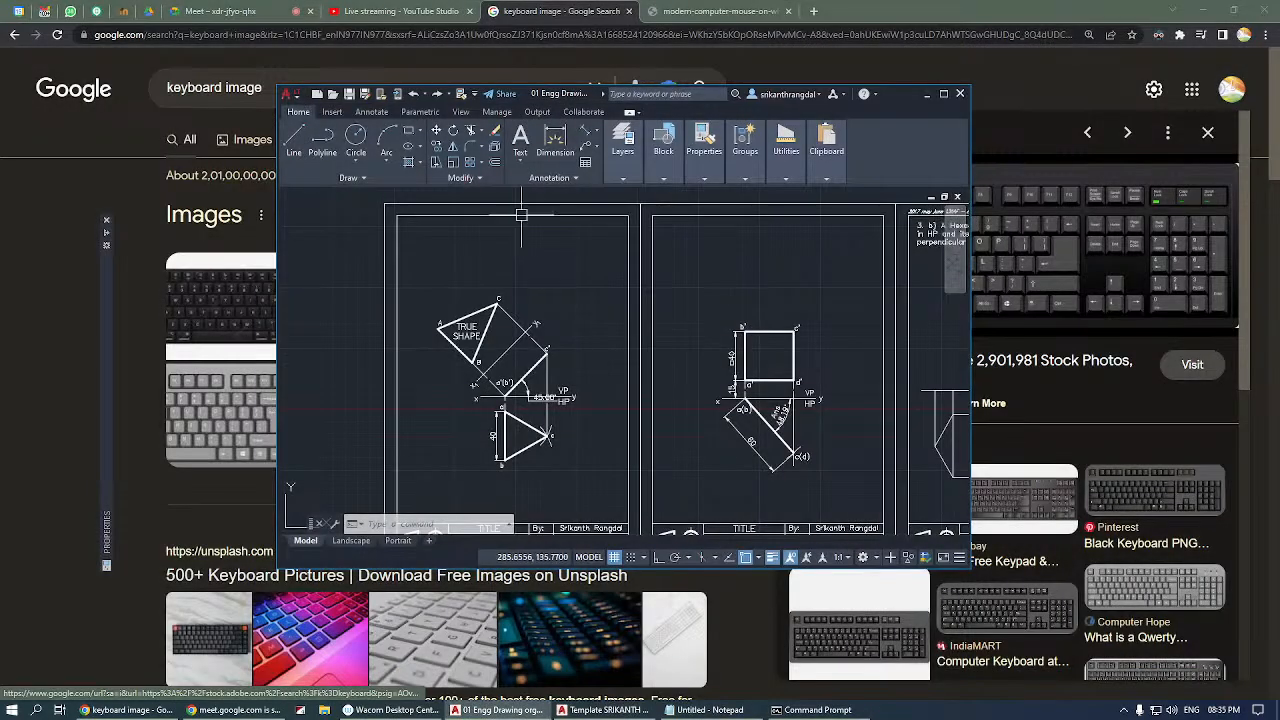
# Maximize the AutoCAD window and view the computer mouse picture in Chrome before returning to the drawing.
pyautogui.click(943, 93)
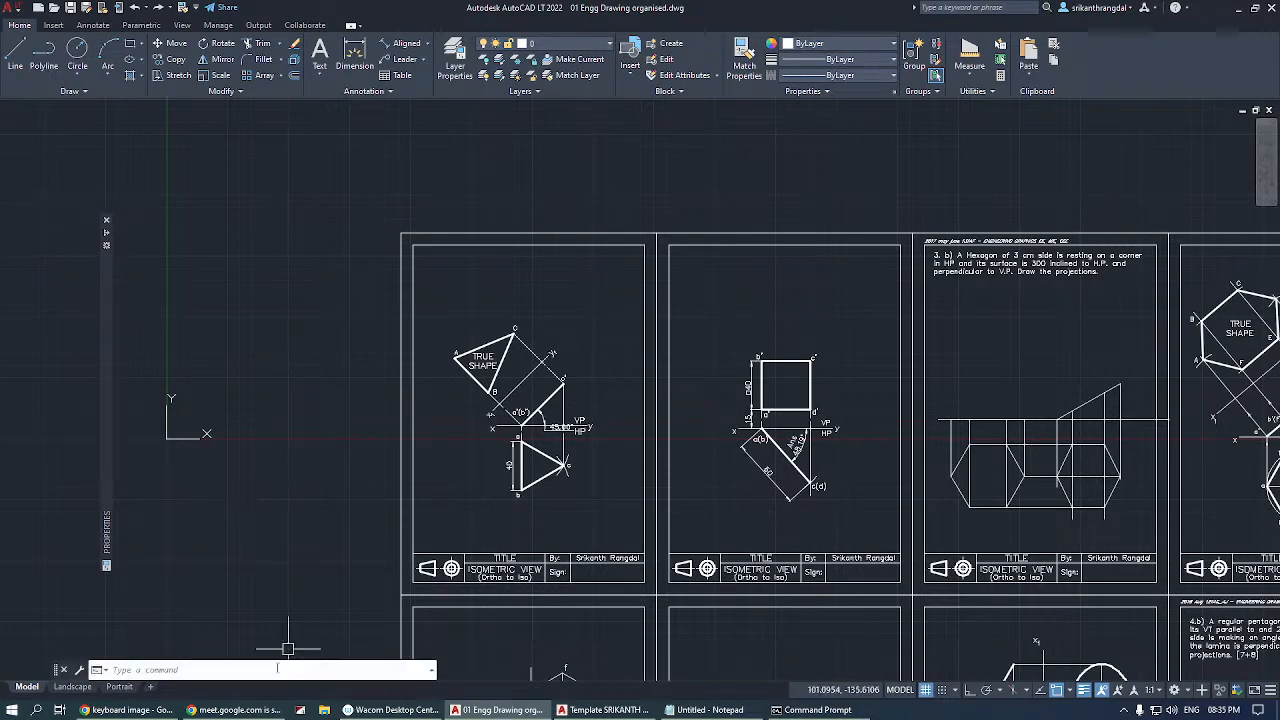
pyautogui.click(235, 710)
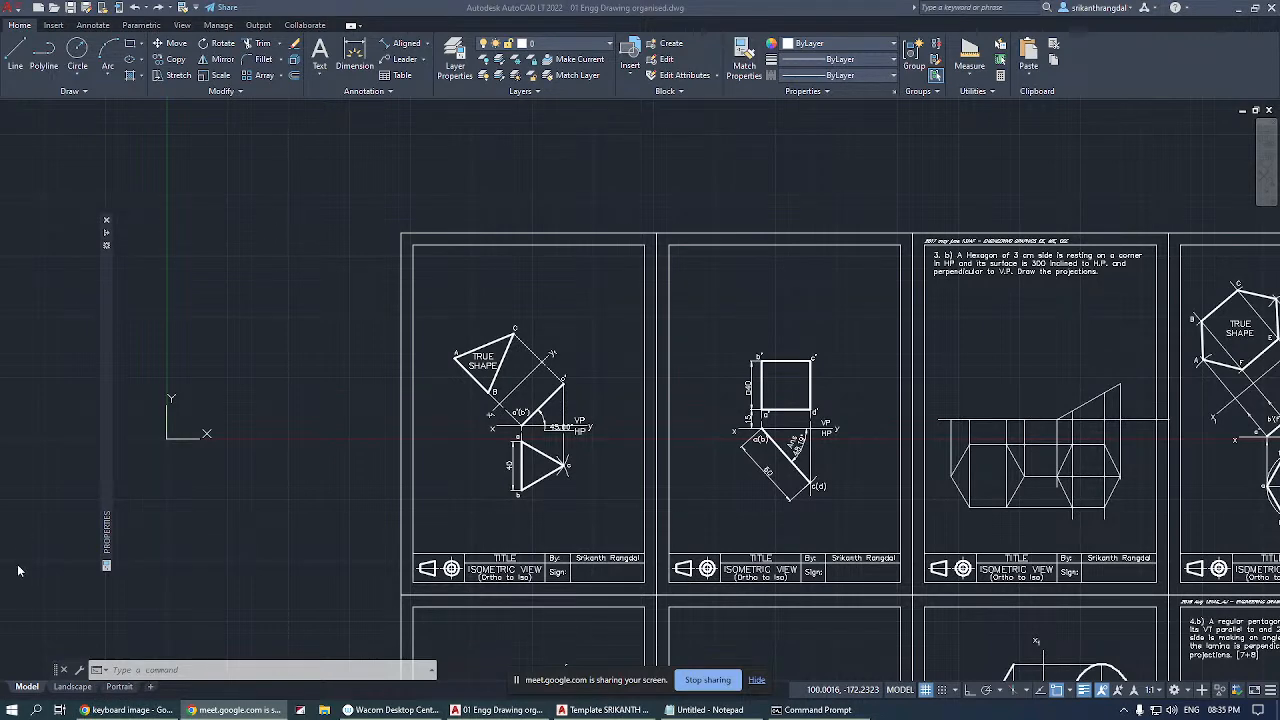
pyautogui.click(126, 711)
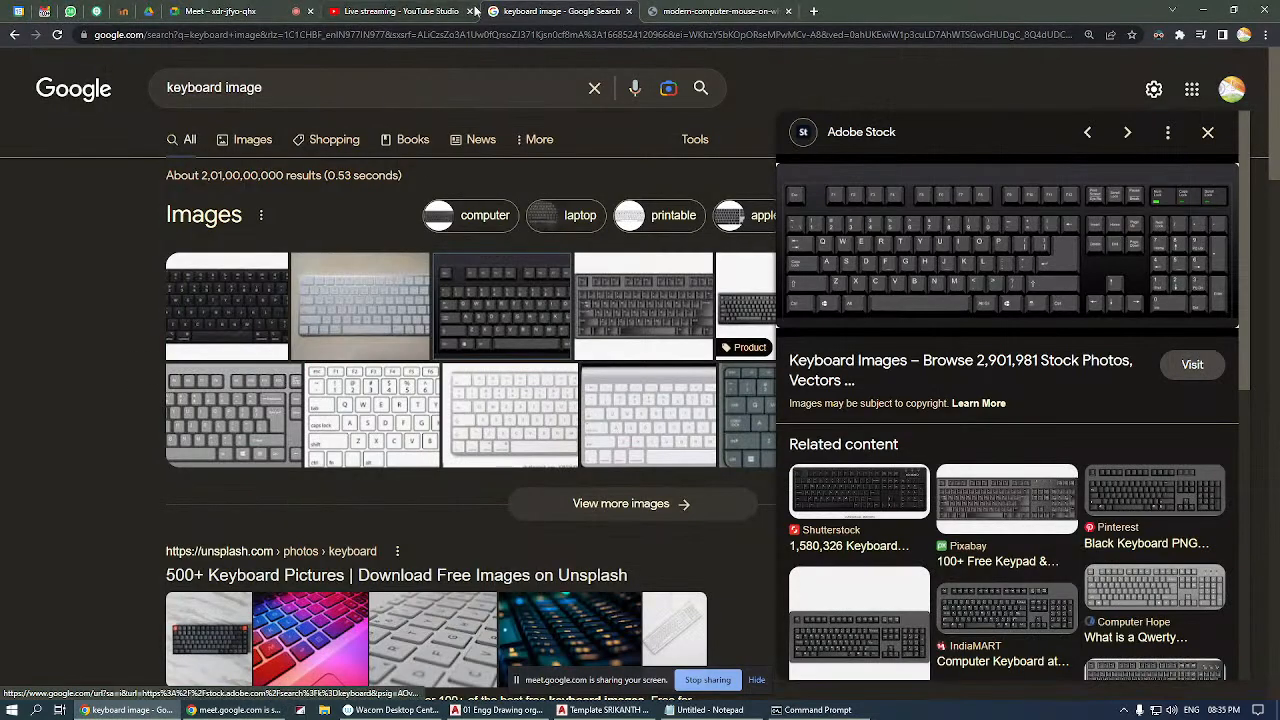
pyautogui.click(690, 13)
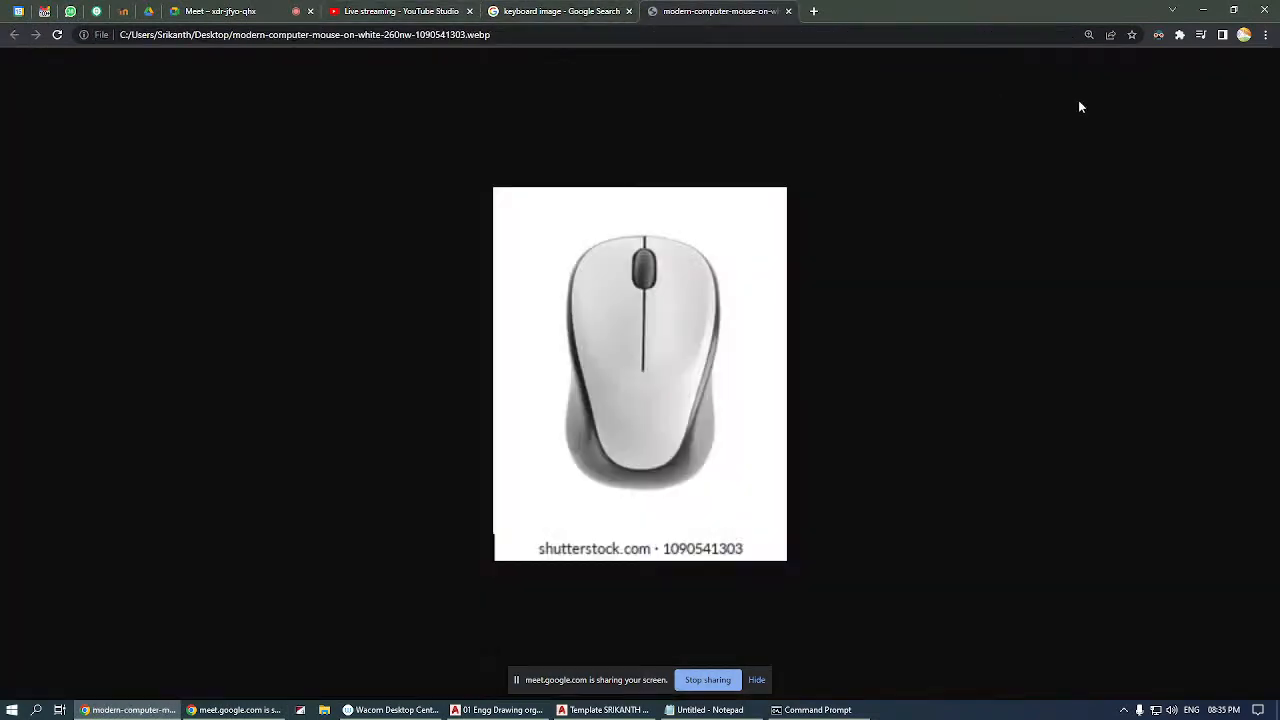
pyautogui.click(1203, 9)
# Locate the drafting instruments in the drawing and inspect the ruler block and the protractor up close.
pyautogui.scroll(-6, 609, 302)
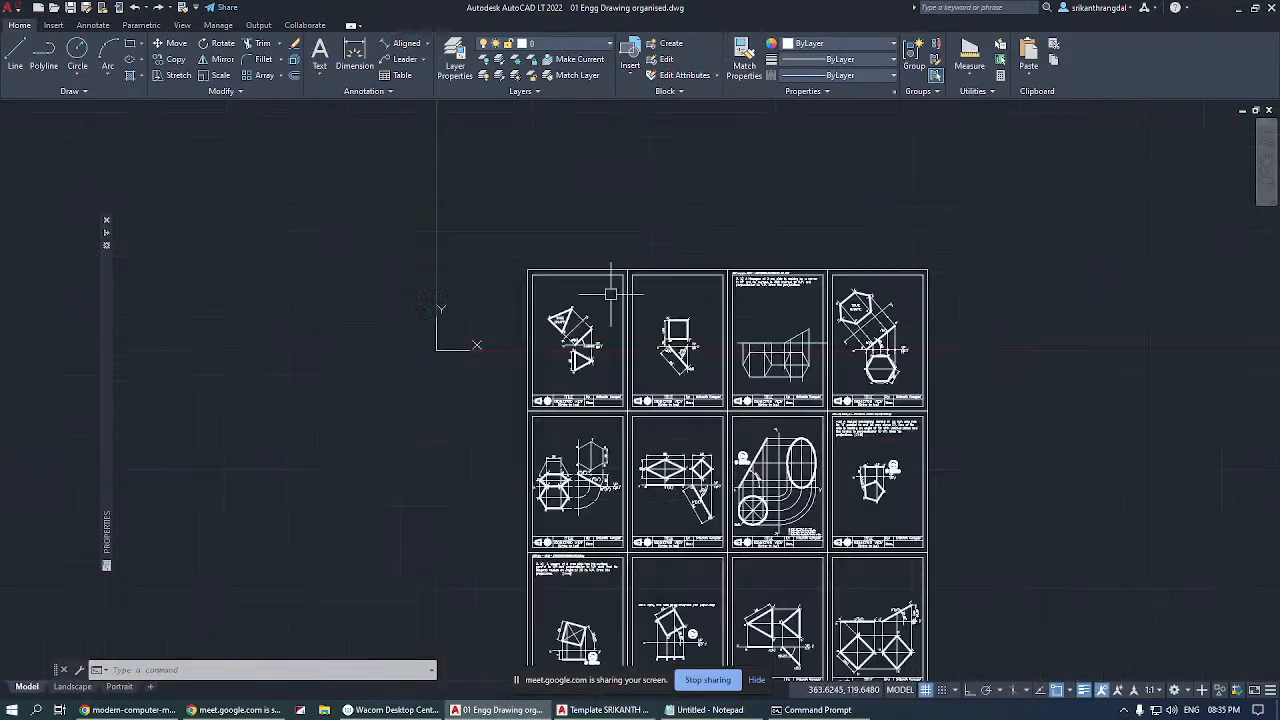
pyautogui.scroll(-8, 605, 320)
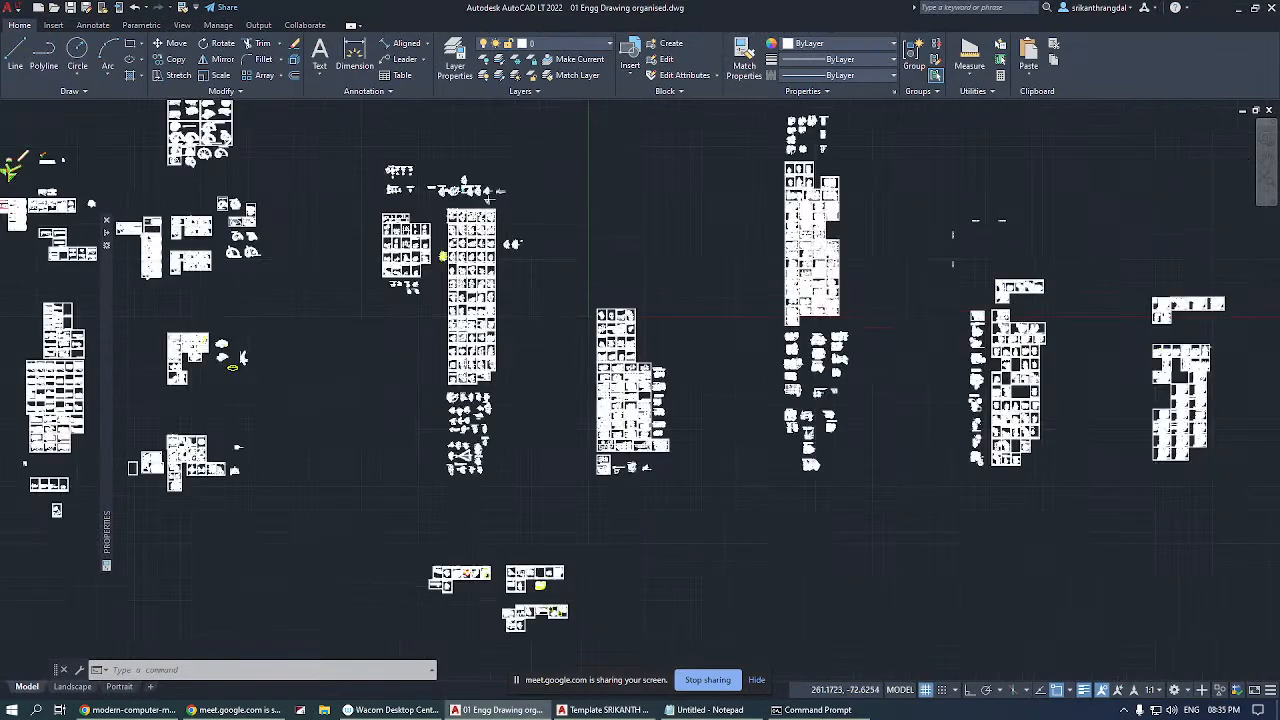
pyautogui.scroll(5, 214, 214)
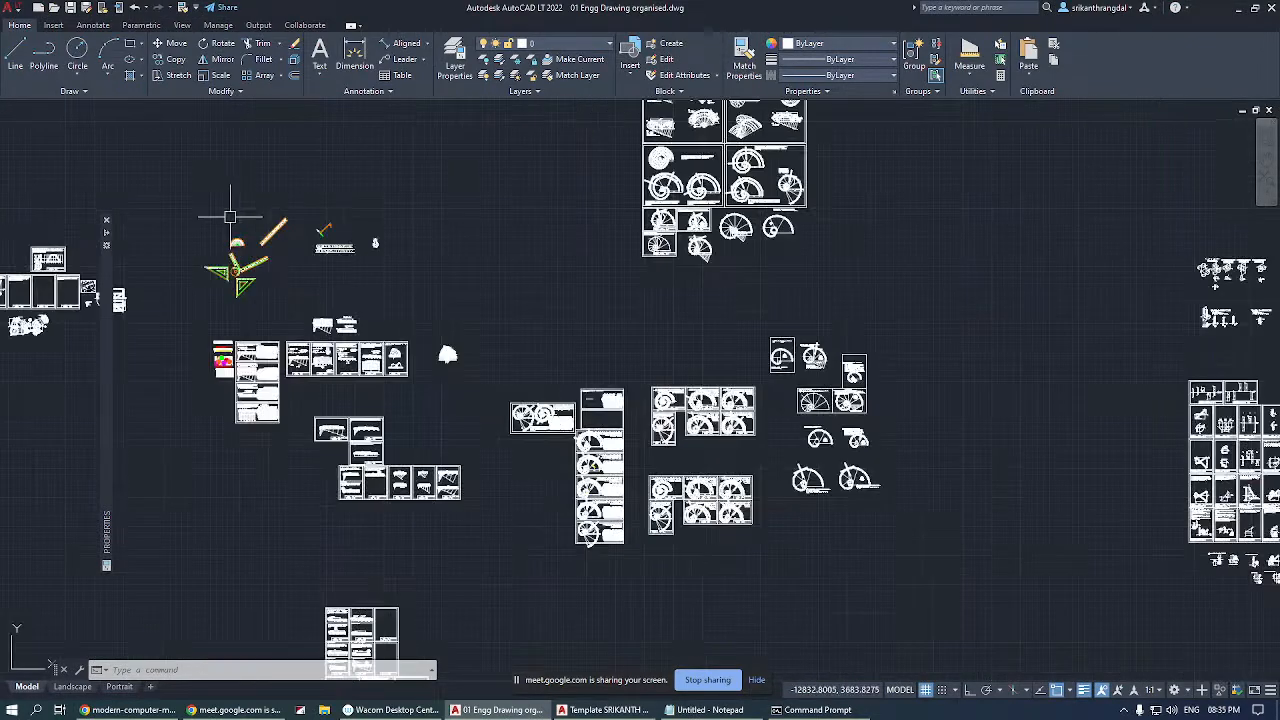
pyautogui.scroll(6, 220, 240)
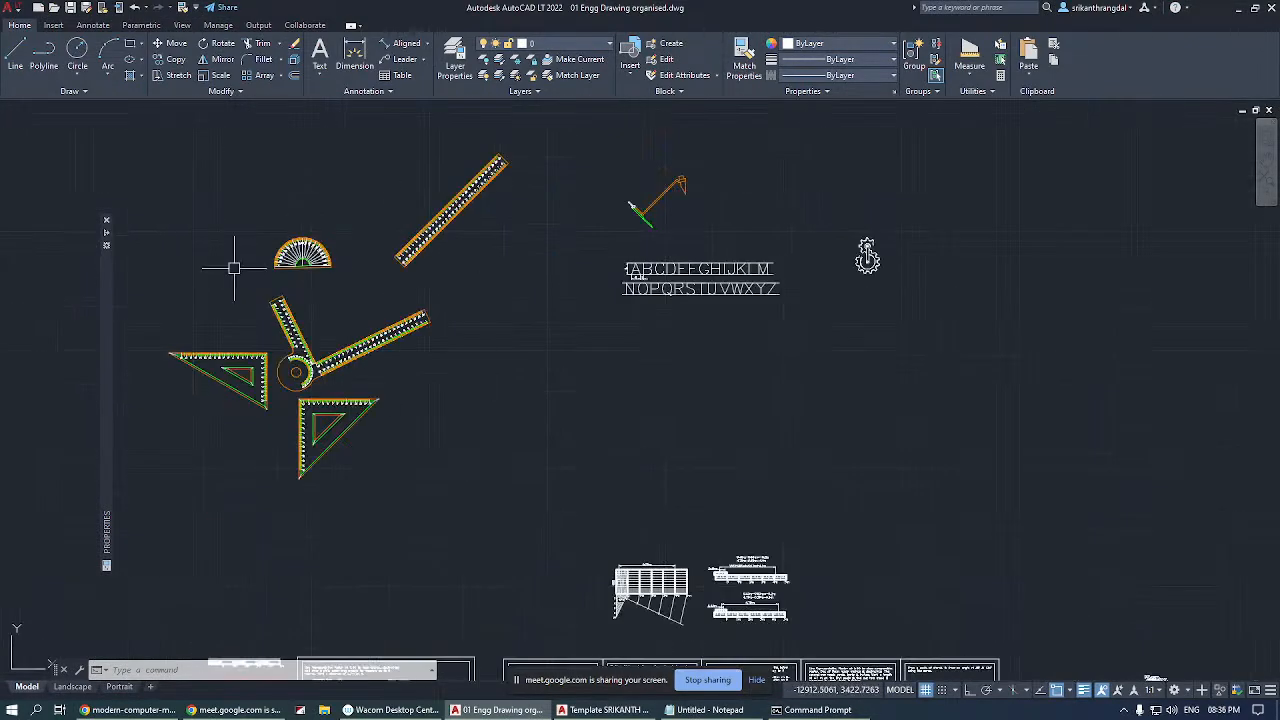
pyautogui.click(440, 232)
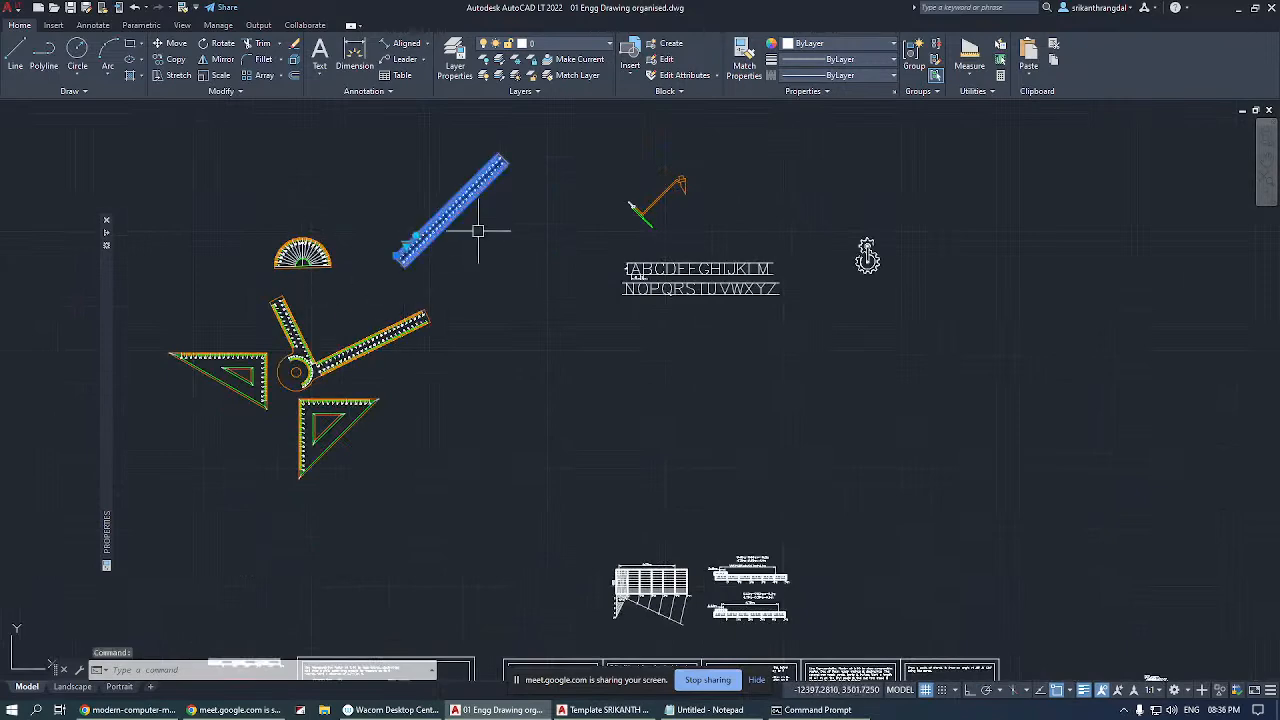
pyautogui.scroll(5, 290, 251)
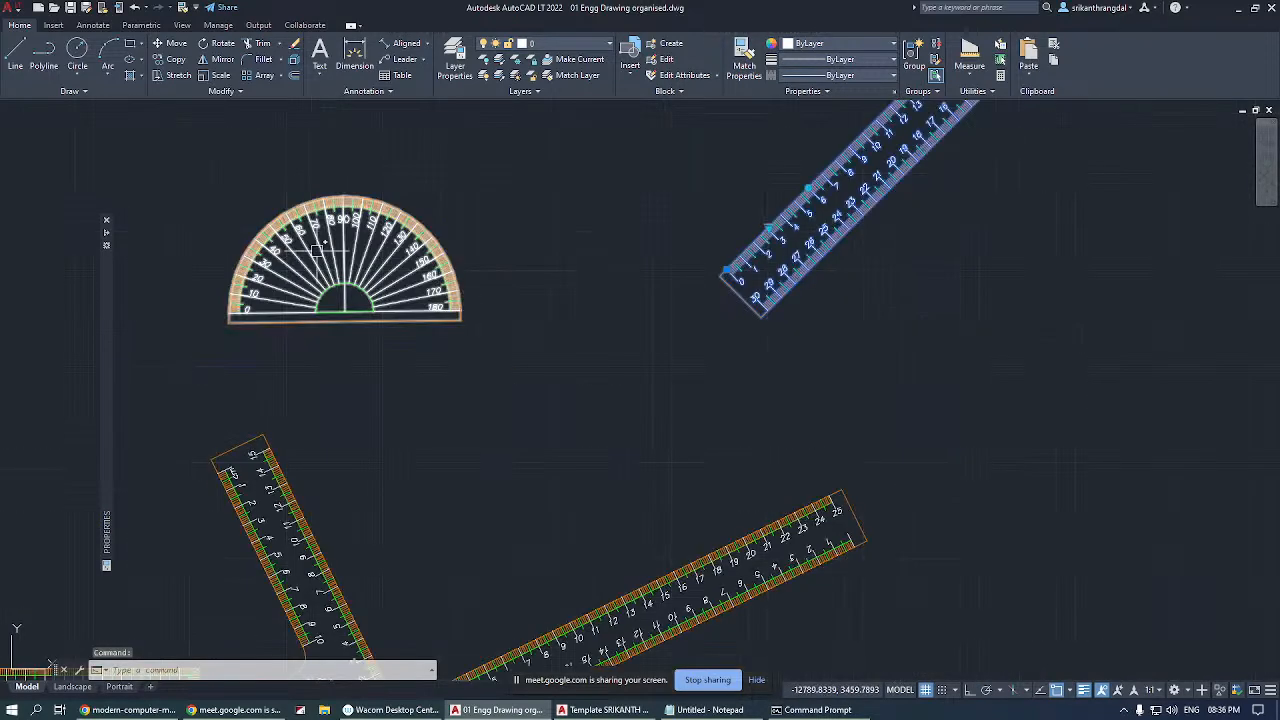
pyautogui.press('Escape')
pyautogui.moveTo(349, 292); pyautogui.dragTo(551, 372, button='middle')
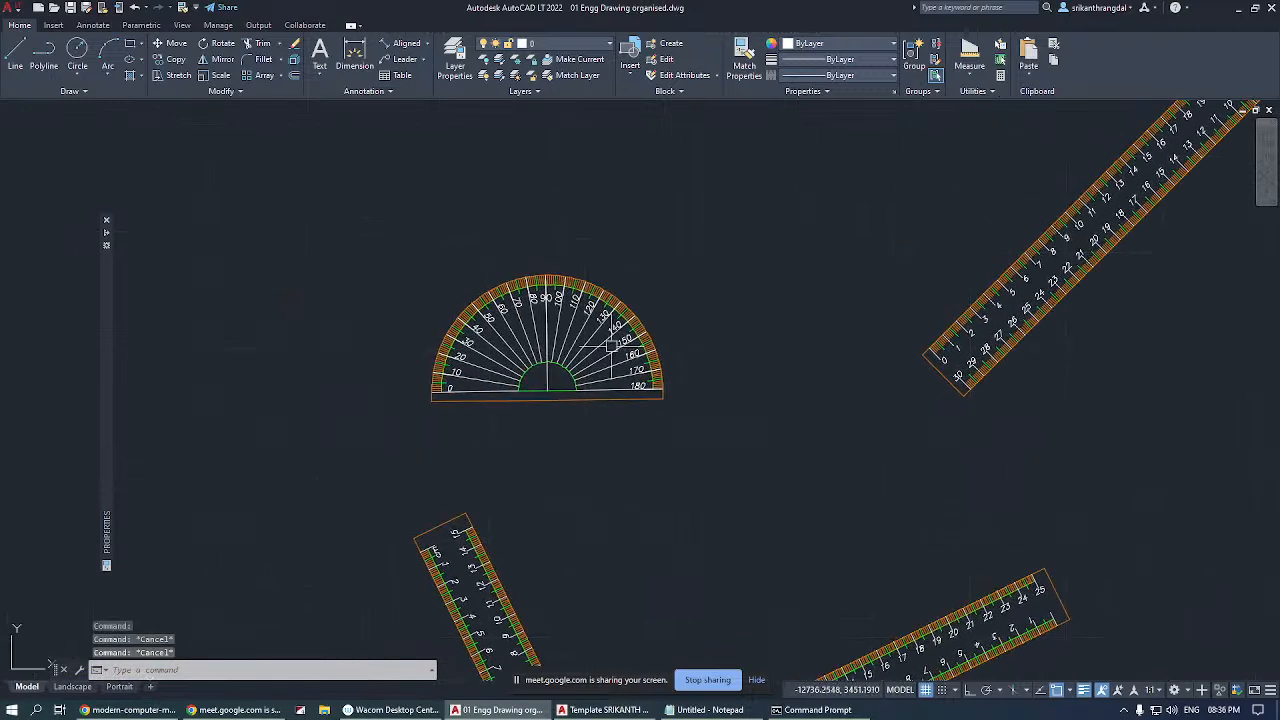
pyautogui.click(551, 372)
pyautogui.click(548, 392)
pyautogui.press('Escape')
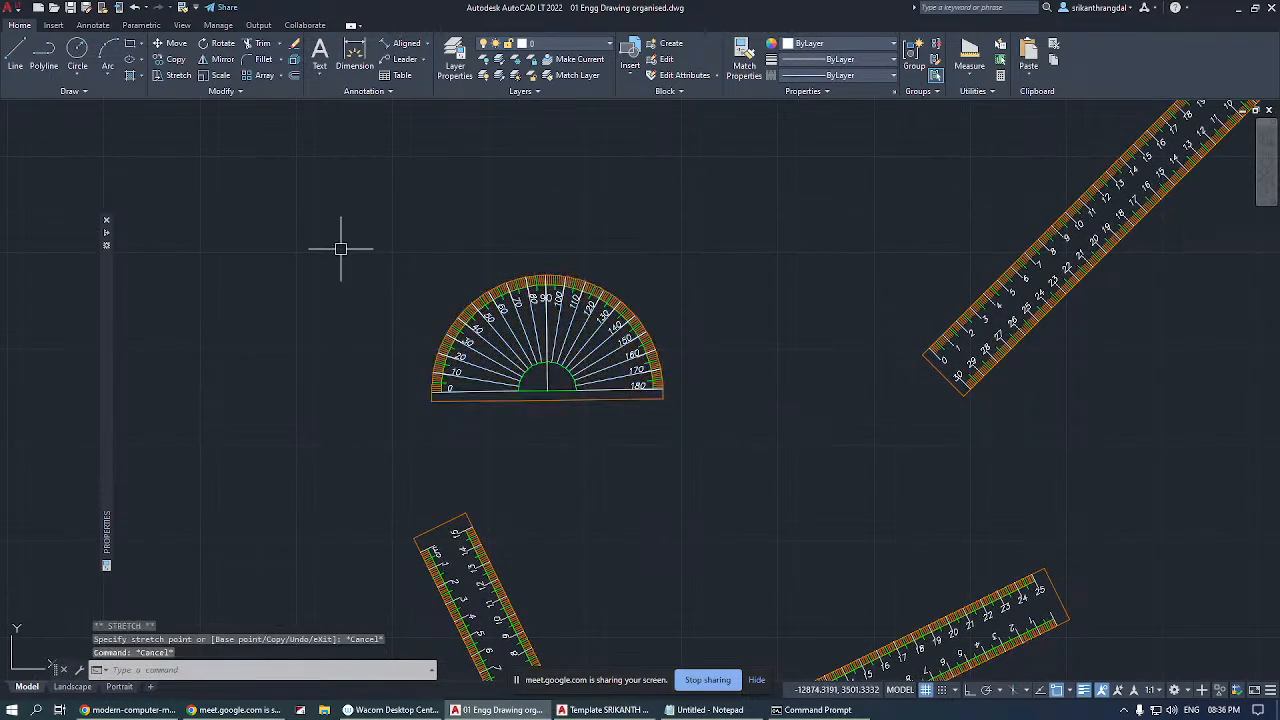
# Draw a slightly inclined line just above the protractor.
pyautogui.write('l')
pyautogui.press('Return')
pyautogui.click(444, 242)
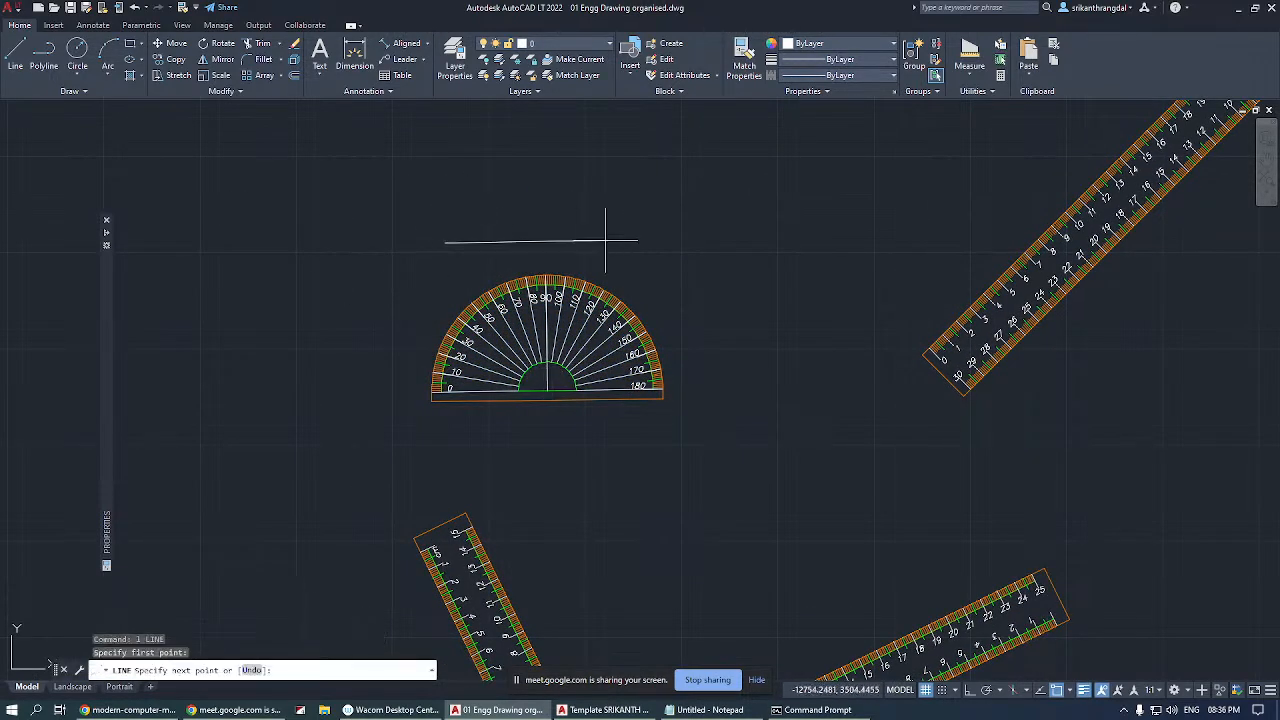
pyautogui.click(710, 206)
pyautogui.press('Return')
pyautogui.press('Return')
# Move the protractor so its centre sits on the inclined line's left endpoint.
pyautogui.click(613, 300)
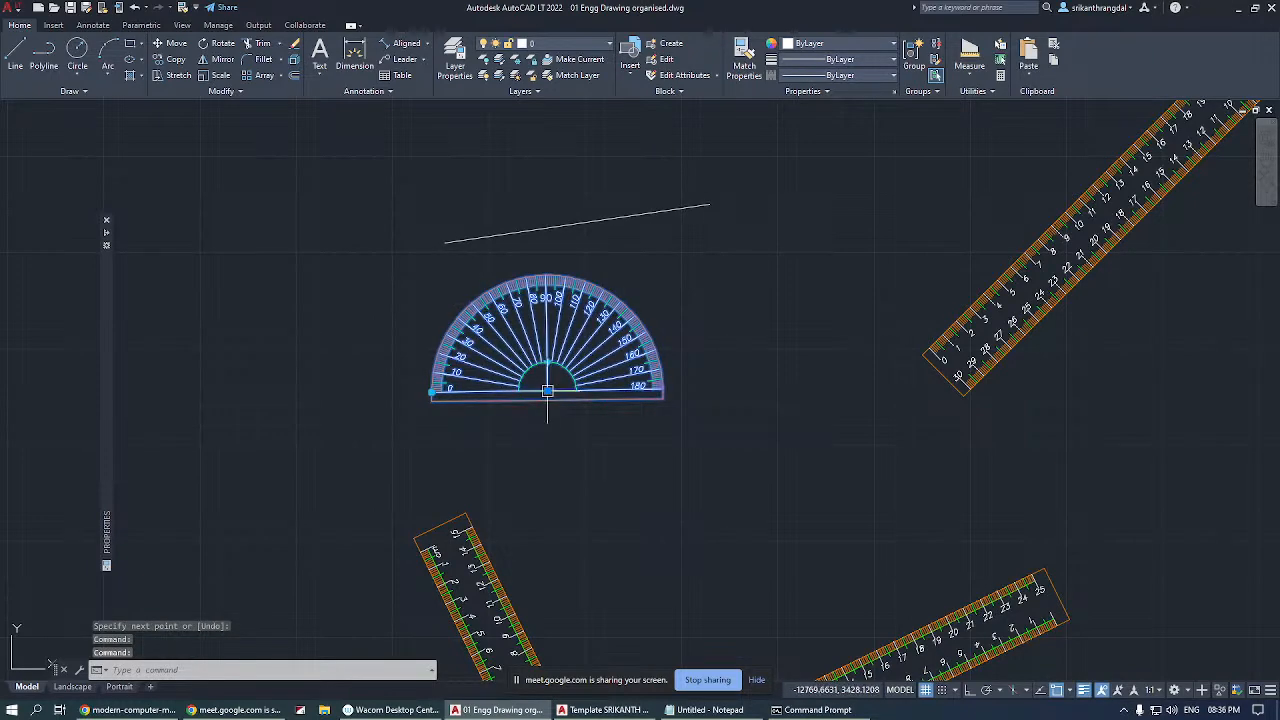
pyautogui.click(550, 388)
pyautogui.click(445, 243)
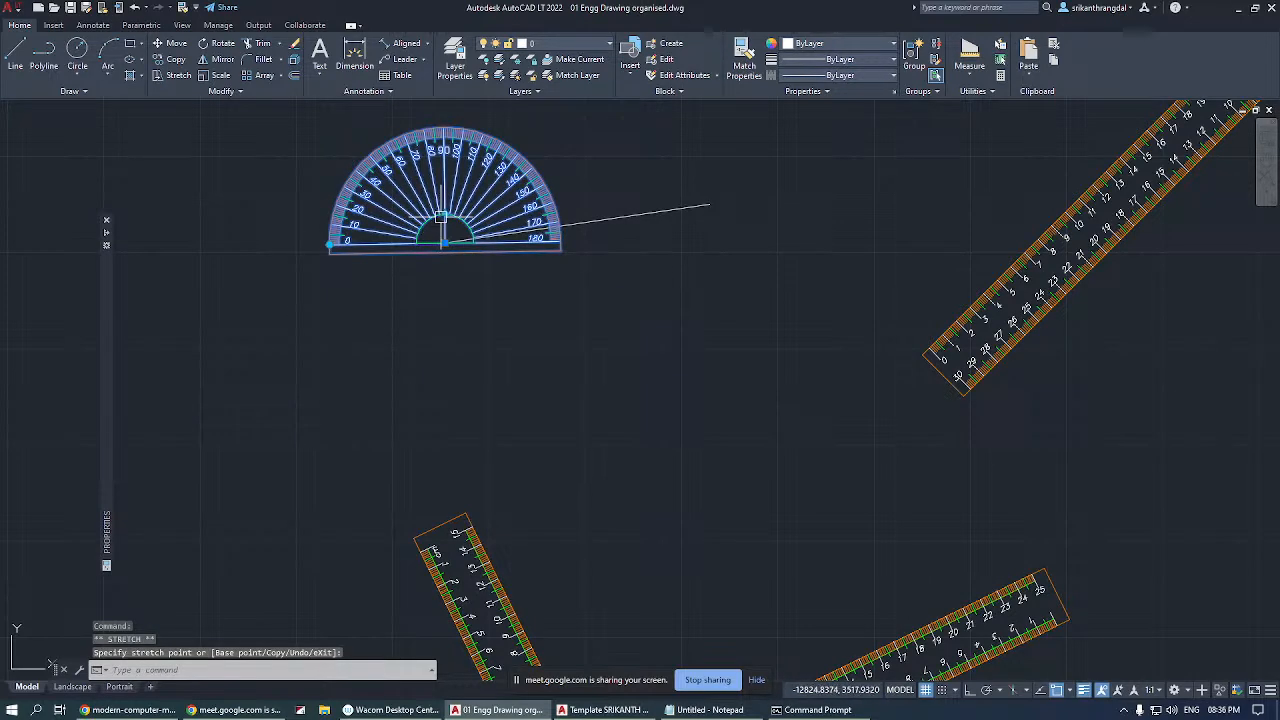
# Flip the protractor's scale and rotate the protractor so its zero mark aligns with the inclined line.
pyautogui.click(446, 240)
pyautogui.click(564, 242)
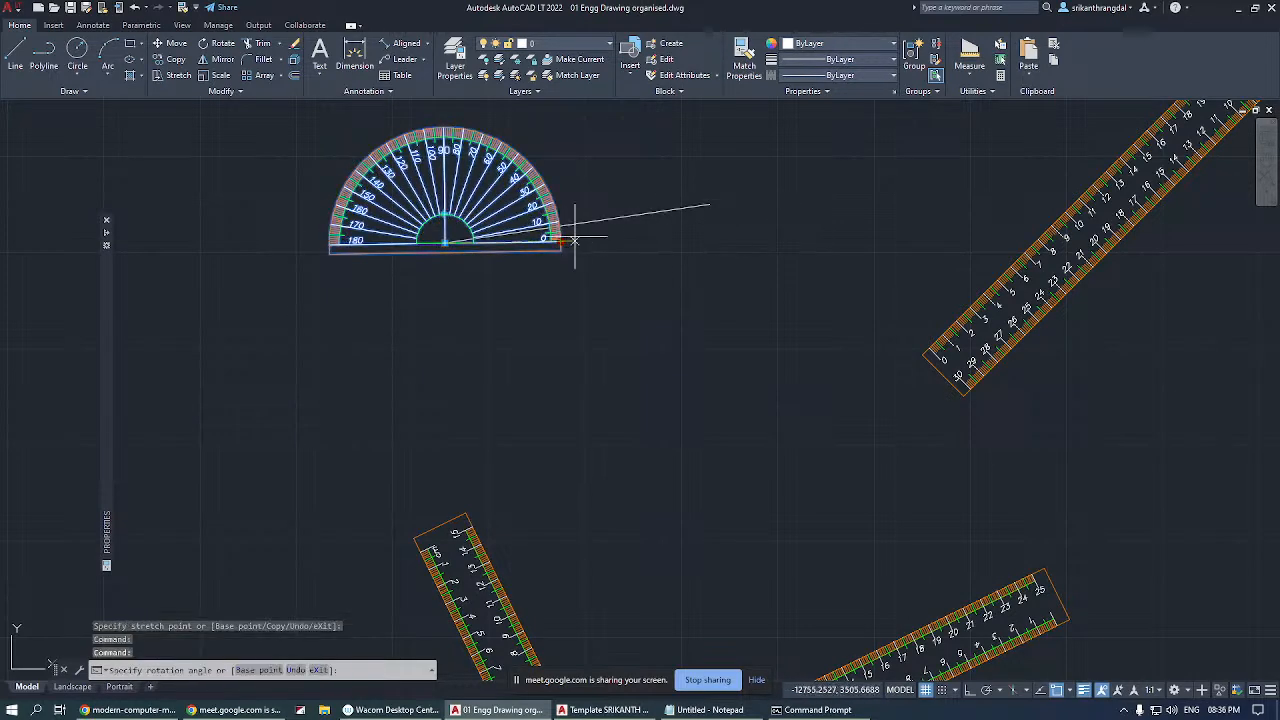
pyautogui.scroll(4, 450, 220)
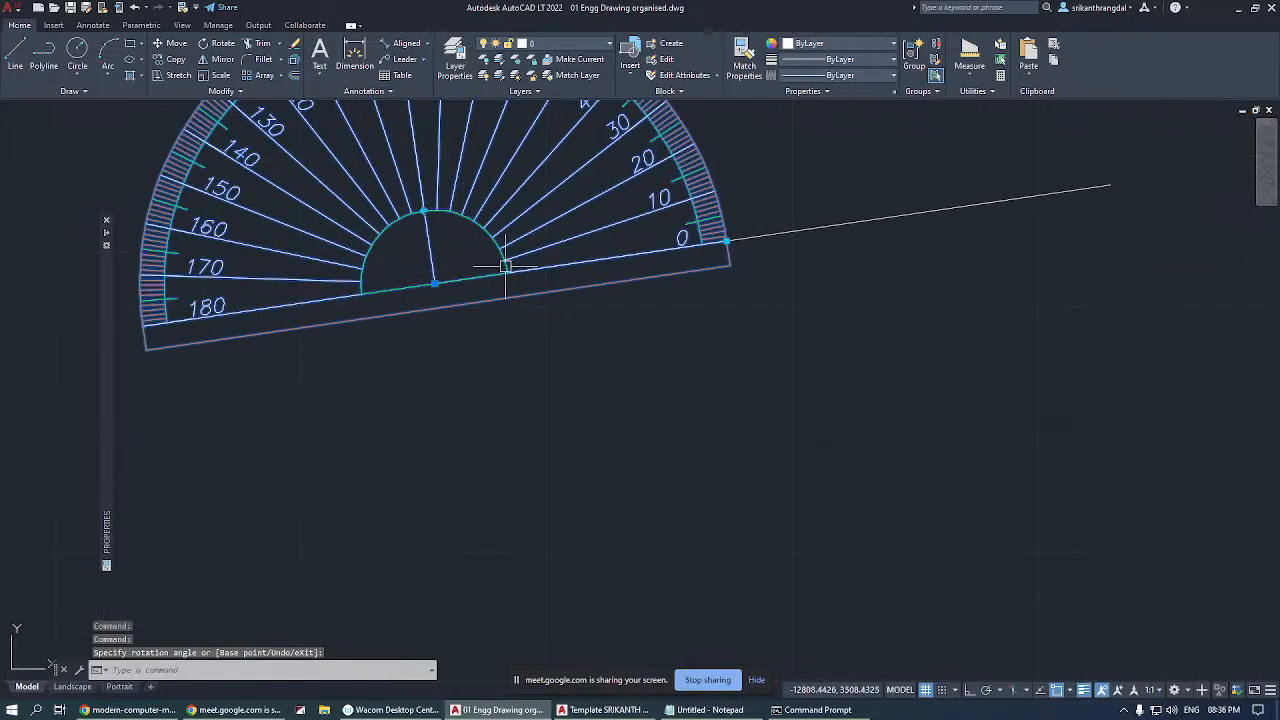
pyautogui.scroll(-6, 480, 320)
pyautogui.press('Escape')
# Draw a line from the protractor's centre to its 42° graduation on the outer edge.
pyautogui.write('l')
pyautogui.press('Return')
pyautogui.scroll(5, 510, 355)
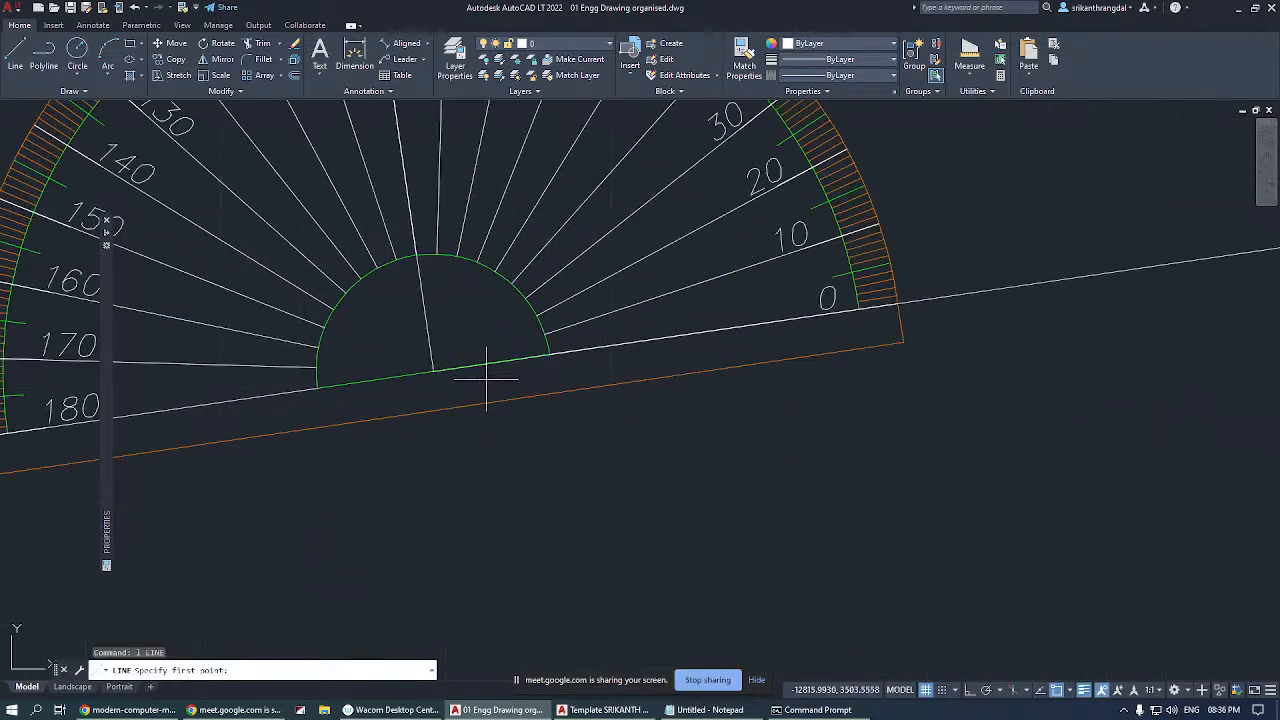
pyautogui.click(430, 370)
pyautogui.scroll(-3, 420, 418)
pyautogui.scroll(5, 500, 286)
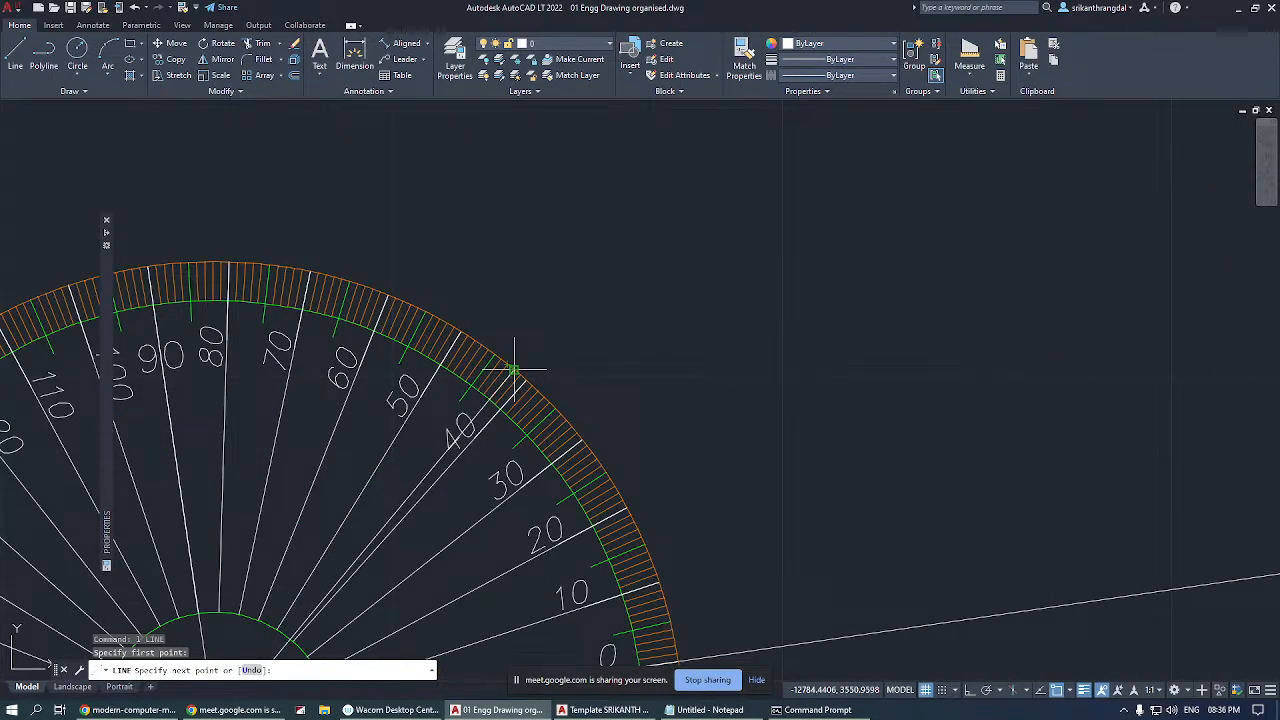
pyautogui.click(514, 370)
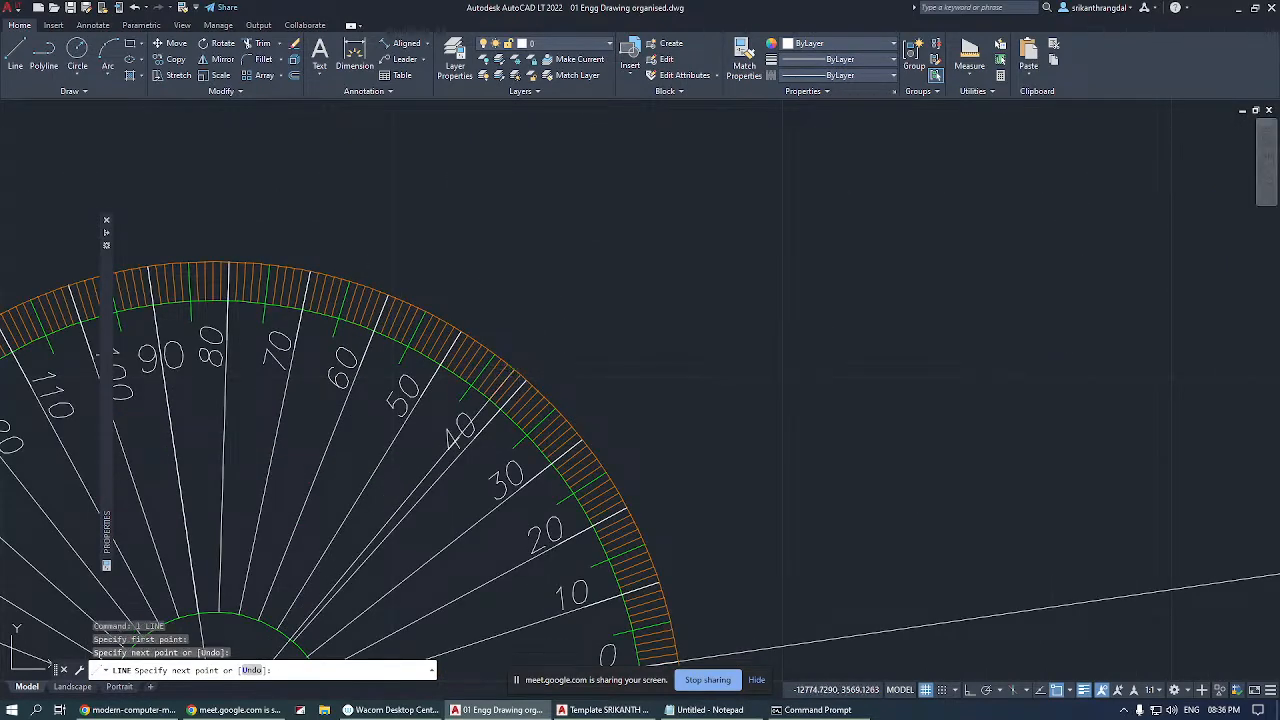
pyautogui.press('Return')
# Move the protractor away from the two angled lines, up to their left.
pyautogui.scroll(-5, 590, 370)
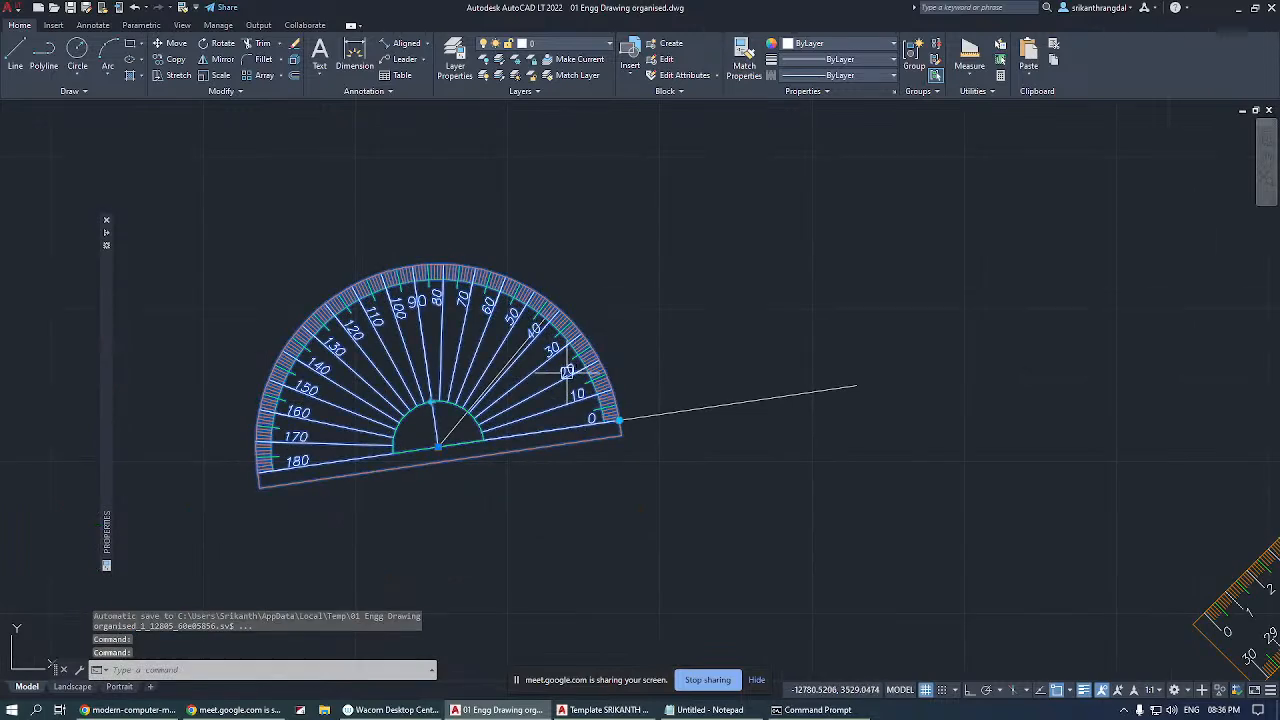
pyautogui.write('m')
pyautogui.press('Return')
pyautogui.click(528, 377)
pyautogui.click(192, 230)
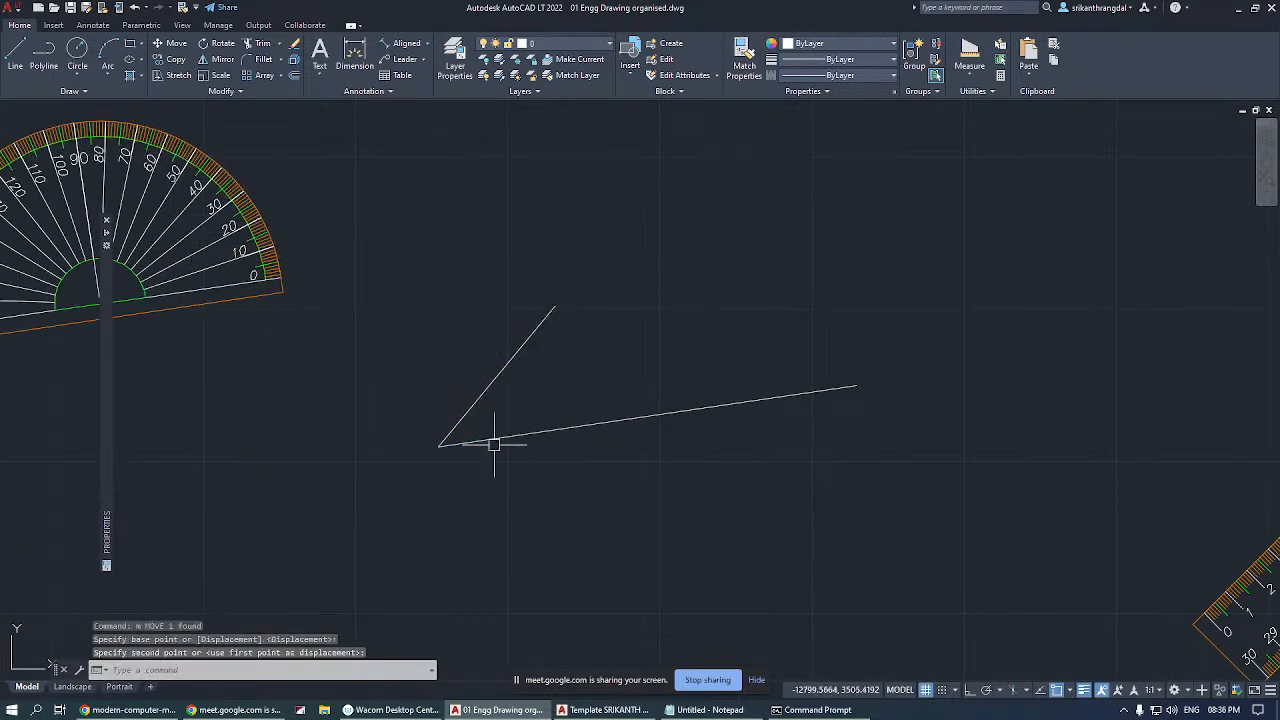
# Add an angular dimension between the two lines, placing its arc inside the angle.
pyautogui.click(428, 45)
pyautogui.click(418, 126)
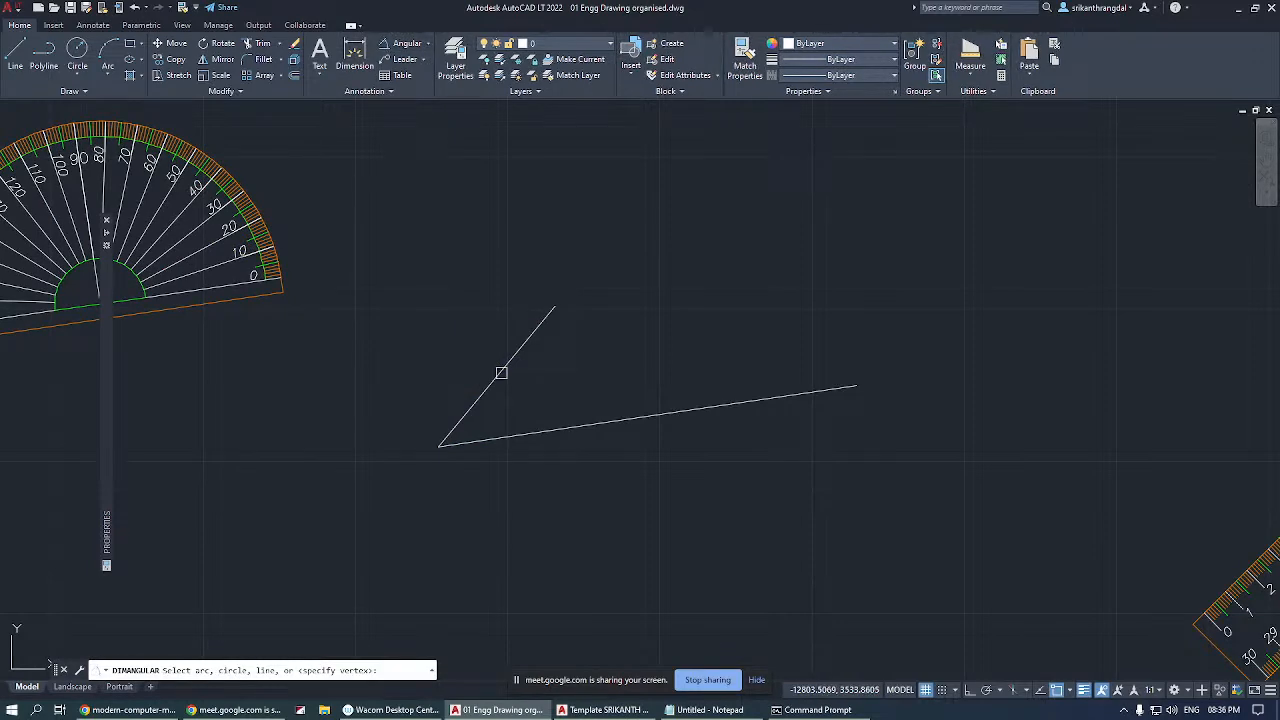
pyautogui.click(502, 370)
pyautogui.click(534, 432)
pyautogui.click(540, 400)
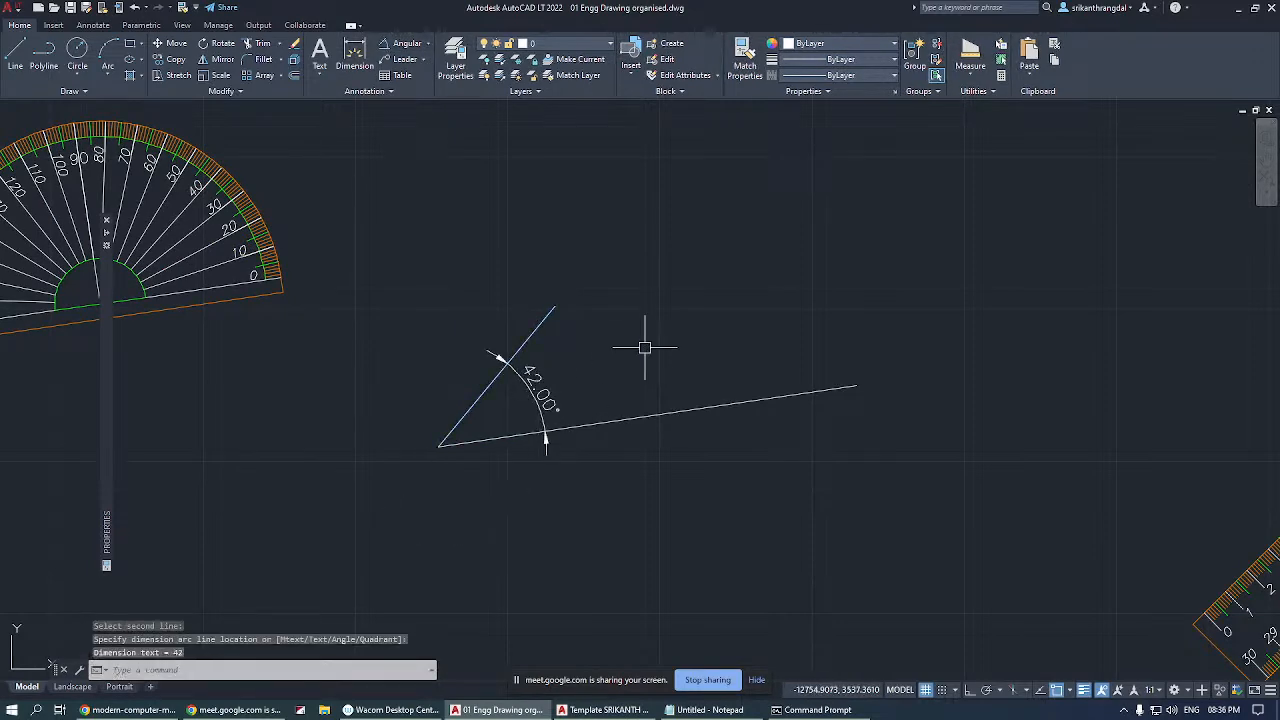
# Examine the drafter, the set squares and the other drafting instruments, and clear the selection.
pyautogui.scroll(-4, 597, 288)
pyautogui.scroll(-2, 643, 316)
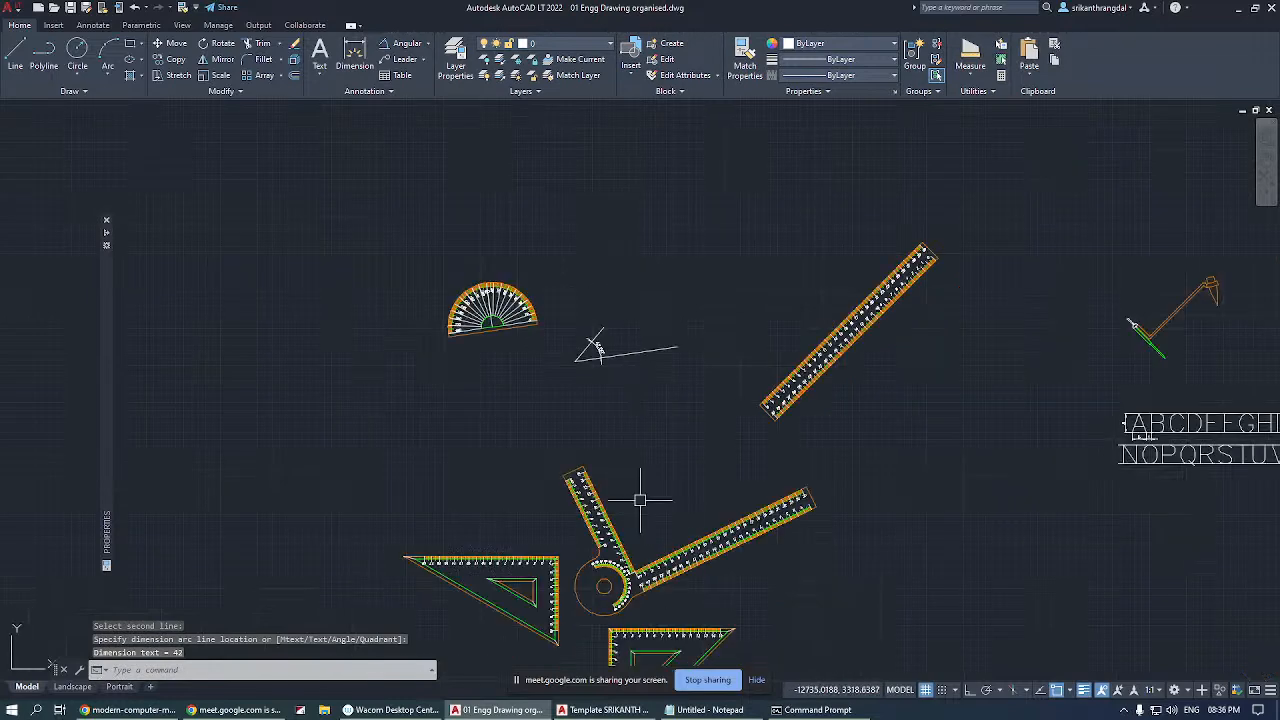
pyautogui.click(641, 587)
pyautogui.scroll(5, 668, 604)
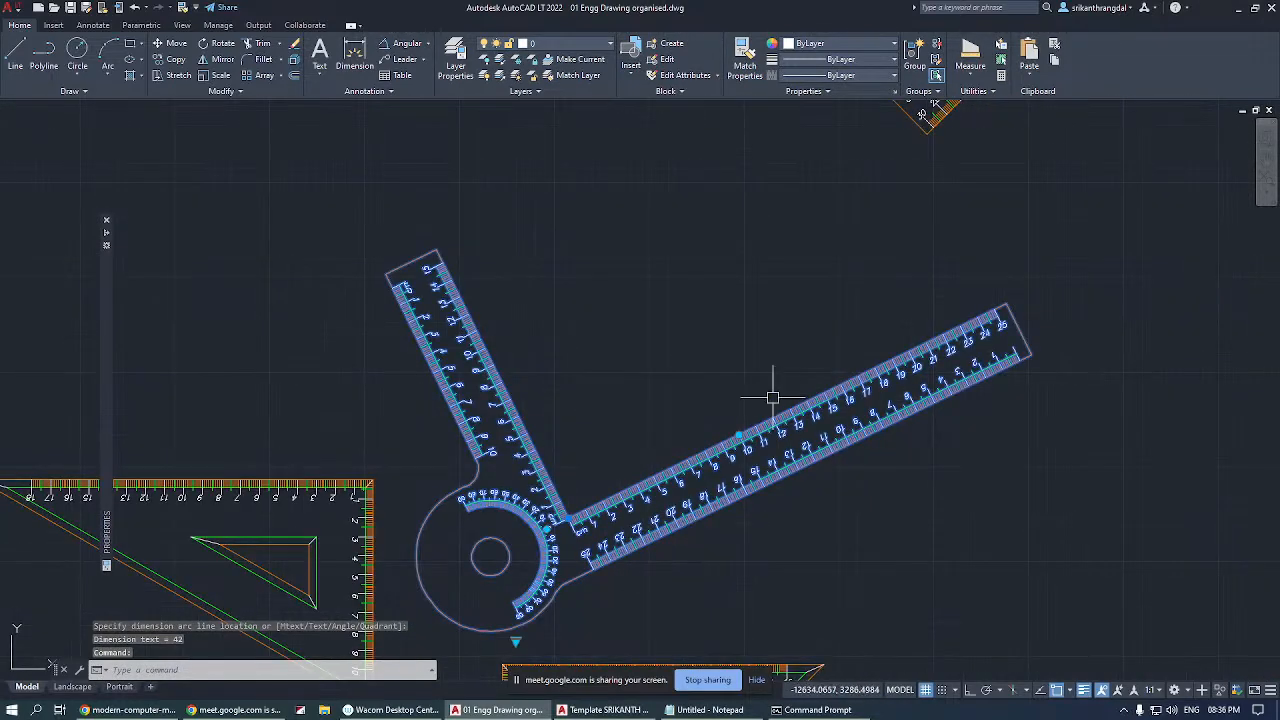
pyautogui.scroll(-4, 760, 395)
pyautogui.scroll(3, 647, 430)
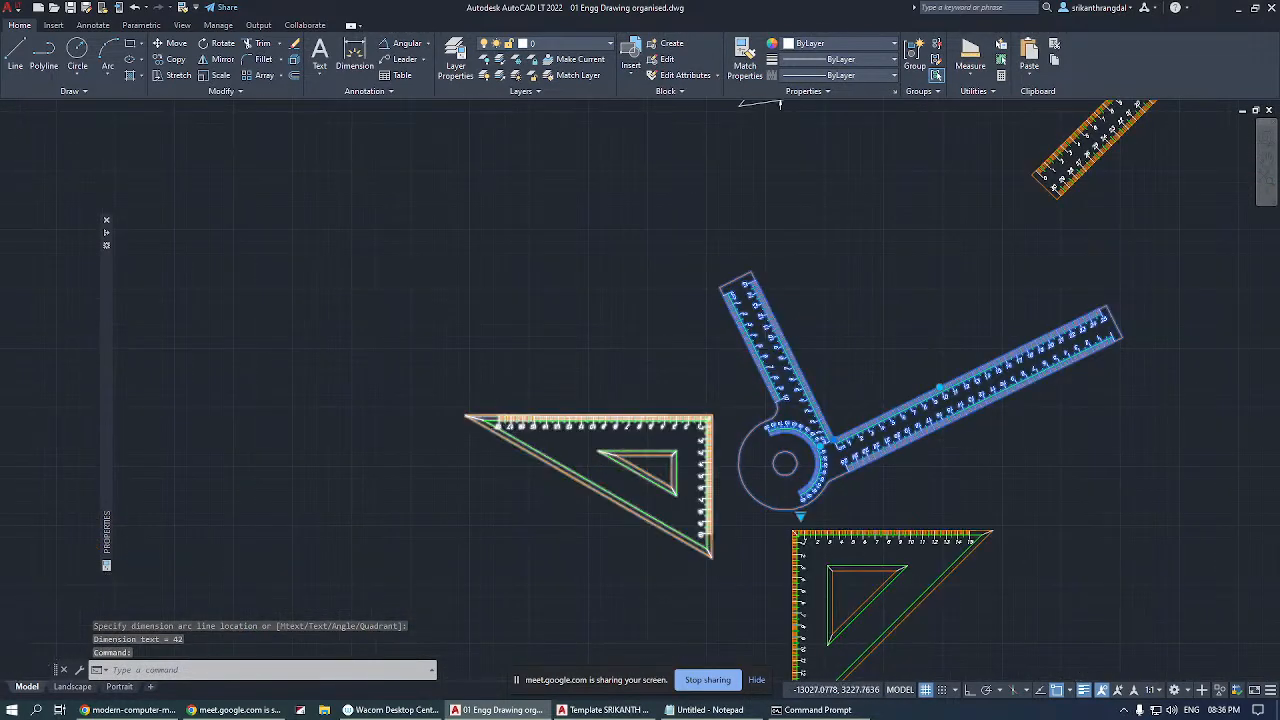
pyautogui.scroll(-4, 497, 435)
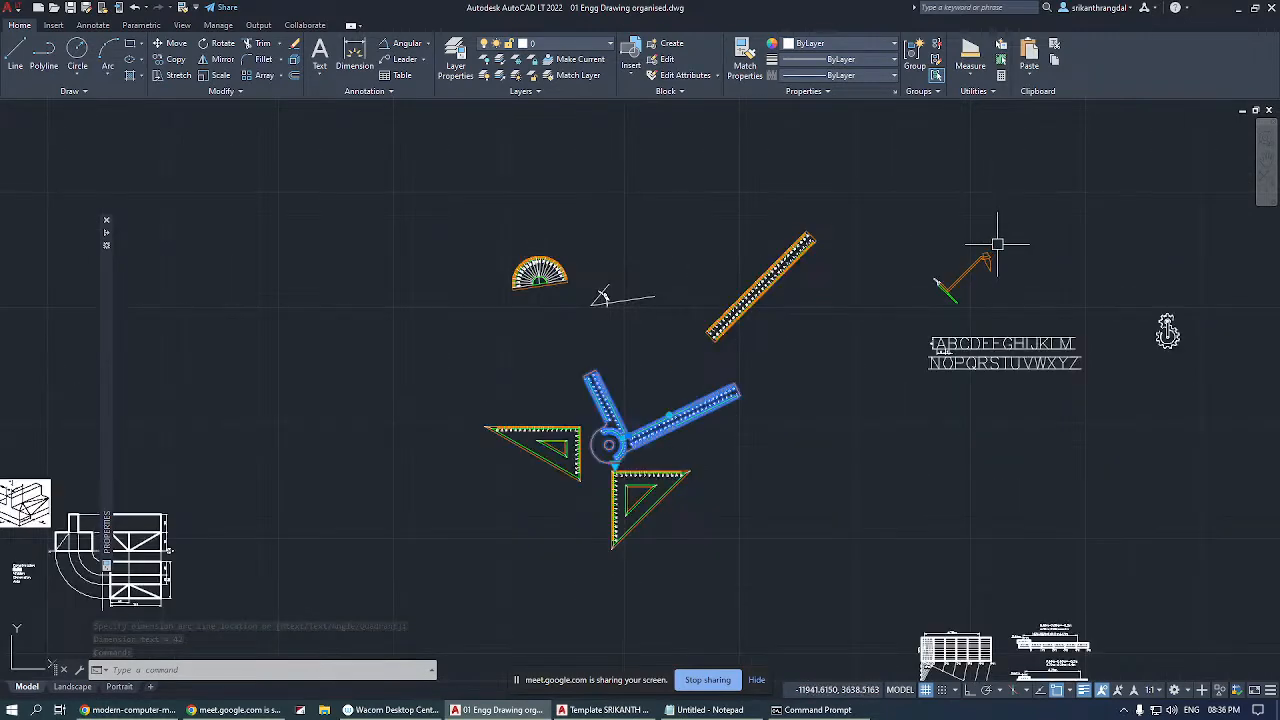
pyautogui.scroll(5, 994, 243)
pyautogui.press('Escape')
pyautogui.press('Escape')
pyautogui.scroll(-5, 874, 249)
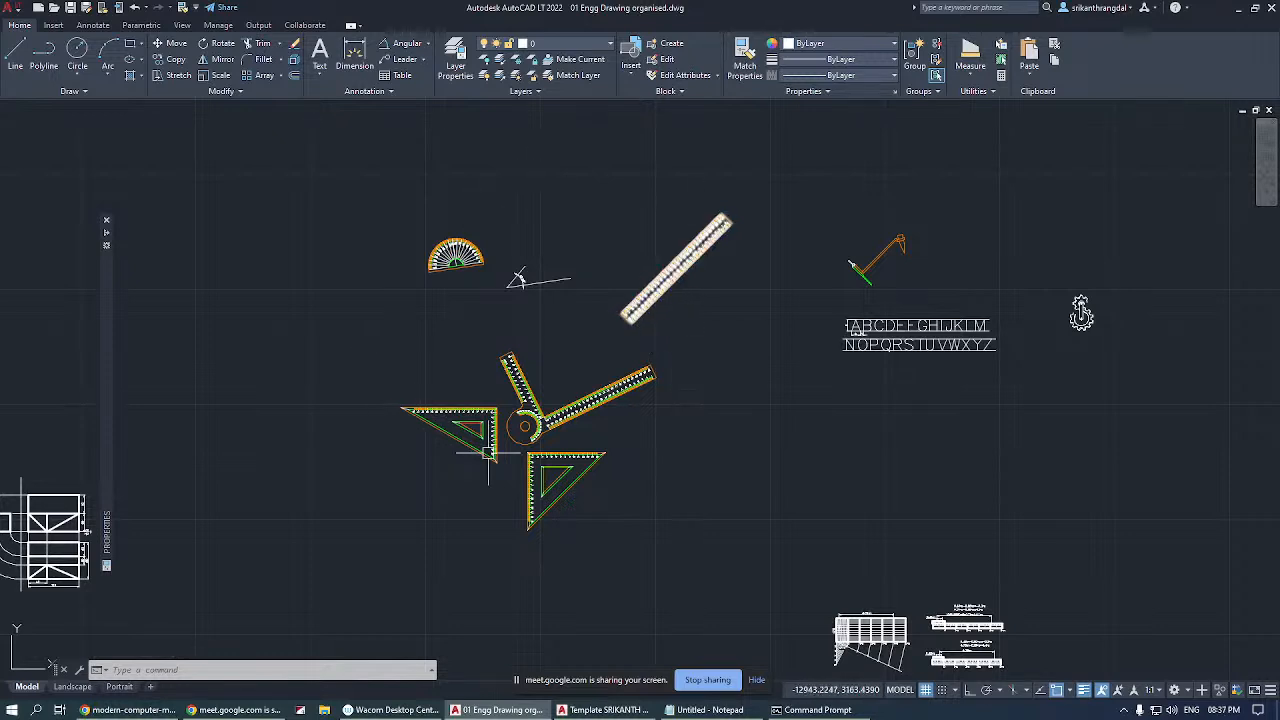
# Erase the two angled lines and their angular dimension with a crossing selection.
pyautogui.click(550, 252)
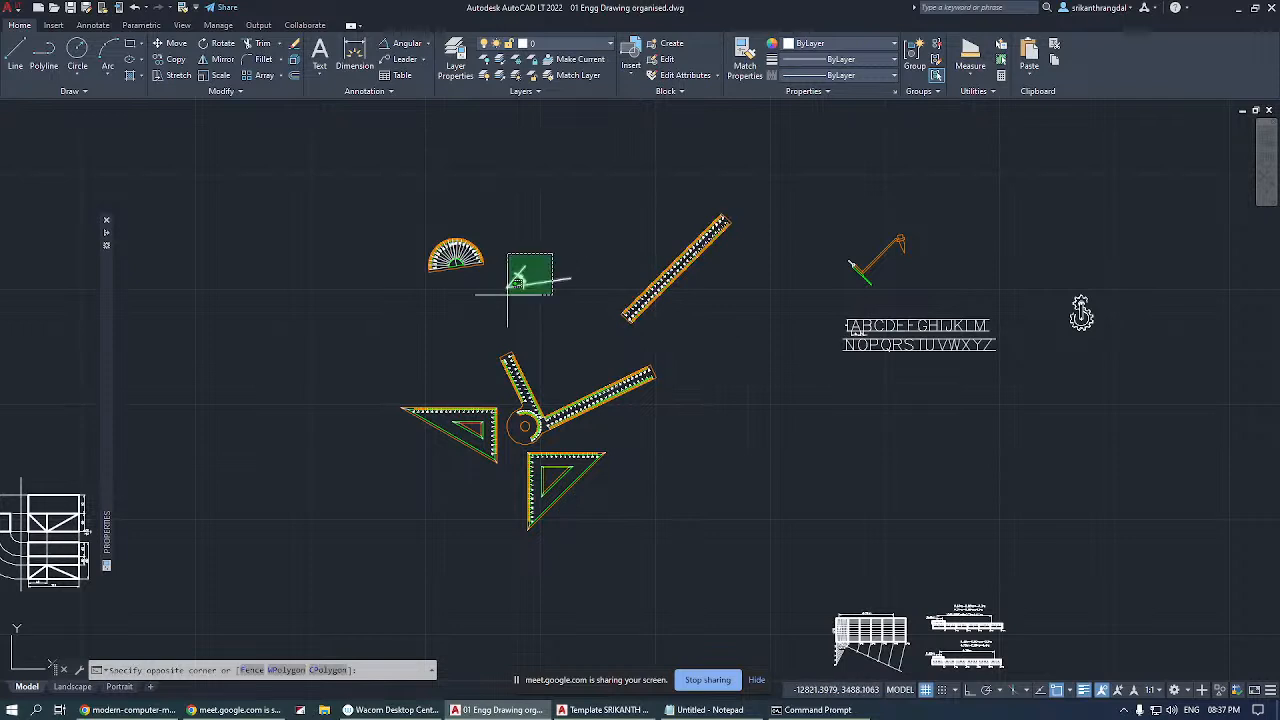
pyautogui.click(508, 293)
pyautogui.press('Delete')
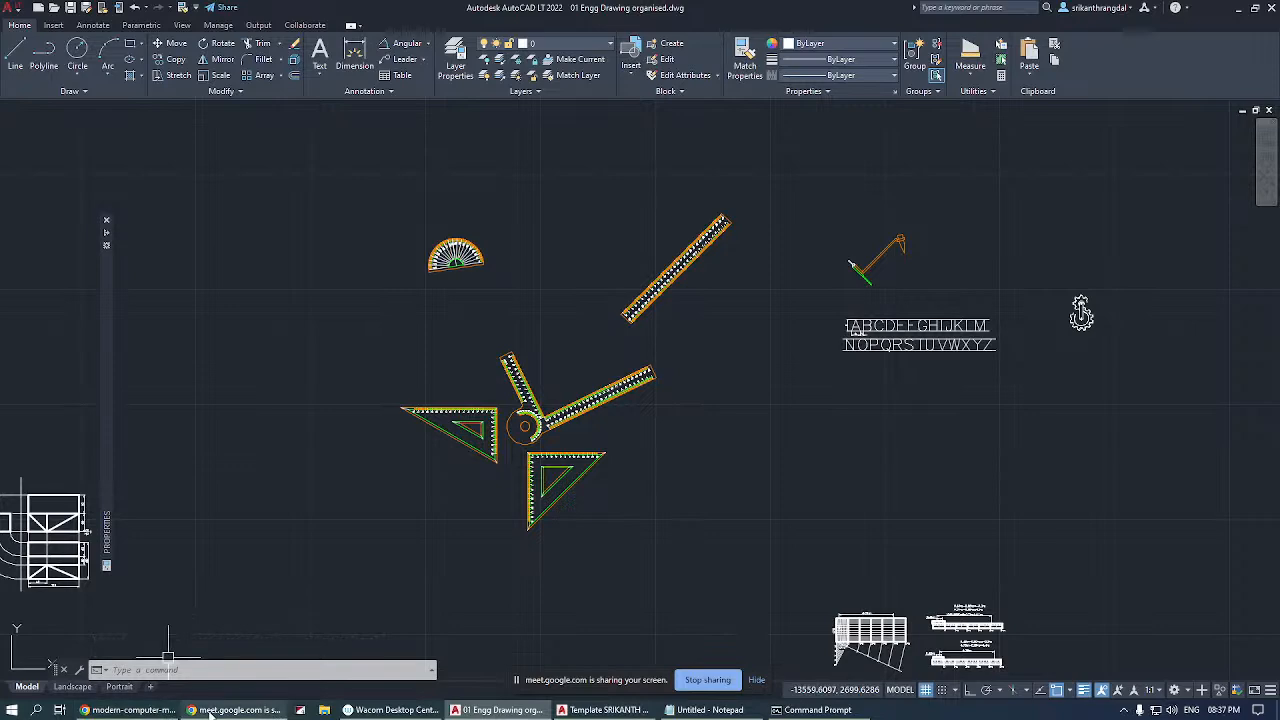
# Check the Google Meet call and its participants in Chrome, and return to the AutoCAD drawing.
pyautogui.click(147, 711)
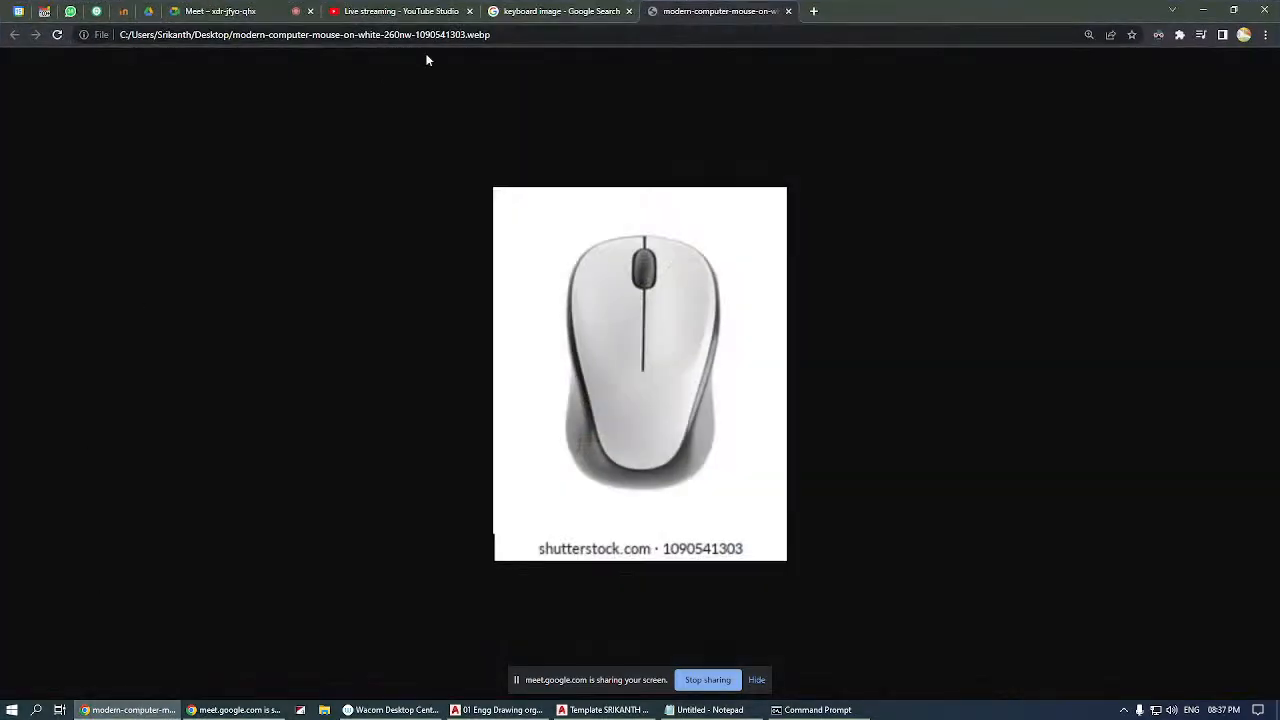
pyautogui.click(215, 12)
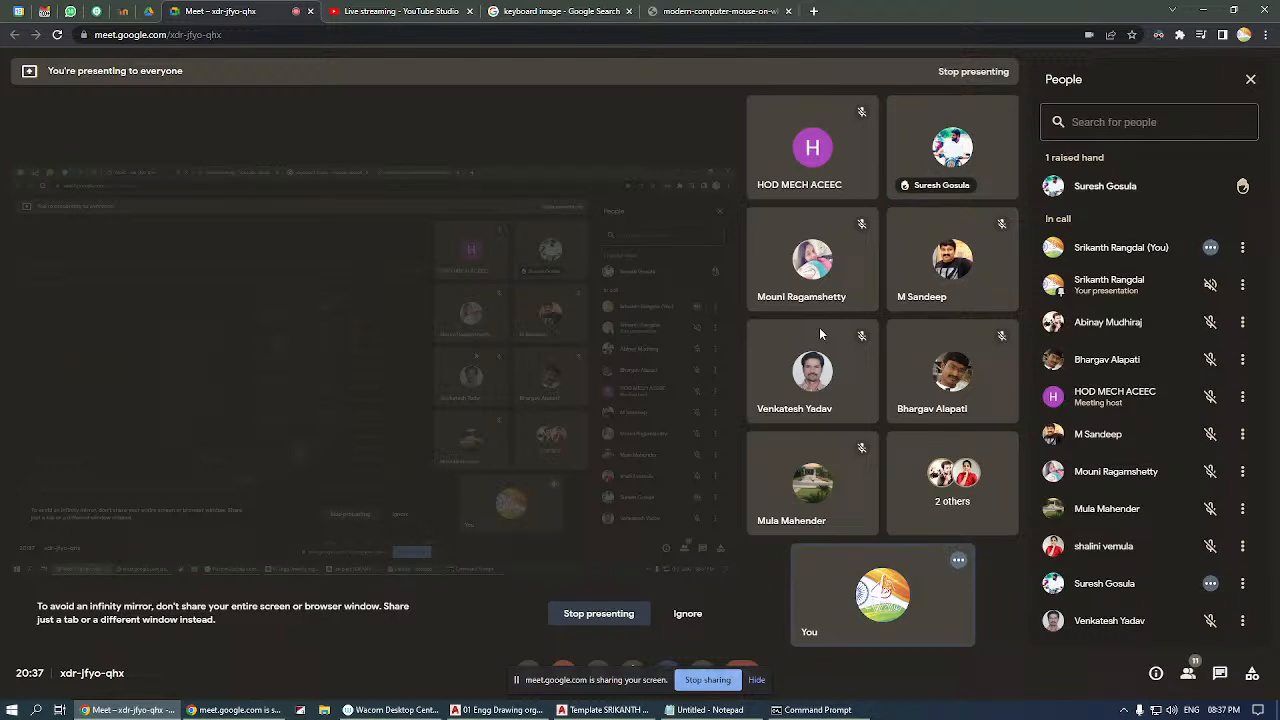
pyautogui.click(500, 710)
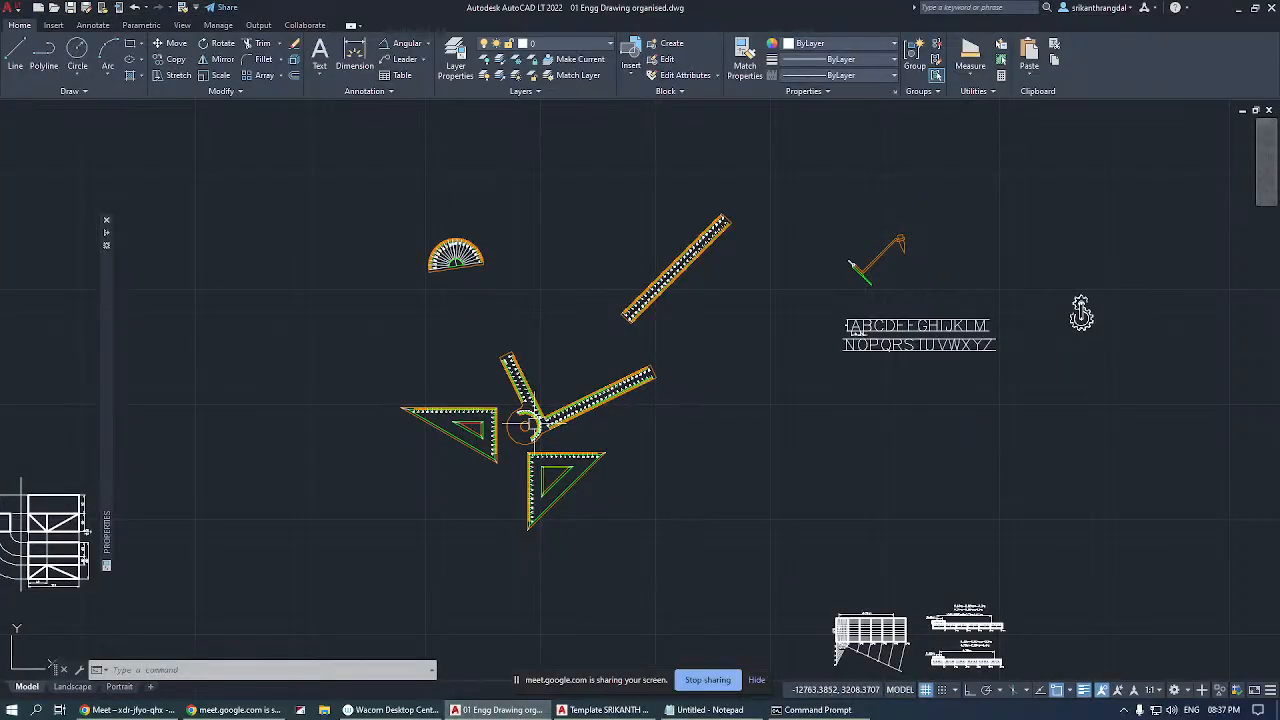
pyautogui.scroll(-10, 590, 305)
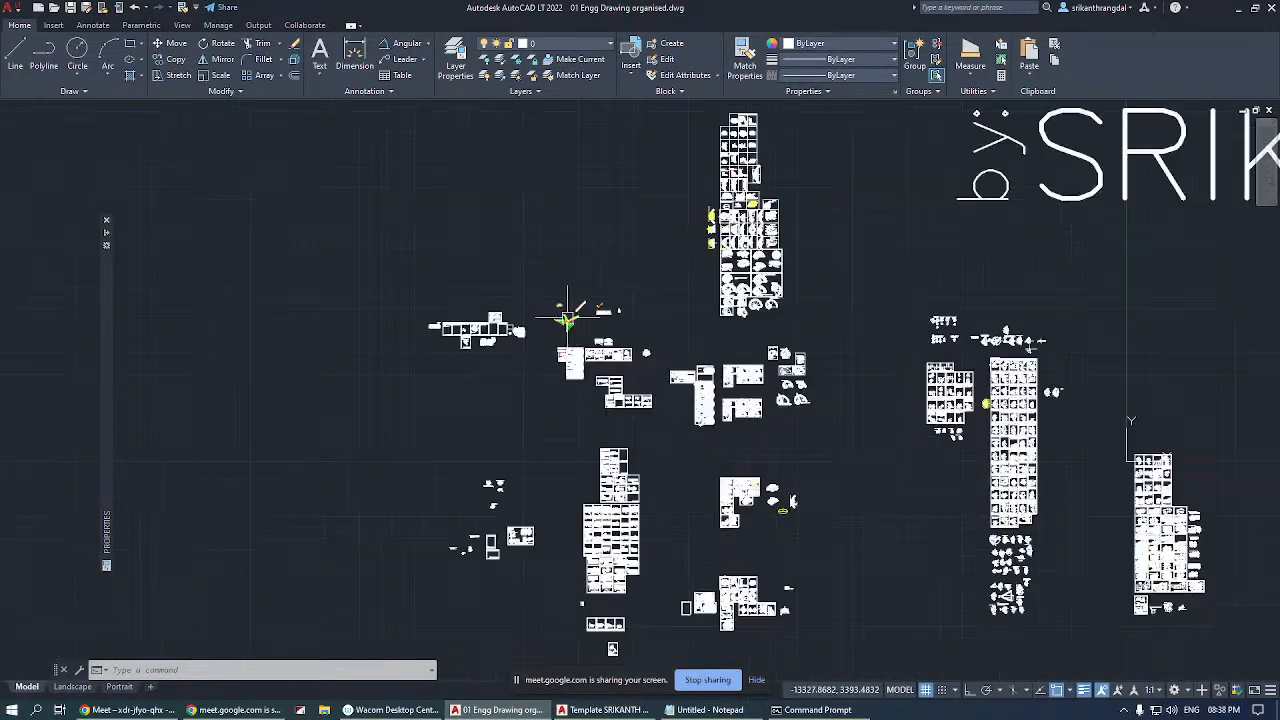
# Examine the overall arrangement of drawing sheets around the Engineering Graphics title, and hide the Google Meet screen-sharing notice.
pyautogui.scroll(-2, 548, 322)
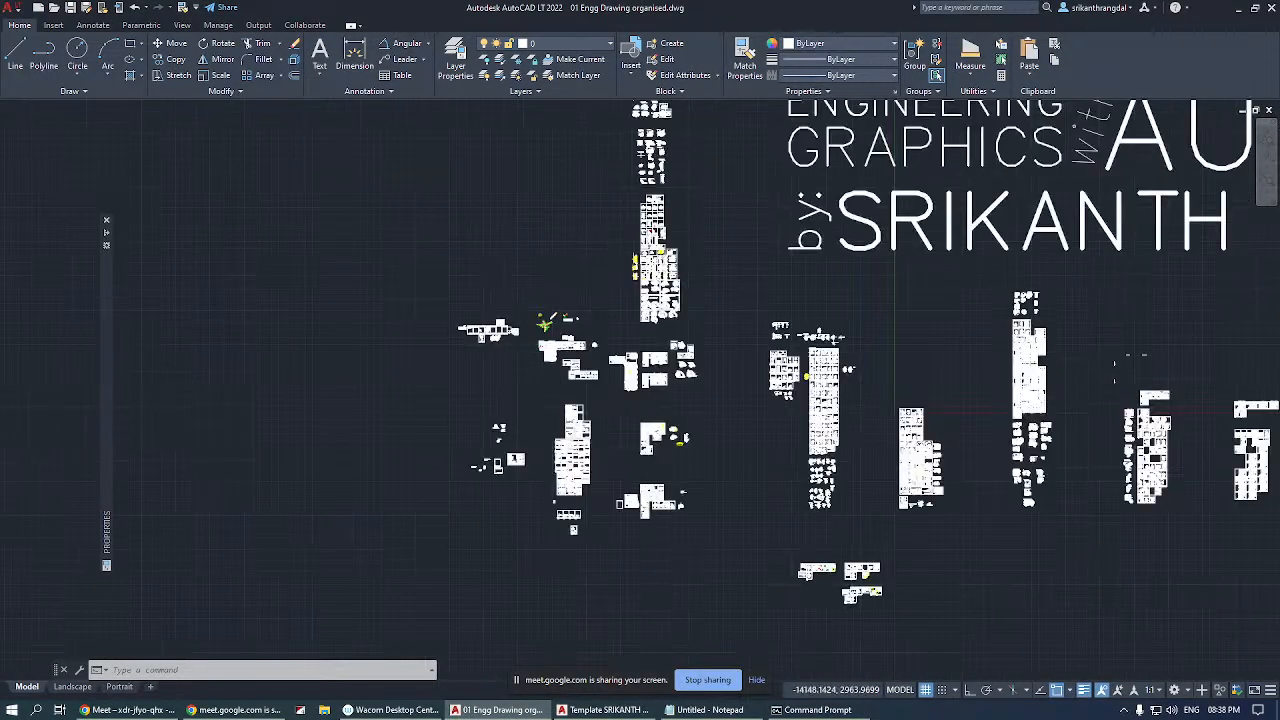
pyautogui.scroll(-4, 497, 337)
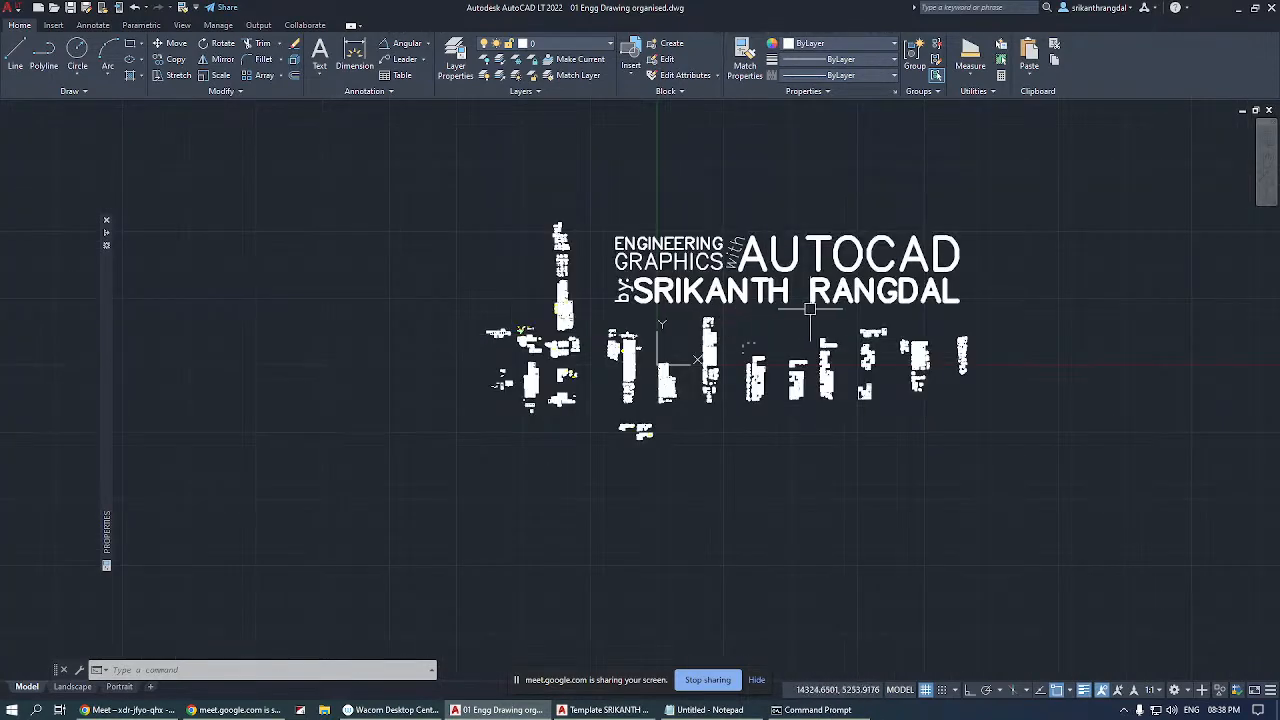
pyautogui.scroll(6, 810, 308)
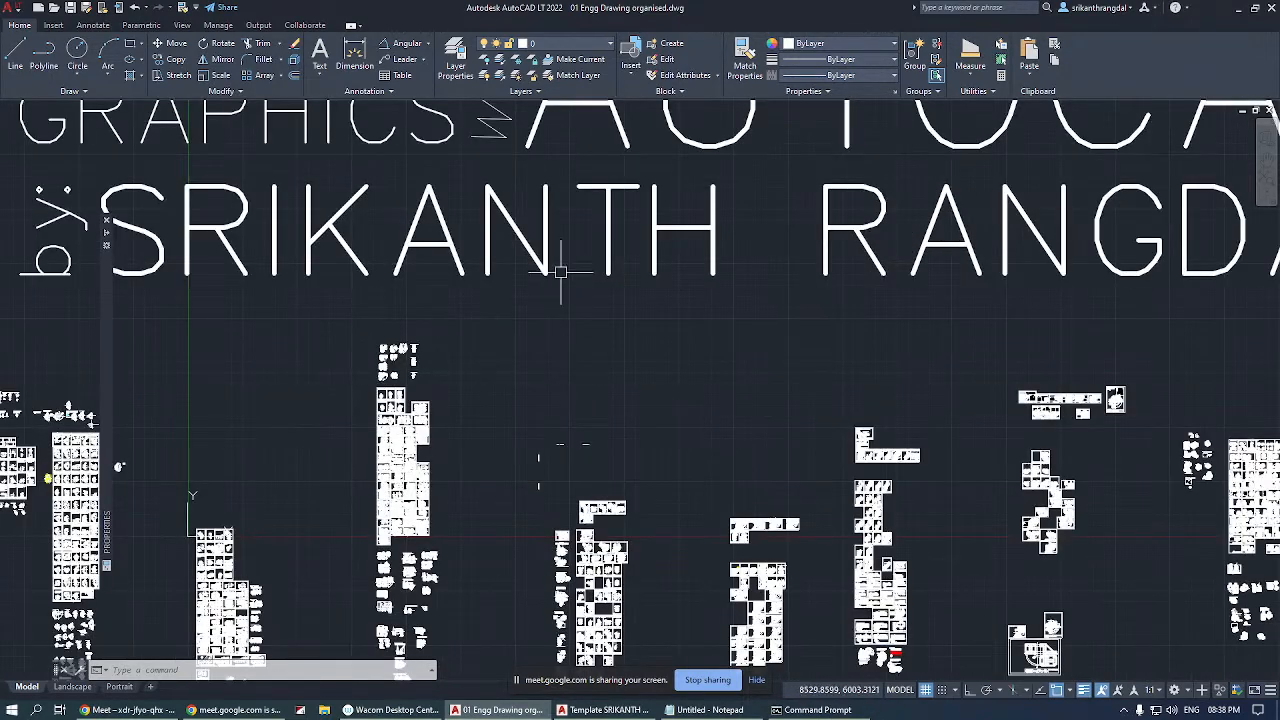
pyautogui.scroll(-2, 561, 271)
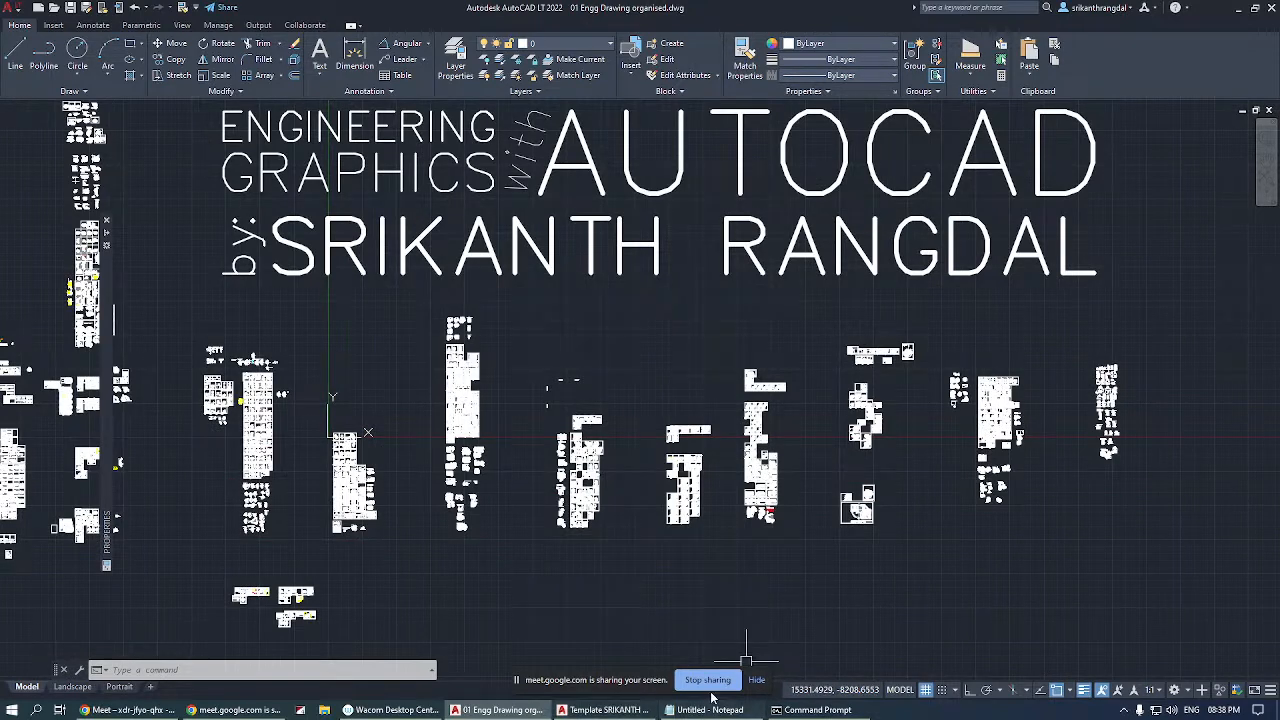
pyautogui.click(752, 681)
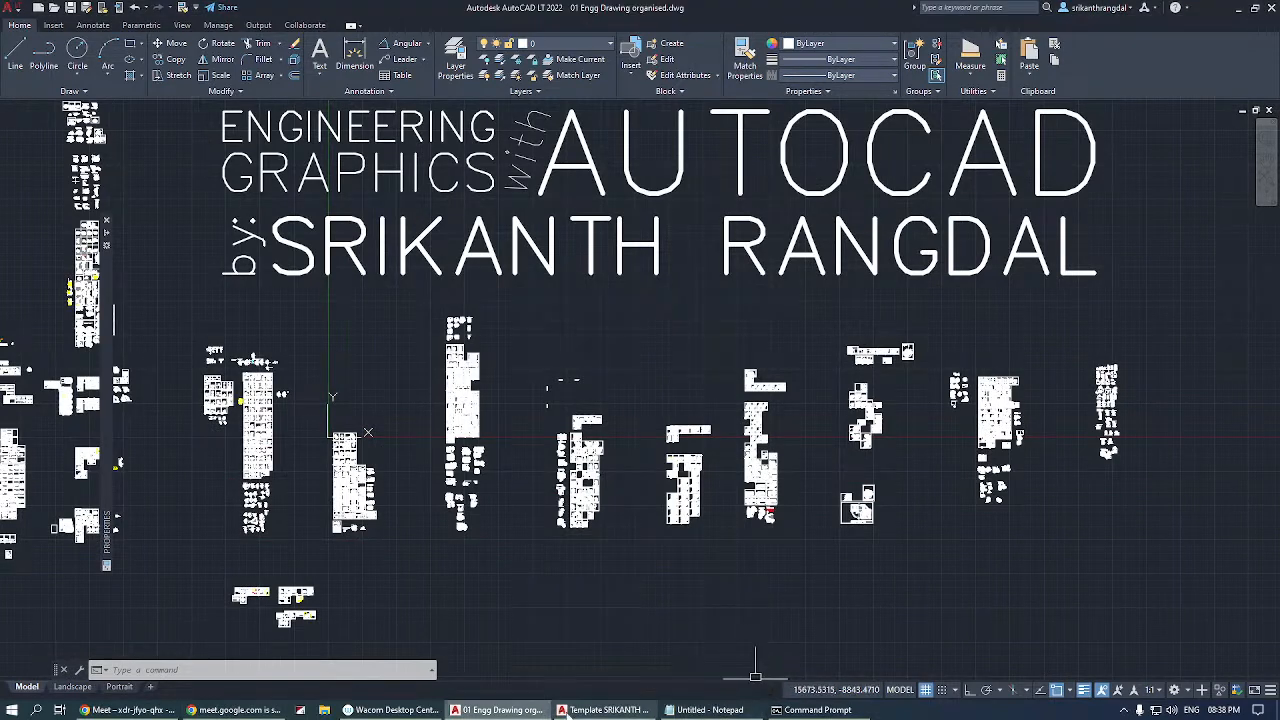
pyautogui.click(515, 709)
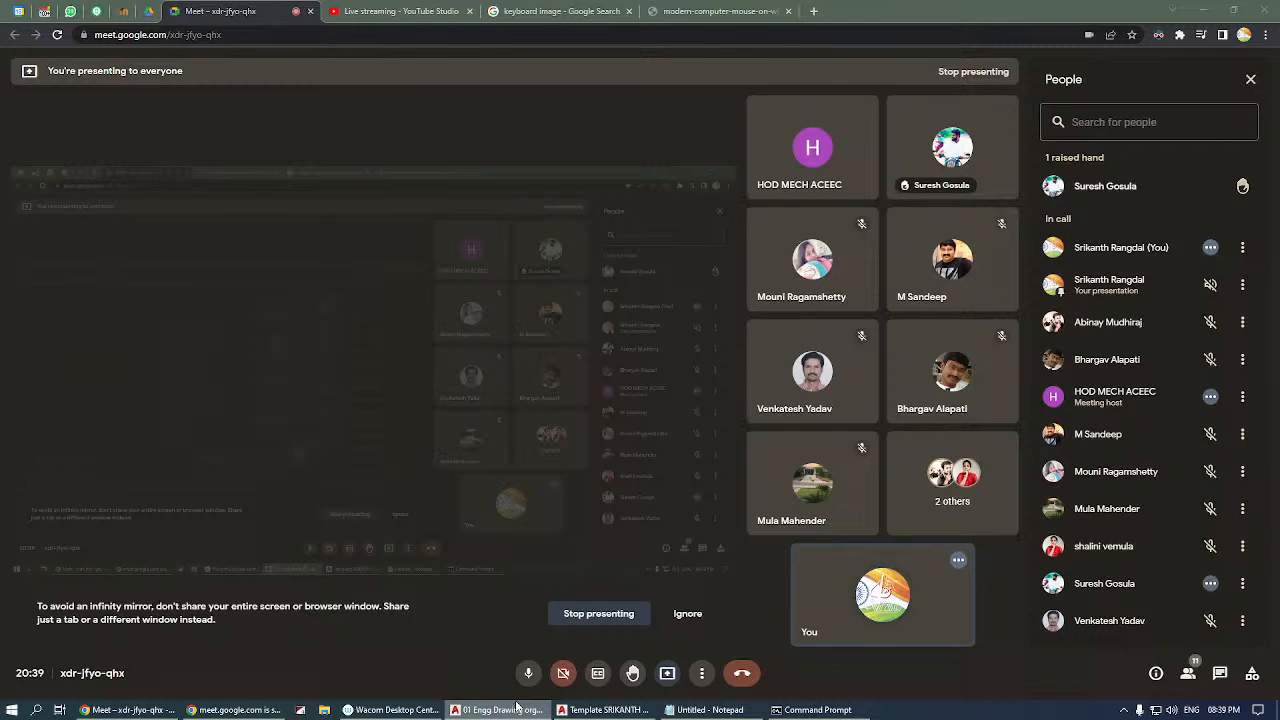
# In Chrome, load the Onshape website in the tab showing the keyboard image search and open its sign-in page.
pyautogui.click(560, 11)
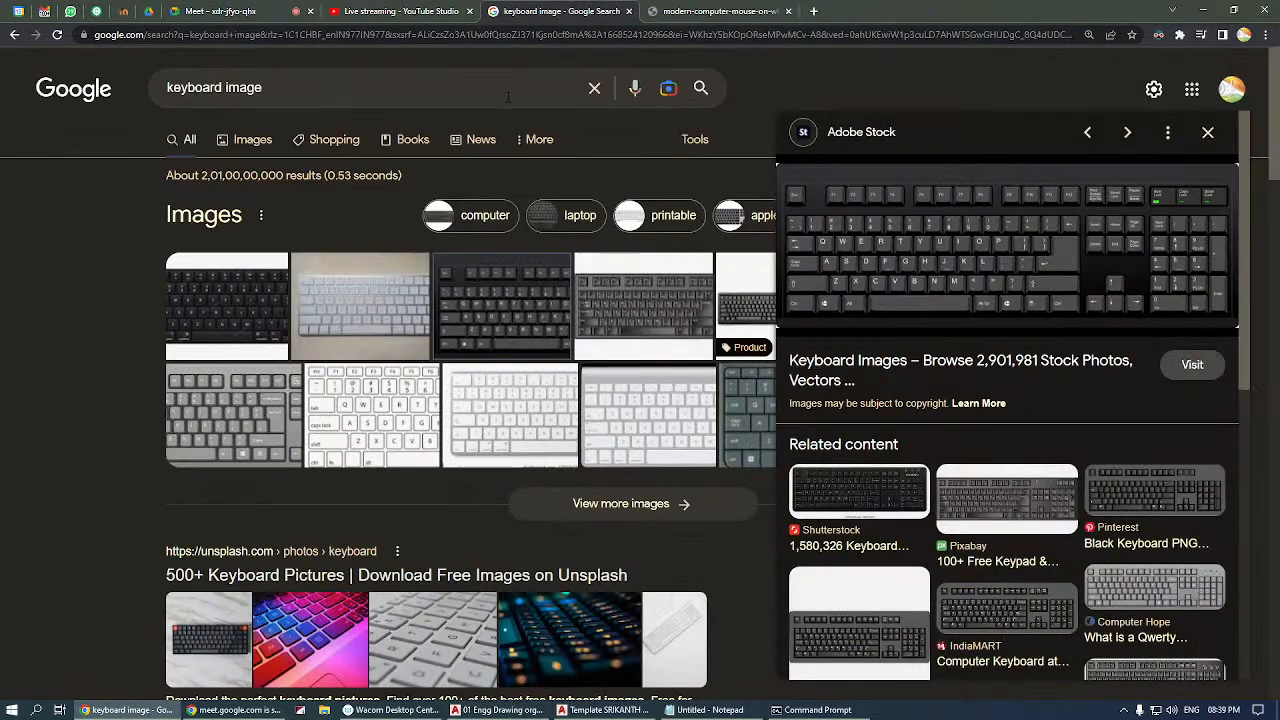
pyautogui.click(156, 37)
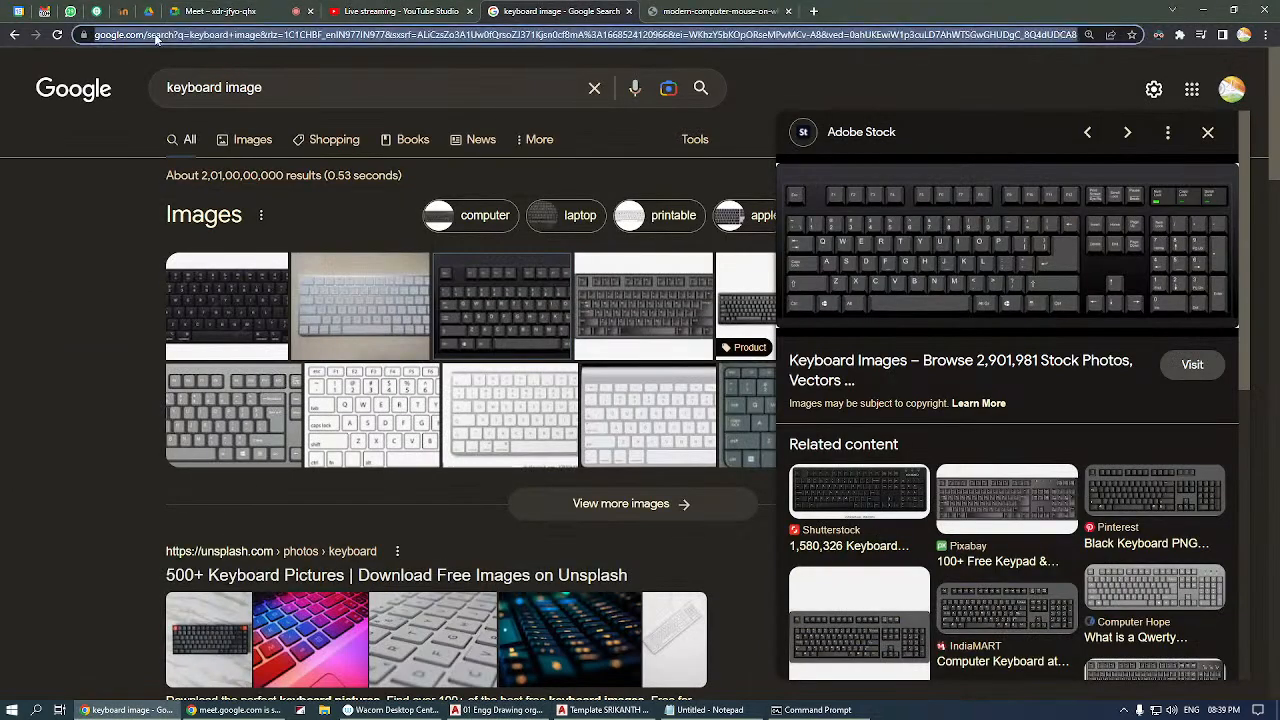
pyautogui.write('onshape')
pyautogui.press('Return')
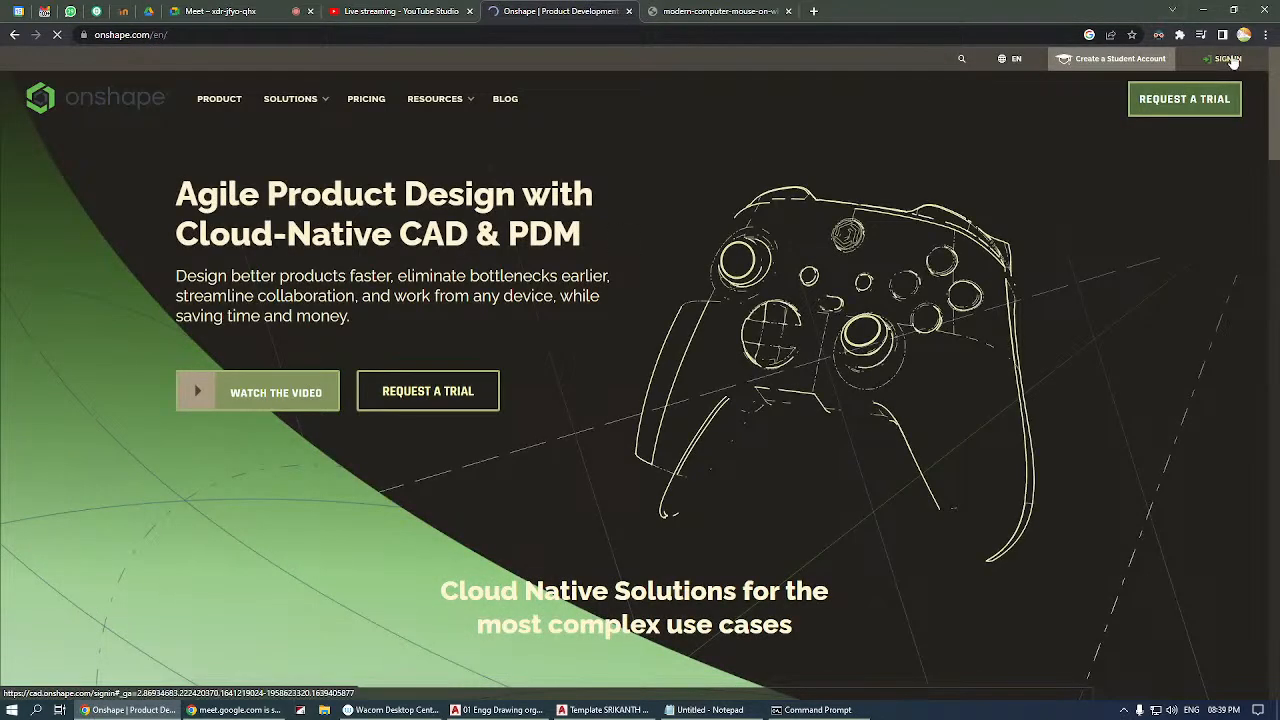
pyautogui.click(857, 215)
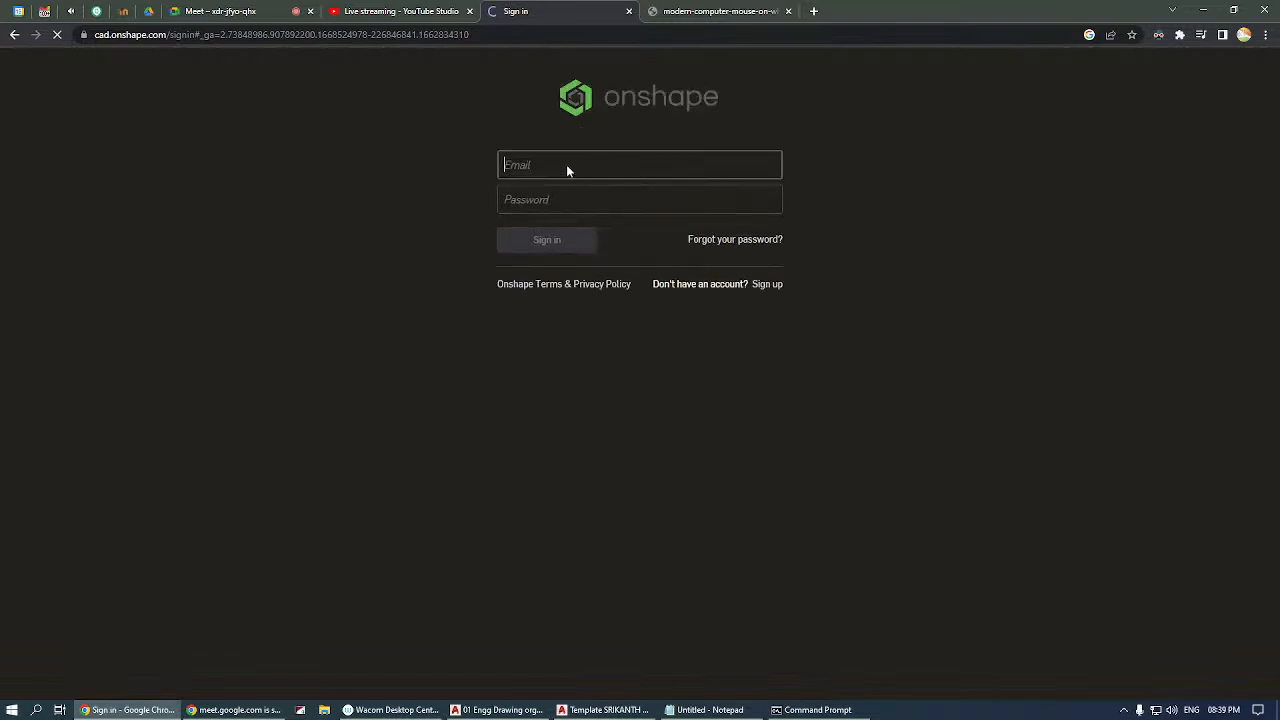
# Sign in to Onshape with the account's e-mail address and password.
pyautogui.click(566, 170)
pyautogui.click(590, 198)
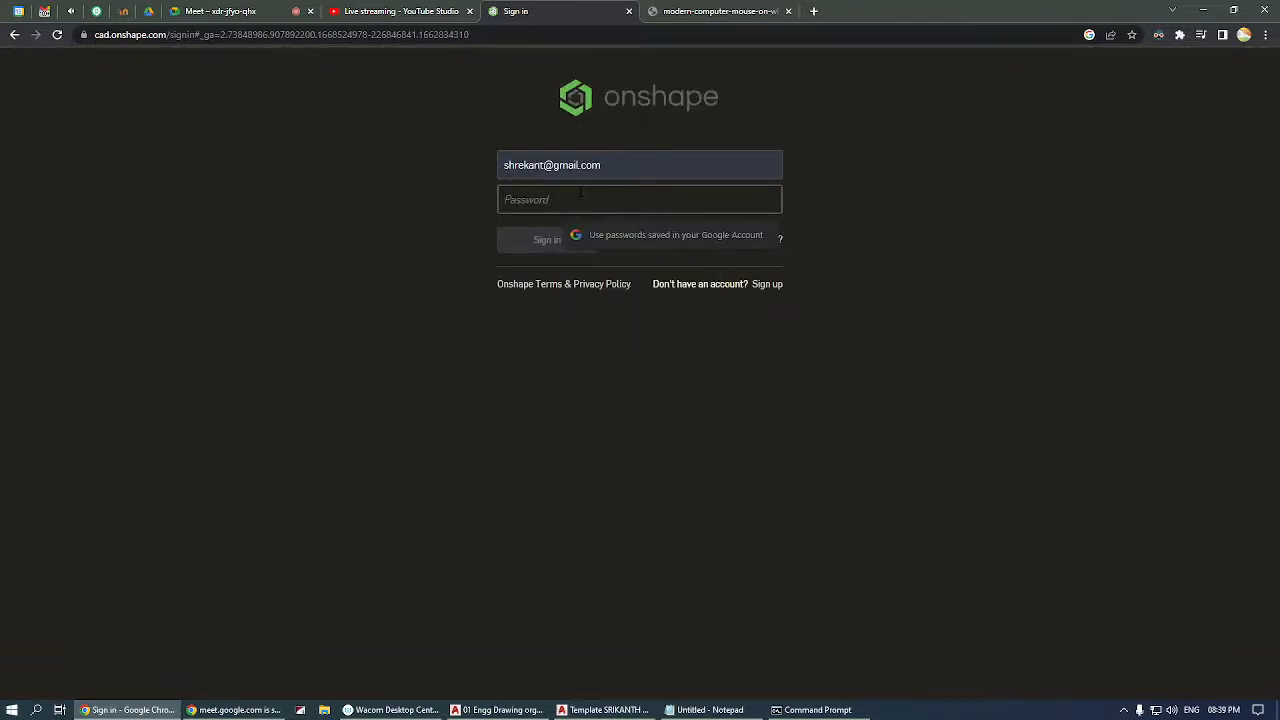
pyautogui.write('••••••')
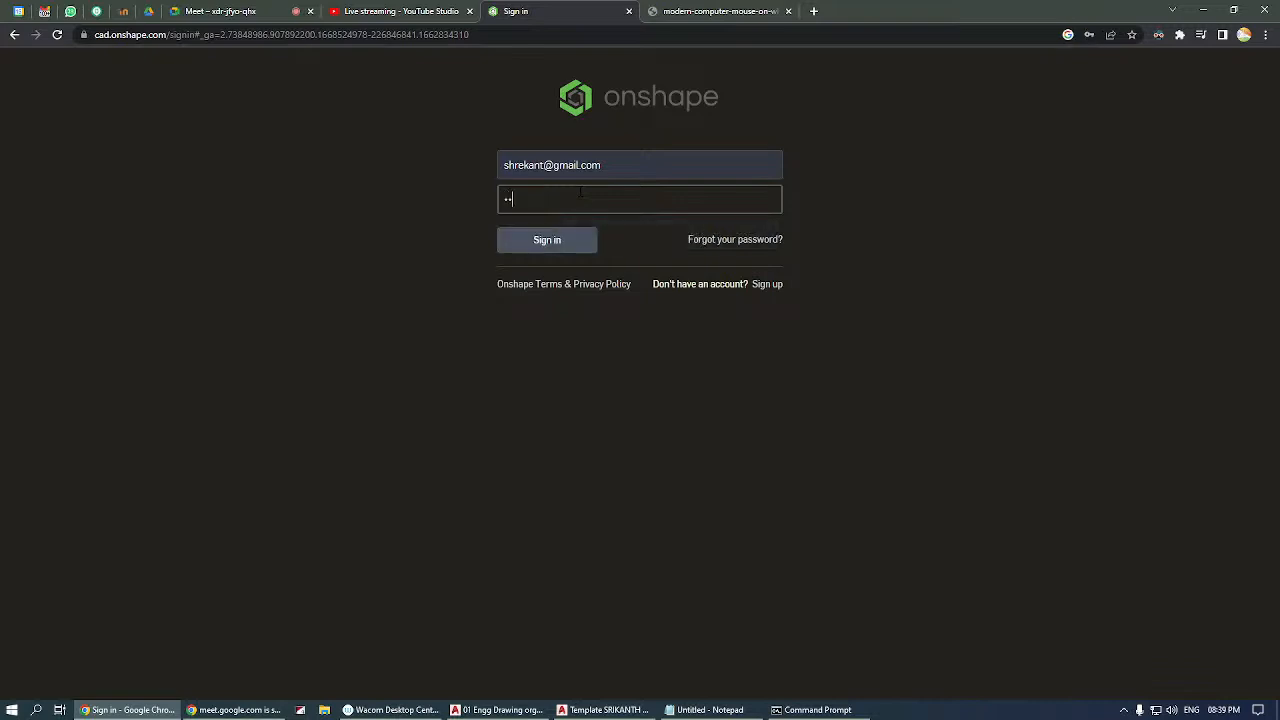
pyautogui.write('•')
pyautogui.press('Return')
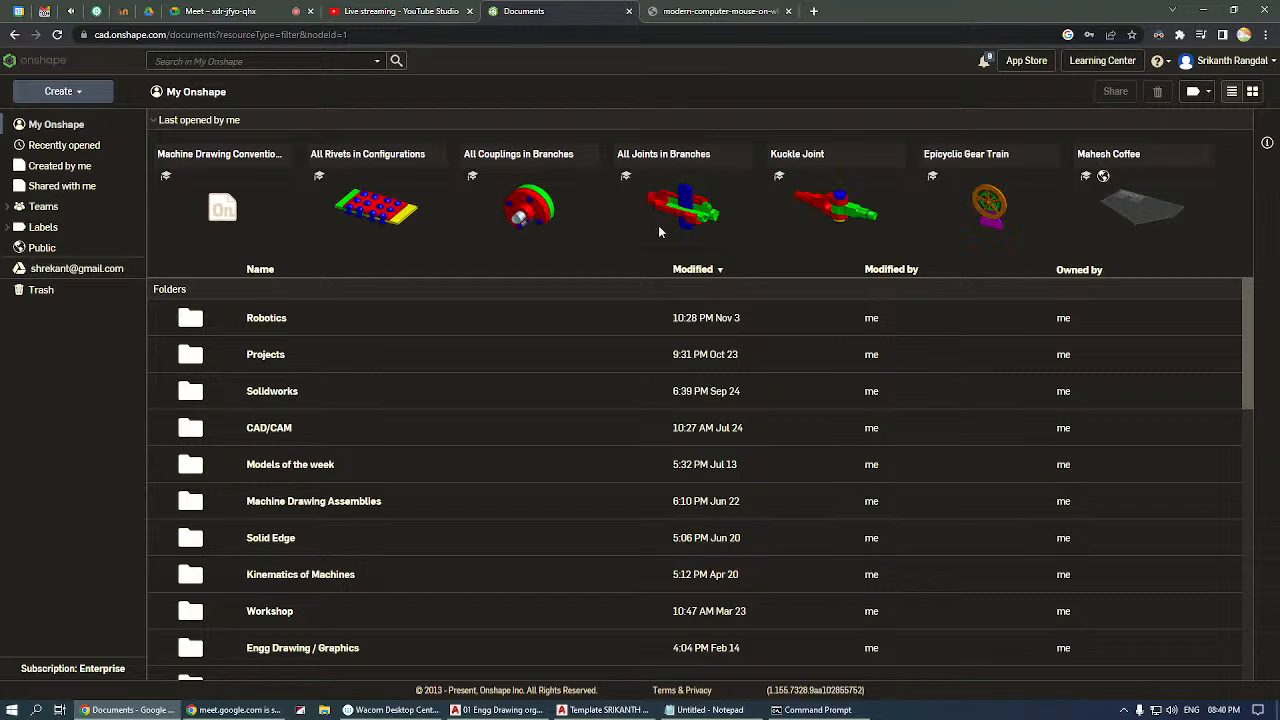
# Open the All Rivets in Configurations document and examine its riveted butt joint assembly from different angles.
pyautogui.click(383, 152)
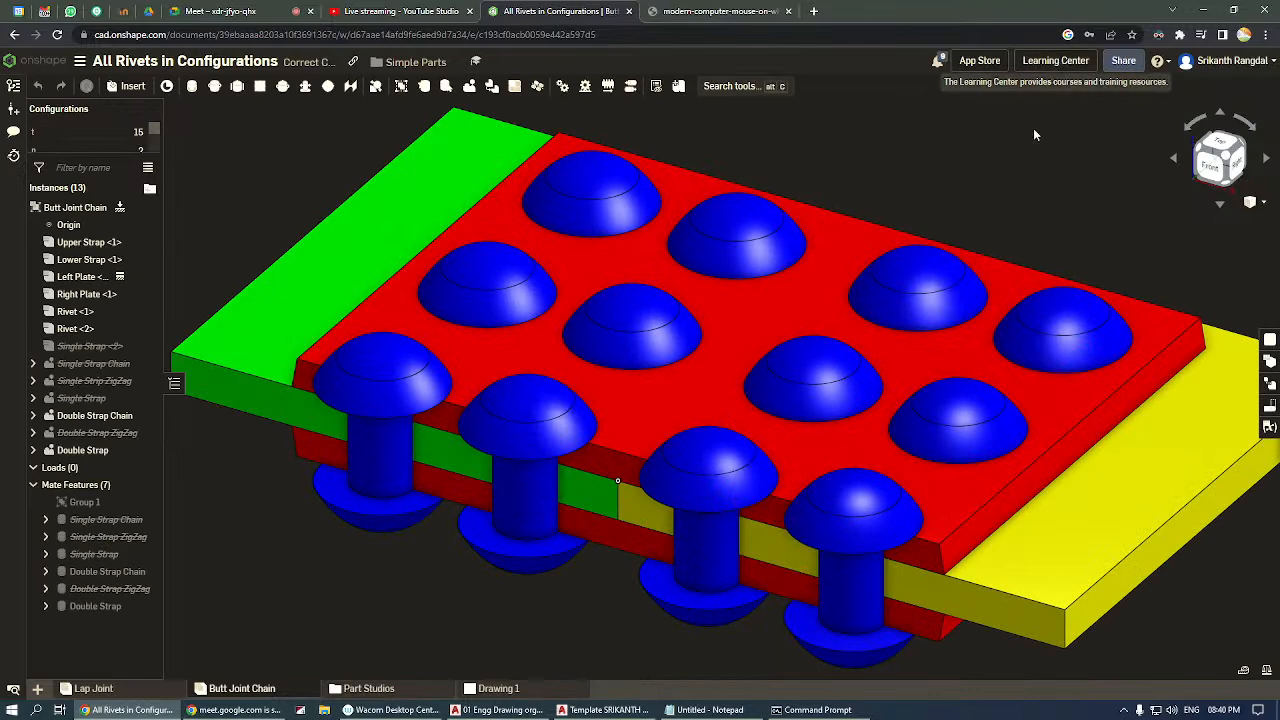
pyautogui.scroll(-2, 815, 320)
pyautogui.scroll(-3, 815, 320)
pyautogui.moveTo(1013, 238); pyautogui.dragTo(1049, 277, button='right')
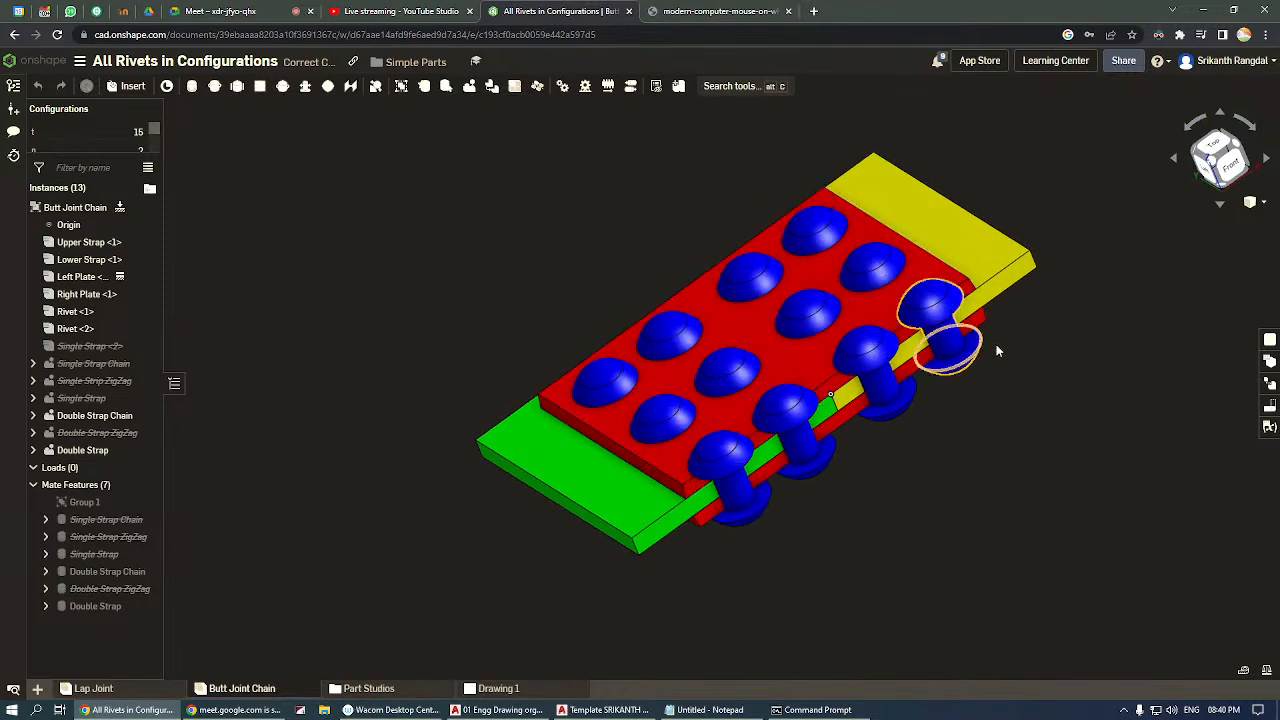
pyautogui.moveTo(966, 403); pyautogui.dragTo(968, 442, button='right')
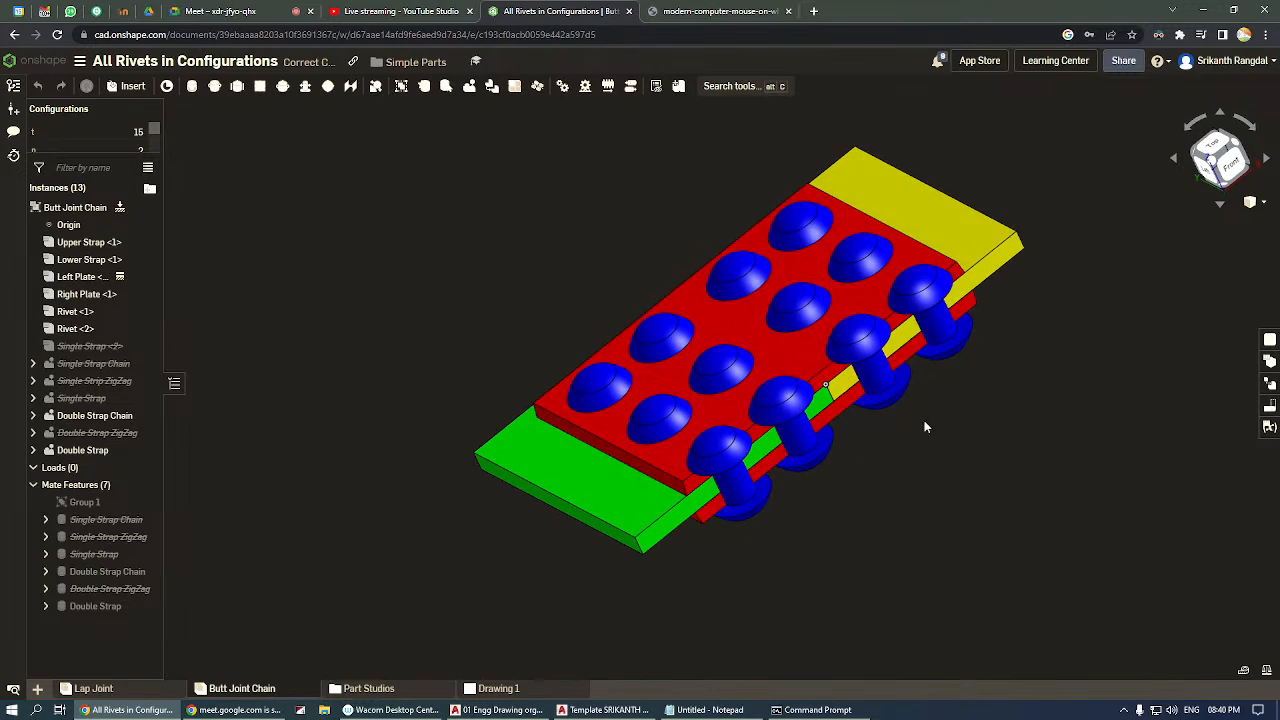
# Enlarge the Configurations area to show all its parameters and set the butt joint's t value to 20.
pyautogui.moveTo(117, 157); pyautogui.dragTo(117, 211)
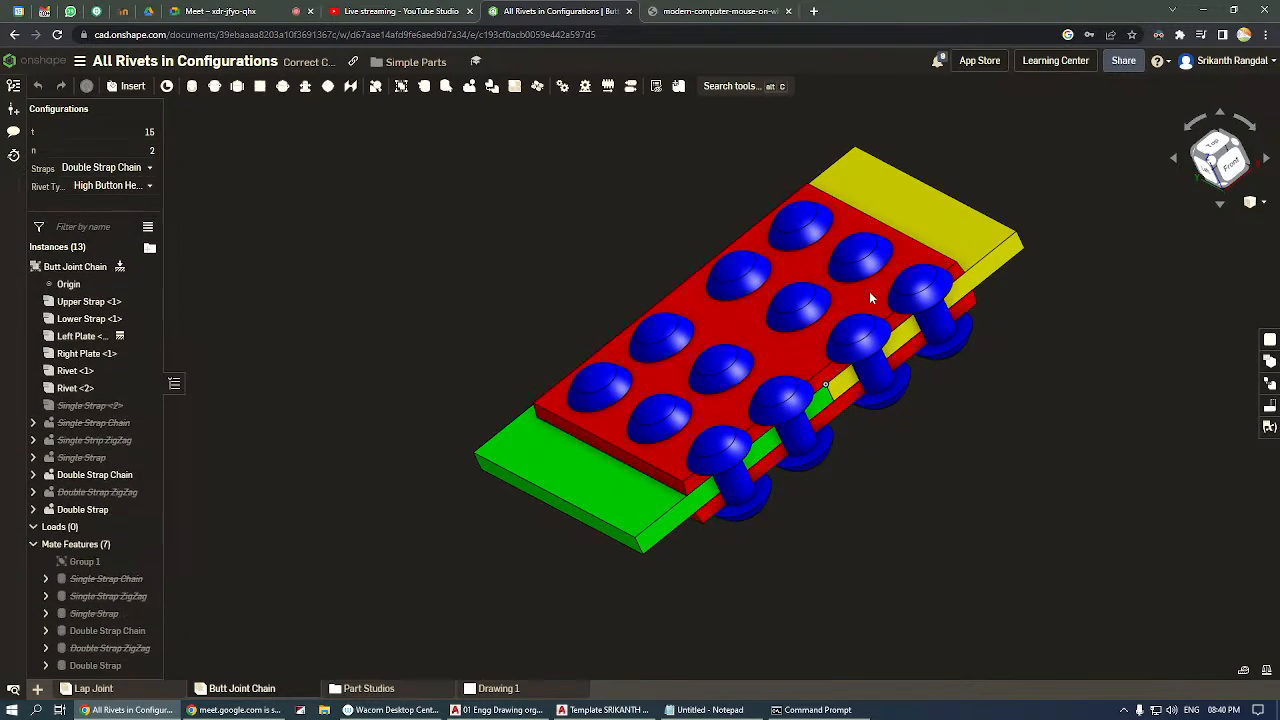
pyautogui.click(100, 132)
pyautogui.write('20')
pyautogui.press('Return')
pyautogui.scroll(2, 612, 605)
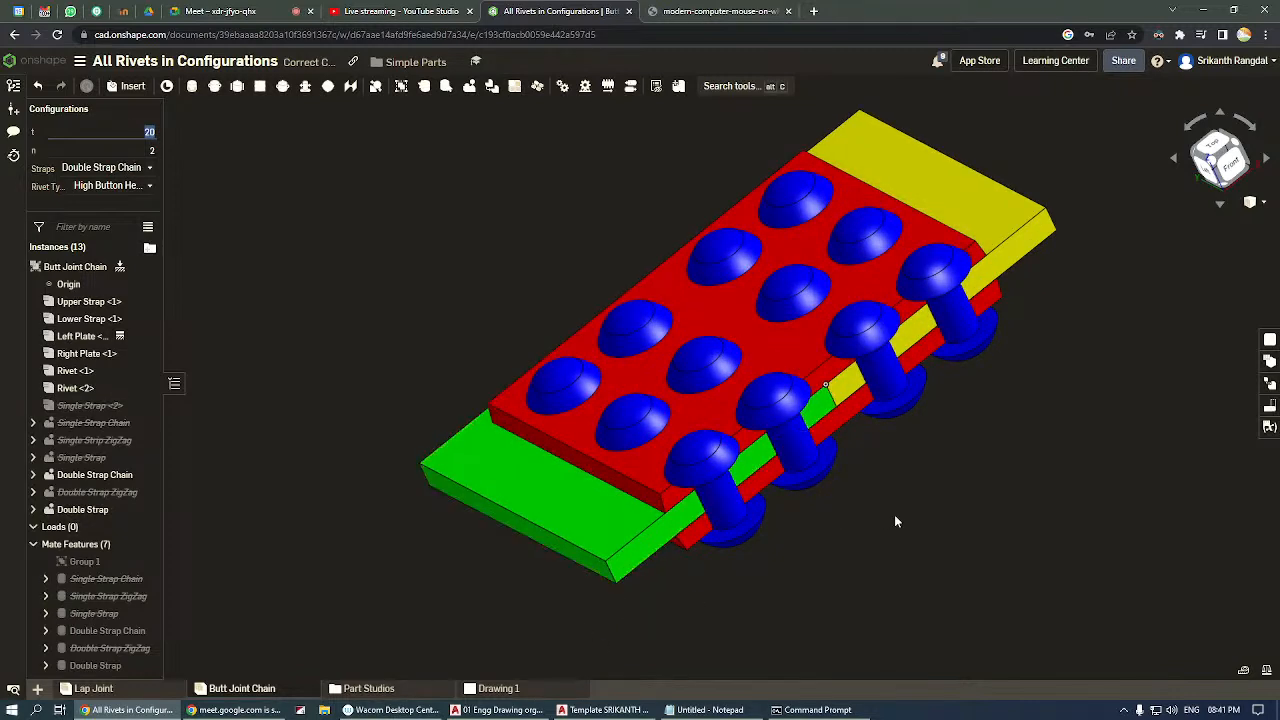
# Inspect the riveted butt joint in the front and top views, and return to an isometric view.
pyautogui.moveTo(961, 449)
pyautogui.mouseDown(button='right')
pyautogui.moveTo(932, 419)
pyautogui.moveTo(955, 454)
pyautogui.mouseUp(button='right')
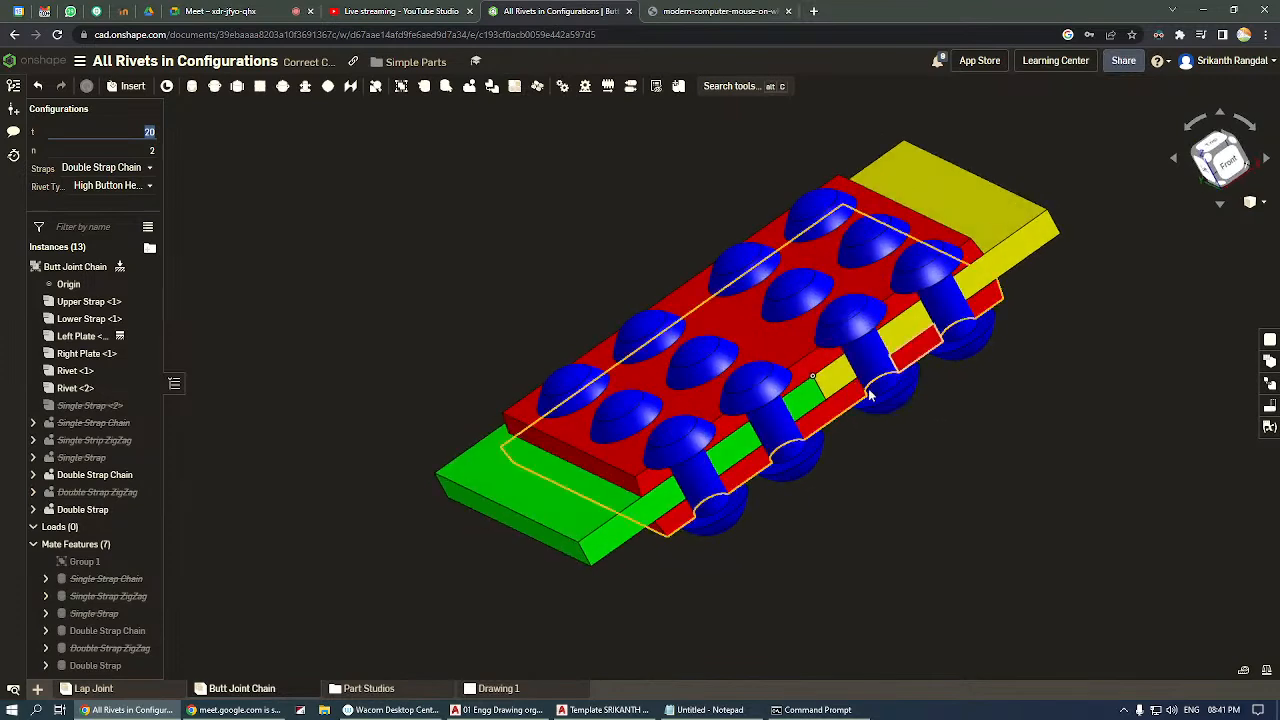
pyautogui.moveTo(955, 348); pyautogui.dragTo(975, 367, button='right')
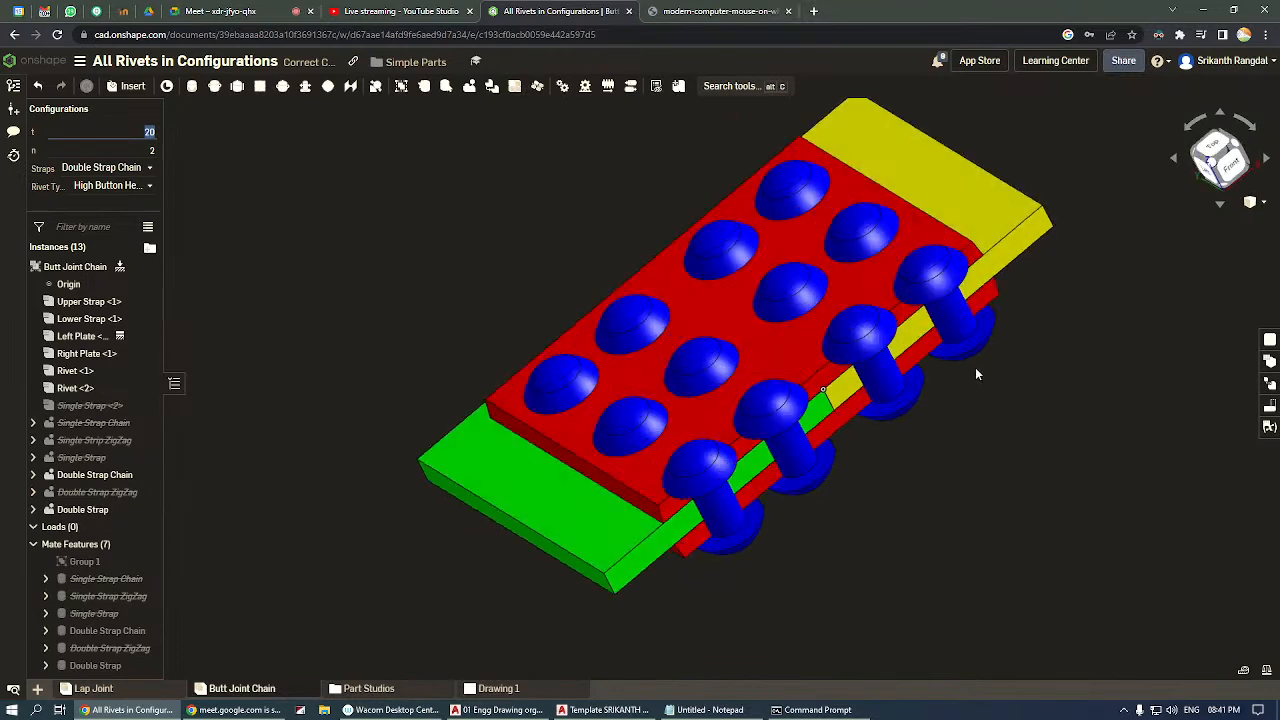
pyautogui.click(1238, 172)
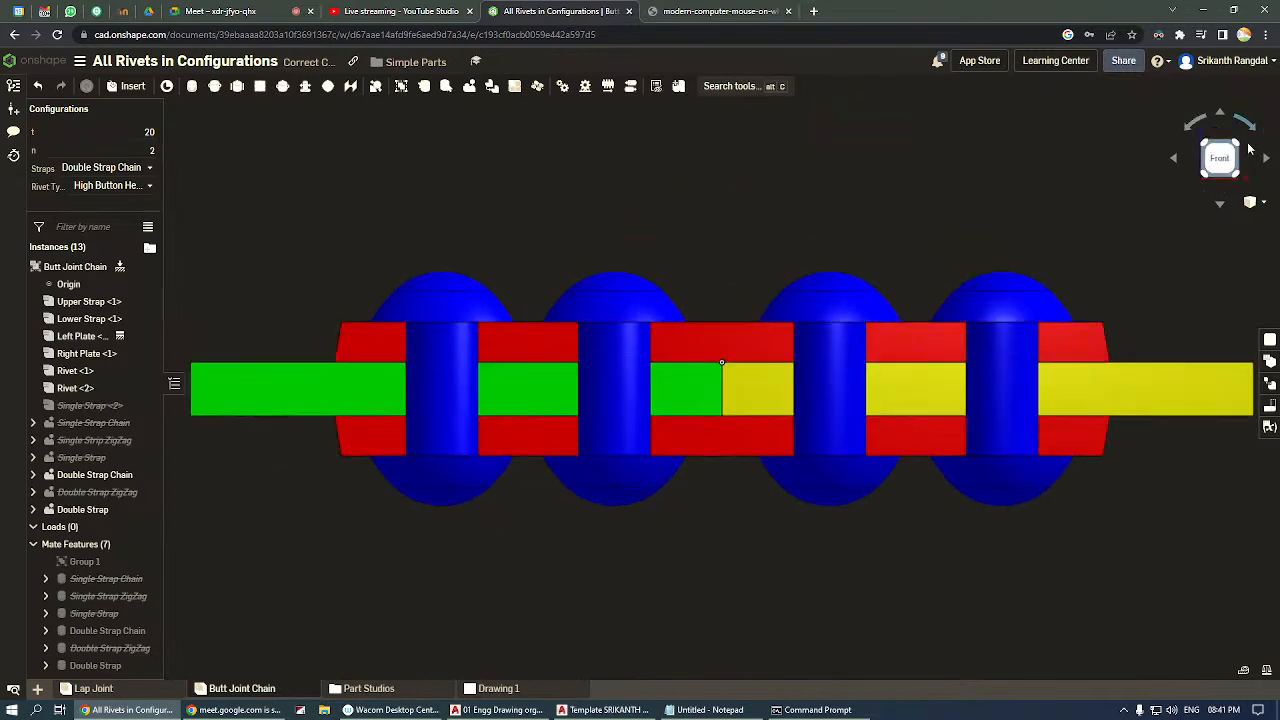
pyautogui.moveTo(1228, 178); pyautogui.dragTo(1228, 196)
pyautogui.click(1221, 143)
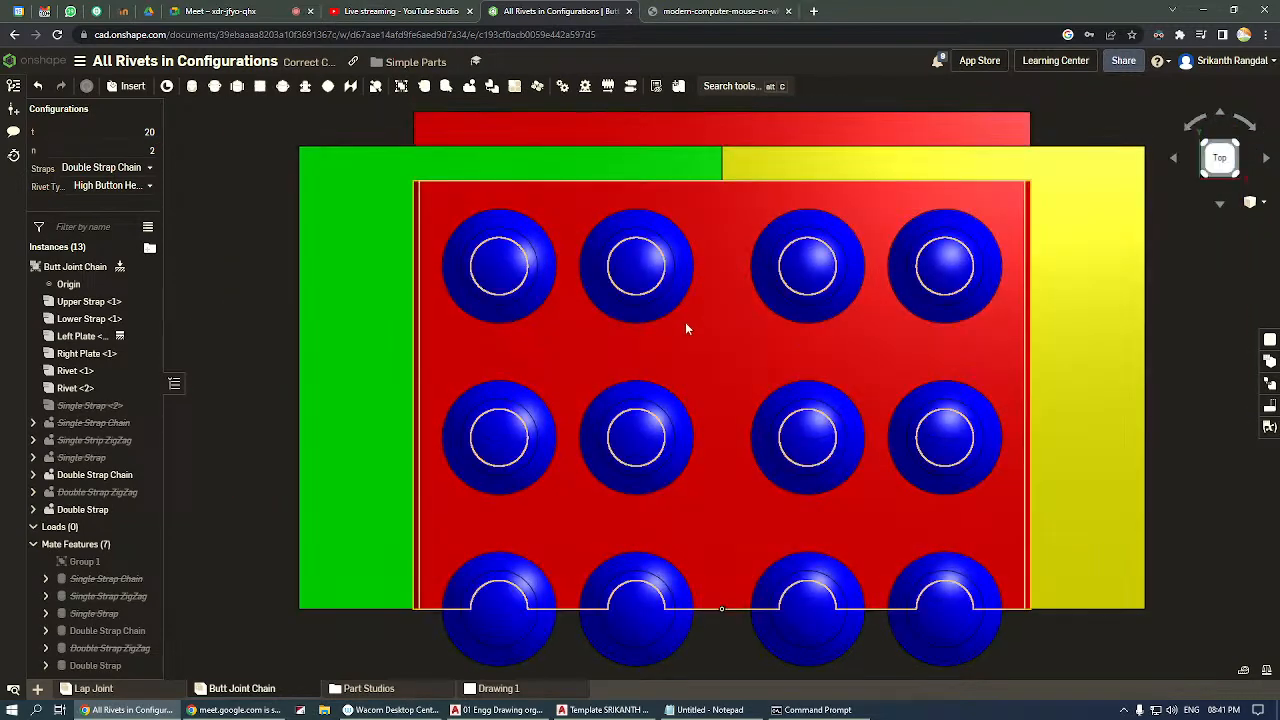
pyautogui.click(1236, 172)
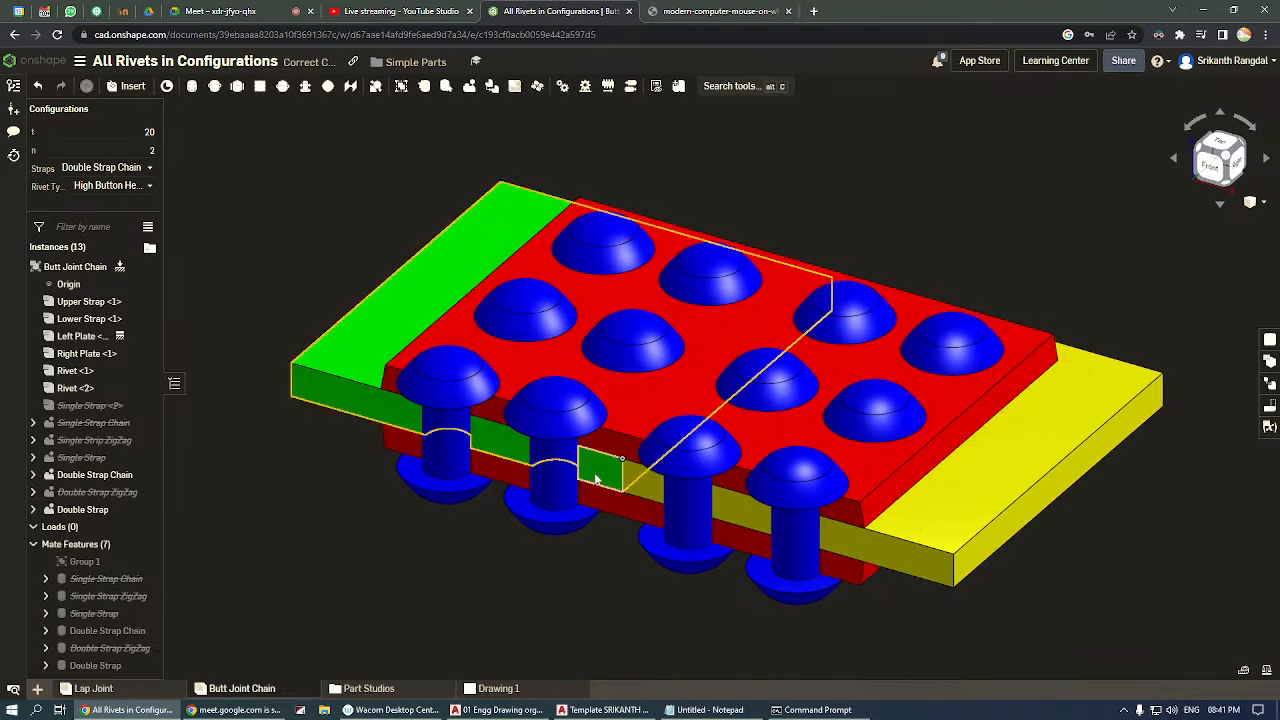
# Point out the green left plate and its front rivets by selecting the plate, clear the selection, and inspect the sectioned rivets.
pyautogui.click(456, 438)
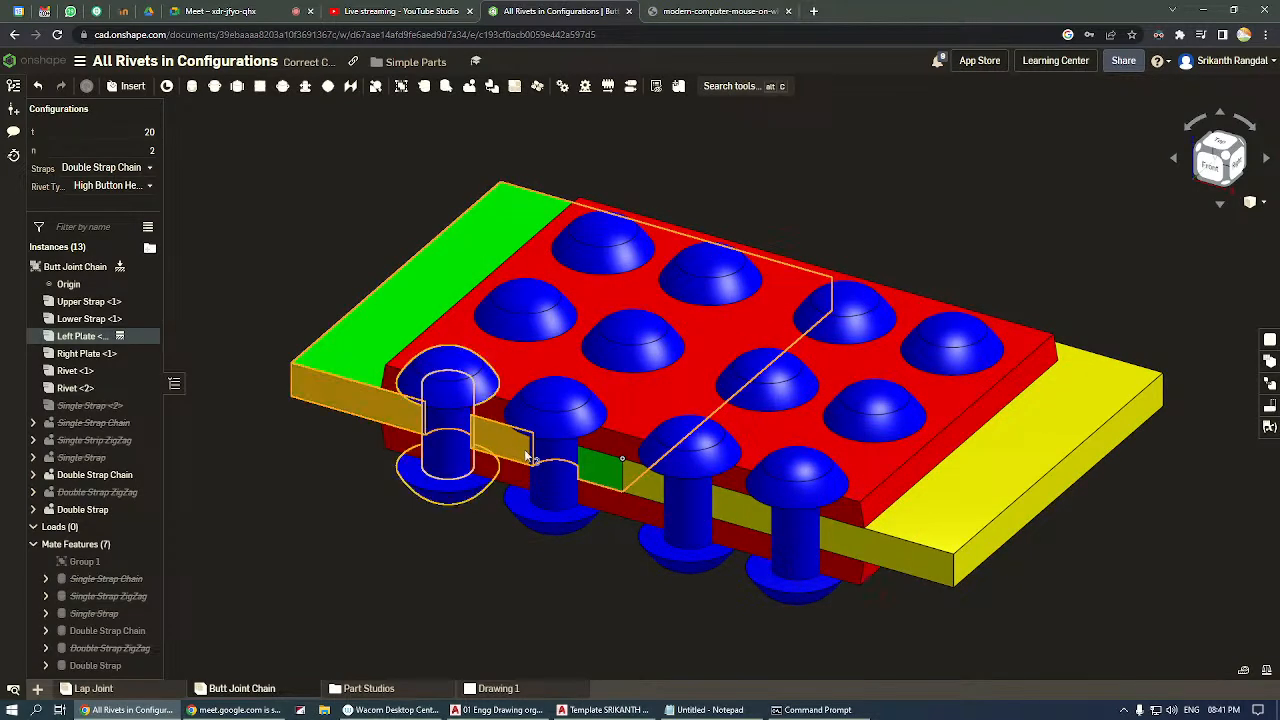
pyautogui.click(565, 603)
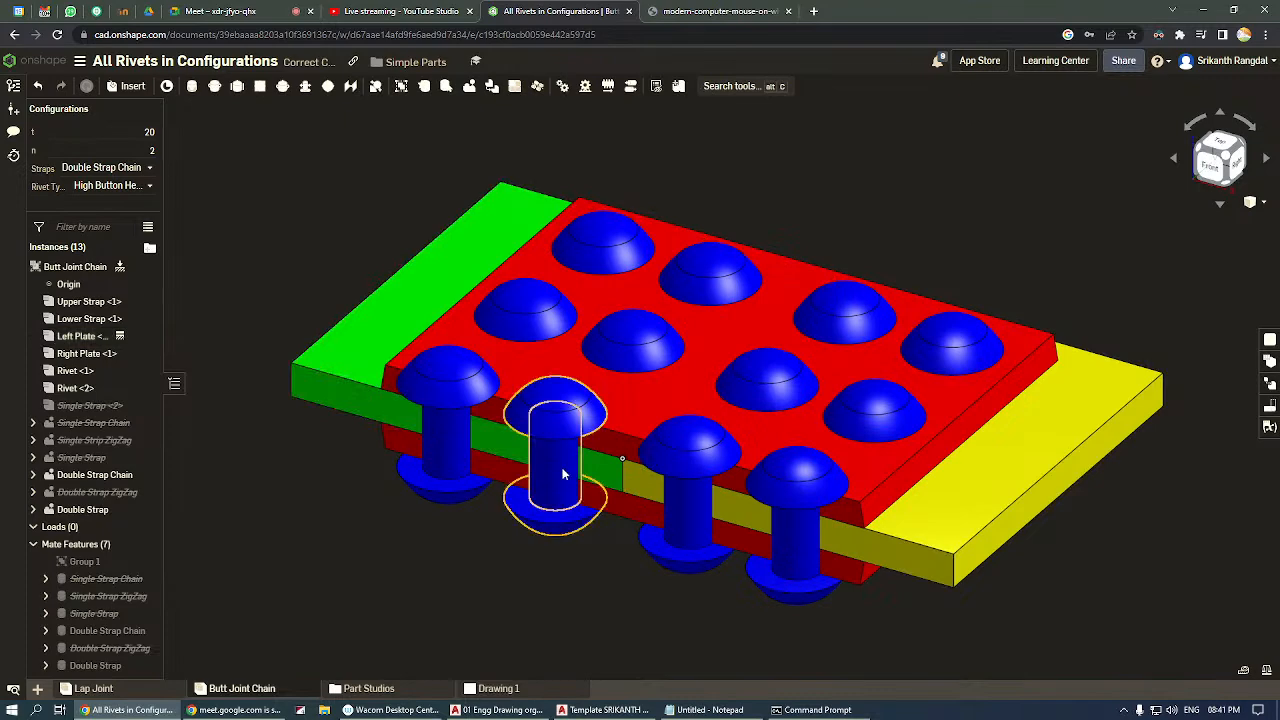
pyautogui.moveTo(557, 477); pyautogui.dragTo(584, 459, button='right')
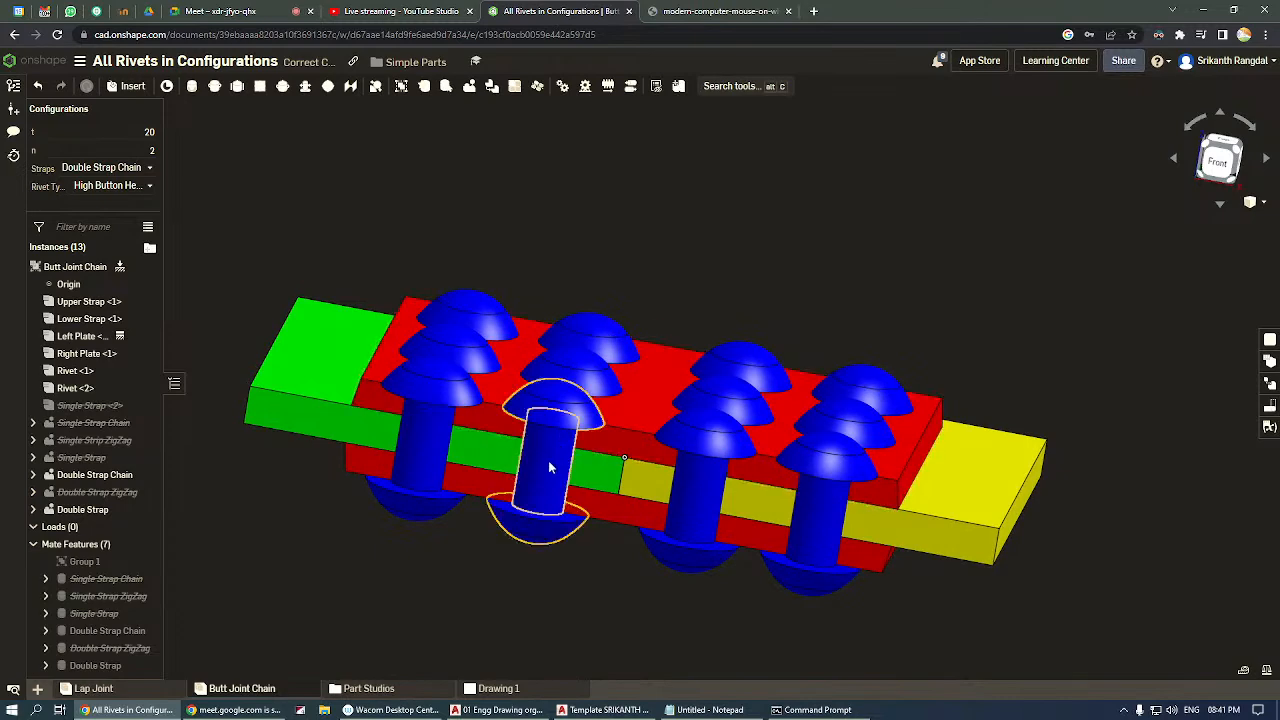
pyautogui.click(1235, 151)
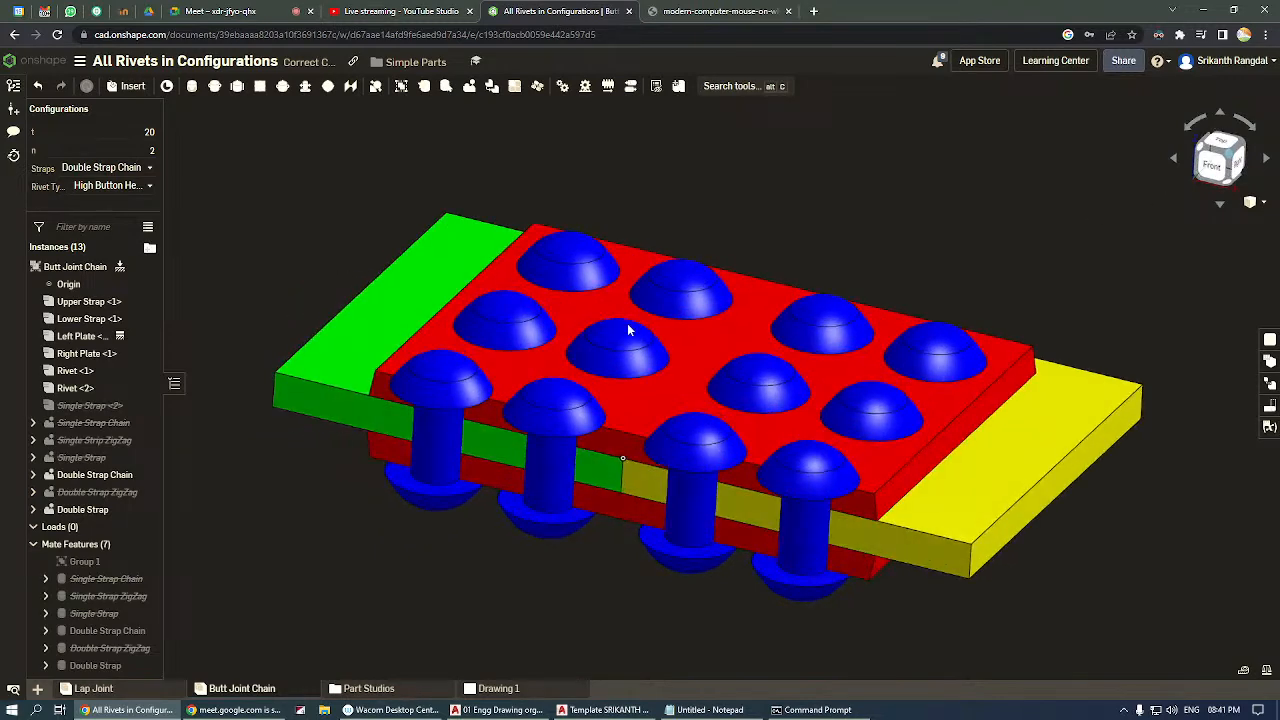
# Browse the folders and documents in My Onshape, and switch to the YouTube Studio live stream page.
pyautogui.click(53, 64)
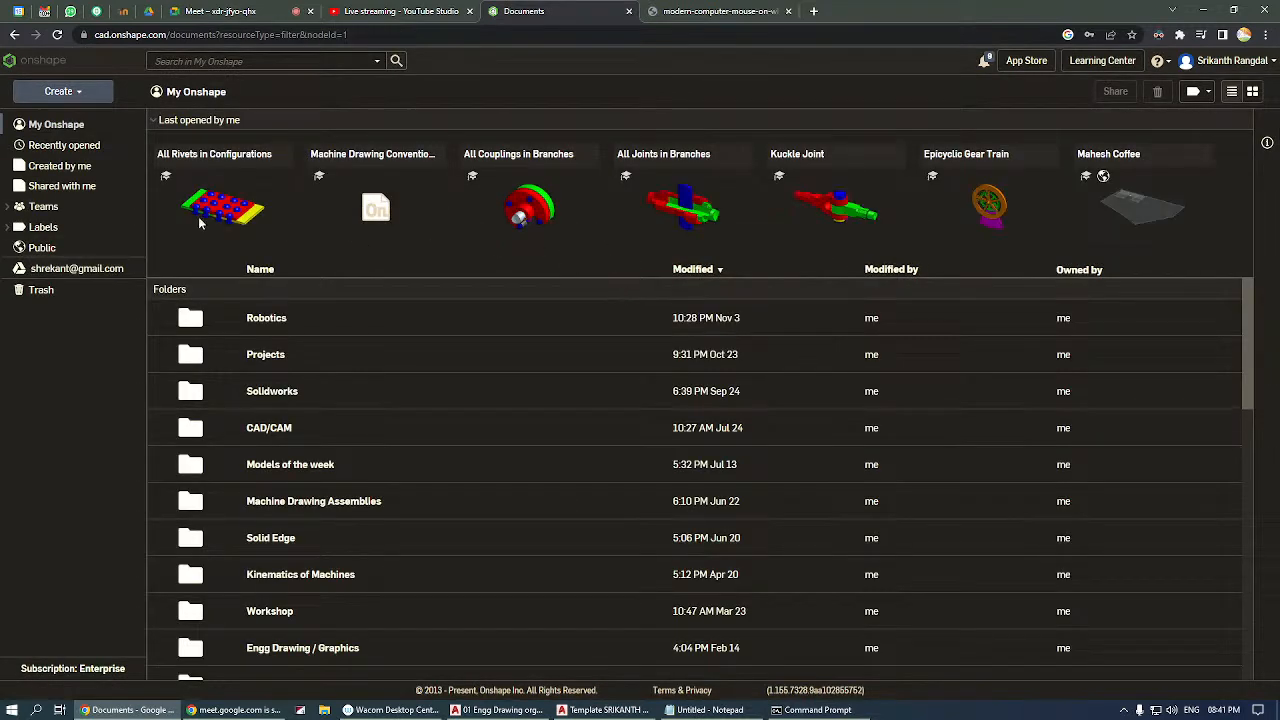
pyautogui.scroll(-1, 292, 522)
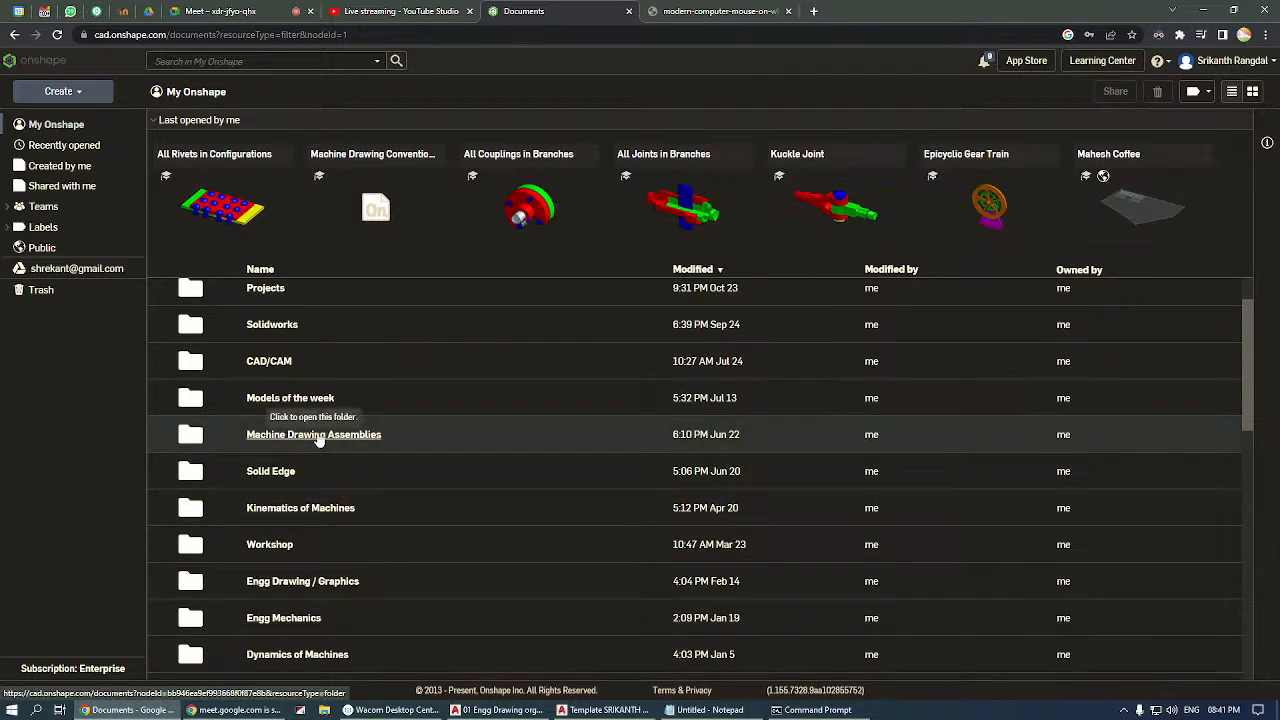
pyautogui.scroll(-1, 318, 466)
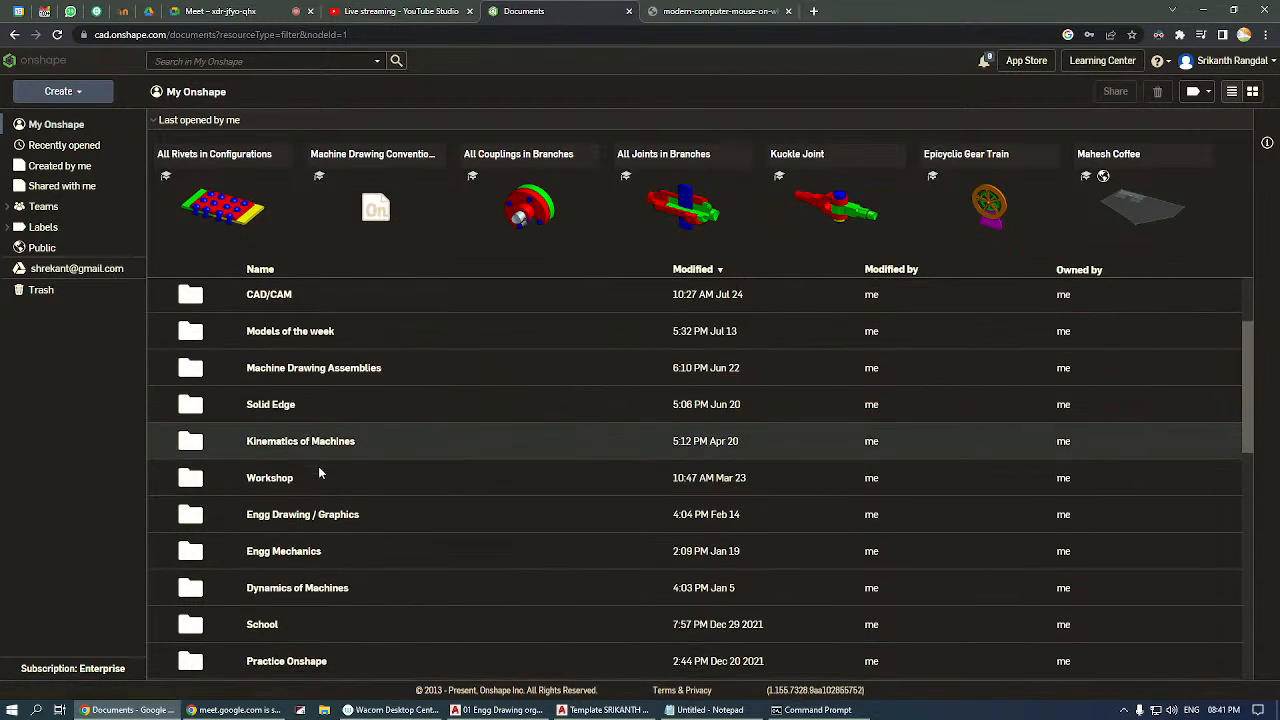
pyautogui.scroll(2, 327, 482)
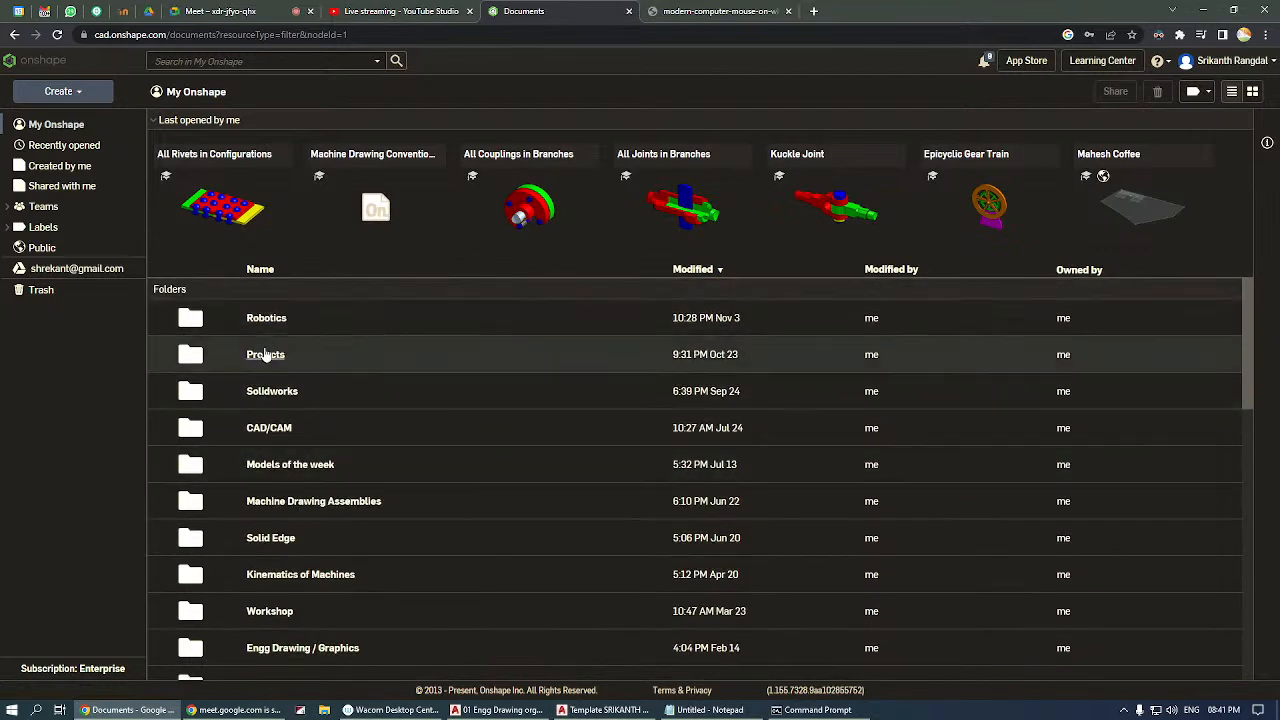
pyautogui.scroll(-6, 290, 495)
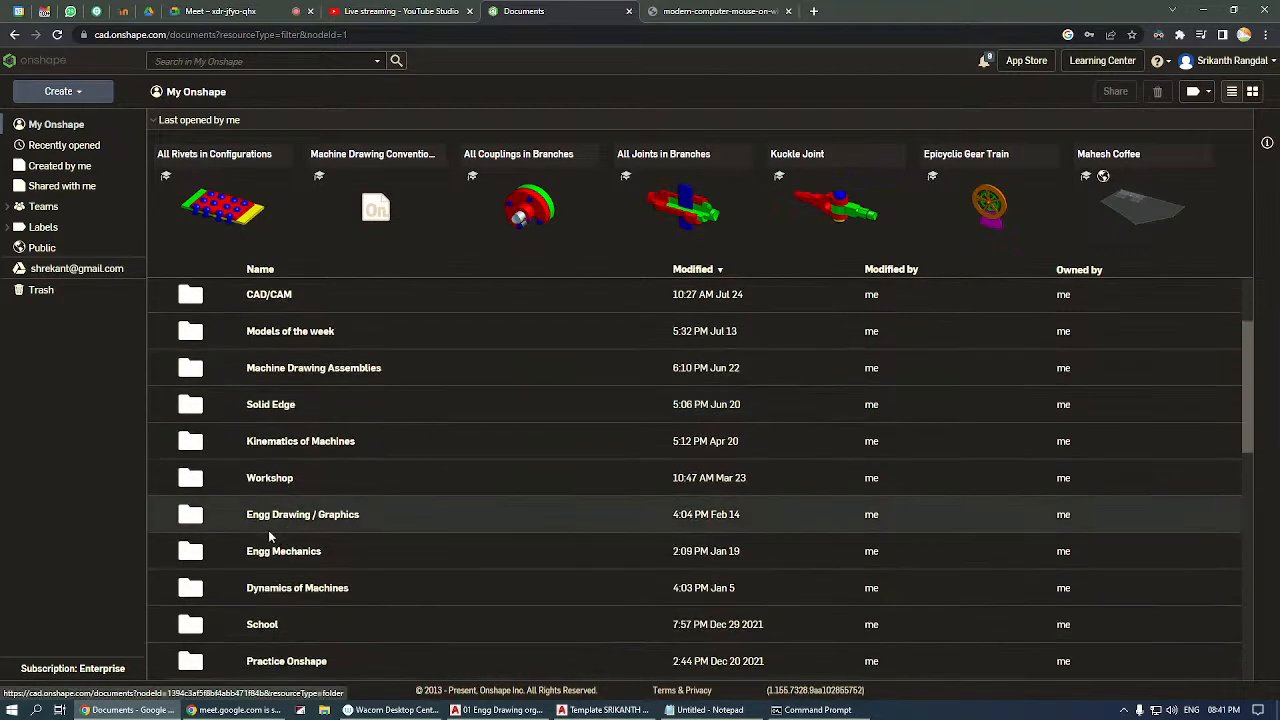
pyautogui.scroll(-3, 318, 483)
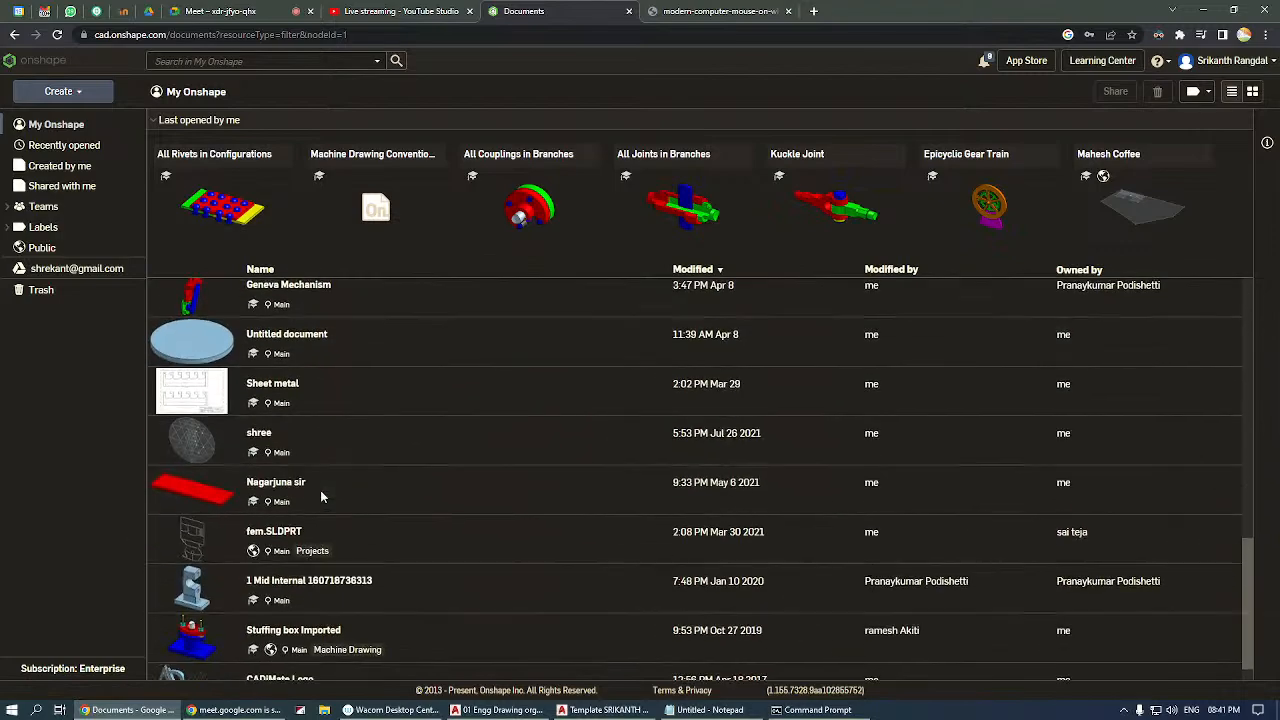
pyautogui.scroll(7, 320, 490)
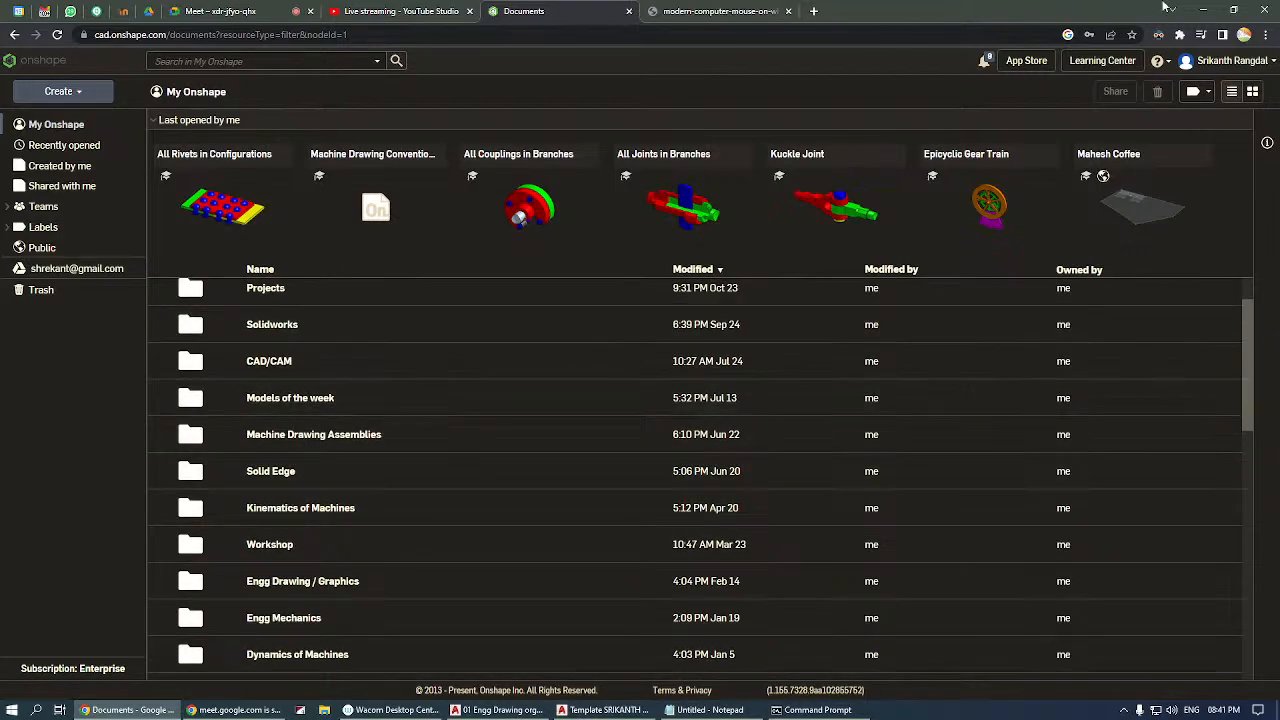
pyautogui.click(405, 11)
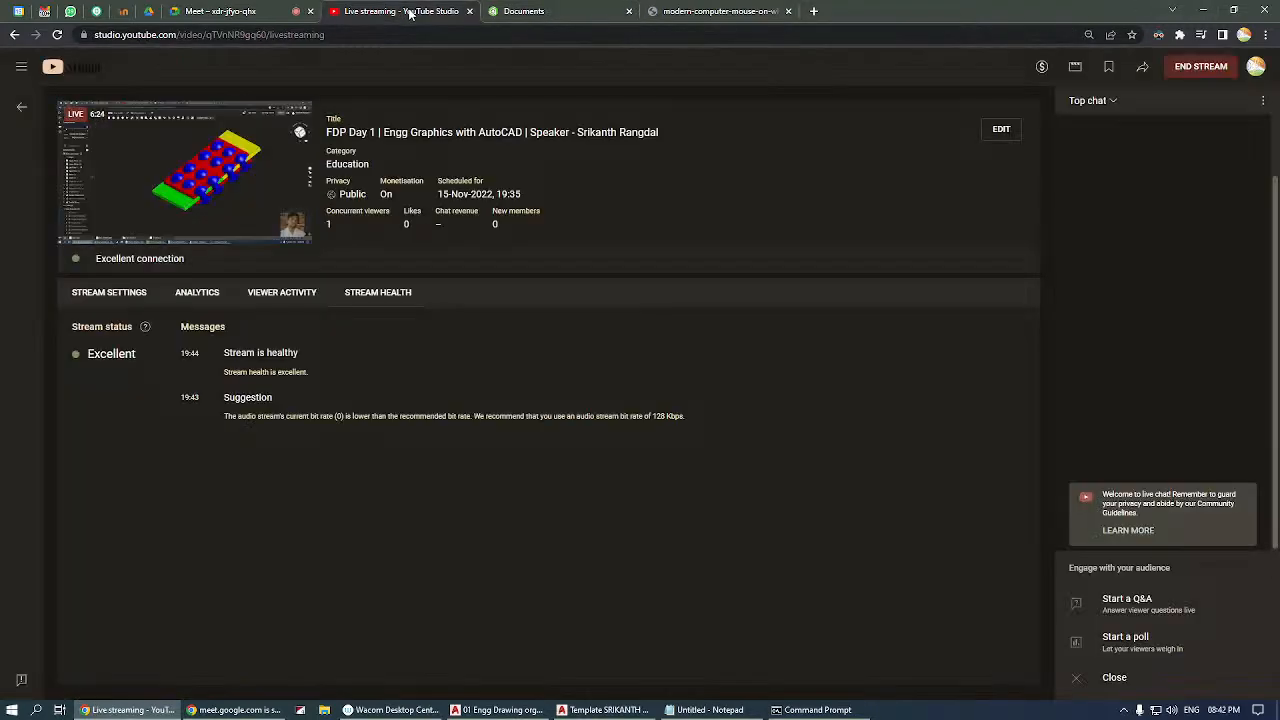
# Switch to the Google Meet call, ignore the infinity mirror warning, and stop presenting the screen.
pyautogui.click(203, 10)
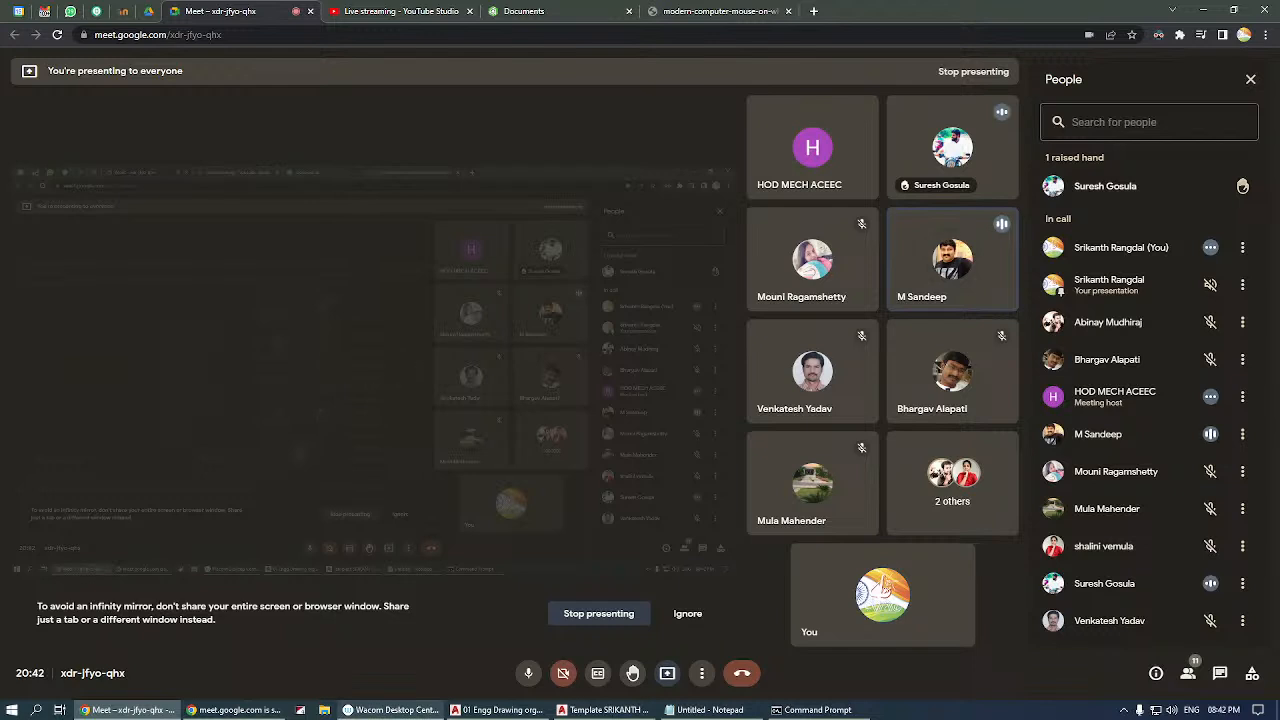
pyautogui.moveTo(390, 710)
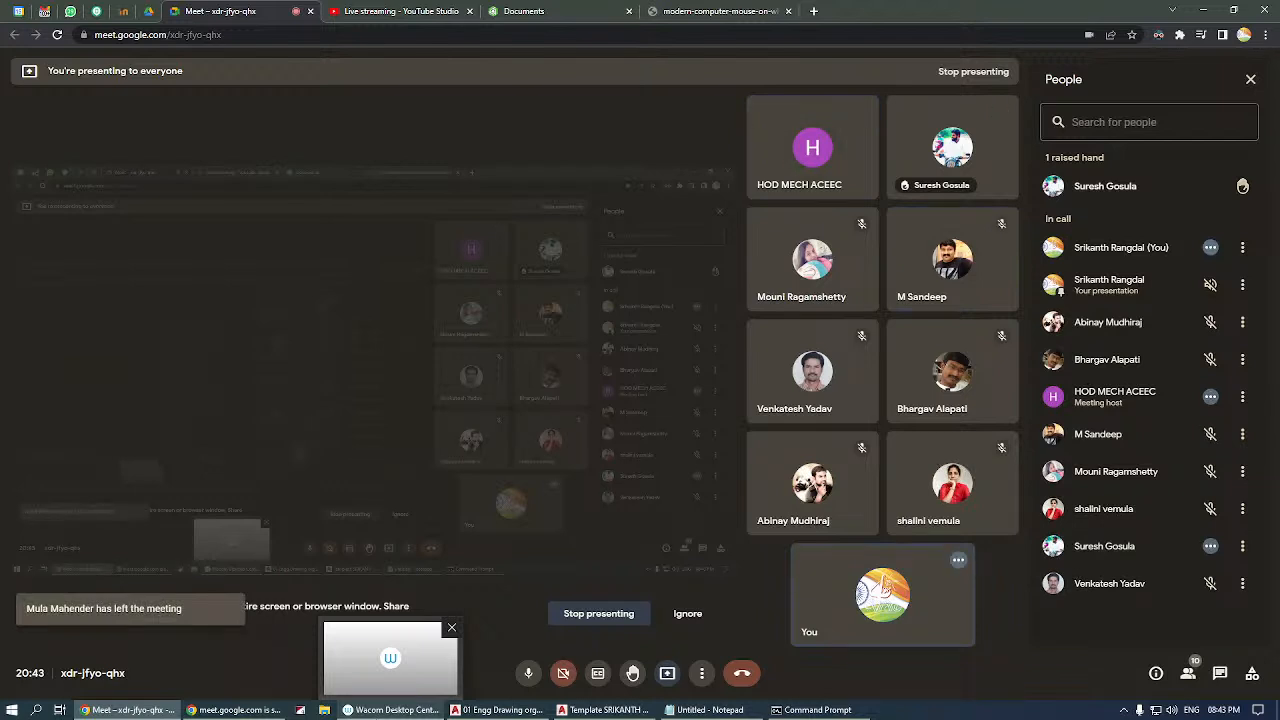
pyautogui.moveTo(603, 710)
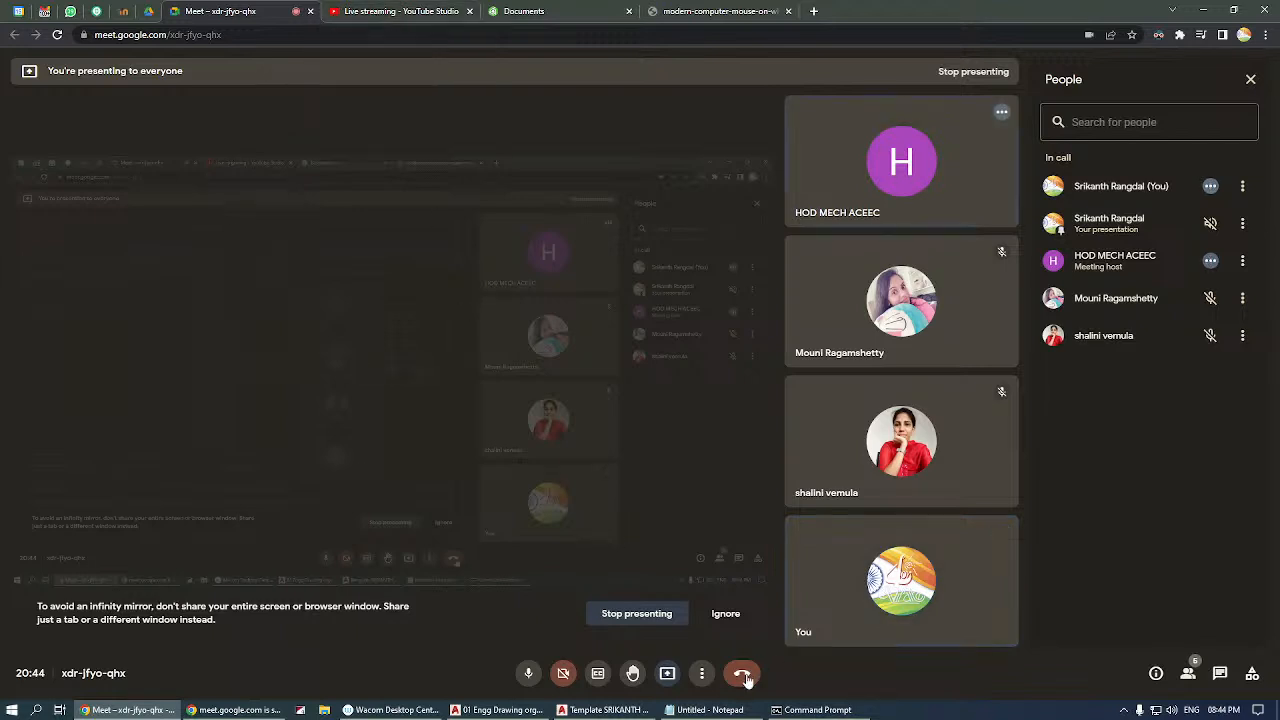
pyautogui.click(725, 613)
pyautogui.click(667, 673)
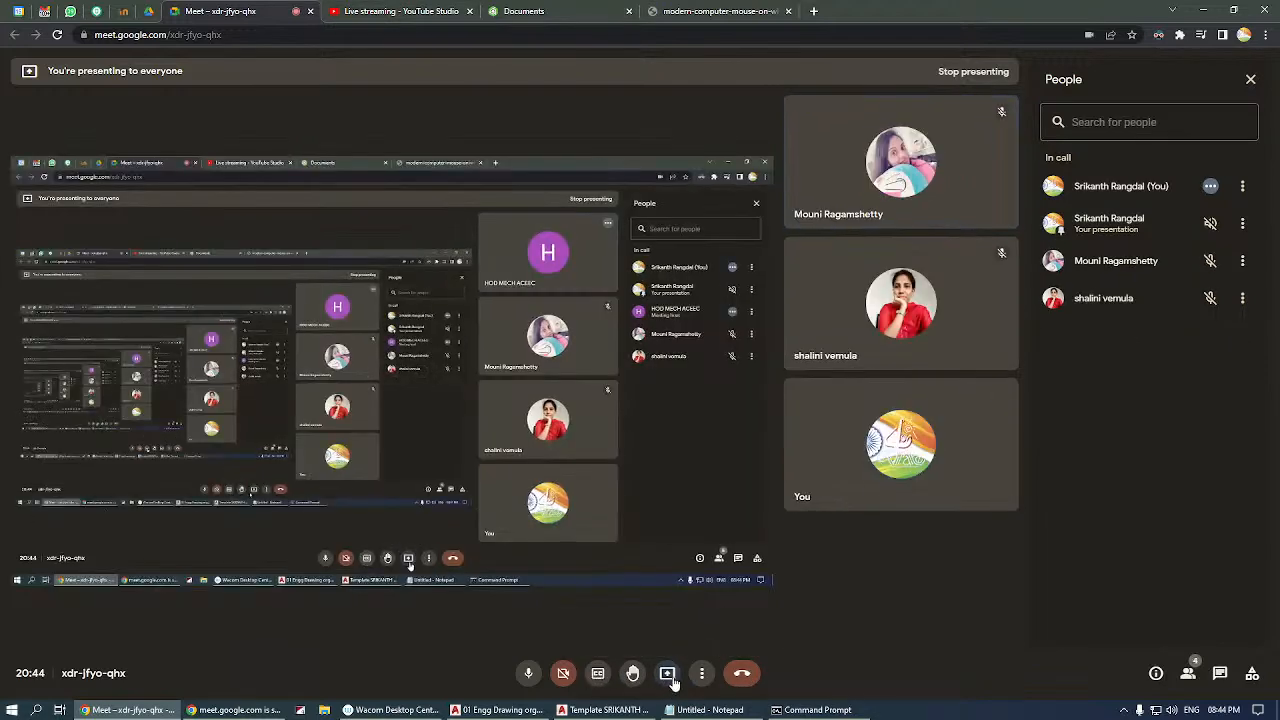
pyautogui.click(710, 638)
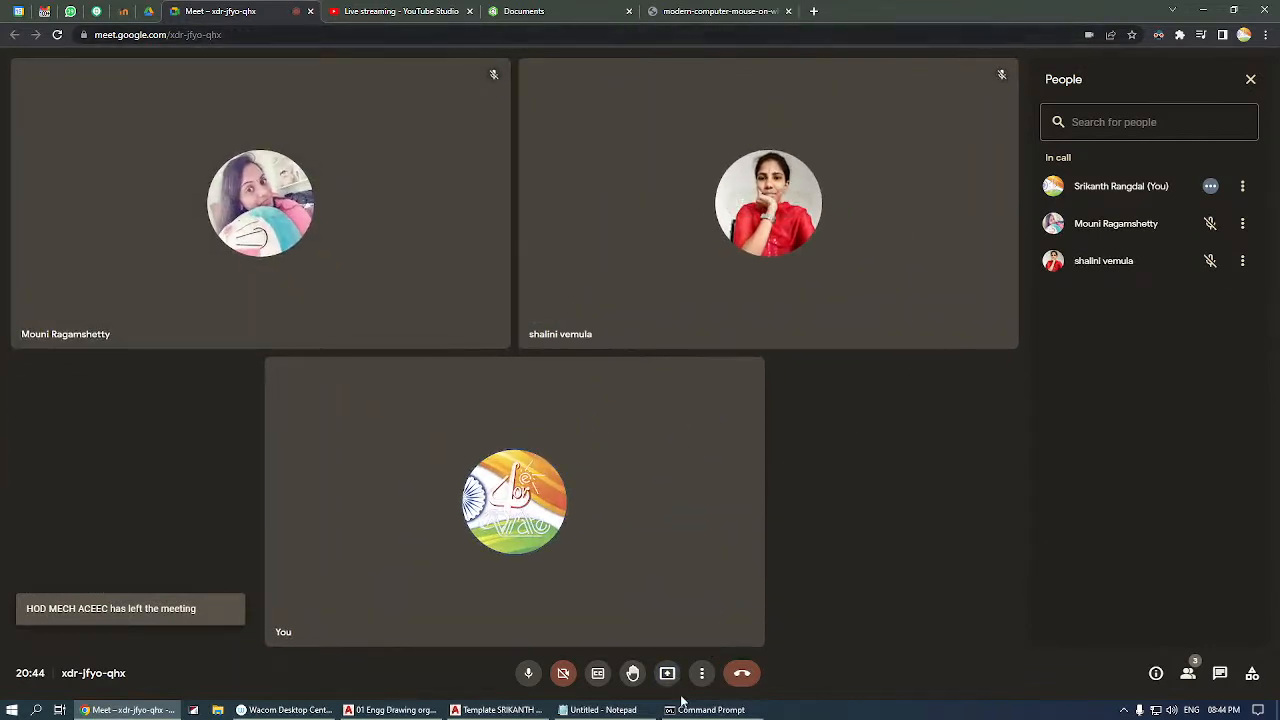
# Leave the Google Meet call and close its page to return to the YouTube Studio live stream.
pyautogui.click(742, 673)
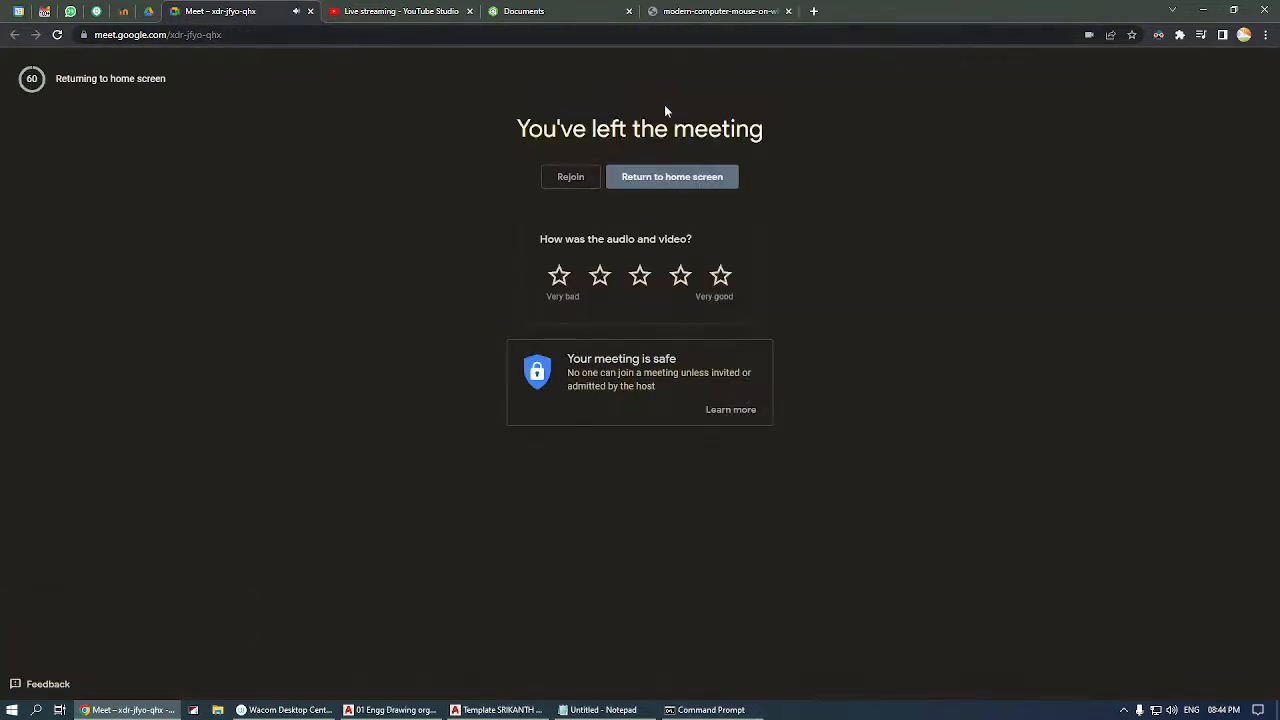
pyautogui.click(311, 11)
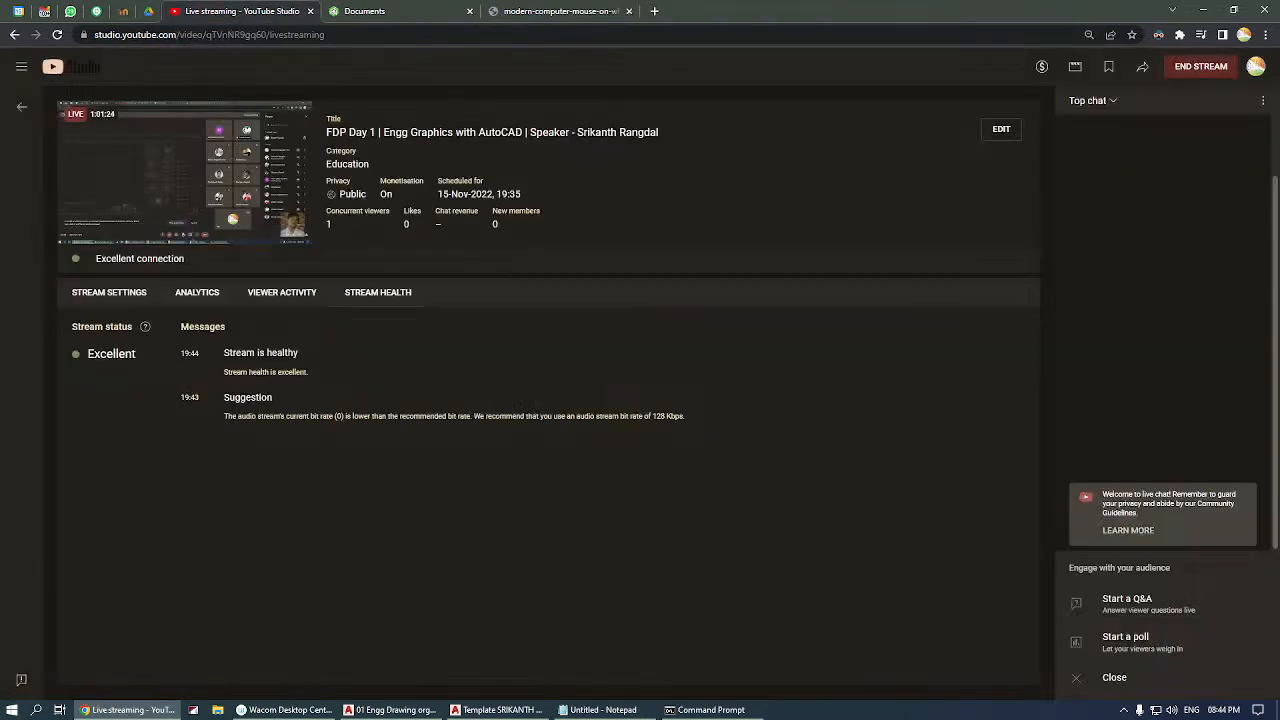